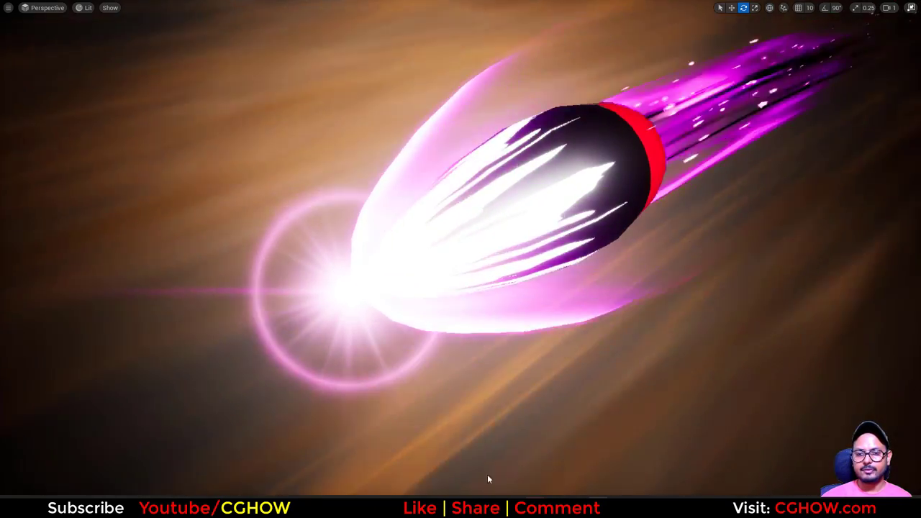
- Look at the purple projectile reference image in the browser, and minimize the browser and VLC windows
key(alt+Tab)
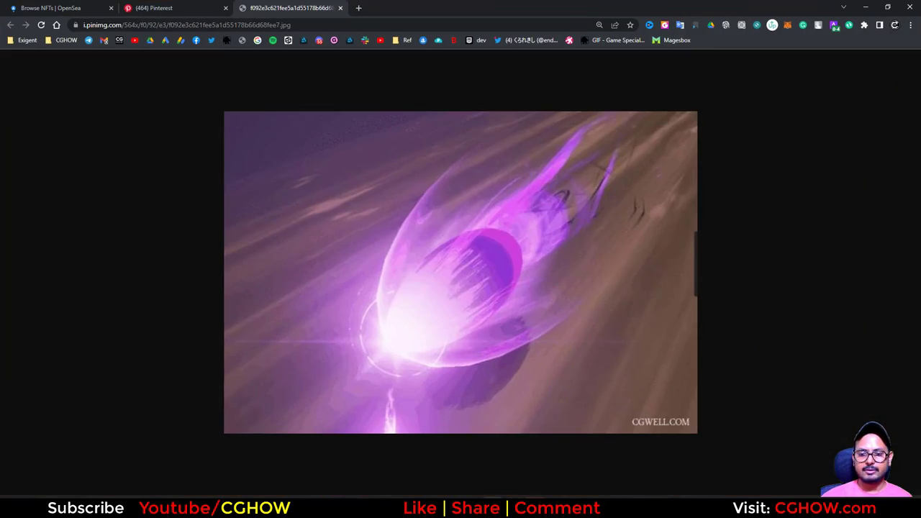
click(867, 8)
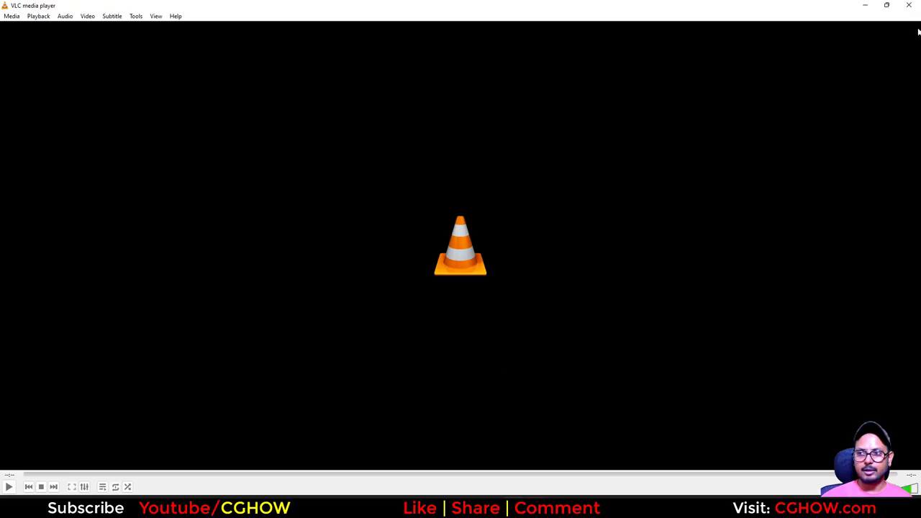
click(868, 6)
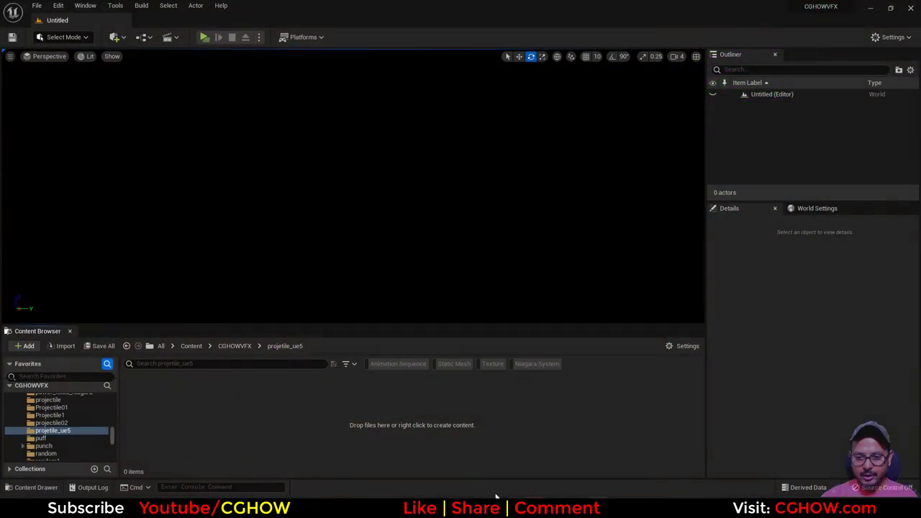
- Switch to the browser and open the Pinterest projectile image in its own tab, enlarged to 175%
click(494, 497)
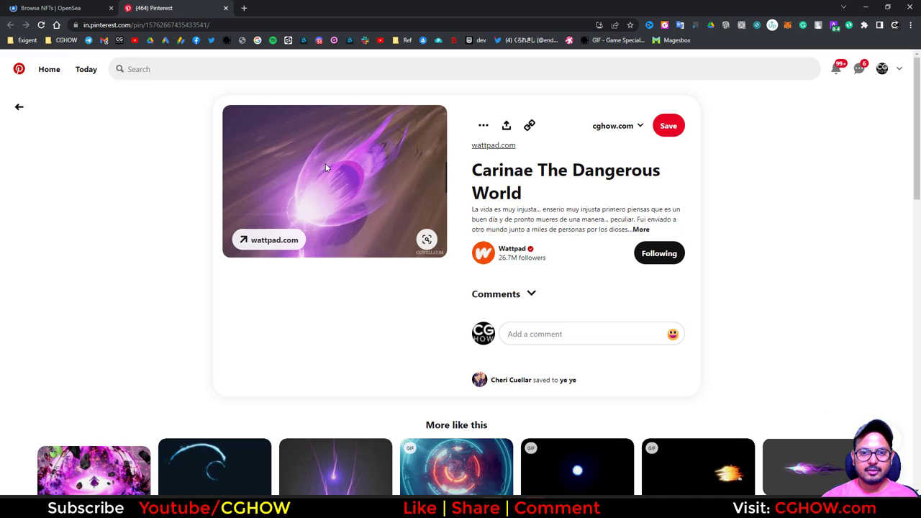
right_click(325, 167)
click(362, 173)
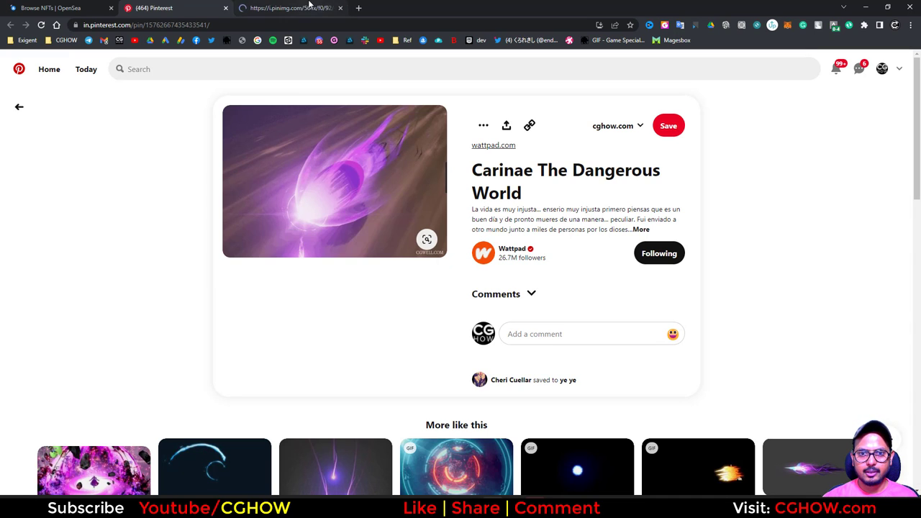
click(309, 8)
scroll(476, 287, down, 1)
ctrl+scroll(480, 276, down, 3)
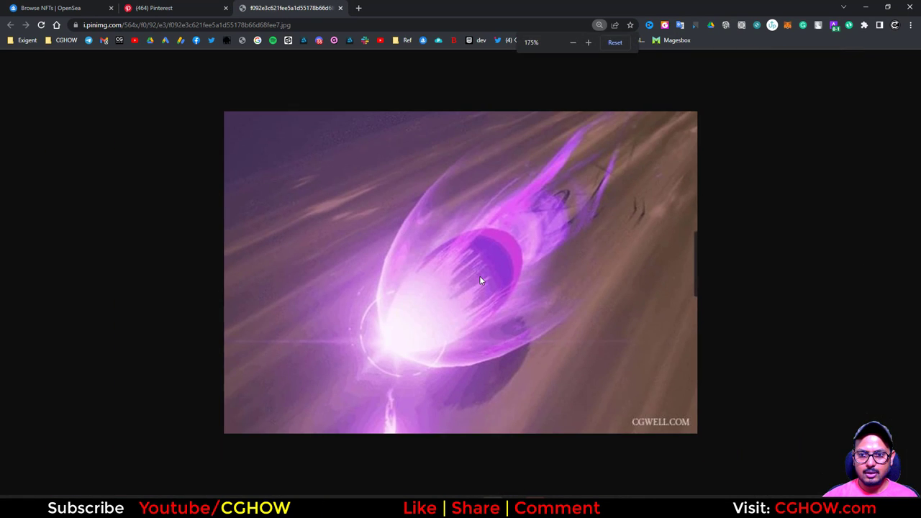
- Open the pin's source page on Wattpad, skim it, close it and return to the full-size image
click(205, 7)
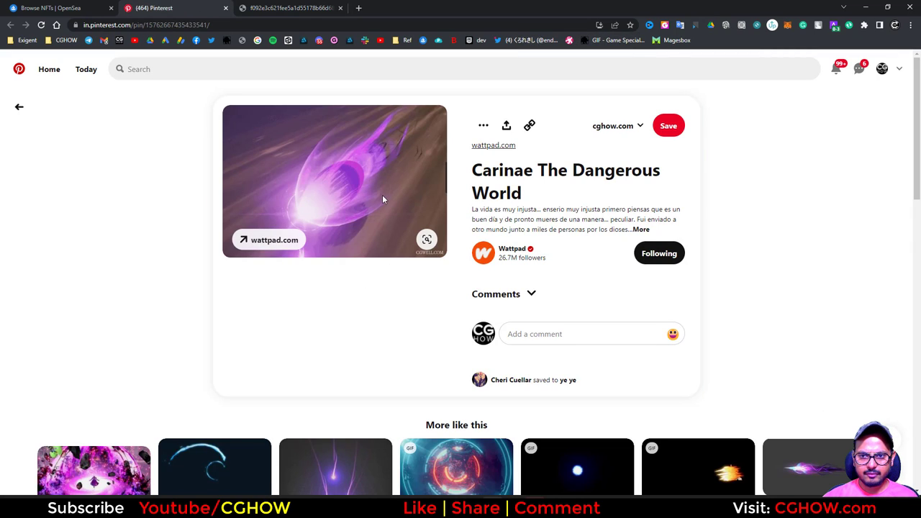
click(515, 180)
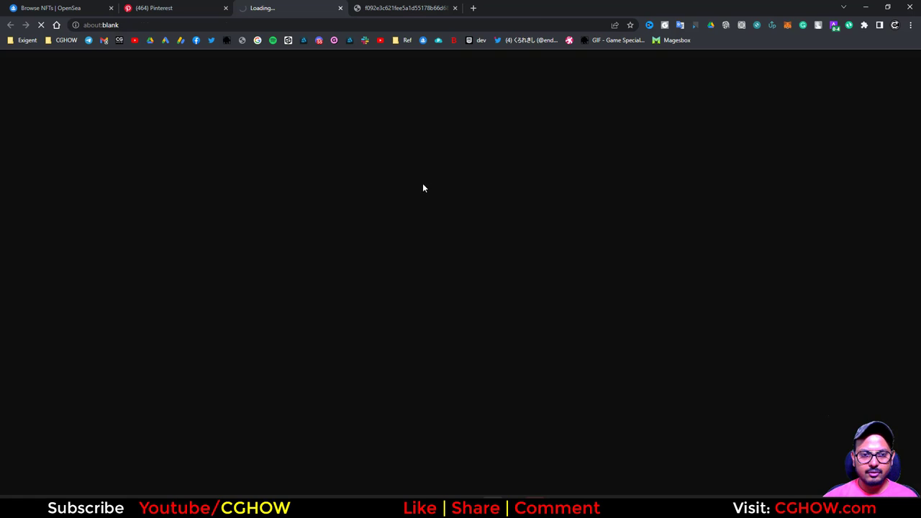
scroll(438, 269, down, 1)
scroll(439, 272, down, 20)
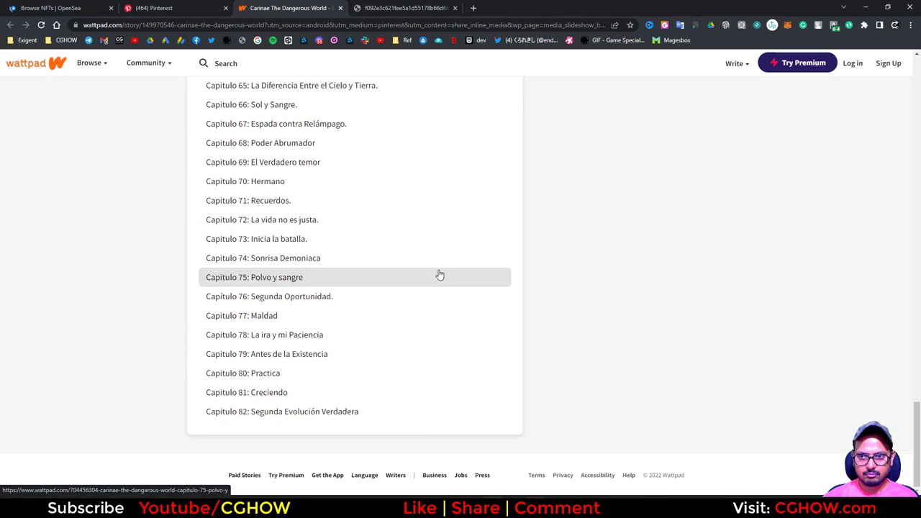
scroll(440, 275, up, 20)
scroll(440, 275, up, 1)
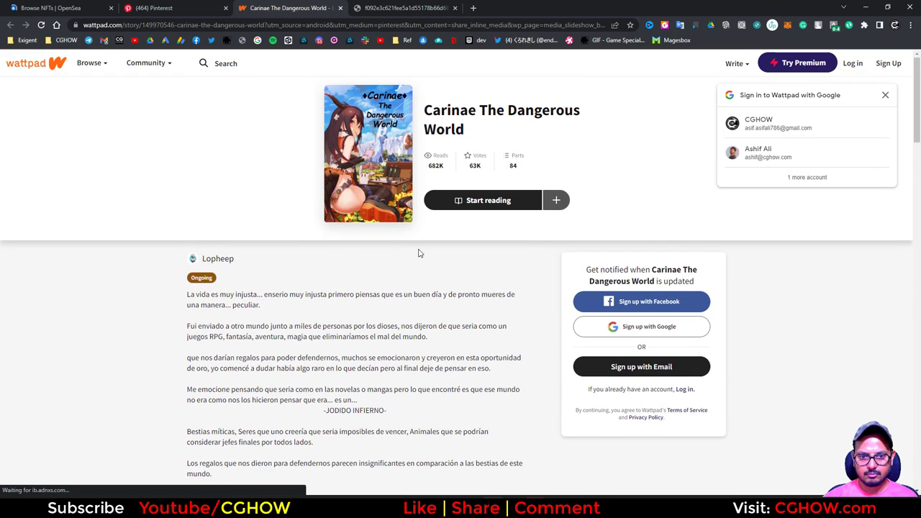
click(341, 8)
click(270, 6)
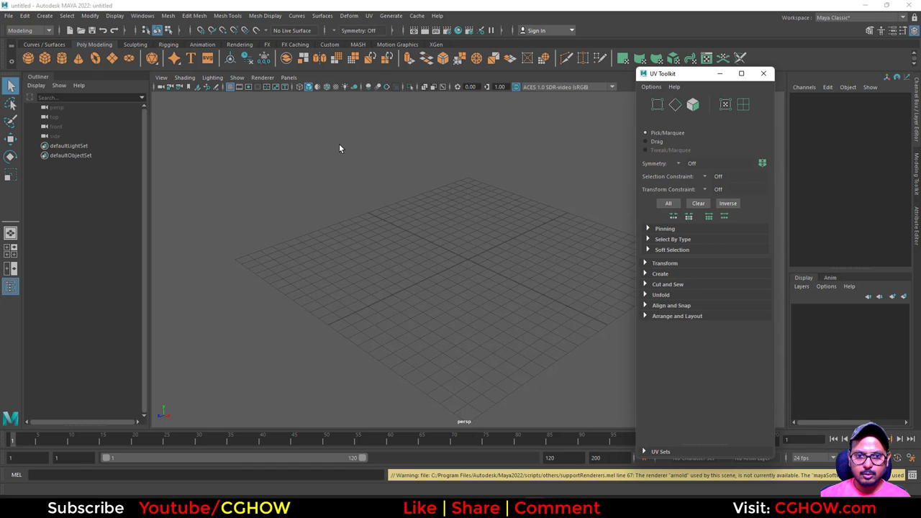
click(764, 74)
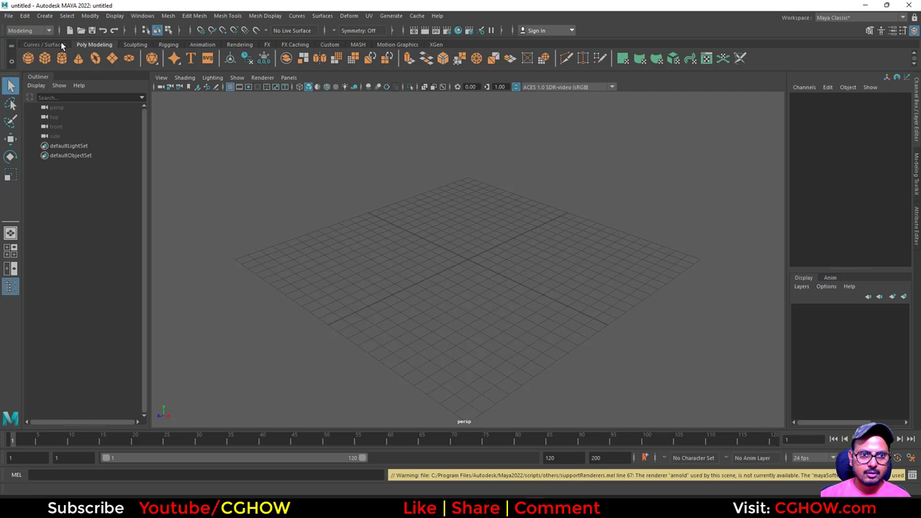
click(50, 62)
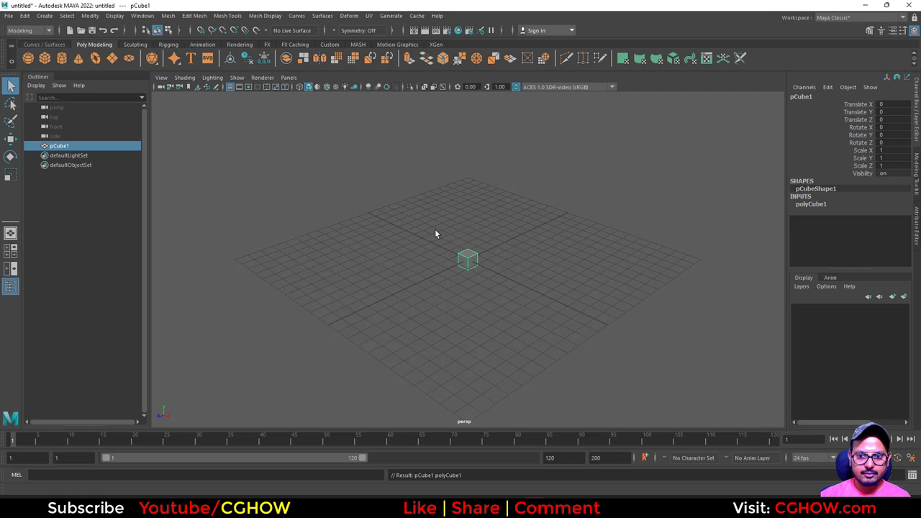
scroll(504, 266, up, 1)
key(Delete)
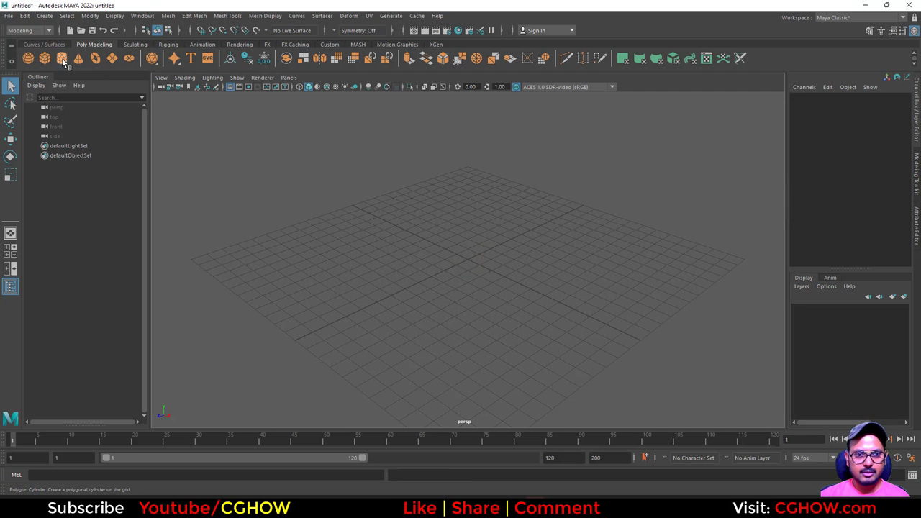
- Create a polygon cylinder at the origin and set its Subdivisions Height to 3
click(62, 59)
scroll(660, 302, up, 3)
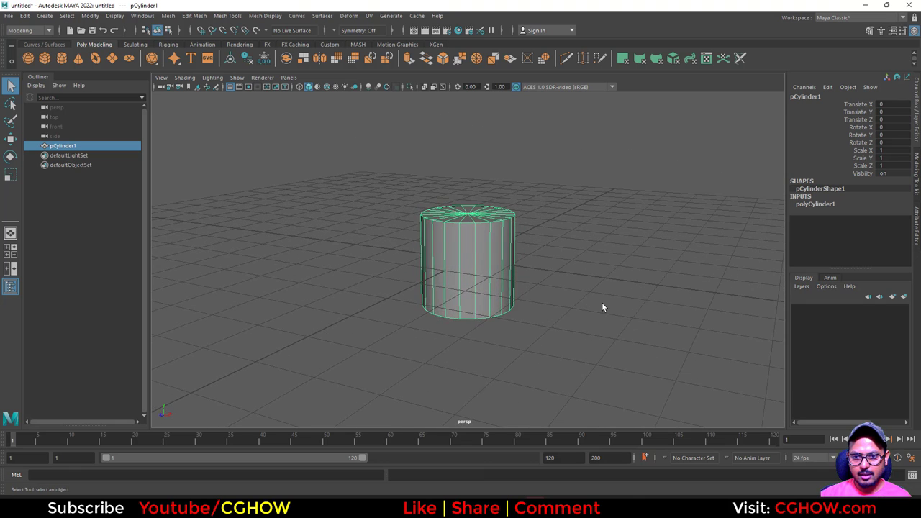
alt+drag(603, 308, 441, 211)
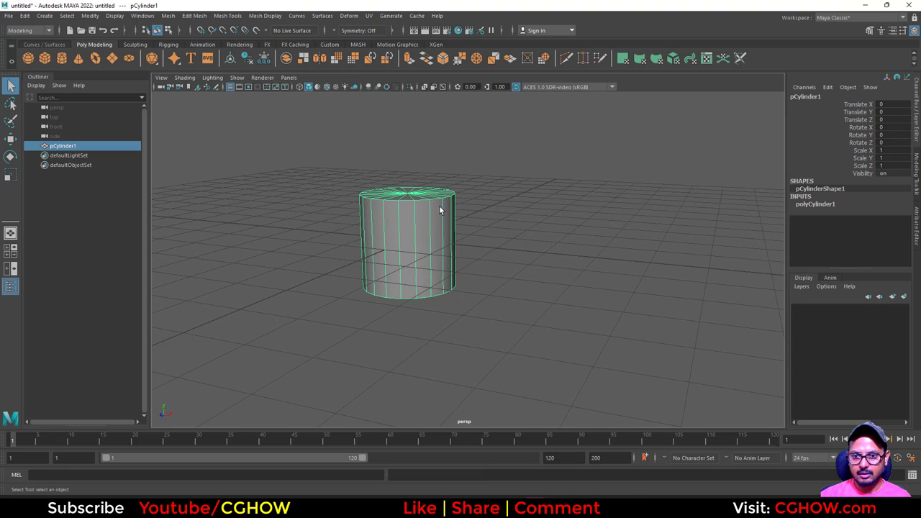
click(814, 204)
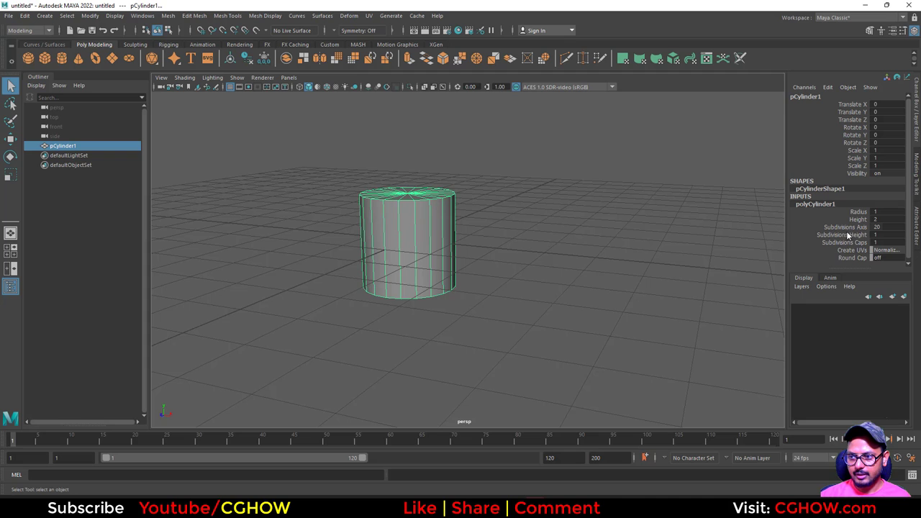
click(849, 236)
alt+drag(558, 254, 375, 284)
- Delete the cylinder's top and bottom cap faces, keeping only the side faces
right_drag(411, 207, 412, 229)
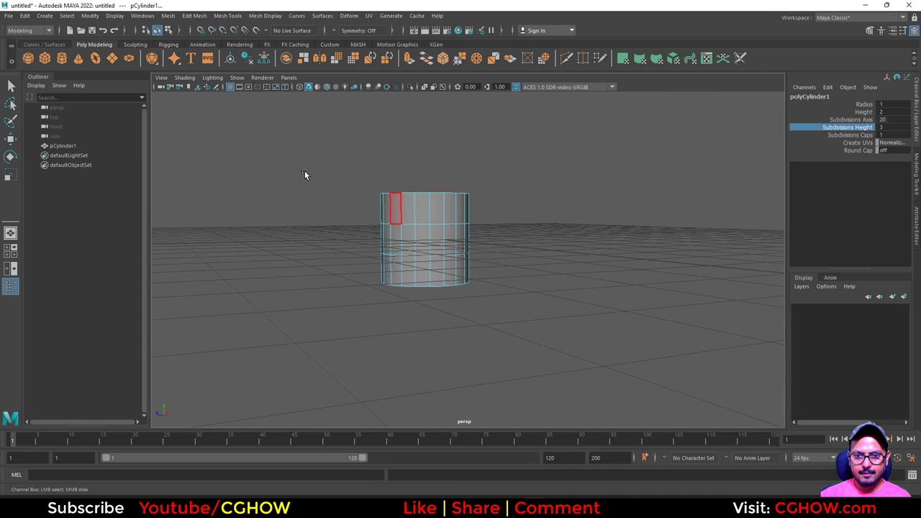
drag(596, 361, 317, 147)
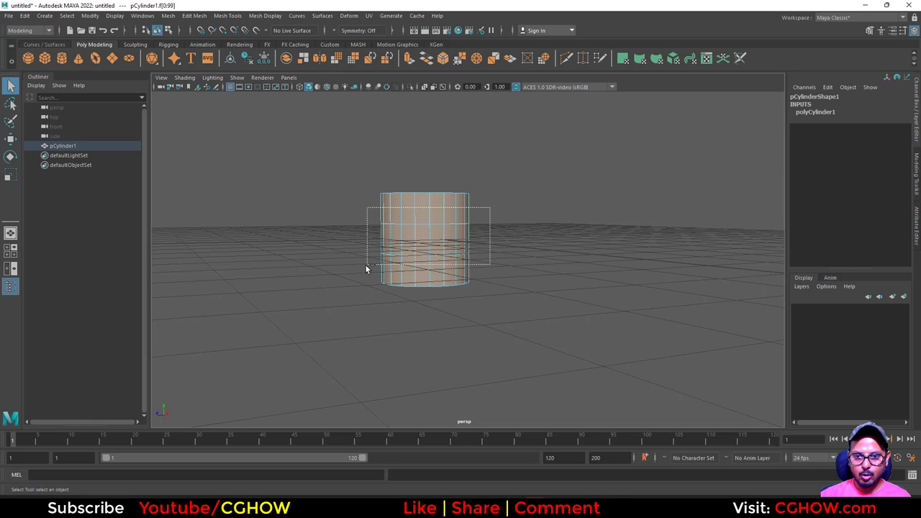
ctrl+drag(364, 272, 515, 216)
alt+drag(538, 284, 543, 312)
key(Delete)
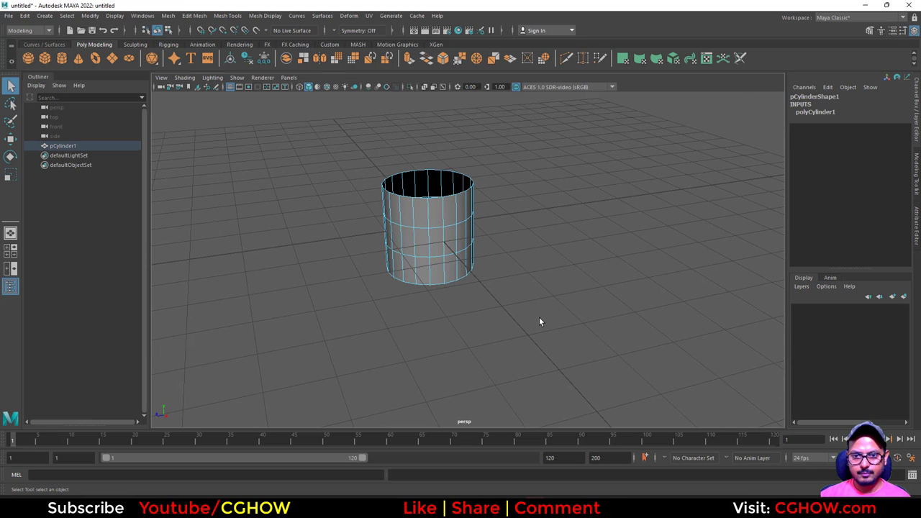
- Scale the cylinder's top edge loop inward to its centre to form a pointed tip
alt+drag(443, 243, 472, 238)
right_drag(442, 198, 442, 171)
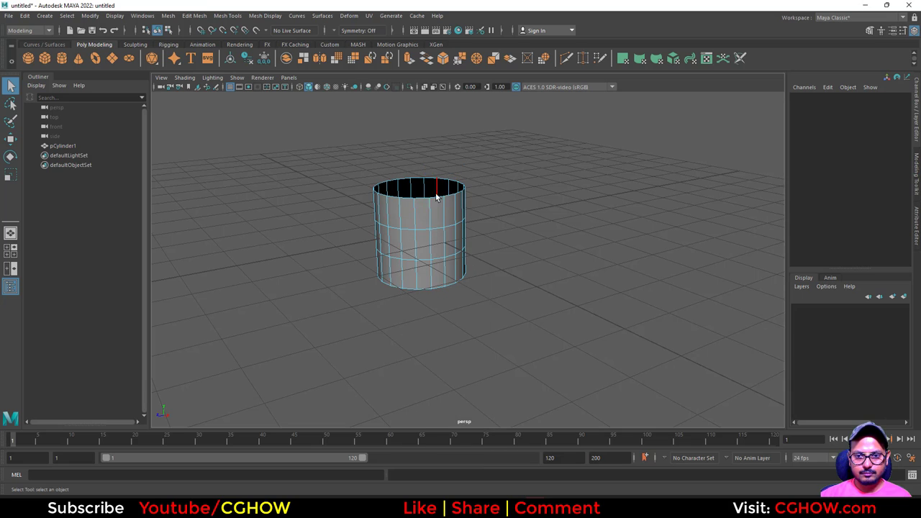
double_click(434, 200)
key(r)
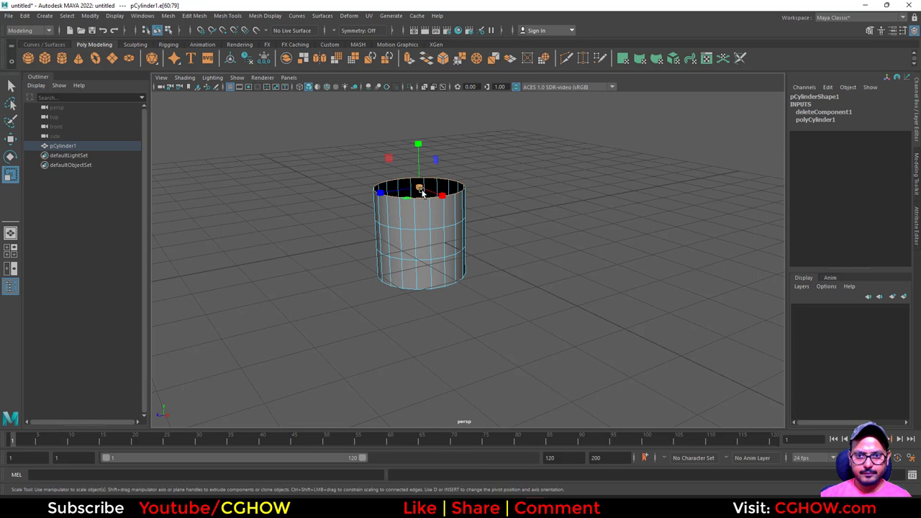
drag(419, 189, 360, 209)
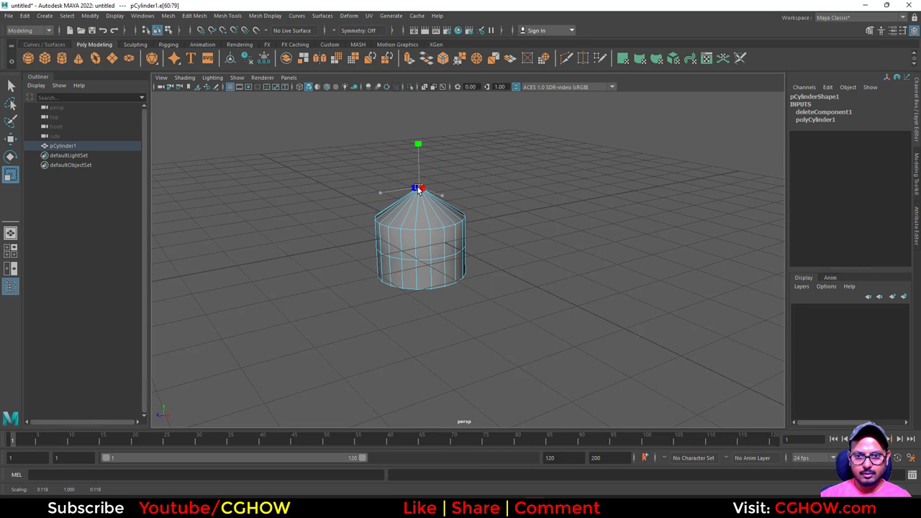
- Normalize all the cylinder's UVs in the UV Editor to fill the 0–1 tile, and close the editor
right_drag(425, 206, 483, 190)
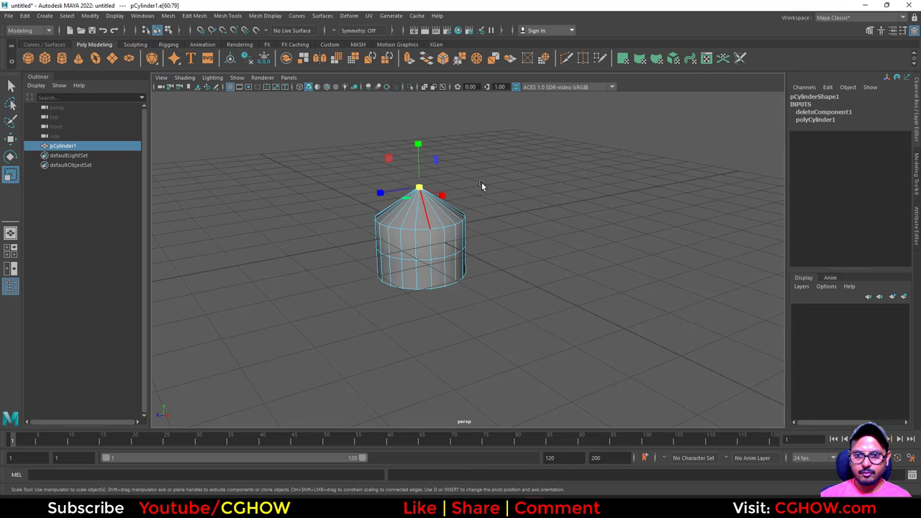
click(706, 59)
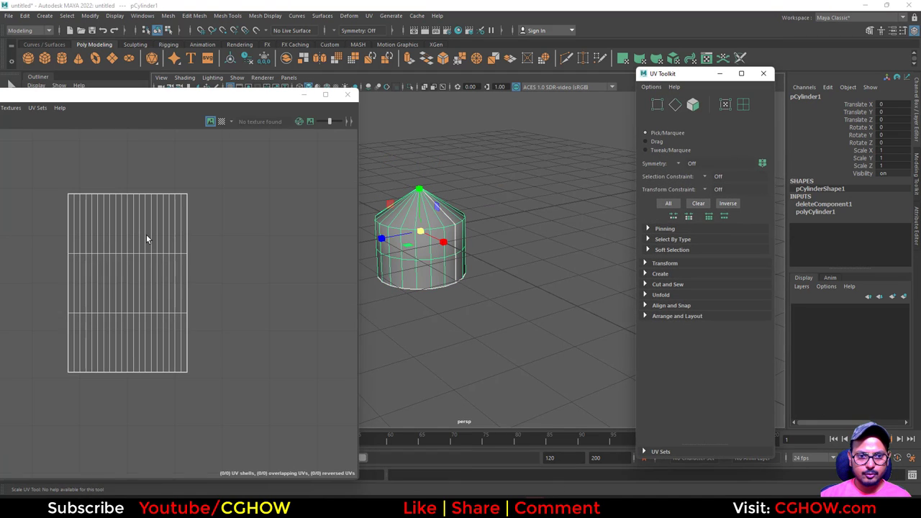
right_drag(146, 234, 78, 218)
scroll(170, 218, down, 4)
key(f)
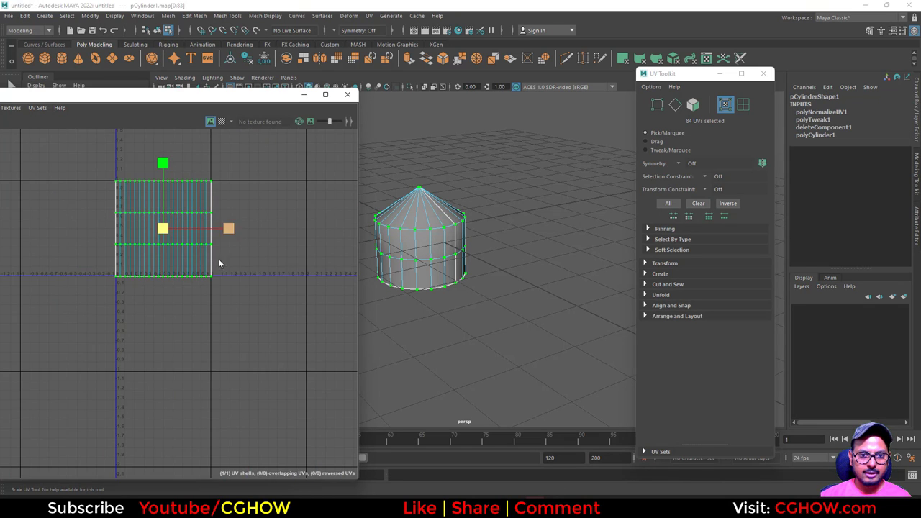
drag(241, 113, 271, 146)
click(382, 145)
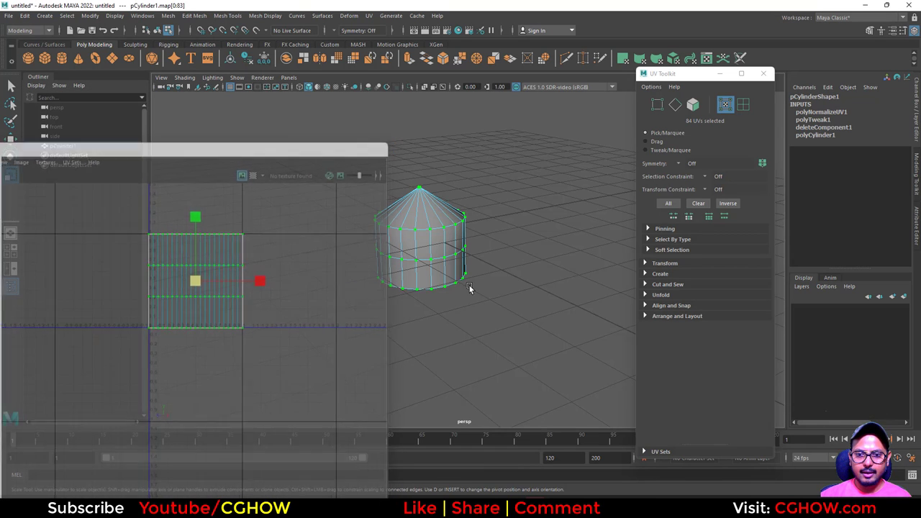
- Scale the cylinder's bottom ring of vertices slightly inward to taper the base
scroll(470, 290, up, 3)
scroll(454, 292, down, 3)
alt+drag(431, 313, 423, 288)
right_drag(415, 271, 359, 251)
drag(352, 272, 512, 326)
alt+drag(460, 290, 454, 319)
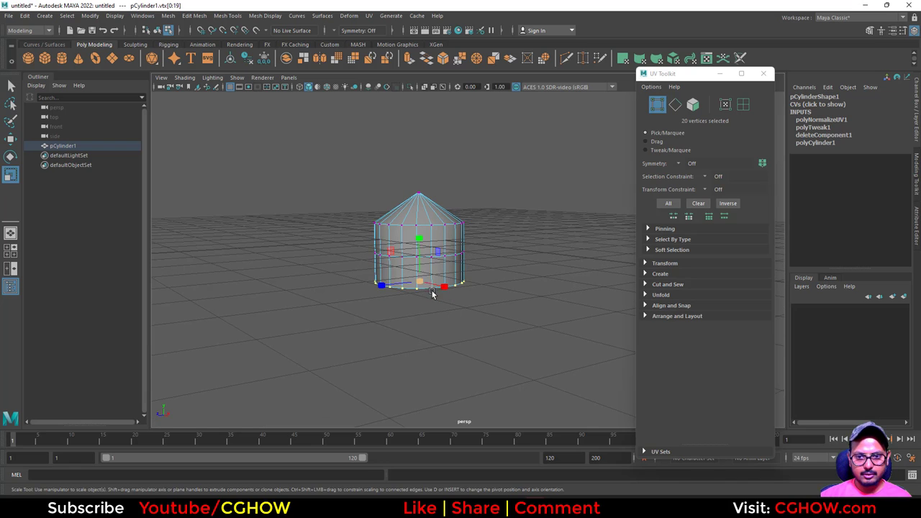
drag(422, 283, 414, 285)
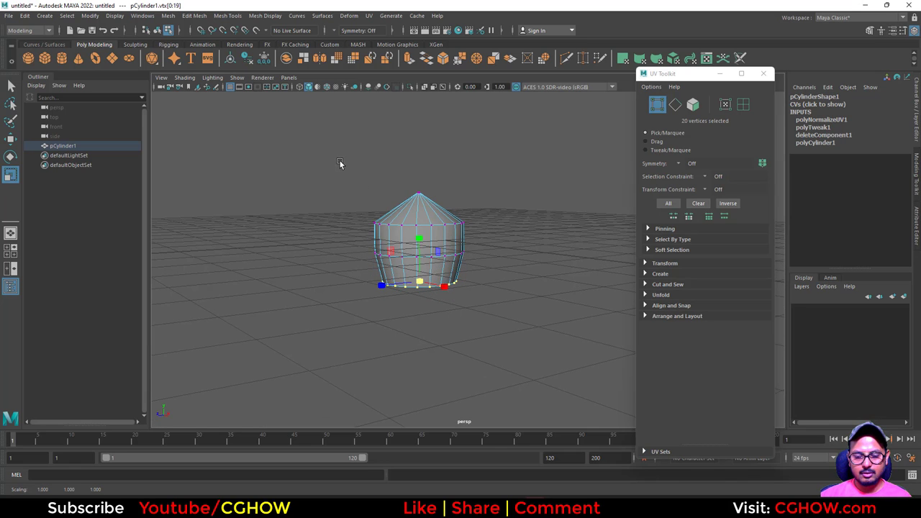
- Raise the tip and the vertex ring below it to stretch the body taller
right_drag(415, 199, 364, 199)
drag(324, 172, 502, 248)
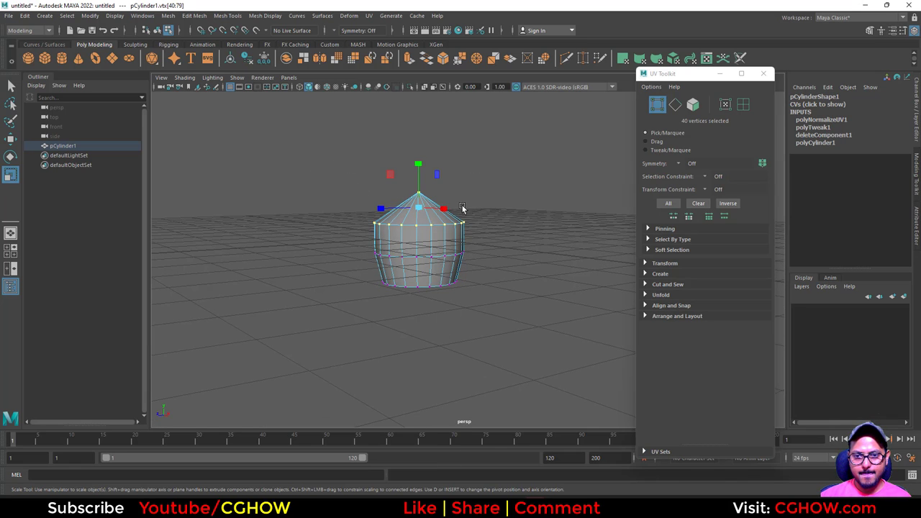
key(w)
drag(416, 173, 417, 119)
- Taper the nose by narrowing the vertex ring below the tip and lowering it toward the middle of the body
alt+drag(405, 197, 339, 183)
drag(502, 209, 503, 208)
key(r)
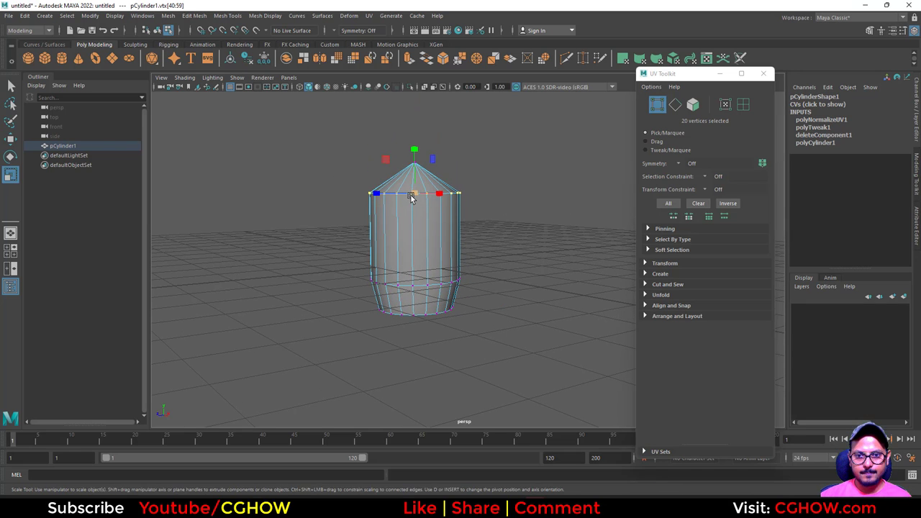
drag(416, 194, 382, 202)
key(w)
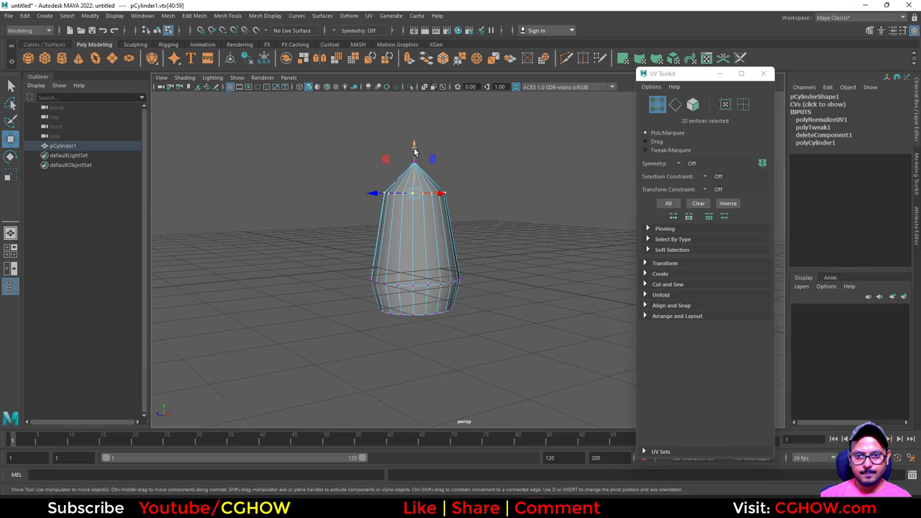
drag(414, 157, 408, 185)
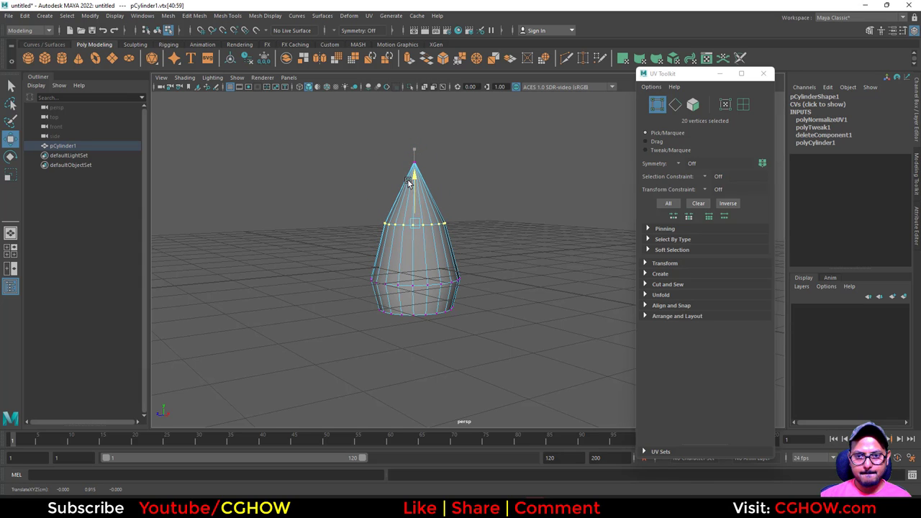
key(r)
drag(414, 224, 424, 225)
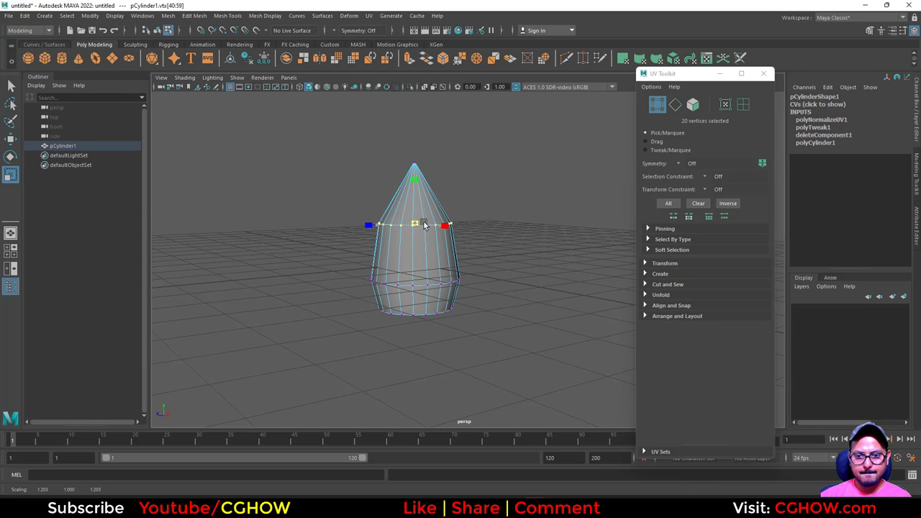
- Lower the bottom ring of vertices to lengthen the base of the body
alt+drag(391, 333, 412, 314)
key(w)
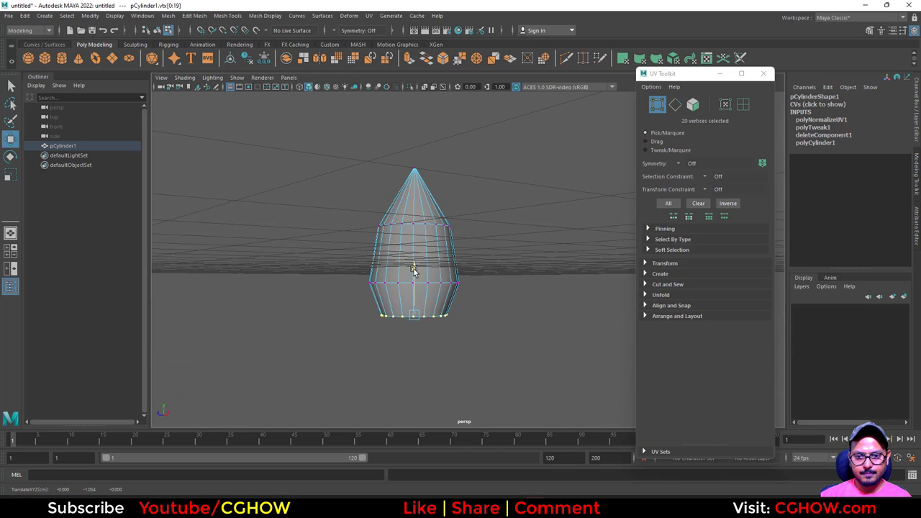
alt+drag(424, 298, 564, 310)
click(508, 302)
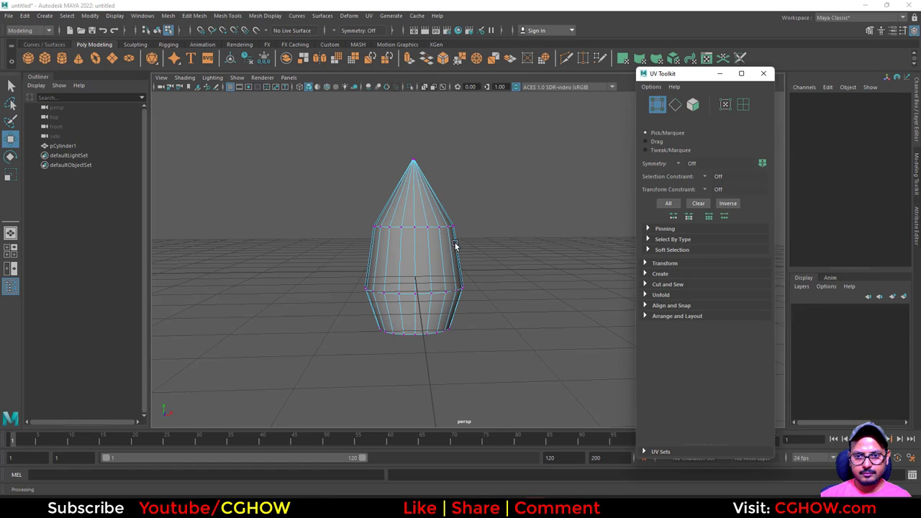
- Insert a single edge loop around the middle section of the body, with the Insert Edge Loop tool set to relative distance from edge
alt+drag(456, 247, 426, 244)
click(424, 240)
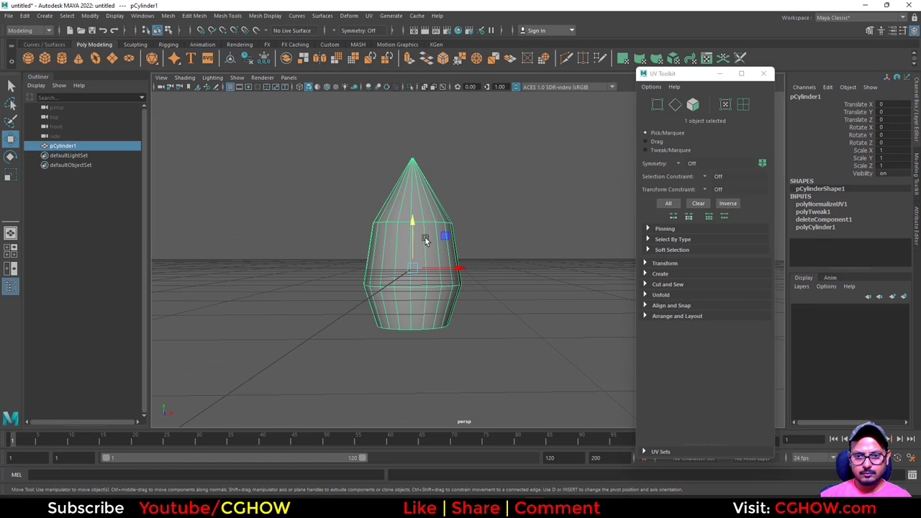
shift+right_click(425, 240)
click(365, 253)
drag(373, 258, 375, 259)
key(ctrl+z)
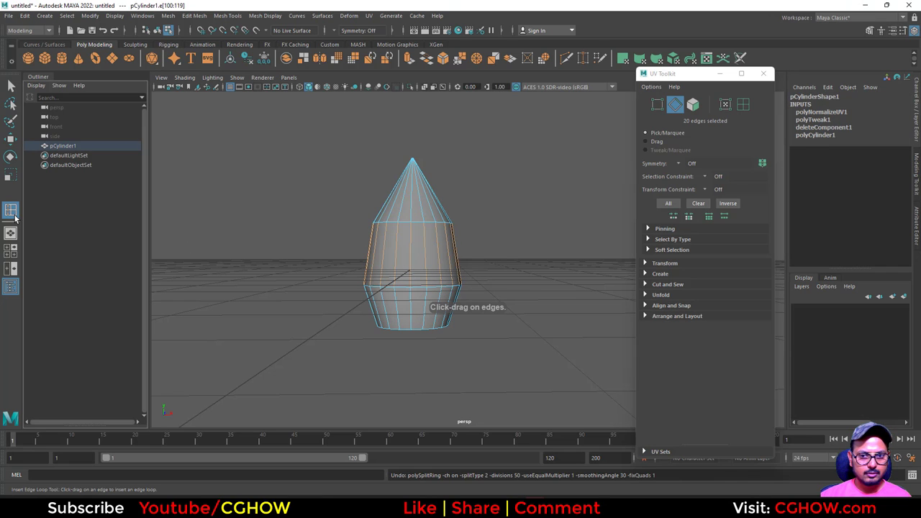
double_click(11, 209)
click(127, 198)
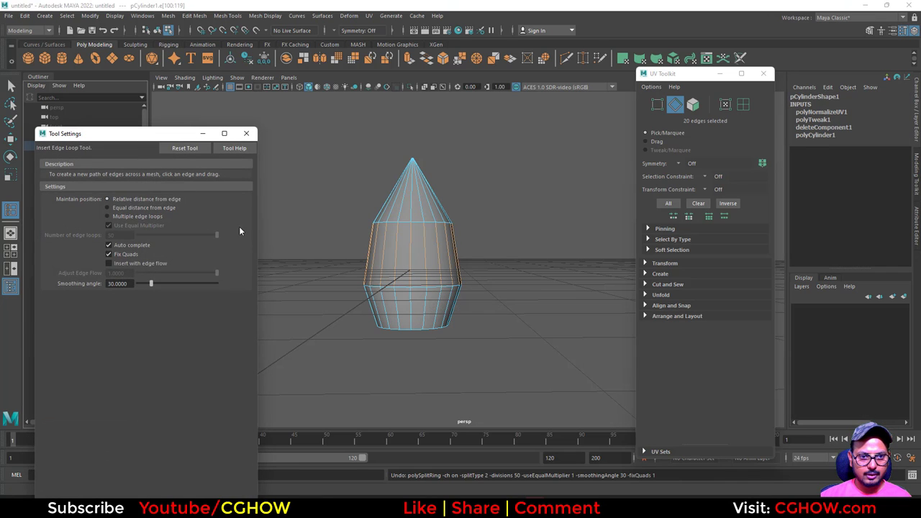
click(385, 262)
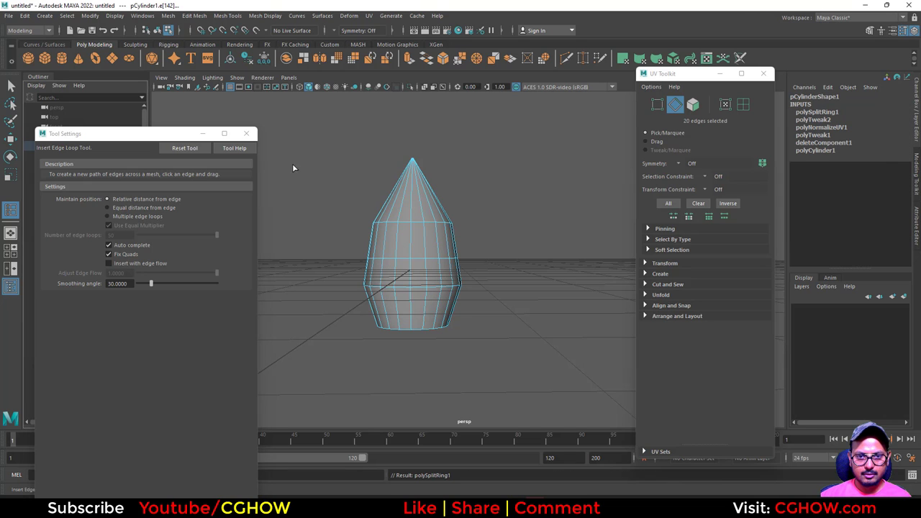
click(246, 133)
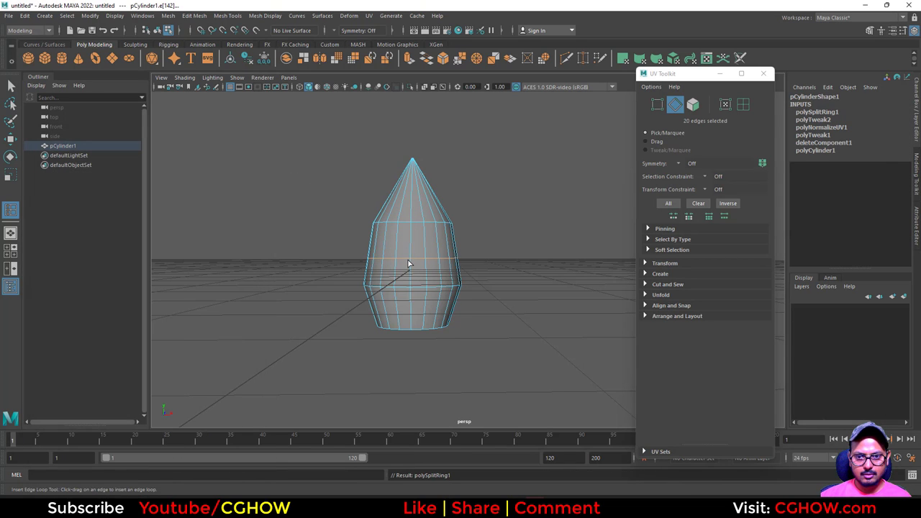
- Scale the new middle edge loop slightly outward to round the body
key(w)
key(r)
drag(416, 260, 419, 261)
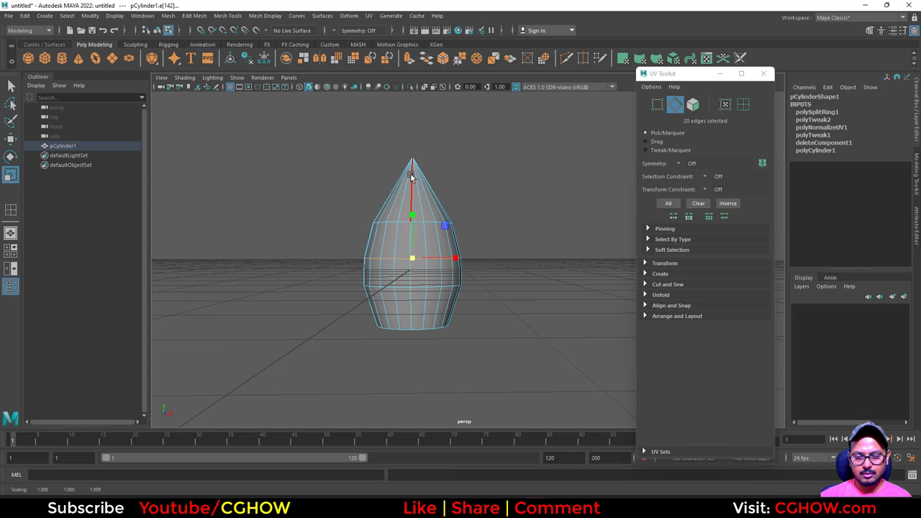
- Insert one edge loop around the nose cone and another around the lower section near the base
alt+drag(421, 213, 417, 201)
shift+right_drag(412, 192, 358, 193)
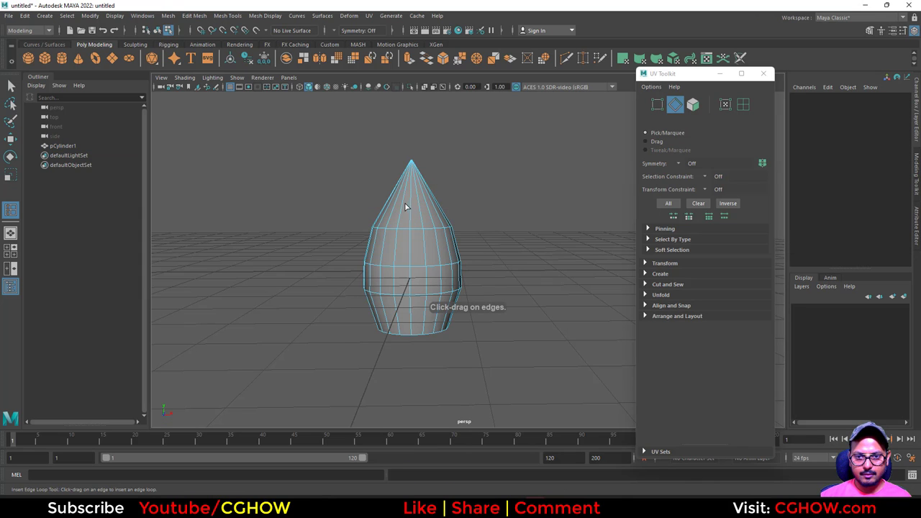
drag(405, 205, 407, 204)
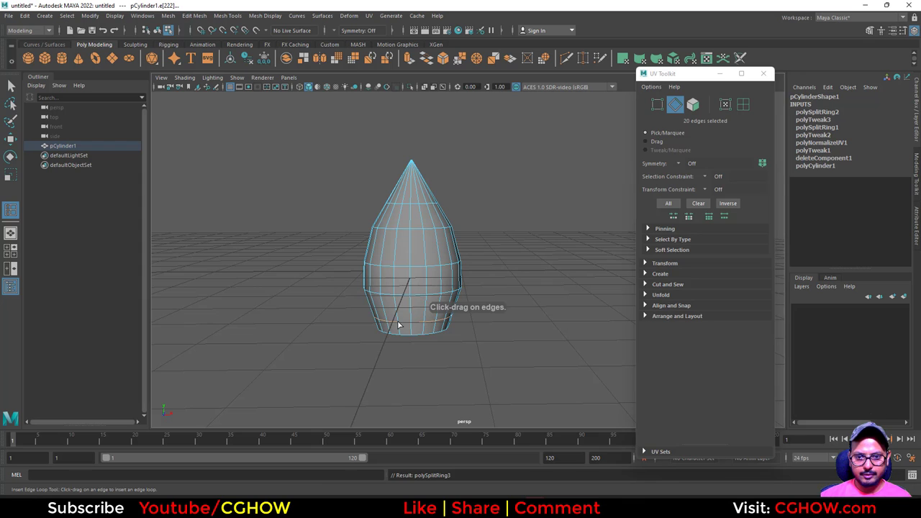
key(w)
- Scale the nose's edge loop outward to about 1.1 and the loop near the base slightly outward
right_drag(393, 200, 394, 177)
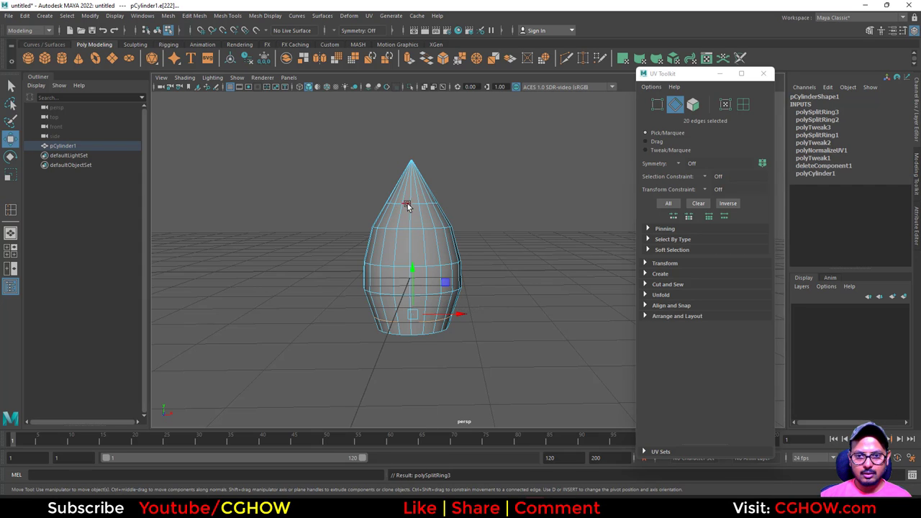
double_click(406, 206)
key(r)
drag(411, 206, 411, 206)
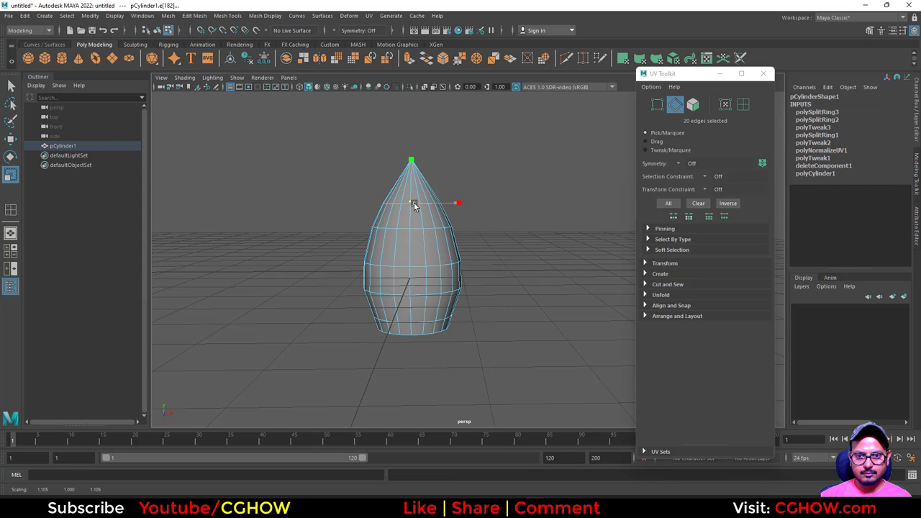
double_click(416, 322)
drag(414, 321, 416, 318)
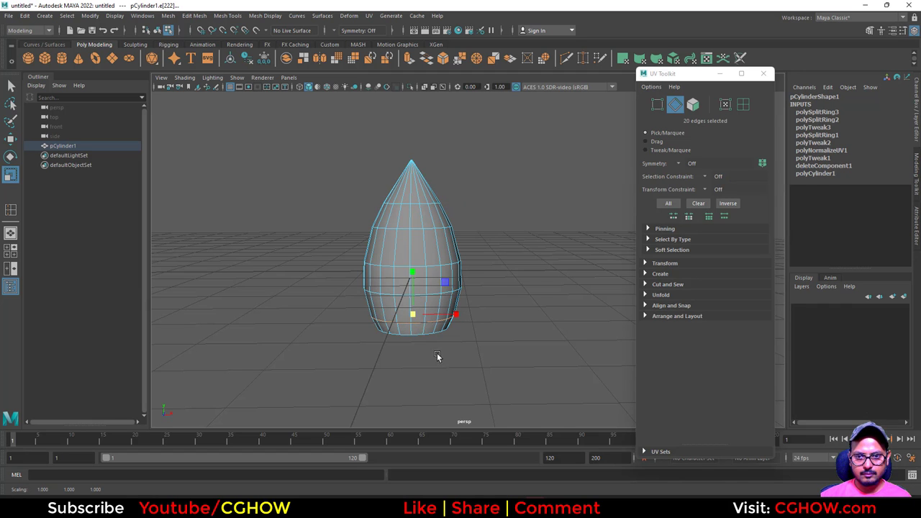
- Insert a supporting edge loop right beside the rim of the open base
alt+drag(437, 356, 504, 406)
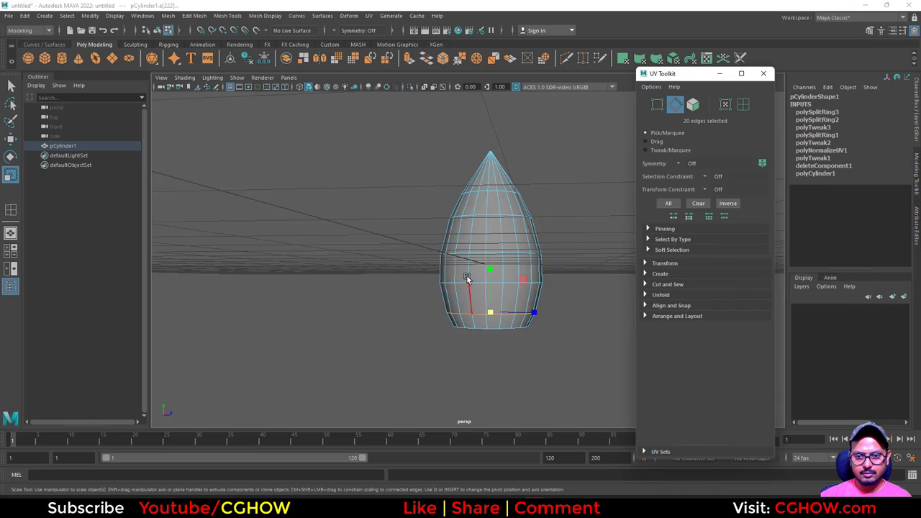
alt+drag(467, 273, 398, 225)
alt+right_drag(403, 234, 484, 280)
right_drag(423, 208, 368, 222)
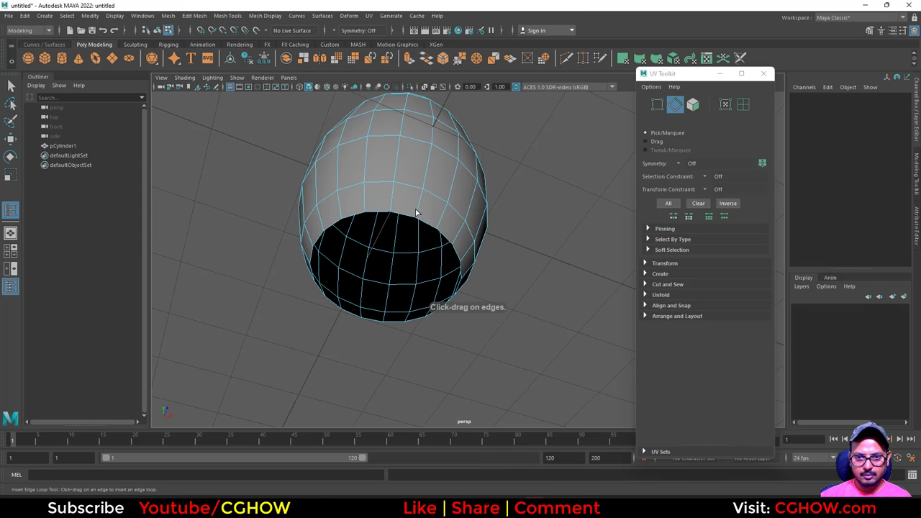
drag(416, 213, 417, 218)
key(w)
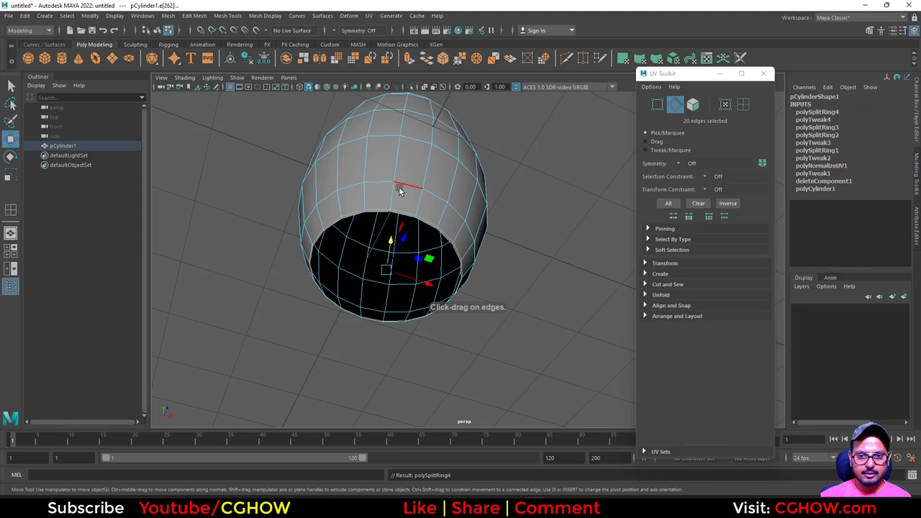
- Scale the open base's border edges inward to narrow the bottom opening
right_drag(401, 188, 402, 164)
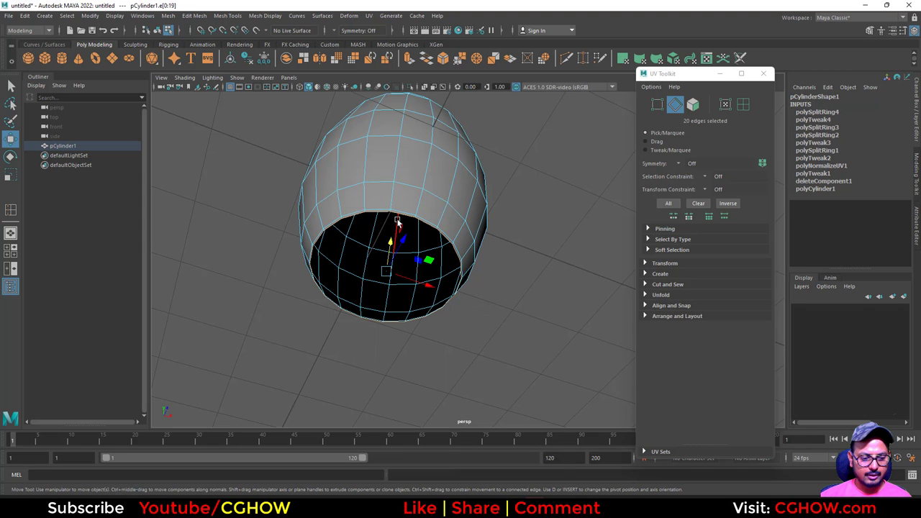
key(r)
drag(385, 272, 516, 161)
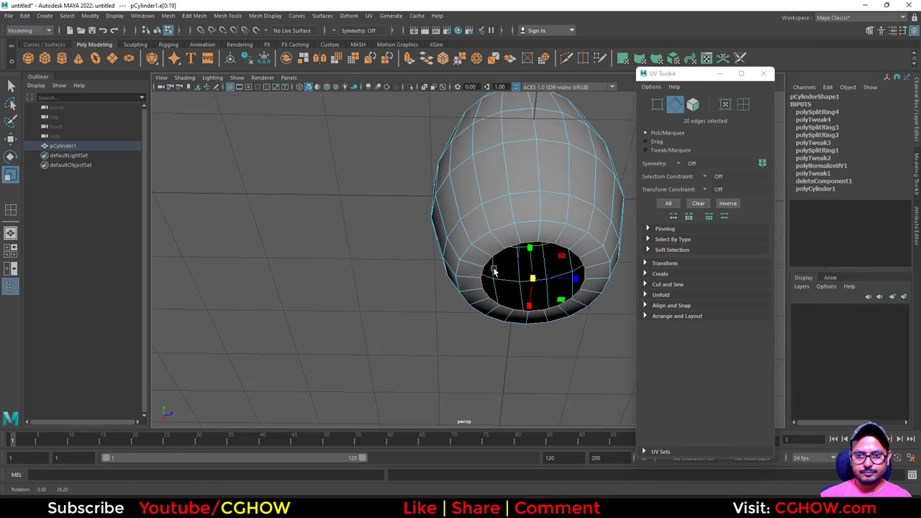
- Try smoothing the whole bullet mesh
alt+drag(539, 302, 538, 339)
scroll(487, 310, down, 2)
alt+middle_drag(487, 310, 371, 281)
alt+drag(375, 281, 386, 215)
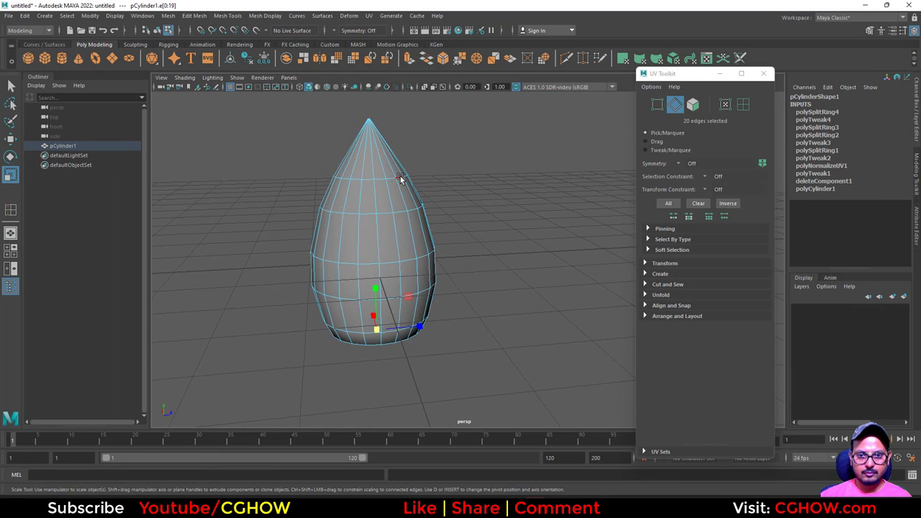
right_drag(401, 180, 462, 159)
click(462, 159)
click(410, 208)
shift+right_drag(409, 199, 367, 240)
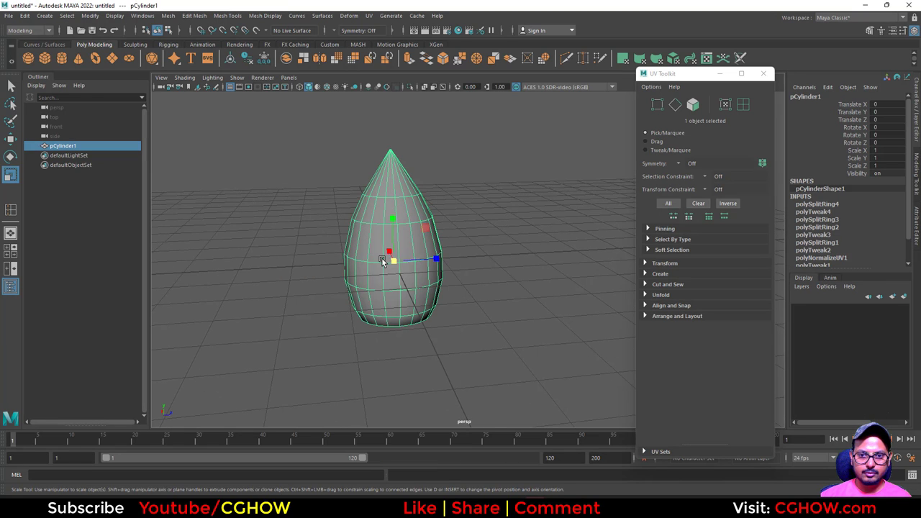
- Compare the smoothed shape with the purple projectile reference image in the browser, and undo the smoothing
click(485, 205)
alt+drag(462, 256, 514, 272)
click(499, 255)
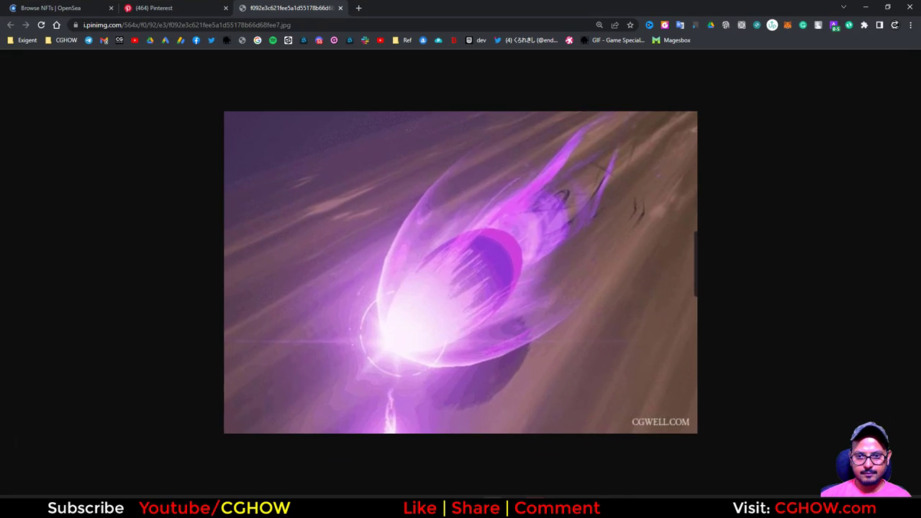
click(493, 507)
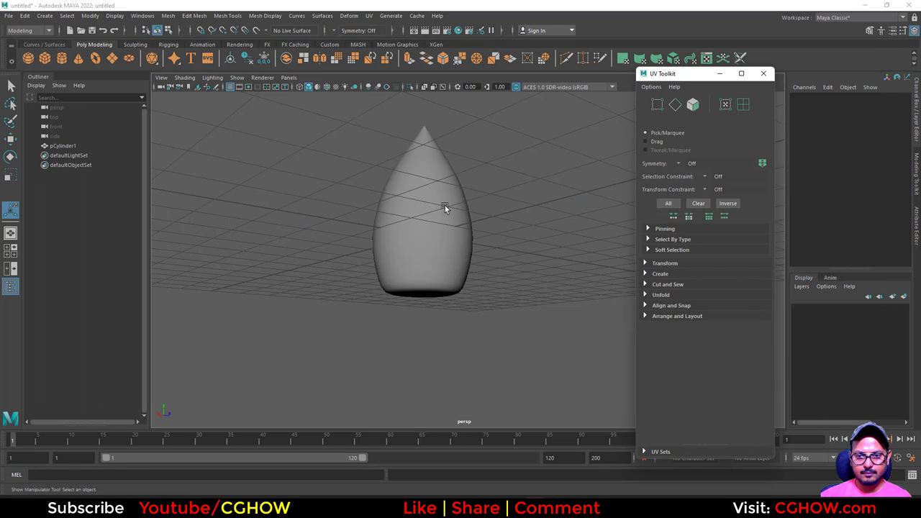
click(444, 205)
key(ctrl+z)
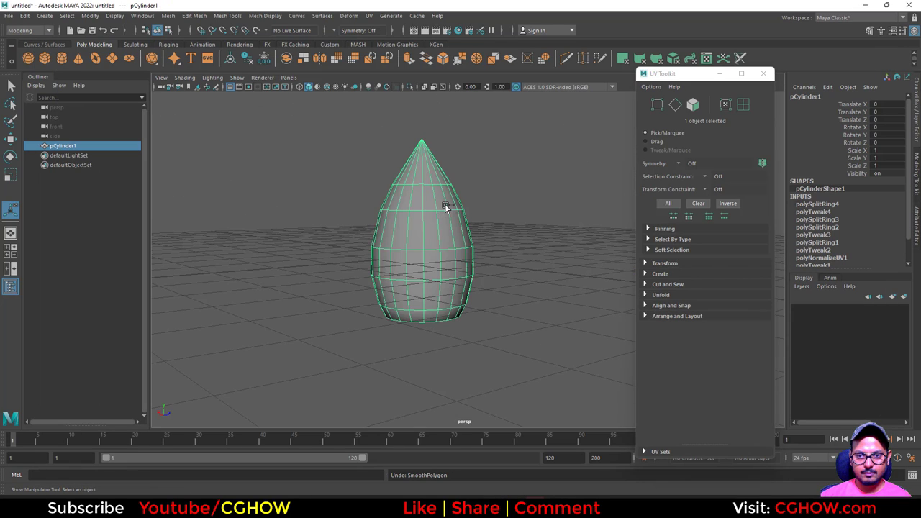
- Scale the edge loop around the nose cone slightly outward for a rounder profile
right_drag(438, 187, 440, 167)
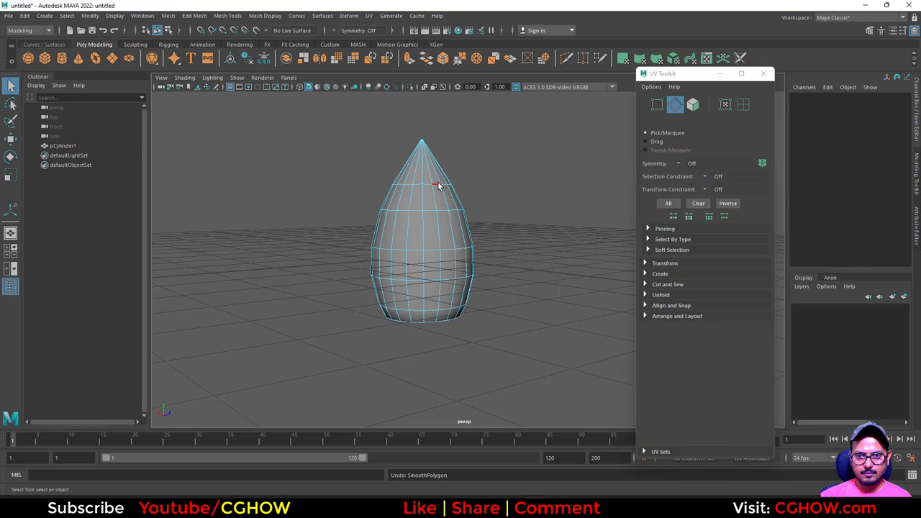
double_click(438, 185)
key(e)
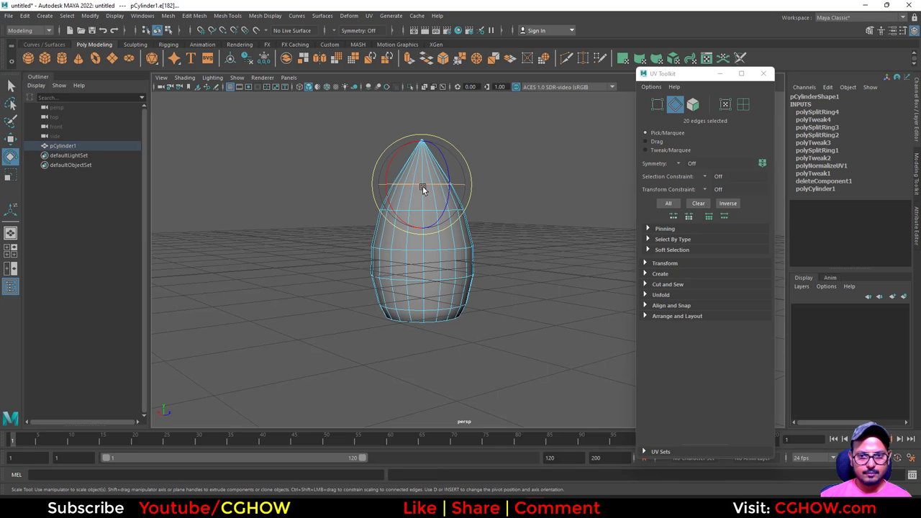
key(r)
drag(423, 186, 423, 185)
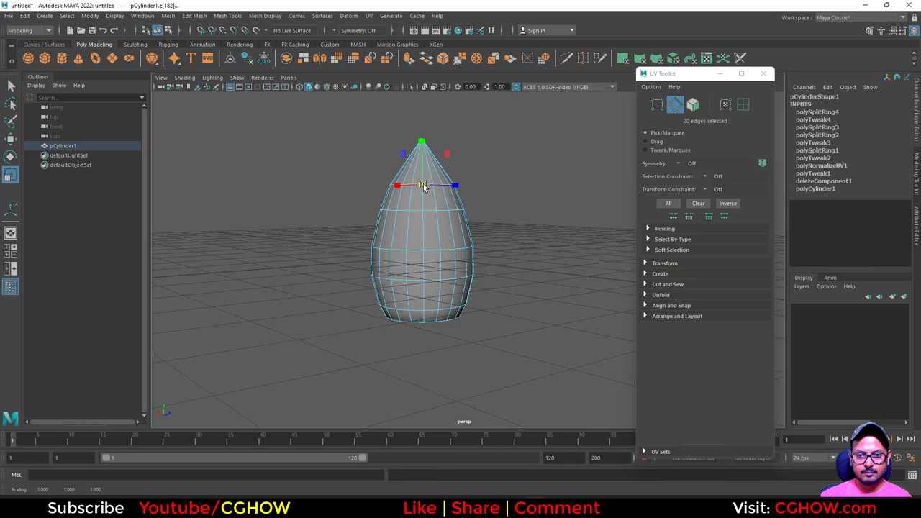
- Insert another edge loop on the nose, between its existing loop and the tip
alt+drag(418, 222, 416, 276)
alt+right_drag(416, 277, 449, 295)
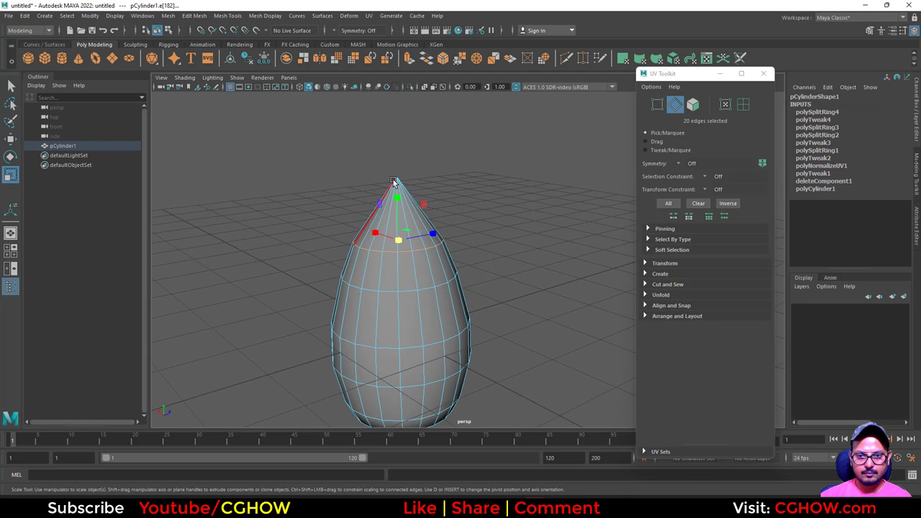
right_drag(393, 181, 429, 170)
shift+right_drag(404, 224, 342, 237)
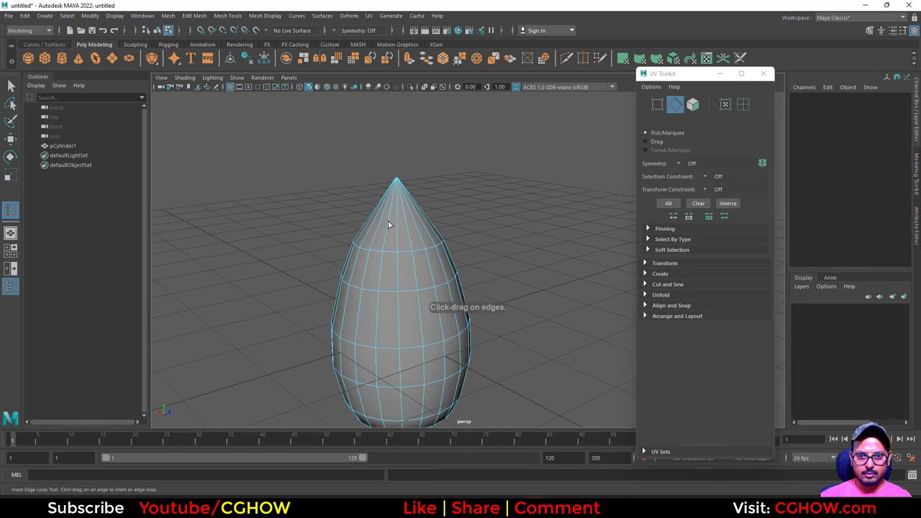
click(382, 227)
- Round the nose by widening and slightly raising the loop below the tip, with a final scale of about 0.97, and return to object mode
key(w)
key(r)
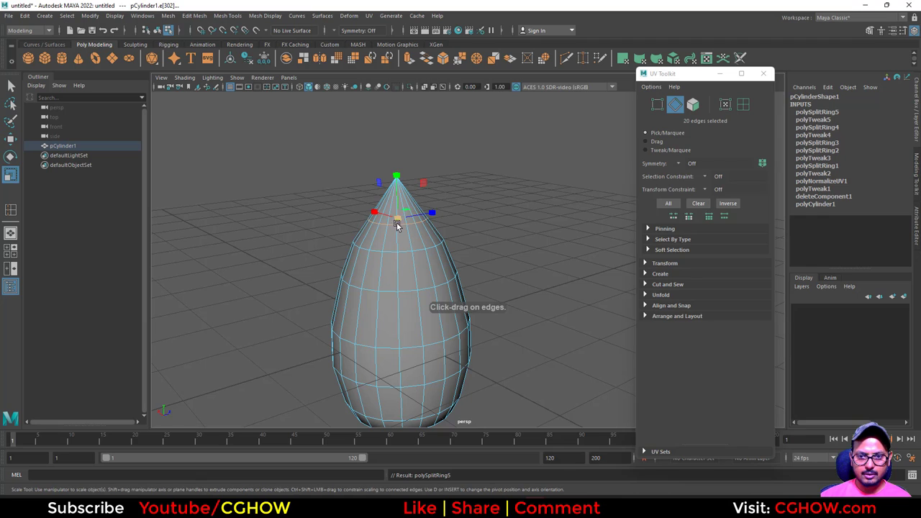
drag(396, 220, 401, 220)
key(w)
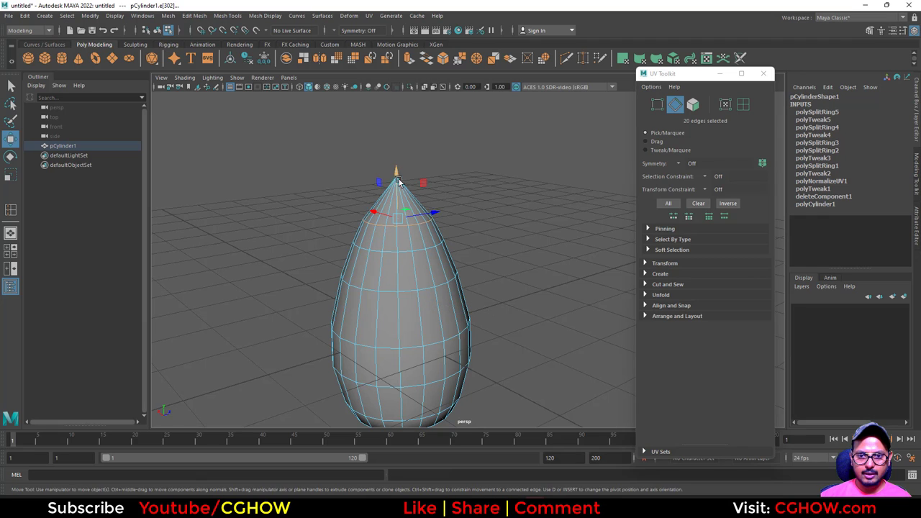
key(r)
drag(398, 214, 396, 214)
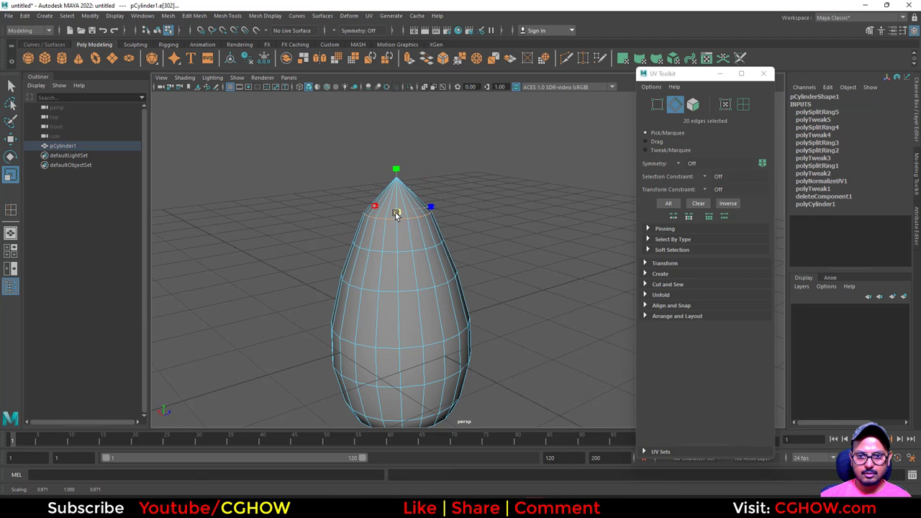
alt+right_drag(439, 295, 384, 278)
right_drag(399, 244, 470, 232)
click(495, 284)
- Move all the mesh's faces down about 1.69 units so the tip sits at the object's pivot, and return to object mode
alt+drag(493, 310, 416, 216)
click(482, 301)
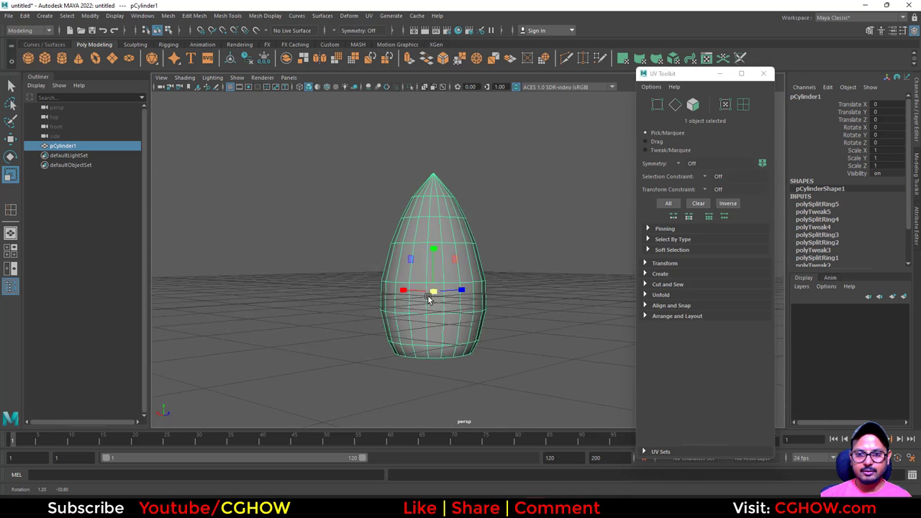
key(w)
right_click(418, 208)
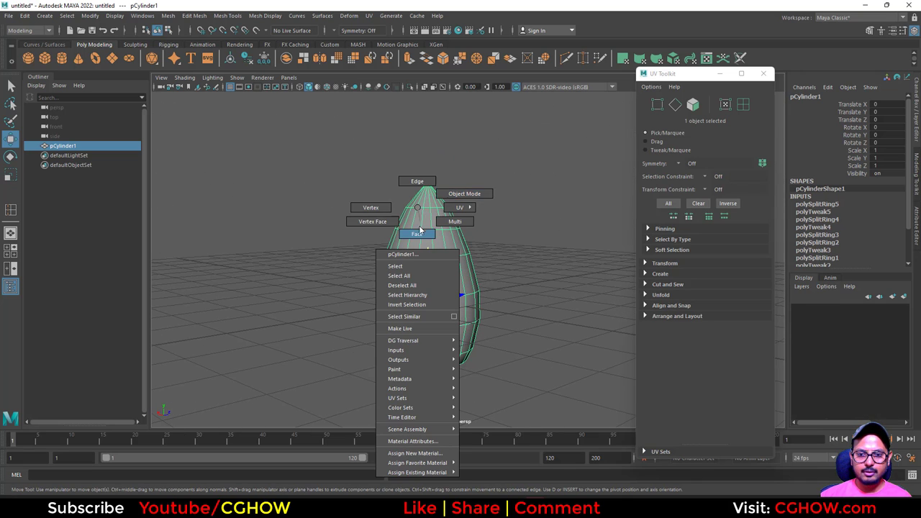
click(417, 234)
click(422, 251)
drag(425, 226, 415, 340)
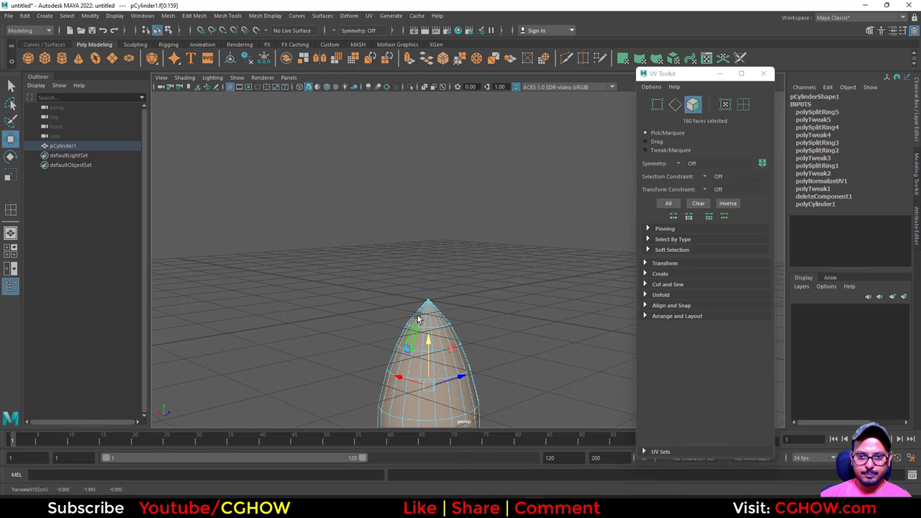
right_click(420, 242)
click(432, 273)
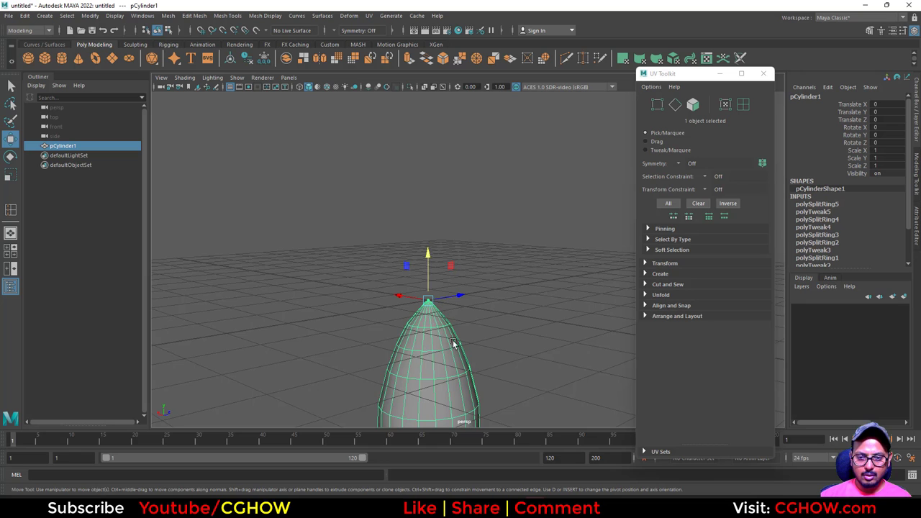
alt+middle_drag(454, 345, 448, 208)
right_drag(420, 164, 420, 190)
double_click(418, 190)
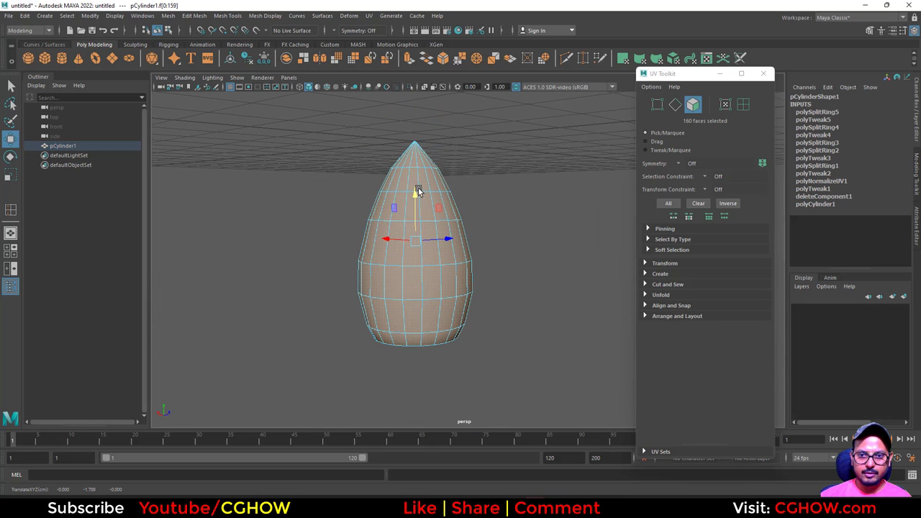
alt+drag(416, 201, 451, 210)
right_drag(411, 205, 469, 180)
click(469, 181)
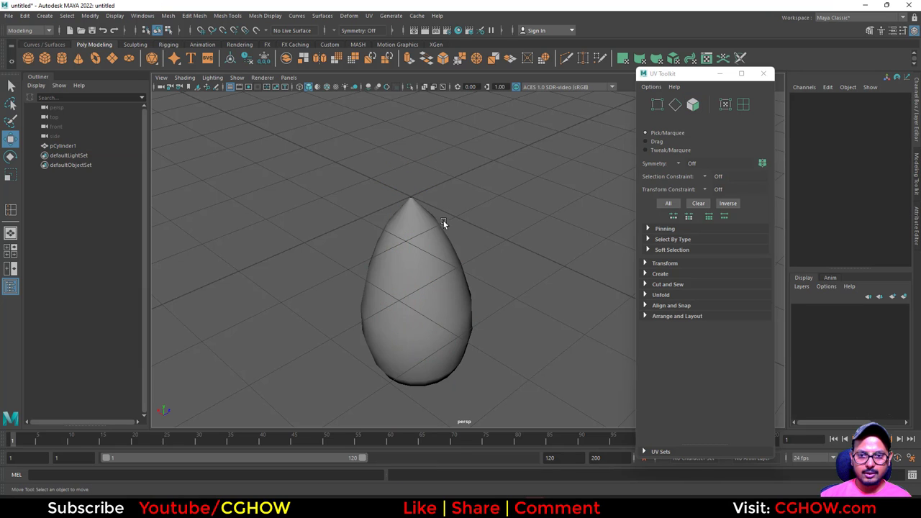
- Try scaling the whole mesh uniformly about its pivot at the tip, and undo the scaling
click(436, 234)
key(e)
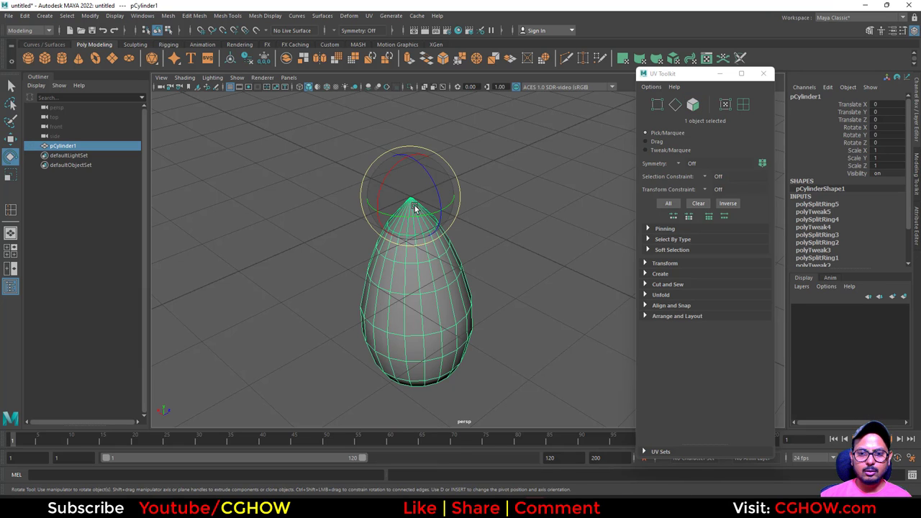
key(r)
drag(412, 198, 389, 208)
key(ctrl+z)
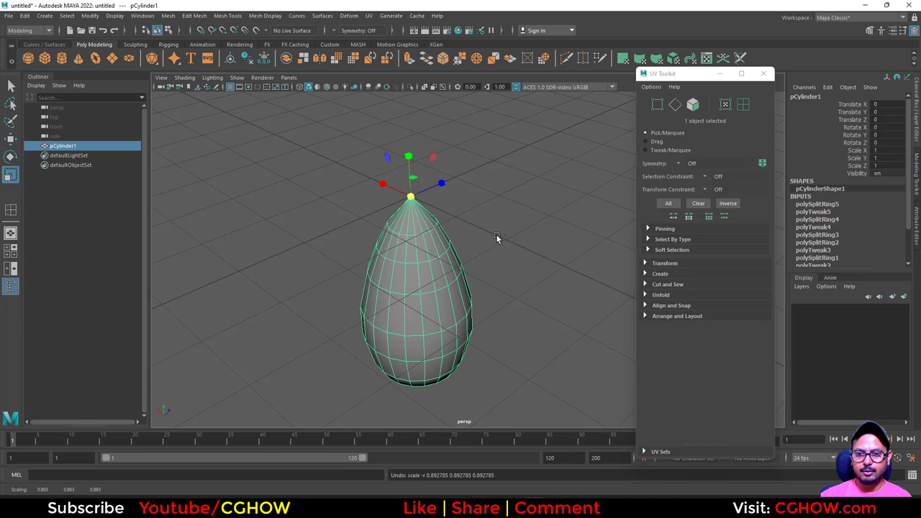
- Freeze the mesh's transformations and delete all construction history in the scene
scroll(452, 221, down, 2)
alt+drag(452, 220, 520, 251)
click(66, 18)
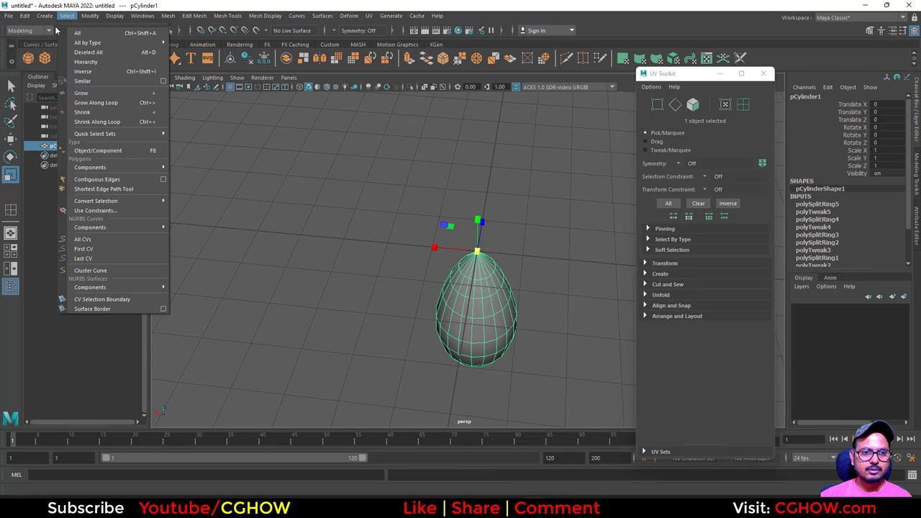
click(108, 58)
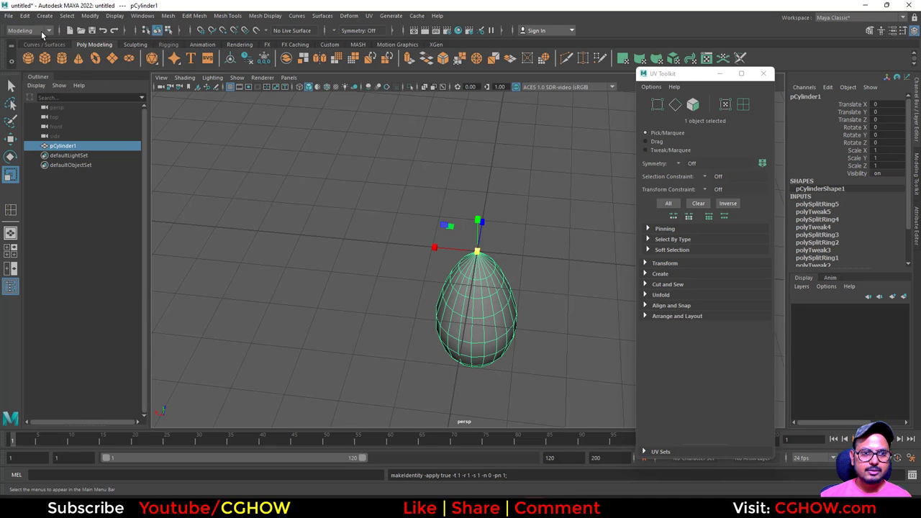
click(25, 15)
mouse_move(126, 138)
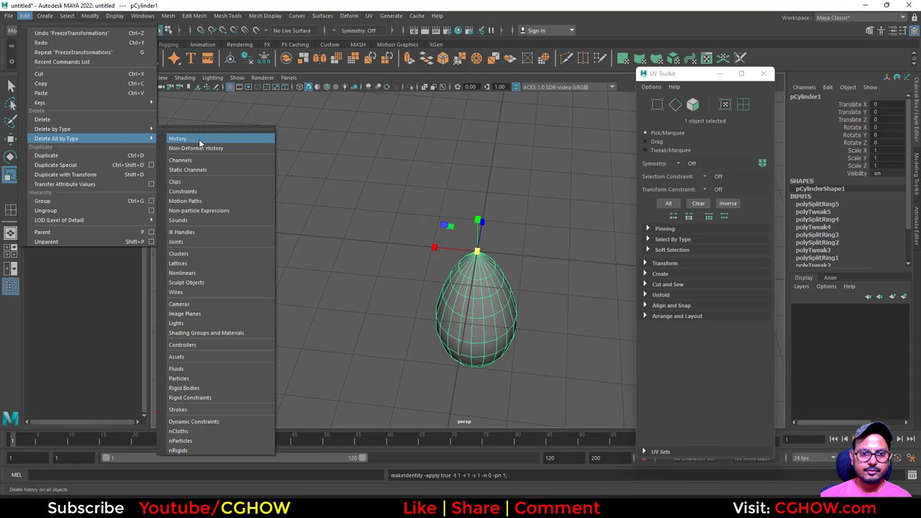
click(200, 139)
- Export the selected mesh as an FBX file named projectile to the Desktop
click(9, 15)
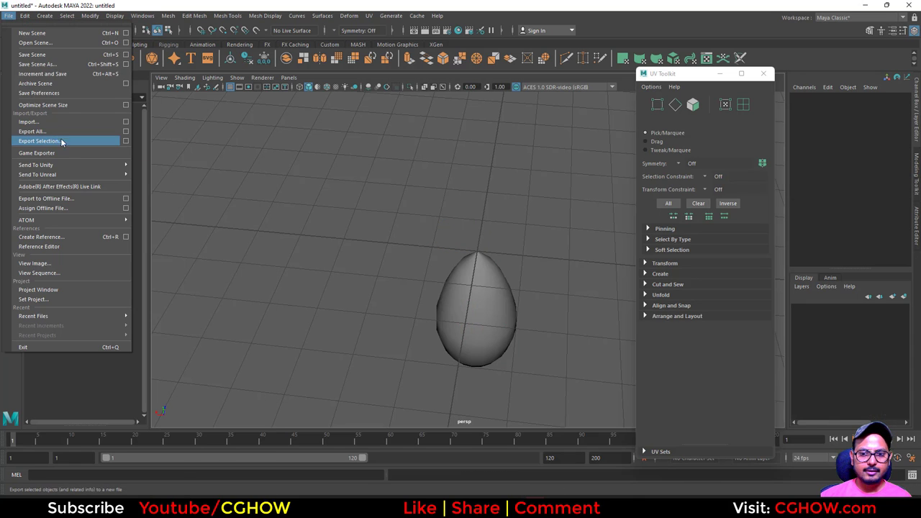
click(391, 261)
click(468, 296)
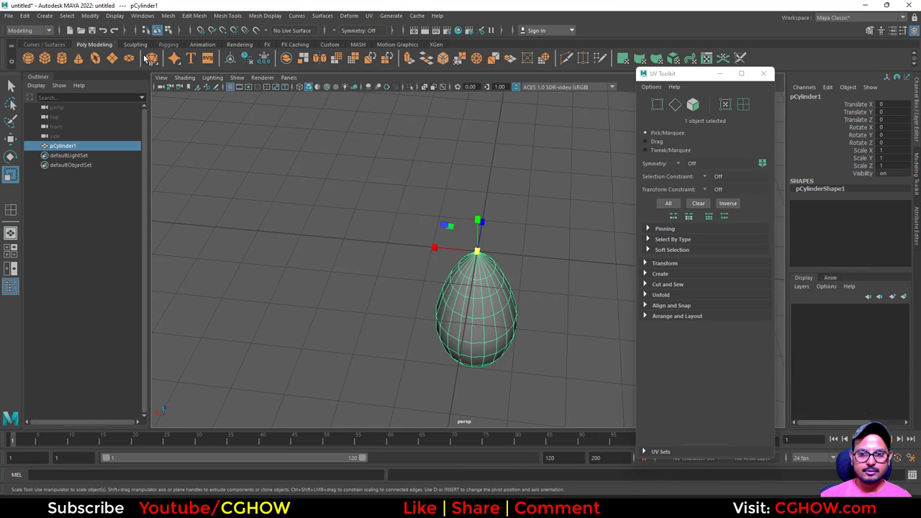
click(9, 16)
click(57, 144)
click(120, 151)
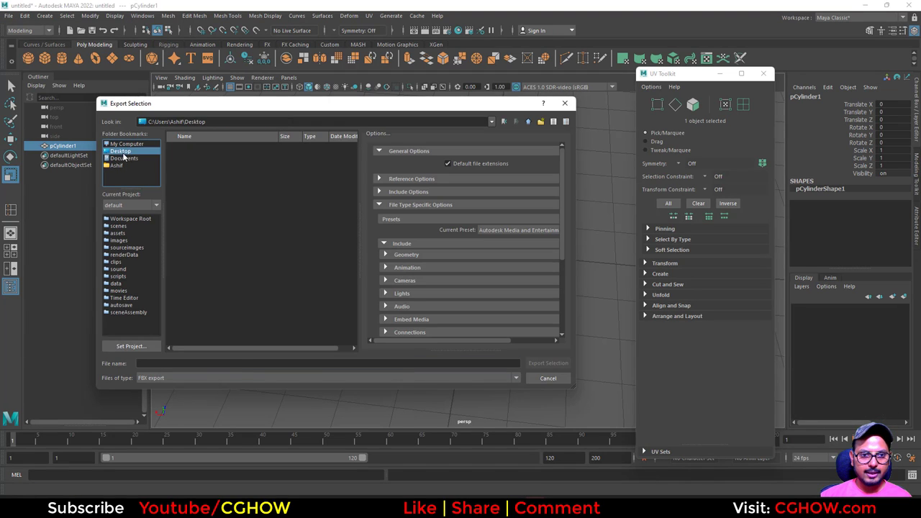
click(219, 363)
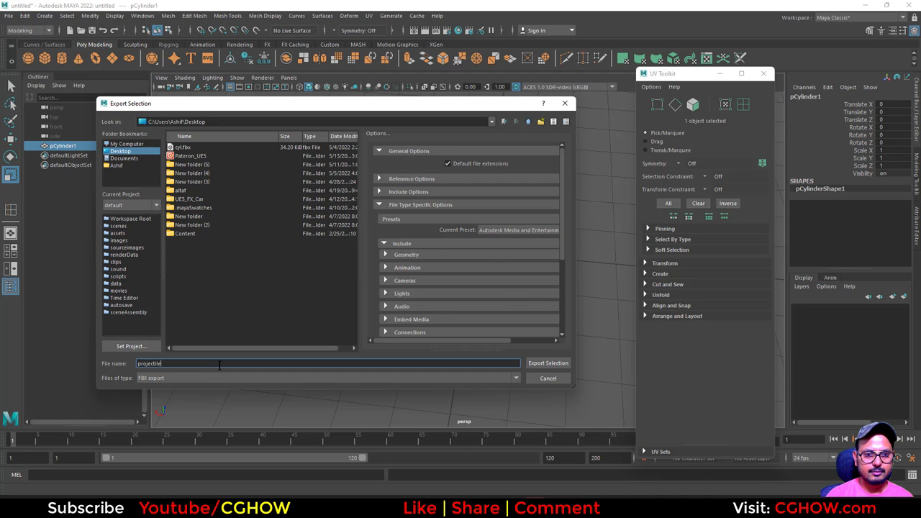
text(projectile)
key(Return)
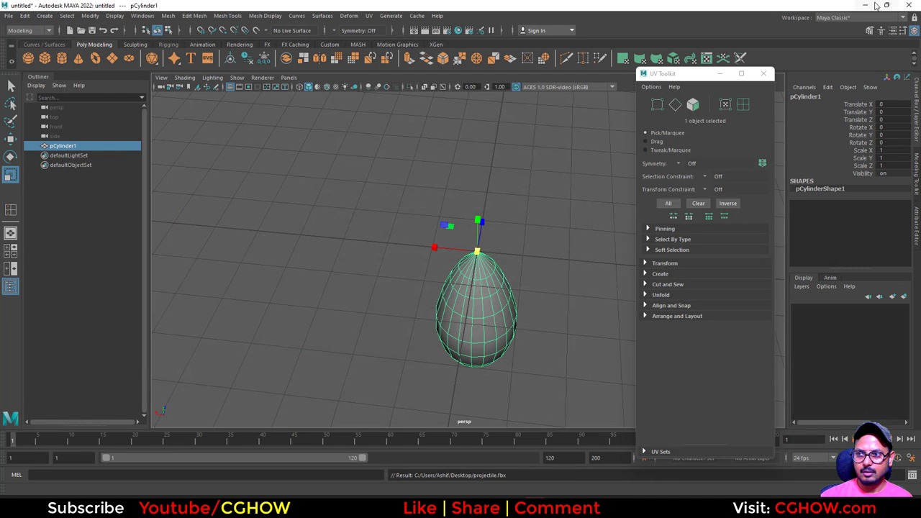
- Switch to Unreal Engine and import projectile.fbx from the Desktop into the projetile_ue5 folder with the default FBX options
click(876, 6)
right_click(174, 407)
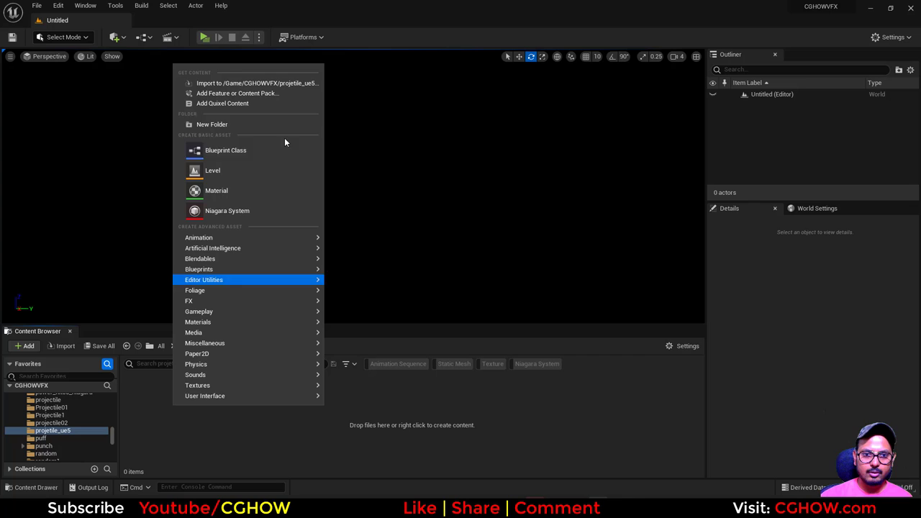
click(231, 82)
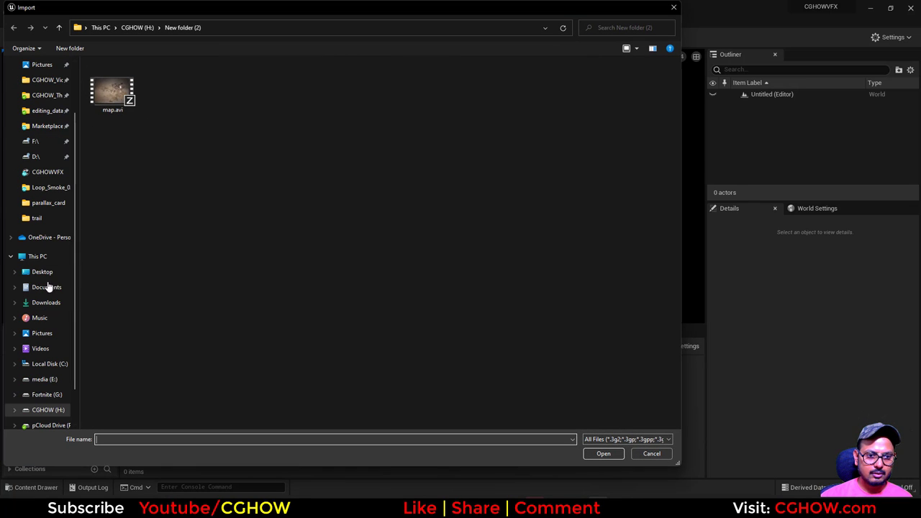
click(42, 272)
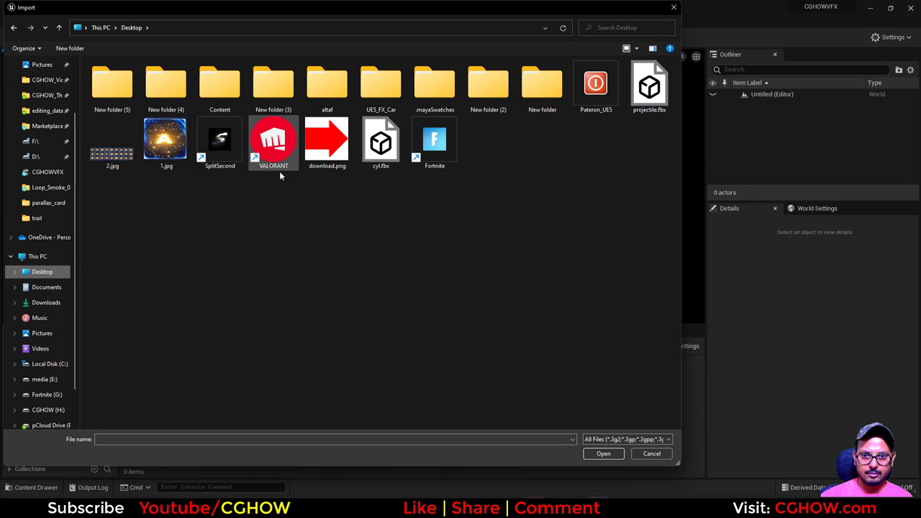
click(666, 106)
double_click(666, 106)
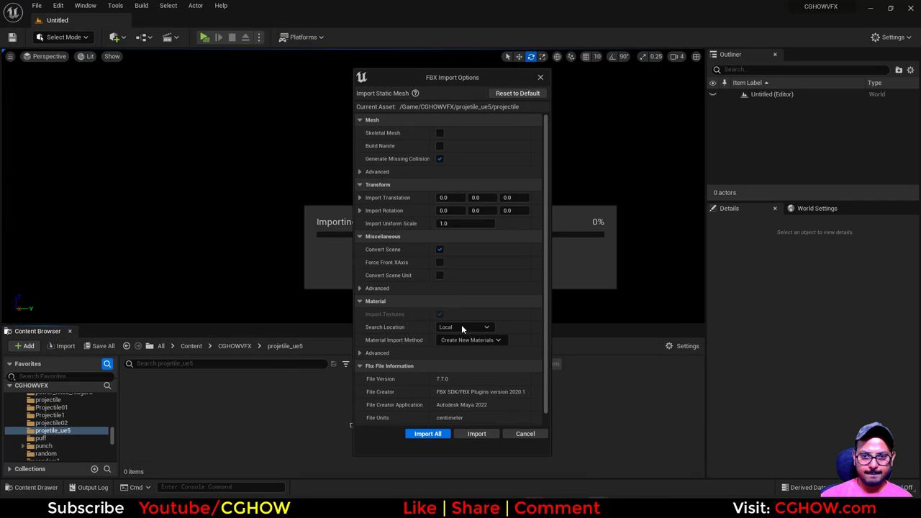
click(415, 434)
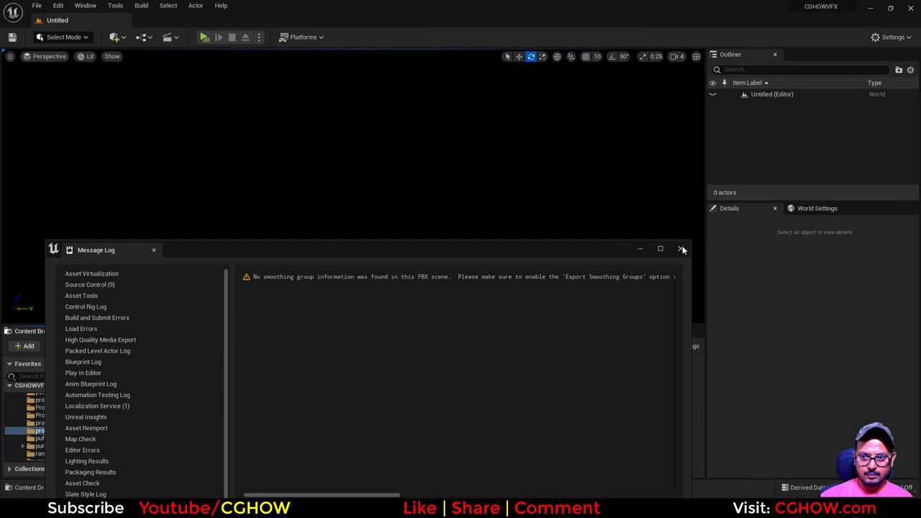
click(682, 249)
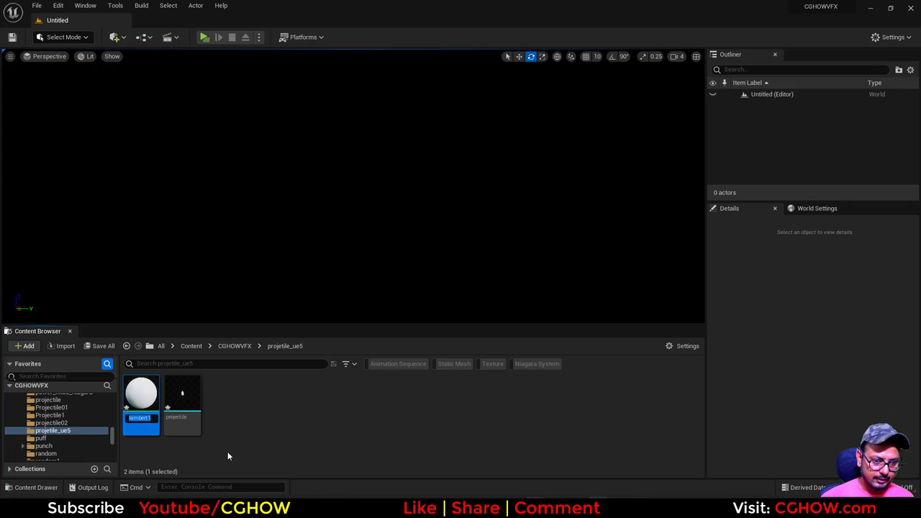
- Rename the imported lambert1 material to M_projectile and save it
text(M_pr)
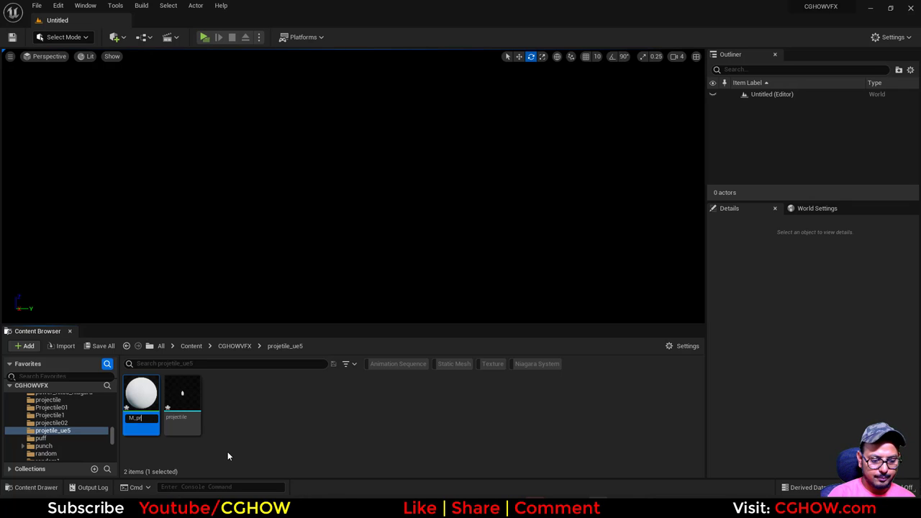
text(ojectile)
key(Return)
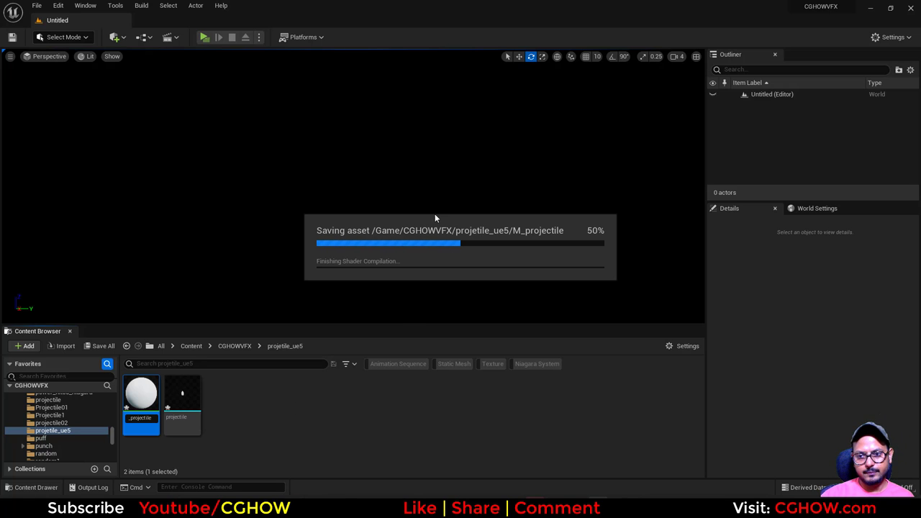
- Open the M_projectile material and use the imported projectile static mesh as its preview mesh
double_click(141, 395)
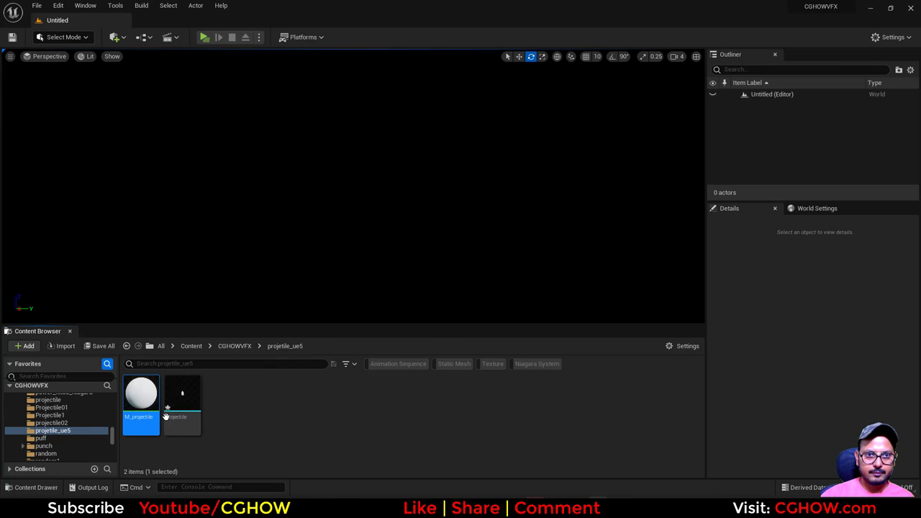
click(58, 20)
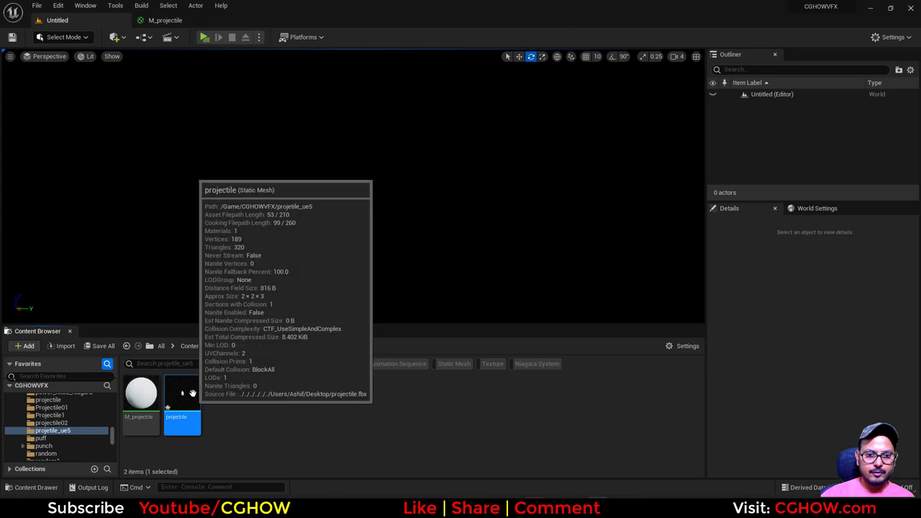
click(199, 22)
click(280, 289)
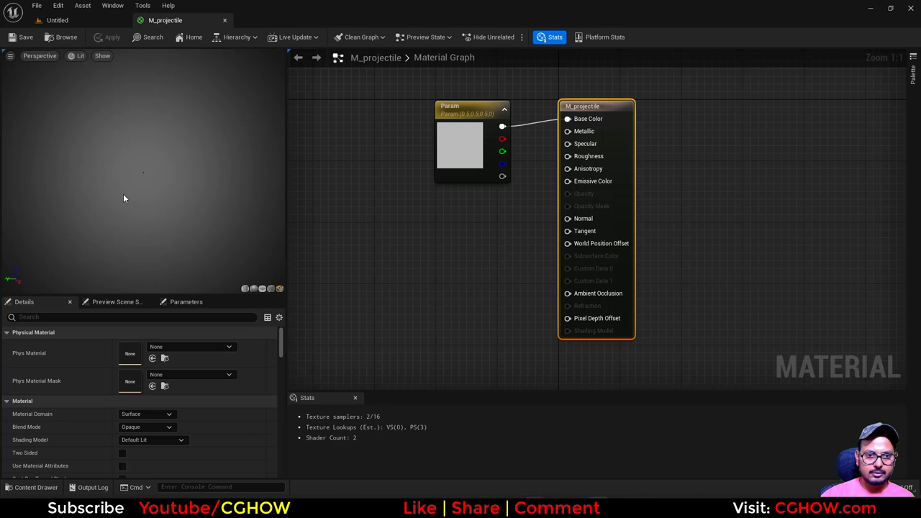
drag(131, 205, 86, 206)
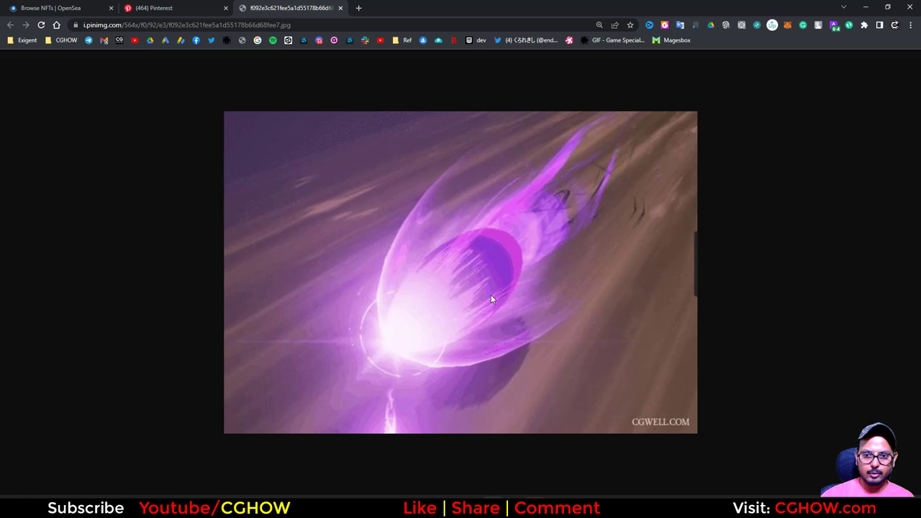
click(867, 8)
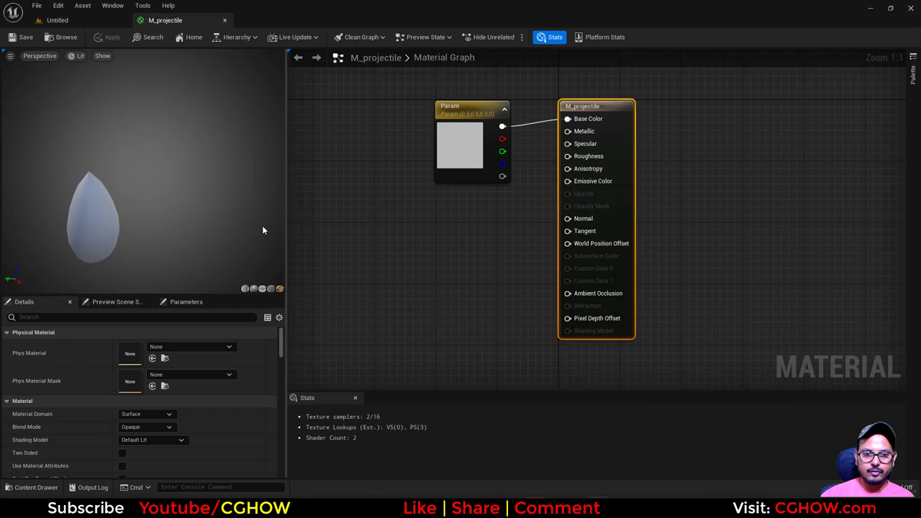
drag(94, 238, 115, 223)
- Add a TextureCoordinate node to the material graph, well to the left of the Param node
right_drag(425, 269, 466, 269)
right_click(382, 242)
text(u)
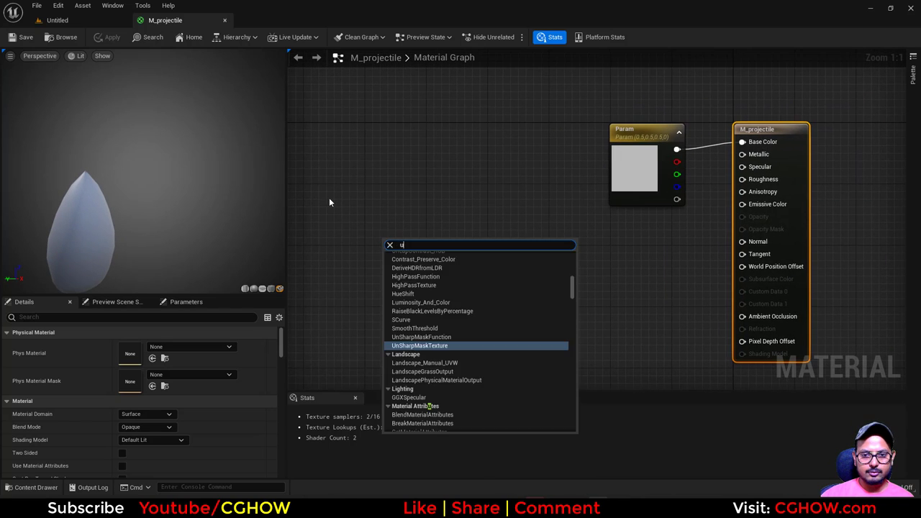
click(329, 198)
key(u)
click(342, 206)
drag(353, 228, 324, 242)
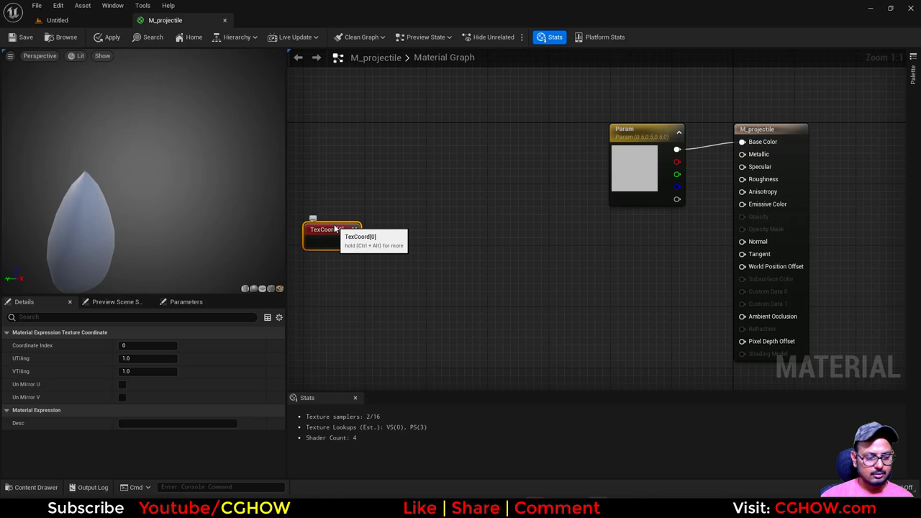
- Preview the TexCoord node's output on the projectile mesh and frame the mesh in the preview
key(space)
right_drag(365, 264, 434, 266)
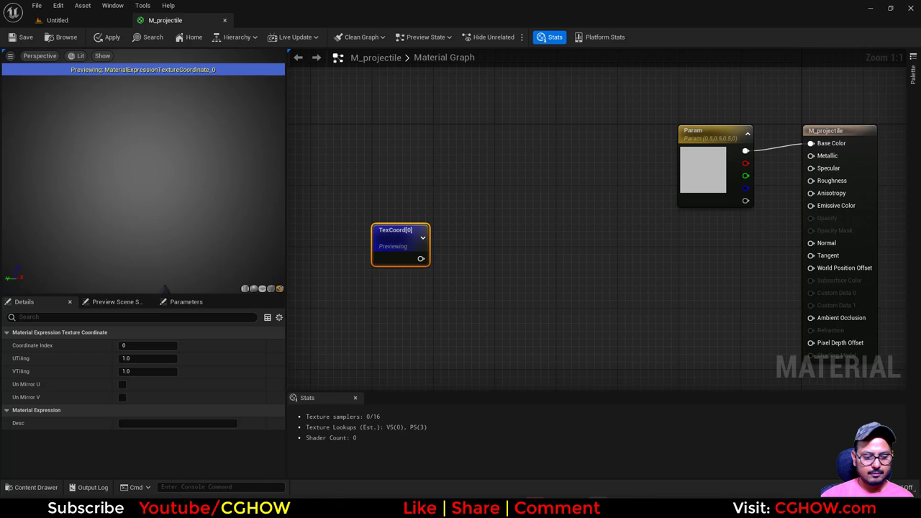
key(f)
drag(211, 228, 173, 216)
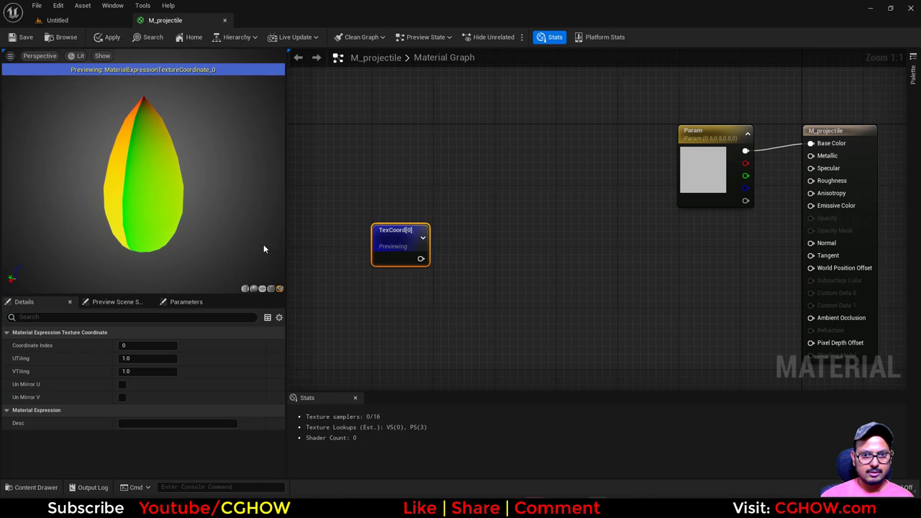
- Add a ComponentMask node fed by TexCoord, limit it to the R channel, and preview its output
drag(401, 247, 416, 279)
key(shift+c)
shift+click(409, 259)
drag(429, 267, 446, 248)
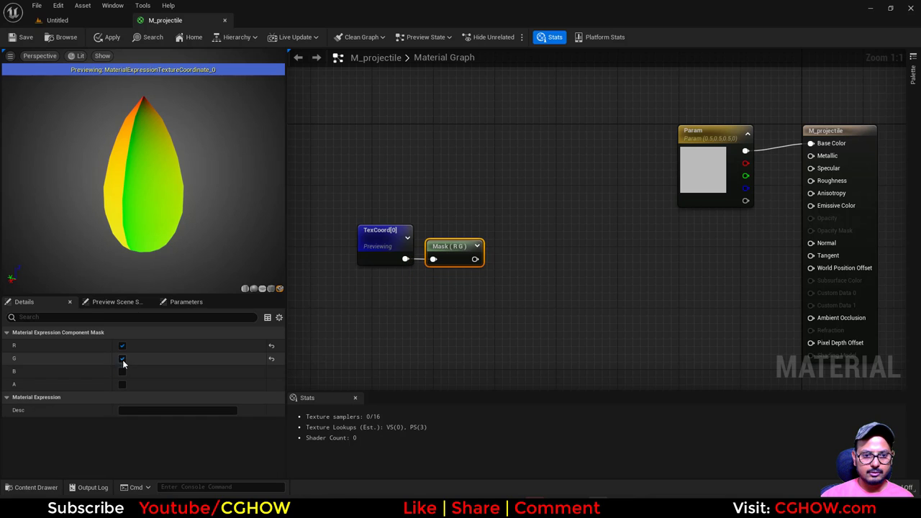
click(122, 359)
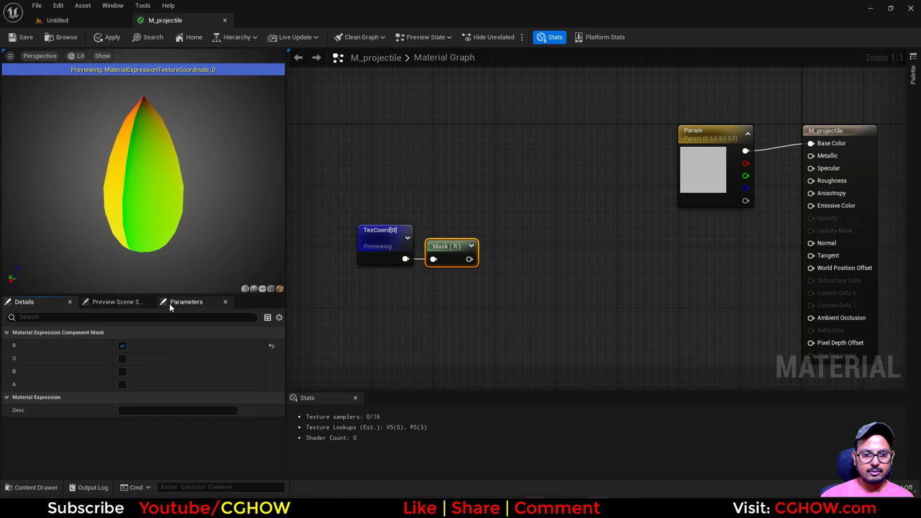
key(space)
drag(450, 246, 447, 219)
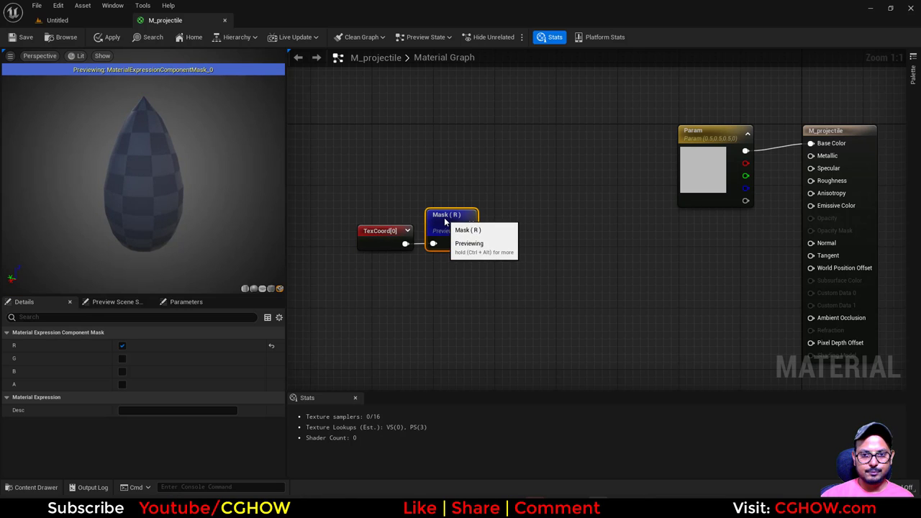
- Switch the component mask from R to the G channel only and check the gradient on the mesh
click(122, 346)
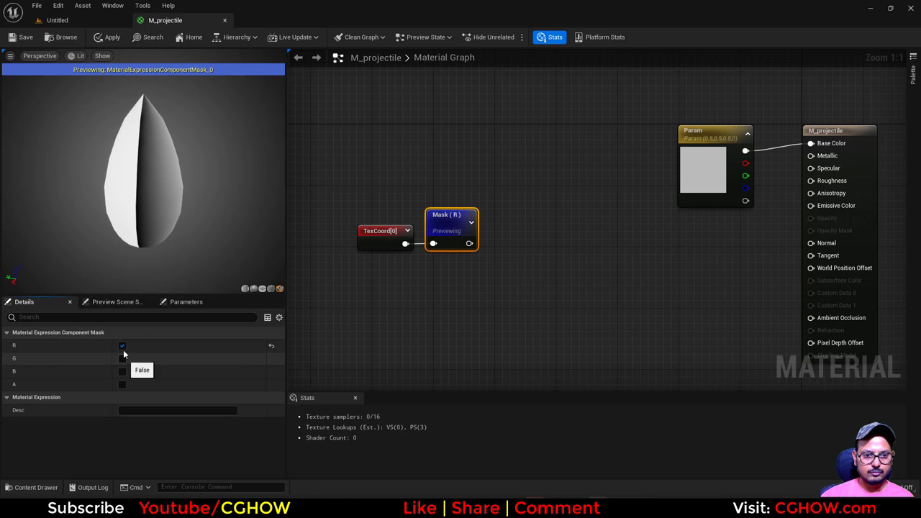
click(123, 359)
drag(183, 218, 166, 219)
drag(163, 183, 29, 194)
- Add a Step node with the G mask feeding its Y input, set Const X to 0.1, and preview it on the mesh
right_drag(538, 233, 485, 248)
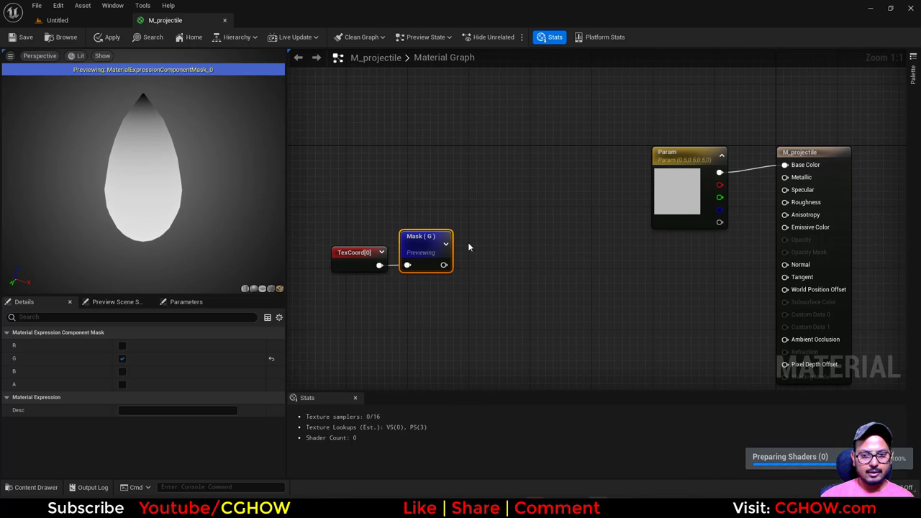
right_click(471, 247)
text(step)
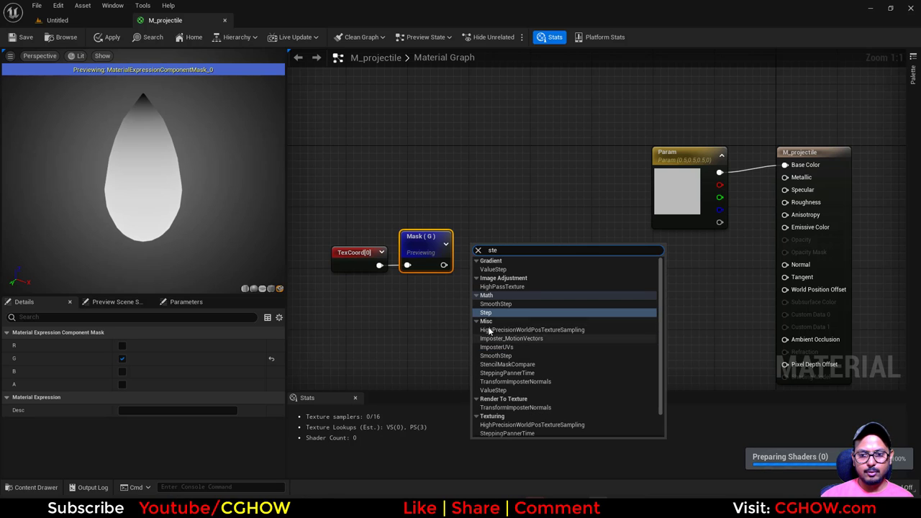
click(485, 311)
drag(444, 265, 488, 239)
click(488, 249)
key(space)
drag(425, 241, 415, 255)
drag(505, 245, 496, 246)
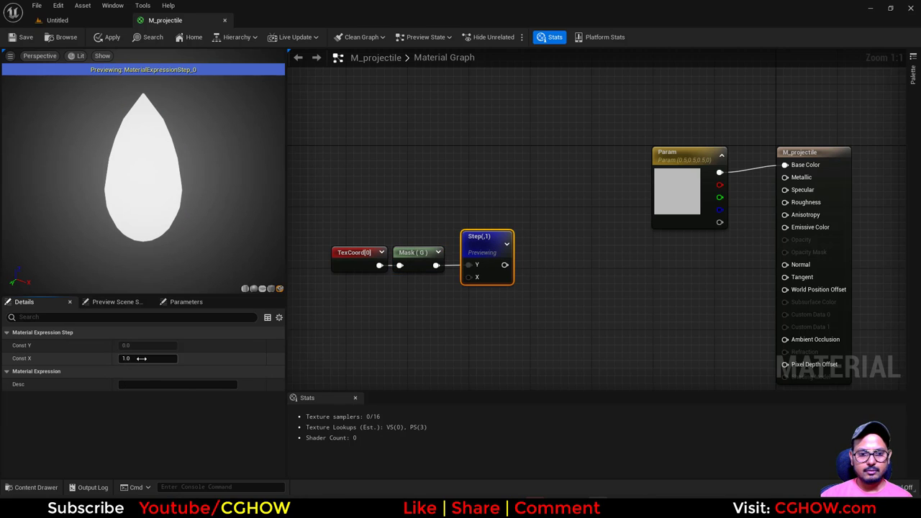
key(Return)
drag(164, 221, 157, 183)
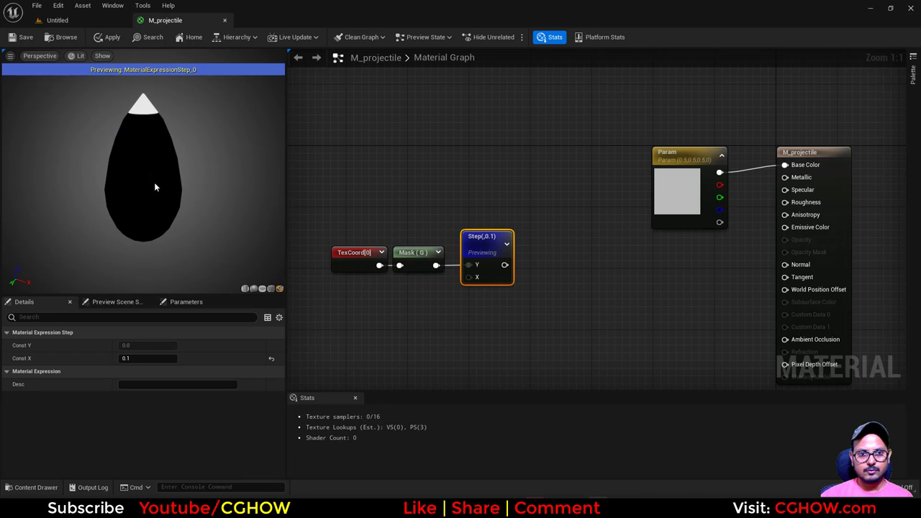
- Try inverting the Step output with a OneMinus node, then delete that node and preview the Step node again
click(529, 260)
click(520, 251)
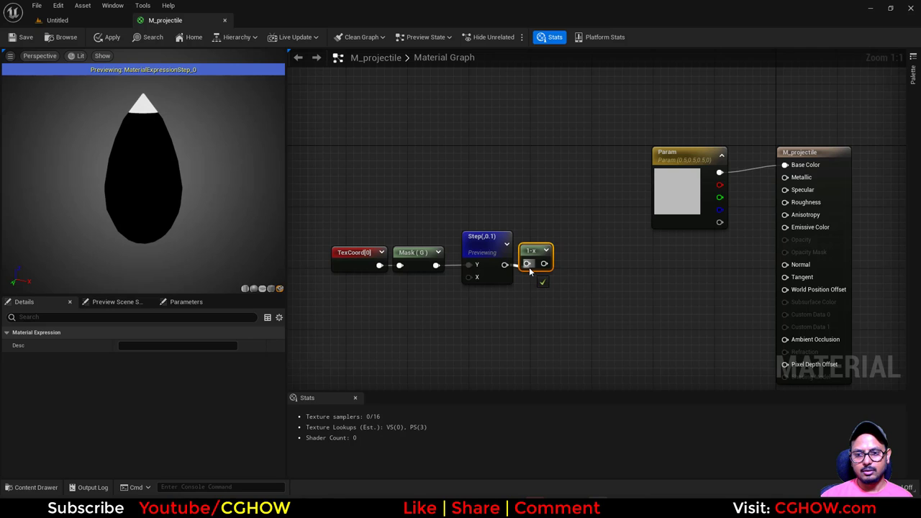
right_click(530, 271)
click(558, 269)
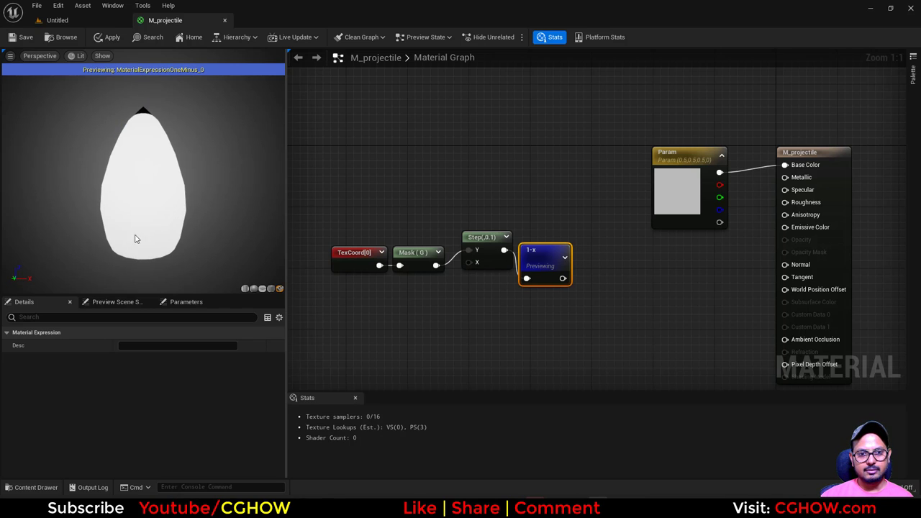
drag(162, 167, 163, 161)
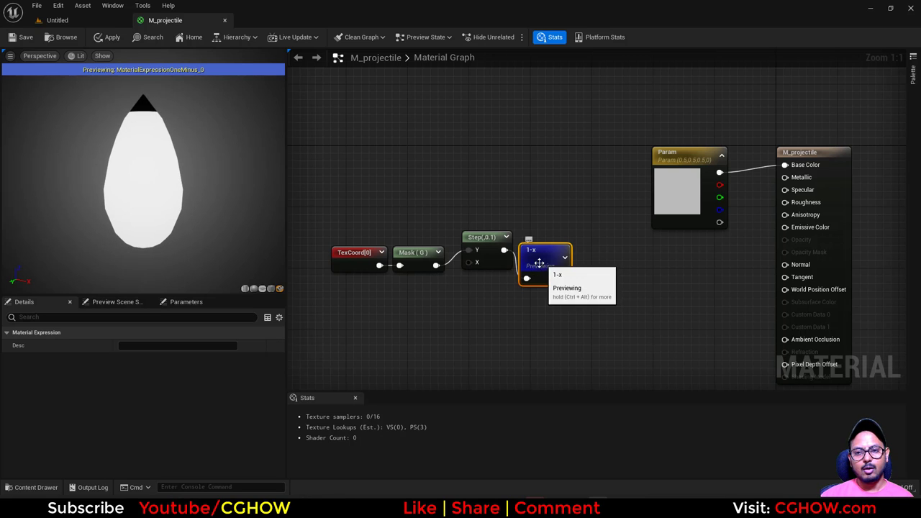
key(Delete)
click(500, 265)
key(space)
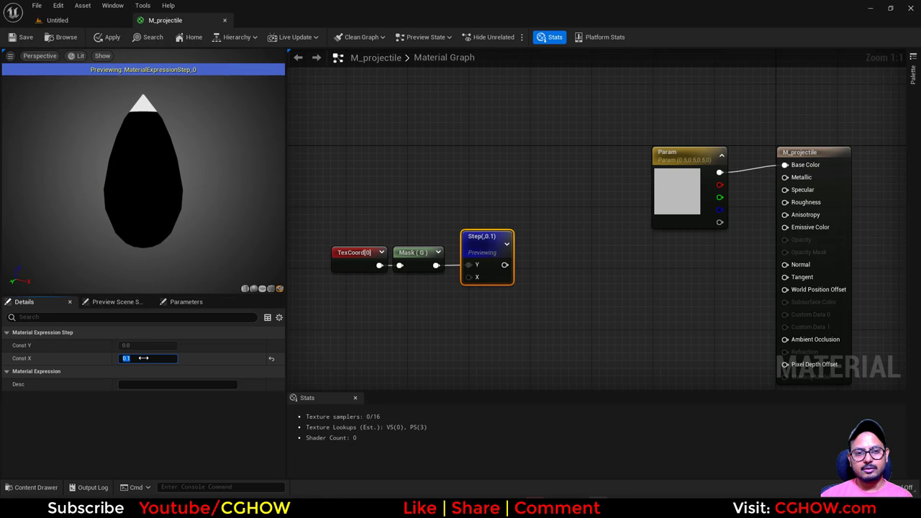
- Try Const X values of 0.5 and 0.7 on the Step node and compare the split on the mesh
key(Return)
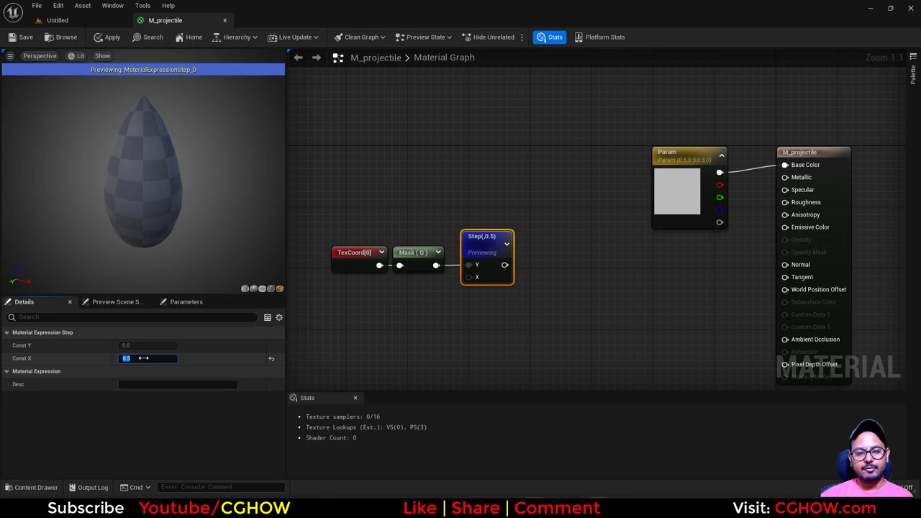
drag(147, 224, 146, 187)
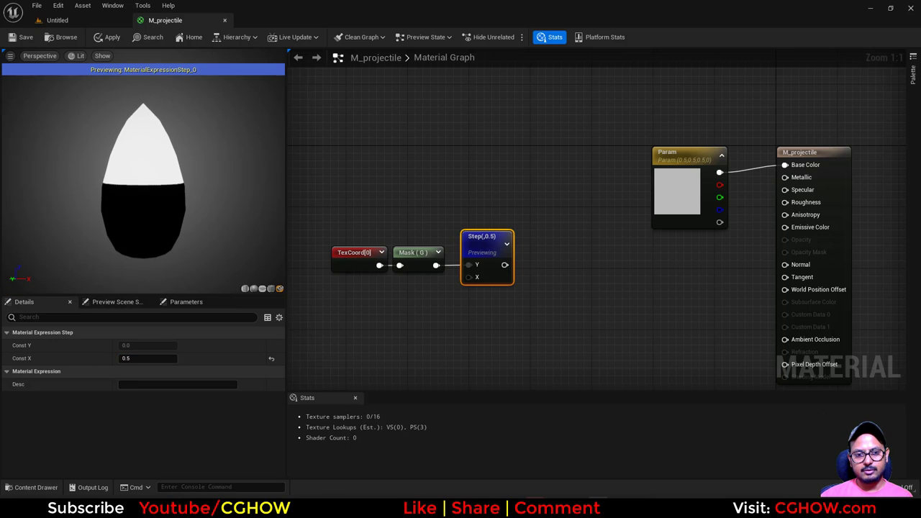
click(149, 358)
text(.)
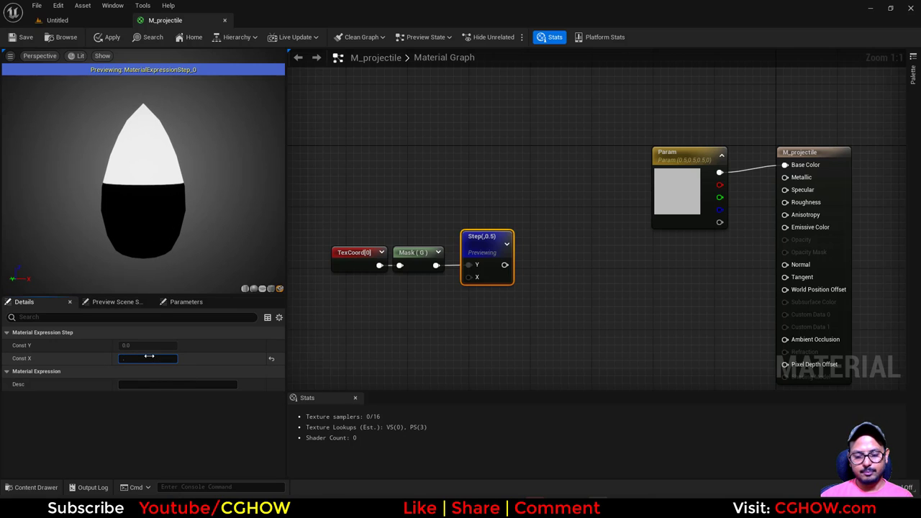
text(7)
key(Return)
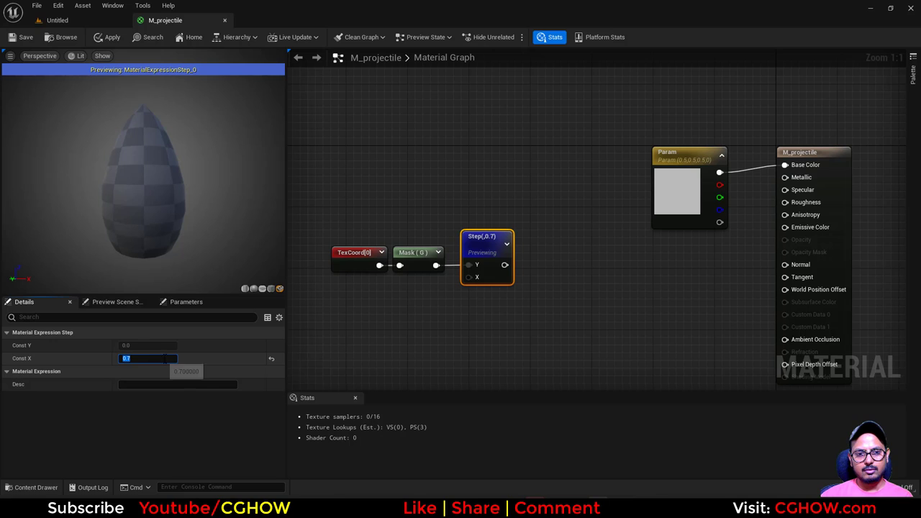
drag(172, 269, 172, 248)
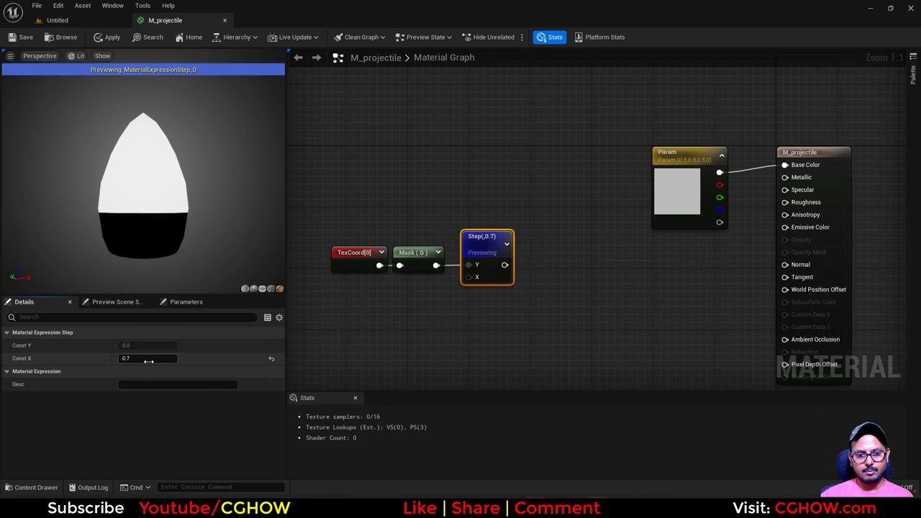
- Set the Step node's Const X to 0.8 and check the mask on the mesh
click(148, 361)
text(.8)
key(Return)
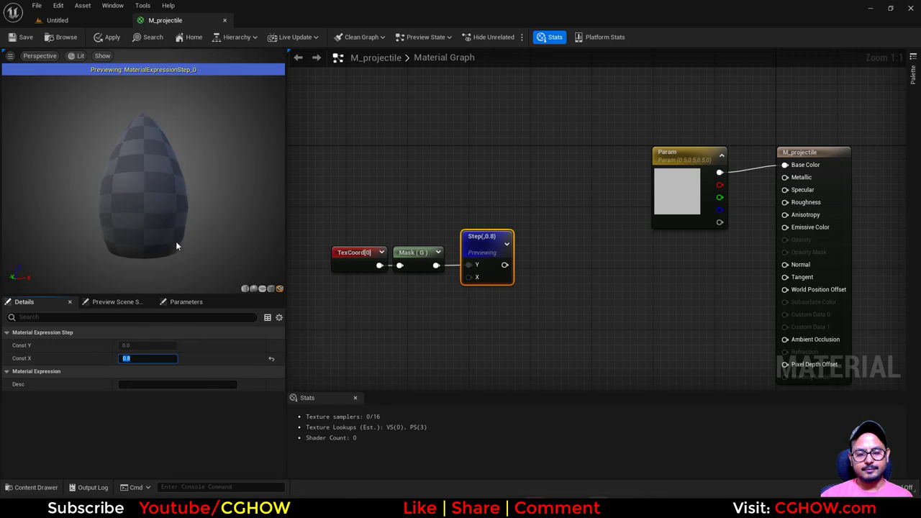
click(169, 231)
- Add a Lerp node between the Step and Param nodes and connect the Step output to its Alpha
right_drag(539, 262, 482, 291)
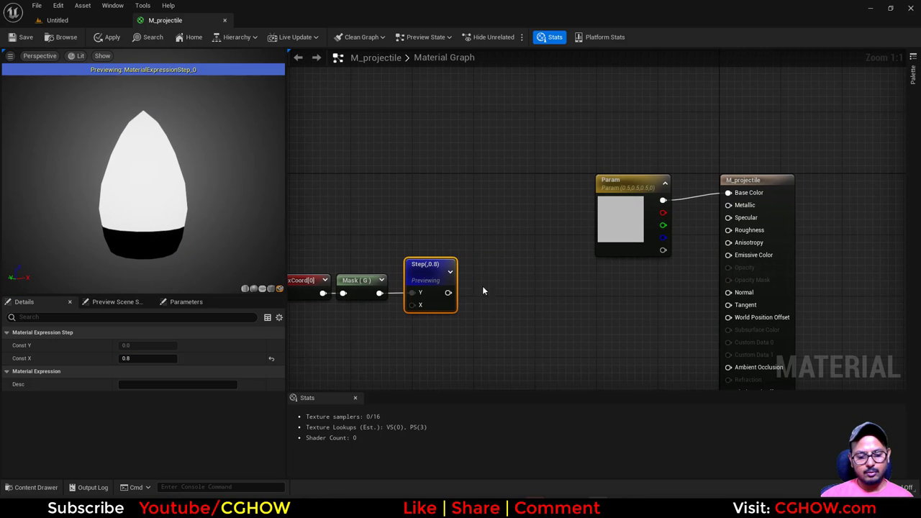
click(483, 245)
drag(448, 293, 495, 290)
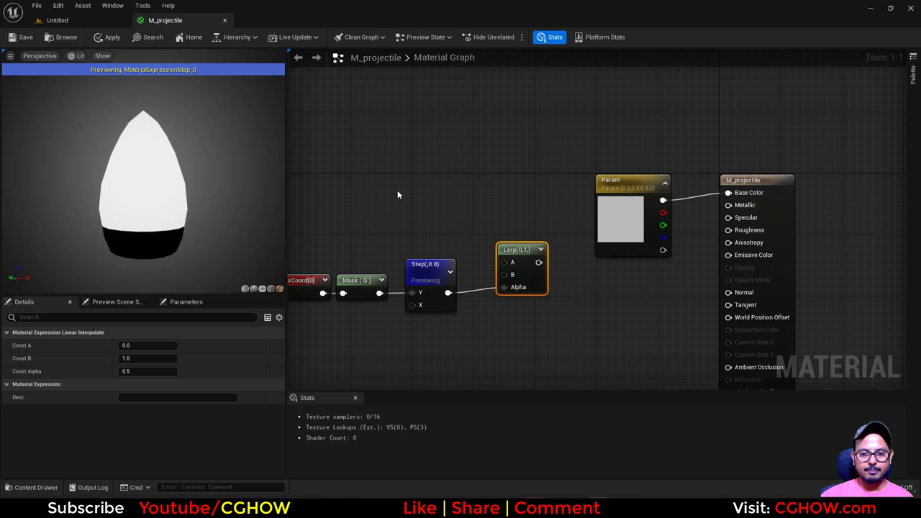
- Add a Constant3Vector node above Step and set its colour to dark red, about 0.146, 0.012, 0.012
key(3)
click(390, 171)
double_click(414, 202)
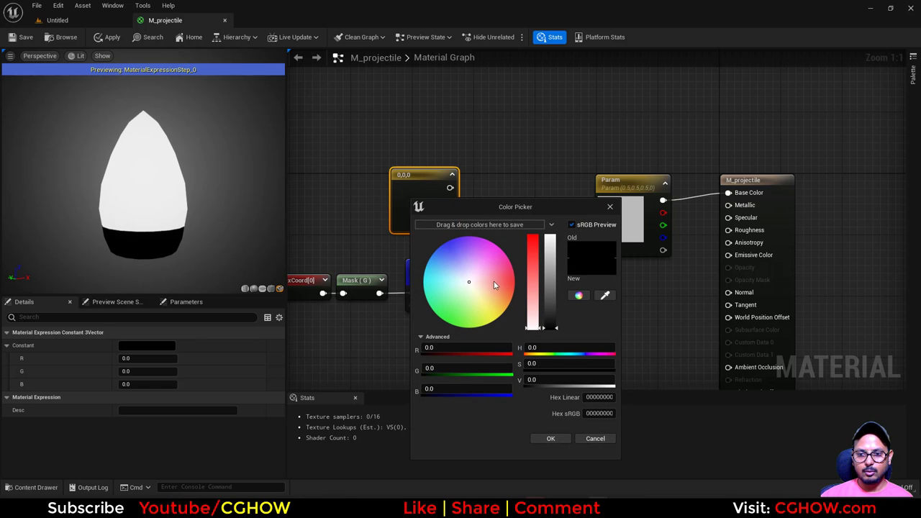
drag(548, 290, 548, 301)
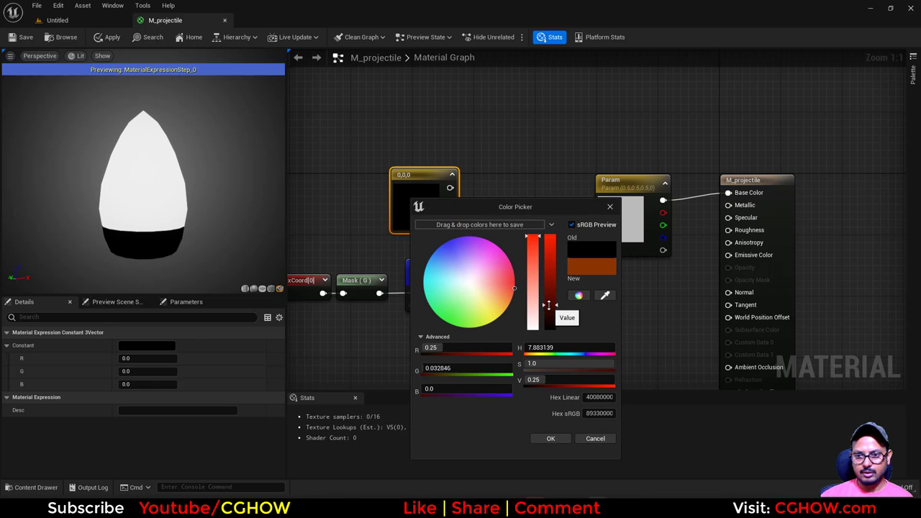
key(Return)
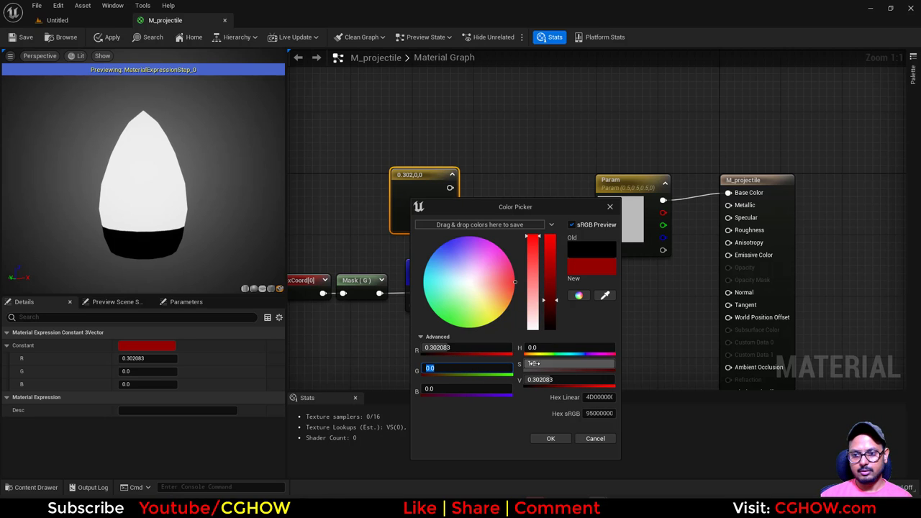
drag(549, 302, 549, 315)
drag(534, 259, 533, 242)
click(551, 439)
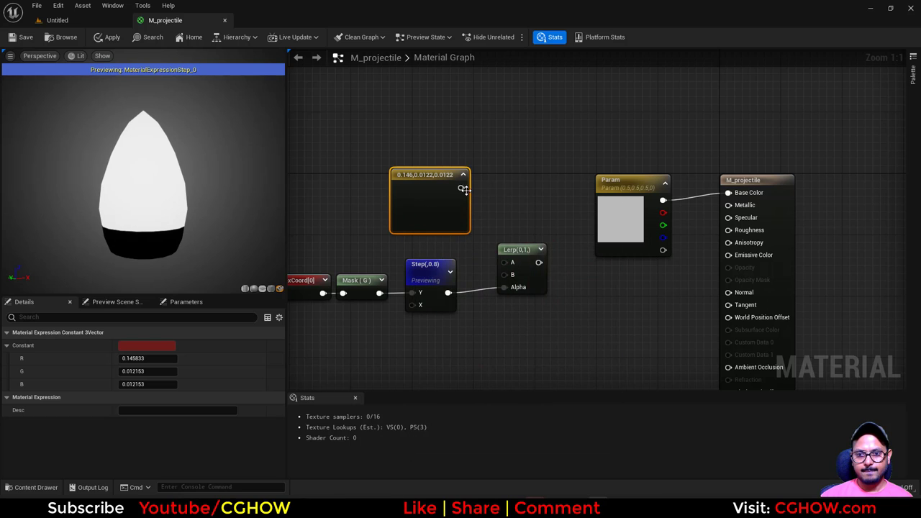
- Wire the red constant into Lerp A and Lerp into Base Color, delete the Param node, and stop previewing Step
drag(462, 188, 735, 193)
click(636, 217)
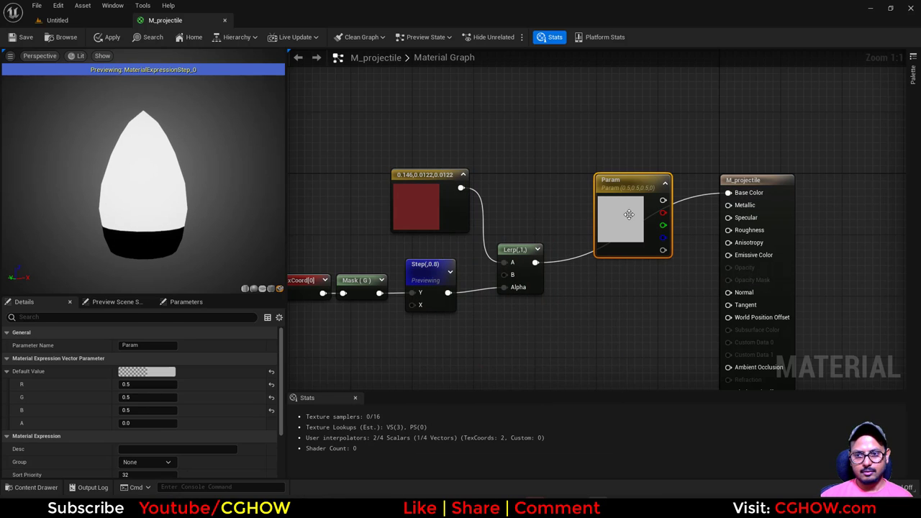
key(Delete)
click(442, 282)
key(space)
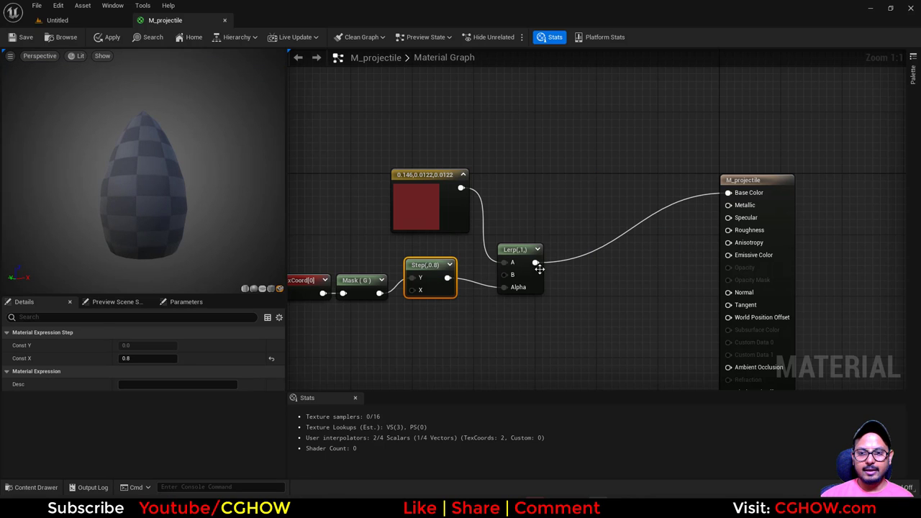
- Check the purple projectile reference image and space out the graph, moving TexCoord and Mask well to the left of Step
drag(529, 273, 552, 273)
right_drag(455, 302, 495, 302)
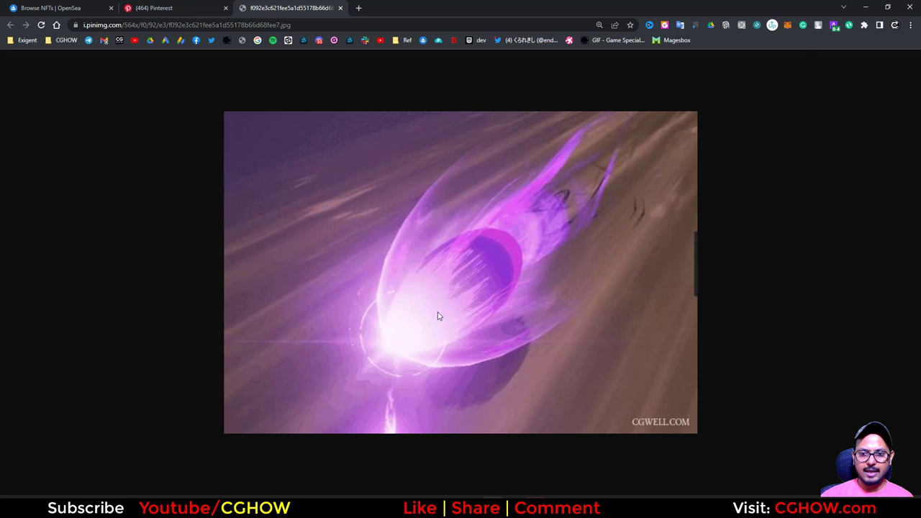
click(871, 10)
right_drag(347, 319, 384, 307)
drag(383, 304, 368, 286)
click(398, 206)
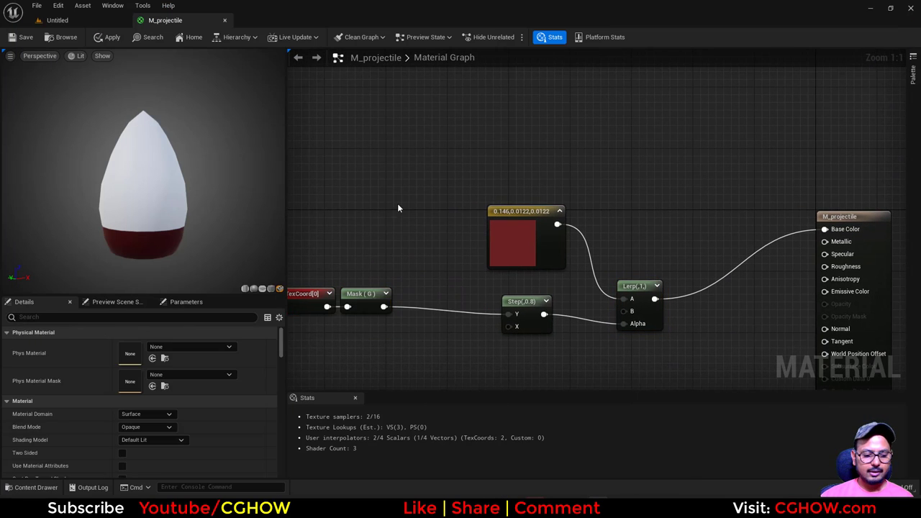
- Preview the G mask's gradient on the projectile mesh from further away
click(364, 295)
key(space)
drag(237, 235, 190, 178)
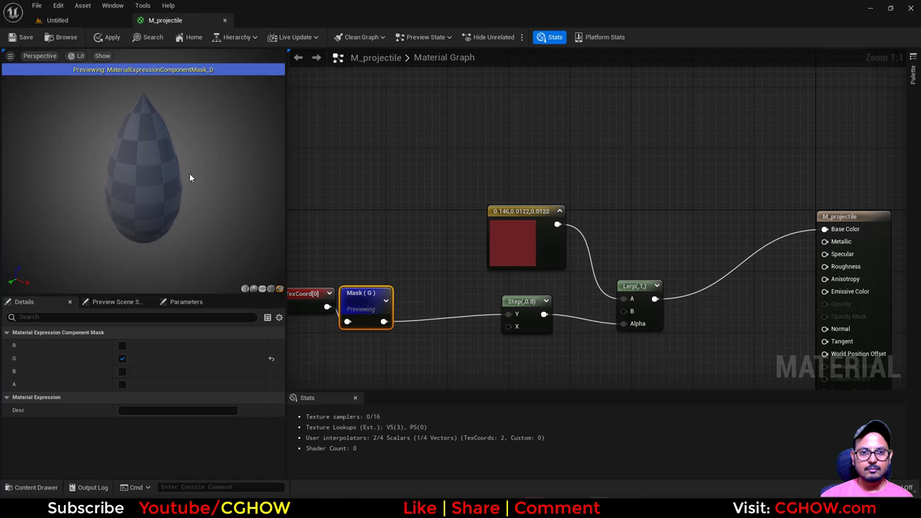
scroll(151, 127, down, 3)
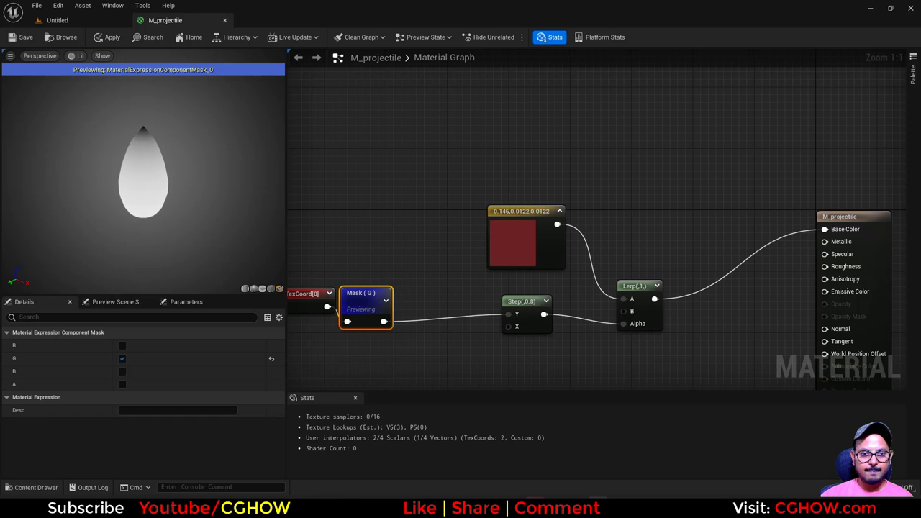
right_drag(349, 232, 395, 262)
click(330, 226)
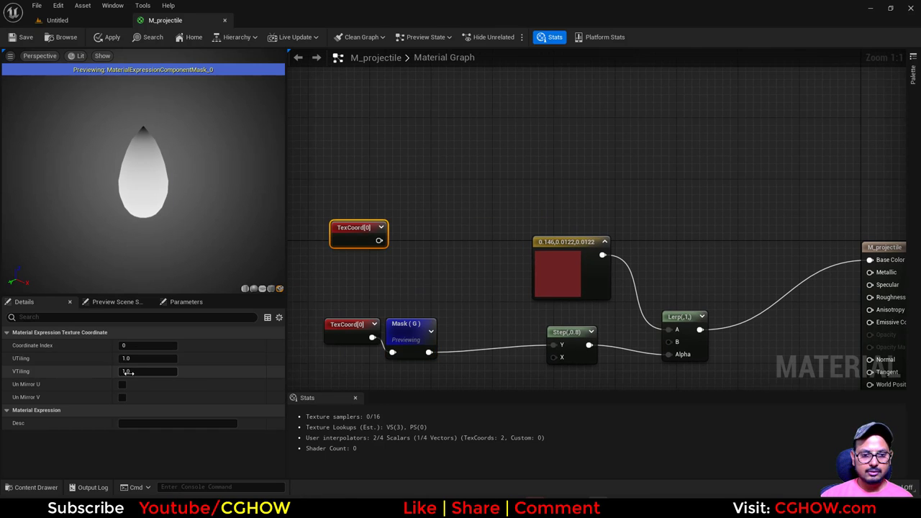
key(Delete)
key(u)
click(322, 226)
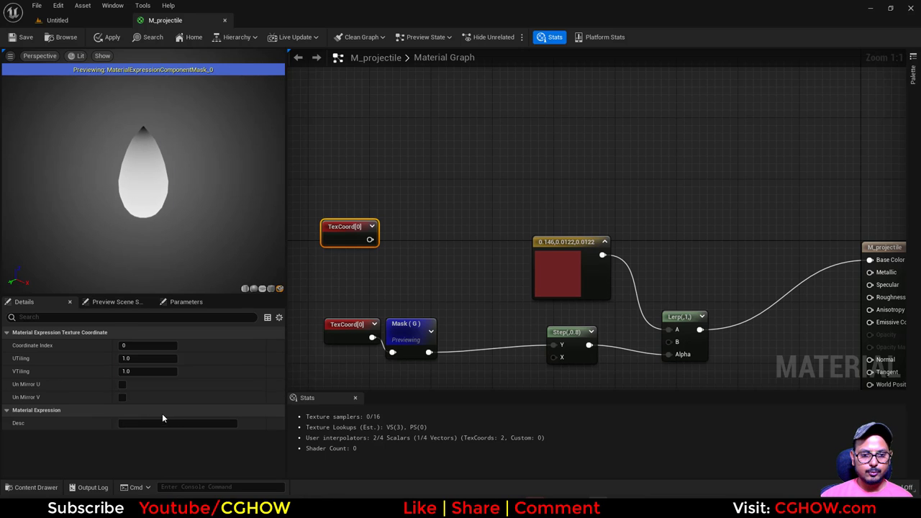
key(Delete)
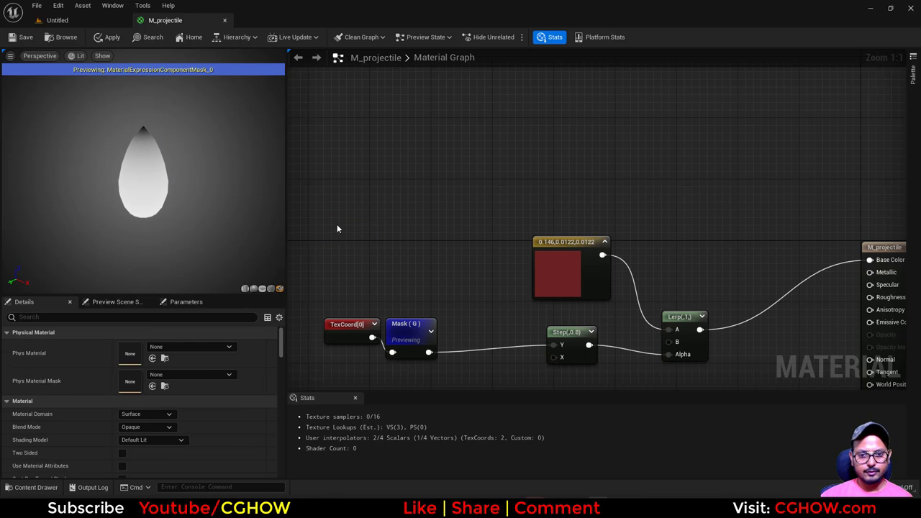
click(337, 224)
key(Delete)
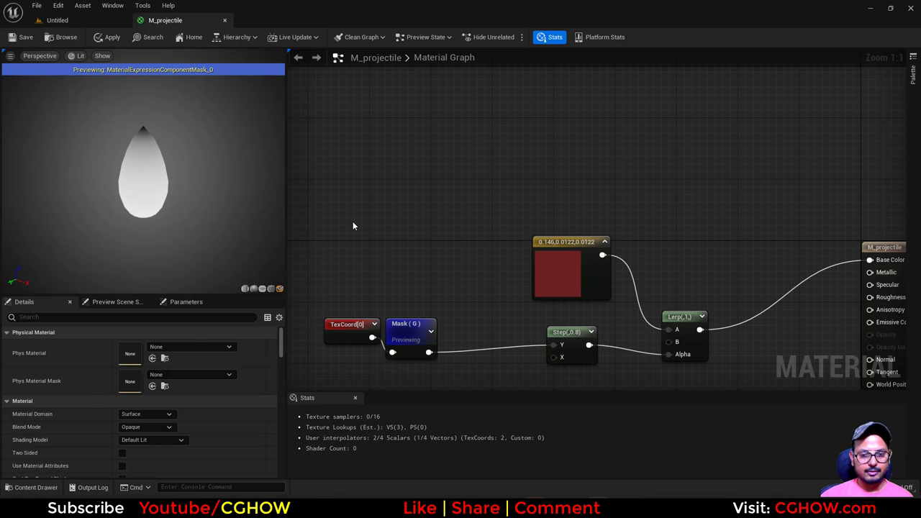
- Add a Texture Sample node above the TexCoord node and assign it the noise_blur texture
key(t)
click(352, 222)
drag(378, 287, 337, 257)
click(177, 426)
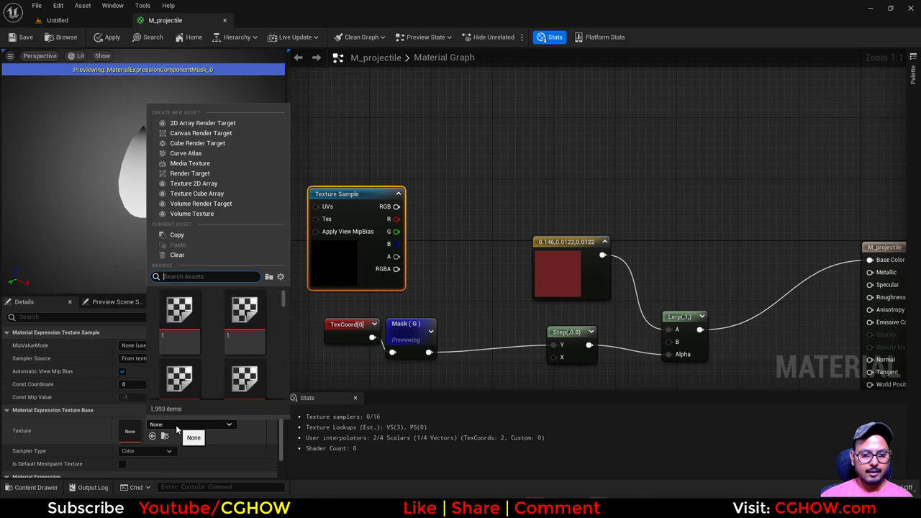
text(aura)
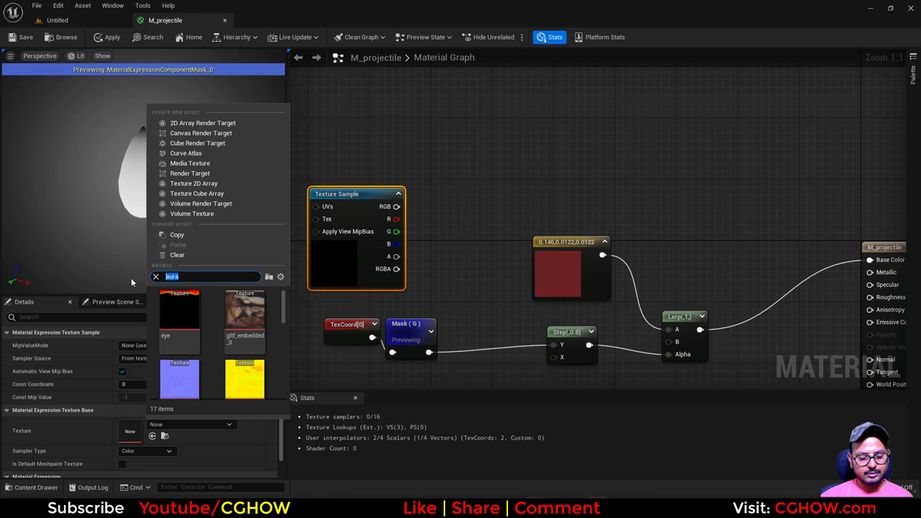
text(noise)
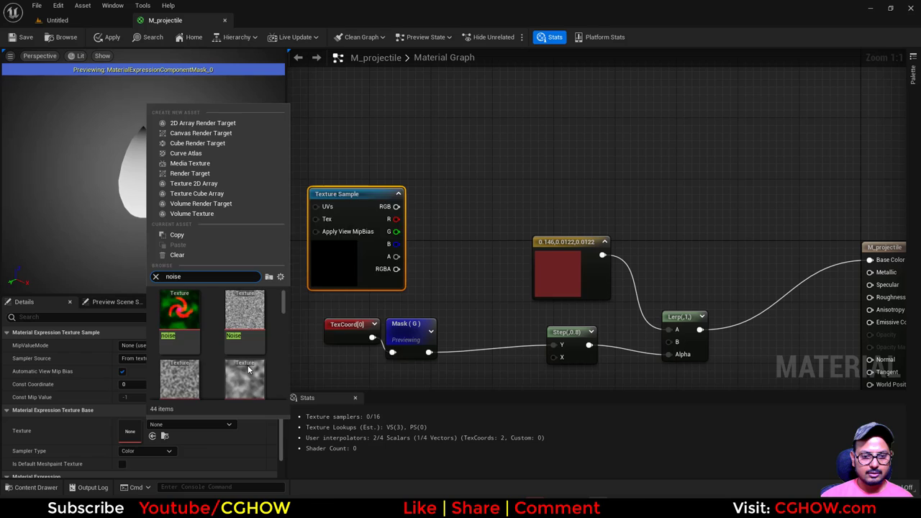
click(248, 369)
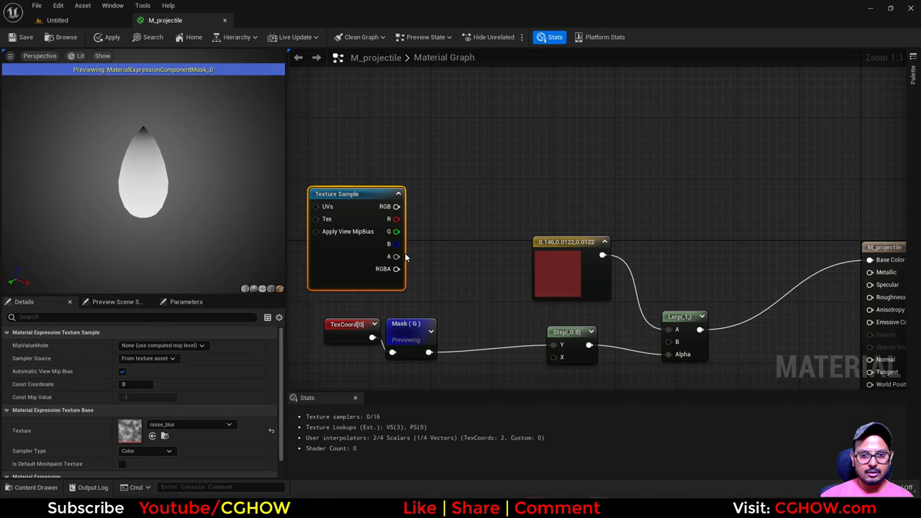
drag(333, 256, 331, 234)
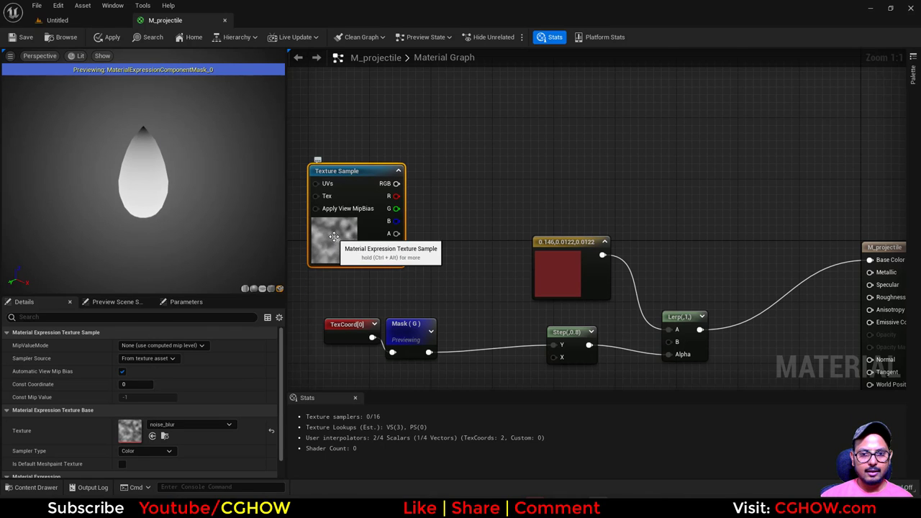
- Preview the noise Texture Sample on the mesh and feed its UVs from a new TexCoord node placed beside it
key(space)
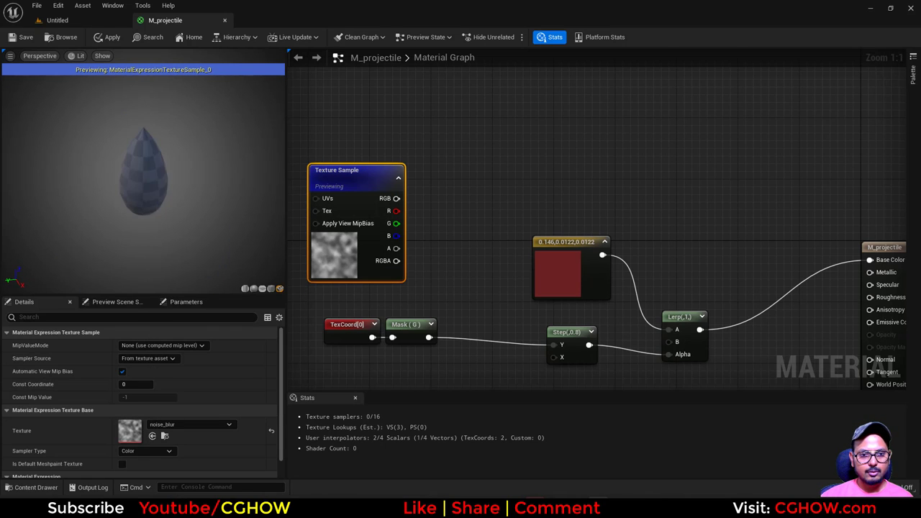
drag(347, 266, 409, 251)
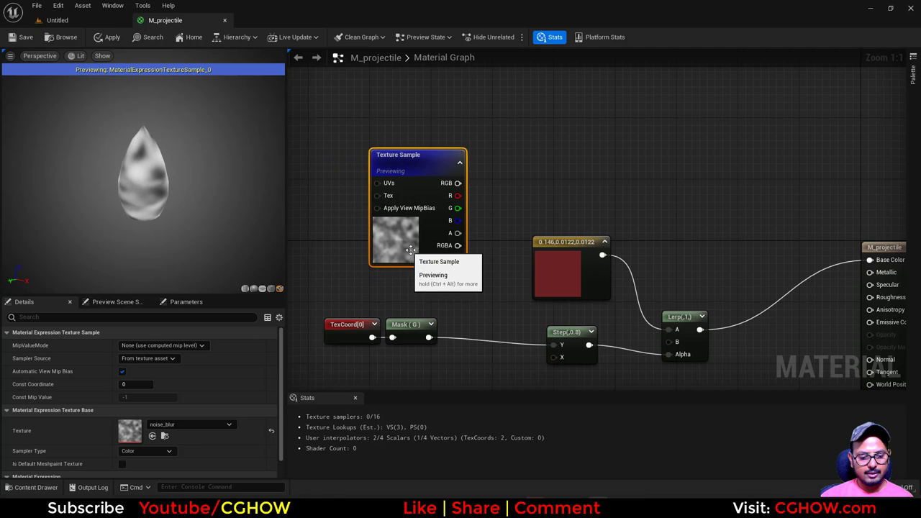
click(291, 154)
drag(364, 185, 377, 183)
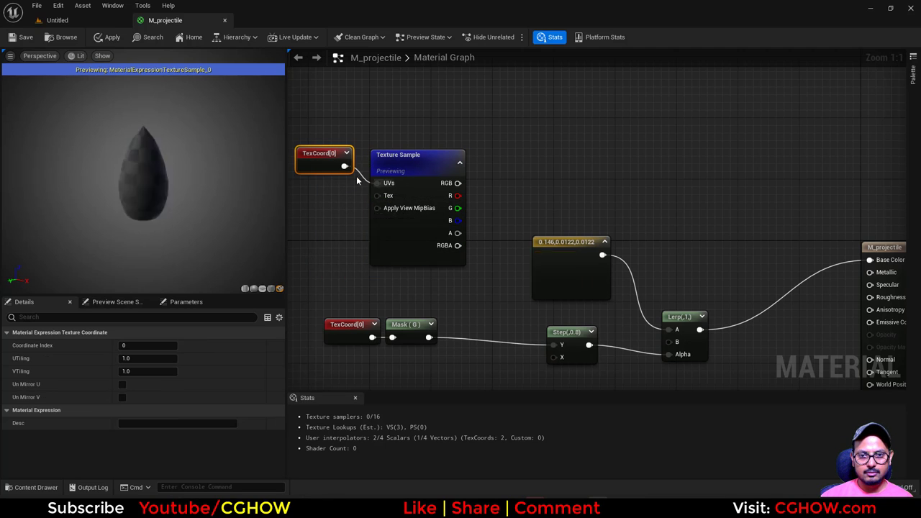
drag(320, 153, 317, 178)
- Try a UTiling of 0.1 on the noise TexCoord and return it to 1
click(137, 358)
text(0.1)
key(Return)
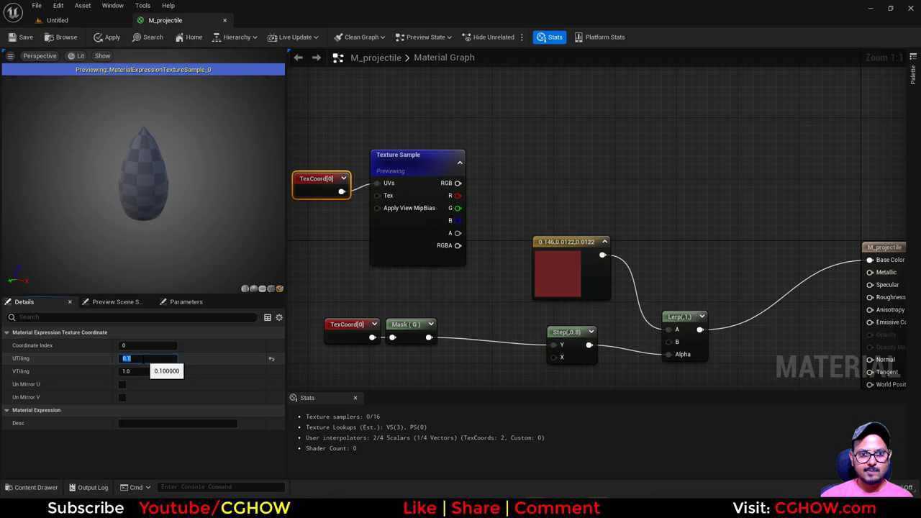
text(1)
key(Return)
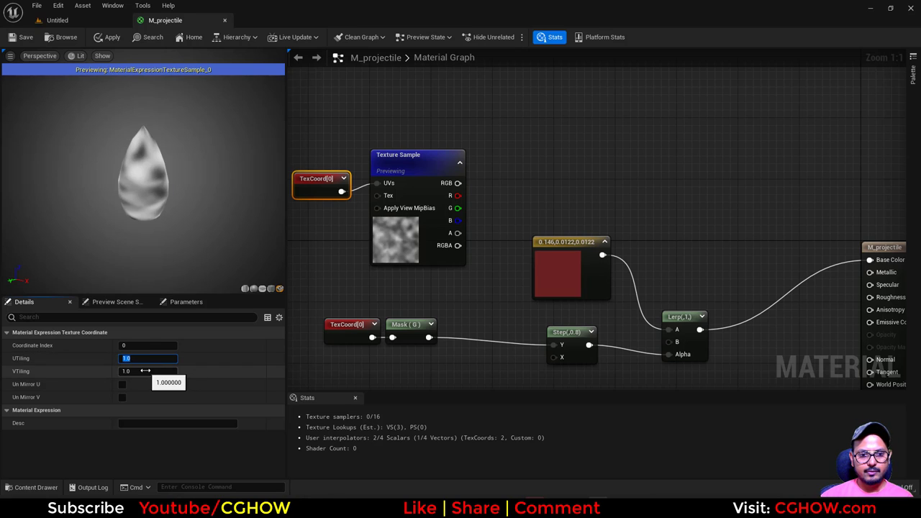
- Set the noise TexCoord's UTiling to 5 and its VTiling to 0.5, after trying a VTiling of 0.1
text(5)
key(Return)
click(144, 372)
text(0.1)
key(Return)
drag(175, 233, 144, 235)
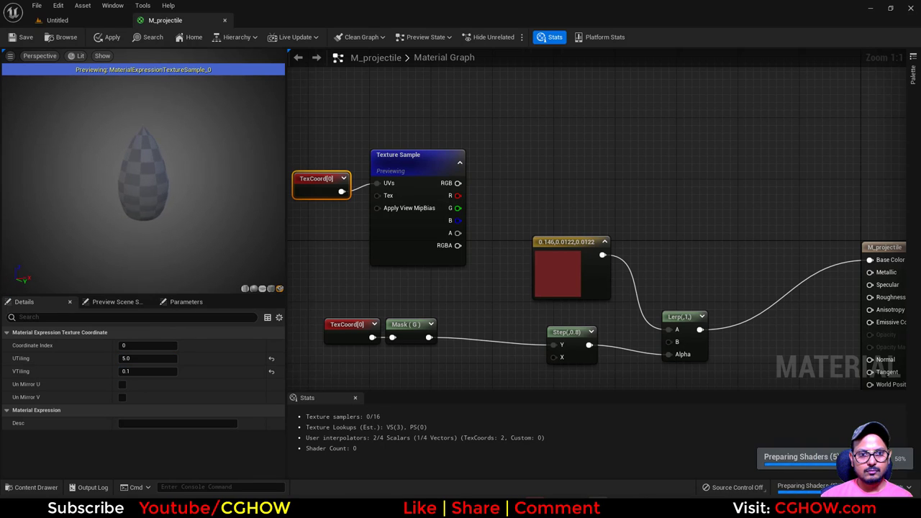
click(145, 370)
text(0.5)
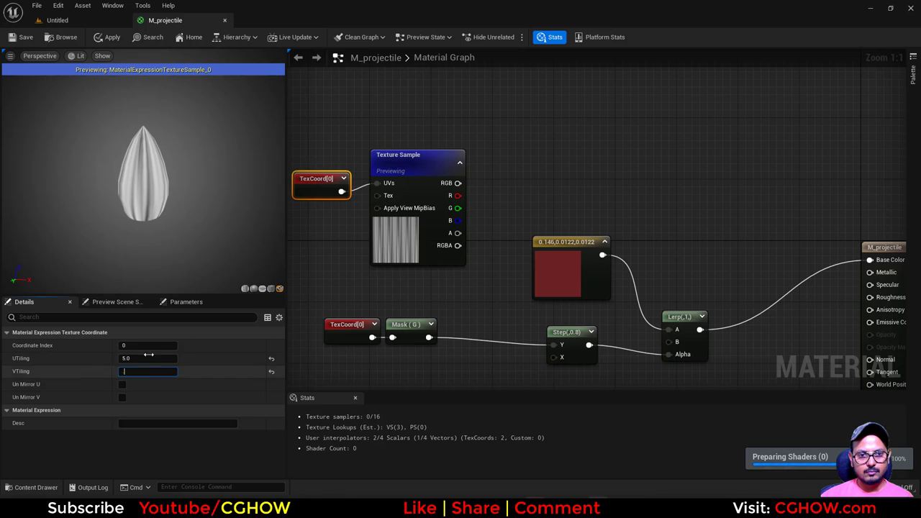
key(Return)
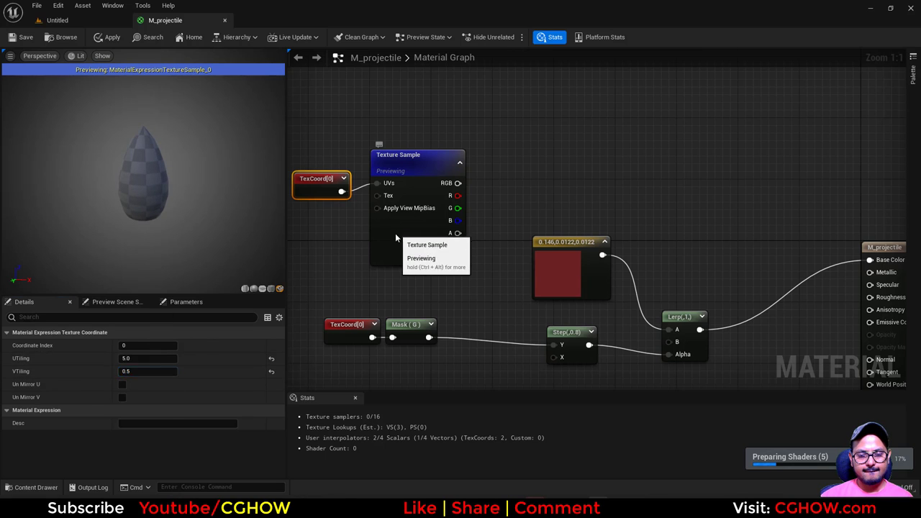
- Create an Add node combining the noise texture's R output (A) with the G mask (B), and preview it
drag(396, 234, 389, 244)
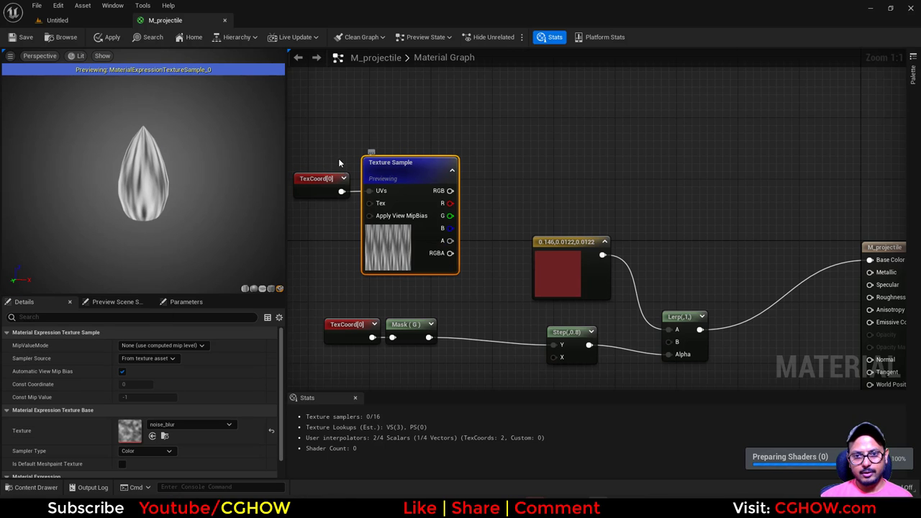
right_drag(339, 163, 406, 176)
drag(453, 249, 456, 262)
drag(456, 263, 379, 241)
click(477, 246)
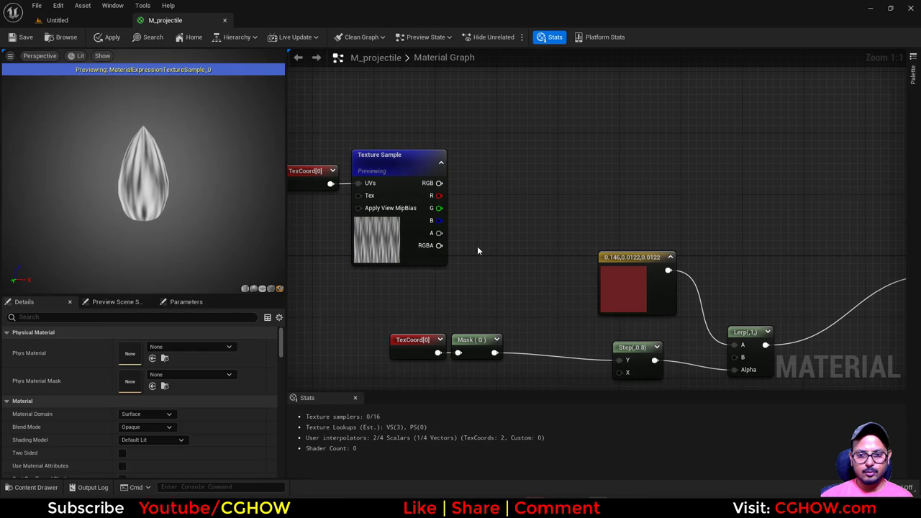
key(a)
click(490, 228)
drag(493, 353, 502, 259)
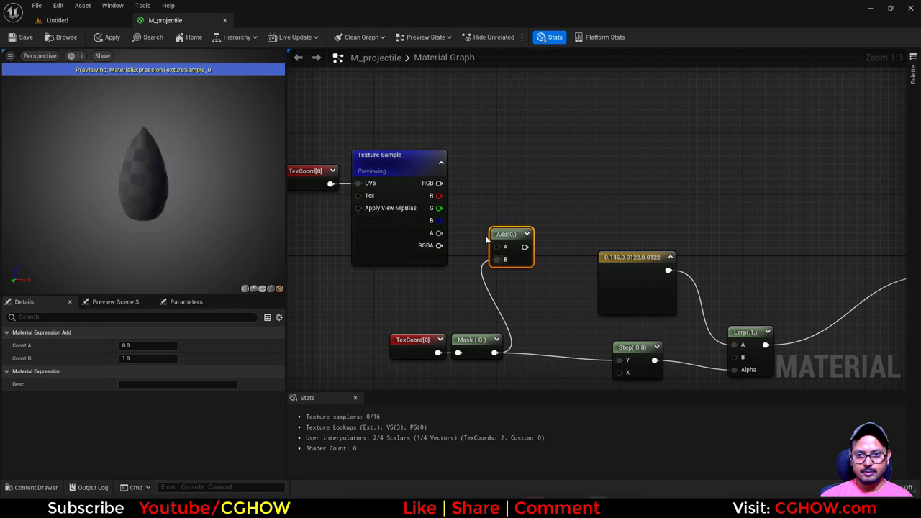
drag(439, 196, 483, 165)
key(space)
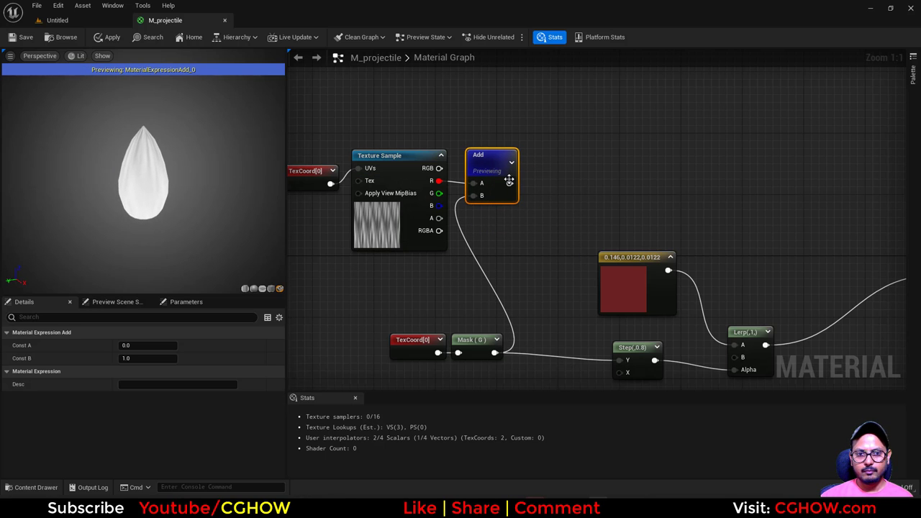
- Copy the 0.8 Step node beside the Add node, wire Add into its Y, and preview the jagged mask
right_drag(509, 180, 439, 209)
click(561, 368)
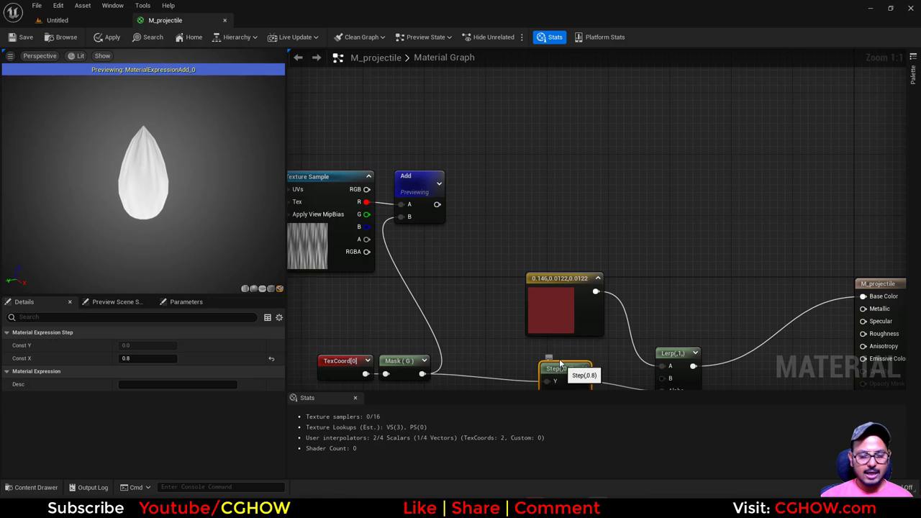
key(ctrl+c)
click(472, 170)
key(ctrl+v)
drag(437, 204, 450, 173)
key(space)
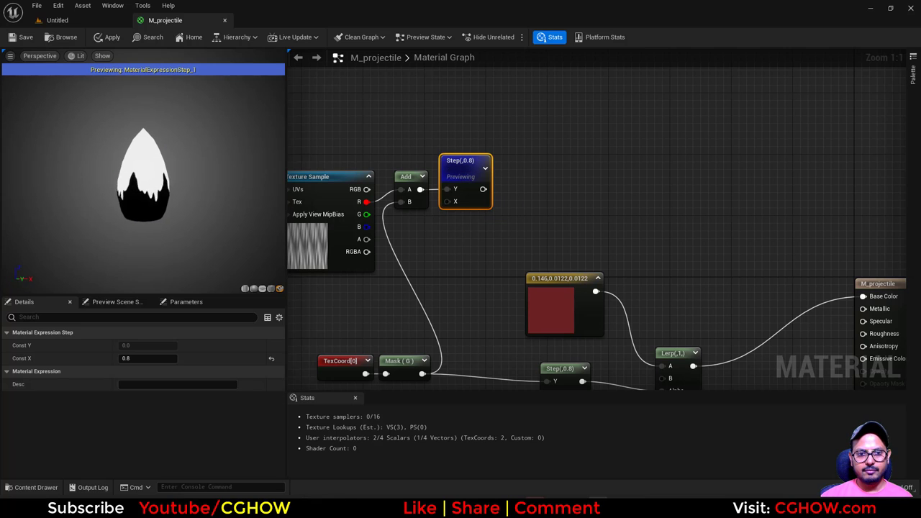
drag(144, 180, 209, 180)
- Try UTiling values of 50 and 30 on the noise TexCoord and inspect the streaks around the mesh
right_drag(359, 272, 444, 277)
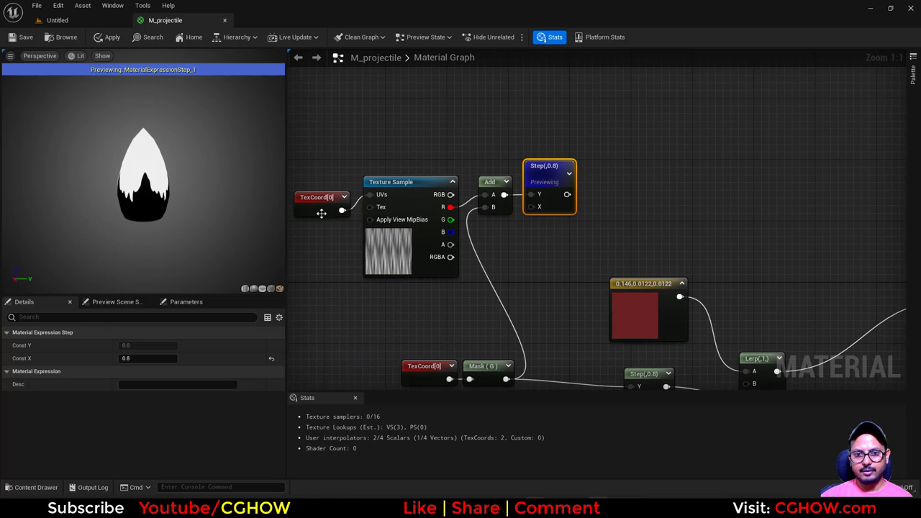
click(321, 214)
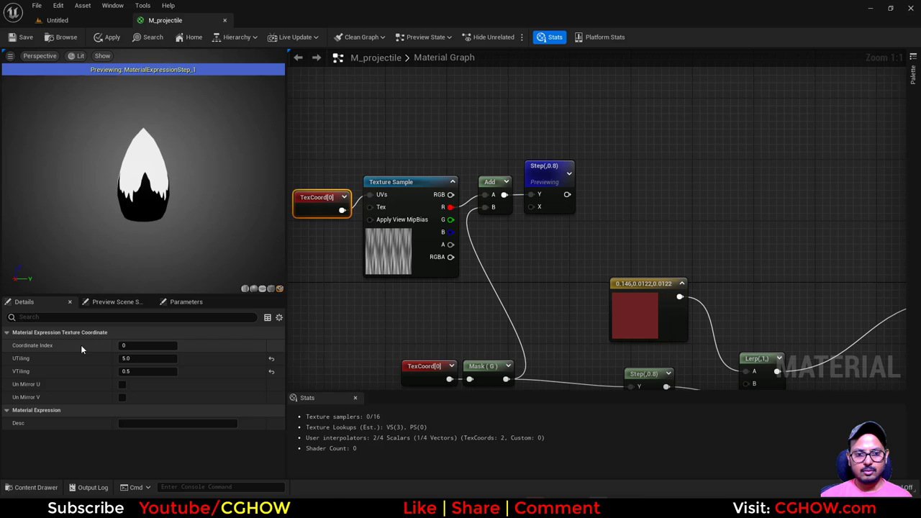
click(147, 358)
text(50)
key(Return)
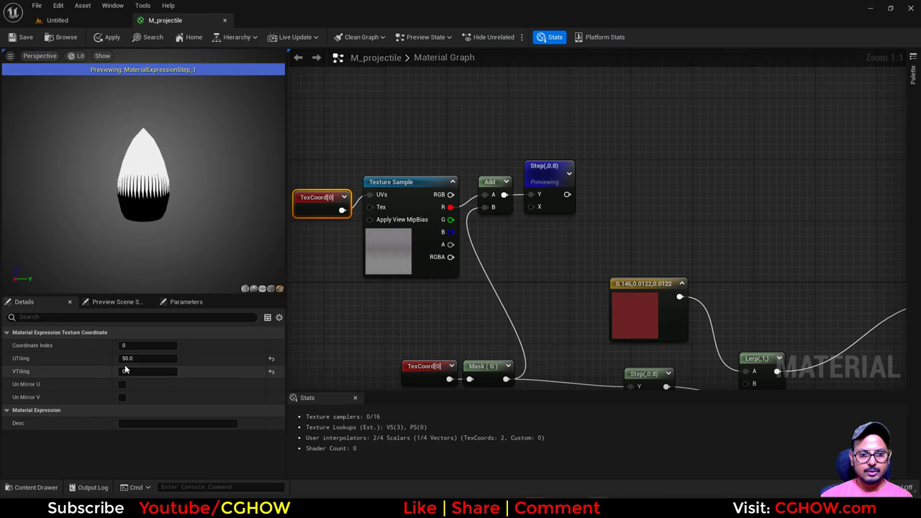
click(139, 358)
text(30)
key(Return)
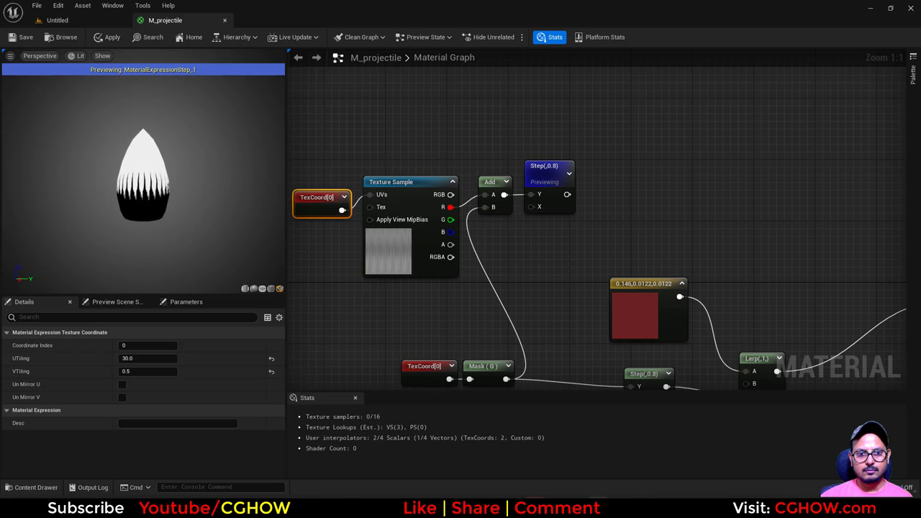
drag(143, 180, 209, 179)
- Move the noise TexCoord and Texture Sample away from Add and duplicate the pair below the originals
right_drag(311, 264, 388, 287)
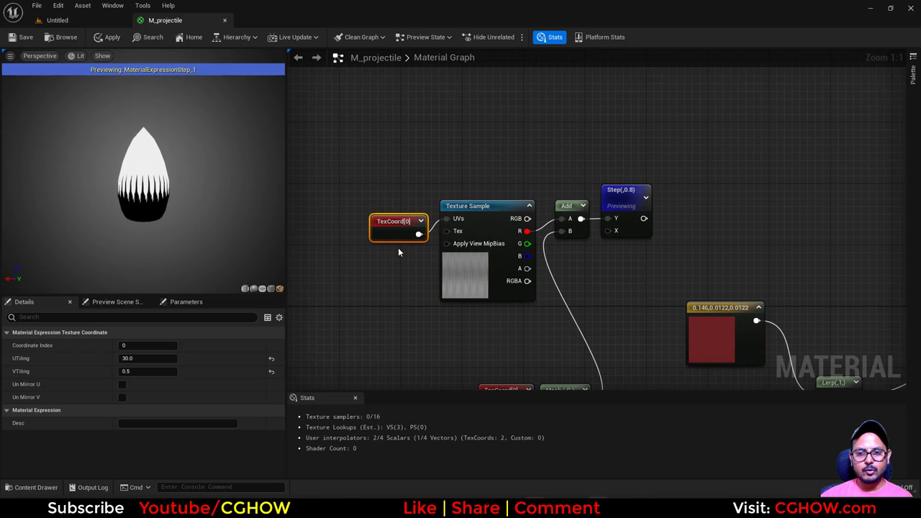
drag(391, 222, 388, 207)
drag(343, 138, 478, 316)
drag(458, 275, 374, 221)
key(ctrl+d)
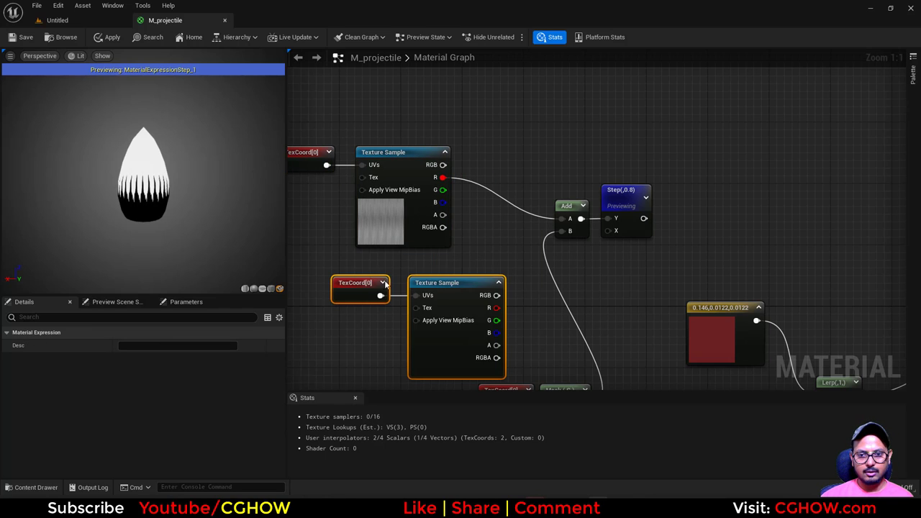
drag(419, 338, 372, 323)
- Set UTiling to 20 on the duplicated TexCoord and 40 on the original one
right_drag(323, 257, 381, 260)
click(360, 270)
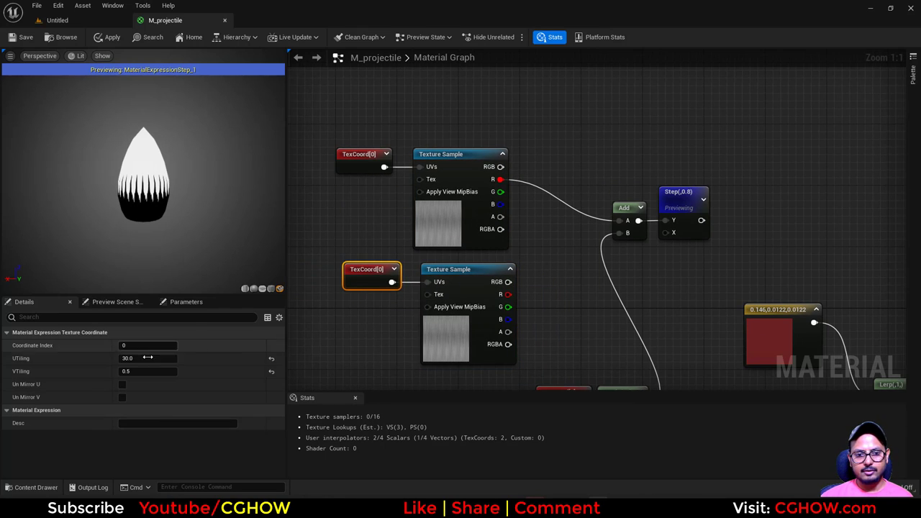
text(20)
key(Return)
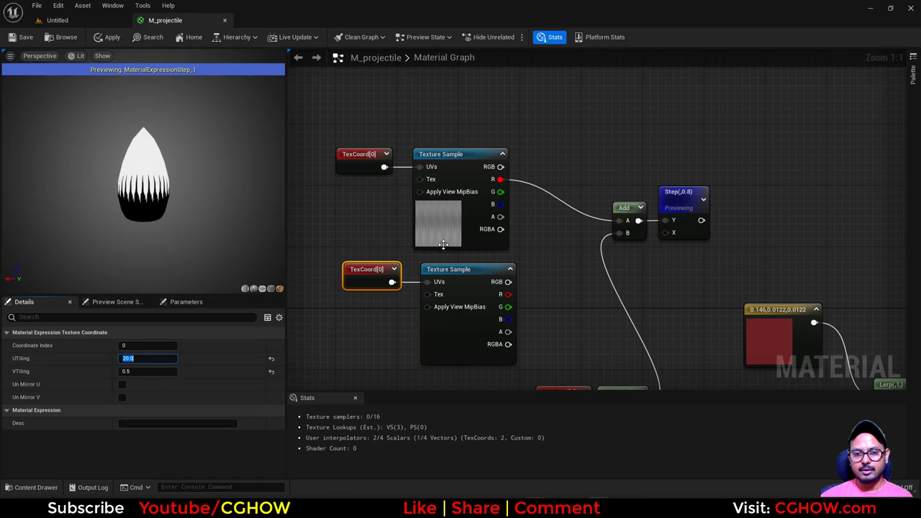
click(359, 169)
click(148, 358)
text(40)
key(Return)
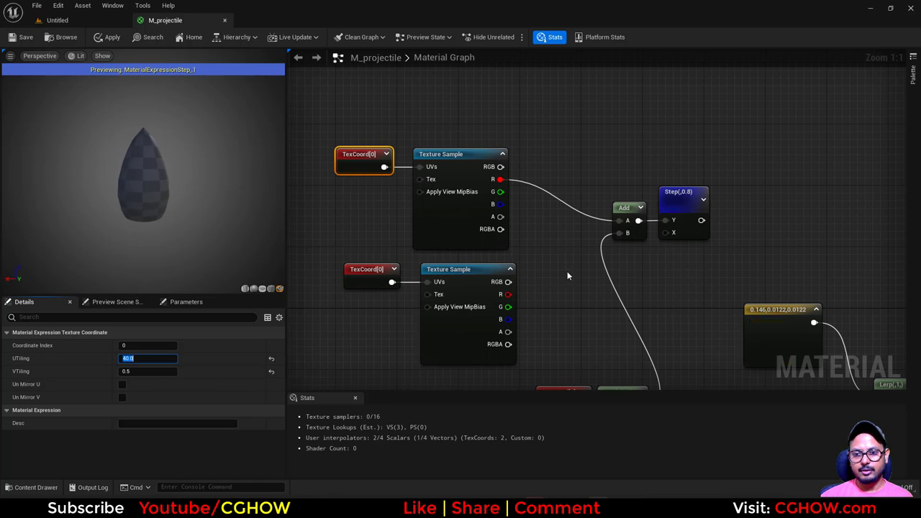
- Sum both noise textures' R outputs in a new Add node and wire it into the existing Add's A input
click(542, 249)
key(a)
click(537, 240)
drag(506, 295, 552, 274)
drag(500, 180, 626, 222)
- Set the lower noise TexCoord's VTiling to 0.3
click(367, 278)
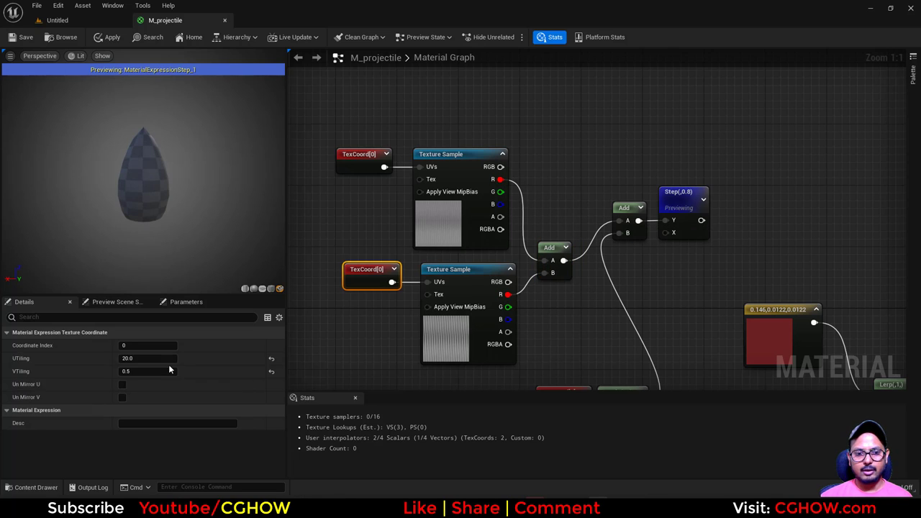
click(166, 371)
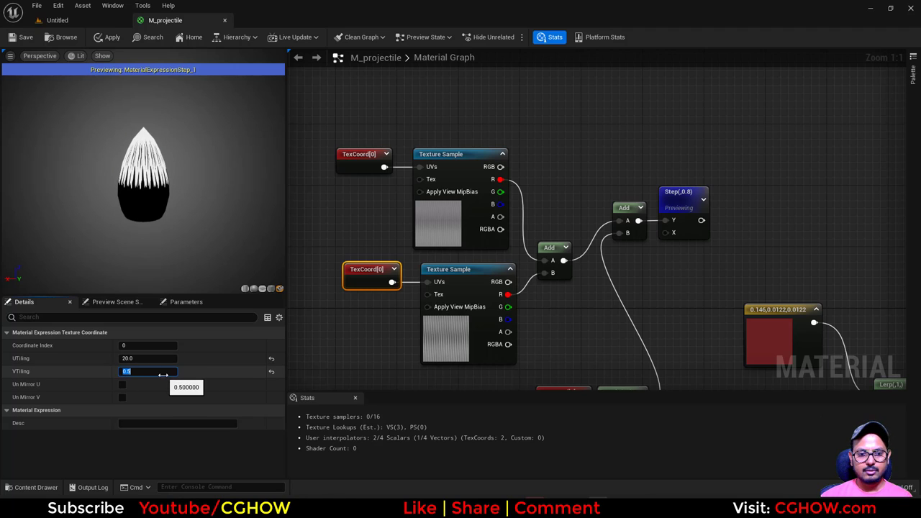
text(0.3)
key(Return)
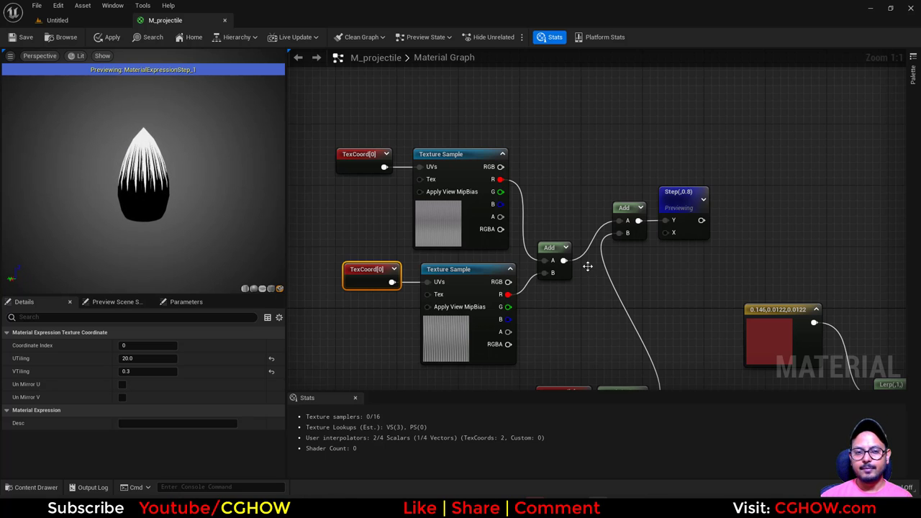
- Move the previewed Step node slightly lower and compare the streaks with the purple projectile reference image
right_drag(679, 272, 551, 288)
drag(562, 217, 562, 233)
right_drag(544, 288, 497, 228)
click(493, 507)
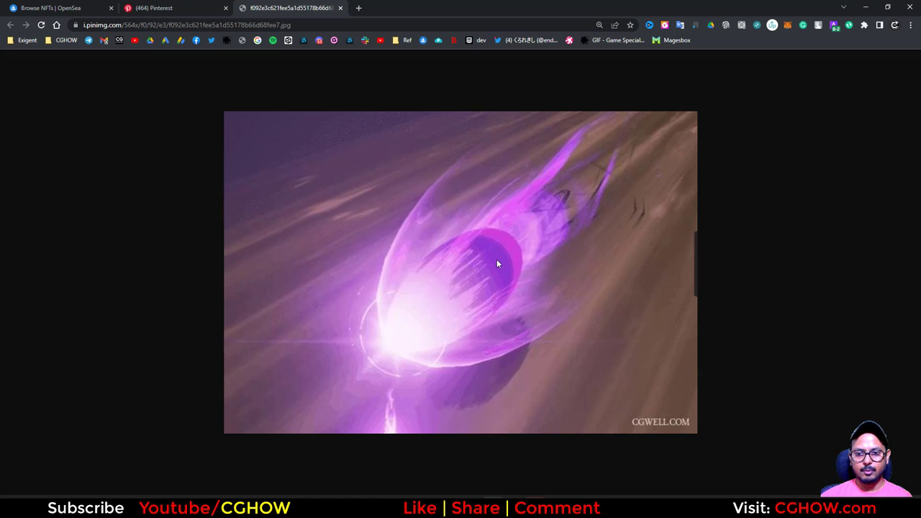
click(864, 6)
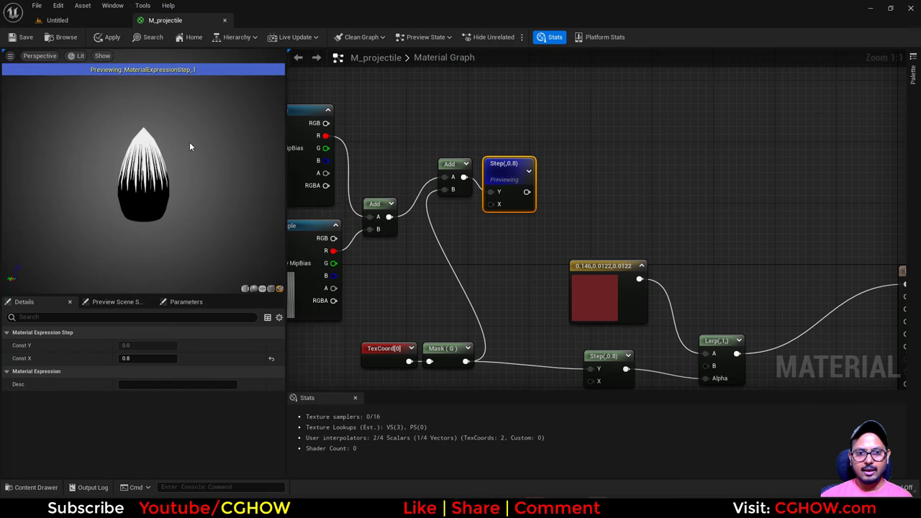
- Wire the noise Step node into Lerp B and stop previewing it to show the full material
right_drag(471, 215, 375, 173)
drag(430, 151, 609, 325)
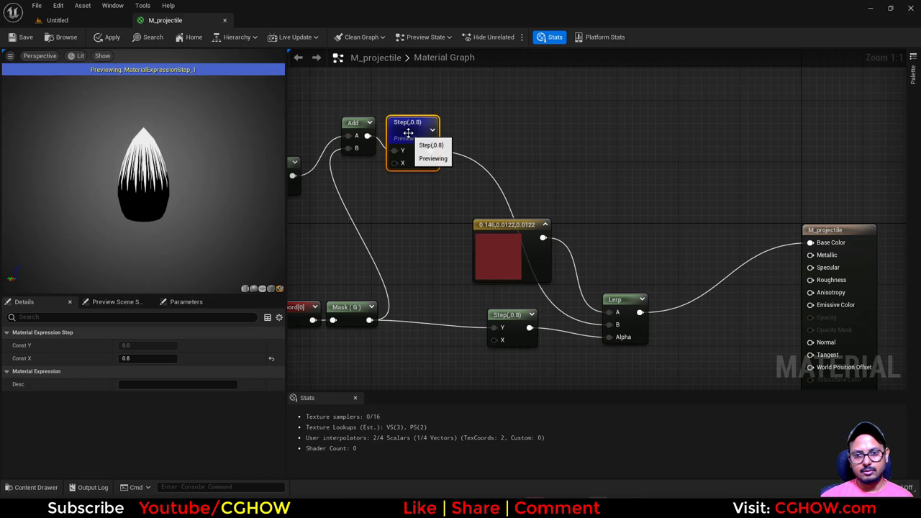
key(space)
right_drag(471, 281, 498, 250)
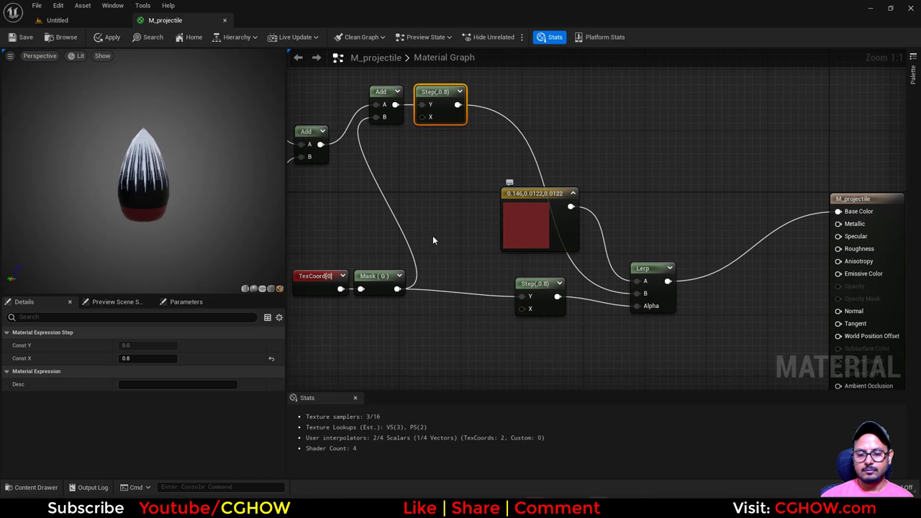
- Compare the blended material with the reference image and preview the G mask's gradient
mouse_move(151, 224)
mouse_down()
mouse_move(141, 218)
mouse_move(151, 137)
mouse_up()
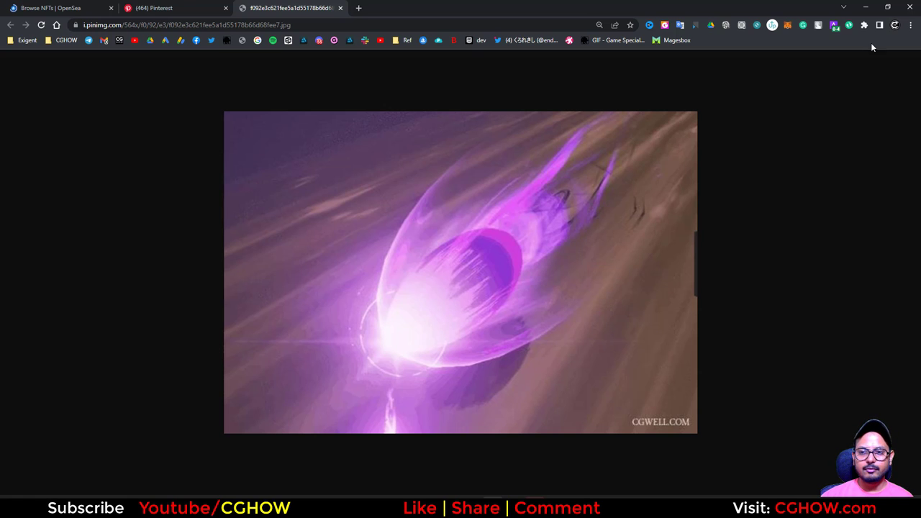
click(867, 8)
right_drag(431, 255, 539, 187)
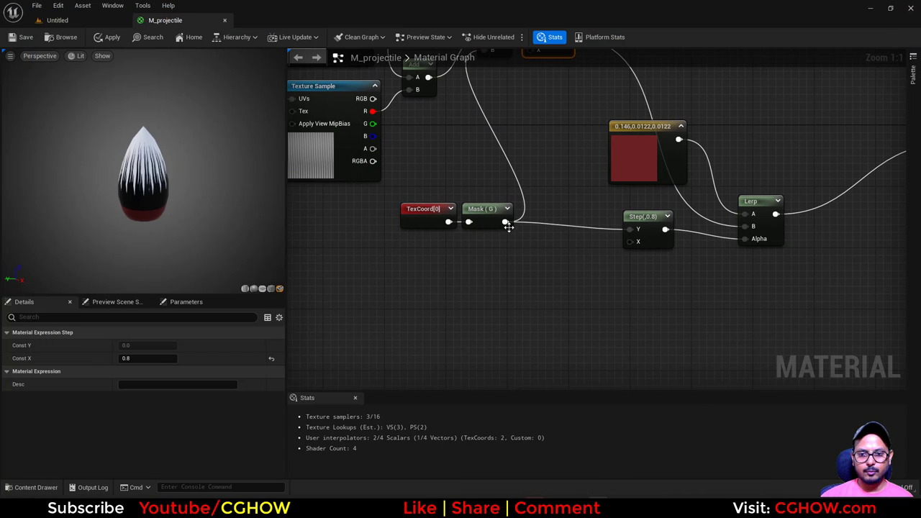
click(490, 249)
click(479, 215)
key(space)
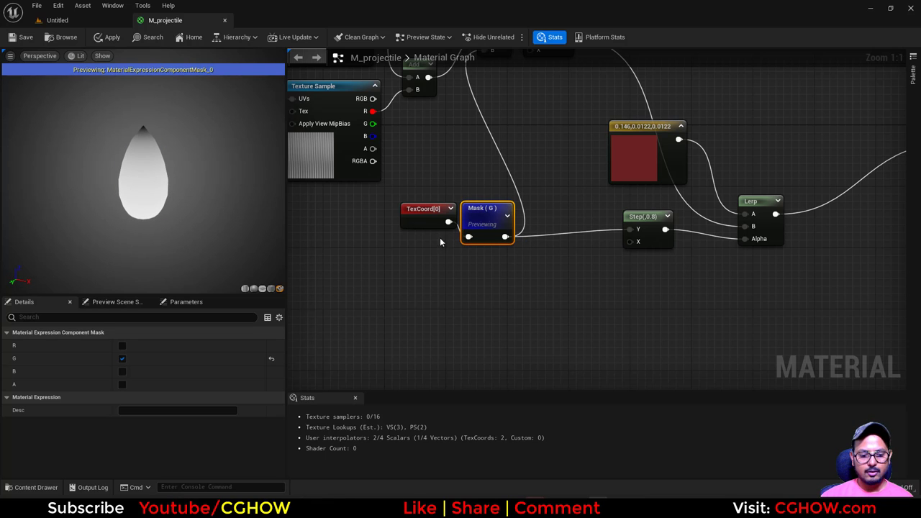
- Add a OneMinus node below the G mask, wire the mask into it, and preview the inverted gradient
right_drag(441, 238, 429, 263)
key(o)
click(504, 287)
drag(494, 261, 511, 318)
key(space)
right_drag(544, 319, 545, 281)
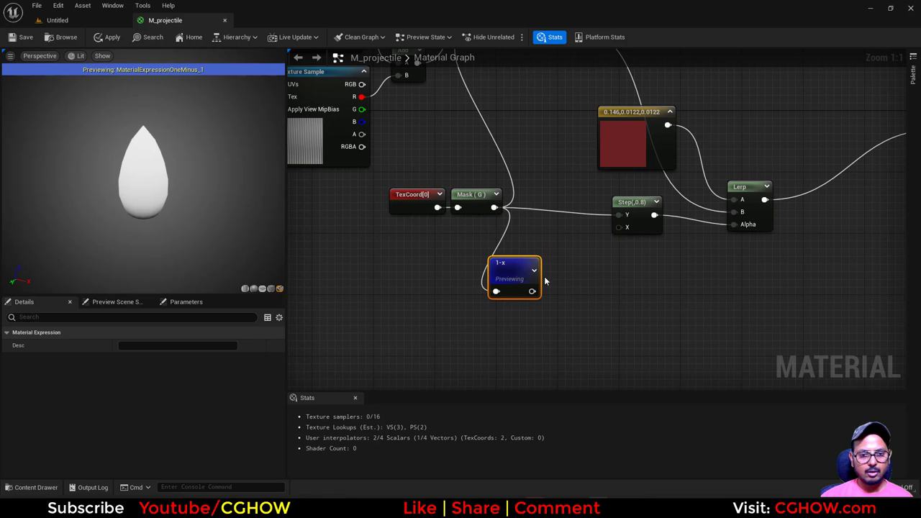
- Add a Power node after OneMinus, wire OneMinus into its Base, and preview it
click(559, 282)
drag(531, 290, 566, 312)
key(space)
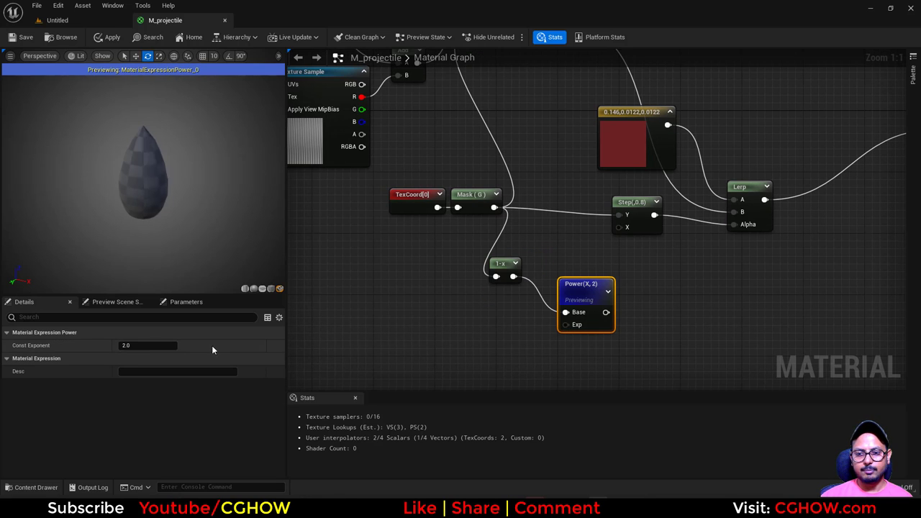
- Set the Power node's constant exponent to 15
click(148, 347)
text(1)
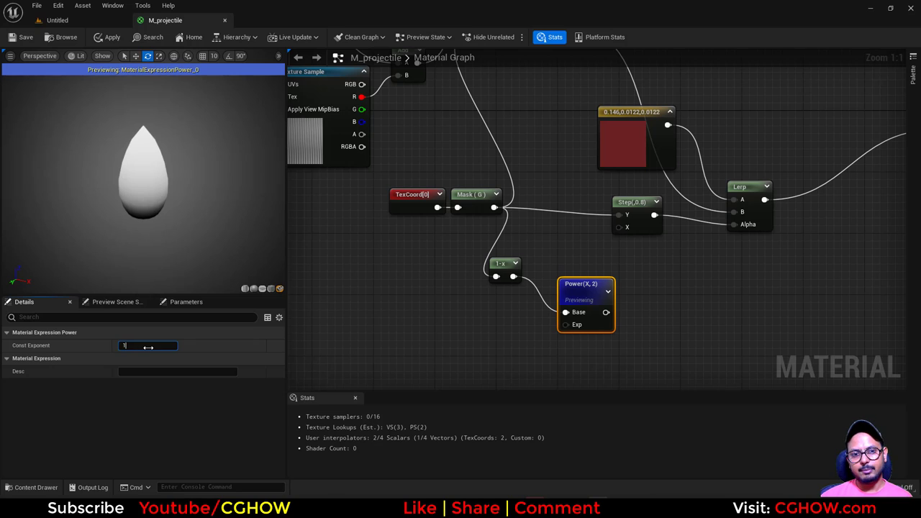
text(0)
key(Return)
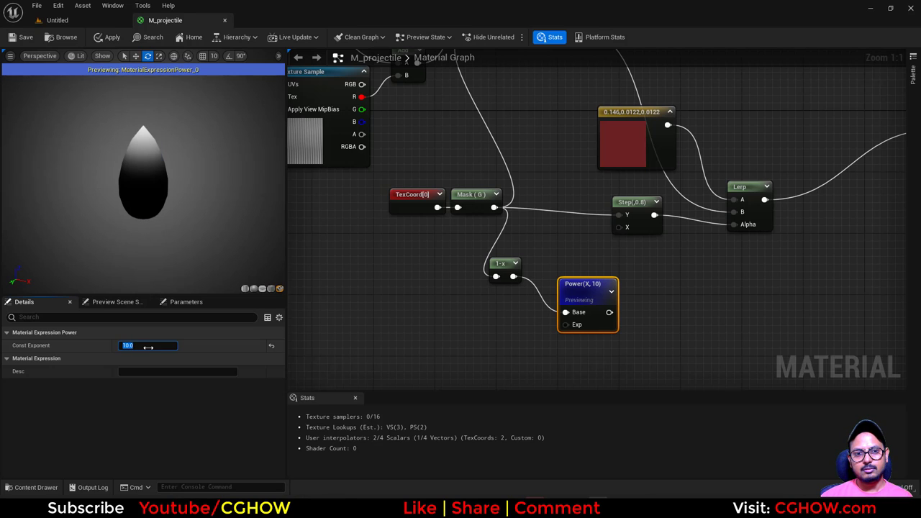
text(15)
key(Return)
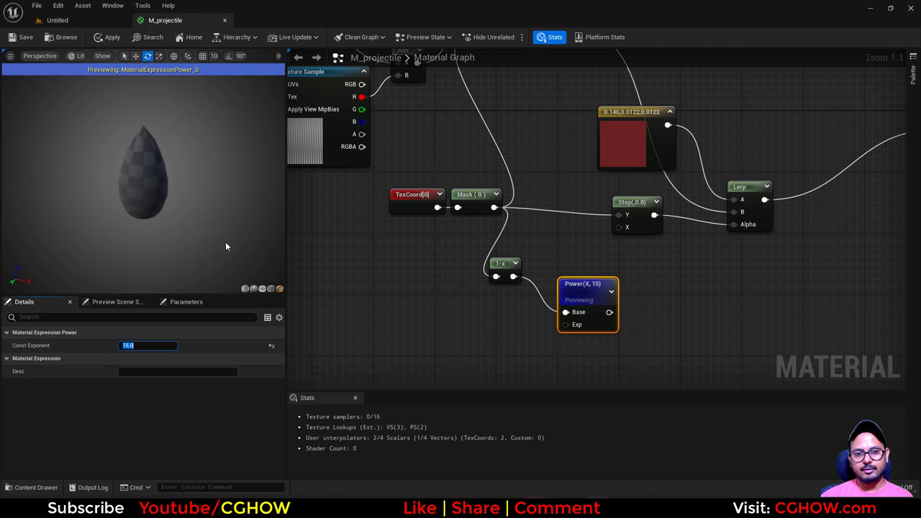
- Wire the Power node into Emissive Color, stop previewing it, inspect the full material, then save it and return to the level
right_drag(604, 306, 345, 346)
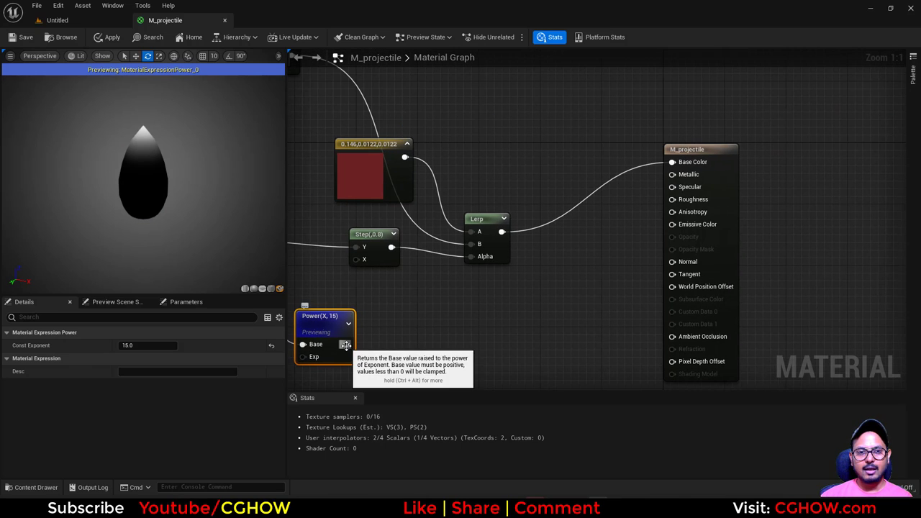
drag(345, 346, 693, 227)
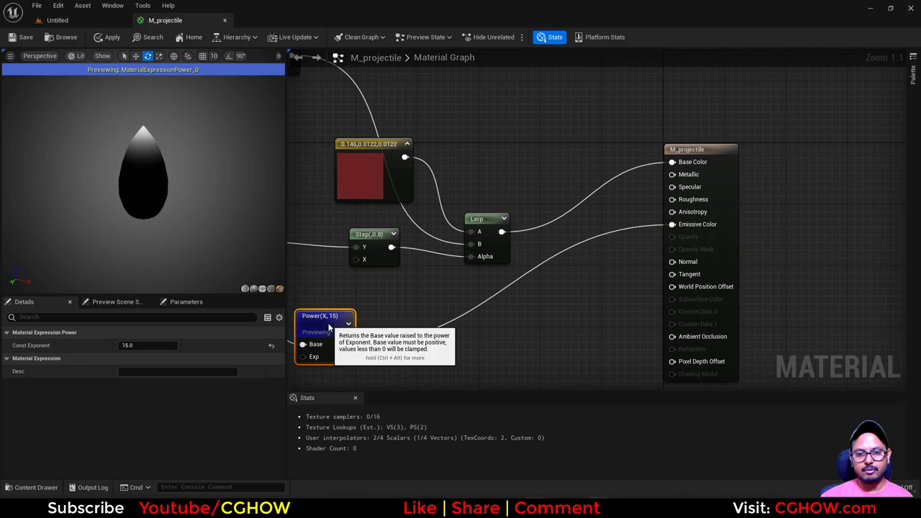
key(space)
right_drag(428, 287, 560, 280)
drag(150, 151, 230, 180)
drag(153, 173, 244, 181)
mouse_move(94, 135)
mouse_down()
mouse_move(109, 167)
mouse_move(121, 164)
mouse_move(93, 136)
mouse_up()
click(19, 37)
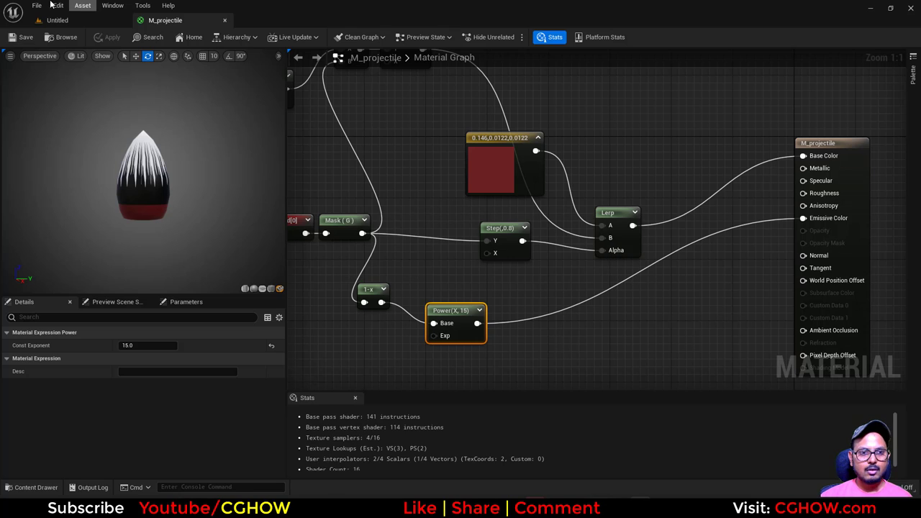
click(46, 22)
right_click(262, 427)
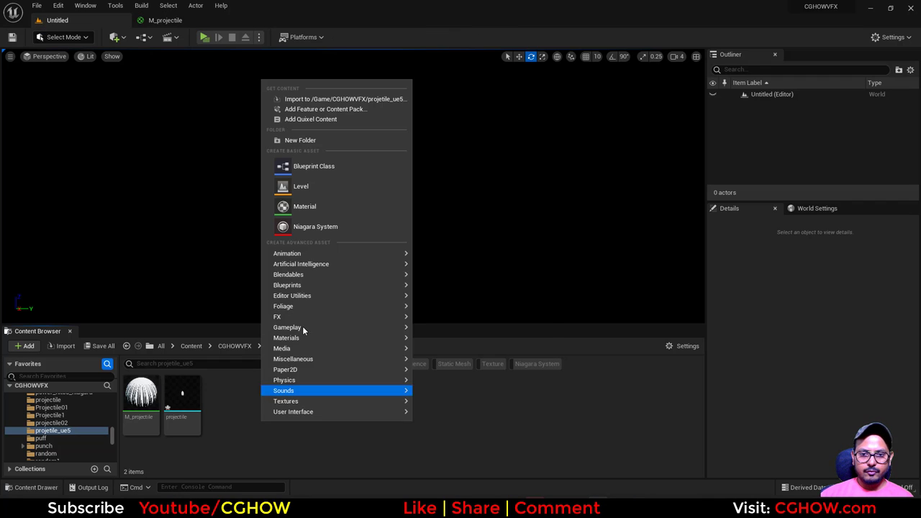
click(302, 226)
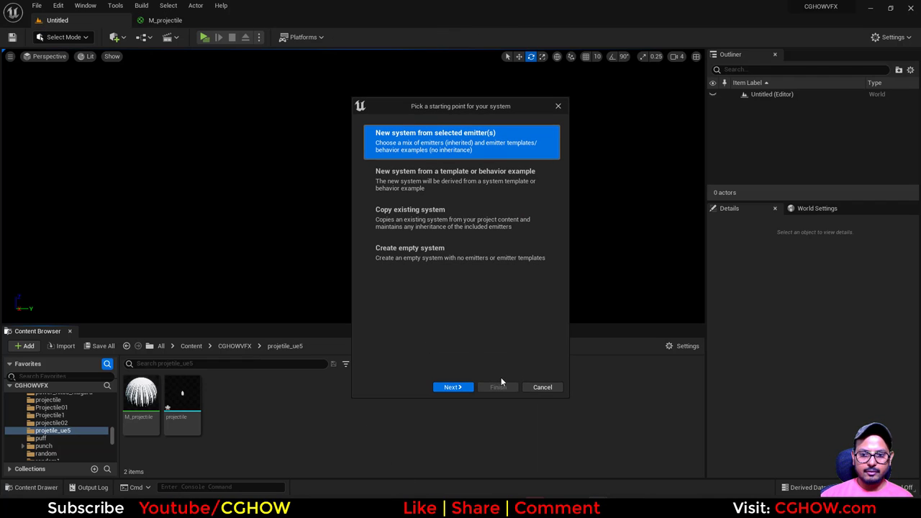
click(541, 387)
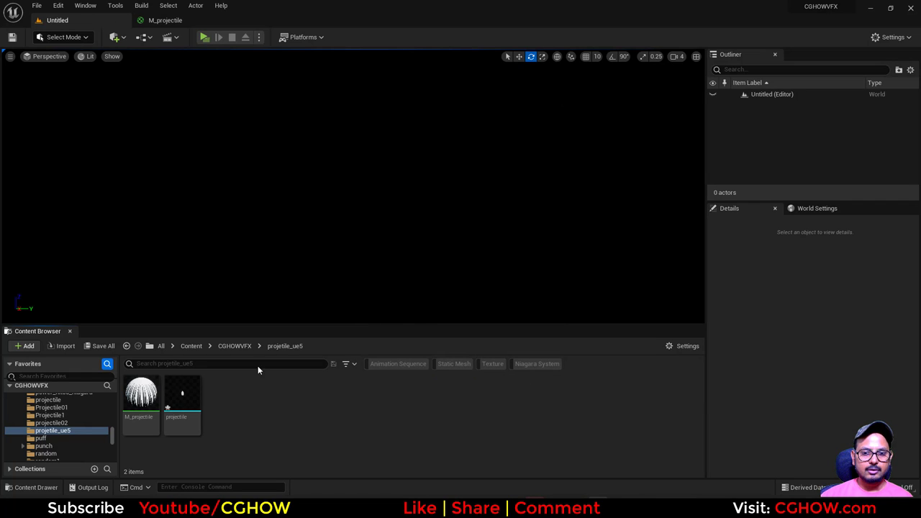
key(alt+Tab)
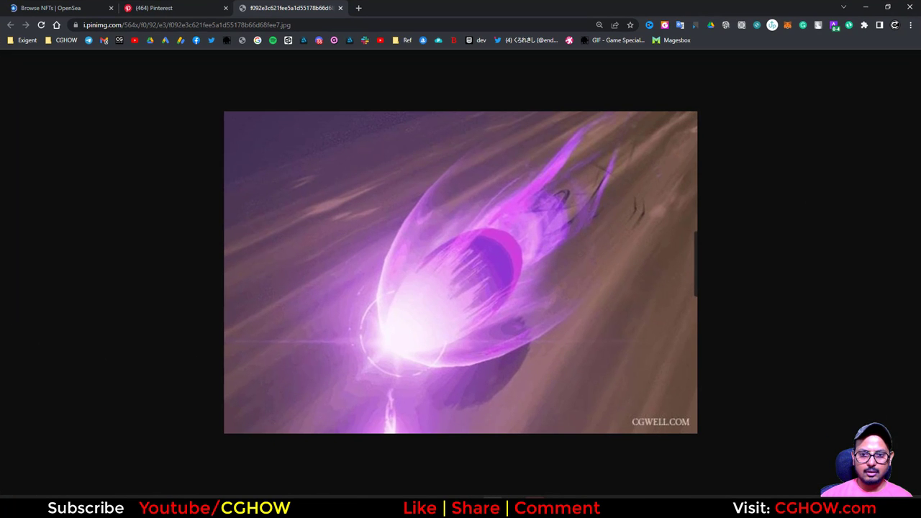
key(alt+Tab)
- Create a level named map in the projetile_ue5 folder, save all modified content, and open the new level
right_click(247, 428)
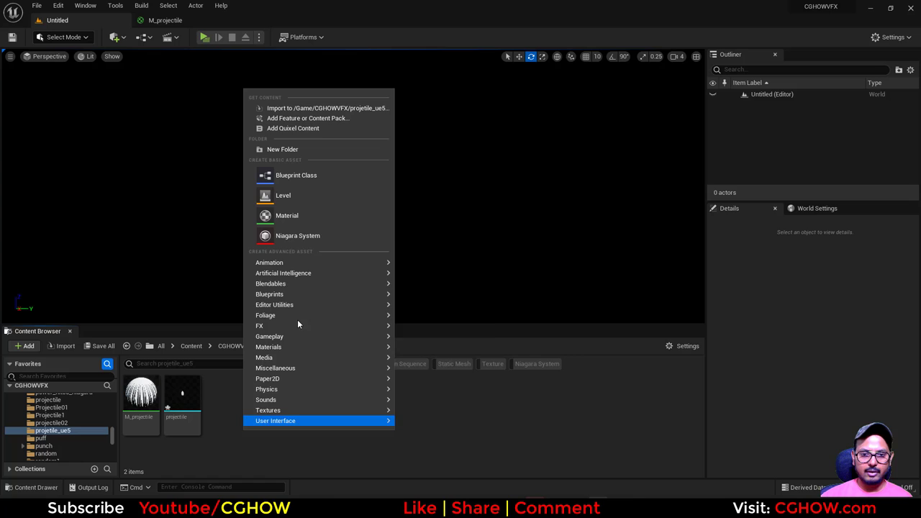
click(288, 216)
text(map)
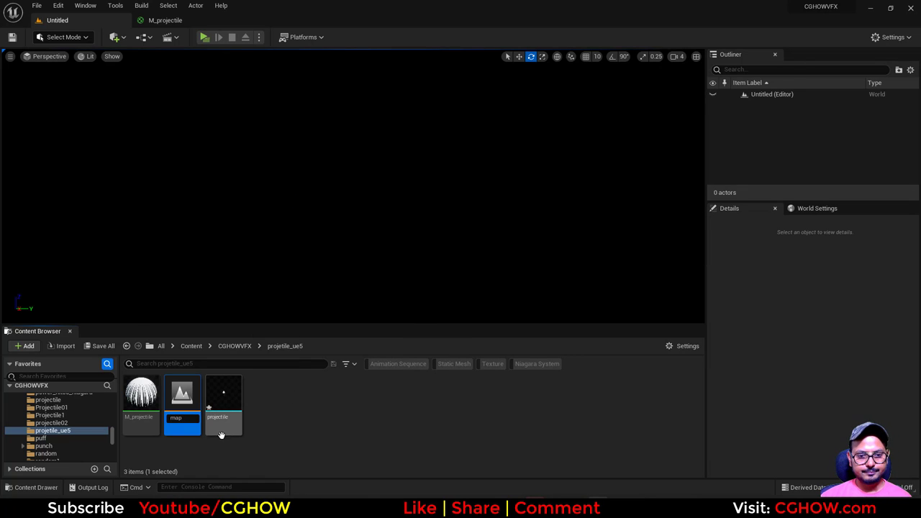
key(Return)
key(ctrl+shift+s)
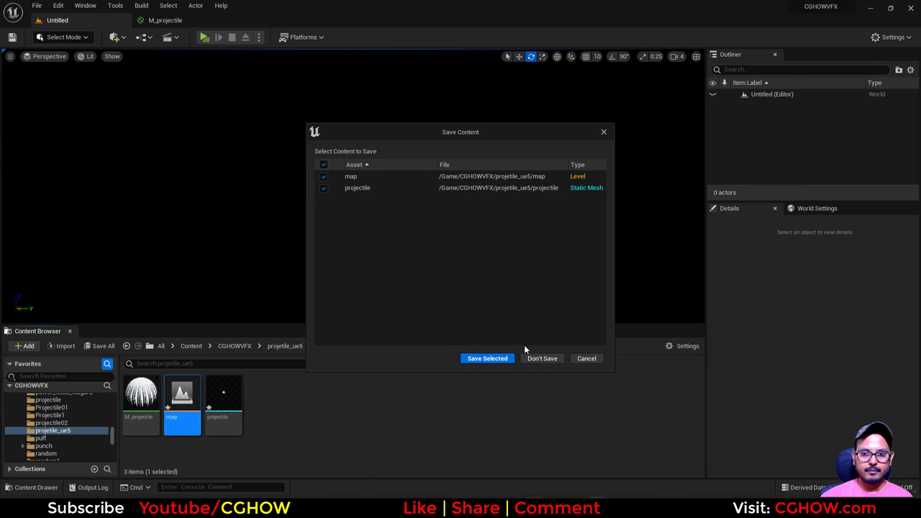
click(488, 359)
- Place an Exponential Height Fog actor in the map level
click(117, 36)
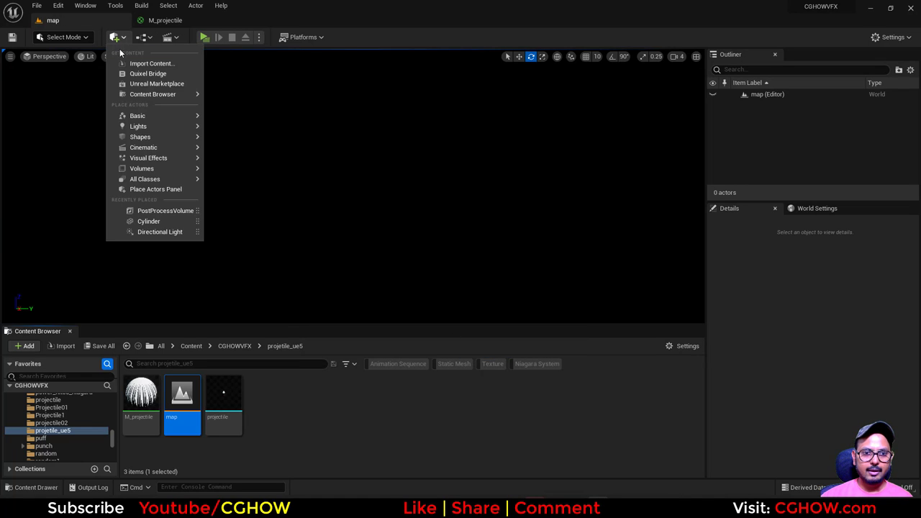
mouse_move(141, 168)
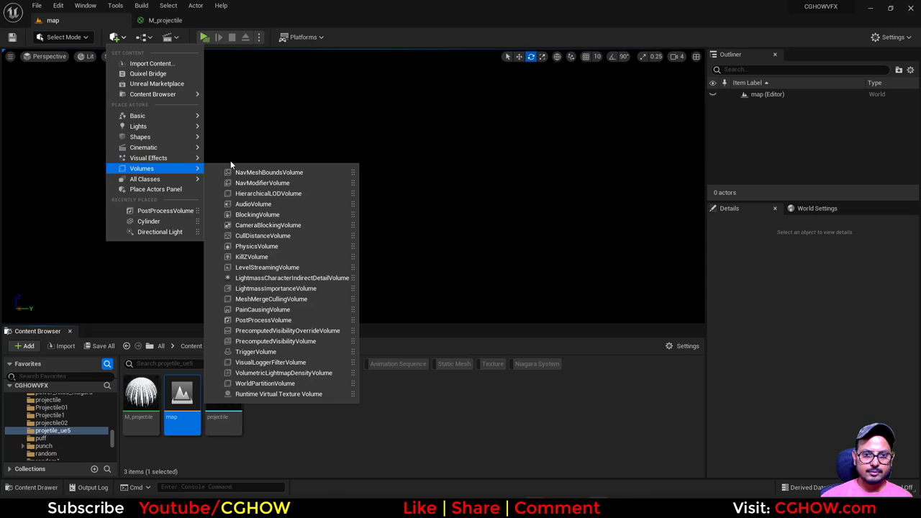
mouse_move(187, 157)
click(267, 194)
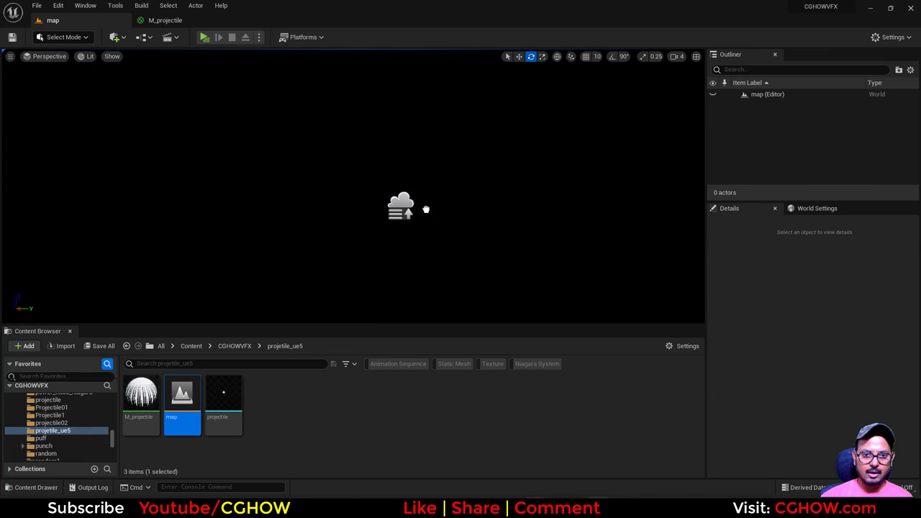
- Set the fog's inscattering color to grey with a value of 0.083333 and its height falloff to 0.001
scroll(853, 416, down, 5)
click(829, 432)
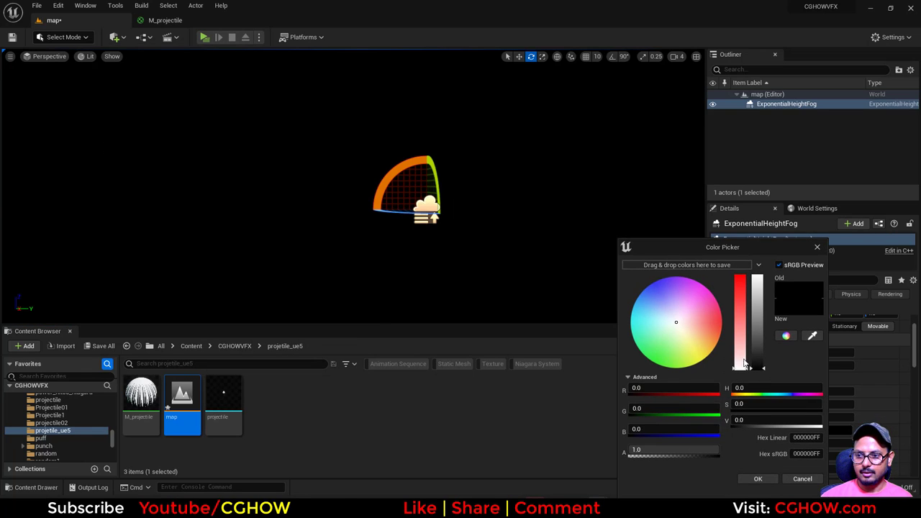
drag(747, 367, 754, 361)
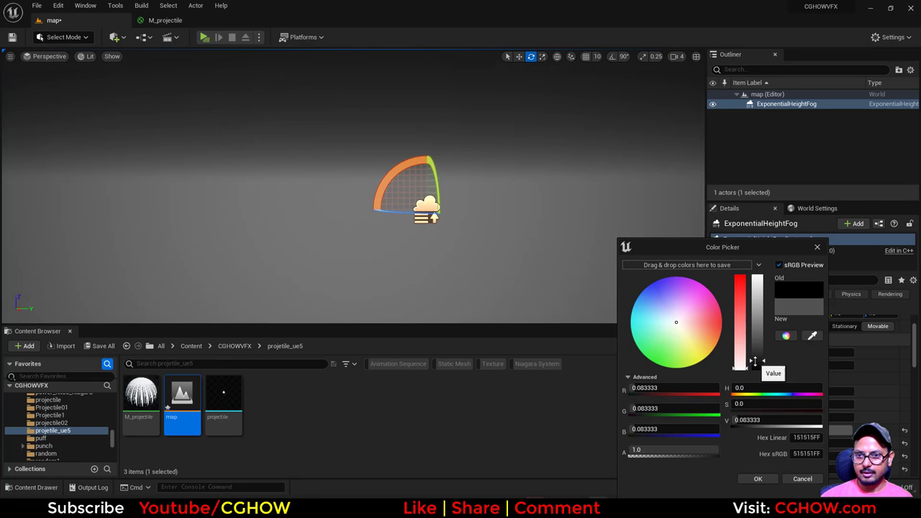
click(772, 479)
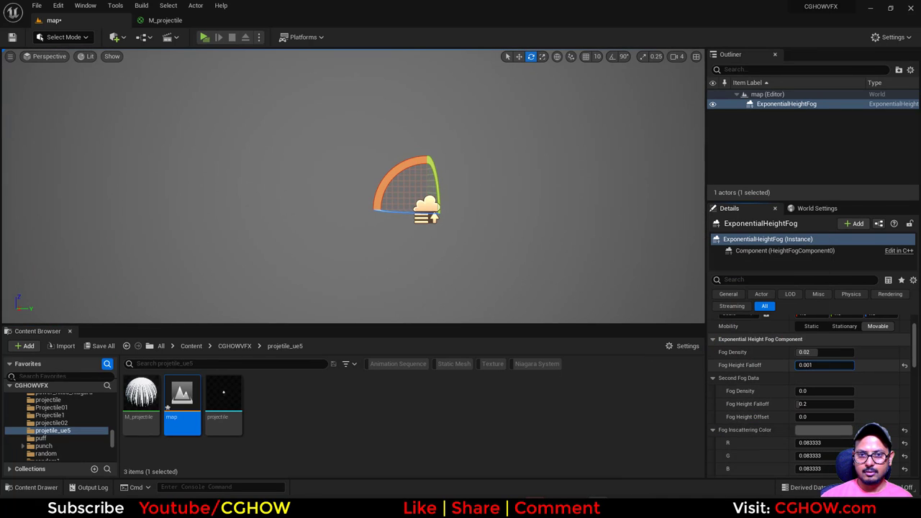
- Create a Niagara System named FX in the projetile_ue5 folder using the Fountain emitter template
click(342, 441)
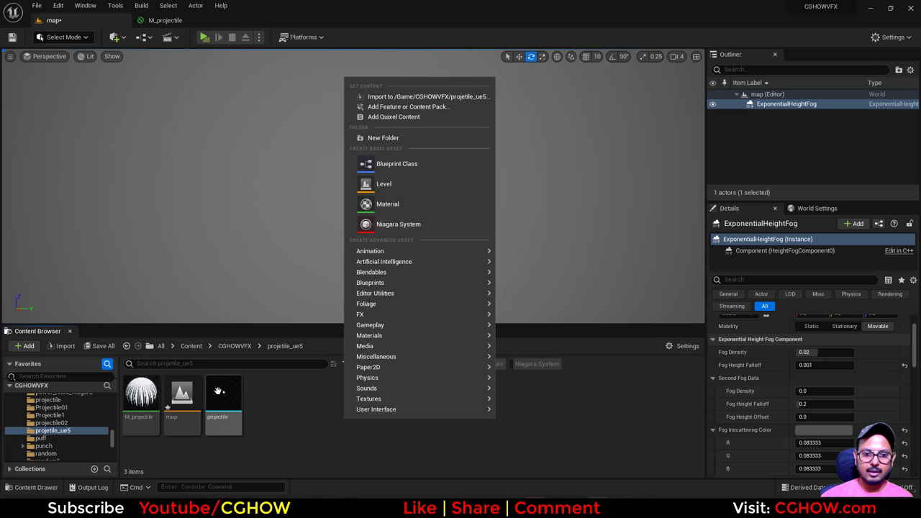
right_click(293, 424)
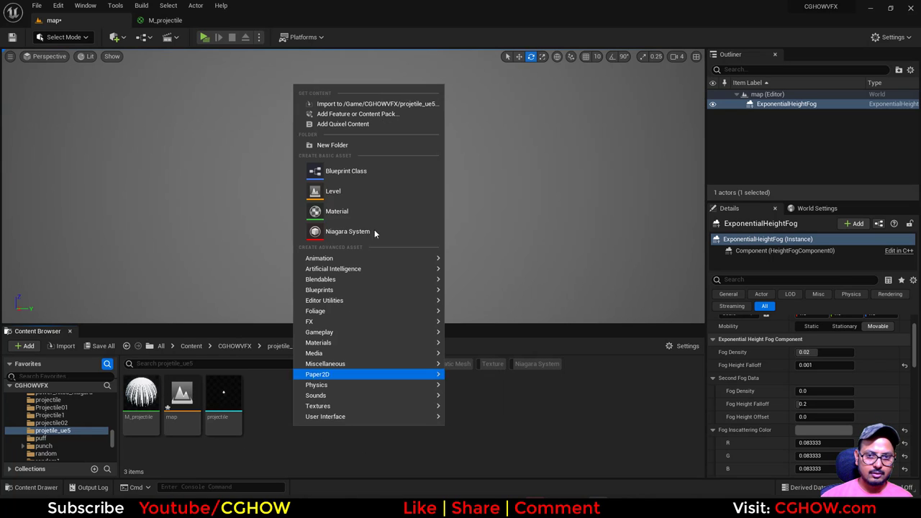
click(374, 230)
click(453, 379)
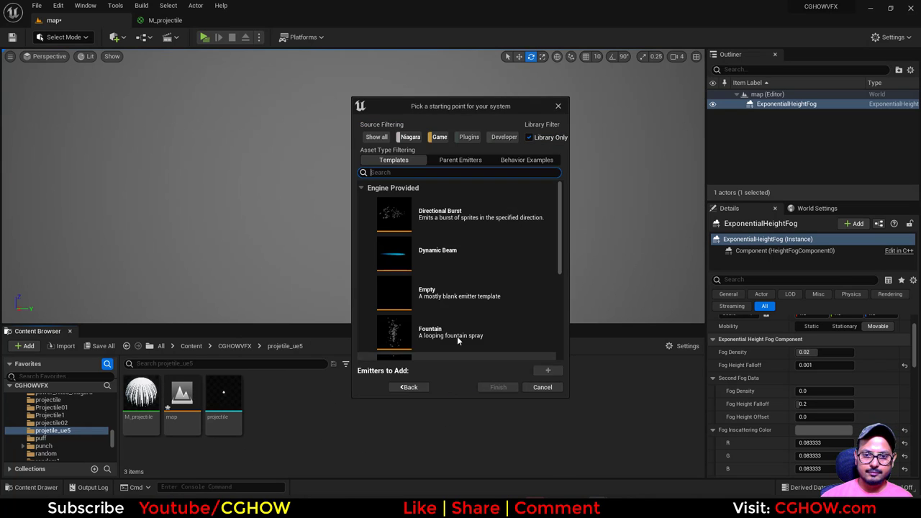
click(479, 344)
click(545, 371)
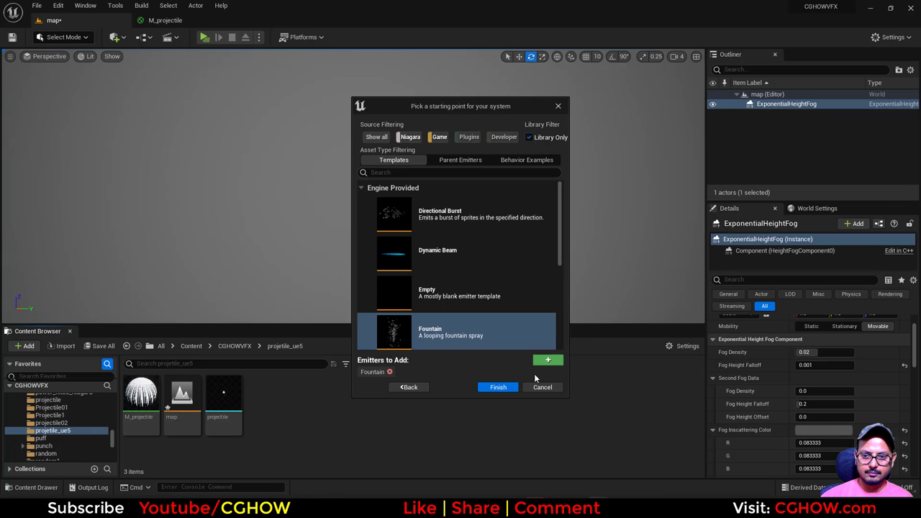
click(498, 387)
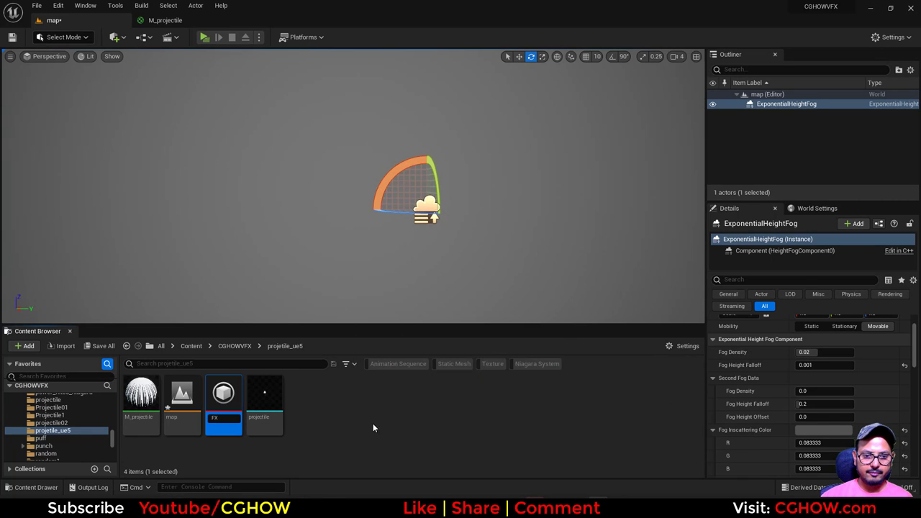
key(Return)
- Open the FX system and rename its Fountain emitter to bullet
double_click(140, 400)
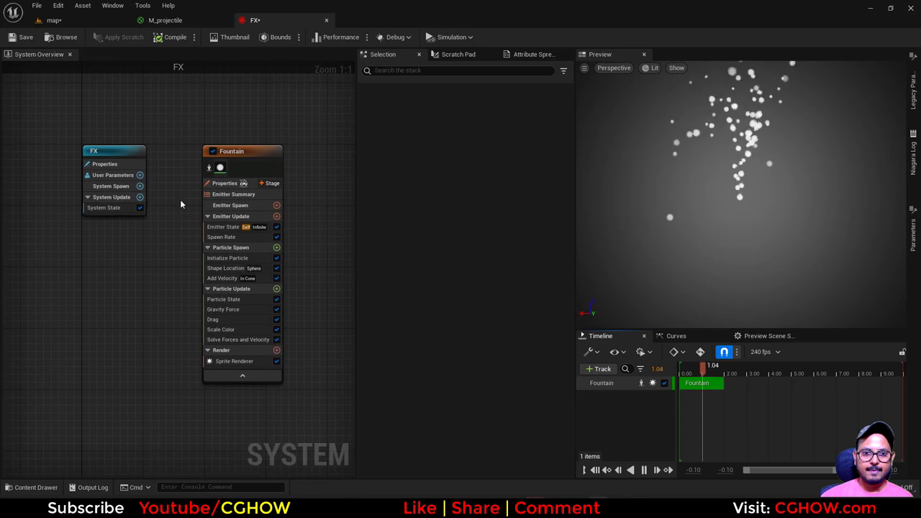
double_click(223, 134)
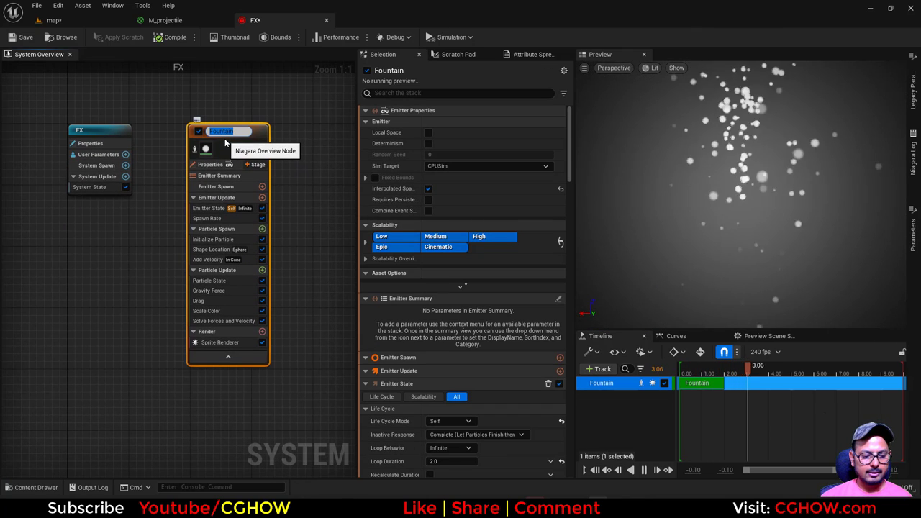
text(bul)
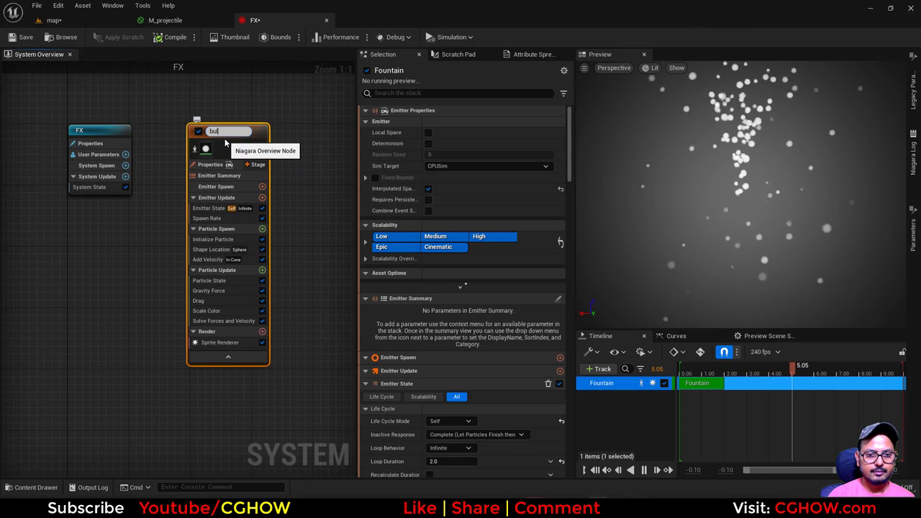
text(let)
key(Return)
- Close the M_projectile material editor, select the projectile static mesh in the project folder, and return to the FX system
click(170, 20)
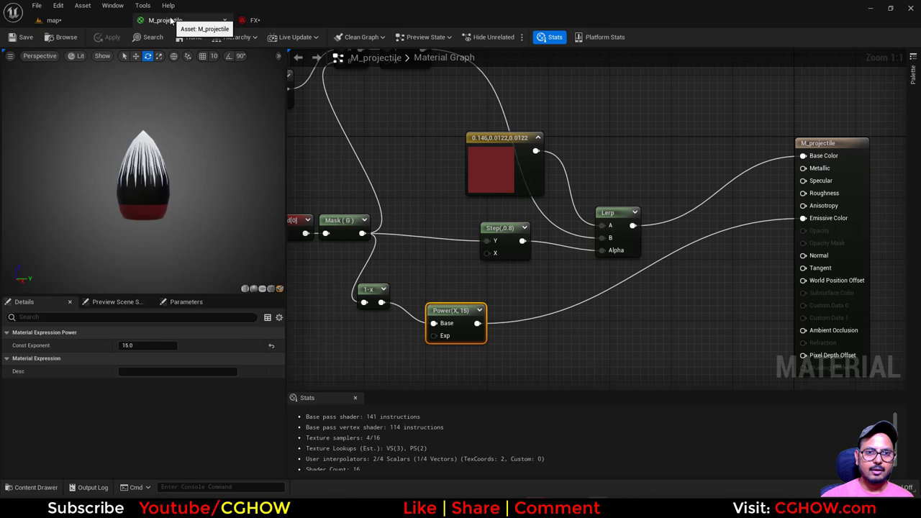
click(72, 21)
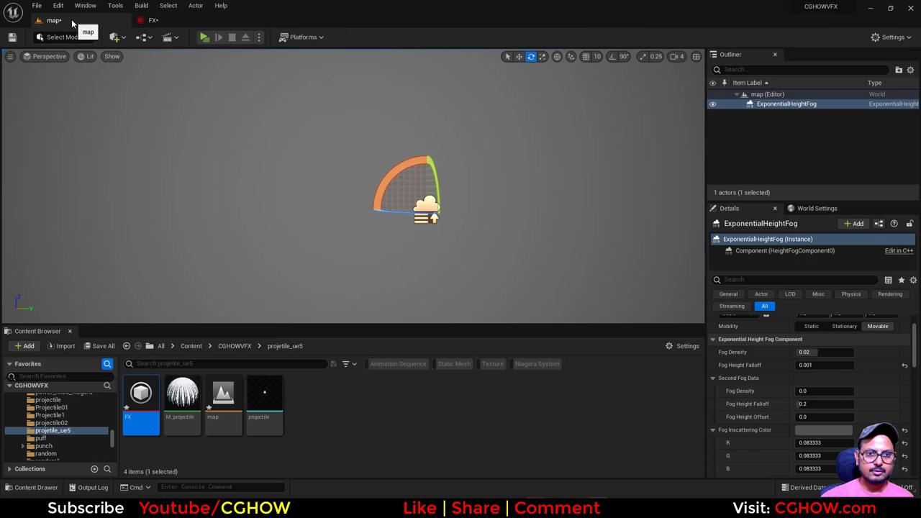
click(264, 399)
click(154, 20)
- Replace the bullet emitter's Sprite Renderer with a Mesh Renderer
click(210, 341)
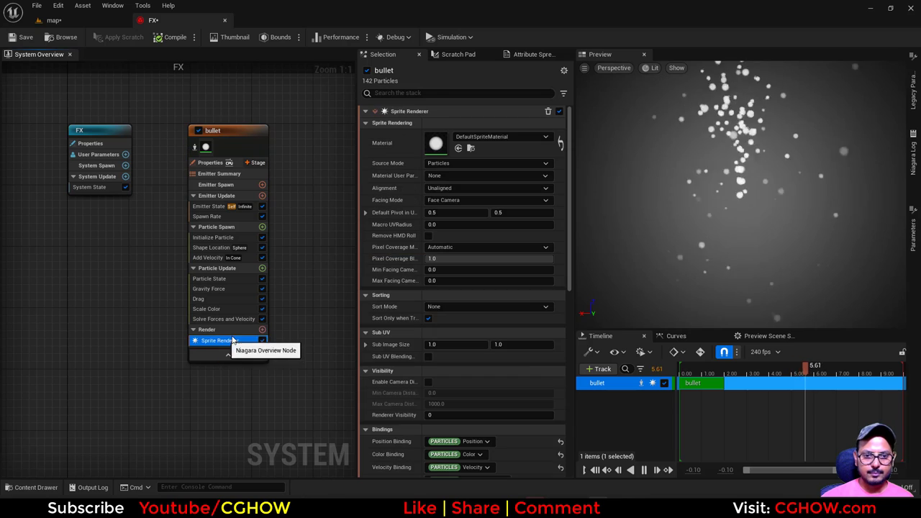
key(Delete)
click(262, 325)
click(286, 164)
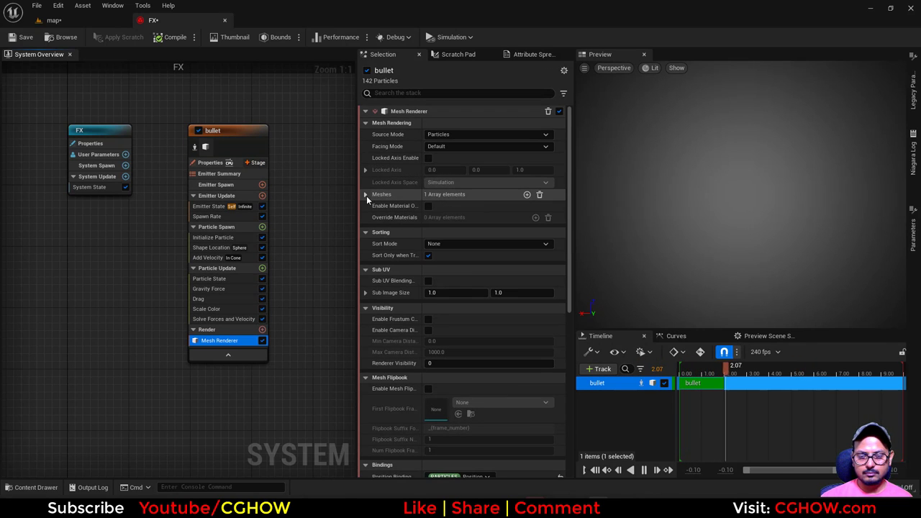
- Assign the selected projectile static mesh to the Mesh Renderer's first mesh entry
click(365, 195)
click(459, 220)
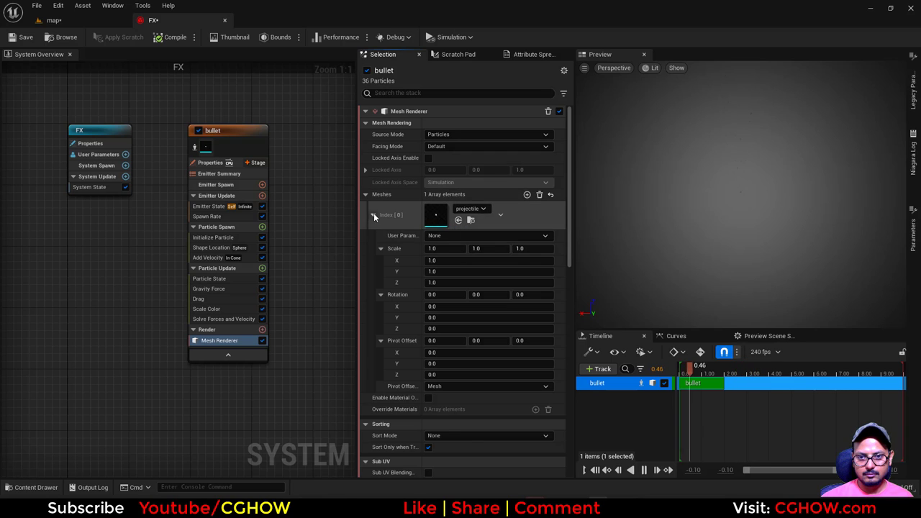
click(373, 214)
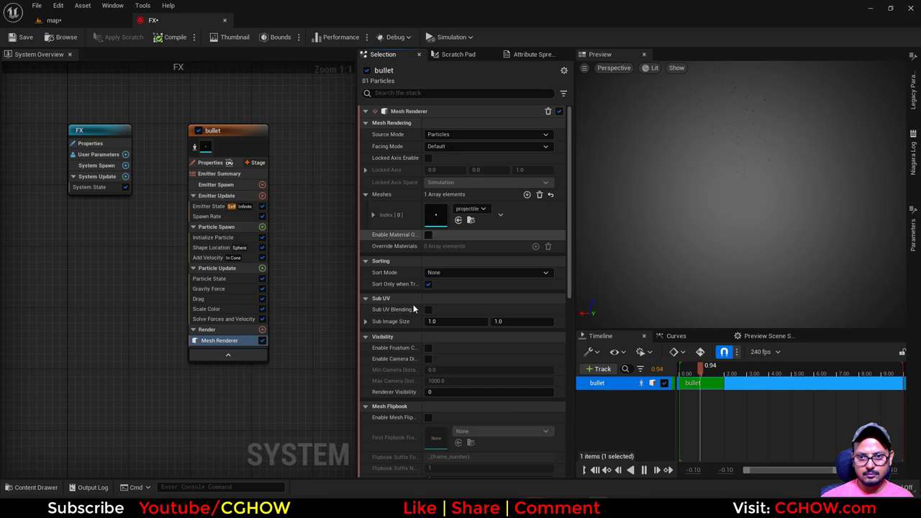
- Enable material override on the bullet emitter's Mesh Renderer and assign M_projectile as its explicit override material
click(429, 236)
click(536, 246)
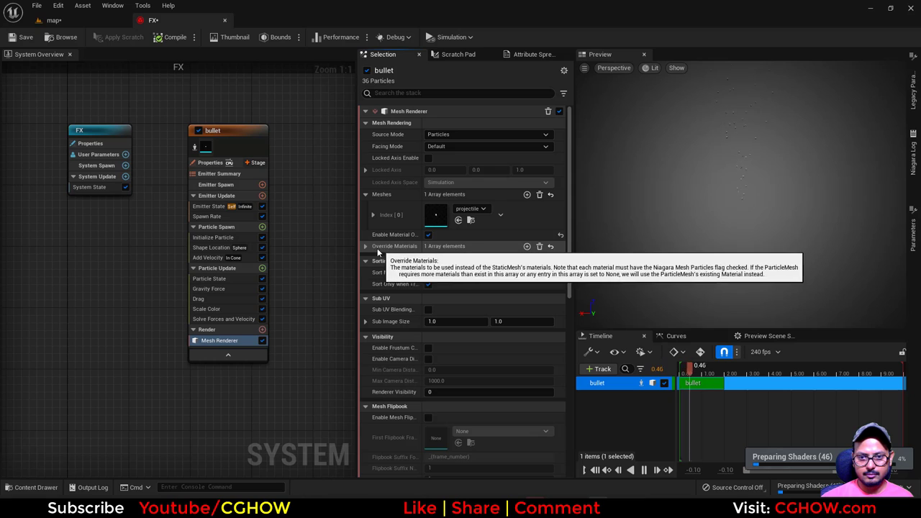
click(365, 246)
click(54, 20)
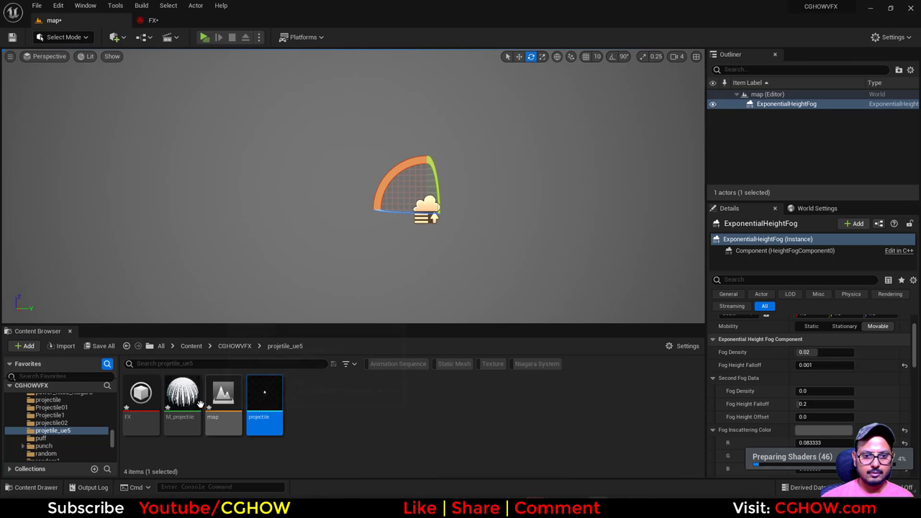
click(182, 403)
click(183, 22)
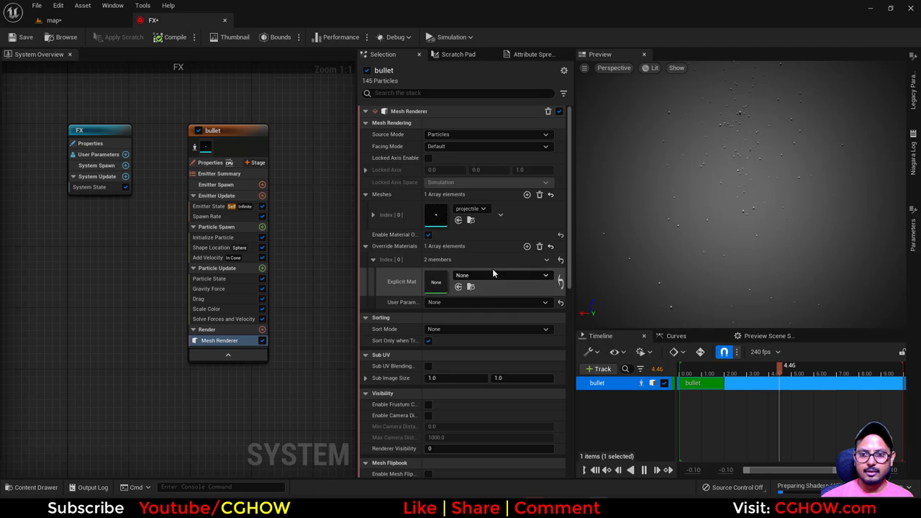
click(459, 287)
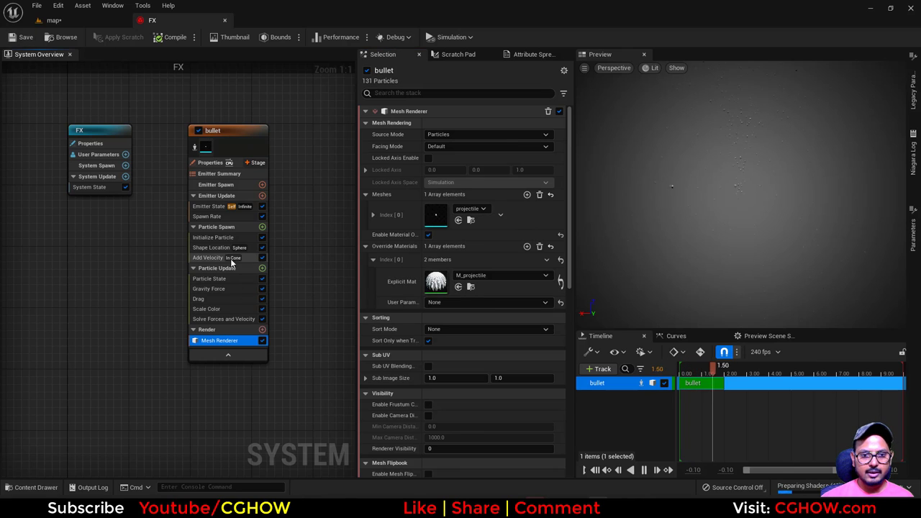
- Delete the Scale Color, Drag, Gravity Force, Add Velocity and Shape Location modules from the bullet emitter
click(209, 308)
key(Delete)
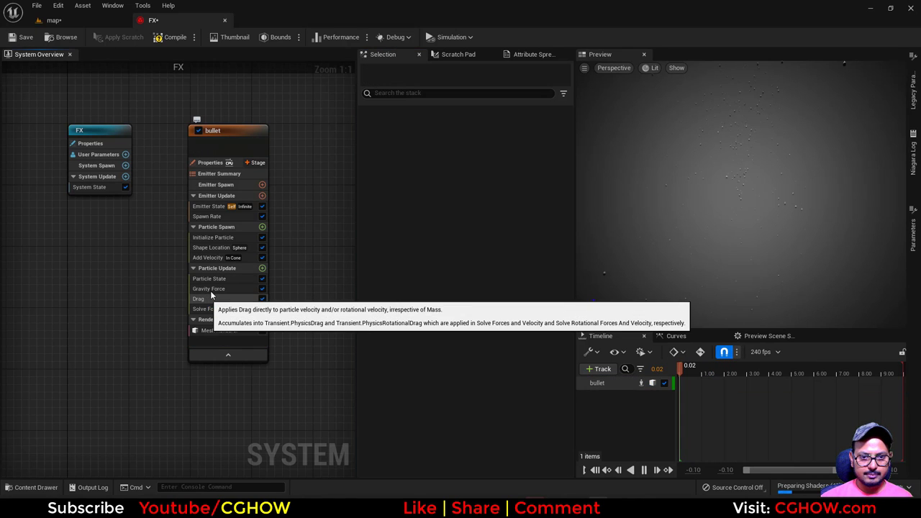
click(216, 299)
key(Delete)
click(219, 289)
key(Delete)
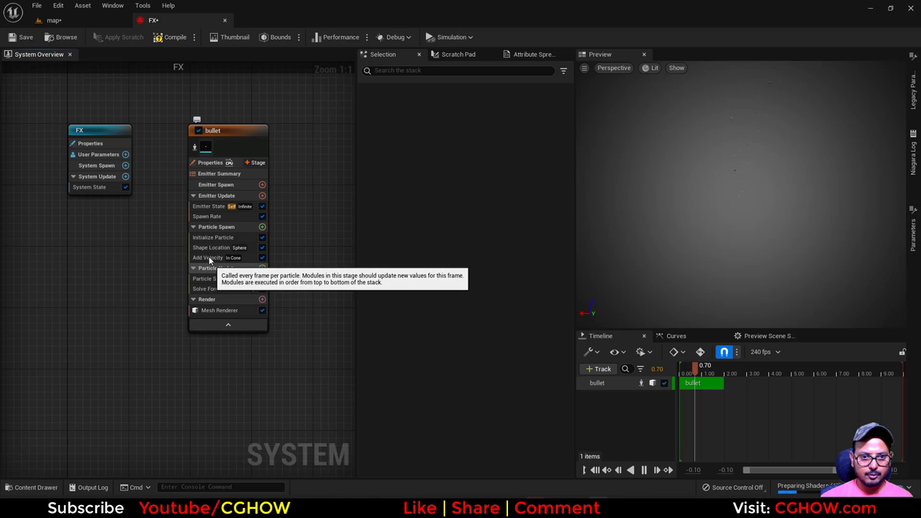
click(216, 258)
key(Delete)
key(Delete)
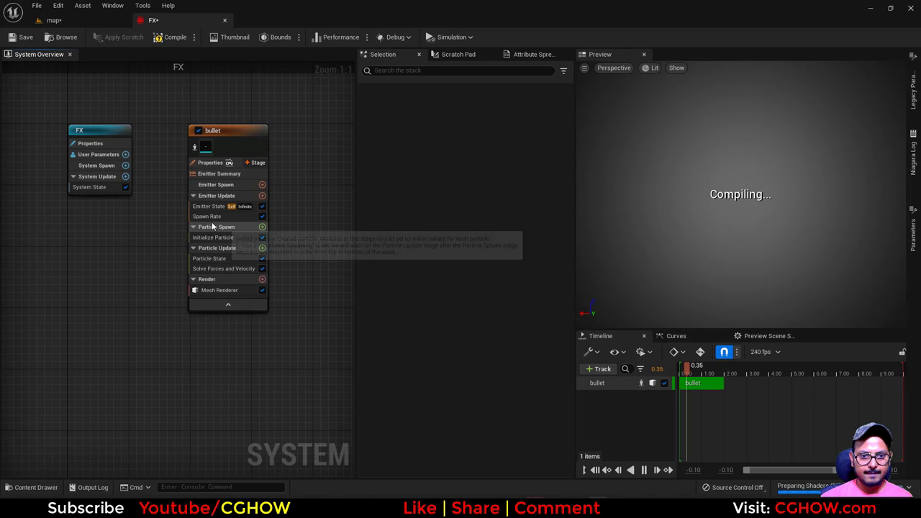
- Replace Spawn Rate with a Spawn Burst Instantaneous of one particle and set the Emitter State's loop behavior to Once
click(262, 196)
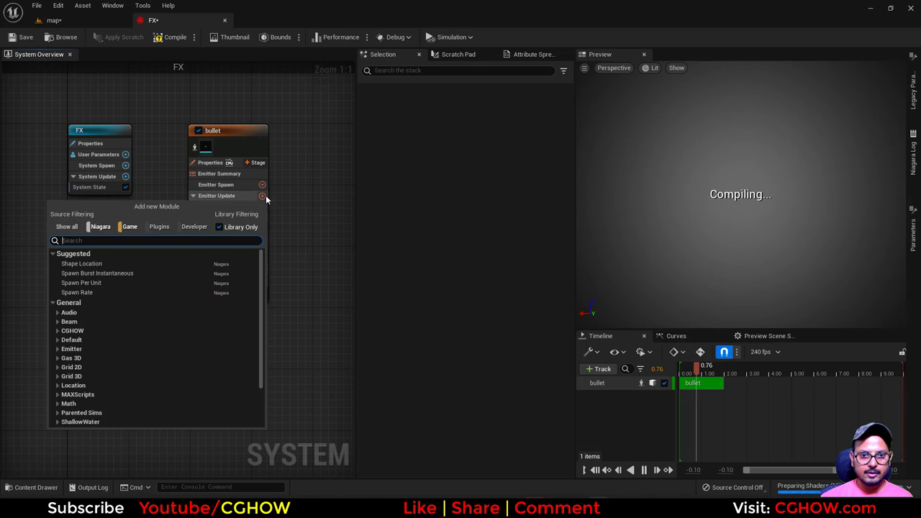
click(106, 271)
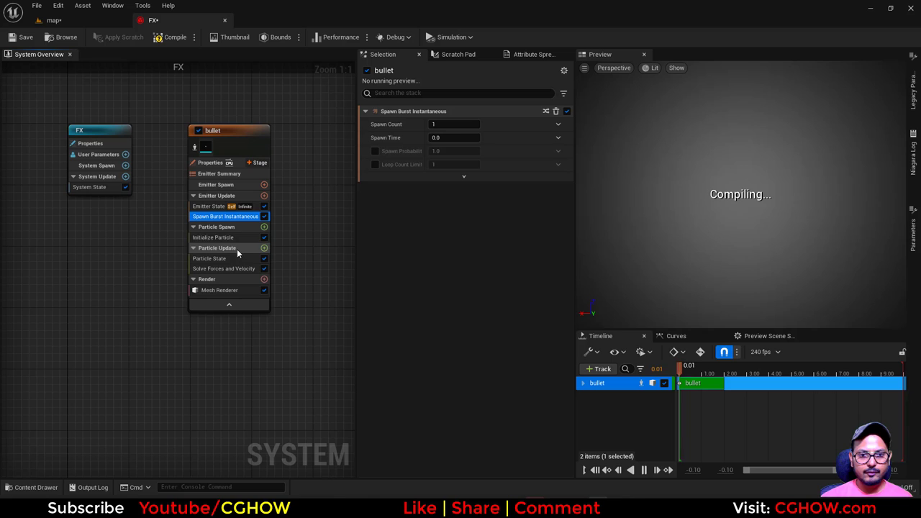
click(207, 206)
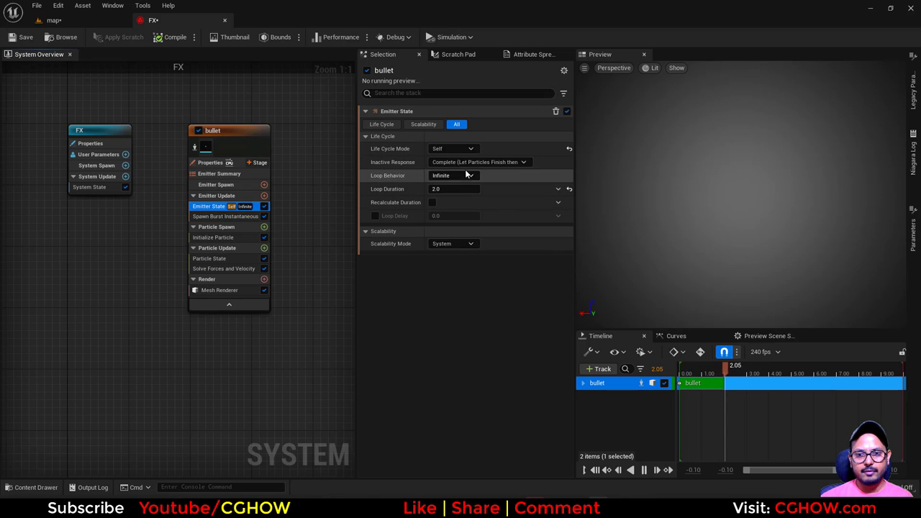
- Turn off killing particles when their lifetime elapses in the bullet emitter's Particle State module
click(208, 259)
click(432, 125)
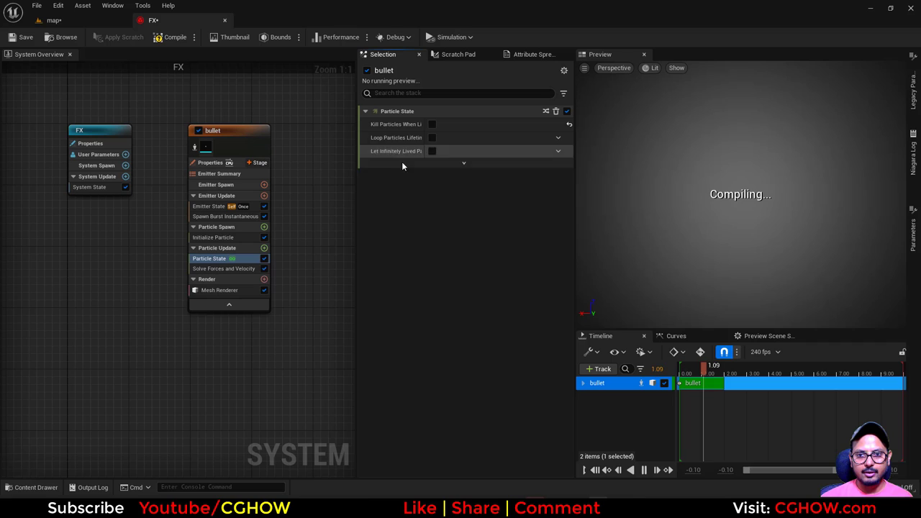
- Set both Sprite Size Mode and Mass Mode to Unset in the Initialize Particle module
click(213, 237)
click(454, 304)
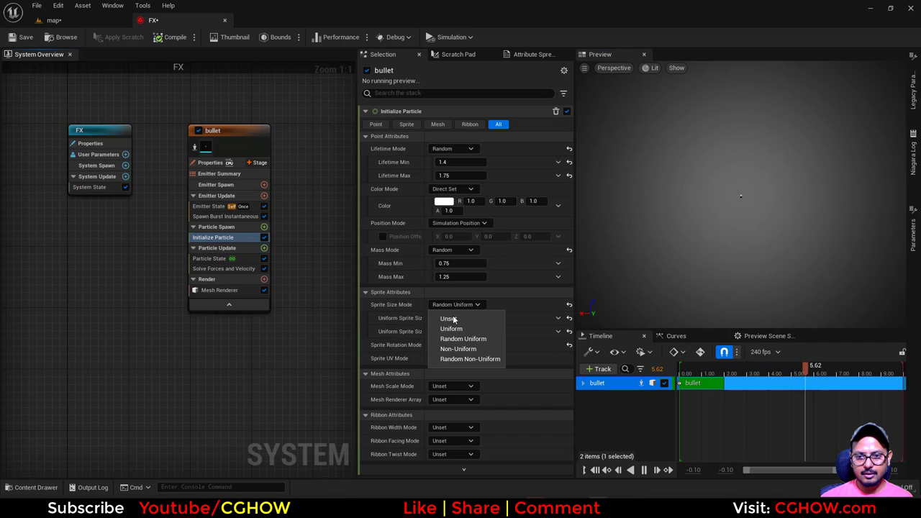
click(441, 317)
click(455, 250)
click(464, 264)
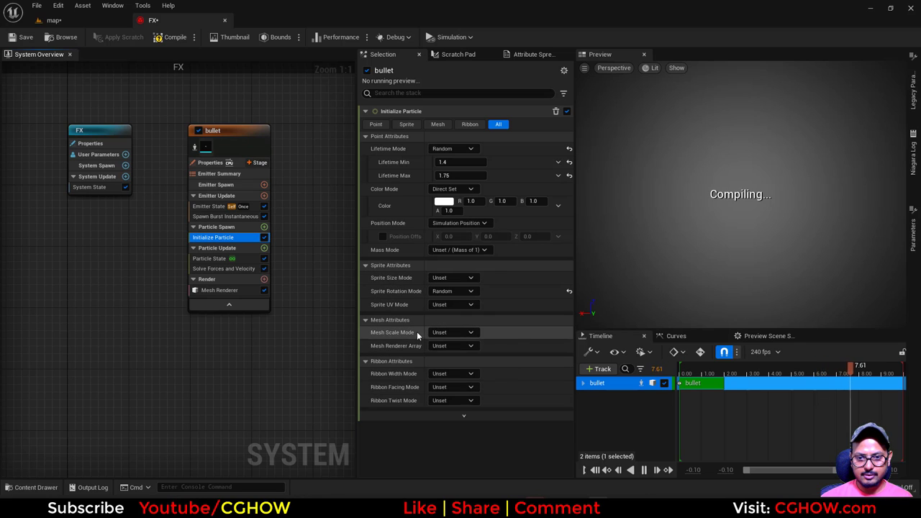
- Set Initialize Particle's Mesh Scale Mode to Uniform with a mesh uniform scale of 10.0
click(451, 332)
click(452, 358)
click(459, 346)
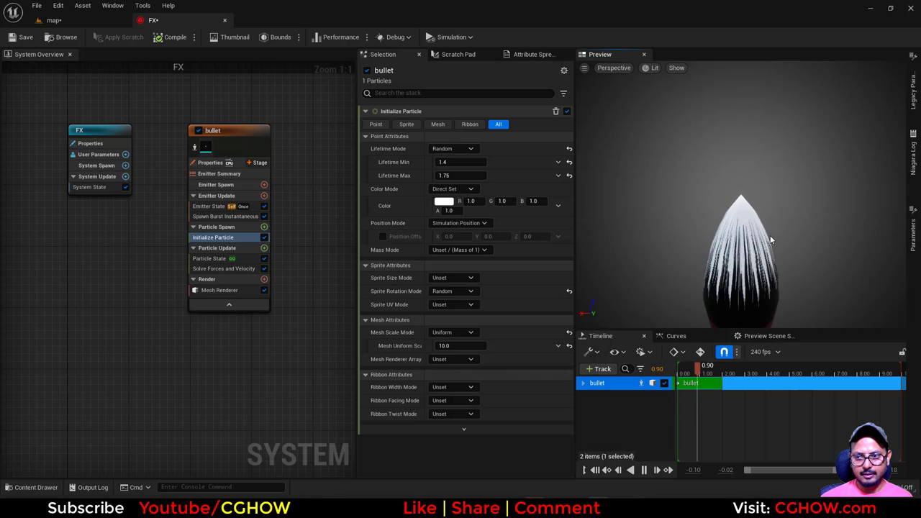
- Add an Initial Mesh Orientation module to Particle Spawn and set its orientation mode to None
click(264, 227)
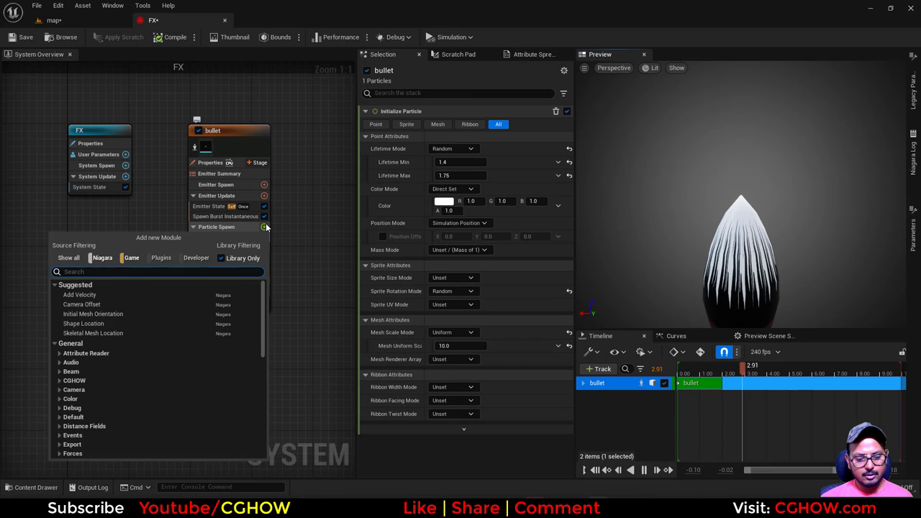
text(ini)
click(101, 293)
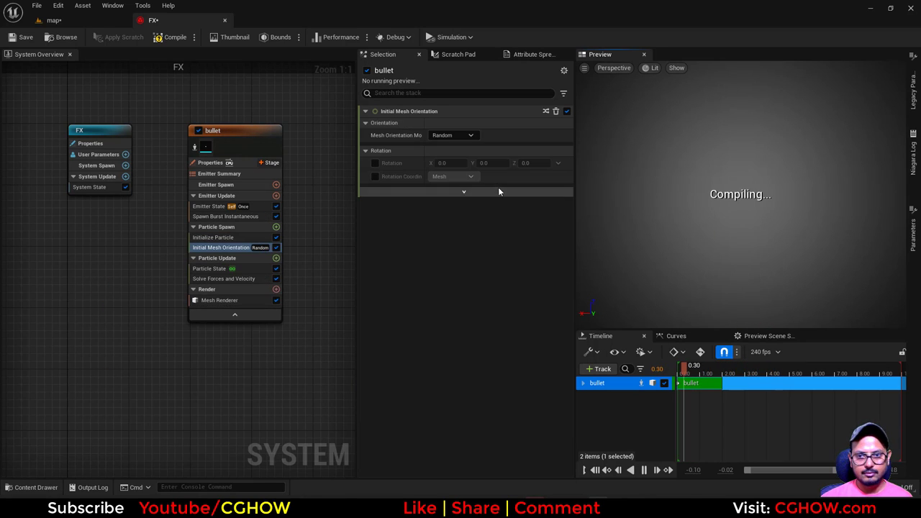
click(442, 136)
click(449, 149)
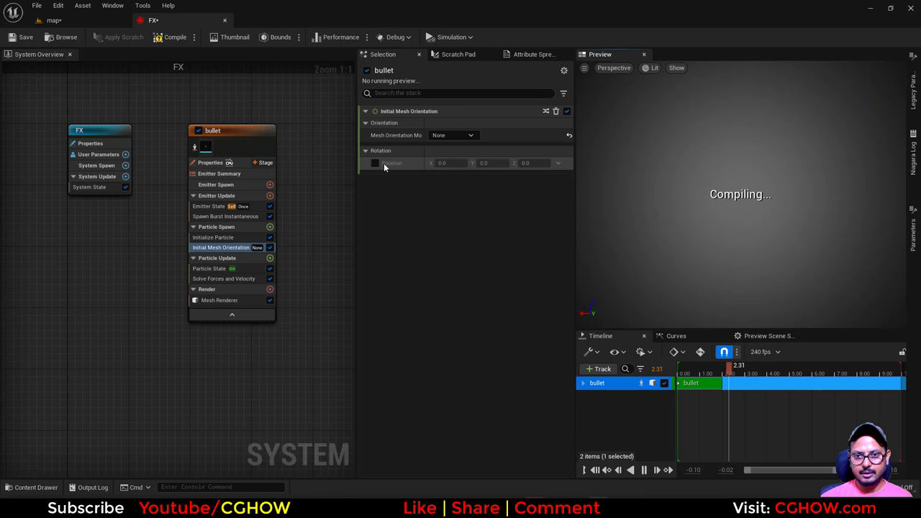
- Enable Rotation in Initial Mesh Orientation and set its X value to 0.25
click(374, 163)
click(450, 162)
text(0.25)
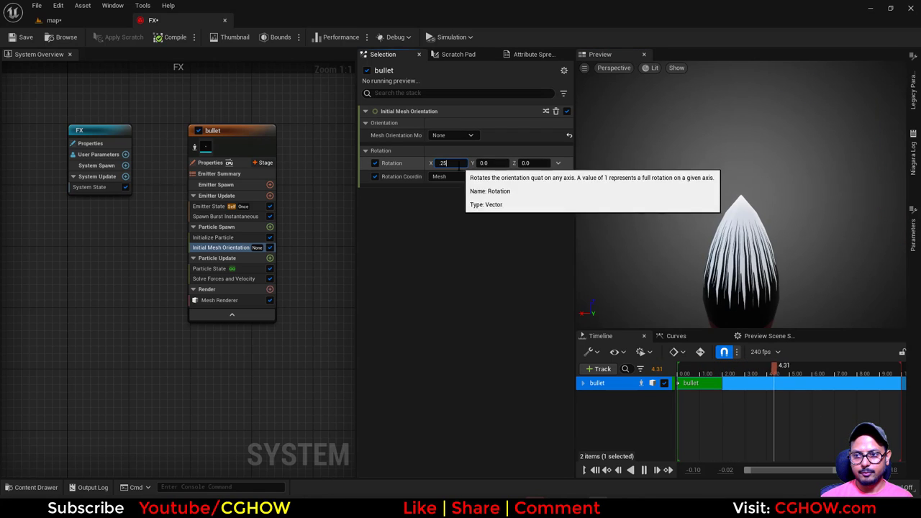
key(Return)
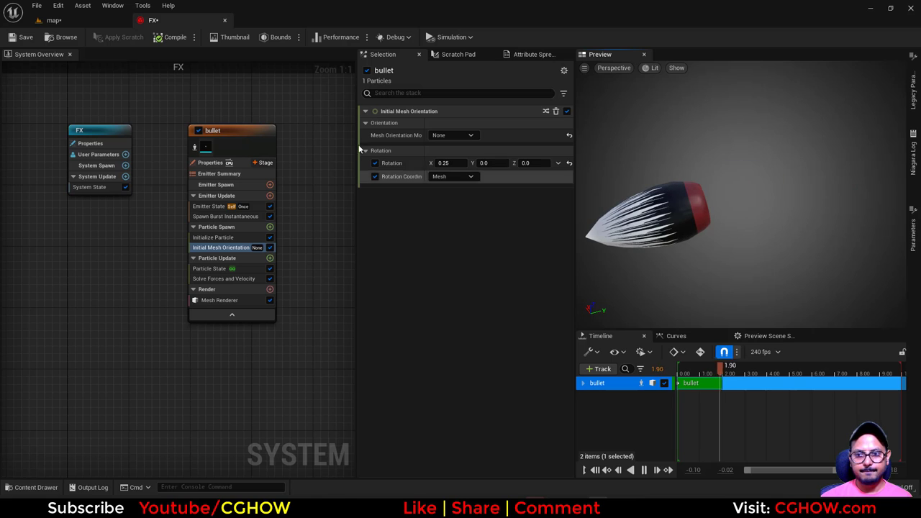
- Enable Local Space in the bullet emitter's properties
click(210, 162)
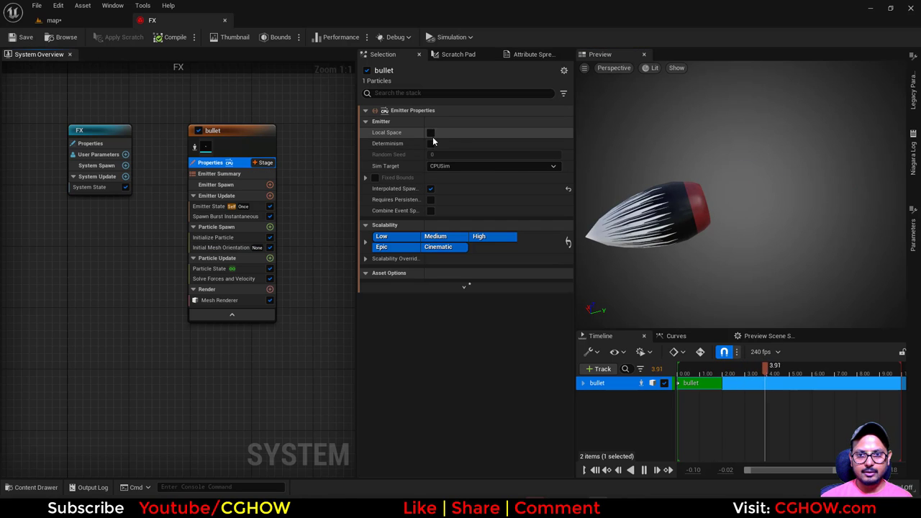
click(430, 133)
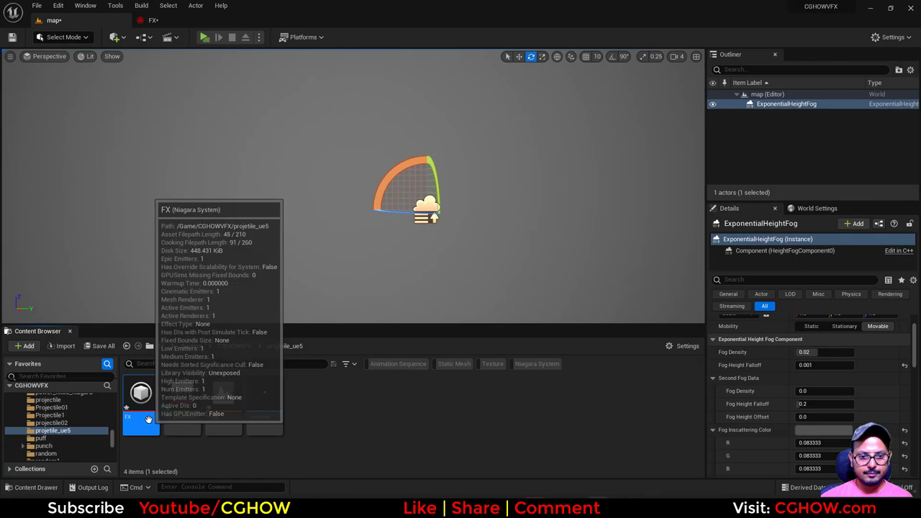
- Place the FX Niagara system at the origin of the map level and view it in Game View
drag(141, 400, 344, 257)
scroll(867, 369, up, 2)
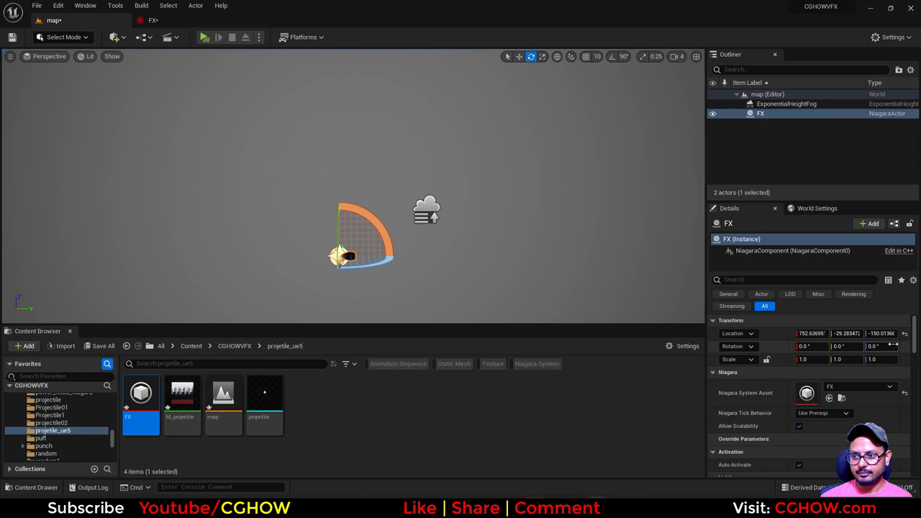
click(905, 333)
key(f)
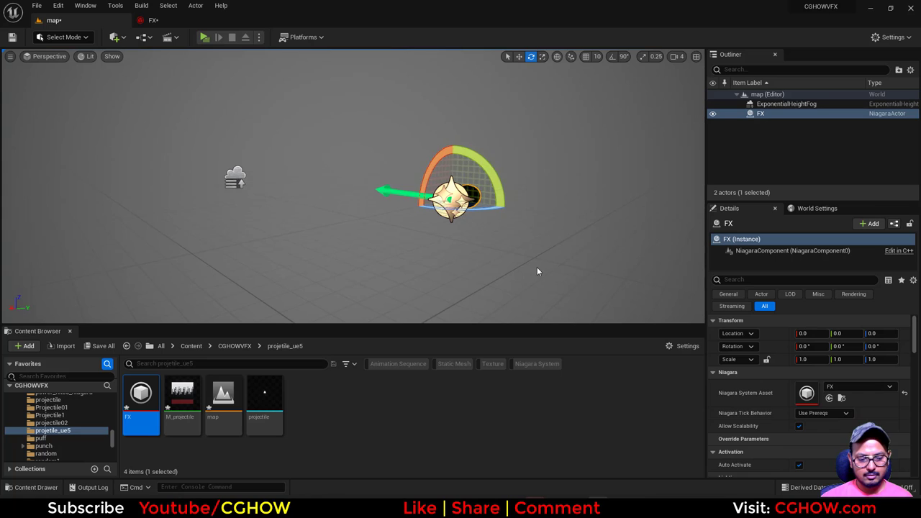
key(g)
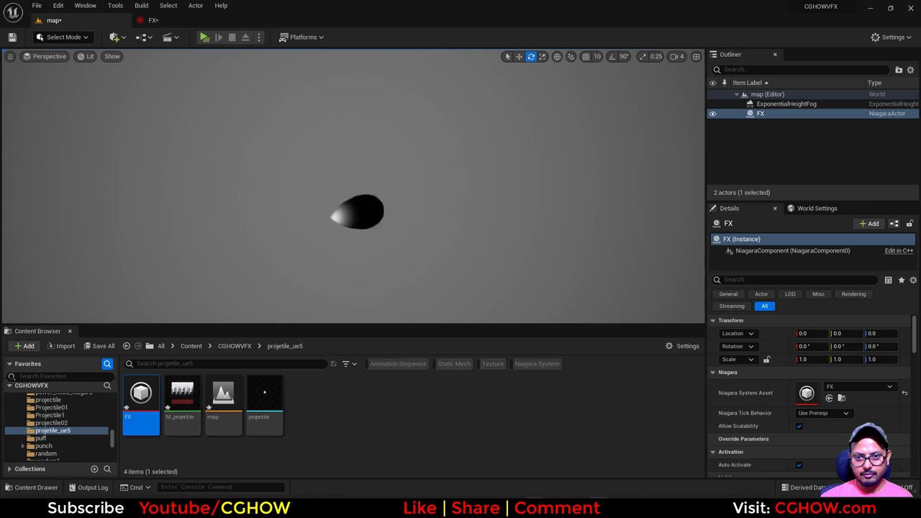
alt+drag(463, 264, 394, 258)
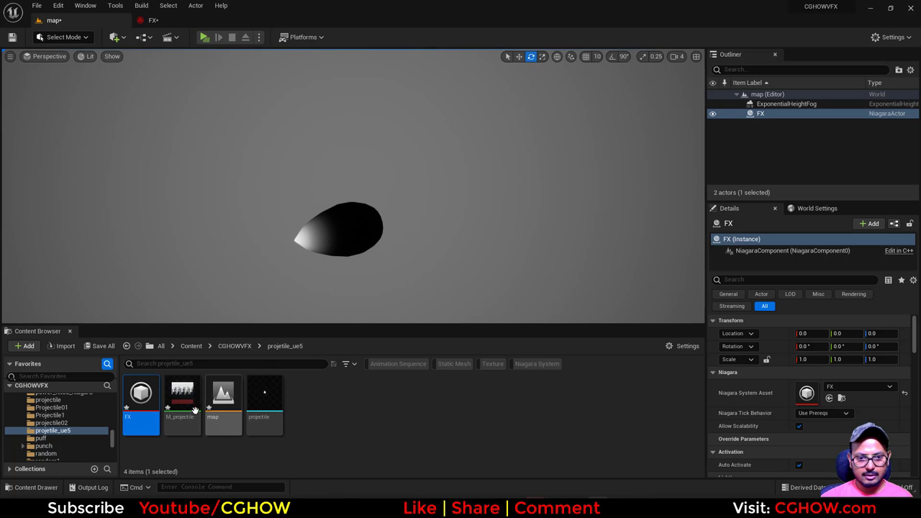
- Compare the projectile with its Niagara preview and add a Directional Light to the level to light it
click(154, 21)
drag(742, 232, 781, 225)
click(56, 20)
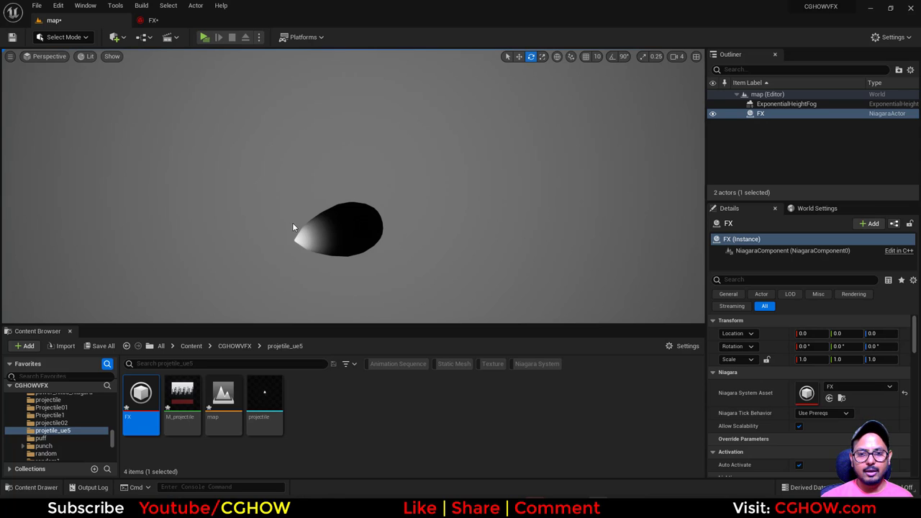
click(118, 36)
mouse_move(174, 129)
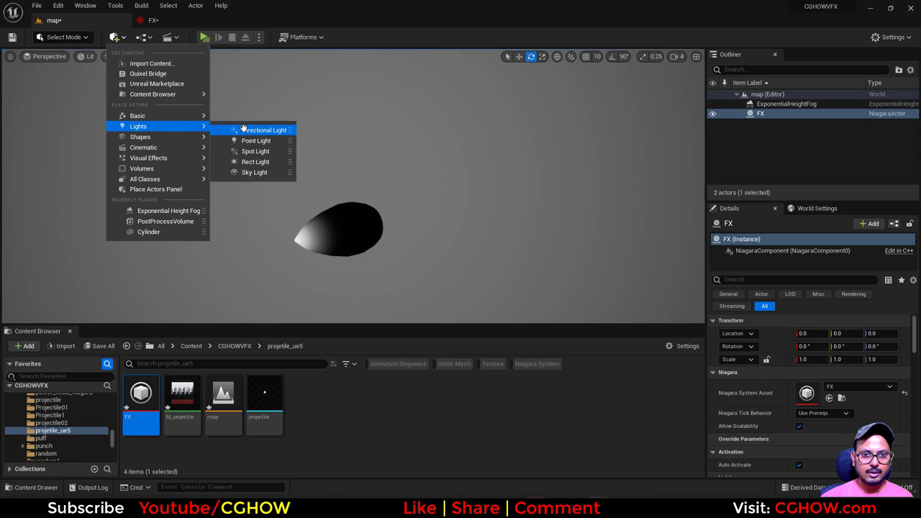
drag(272, 161, 231, 260)
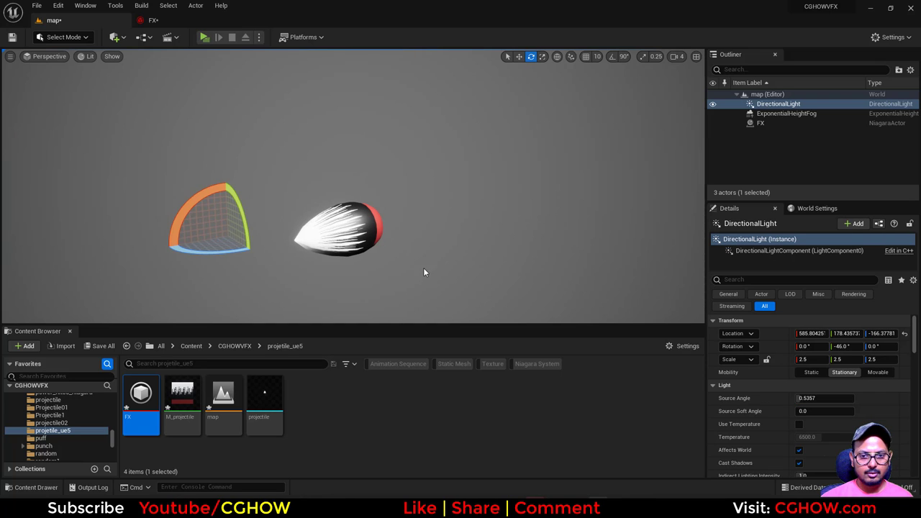
scroll(413, 273, down, 2)
alt+drag(379, 274, 379, 302)
middle_drag(378, 274, 398, 243)
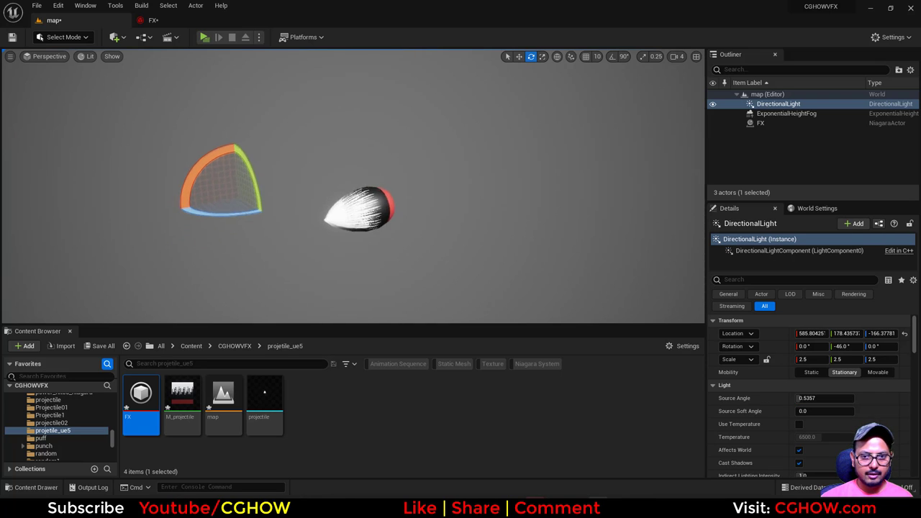
alt+drag(378, 274, 380, 282)
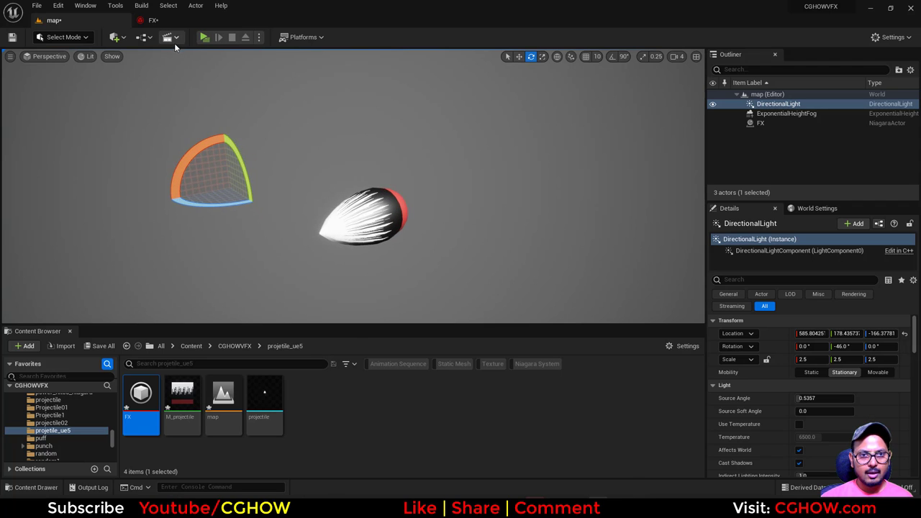
- Add an Update Mesh Orientation module to the bullet emitter's Particle Update stage in the FX system
click(158, 23)
click(270, 258)
text(upda)
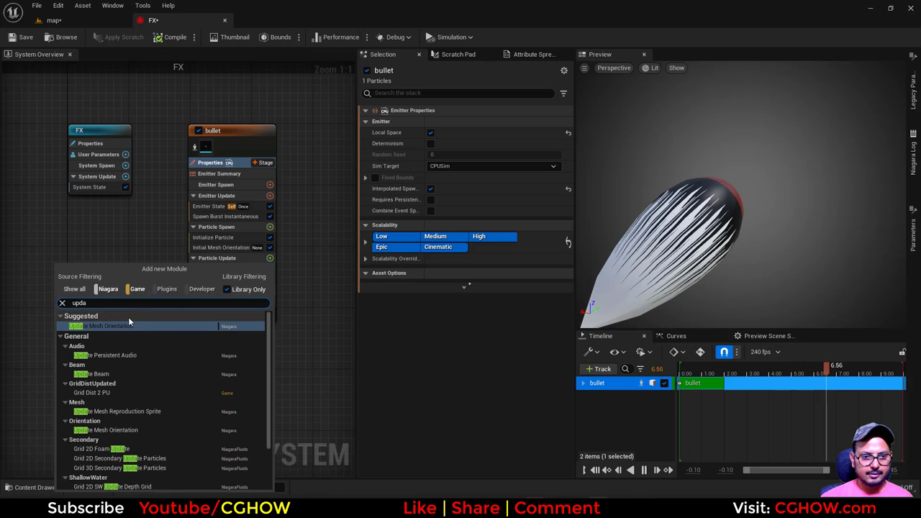
click(128, 325)
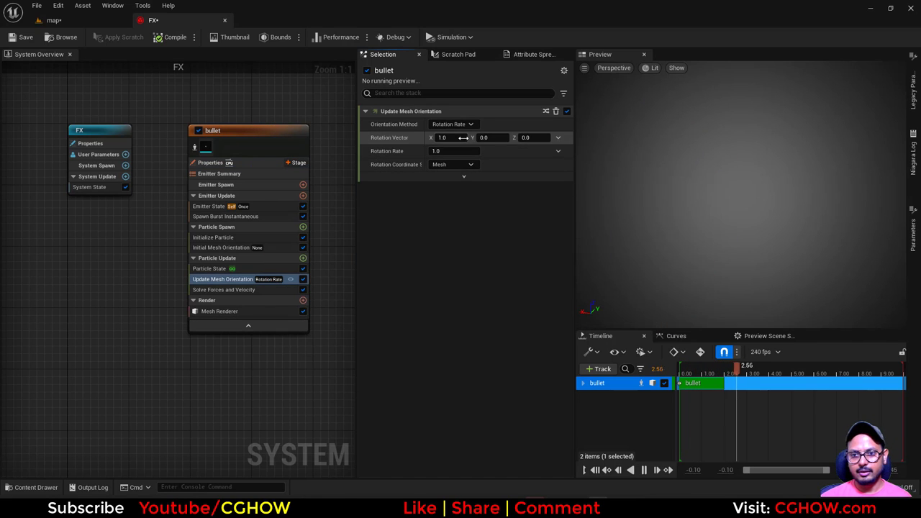
- Set Update Mesh Orientation's rotation vector to X 0, Y 0, Z 1 and check the projectile's rotation in the level
click(463, 138)
text(0)
key(Return)
click(494, 139)
text(1)
key(Return)
text(0)
key(Return)
click(535, 138)
text(1)
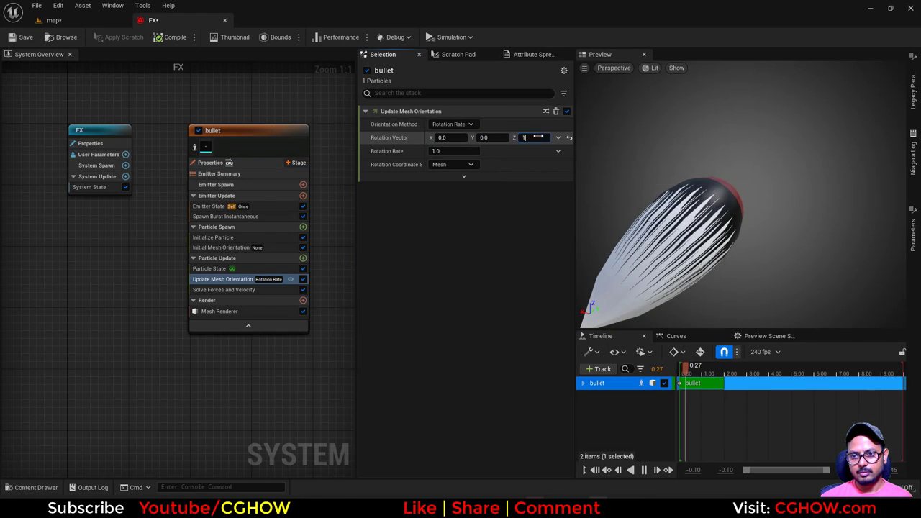
key(Return)
click(105, 21)
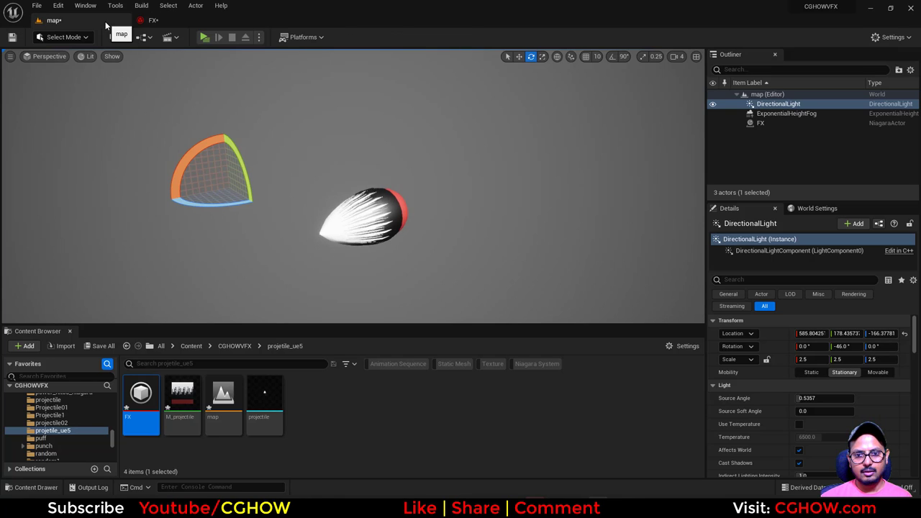
click(166, 21)
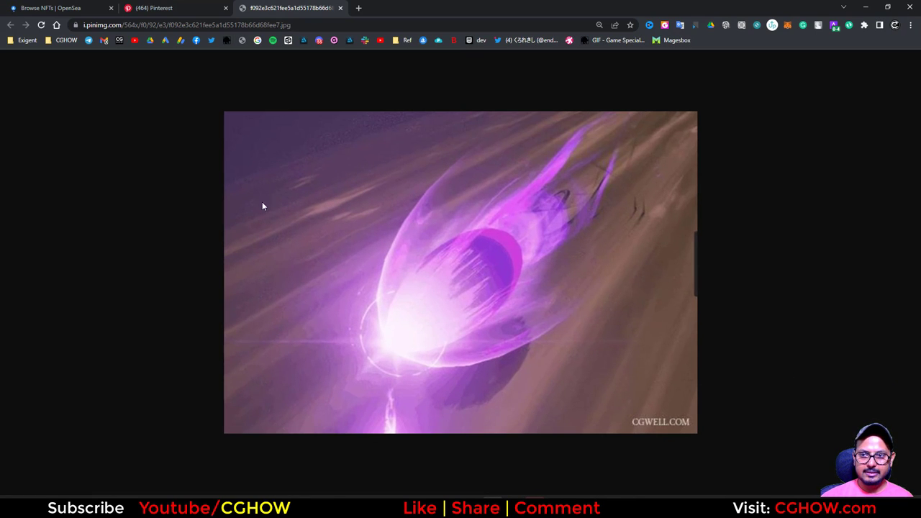
- Return to the map level and create a new material named m_bust in the projetile_ue5 folder
click(869, 9)
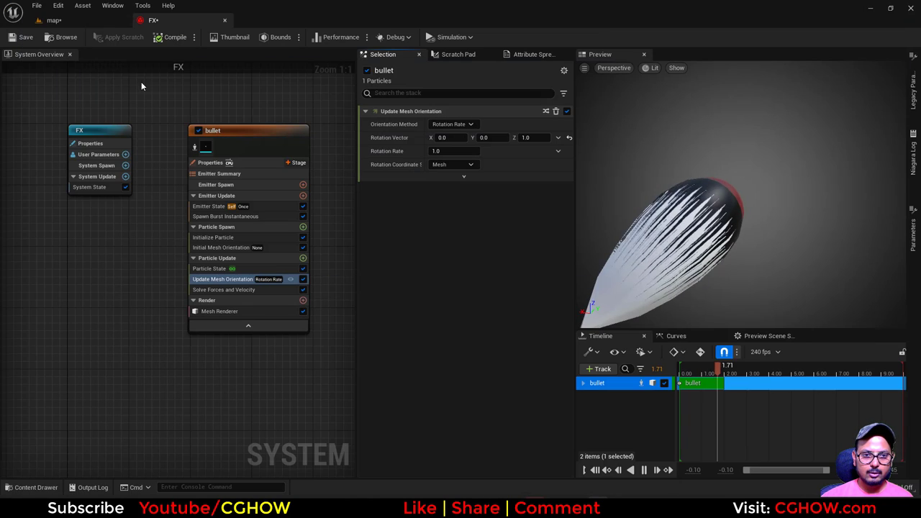
click(96, 16)
right_click(355, 413)
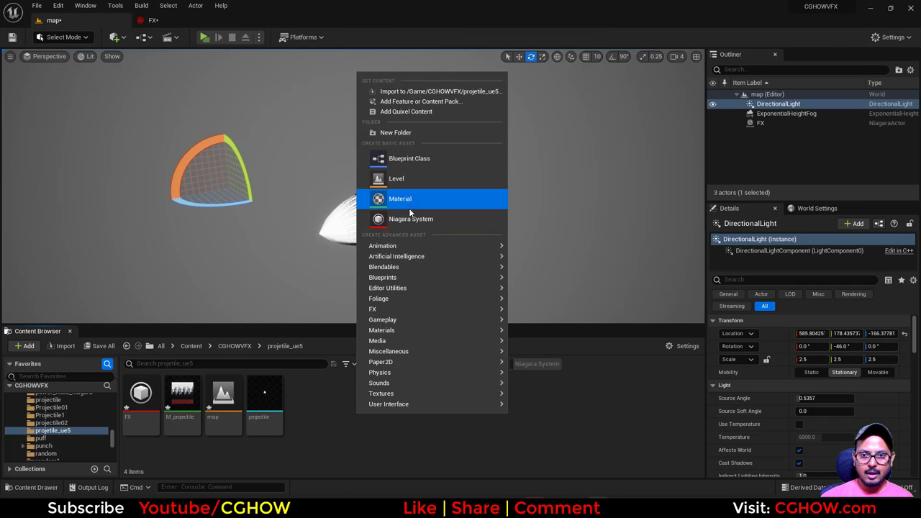
click(445, 199)
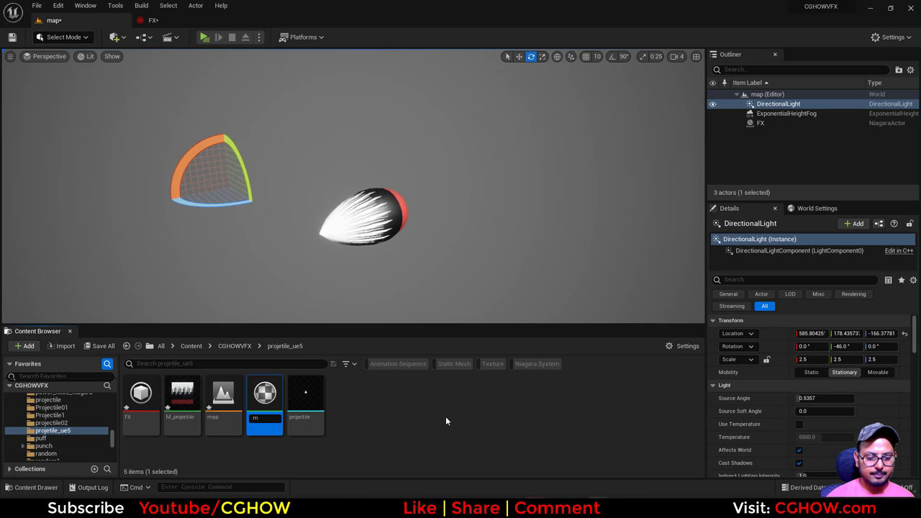
key(Return)
key(Return)
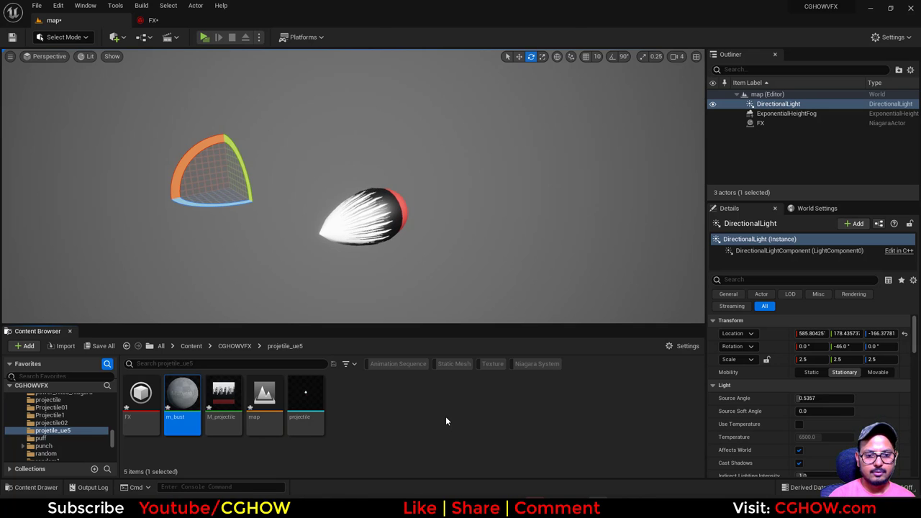
- Open the m_bust material and set it to Unlit shading, Two Sided and Translucent blend mode
right_drag(472, 247, 496, 245)
click(262, 289)
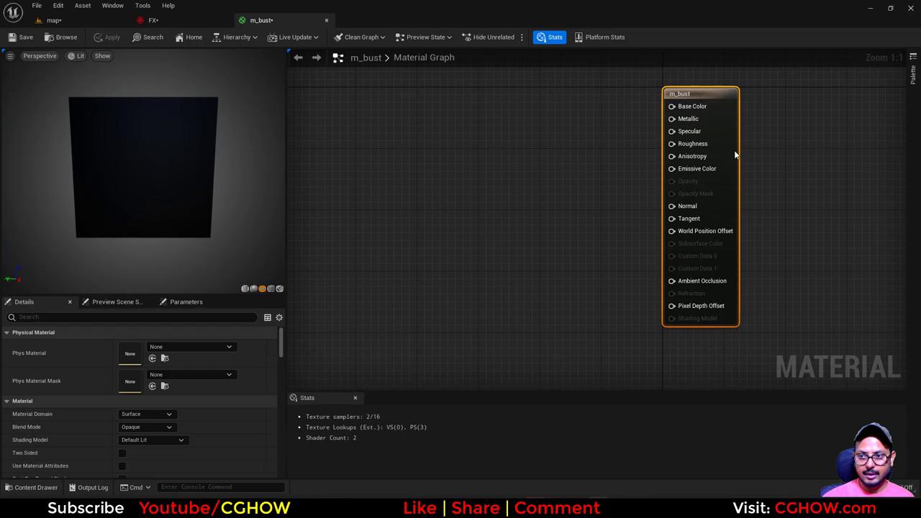
click(151, 440)
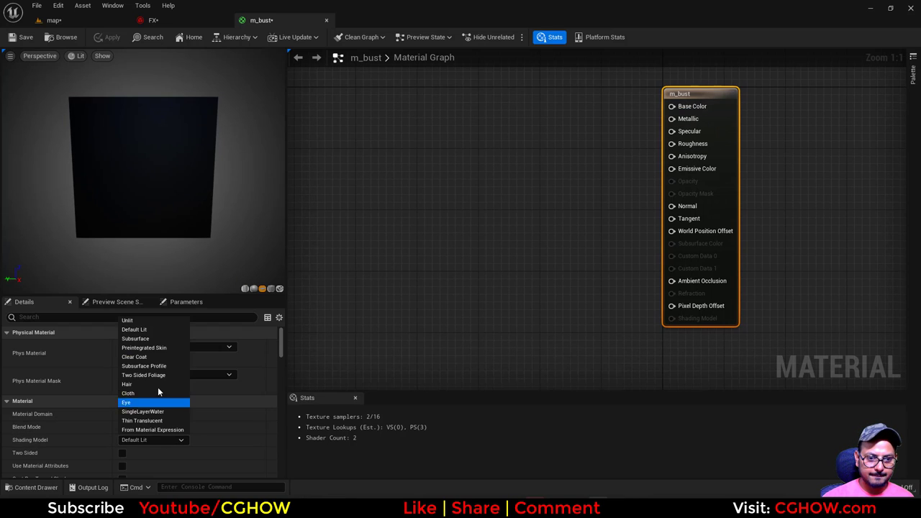
click(142, 320)
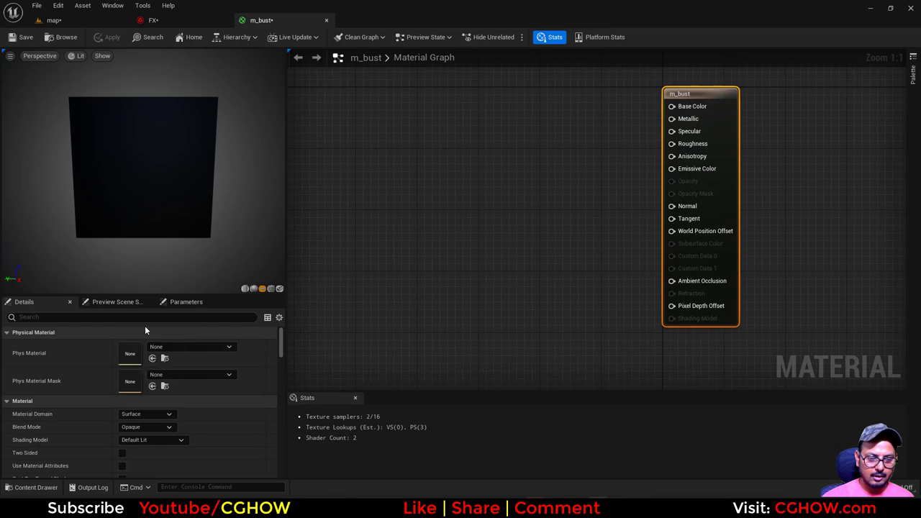
click(122, 453)
click(154, 427)
click(151, 380)
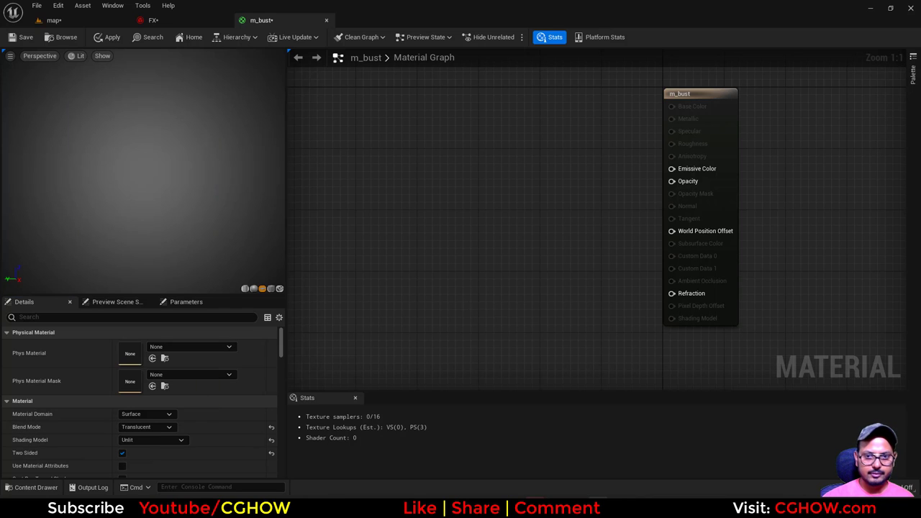
- Add a Texture Coordinate node to the m_bust graph and place it well before the material's output node
right_drag(440, 342, 446, 368)
right_drag(417, 231, 400, 224)
click(363, 191)
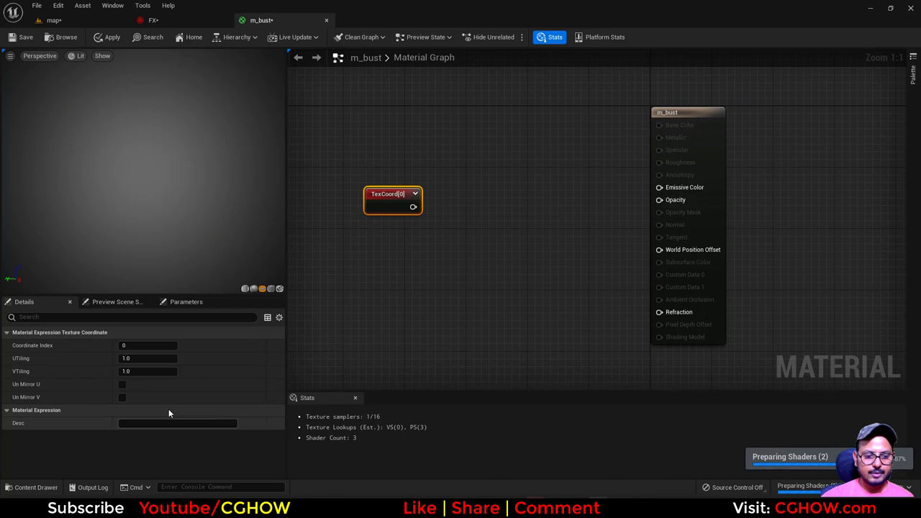
drag(360, 196, 315, 187)
- Add a Texture Sample node and assign the noise_blur texture to it
right_drag(339, 240, 402, 248)
key(t)
click(425, 234)
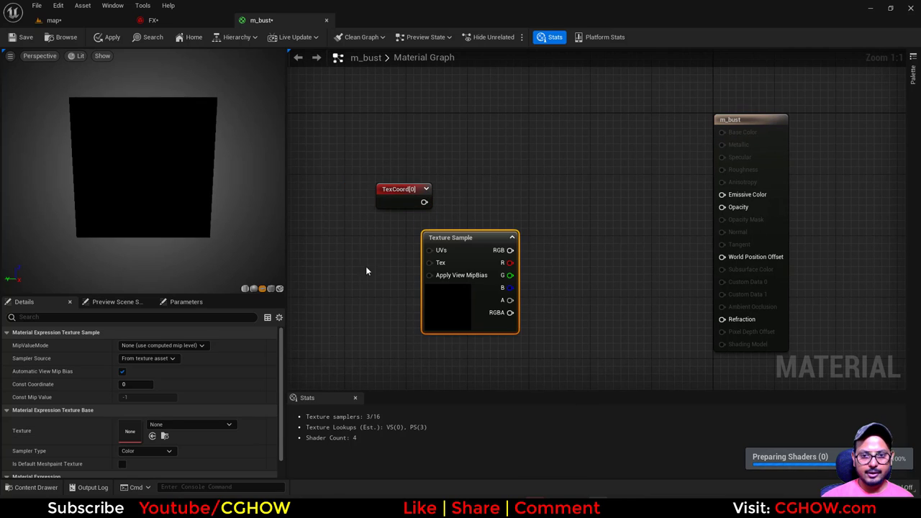
click(172, 425)
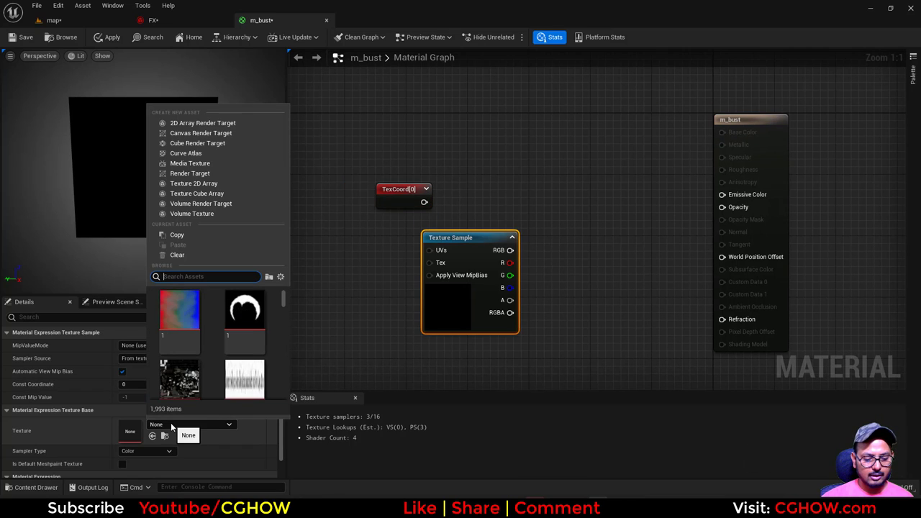
text(blu)
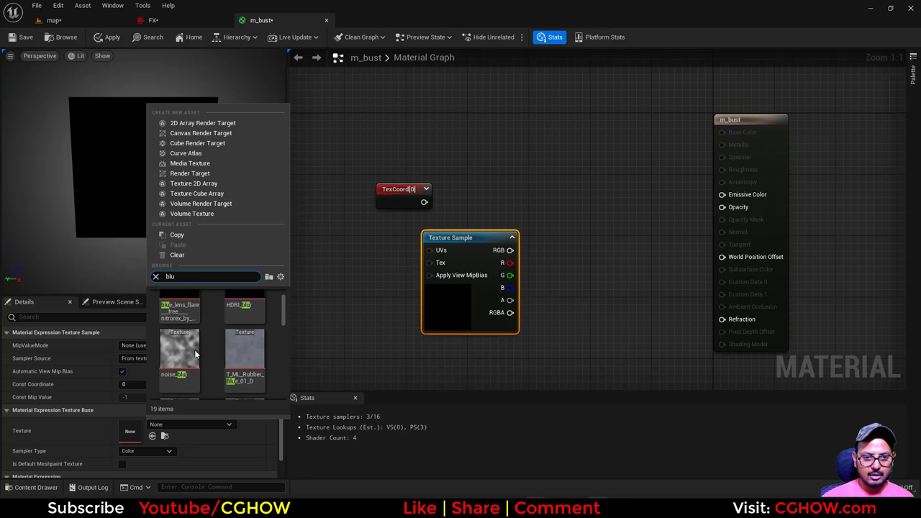
click(195, 354)
key(Home)
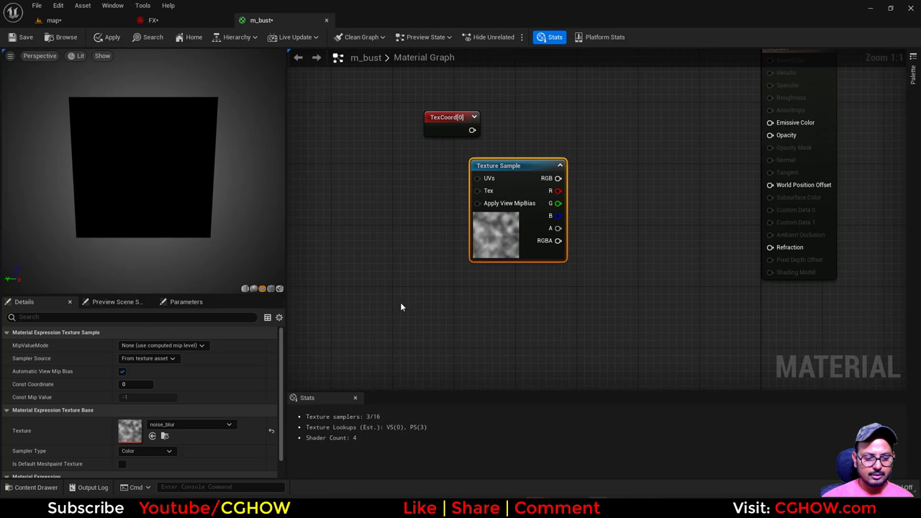
- Add a second Texture Sample node and assign the T_Noise_Aura_Blur_01 texture to it
click(402, 307)
click(199, 423)
text(a)
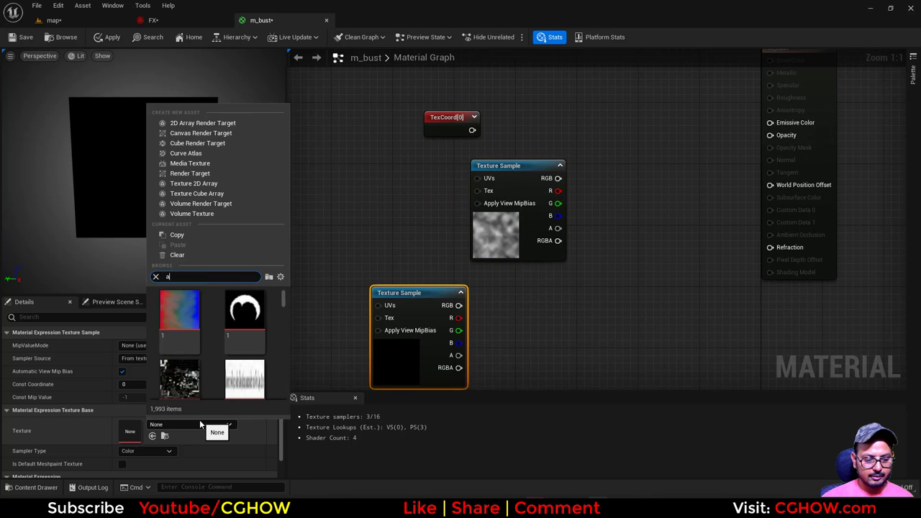
text(ura)
scroll(255, 360, down, 2)
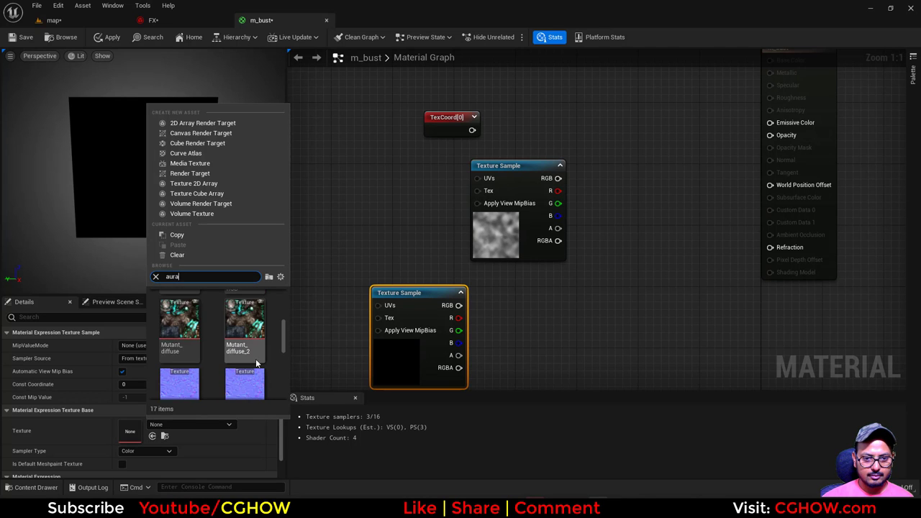
scroll(255, 364, down, 3)
click(252, 364)
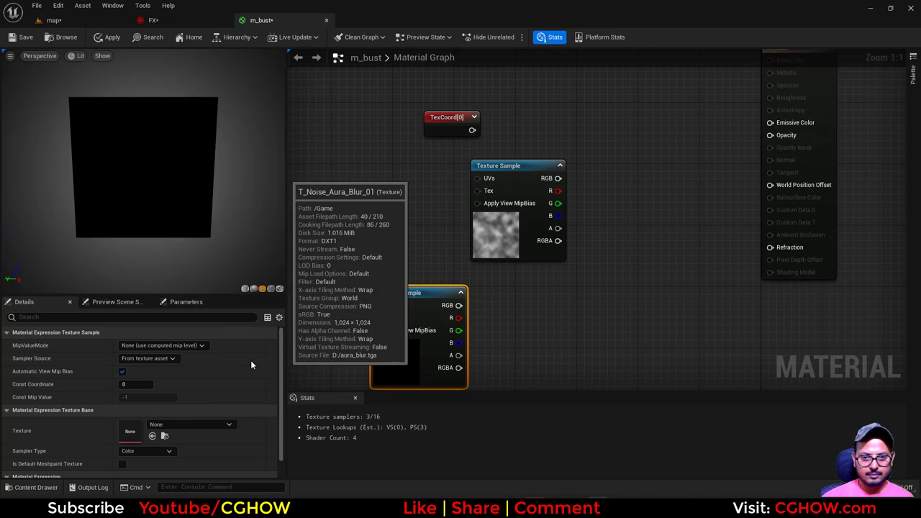
- Line up the noise_blur sample above the aura sample and move the TexCoord node farther back in the graph
right_drag(537, 283, 514, 326)
drag(470, 269, 369, 275)
right_drag(431, 229, 482, 205)
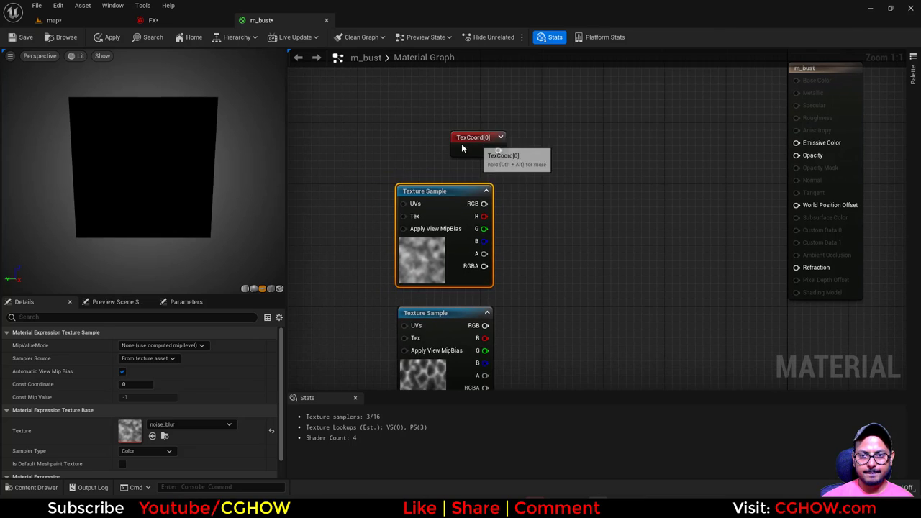
drag(462, 144, 269, 190)
right_drag(704, 249, 654, 243)
right_drag(436, 242, 388, 226)
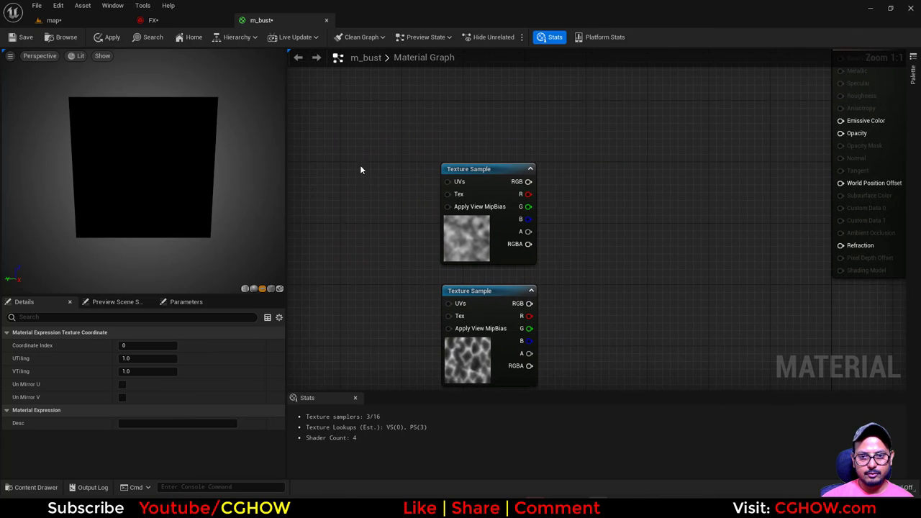
- Add a Panner feeding the noise_blur sample's UVs and connect that sample's red channel to Emissive Color
click(360, 169)
drag(455, 184, 455, 185)
right_drag(555, 193, 461, 236)
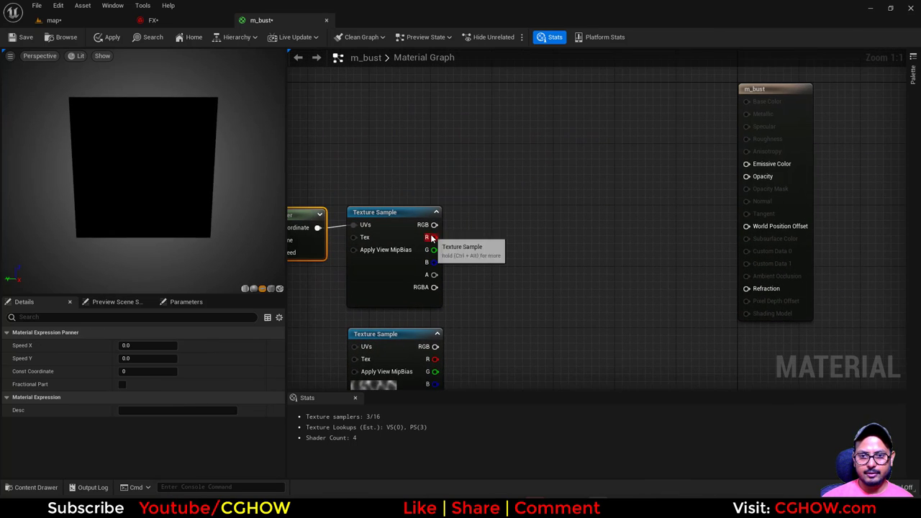
drag(434, 237, 772, 211)
right_drag(295, 261, 354, 228)
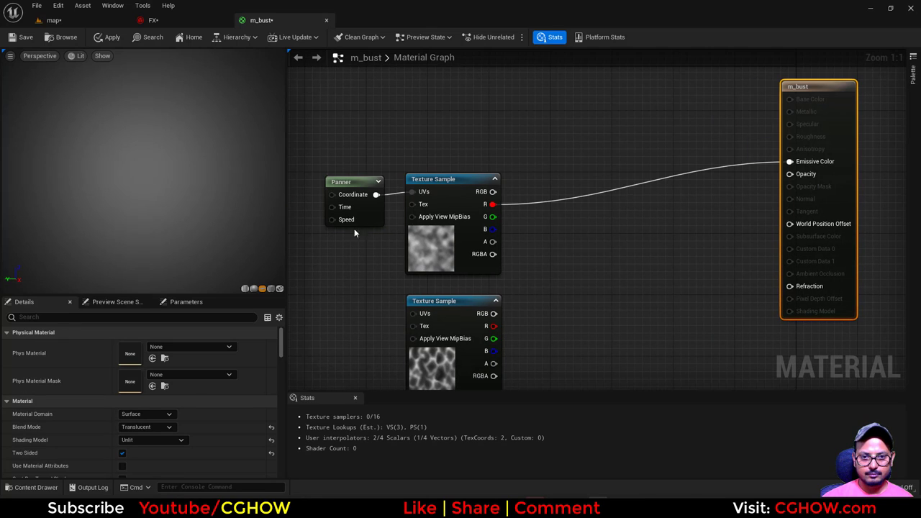
- Set the noise_blur Panner's Speed X to 0 and Speed Y to 0.5
click(361, 211)
drag(154, 347, 161, 348)
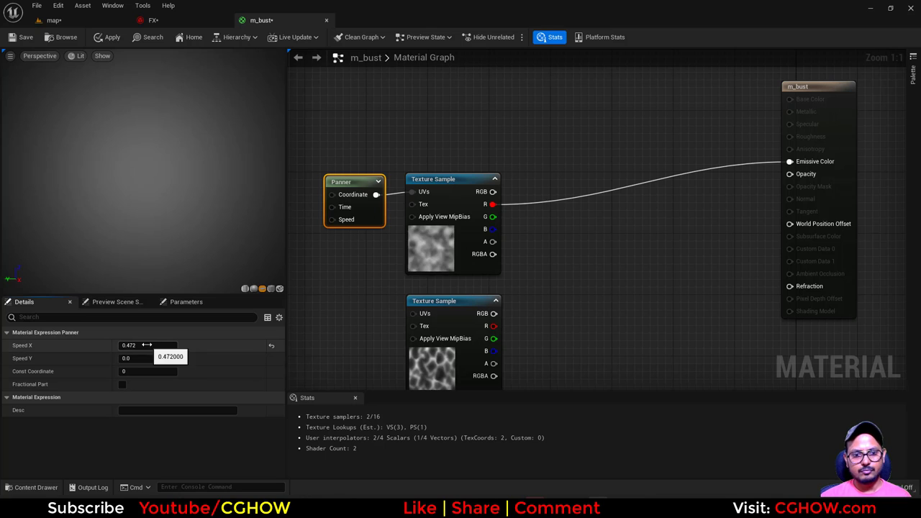
click(146, 344)
text(0)
key(Return)
text(0.1)
key(Return)
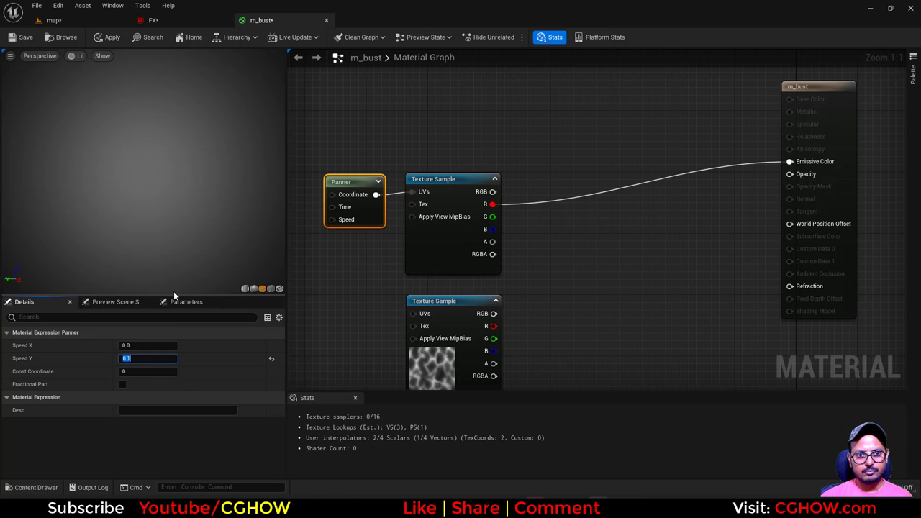
text(0.5)
key(Return)
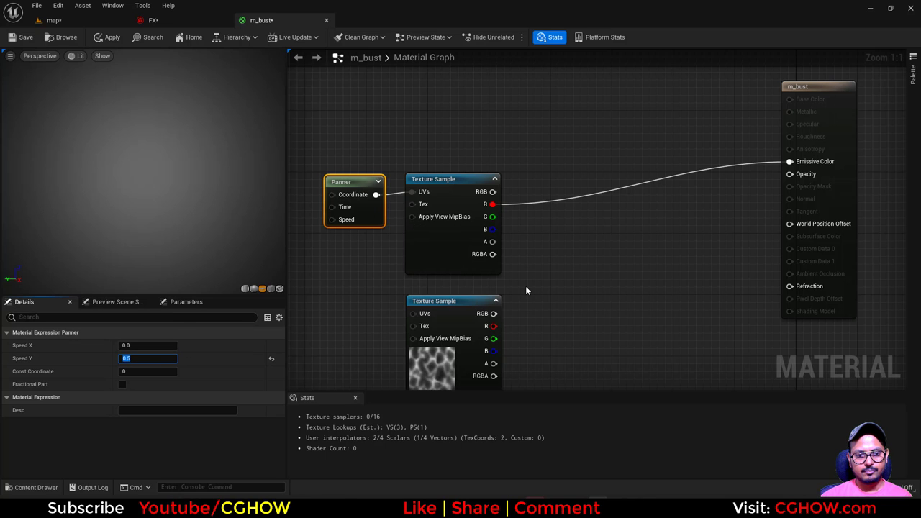
- Duplicate the Panner, connect the copy to the aura sample's UVs and set its Speed Y to 1
right_drag(539, 311, 546, 267)
drag(382, 150, 419, 148)
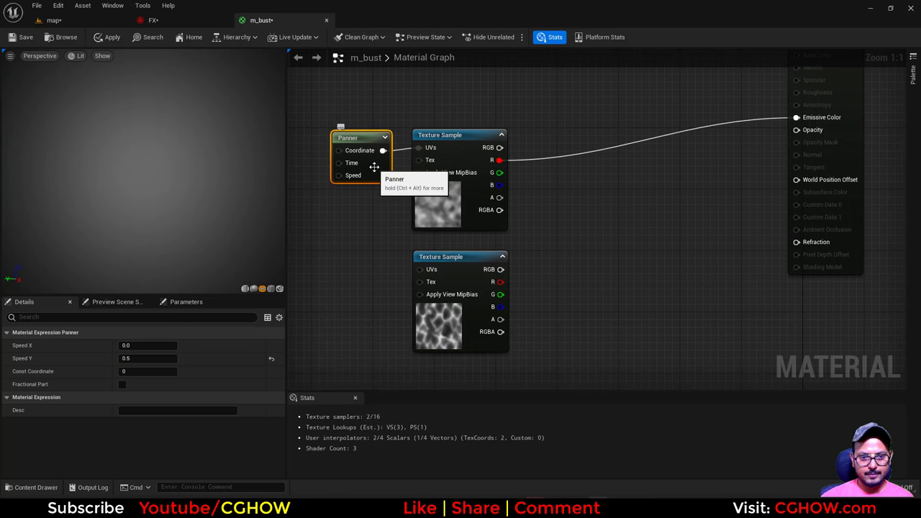
key(ctrl+d)
drag(385, 286, 419, 269)
click(148, 359)
text(1)
- Combine both samples' red channels with an Add node and connect the sum to Emissive Color
right_drag(549, 260, 543, 313)
click(533, 279)
key(a)
click(533, 257)
drag(487, 335, 541, 287)
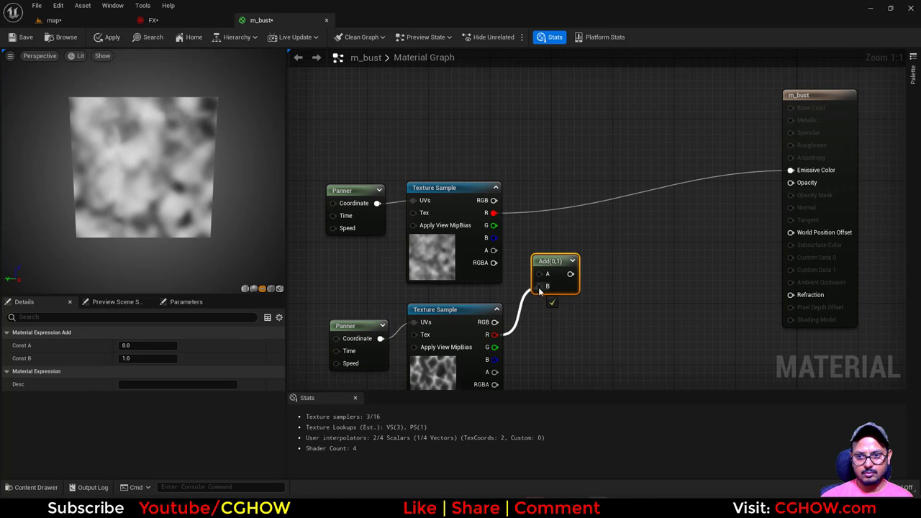
drag(493, 213, 791, 171)
- Reposition the aura sample's Panner slightly and set its Speed Y to 0.8
right_drag(424, 355, 453, 314)
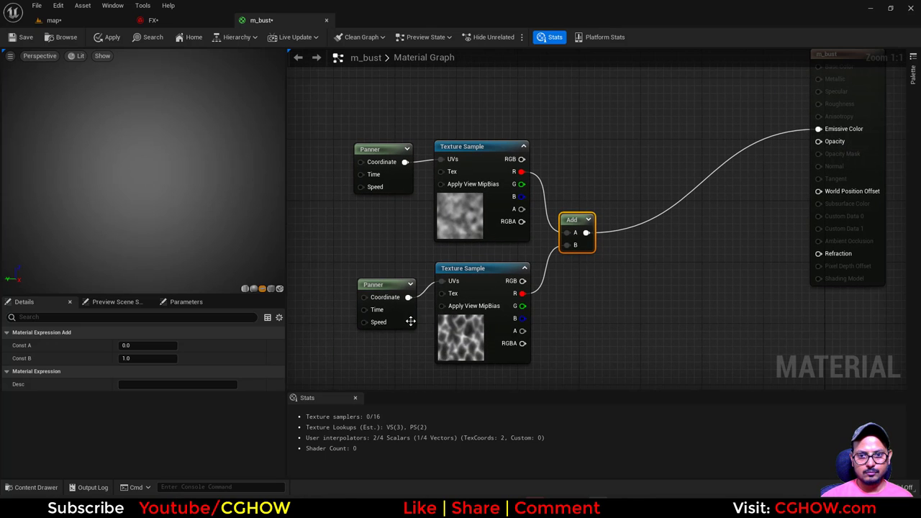
drag(405, 312, 405, 305)
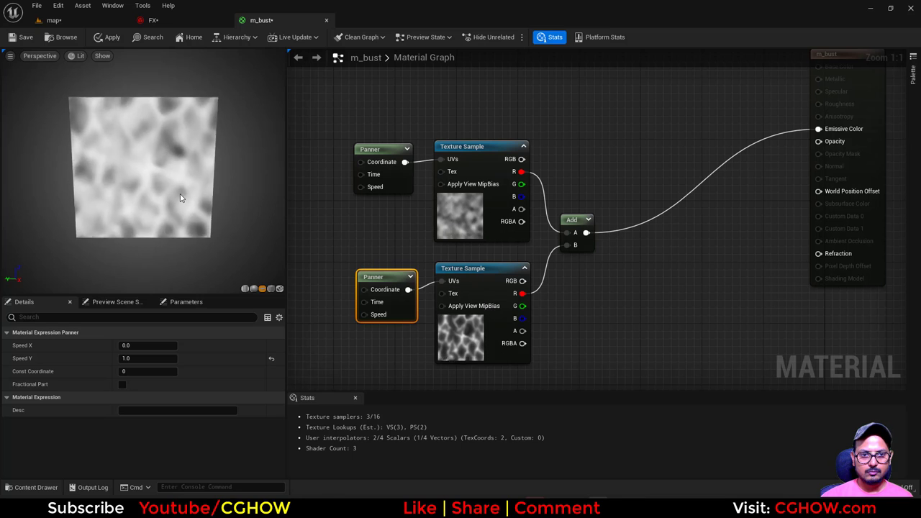
click(166, 357)
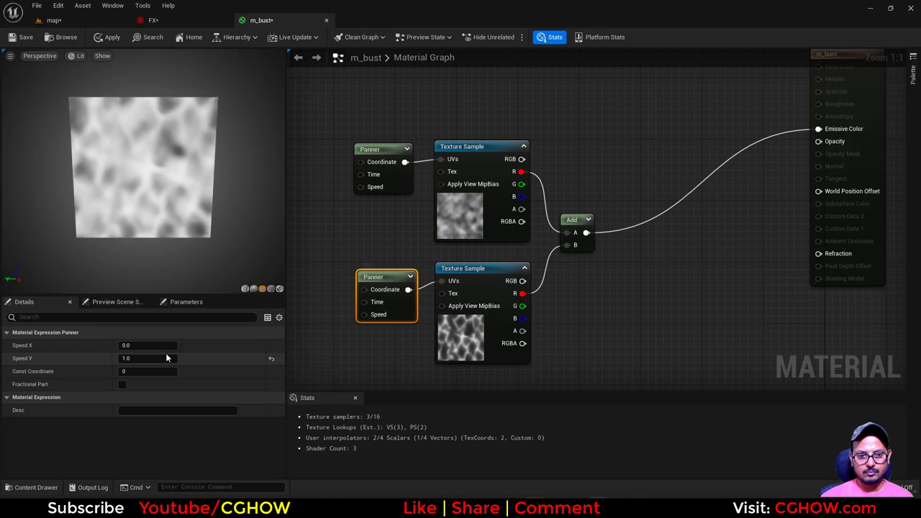
text(0.8)
key(Return)
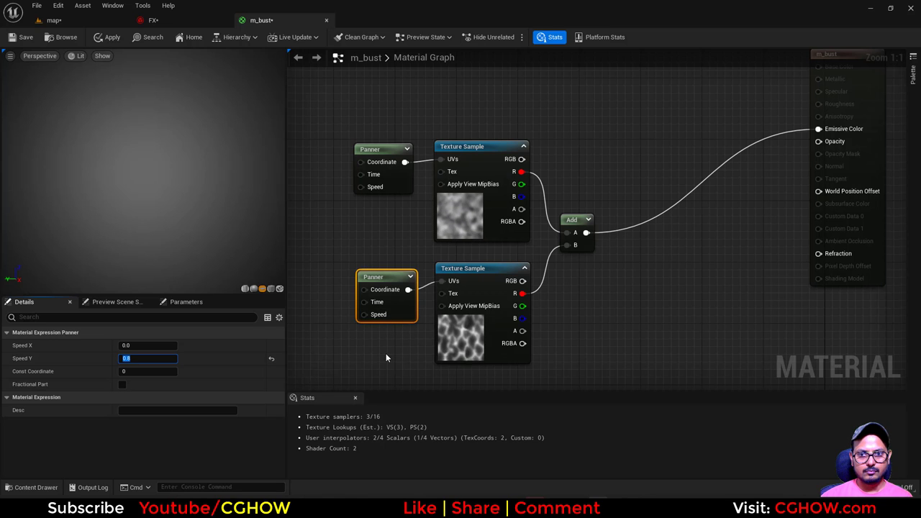
- Multiply the TexCoord output with a Multiply node and feed the result into both Panners' Coordinate inputs
right_drag(388, 347, 489, 312)
right_drag(401, 225, 399, 251)
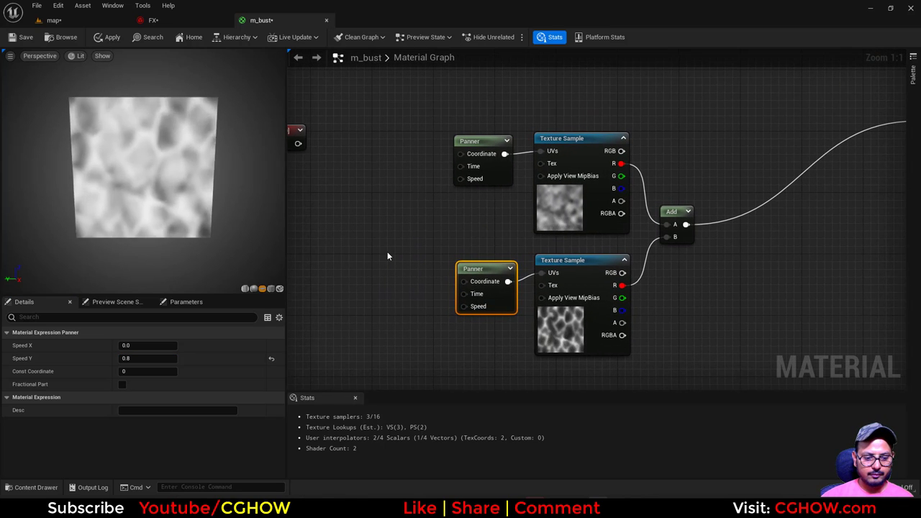
right_drag(791, 284, 684, 317)
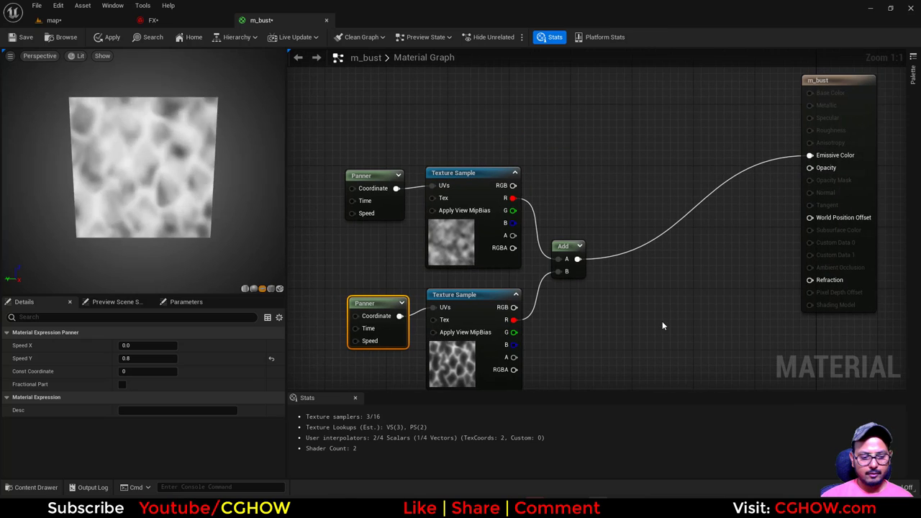
right_drag(380, 277, 557, 271)
drag(340, 167, 340, 236)
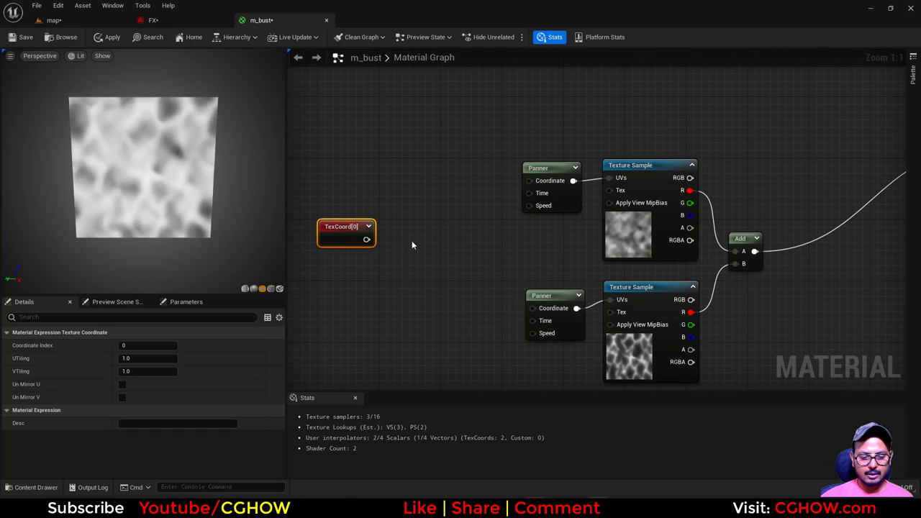
click(398, 220)
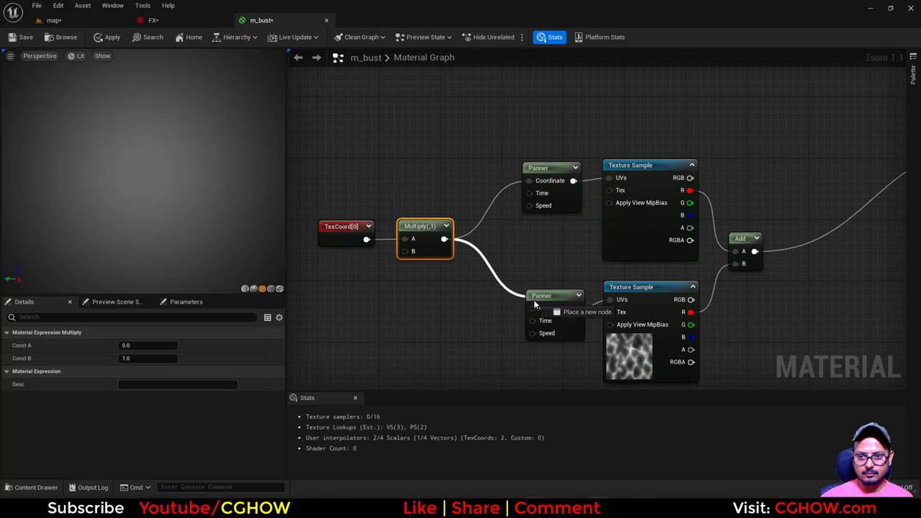
- Add a Power node after the Add node and connect its output to Emissive Color
right_drag(696, 288, 652, 271)
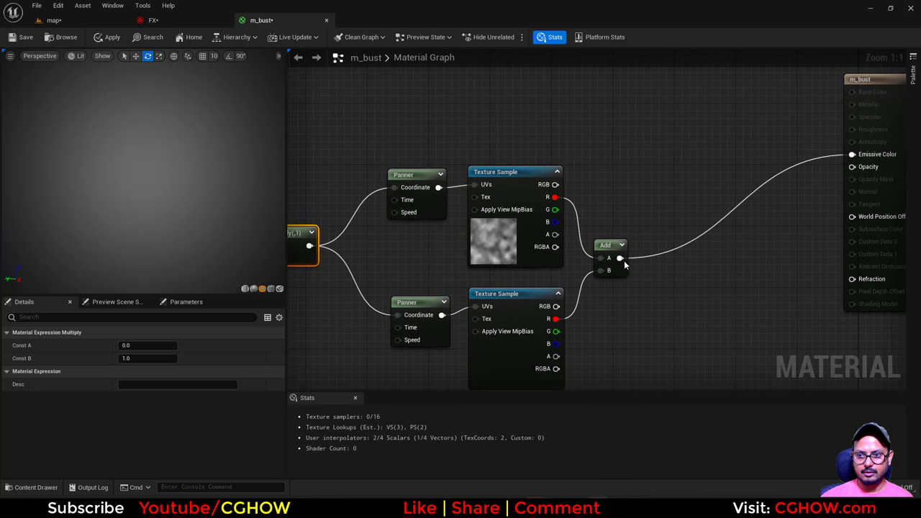
click(624, 260)
drag(692, 259, 871, 158)
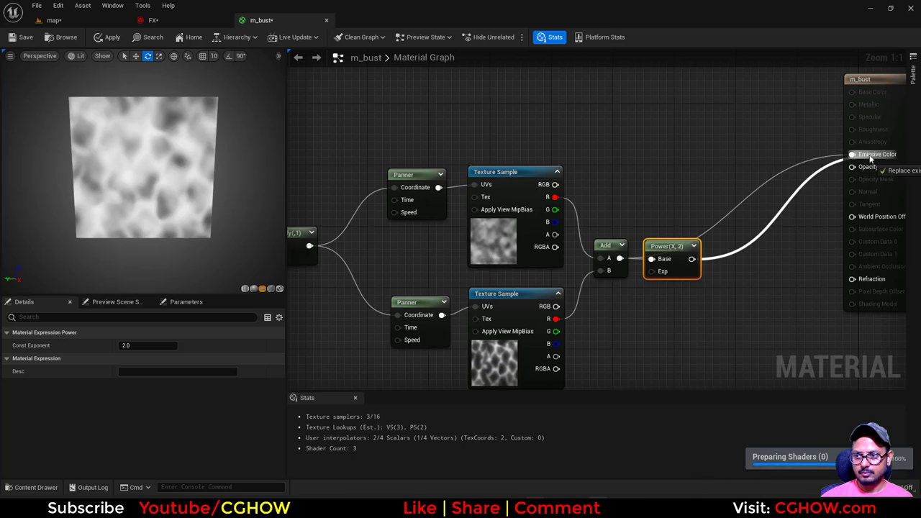
- Add a Dynamic Parameter node to the material graph and place it below the TexCoord node
right_drag(634, 353, 670, 297)
right_click(398, 292)
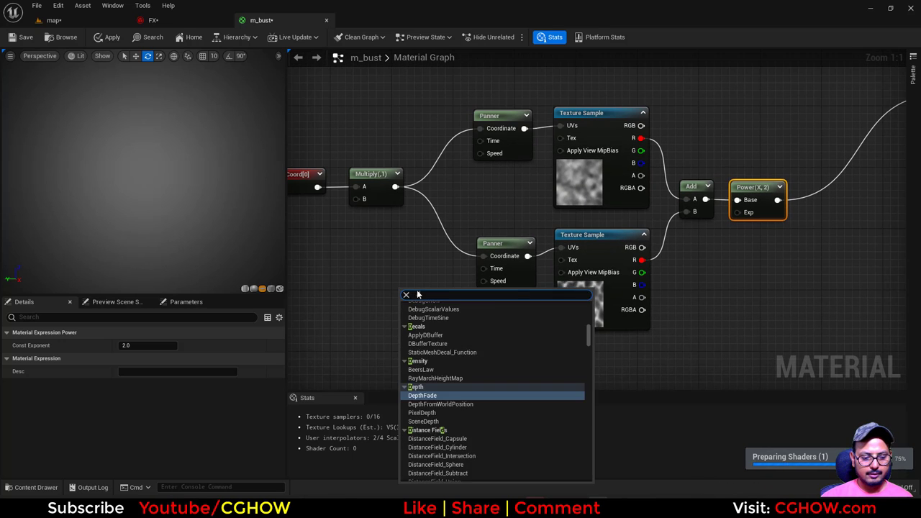
text(dyn)
click(440, 338)
drag(437, 327, 348, 293)
drag(350, 203, 393, 278)
right_drag(345, 324, 439, 326)
drag(404, 321, 392, 339)
drag(381, 291, 380, 315)
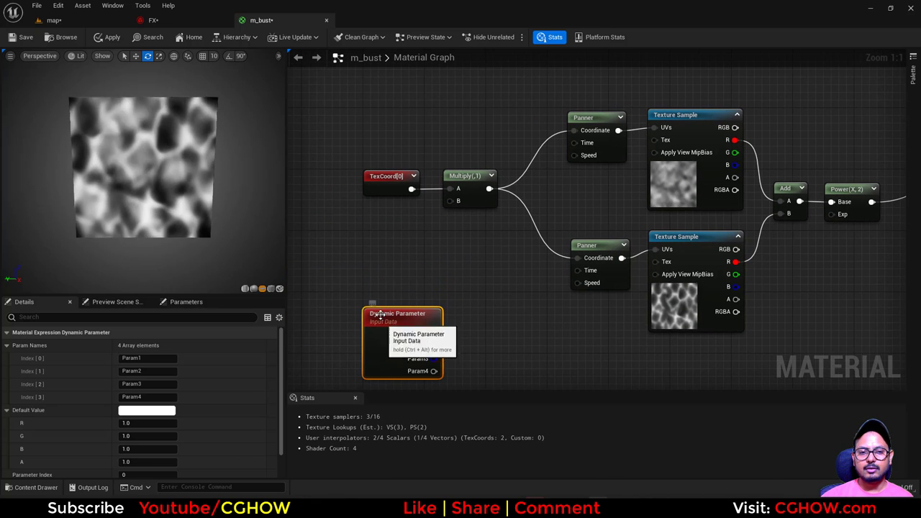
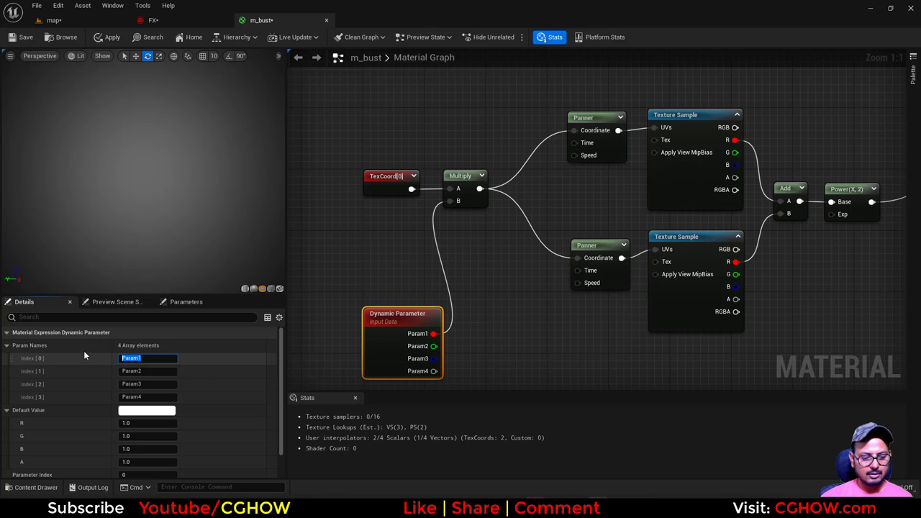
- Connect the Dynamic Parameter's first output to the TexCoord Multiply's B input and name that parameter tile
text(tile)
key(Return)
- Connect the Dynamic Parameter's second output to the Power node's Exp through a reroute node and name it dissolve
right_drag(477, 350, 377, 325)
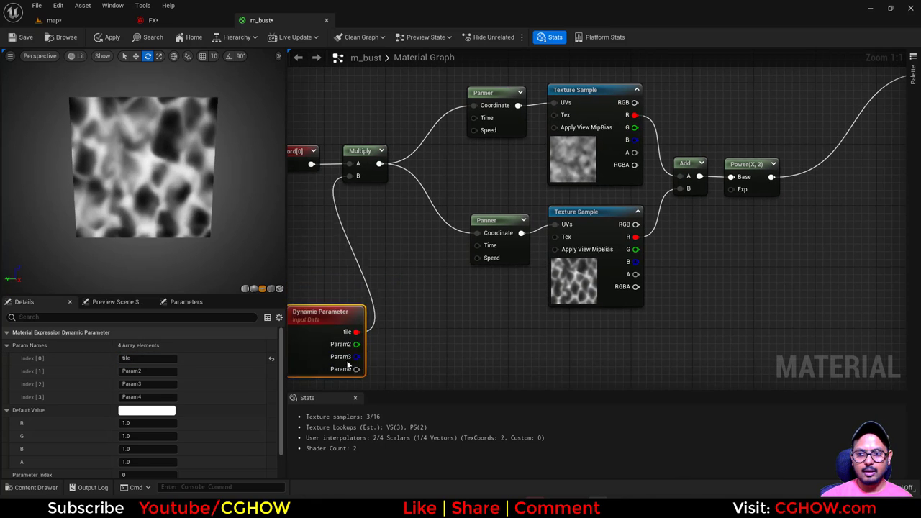
right_drag(348, 366, 277, 368)
drag(359, 353, 696, 238)
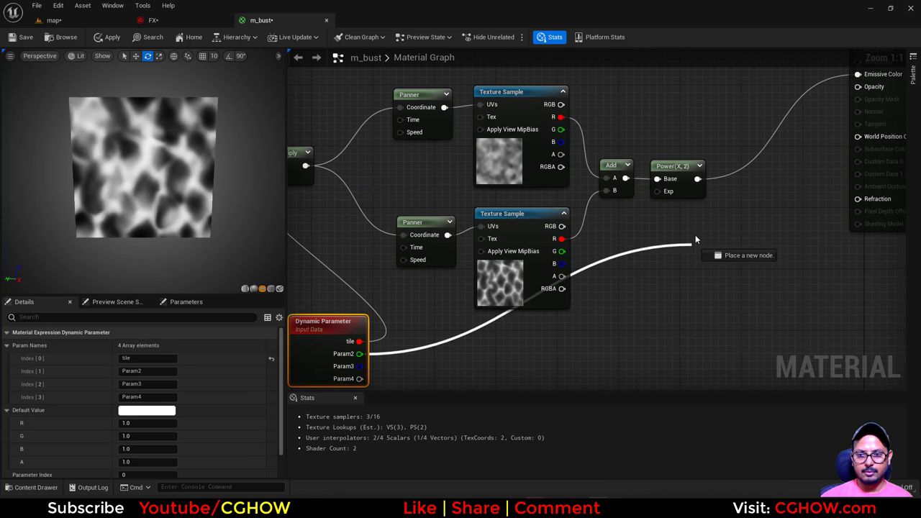
double_click(644, 192)
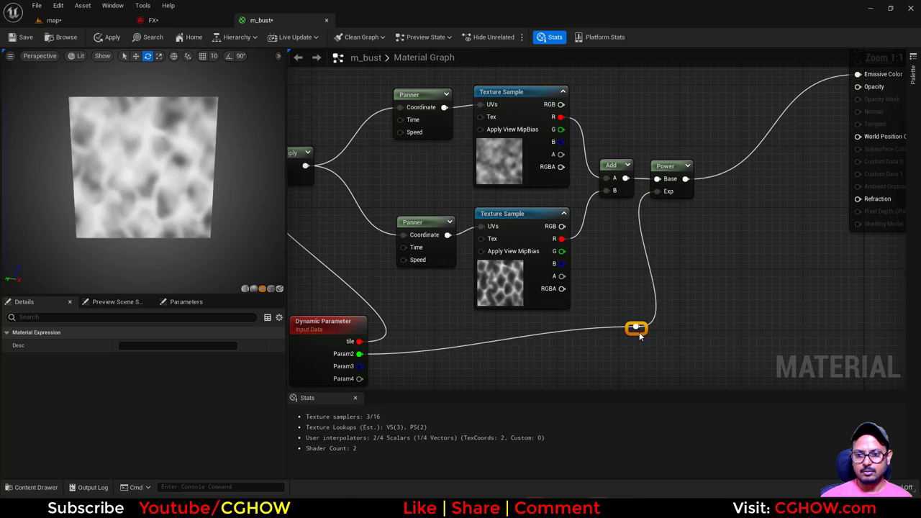
click(359, 364)
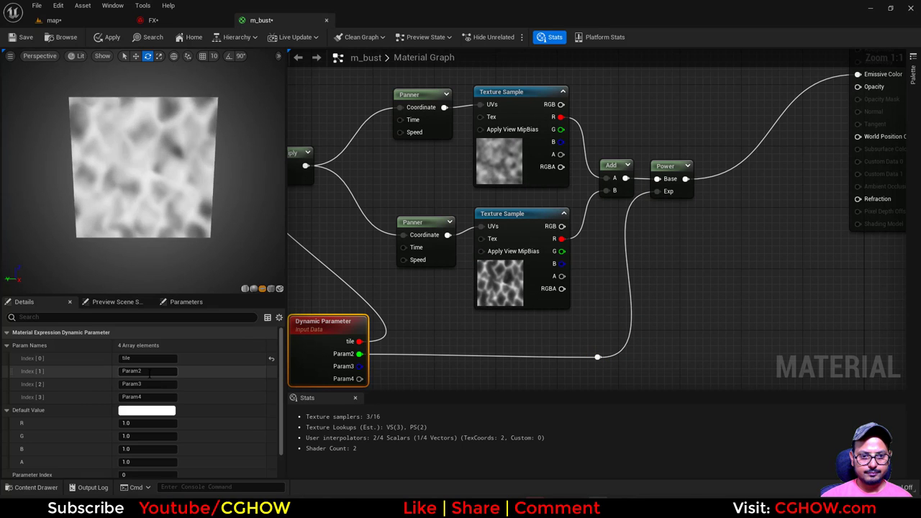
text(dissolv)
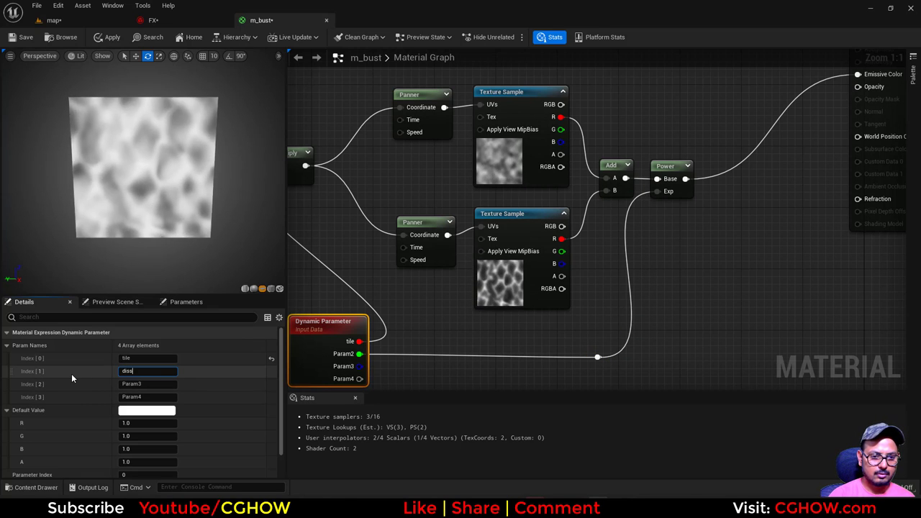
text(e)
key(Return)
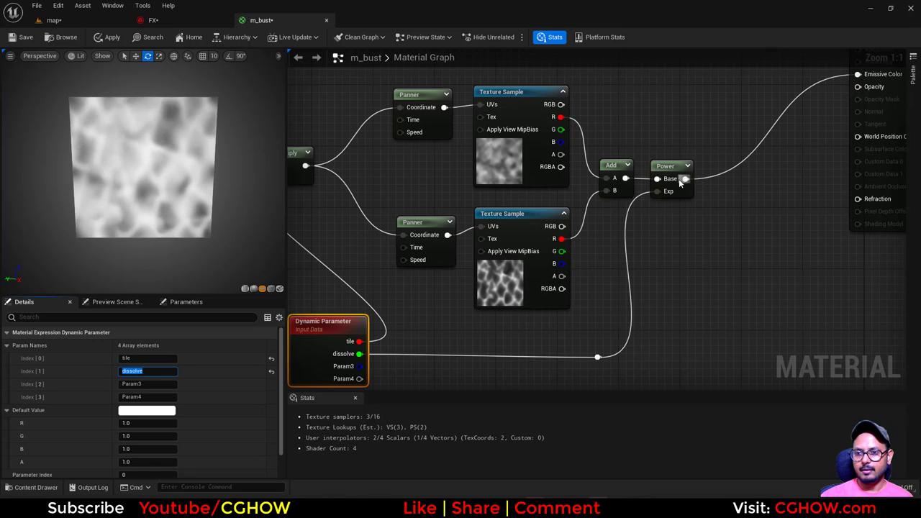
- Add a Particle Color node above the Add and Power nodes
right_drag(675, 154, 643, 278)
right_click(627, 167)
text(part)
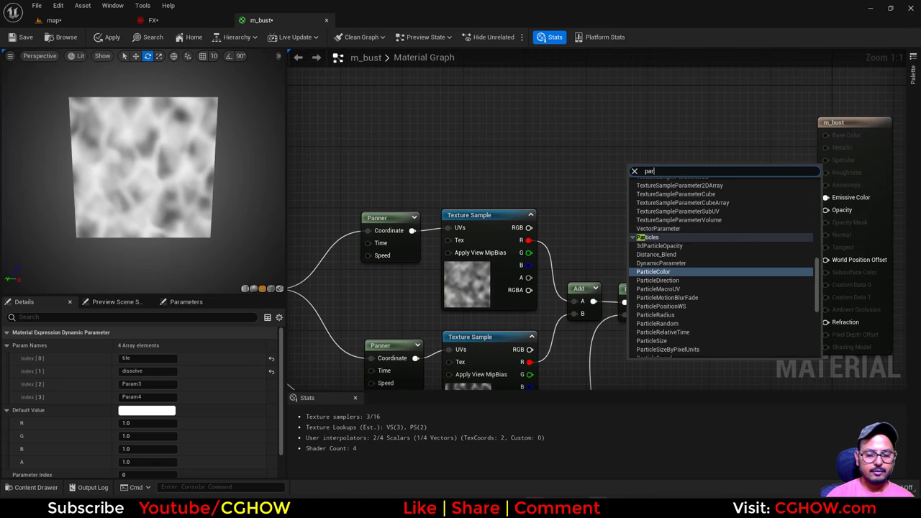
key(Return)
drag(657, 197, 608, 196)
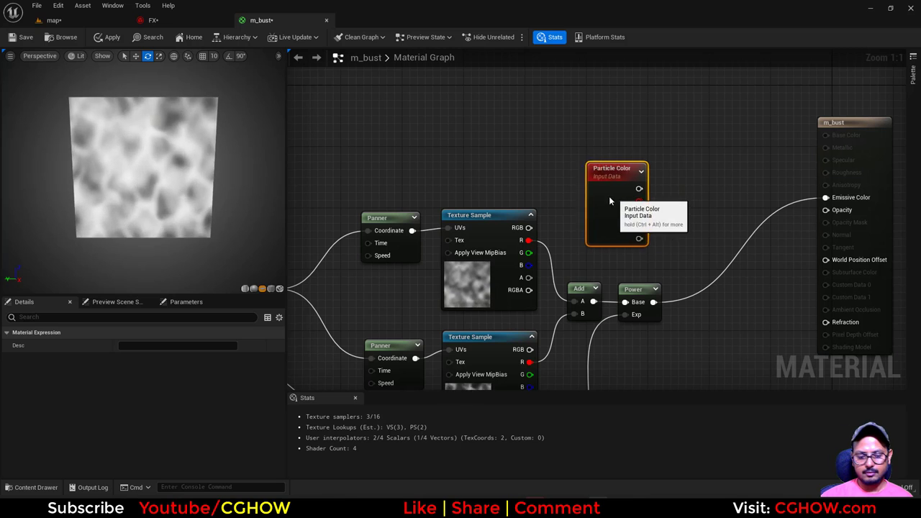
- Multiply the Particle Color's RGB output with the Power result and connect the product to Emissive Color
key(m)
click(678, 196)
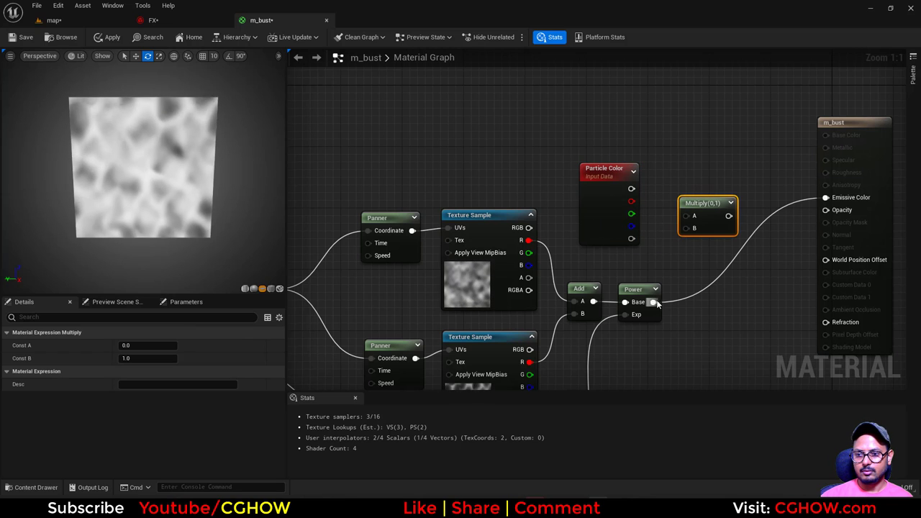
drag(653, 302, 693, 228)
drag(632, 188, 754, 222)
drag(839, 205, 835, 198)
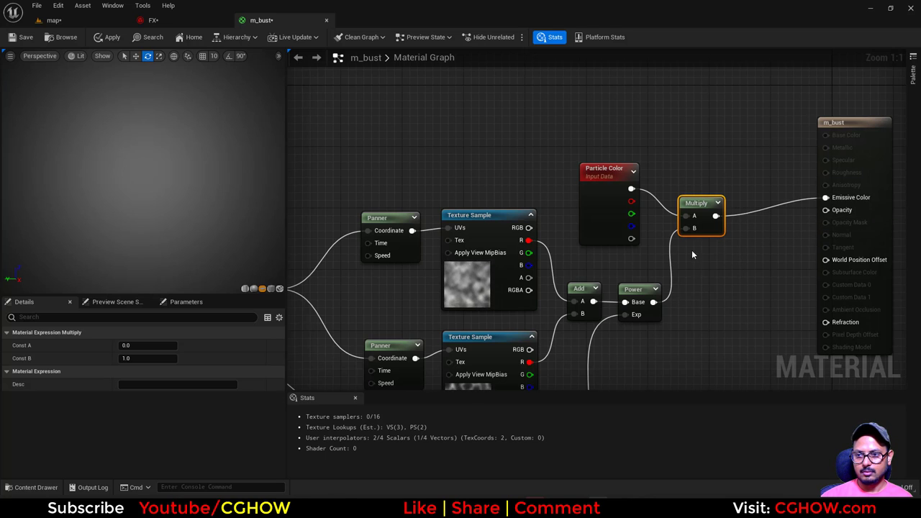
- Multiply the Particle Color's alpha with the Power result, connect the product to Opacity, and save the material
drag(744, 271, 743, 271)
drag(653, 302, 826, 210)
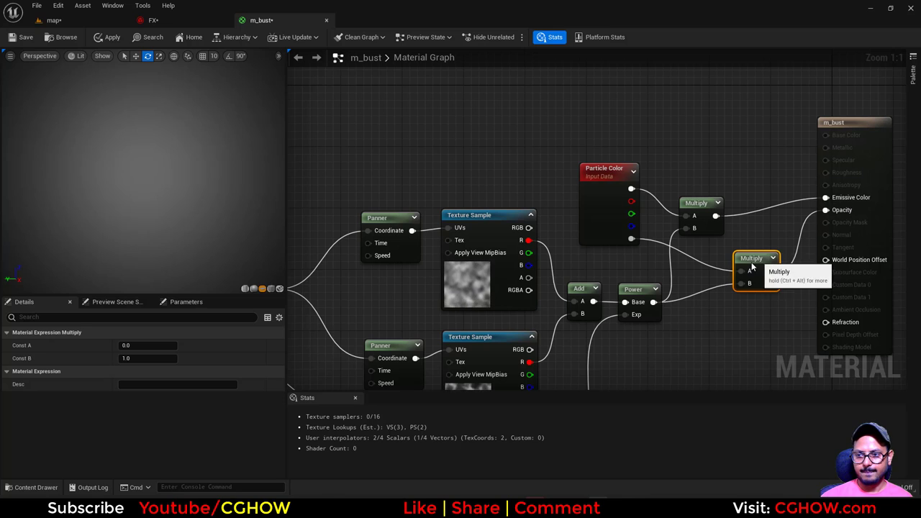
right_drag(751, 262, 813, 180)
key(ctrl+s)
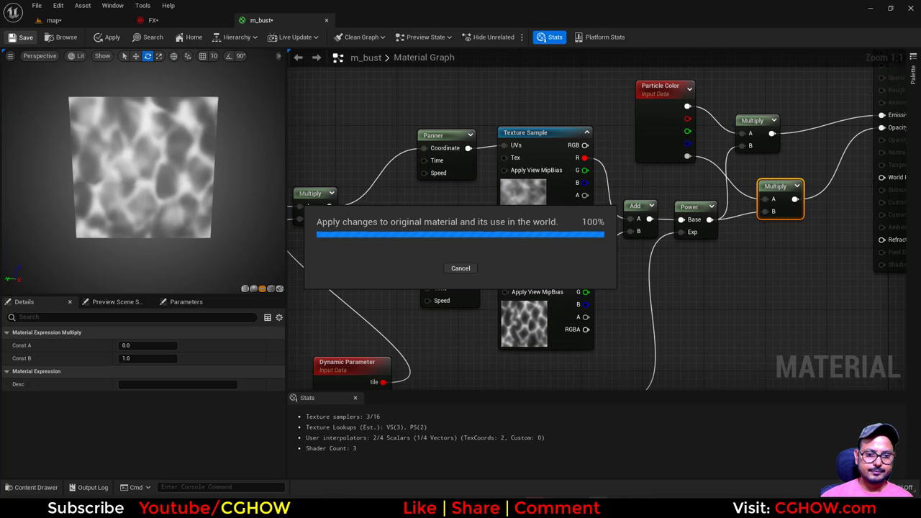
- Switch to the FX Niagara system and add a new emitter from the Fountain template
click(67, 22)
click(153, 22)
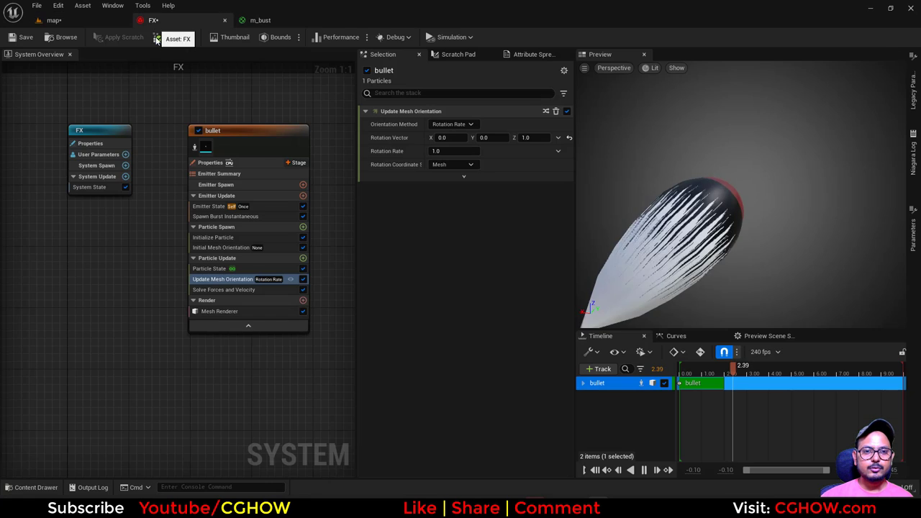
right_drag(267, 133, 116, 129)
click(116, 129)
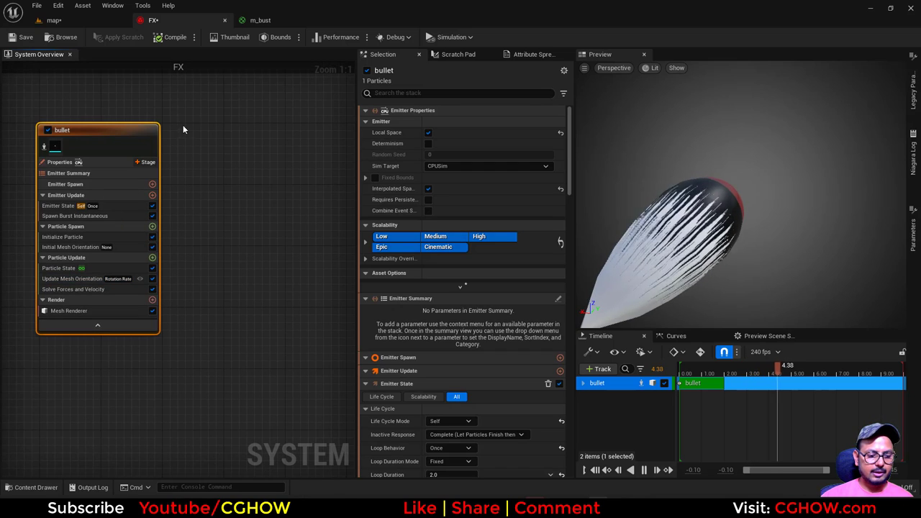
right_click(183, 125)
click(210, 145)
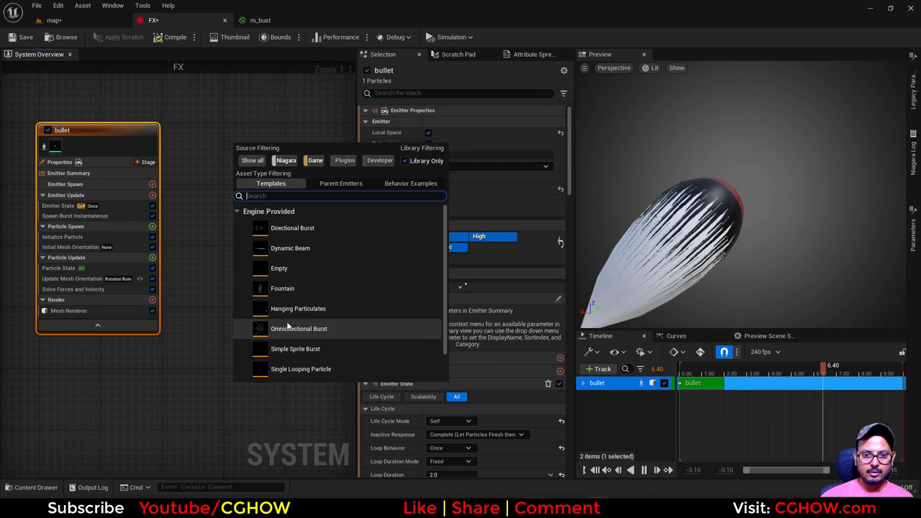
double_click(288, 291)
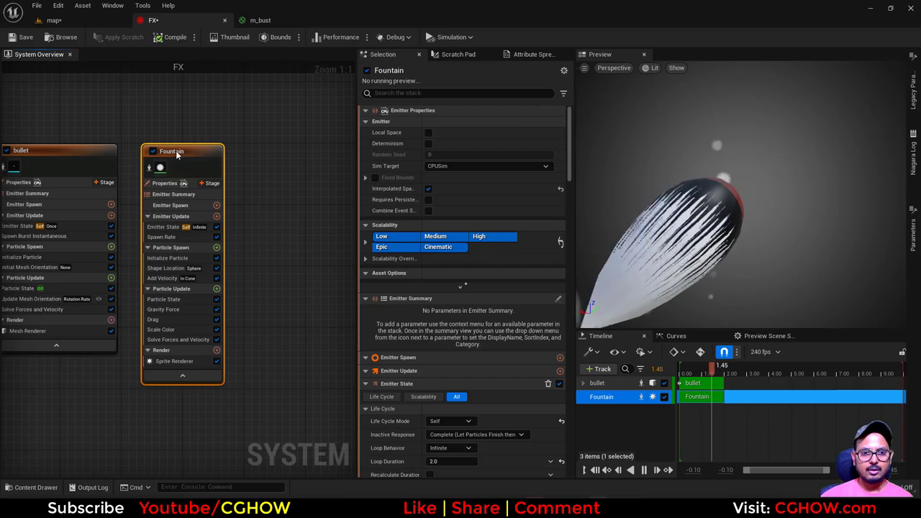
- Move the Fountain emitter below the bullet emitter and rename it base_dust
right_drag(209, 154, 314, 135)
scroll(314, 138, down, 2)
drag(299, 131, 180, 329)
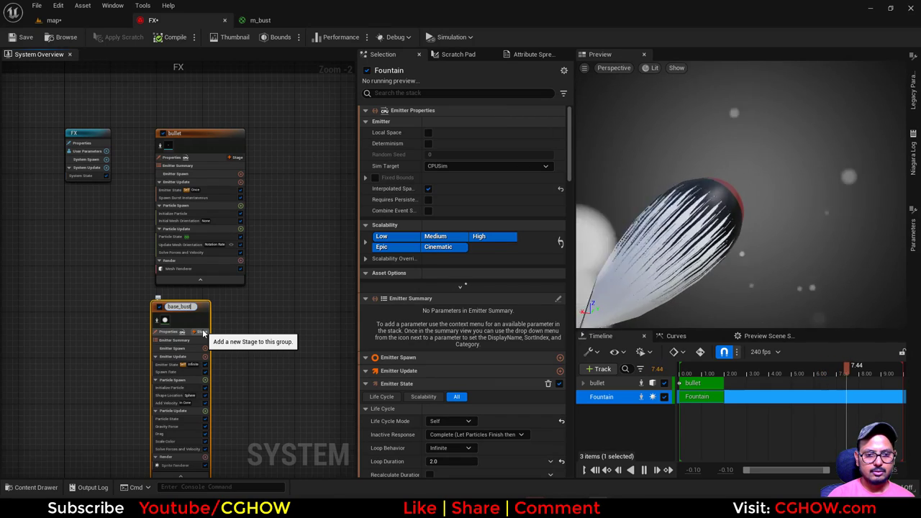
text(st)
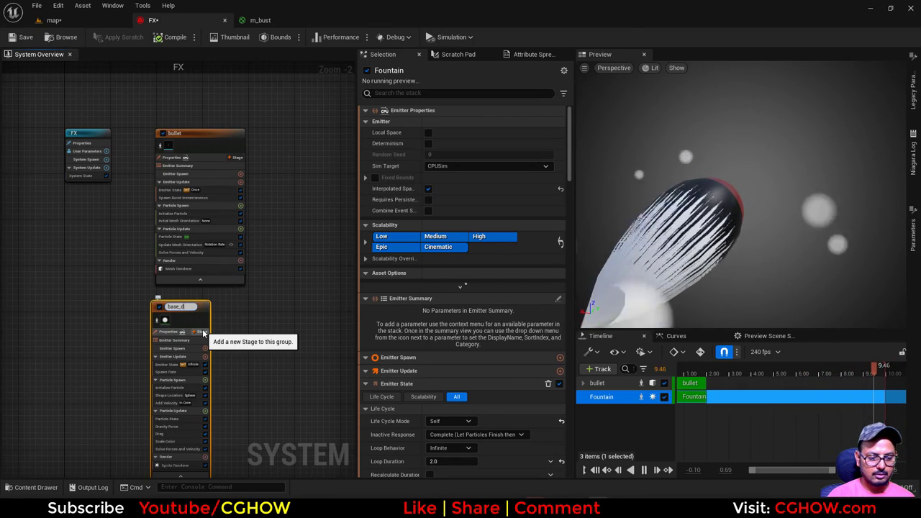
key(Return)
right_drag(113, 378, 162, 311)
- Rename the m_bust material in the projetile_ue5 folder to m_dust
click(286, 24)
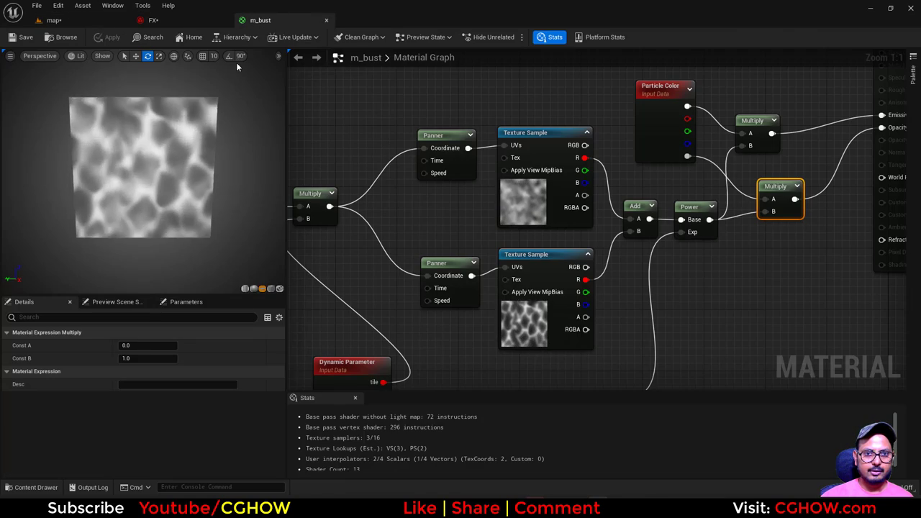
click(54, 21)
key(F2)
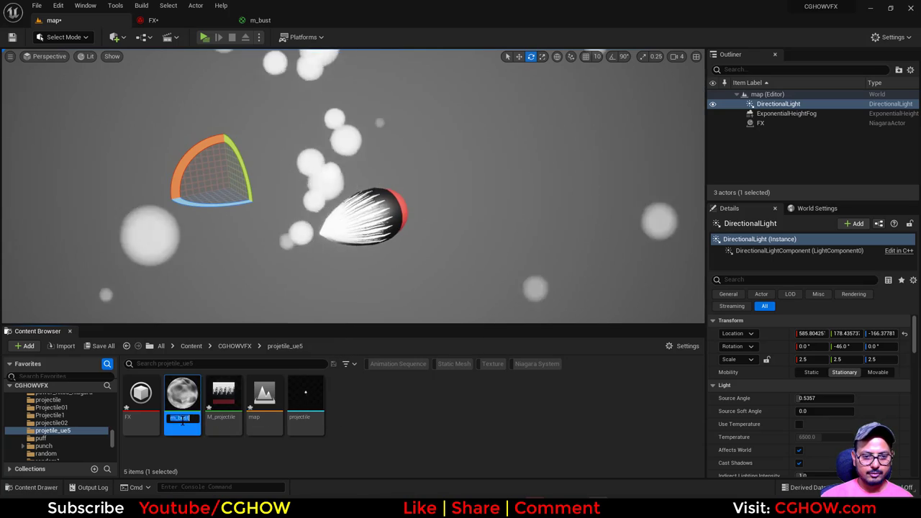
click(182, 419)
key(BackSpace)
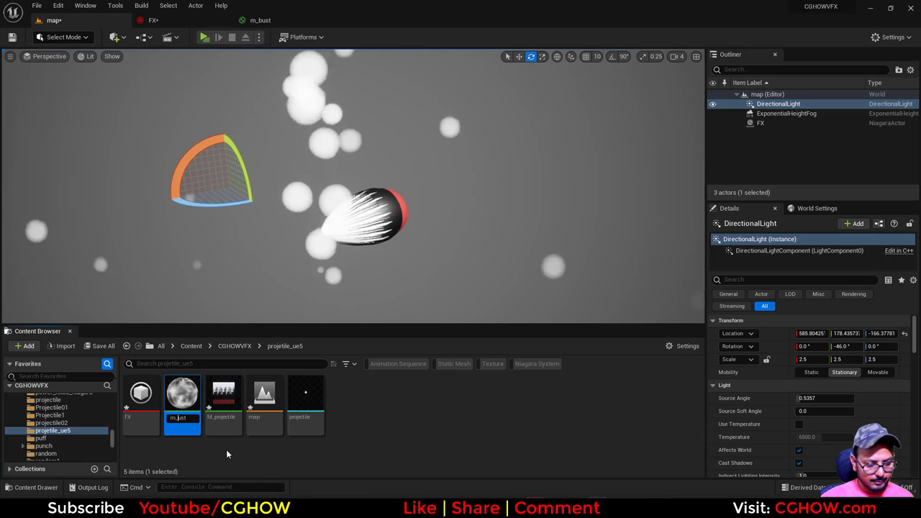
text(d)
key(Return)
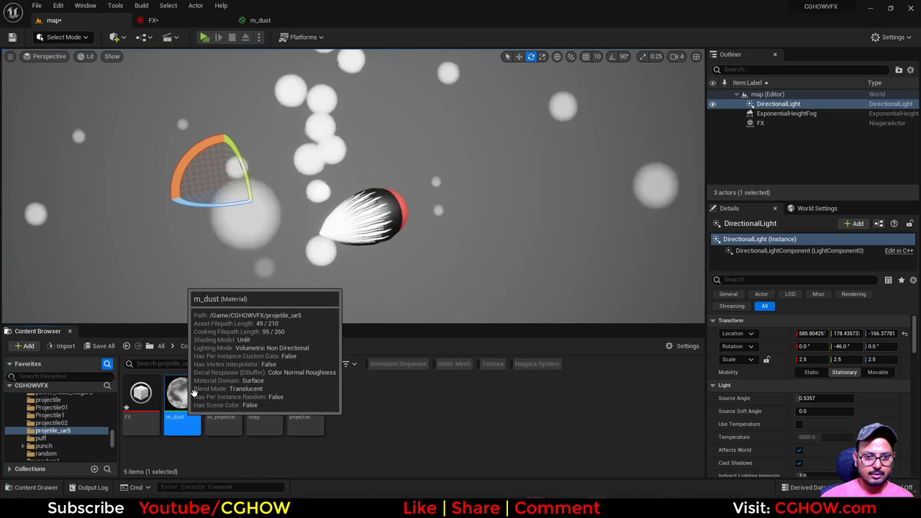
- Reopen the FX system and assign the m_dust material to base_dust's Sprite Renderer
double_click(141, 395)
click(223, 396)
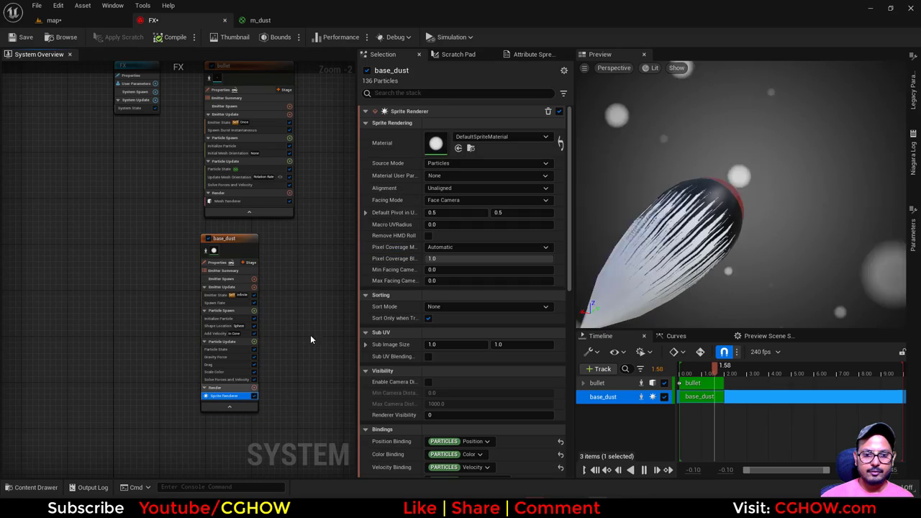
right_drag(154, 376, 98, 343)
scroll(164, 317, up, 2)
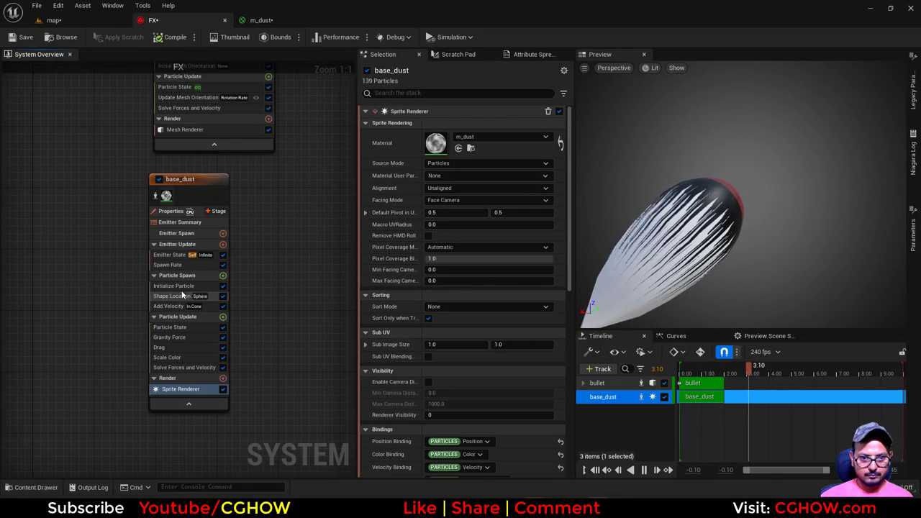
right_drag(271, 278, 293, 262)
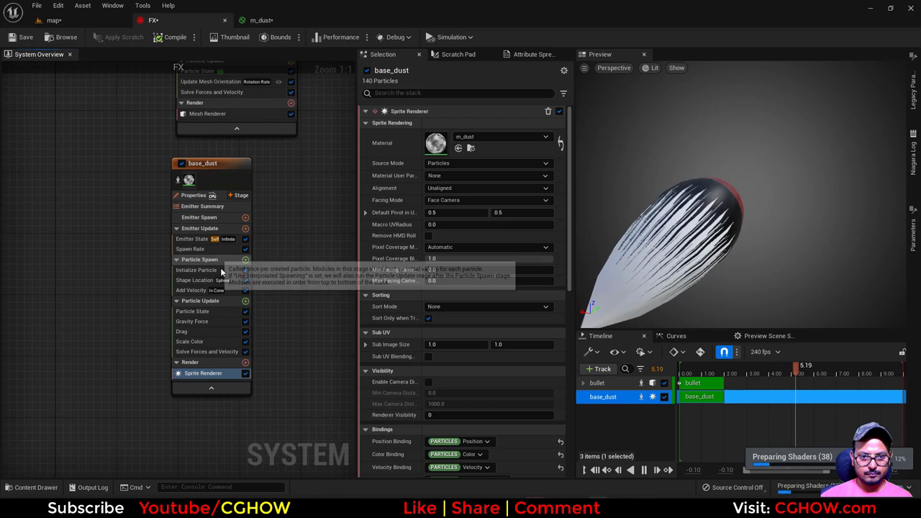
click(201, 249)
click(246, 259)
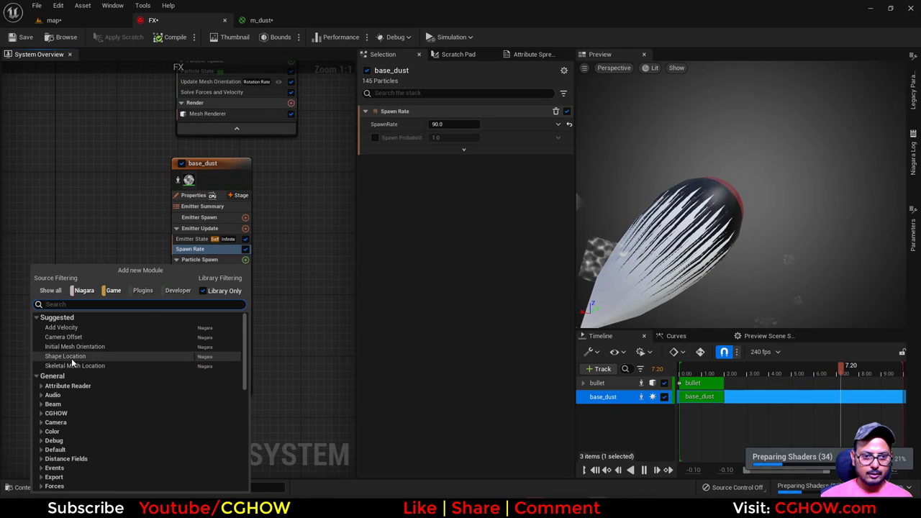
text(sphe)
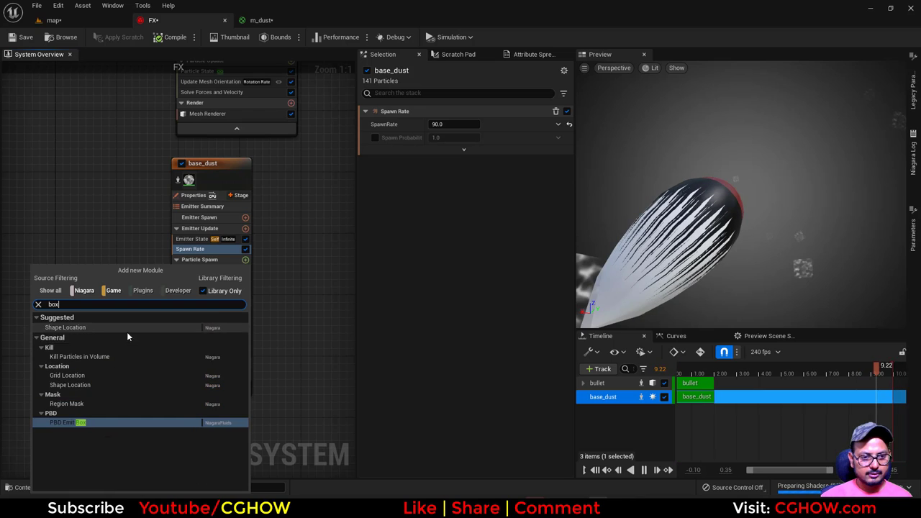
click(293, 275)
- Set the Shape Primitive of base_dust's Shape Location module to Box / Plane
click(194, 280)
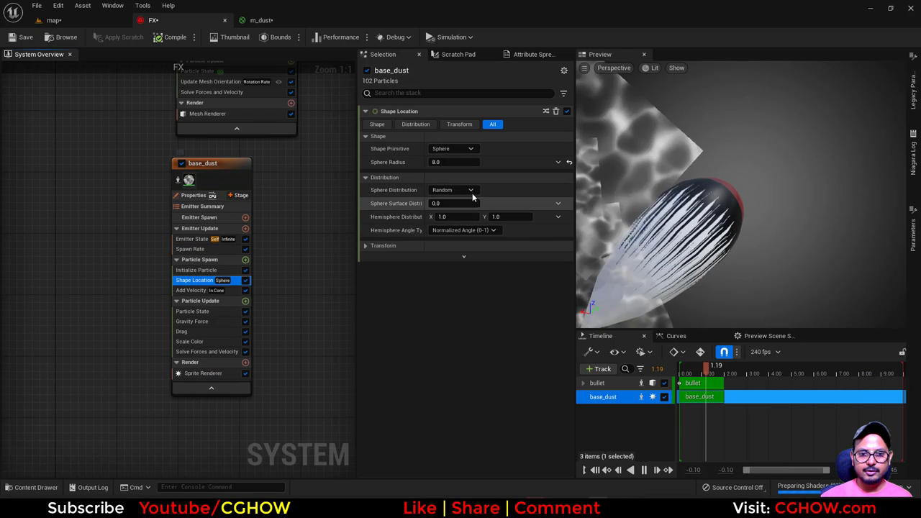
click(447, 149)
click(446, 182)
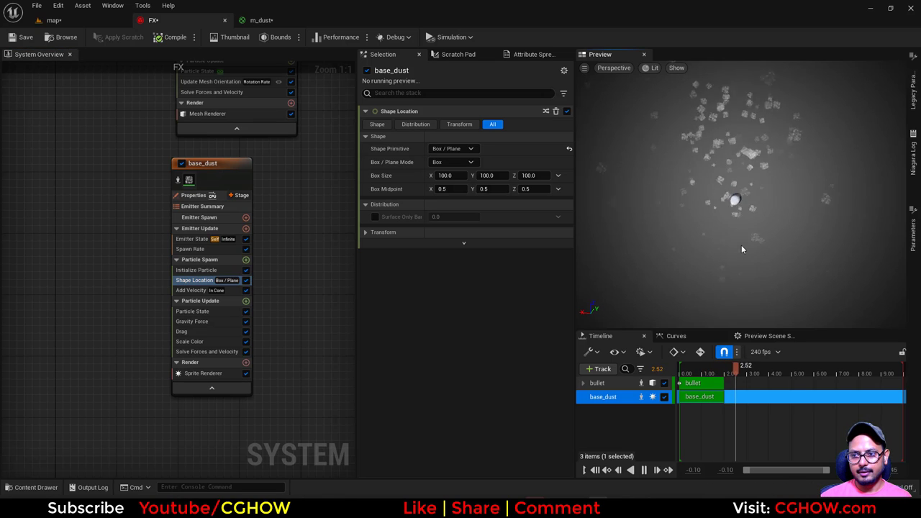
- Delete the Gravity Force module from base_dust and disable its Add Velocity module
click(194, 322)
key(Delete)
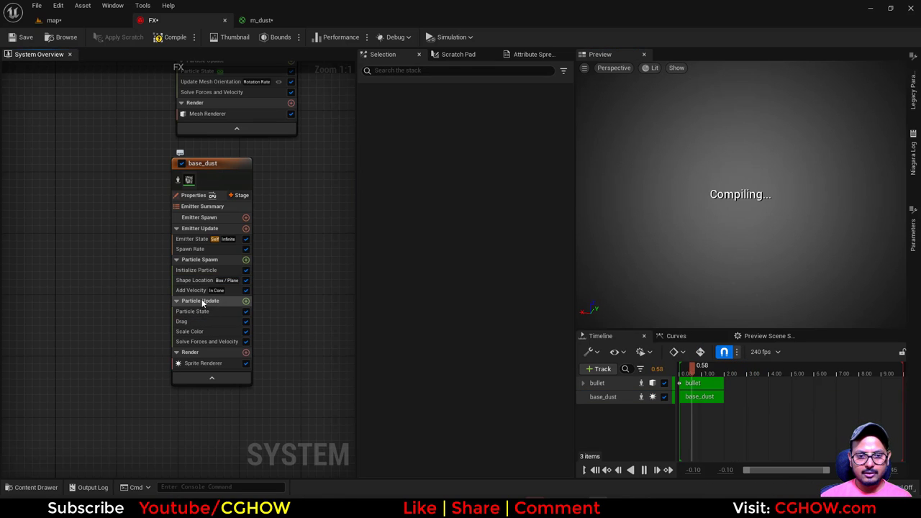
click(193, 290)
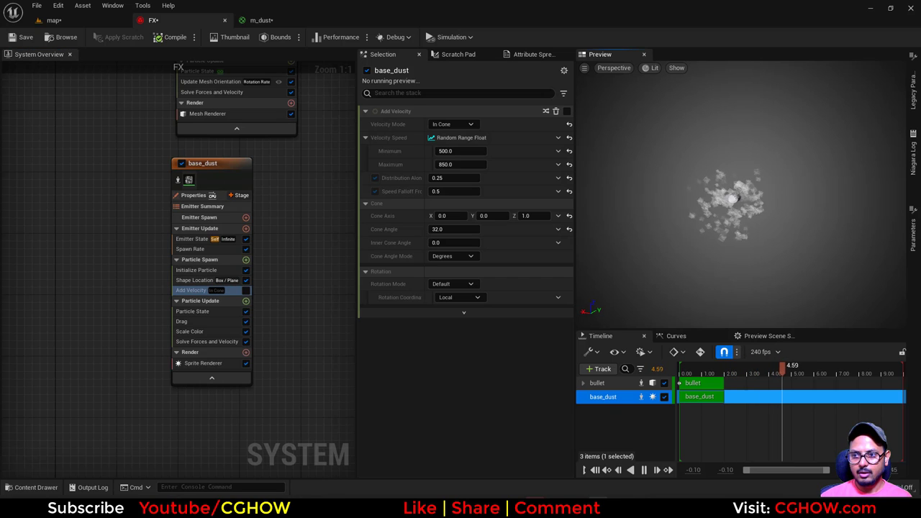
- Set the Box Size in base_dust's Shape Location module to 200 in X and 0 in Z
click(192, 280)
click(558, 176)
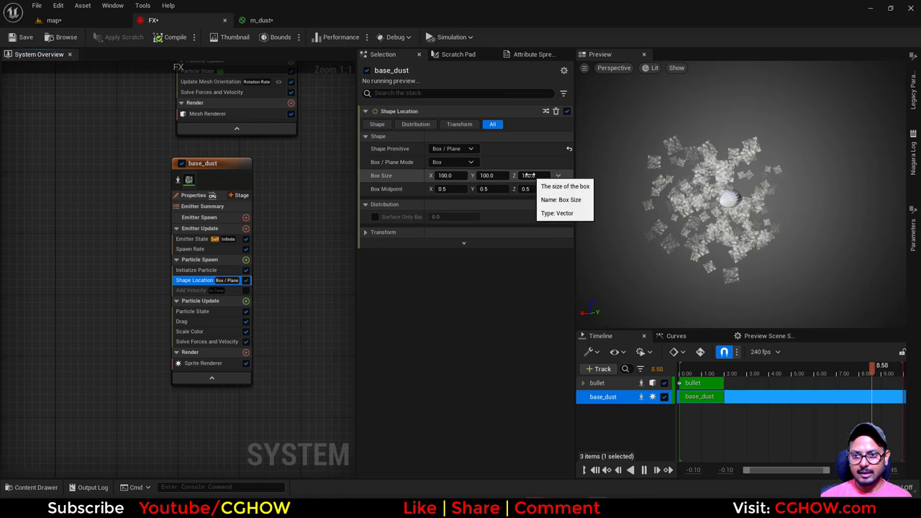
click(526, 176)
text(0)
key(Return)
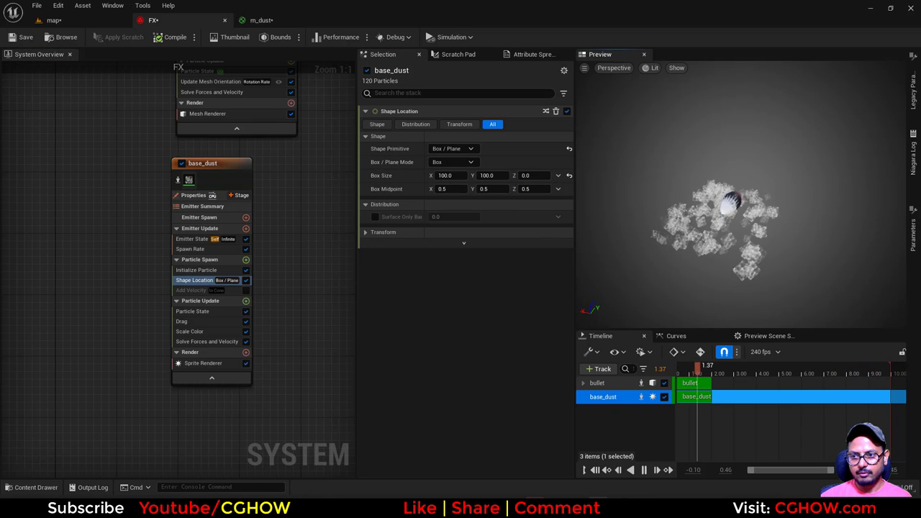
click(450, 176)
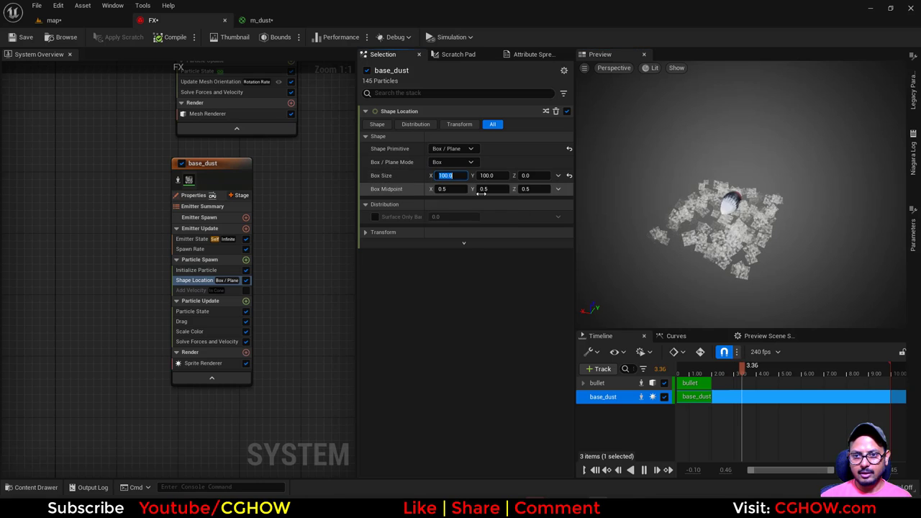
text(200)
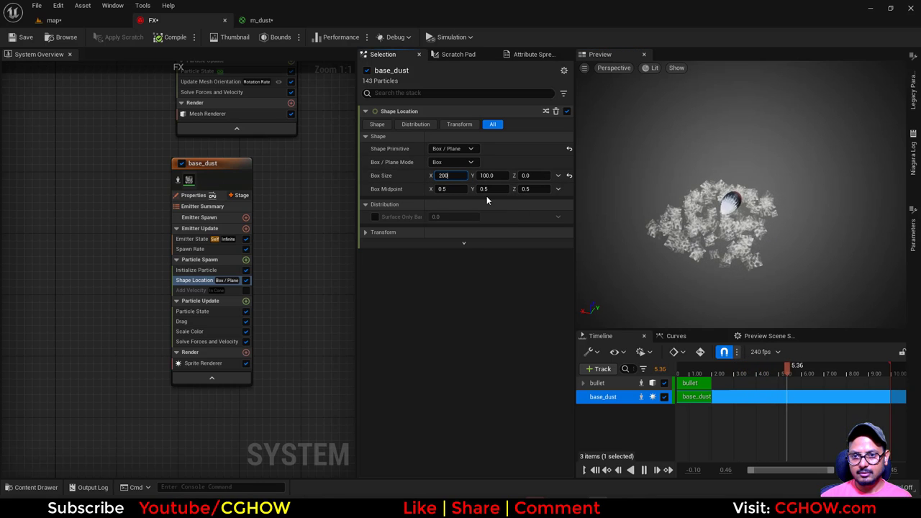
key(Return)
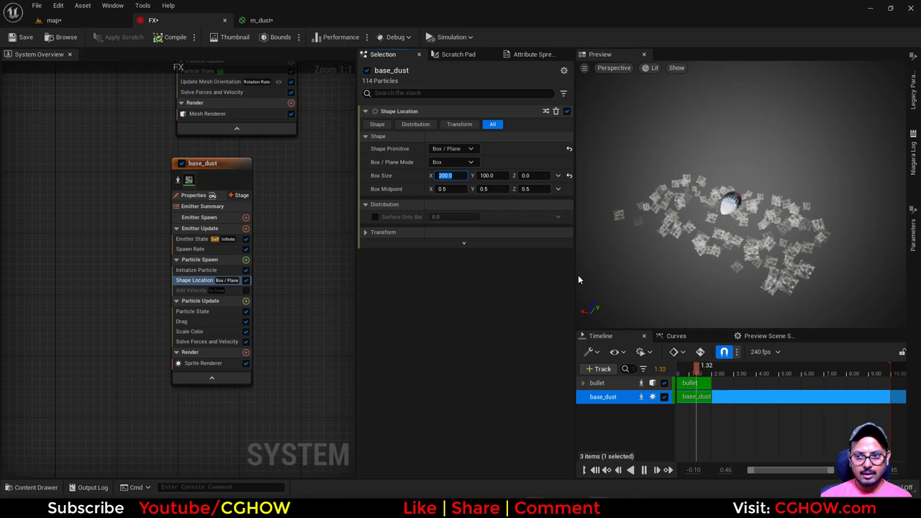
- Re-enable base_dust's Add Velocity module, switch it to Linear mode and make its Velocity a Random Range Vector
click(246, 290)
click(196, 290)
click(452, 124)
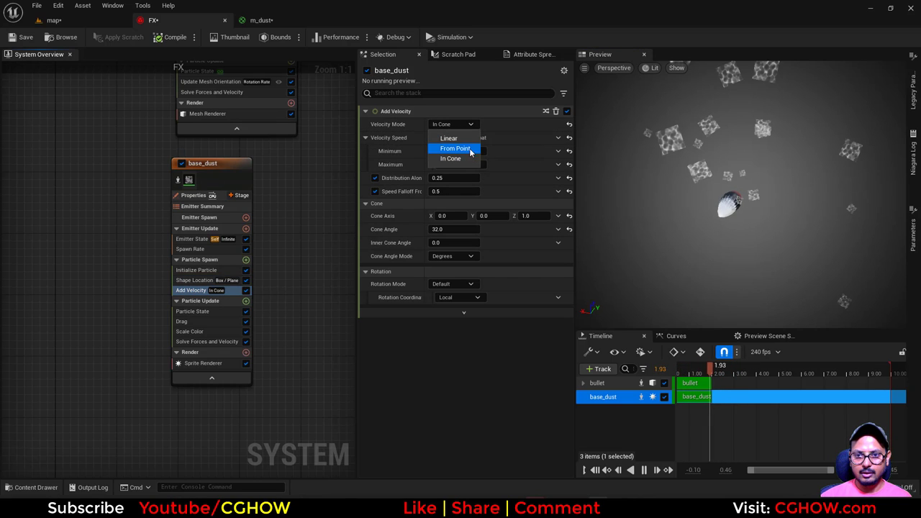
click(449, 139)
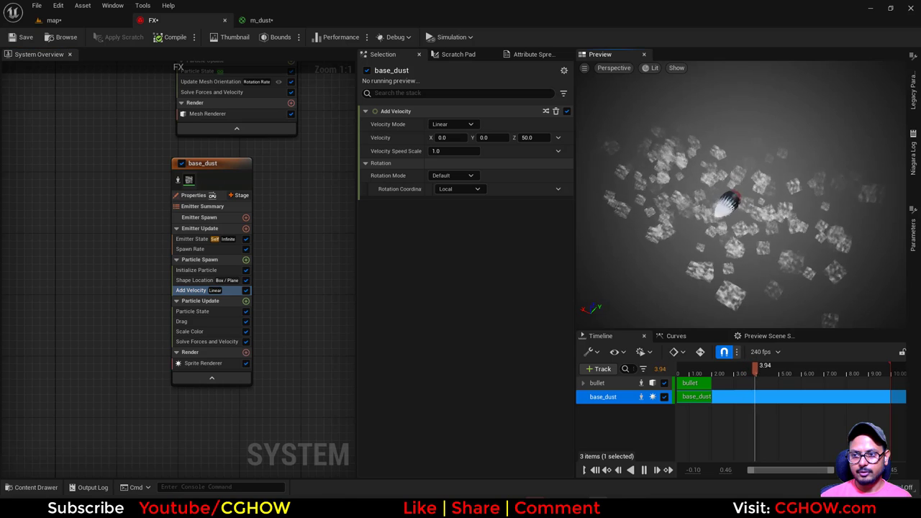
click(558, 137)
text(uni)
click(401, 201)
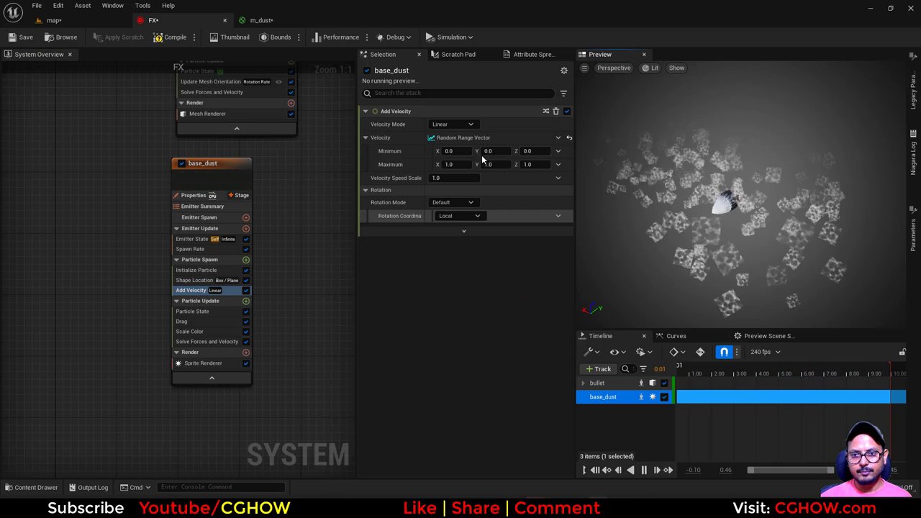
- Set the random velocity's Maximum to 0, 500, 0 and the Y component of its Minimum to 300
click(528, 165)
text(0)
key(Return)
click(460, 165)
text(0)
key(Return)
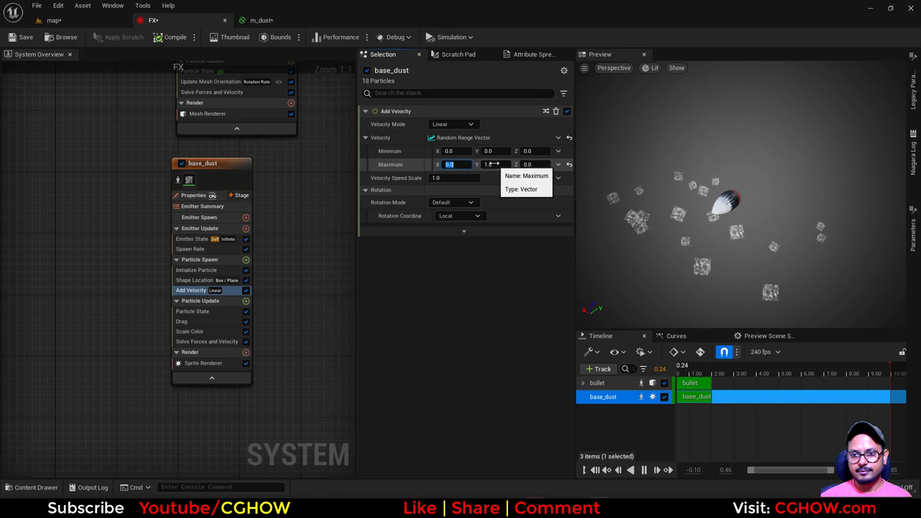
text(500)
key(Tab)
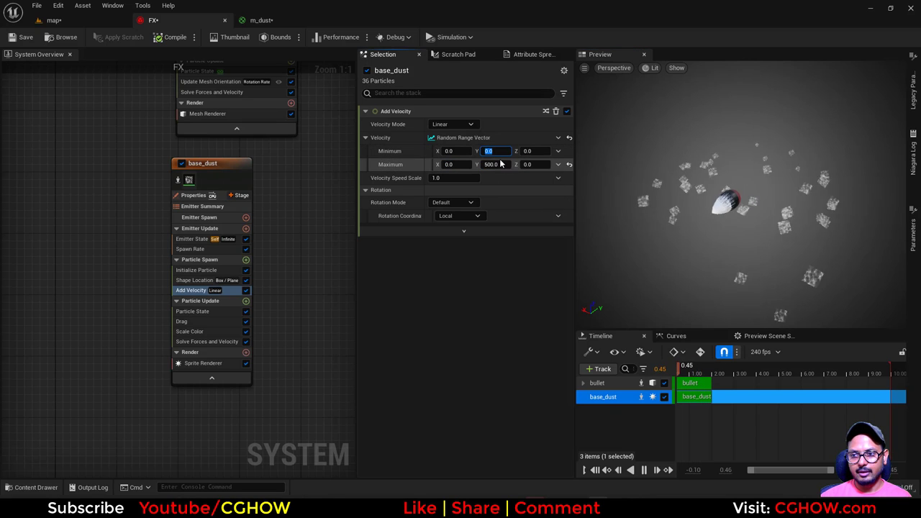
text(300)
key(Return)
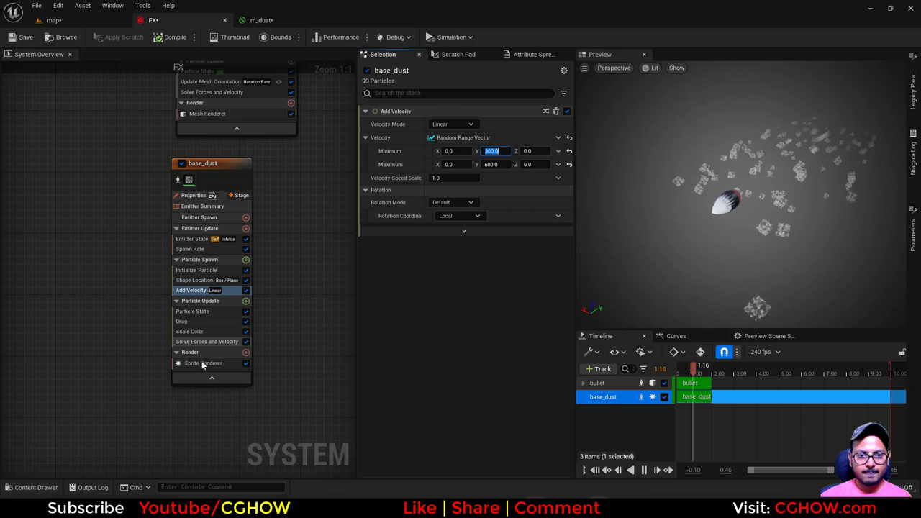
- Set base_dust's sprite alignment to Velocity Aligned, and in Initialize Particle choose Random Non-Uniform sprite size and Unset mass
click(203, 364)
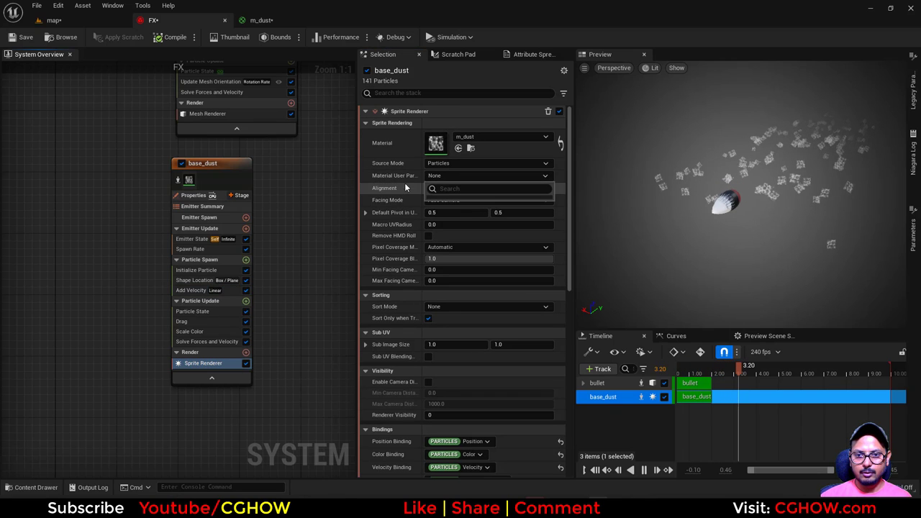
click(464, 190)
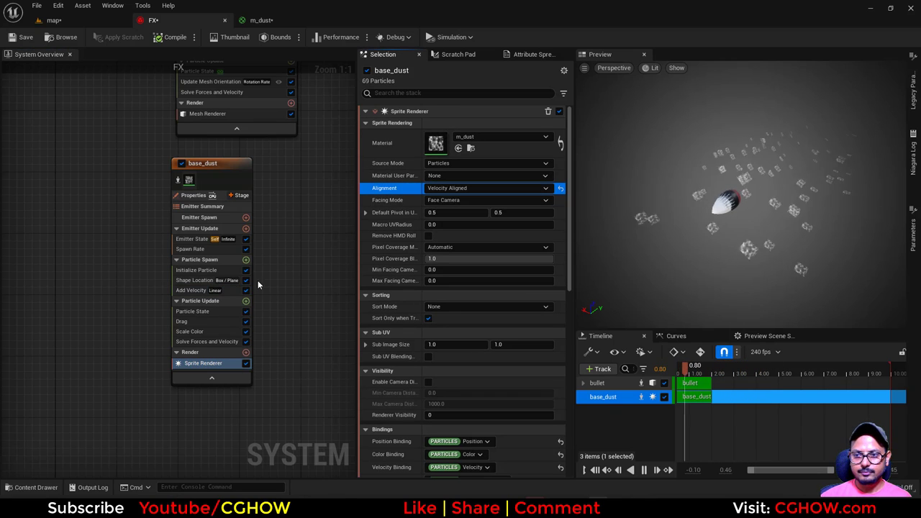
click(196, 270)
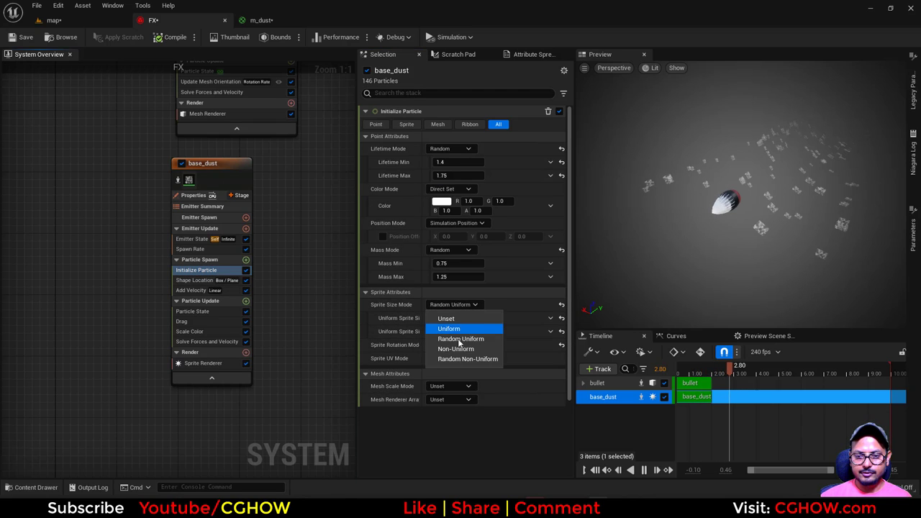
click(466, 359)
click(452, 250)
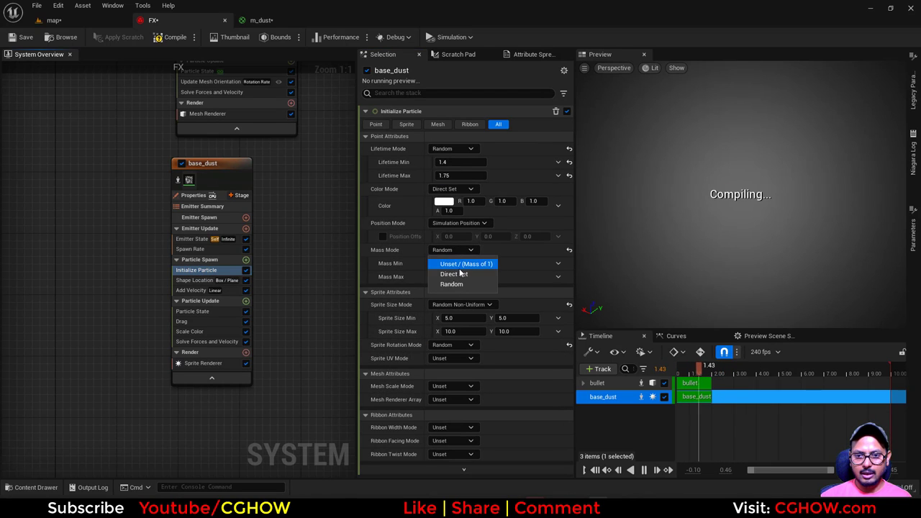
click(456, 263)
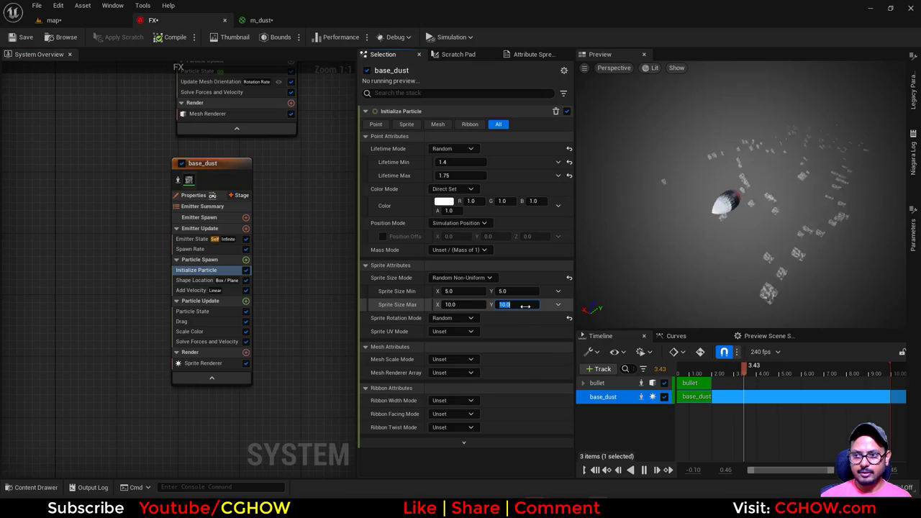
- Set base_dust's Sprite Size Min Y to 300 and its Sprite Size Max to 100 in X and 500 in Y
click(525, 307)
text(500)
key(Return)
click(514, 292)
text(300)
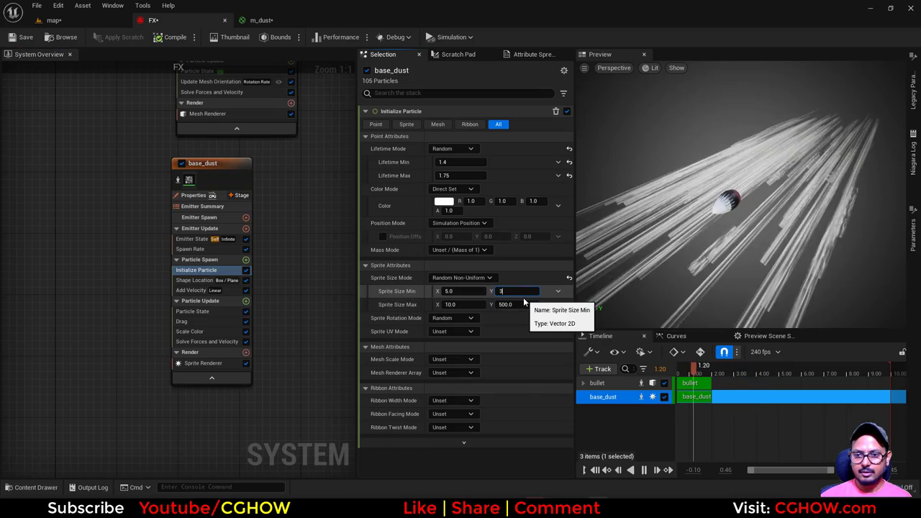
key(Return)
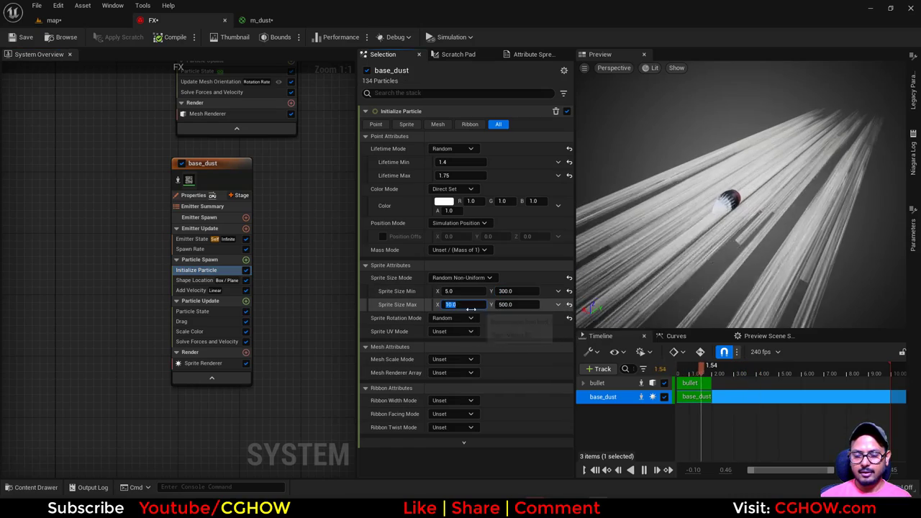
key(Tab)
text(100)
key(Return)
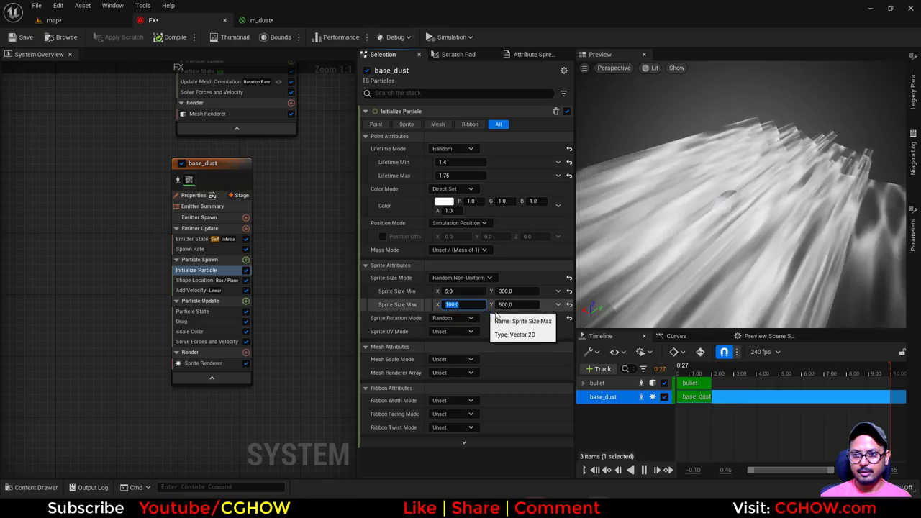
drag(656, 277, 727, 292)
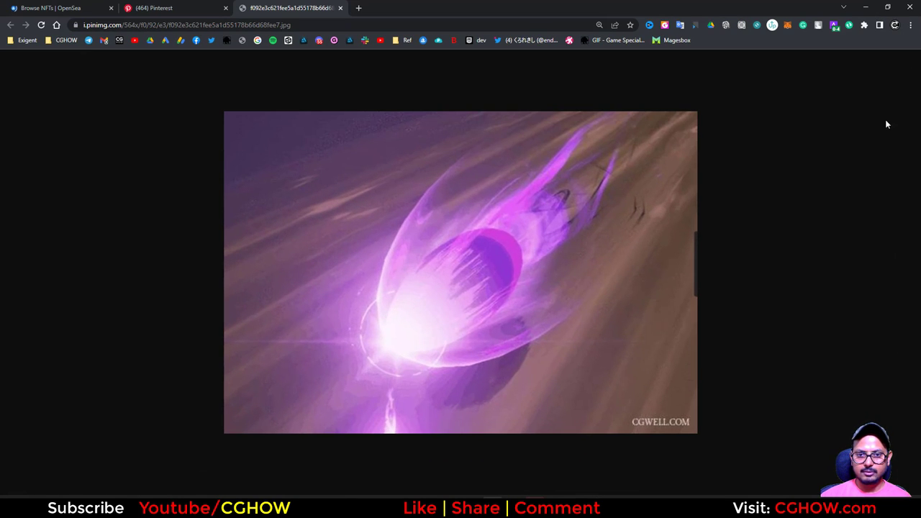
- In the m_dust material, add a RadialGradientExponential node and connect the Dynamic Parameter's Param3 output to its Density
click(873, 8)
click(261, 20)
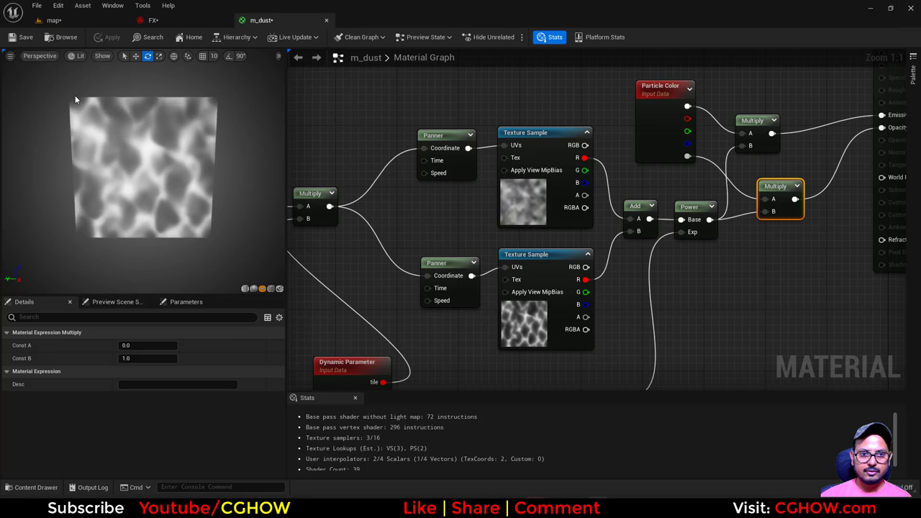
right_drag(714, 275, 663, 175)
scroll(689, 259, down, 1)
right_drag(660, 289, 664, 247)
right_drag(582, 309, 579, 322)
right_click(541, 307)
right_click(481, 303)
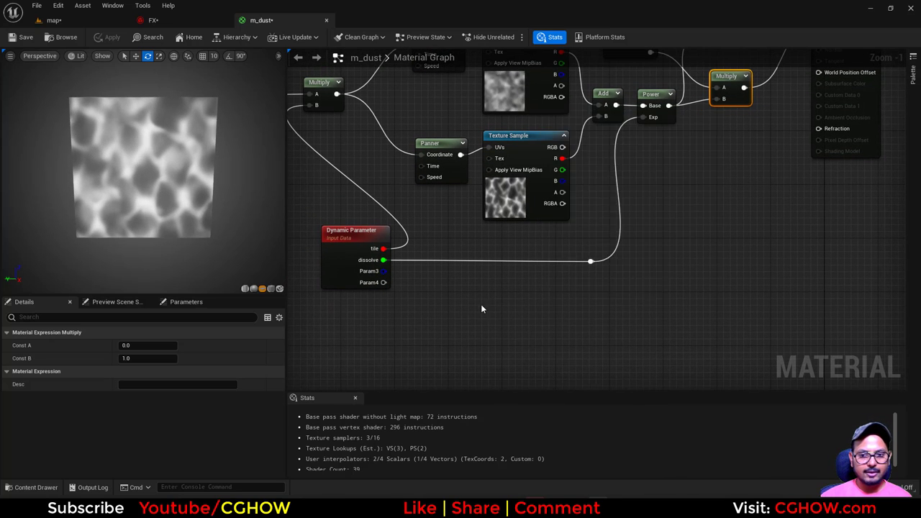
text(rad)
key(Return)
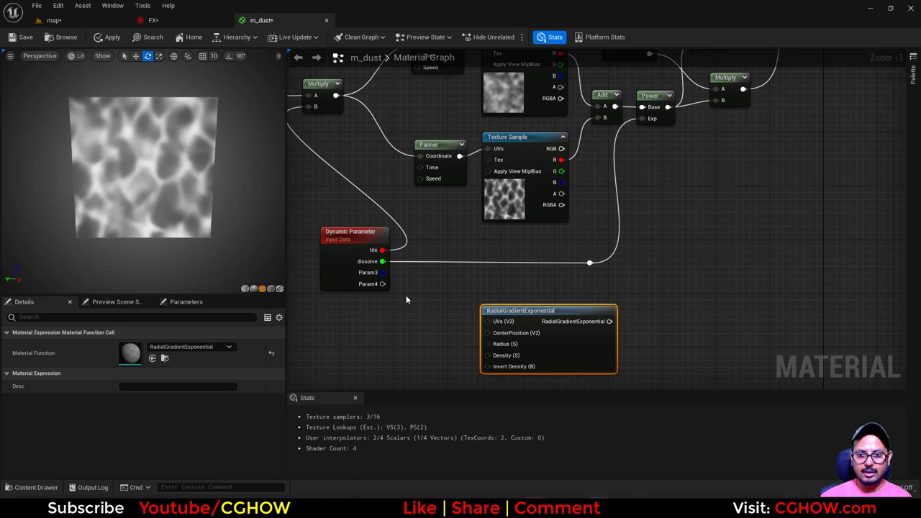
drag(380, 276, 496, 359)
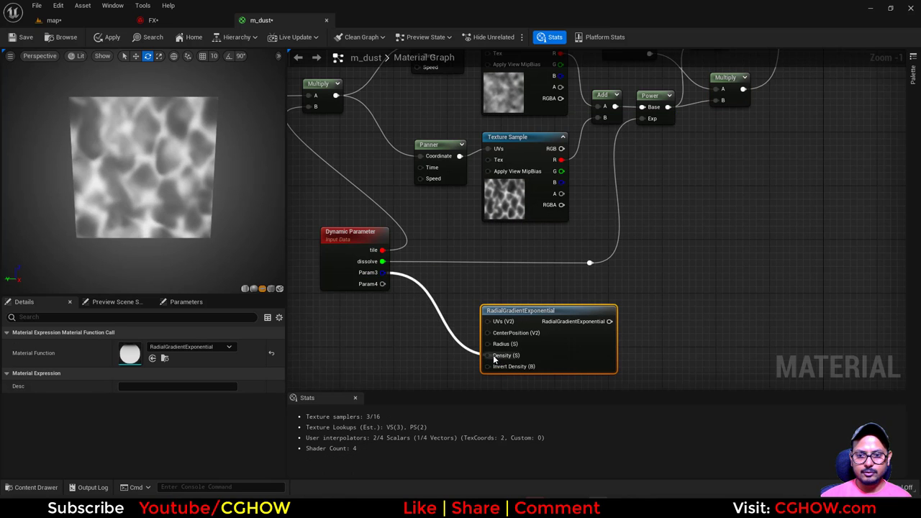
- Multiply the Power output by the radial gradient, feed the result to the emissive and opacity Multiply nodes, and save the material
right_drag(628, 329, 533, 343)
key(m)
click(535, 314)
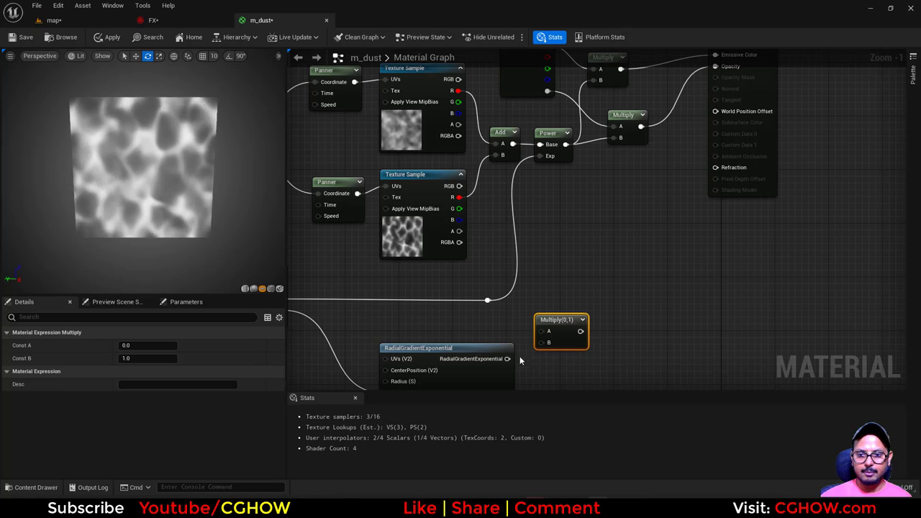
drag(507, 358, 612, 263)
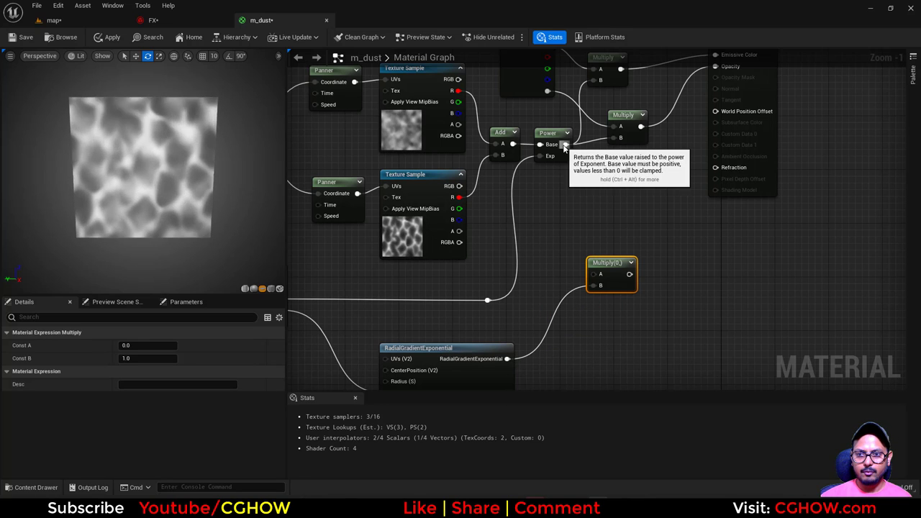
ctrl+drag(566, 144, 623, 272)
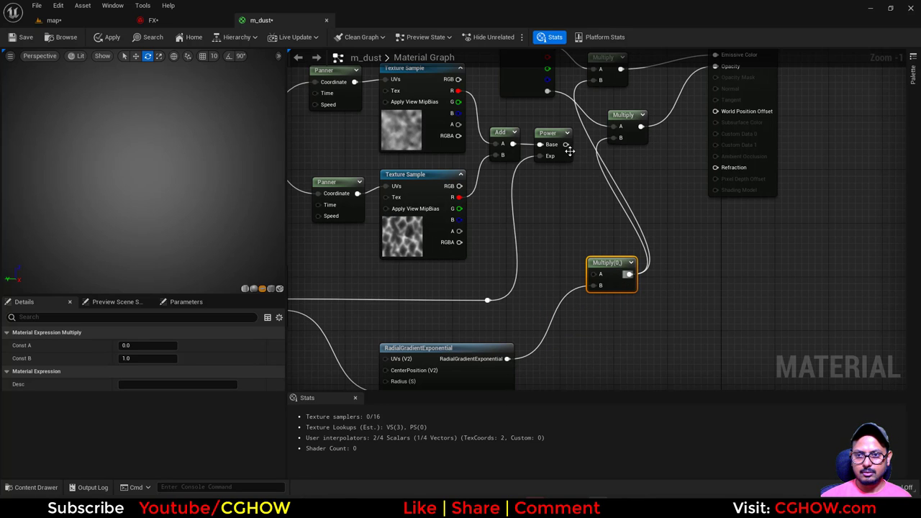
drag(566, 145, 604, 276)
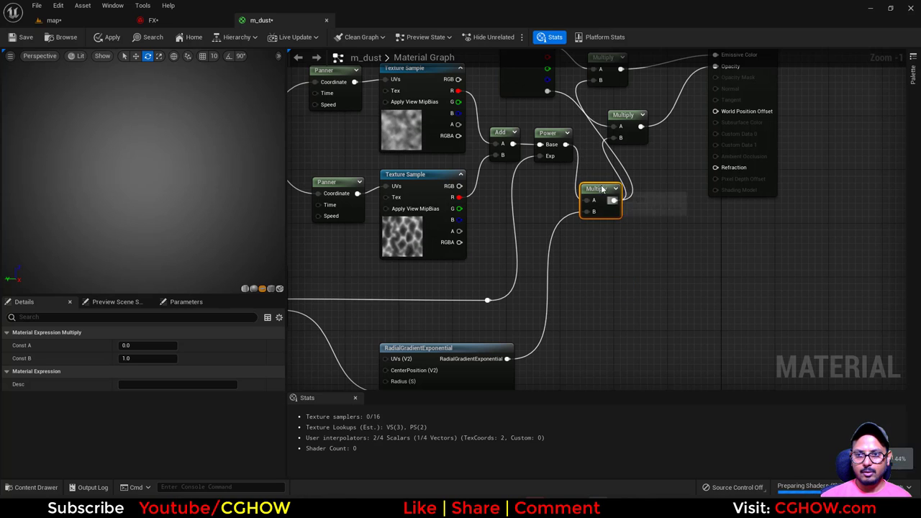
scroll(605, 291, down, 1)
right_drag(605, 290, 647, 249)
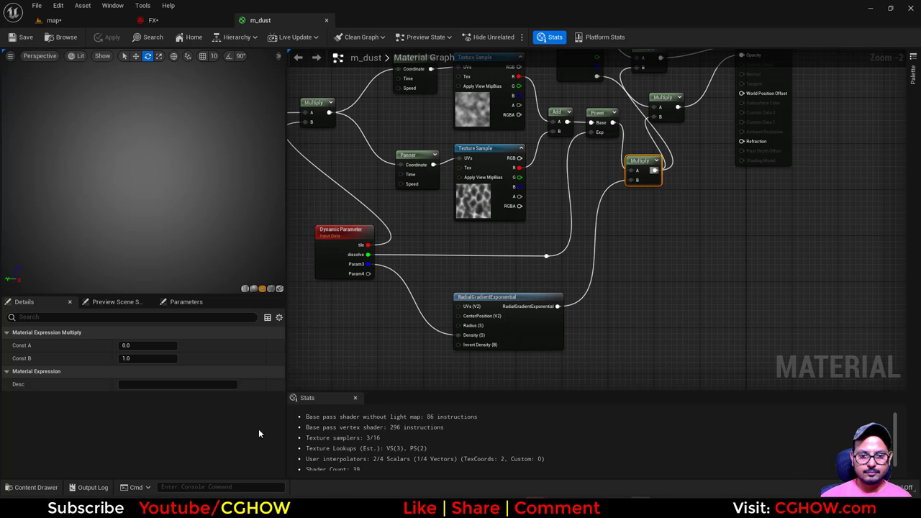
- In the FX system, add Dynamic Material Parameters to base_dust's Particle Update and make tile a Random Range Float with minimum 0.5
click(154, 20)
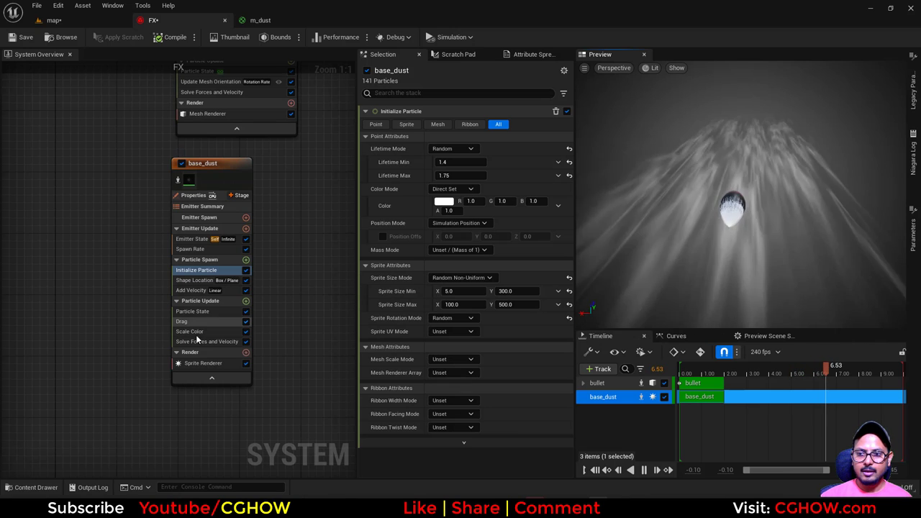
click(245, 301)
text(dyn)
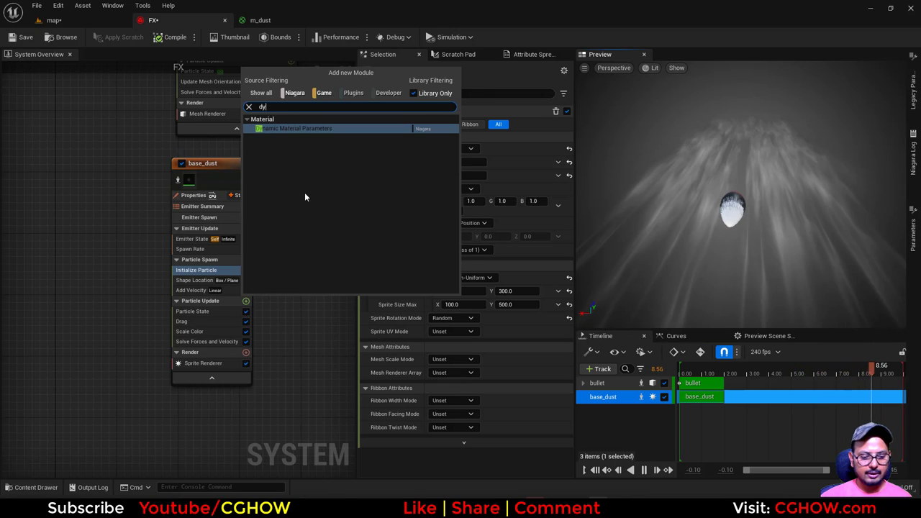
click(293, 130)
click(557, 162)
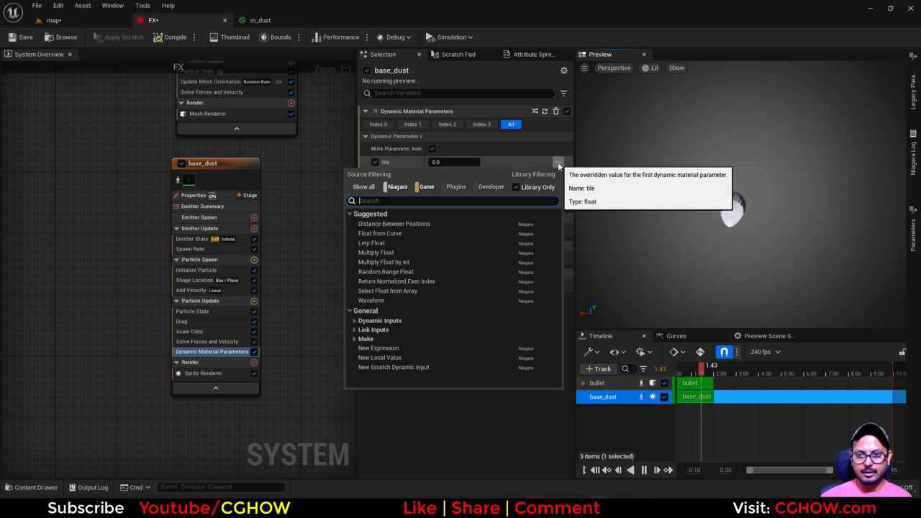
text(uni)
click(401, 223)
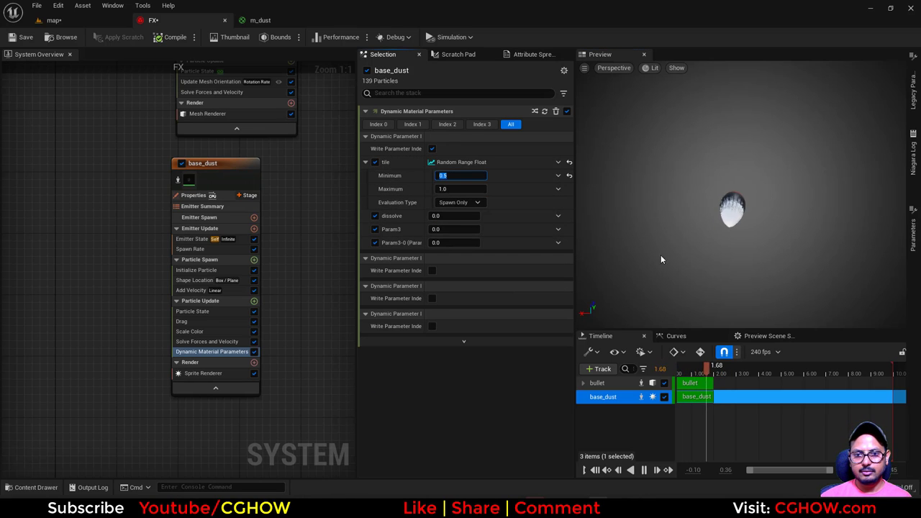
- Set the dissolve parameter of base_dust's Dynamic Material Parameters module to 2
click(444, 216)
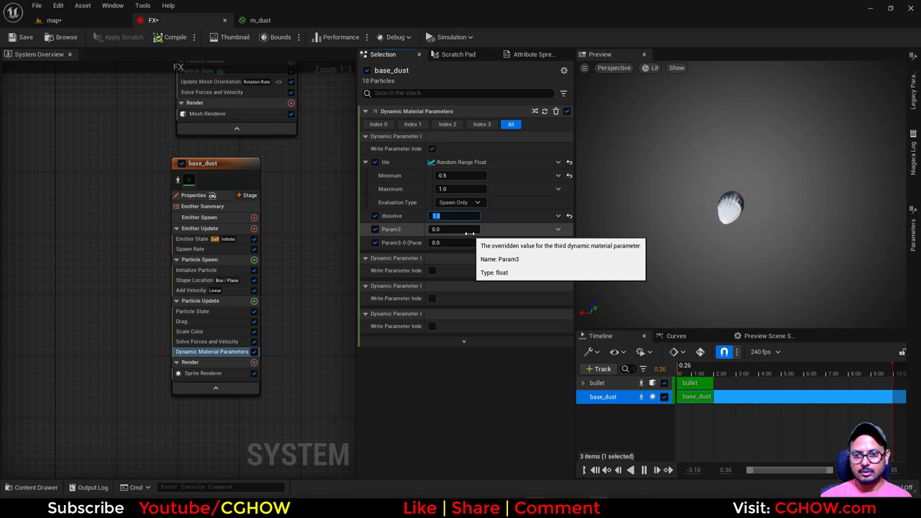
text(2)
click(749, 245)
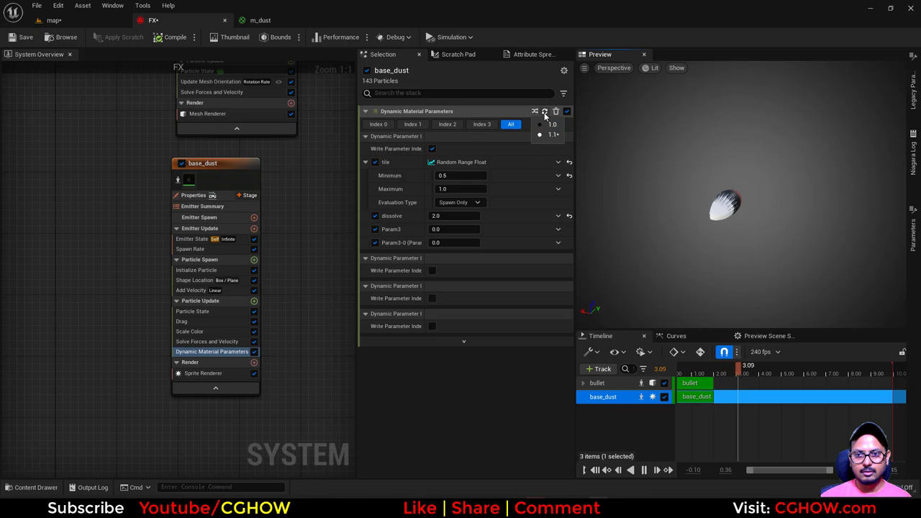
- In the m_dust material, rename the Dynamic Parameter's Param3 to density and apply the change
click(268, 20)
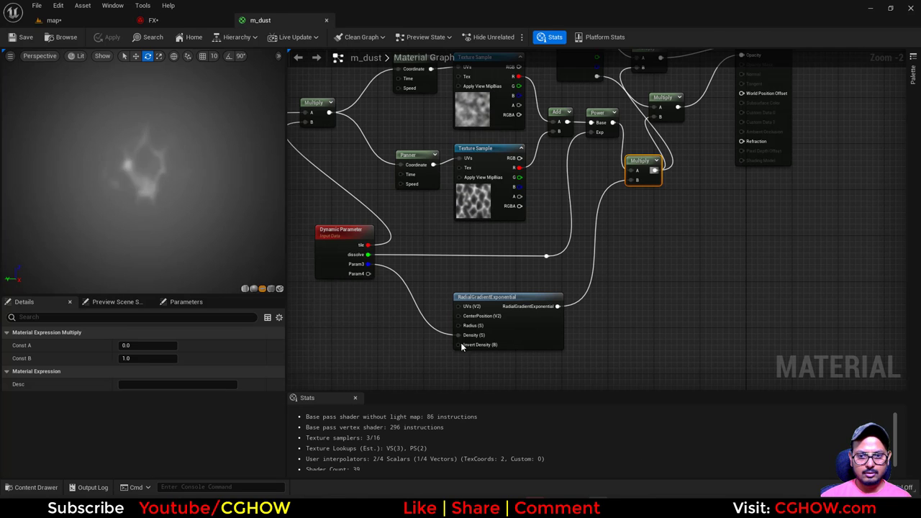
click(336, 268)
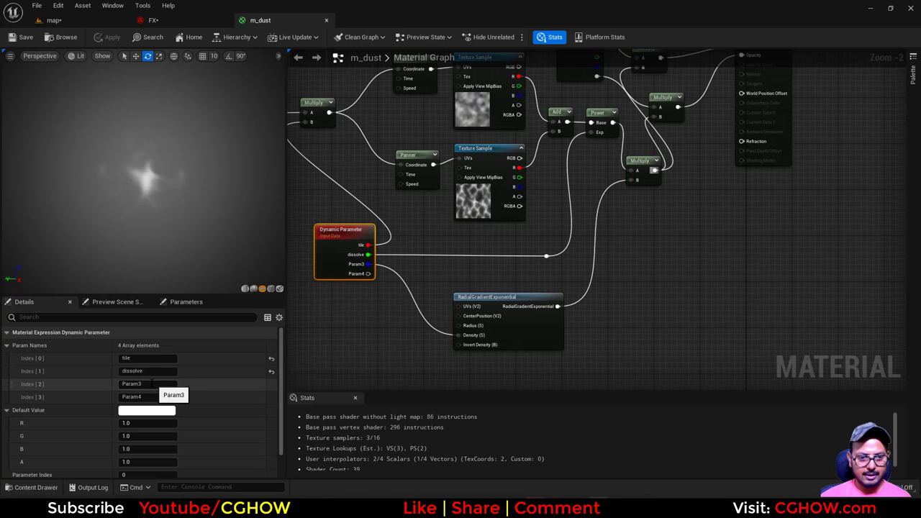
text(density)
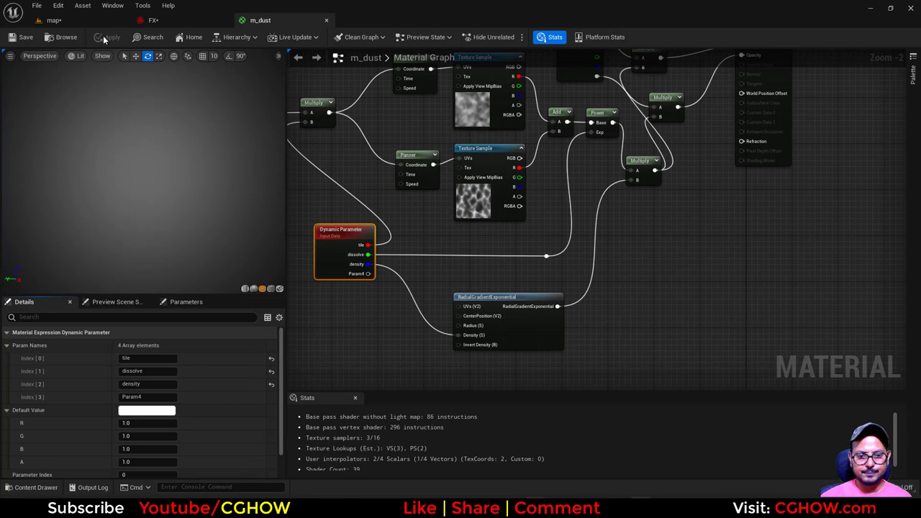
- In the FX system, make base_dust's density material parameter a Random Range Float with minimum 1 and maximum 5
click(174, 24)
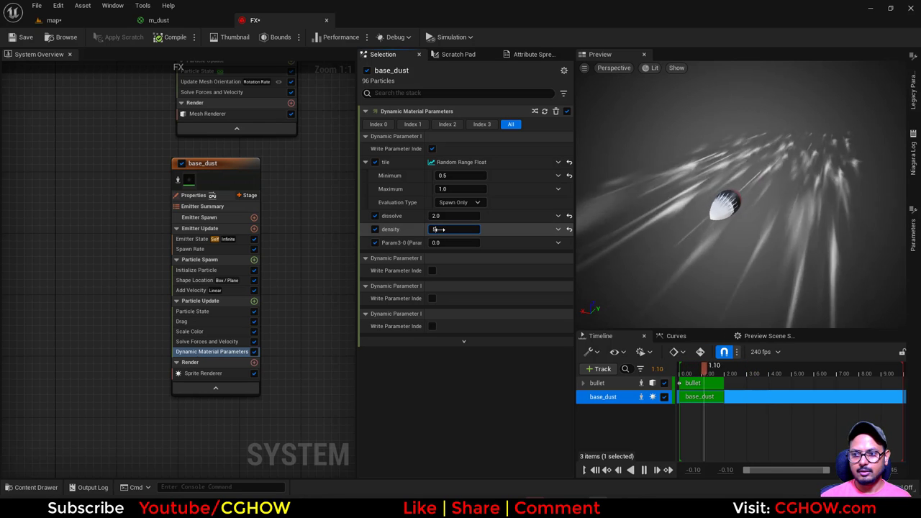
key(Return)
click(558, 229)
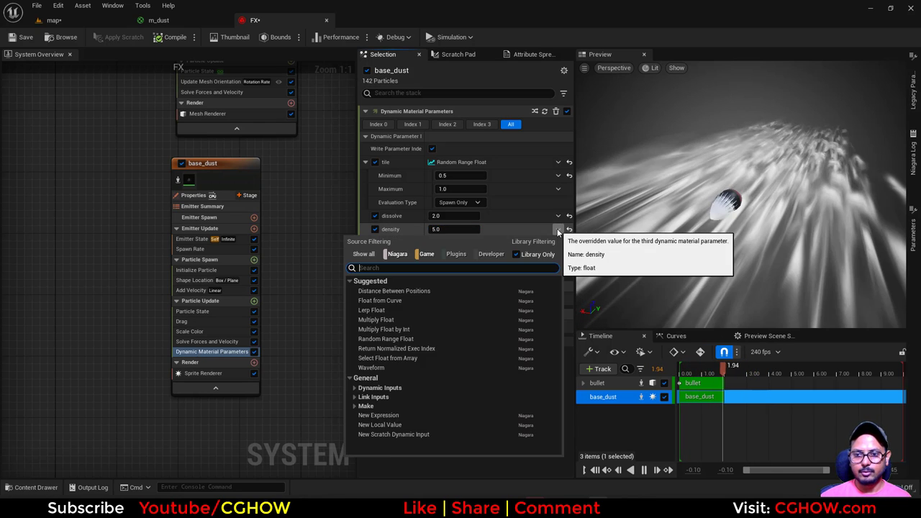
text(uni)
click(392, 292)
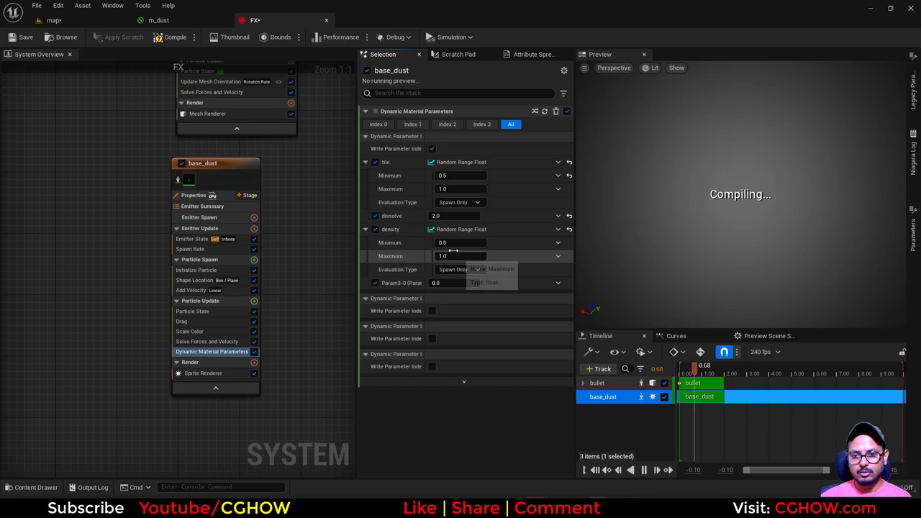
click(455, 256)
text(5)
key(Return)
drag(691, 238, 713, 224)
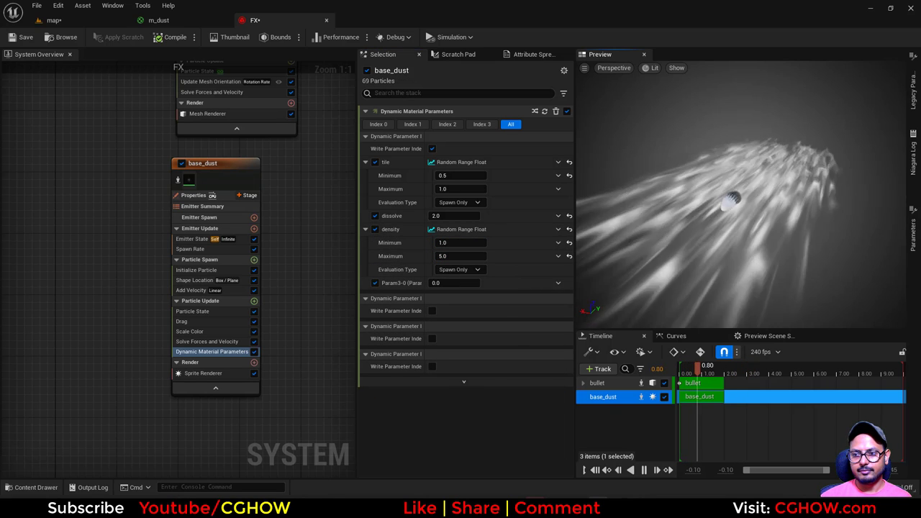
- Set the base_dust particle colour in Initialize Particle to a muted brown, R 0.307, G 0.231, B 0.178, alpha 1.0
click(197, 271)
click(444, 203)
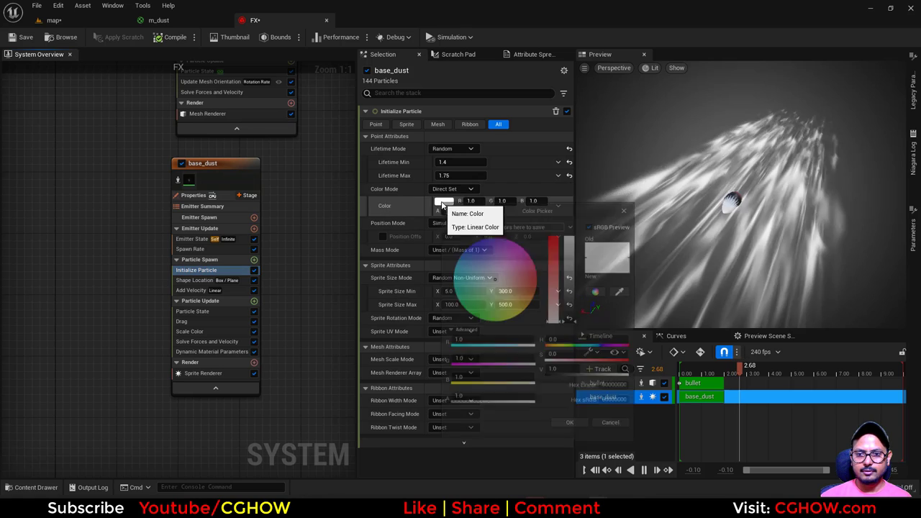
click(524, 298)
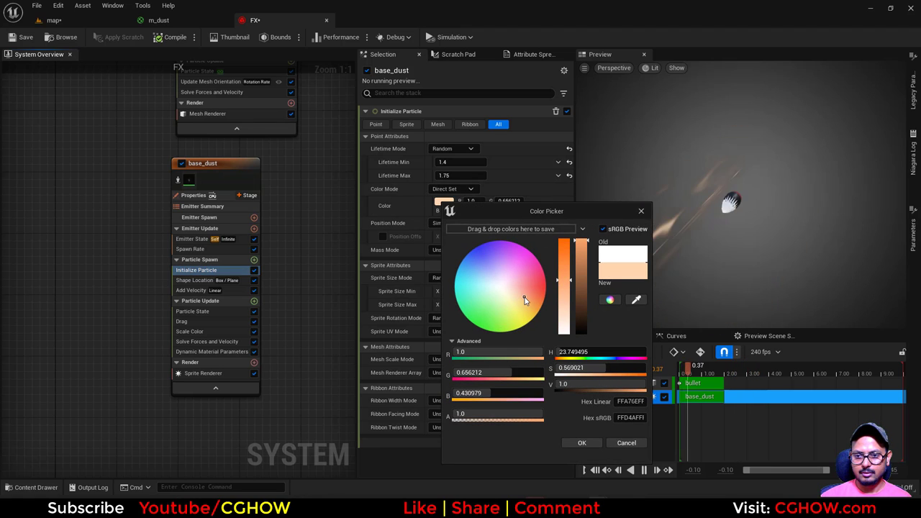
click(582, 307)
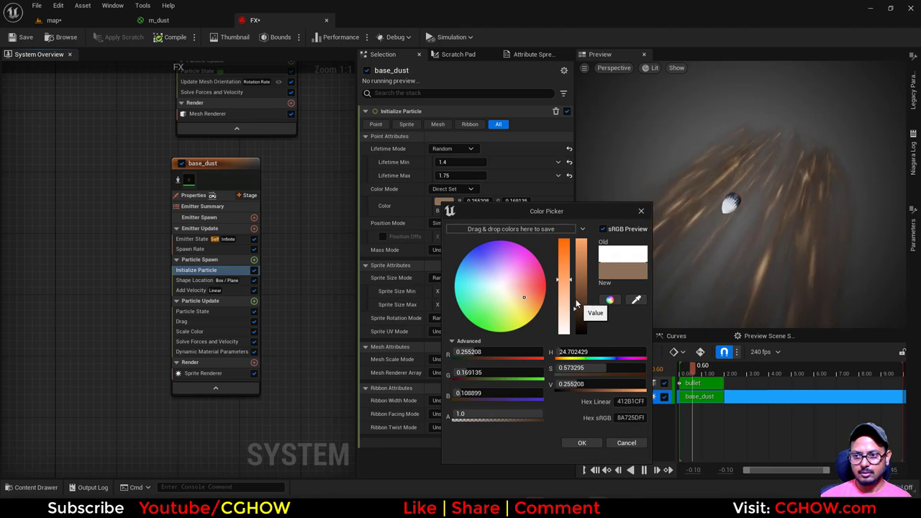
click(566, 287)
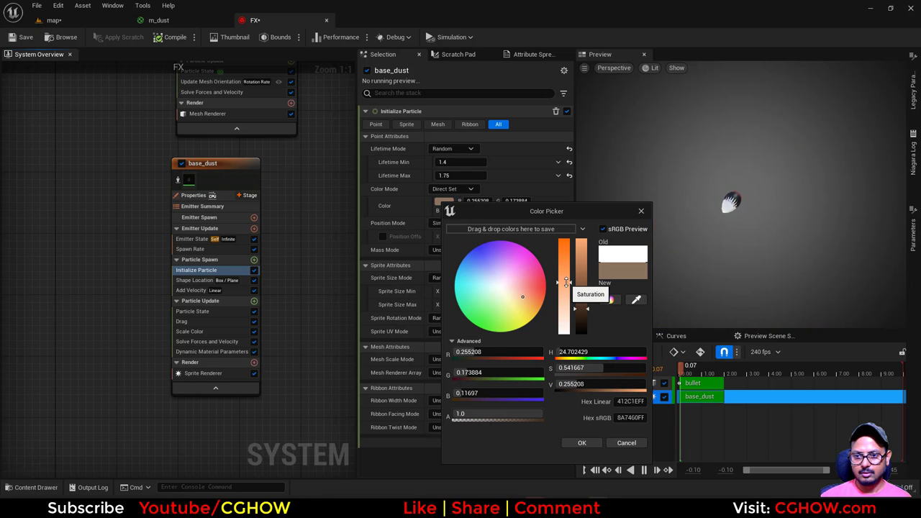
click(581, 443)
click(444, 201)
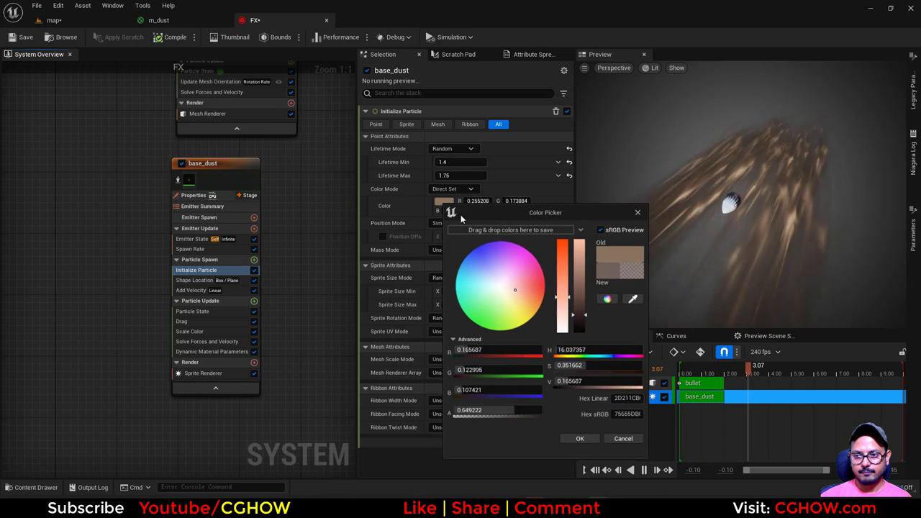
click(566, 294)
drag(585, 324, 584, 306)
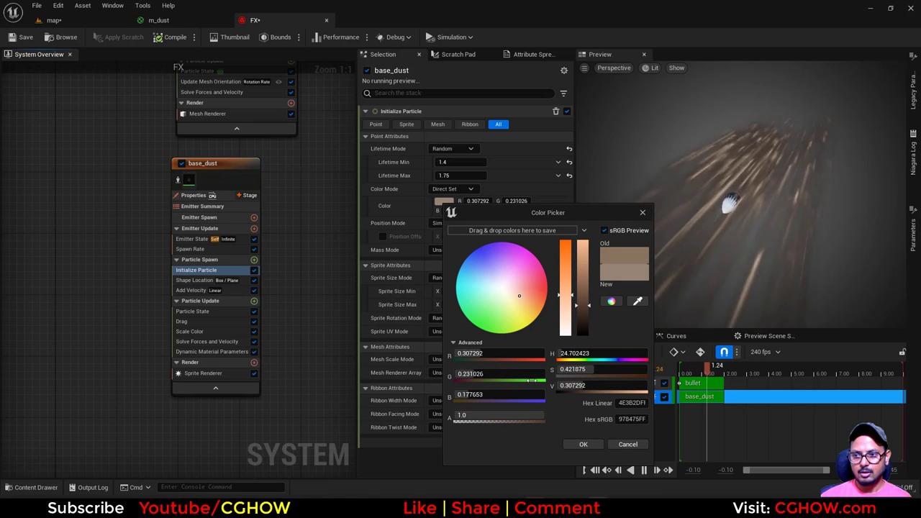
click(581, 444)
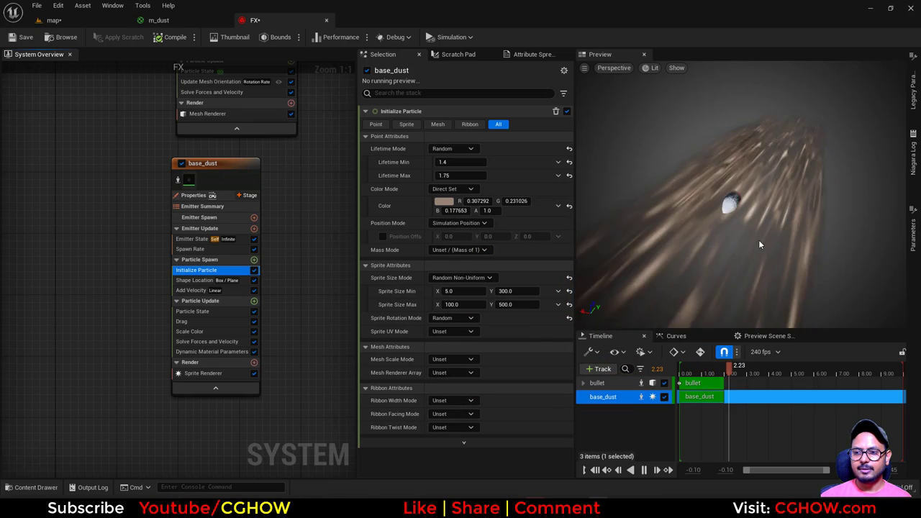
- In the m_dust material, wire Particle Color directly into Emissive Color, delete the Multiply node between them, and save
click(193, 20)
scroll(637, 148, up, 4)
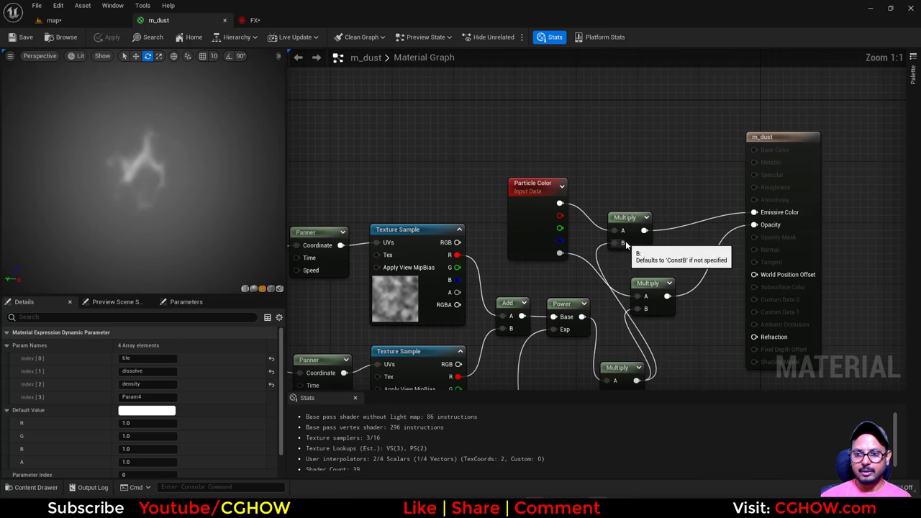
drag(625, 244, 631, 232)
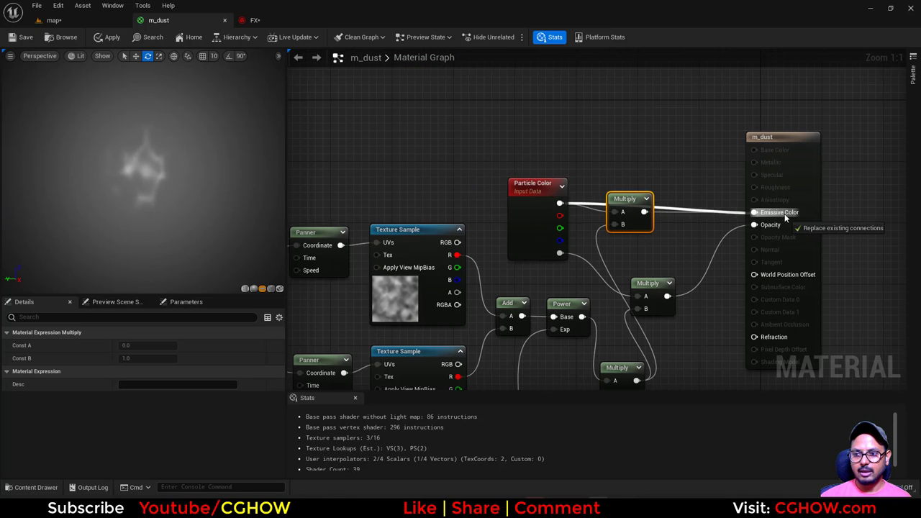
key(Delete)
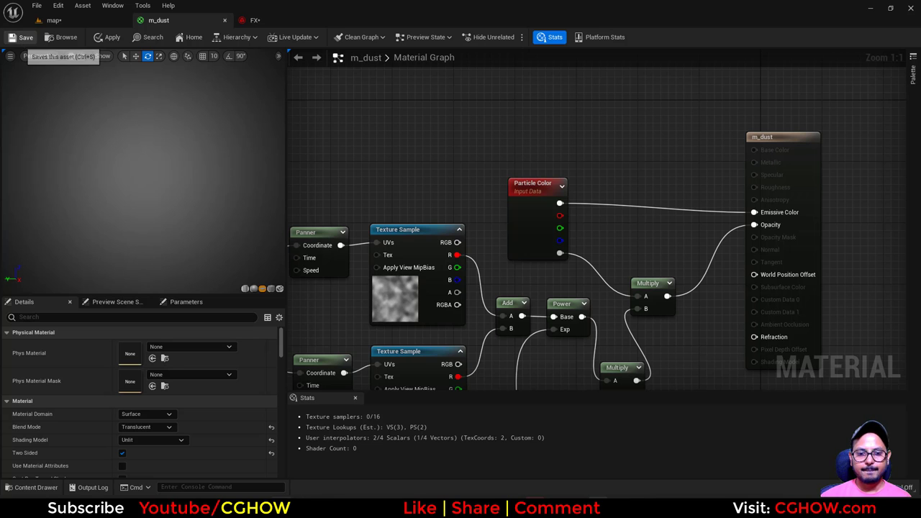
click(23, 37)
- Switch the base_dust colour mode to Random Hue/Saturation/Value and enable the hue shift, saturation, value and alpha scale ranges
click(268, 21)
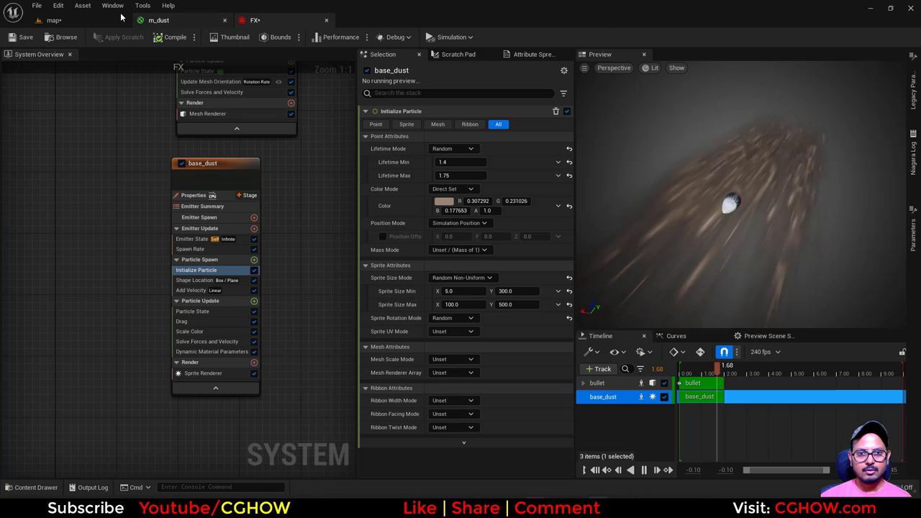
click(451, 188)
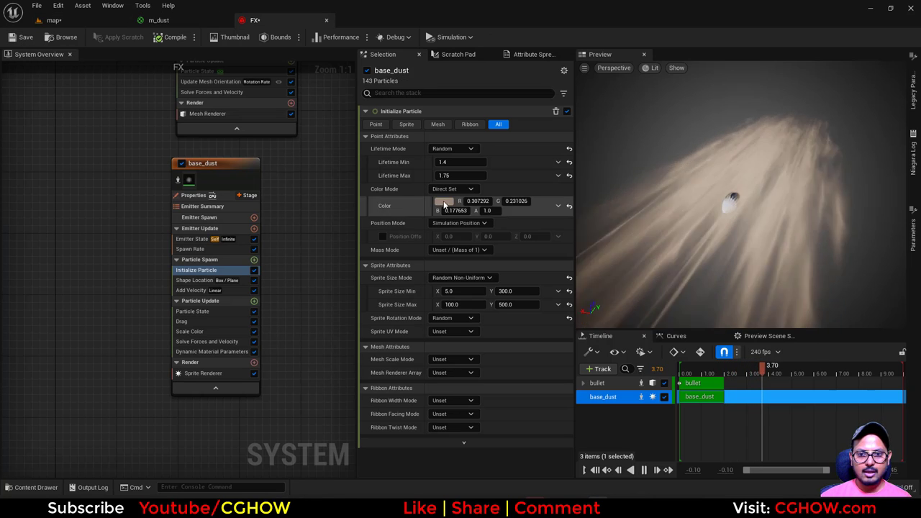
click(462, 234)
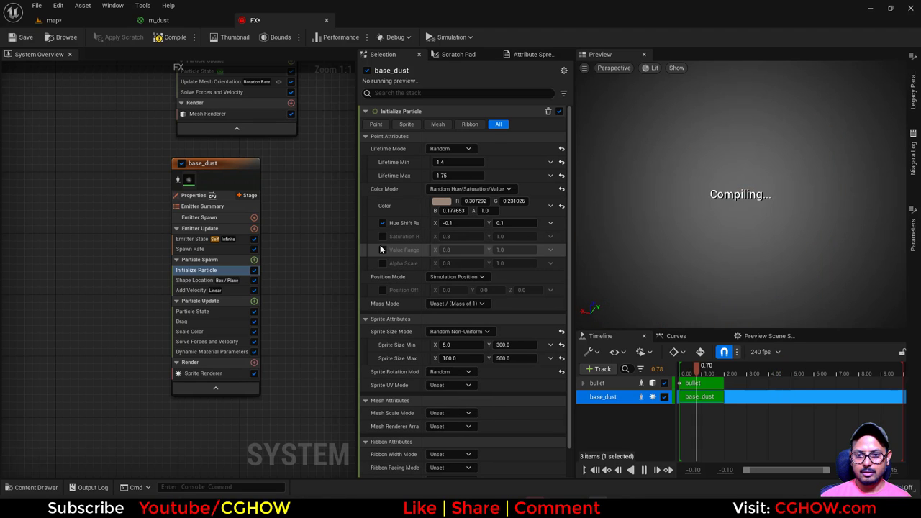
click(383, 250)
click(383, 236)
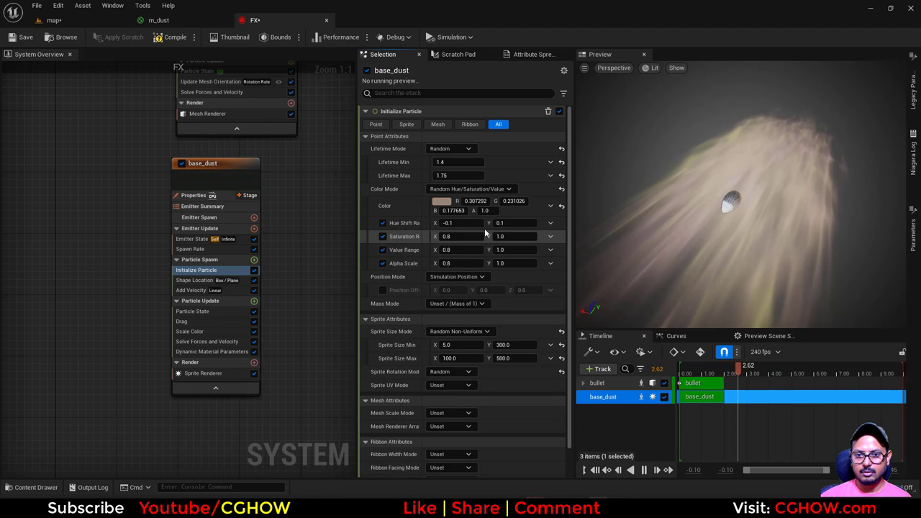
- Set both hue shift range values to 0 and the saturation range maximum to 2
click(475, 223)
text(0)
click(515, 222)
text(0)
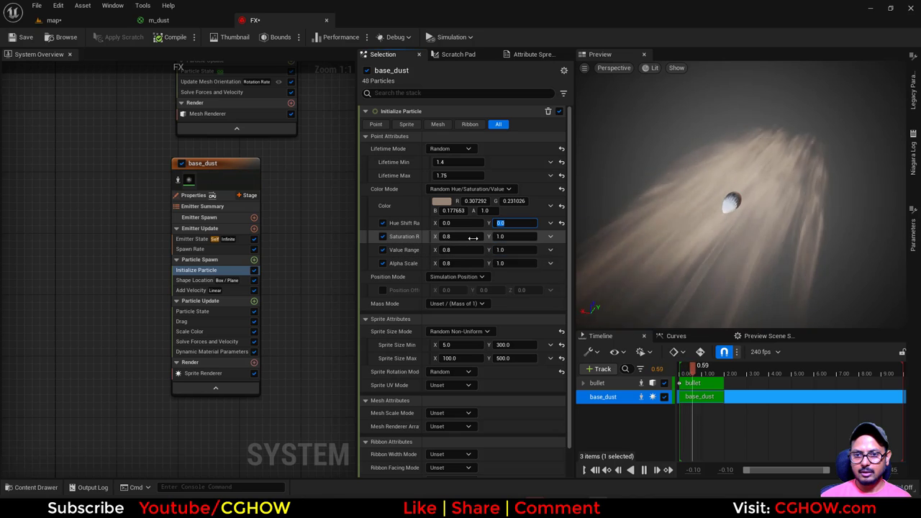
click(508, 236)
text(2)
- Set the value range minimum to 0.2 and the alpha scale range minimum to 0.5
click(507, 250)
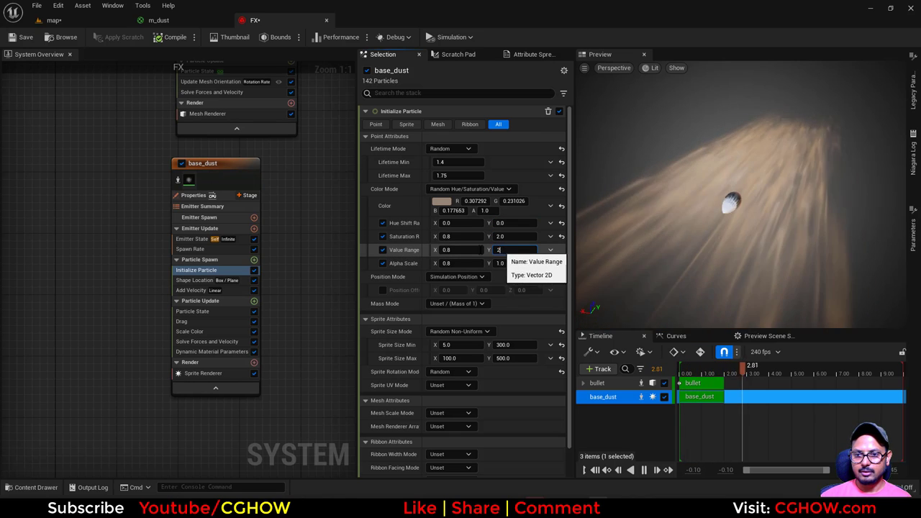
click(453, 250)
text(0.2)
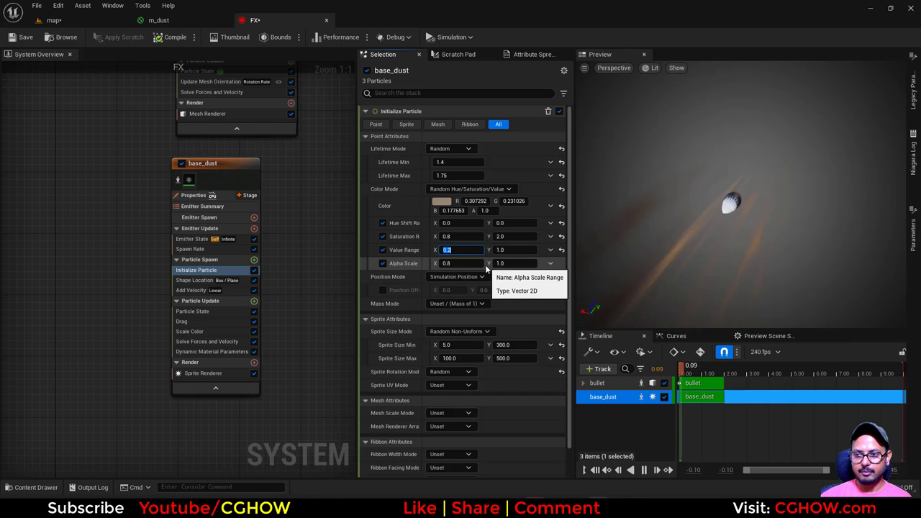
click(458, 264)
text(0.5)
key(Return)
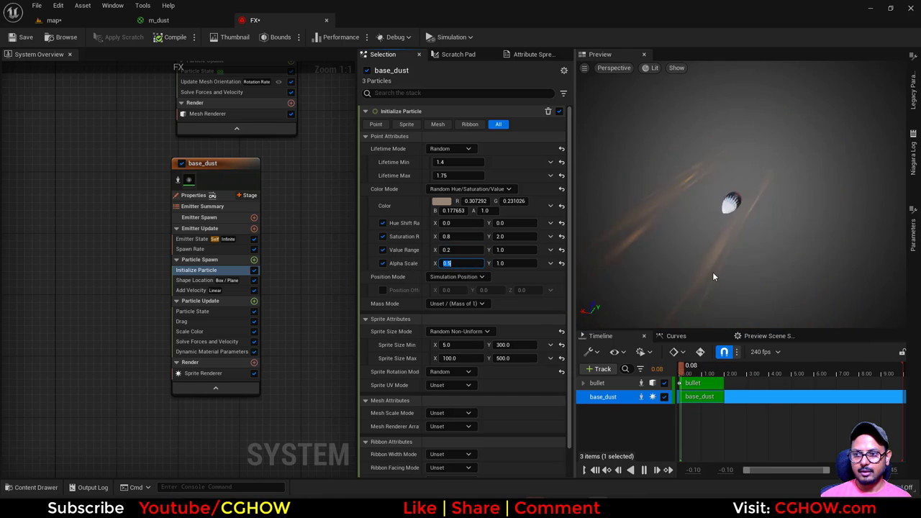
- Inspect the recoloured dust around the projectile in the level viewport
click(97, 25)
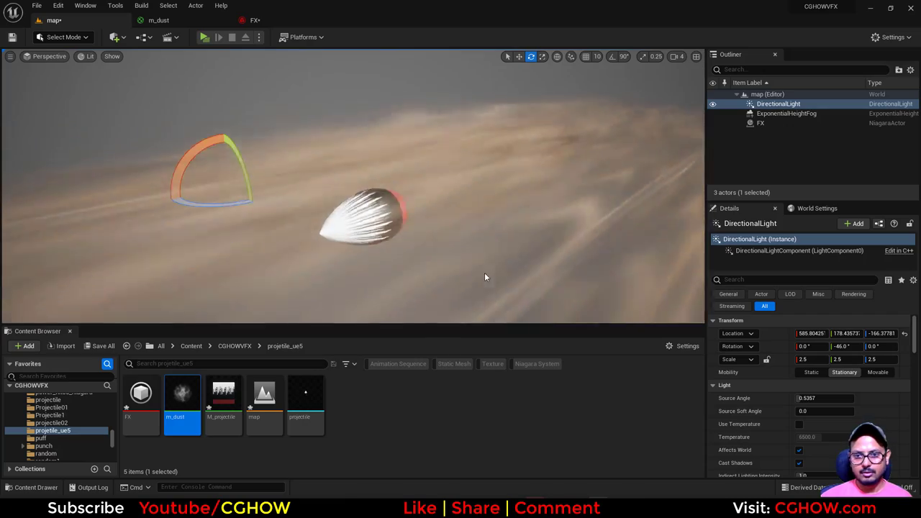
mouse_move(496, 277)
alt+mouse_down()
mouse_move(515, 271)
mouse_move(456, 214)
mouse_move(472, 224)
mouse_move(413, 235)
mouse_move(481, 244)
mouse_move(464, 241)
alt+mouse_up()
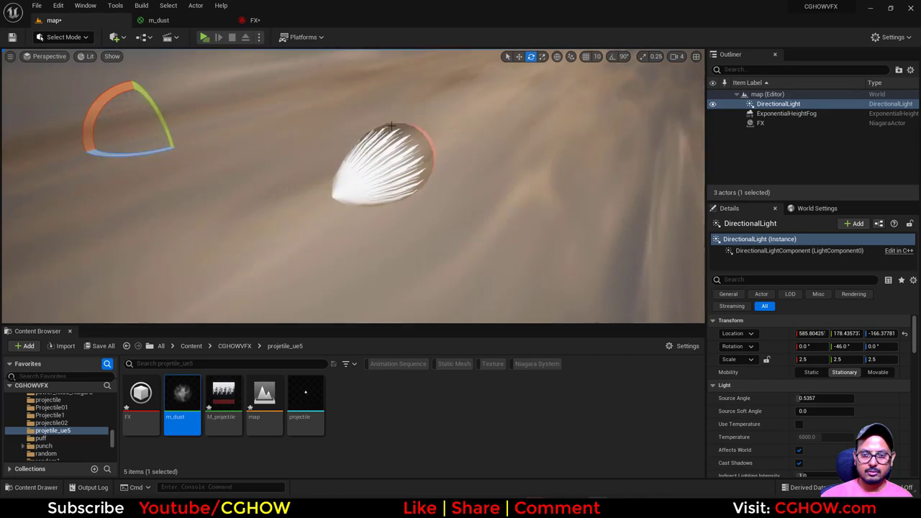
click(198, 20)
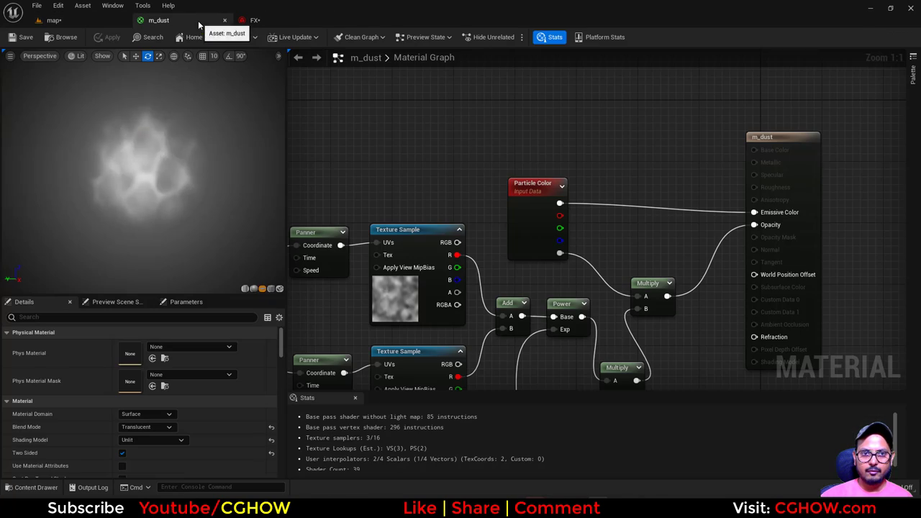
click(278, 21)
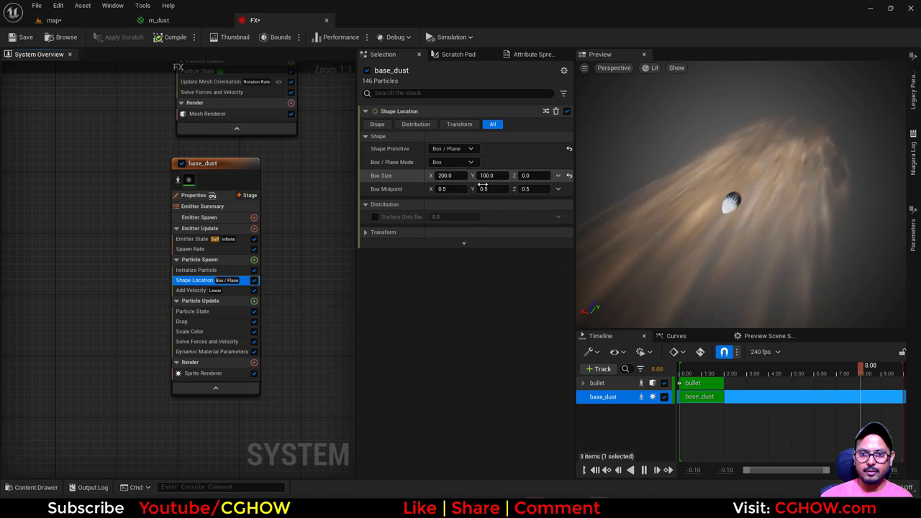
drag(540, 189, 496, 190)
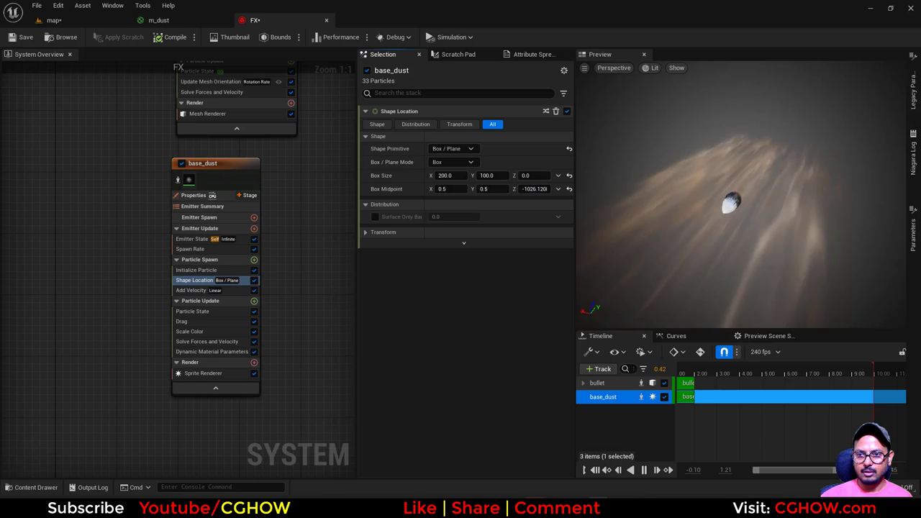
drag(727, 244, 734, 195)
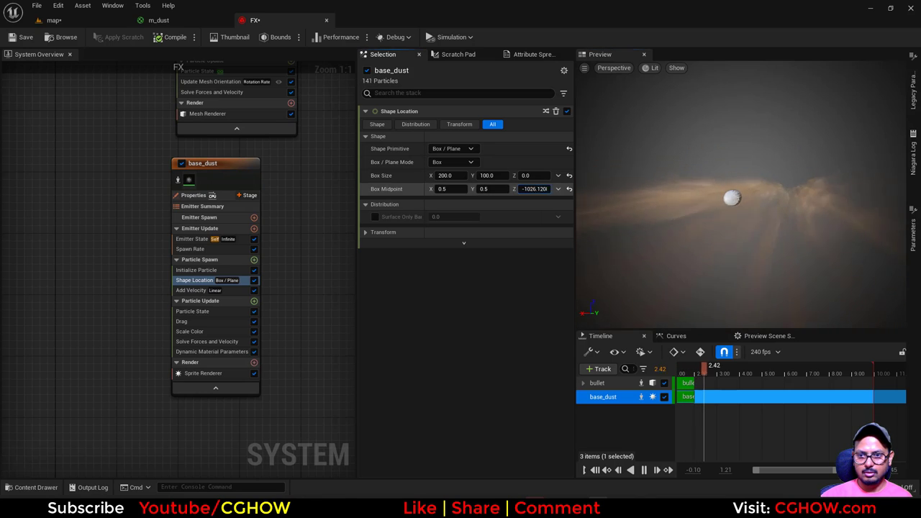
drag(536, 189, 534, 189)
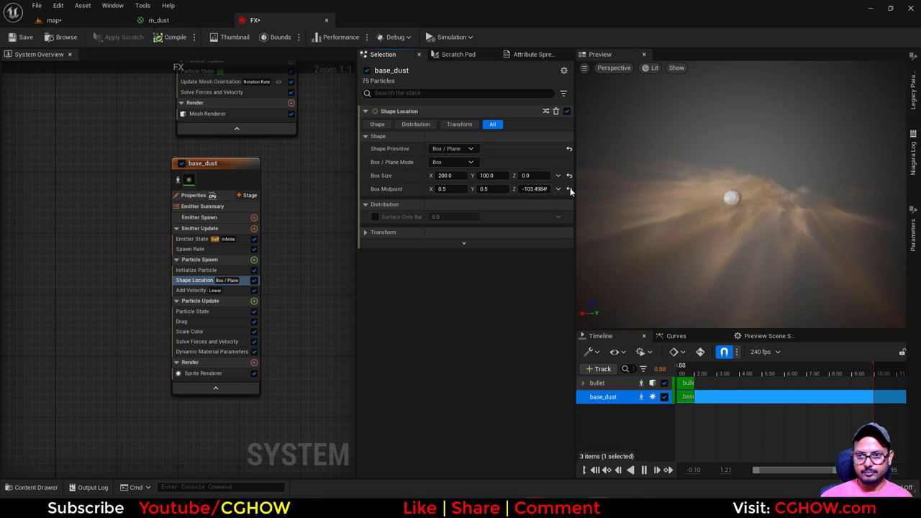
- Set the base_dust Shape Location offset mode to Default and lower its Z offset to about -32.9
click(365, 232)
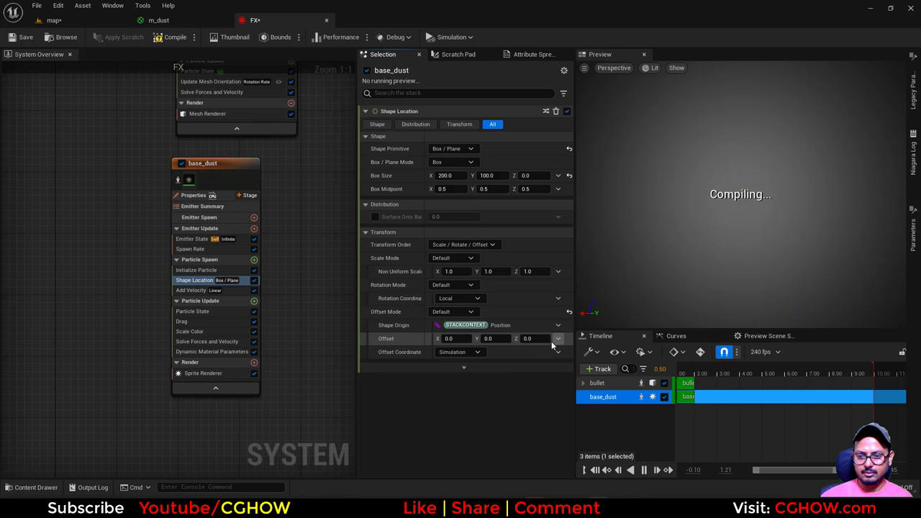
drag(535, 339, 521, 342)
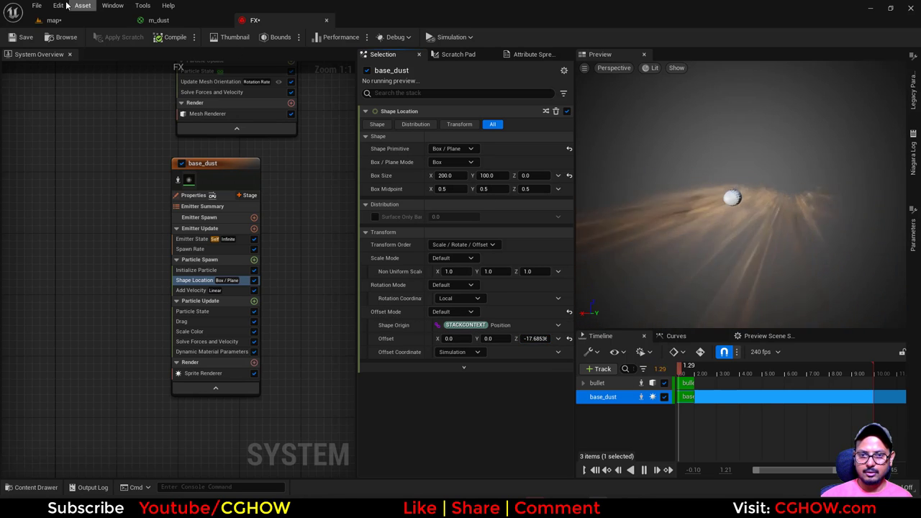
click(53, 20)
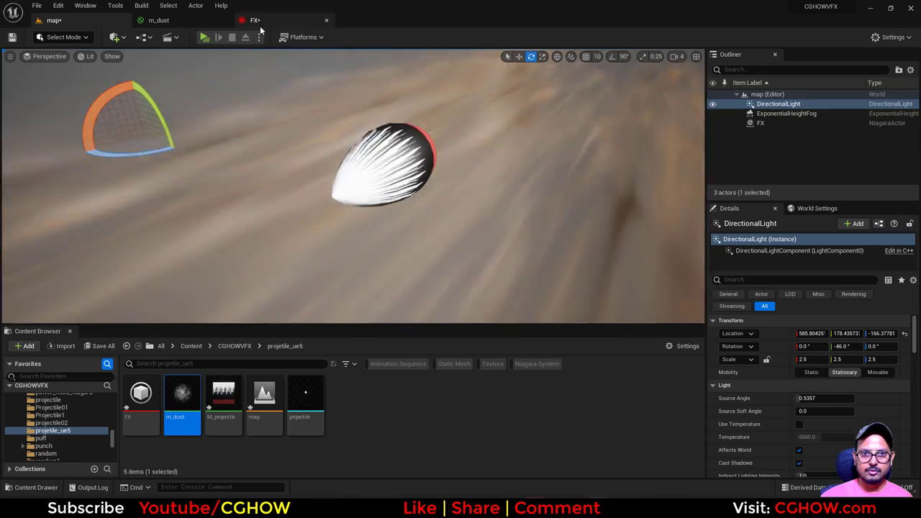
click(255, 21)
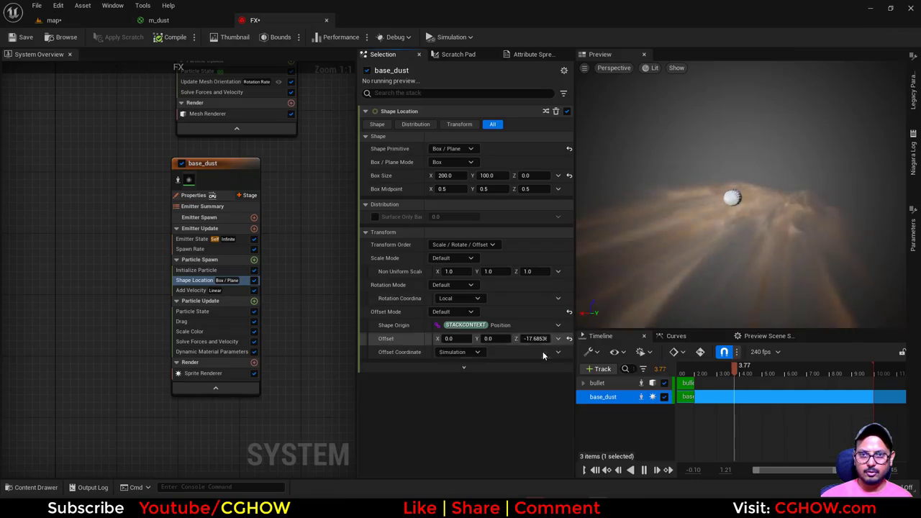
click(53, 20)
- Widen the base_dust spawn box to 400 in X and check the dust spread in the level
click(255, 20)
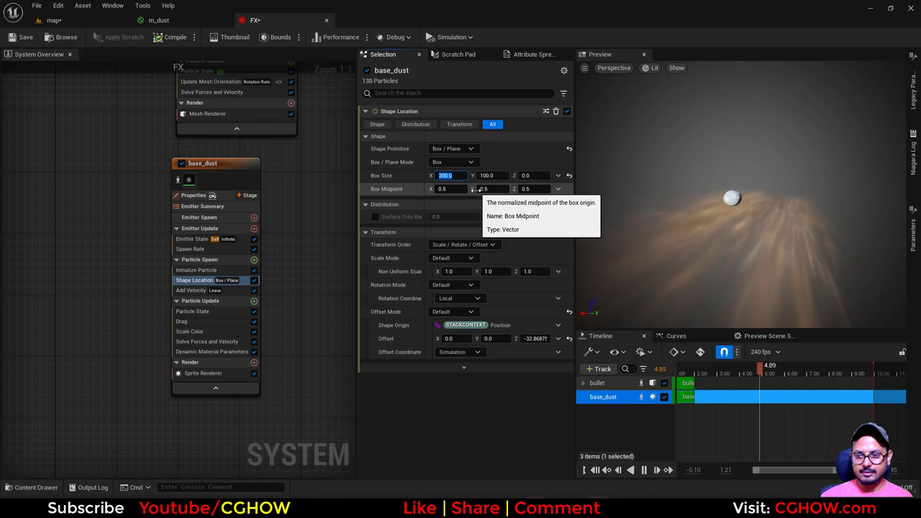
key(Return)
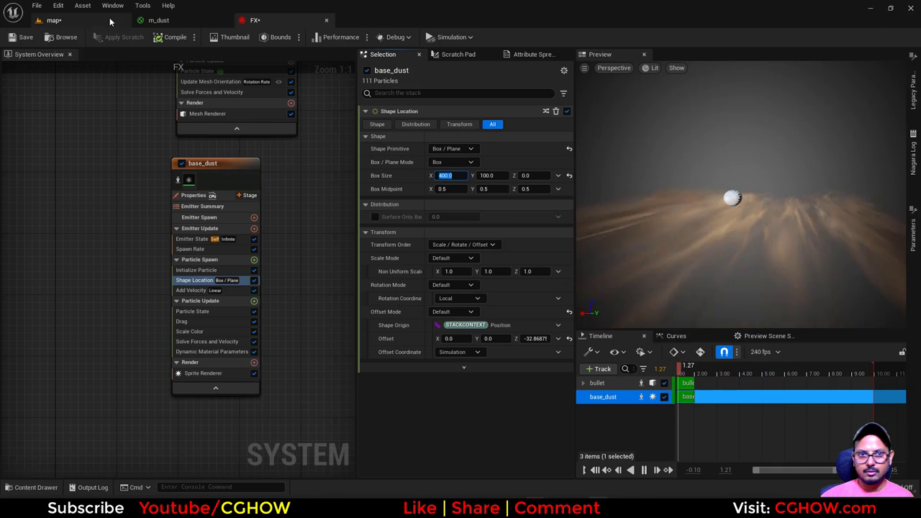
click(100, 20)
right_drag(466, 200, 491, 234)
- Add a PostProcessVolume to the level and enable Infinite Extent (Unbound) on it
click(117, 36)
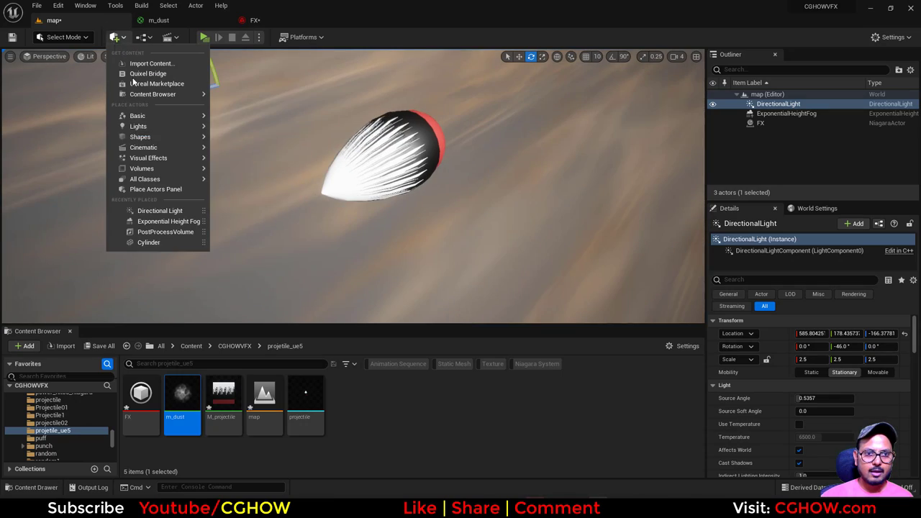
mouse_move(182, 158)
click(262, 159)
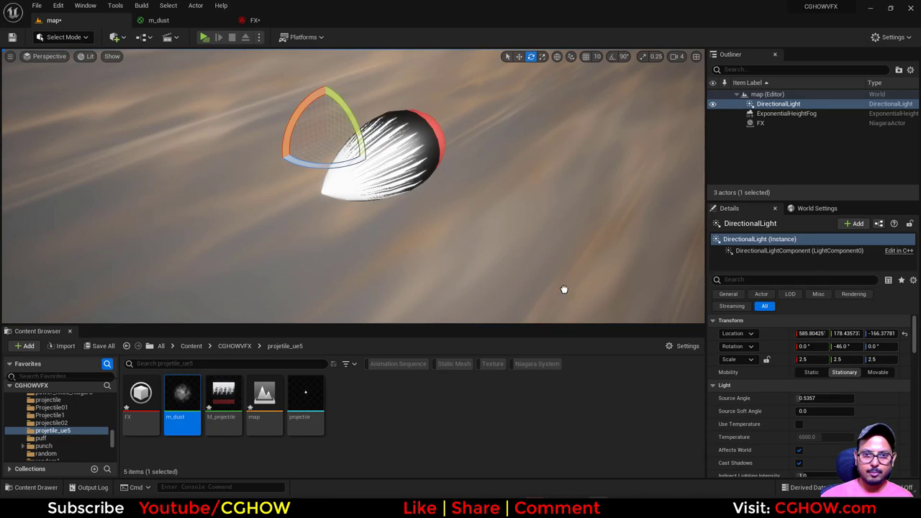
scroll(790, 390, down, 15)
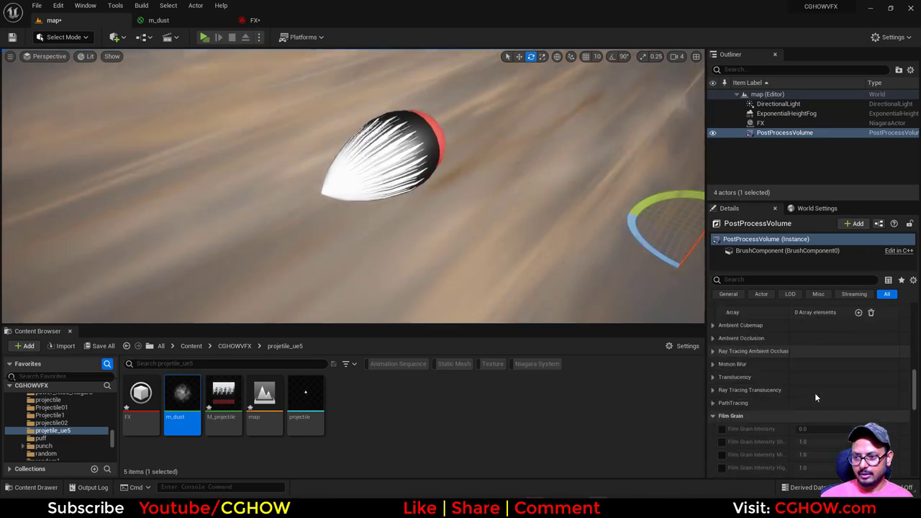
scroll(822, 394, down, 5)
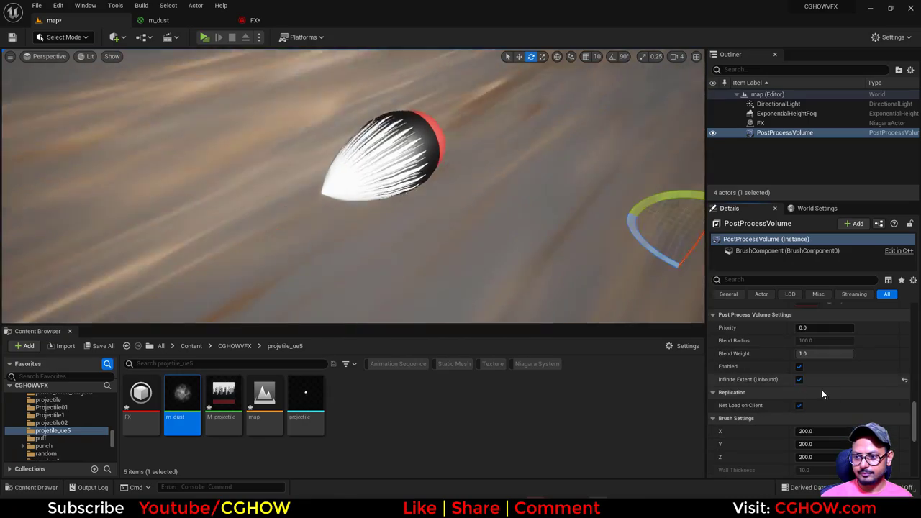
- Enable Vignette Intensity in the PostProcessVolume's Image Effects and set it to 1.0
drag(915, 420, 916, 321)
scroll(748, 410, down, 3)
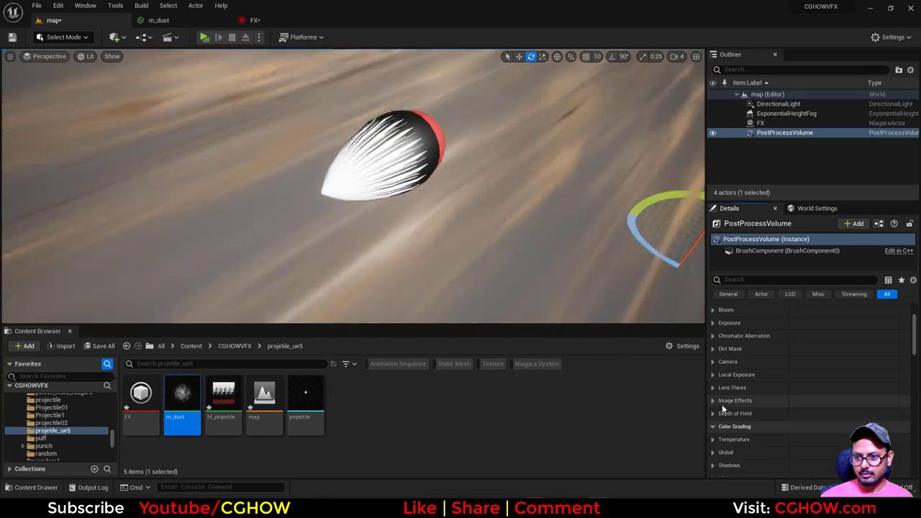
click(714, 401)
click(730, 414)
drag(812, 415, 857, 414)
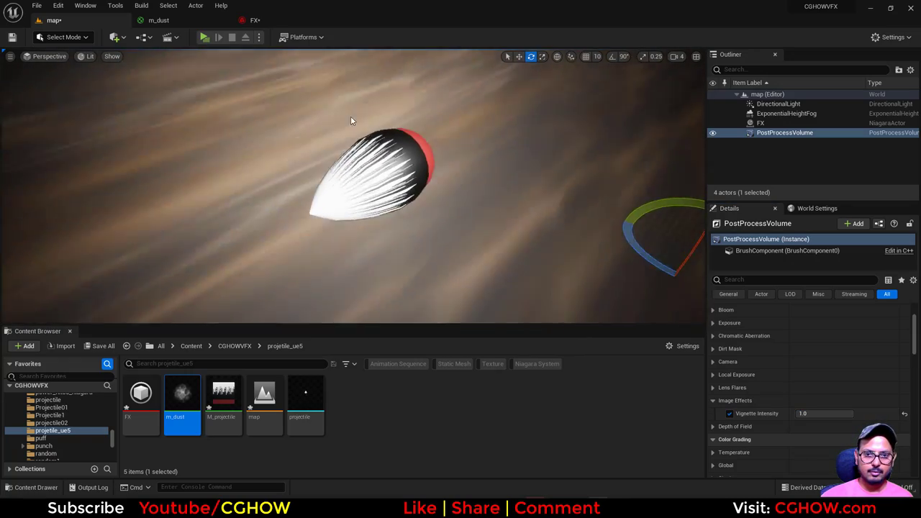
- Set the base_dust emitter's Spawn Rate to 150 in the FX system
click(159, 20)
click(275, 21)
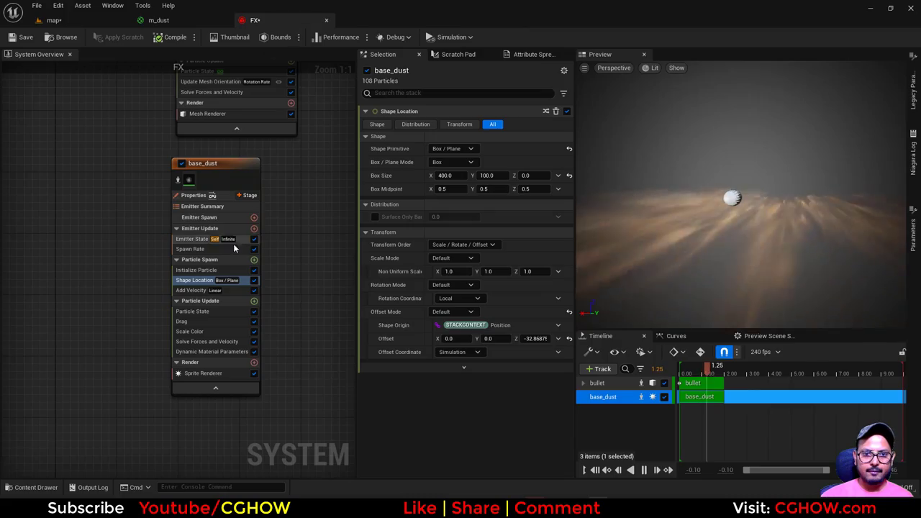
click(199, 228)
click(190, 248)
click(438, 123)
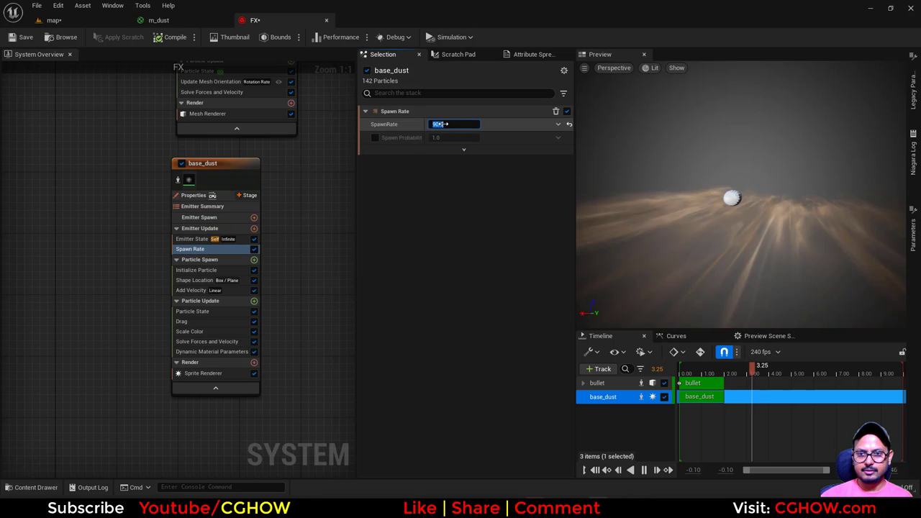
text(15)
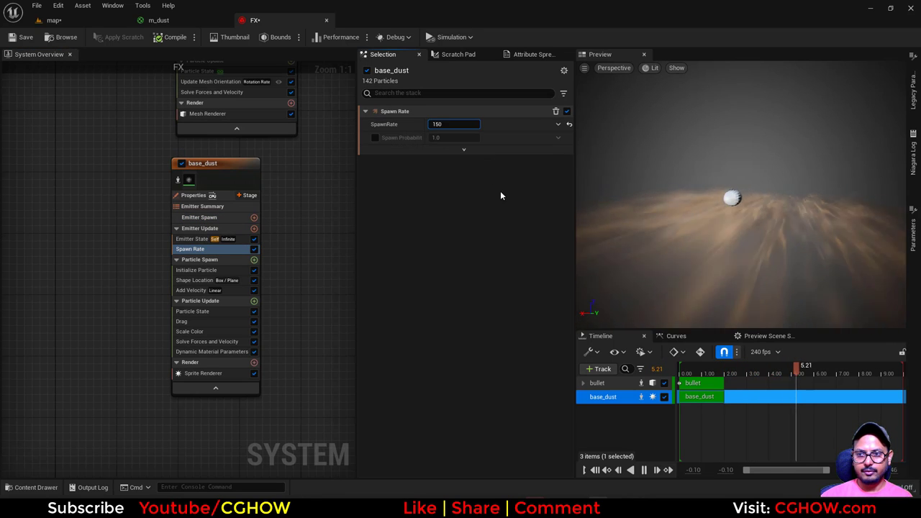
- Check the dust in the level, save all modified assets and close the m_dust material
click(80, 22)
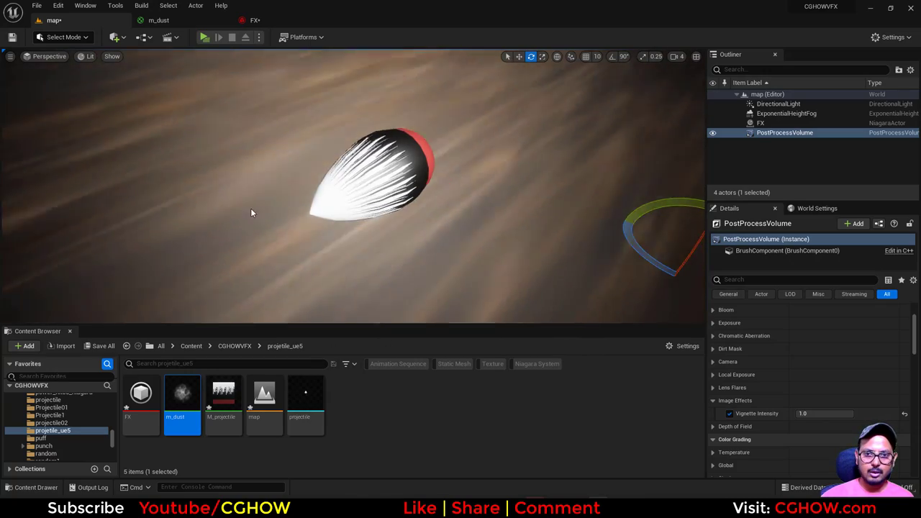
click(101, 347)
click(537, 358)
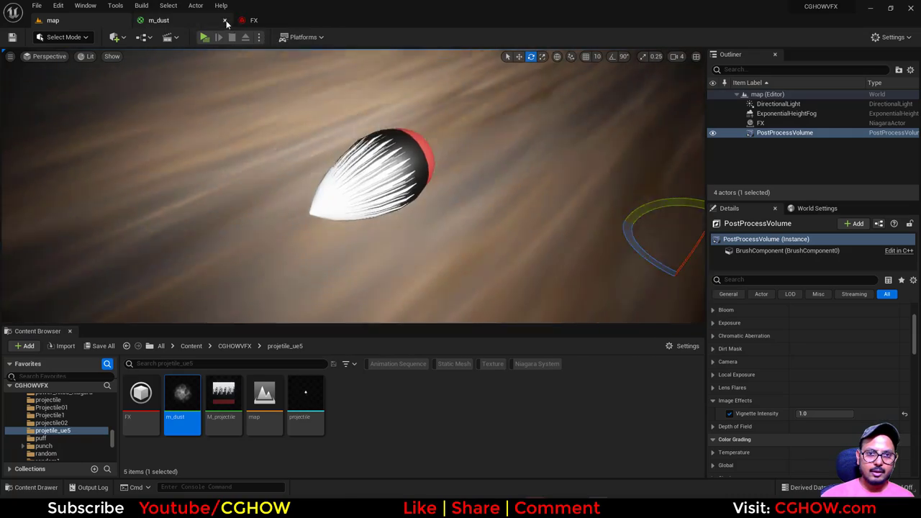
click(195, 21)
middle_click(195, 21)
click(195, 21)
- Open the M_projectile material assigned in the bullet emitter's Mesh Renderer
right_drag(141, 178, 170, 384)
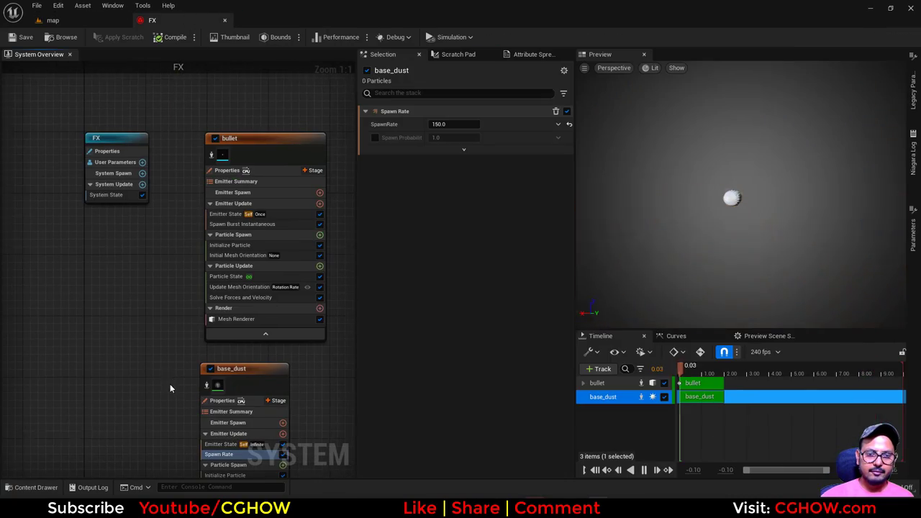
right_drag(192, 148, 158, 166)
click(258, 337)
click(257, 336)
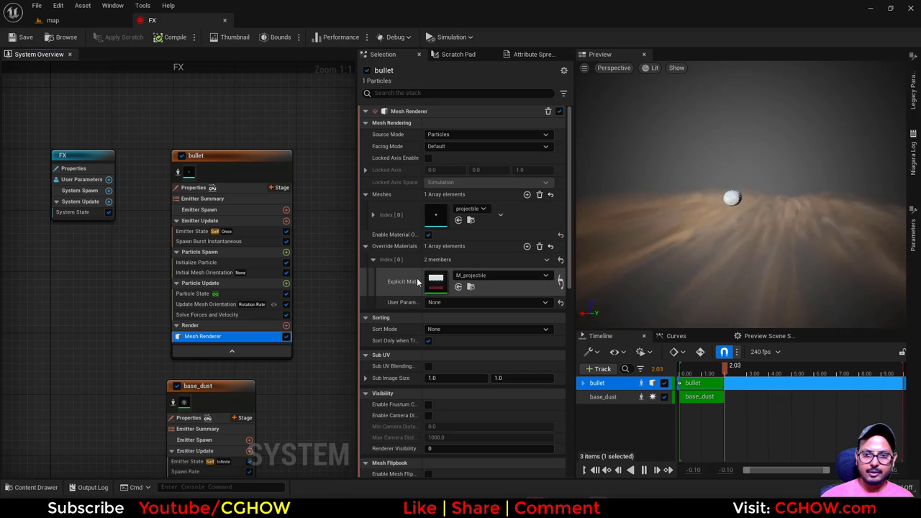
double_click(436, 280)
right_drag(601, 226, 640, 295)
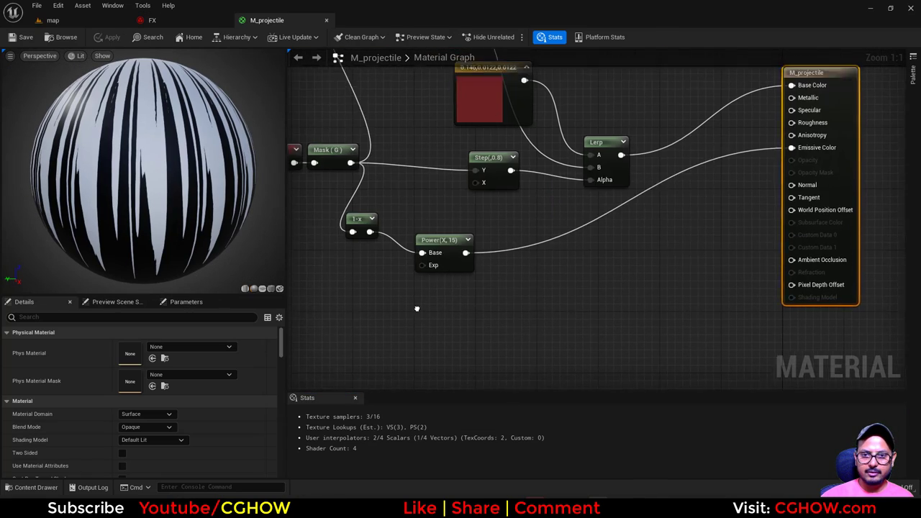
right_drag(418, 308, 350, 361)
scroll(603, 277, down, 2)
right_drag(528, 323, 639, 329)
right_click(539, 338)
text(dyn)
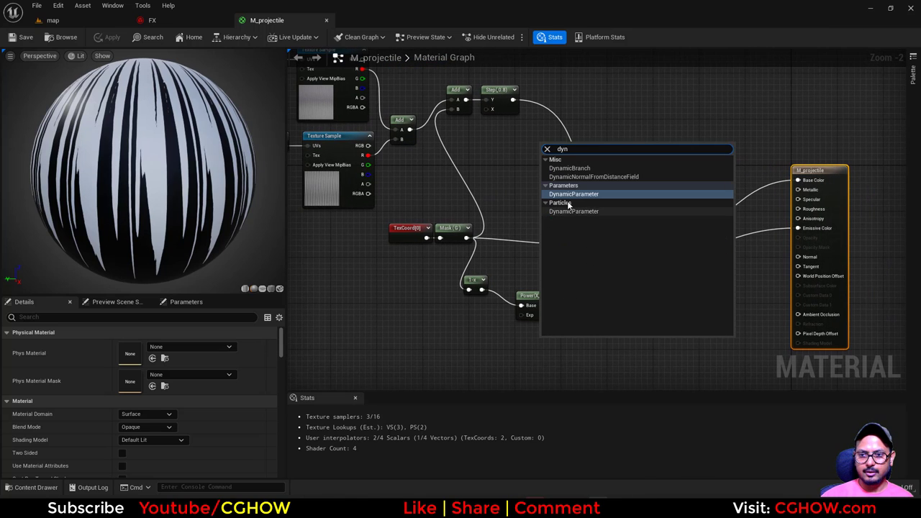
click(569, 212)
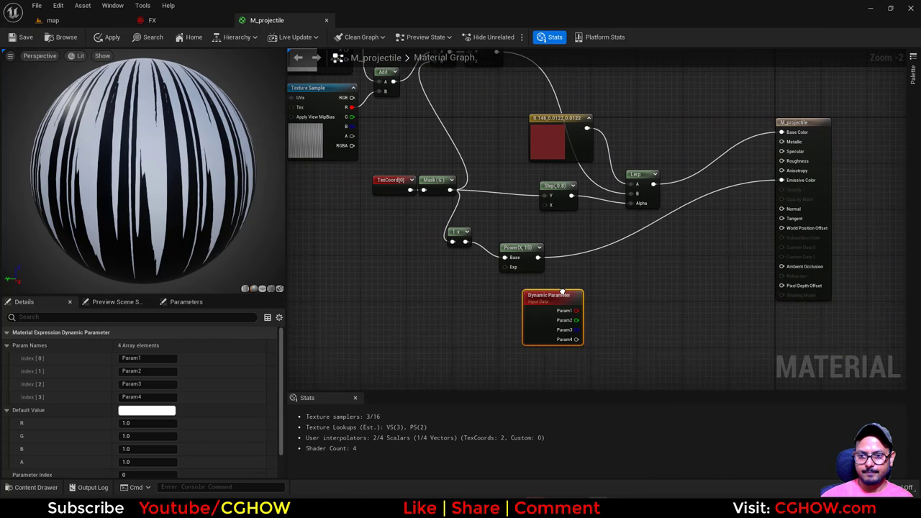
key(Delete)
- Add a Particle Color node to M_projectile and multiply its colour with the Power output into Emissive Color
right_click(495, 304)
text(part)
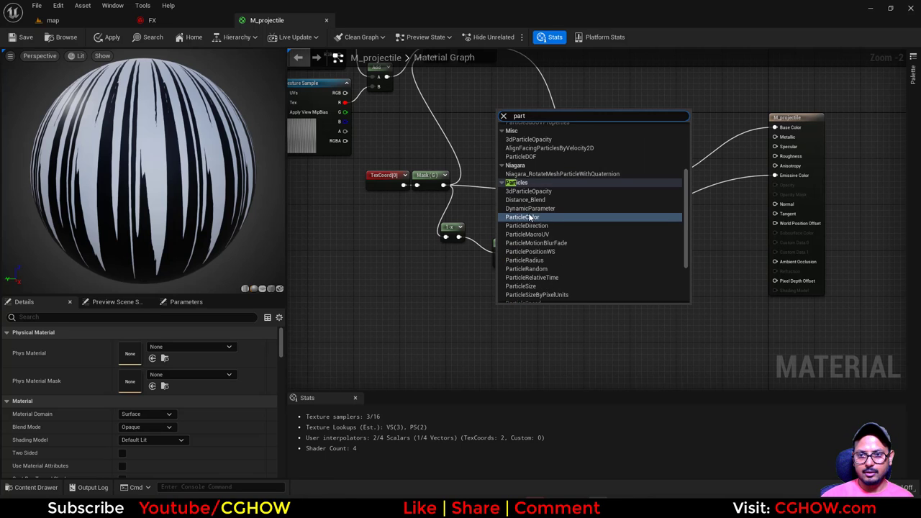
click(530, 217)
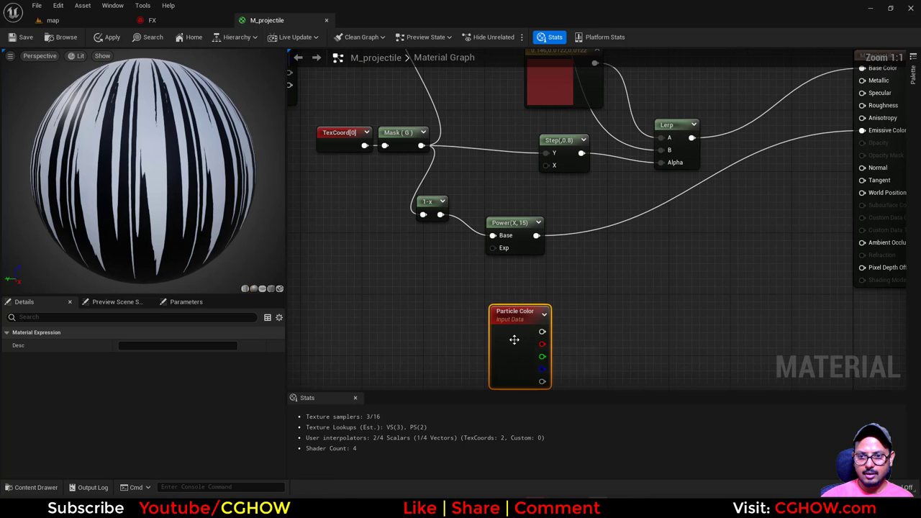
right_drag(519, 293, 498, 323)
click(510, 311)
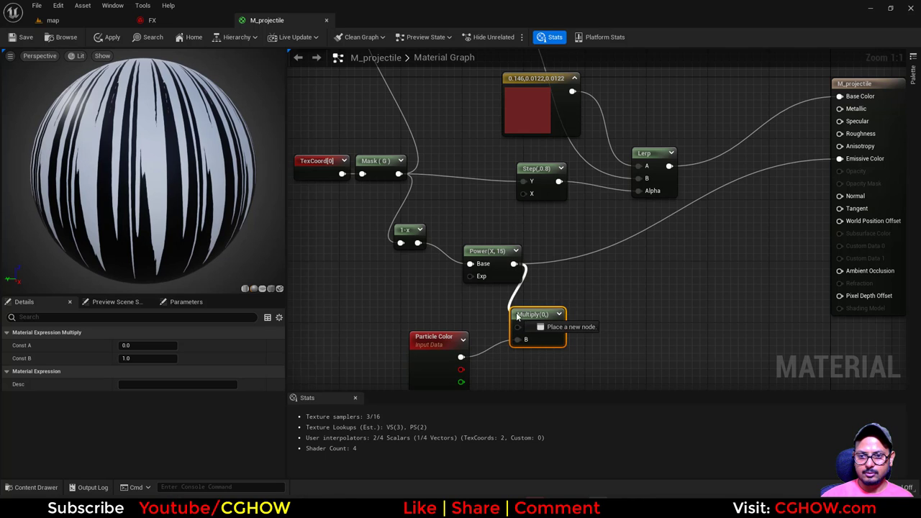
right_drag(547, 328, 531, 271)
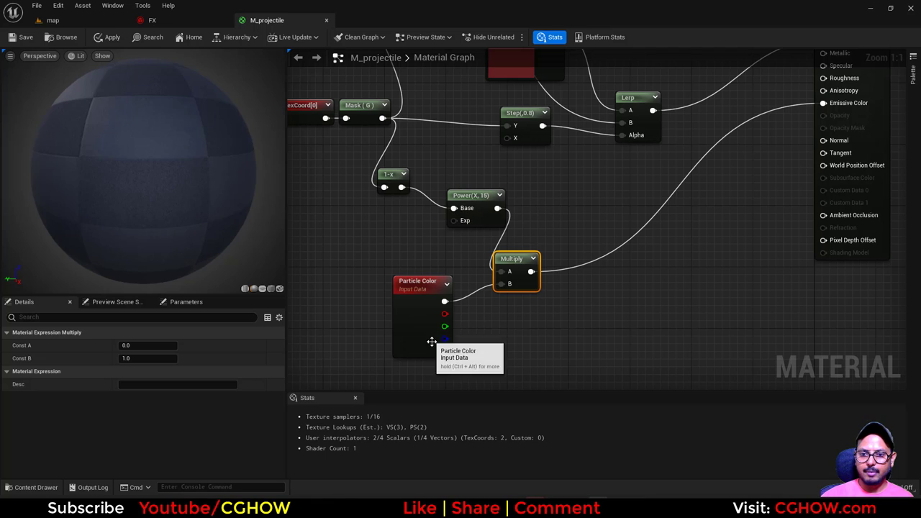
- Connect the Particle Color alpha to the Power node's Exp input and save the material
drag(455, 231, 454, 220)
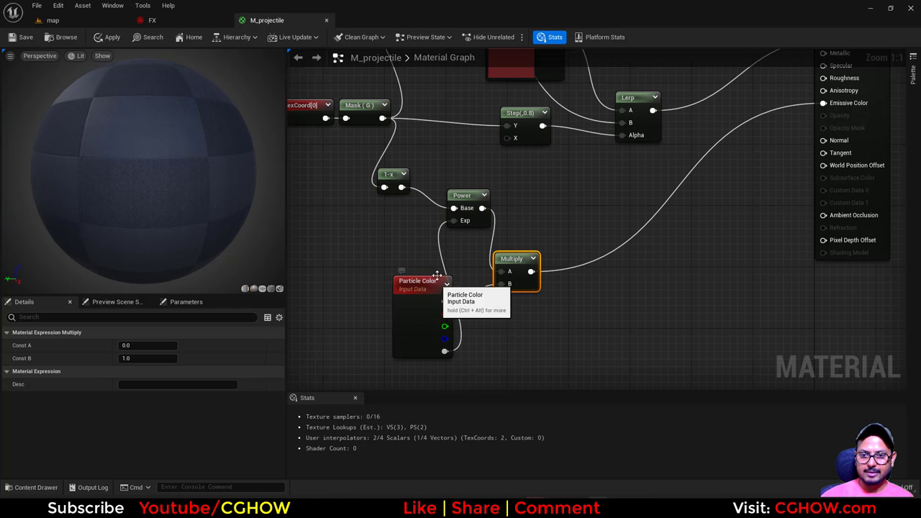
drag(436, 275, 421, 283)
right_drag(562, 194, 551, 224)
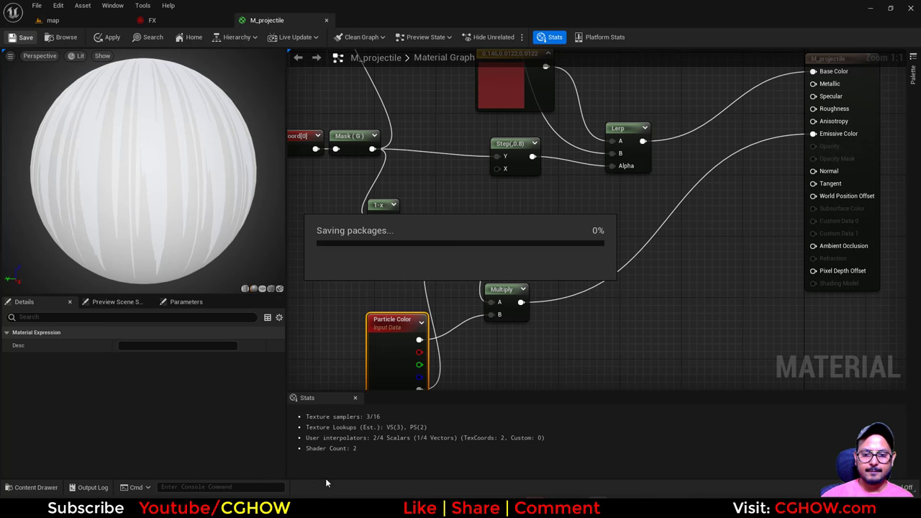
- Isolate the bullet emitter in the FX system and view the projectile up close in the preview
click(152, 21)
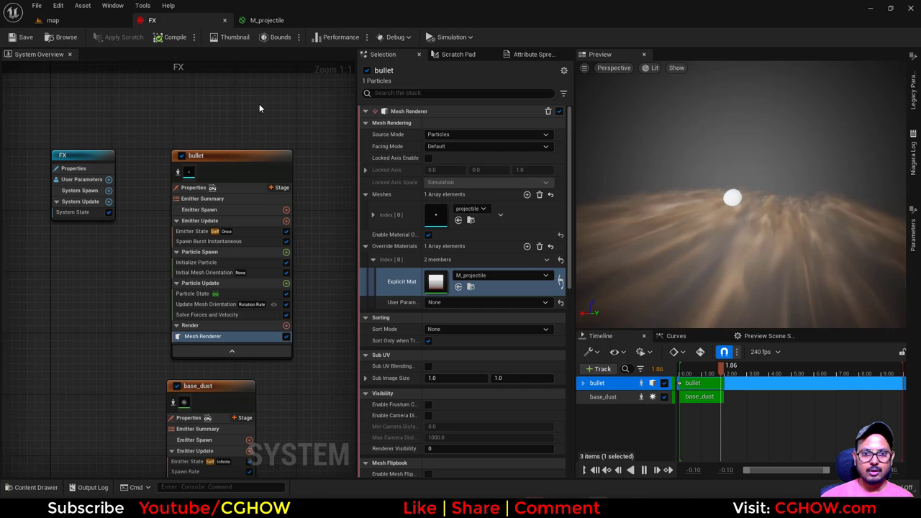
drag(700, 219, 748, 263)
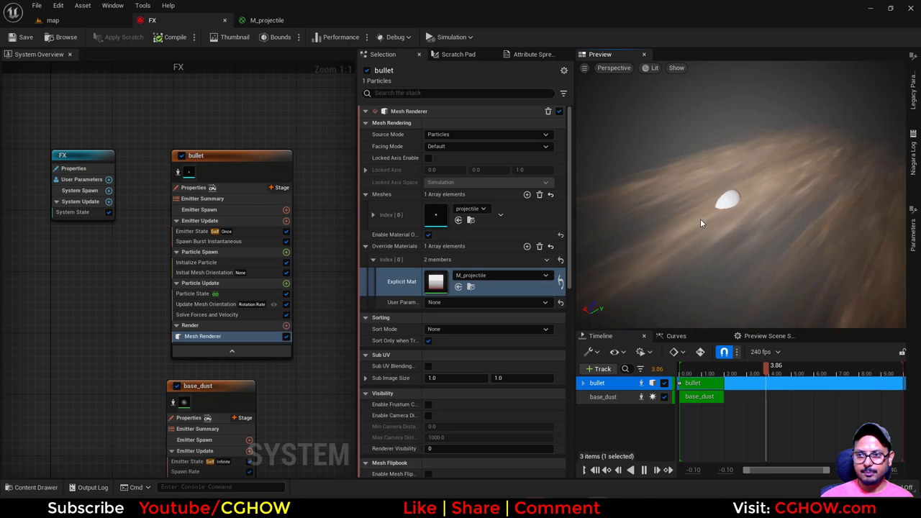
right_drag(700, 219, 704, 273)
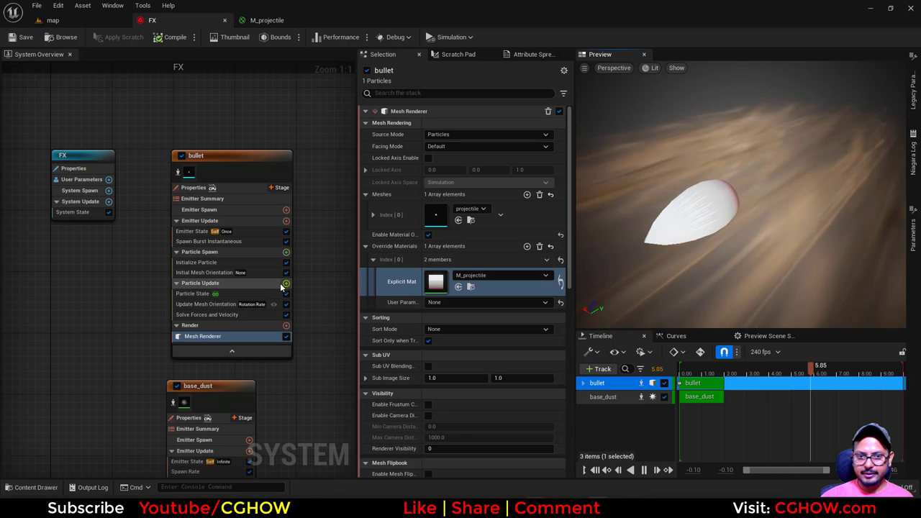
click(178, 173)
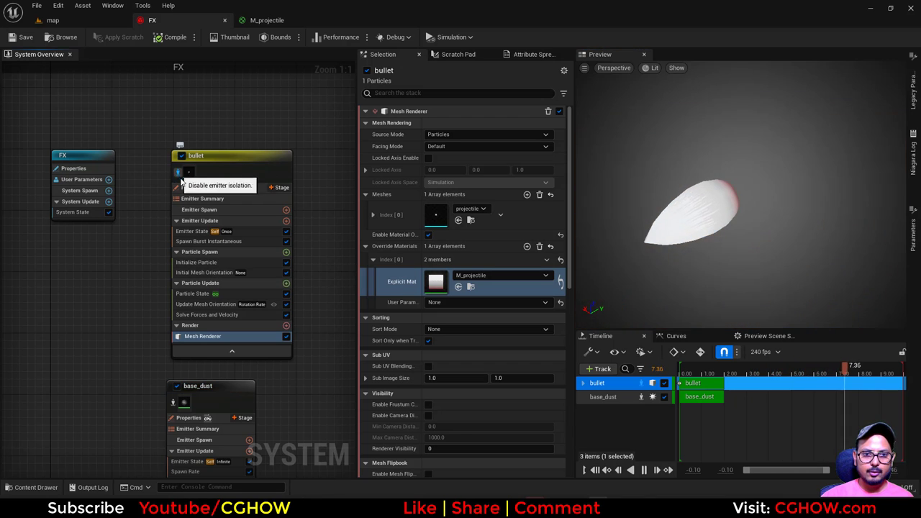
- Set the bullet's Initialize Particle colour to a bright yellow with R 10, G 7.974434, B 1.897735 and A 19.085125
click(196, 261)
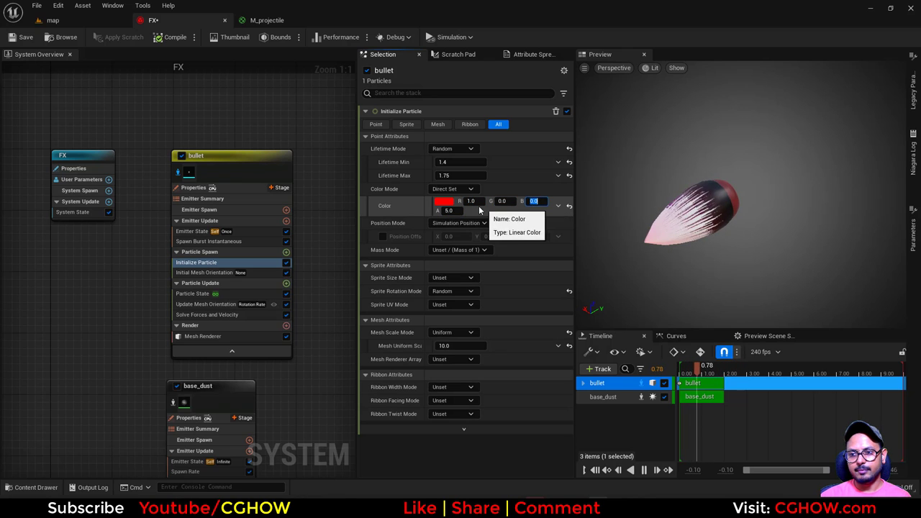
click(444, 204)
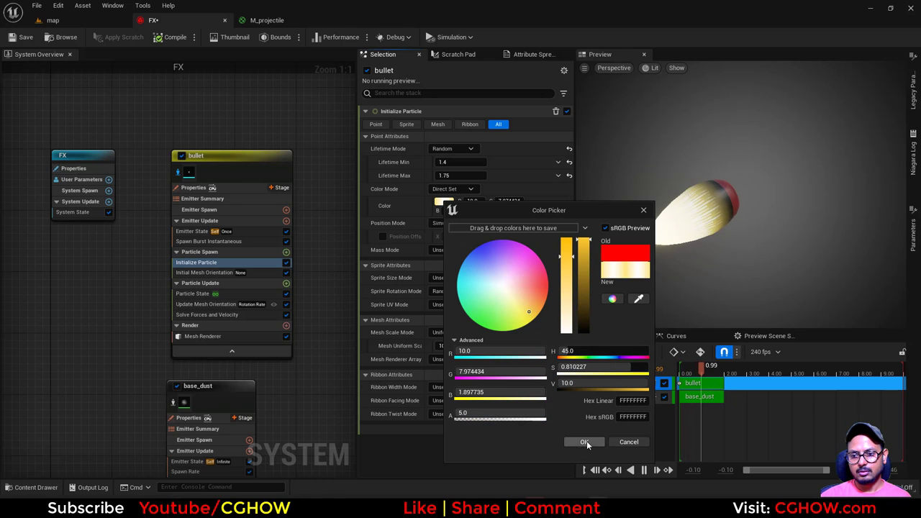
click(585, 442)
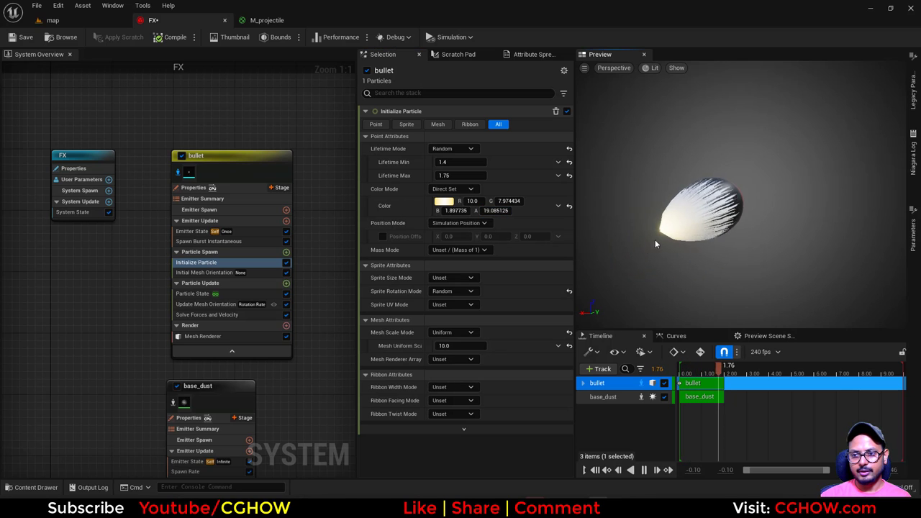
- Close the M_projectile material and compare the projectile in the level with the reference image in the browser
click(89, 20)
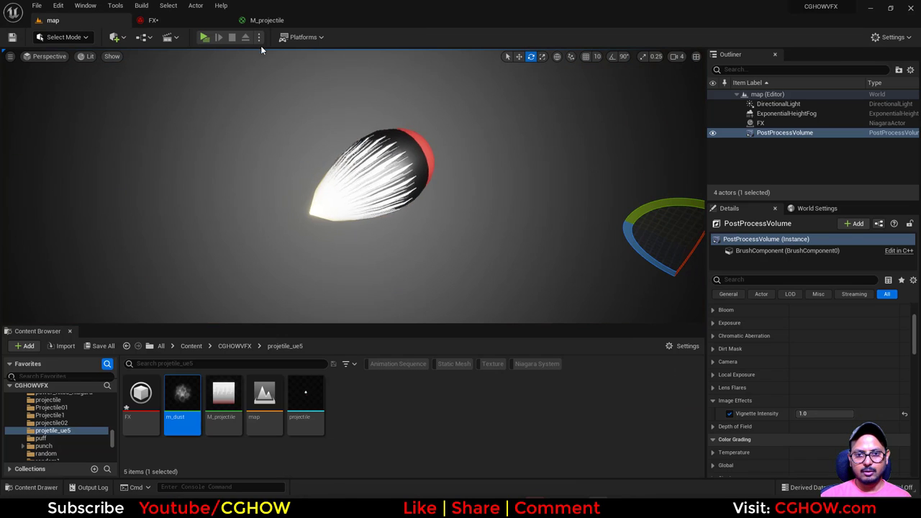
click(262, 20)
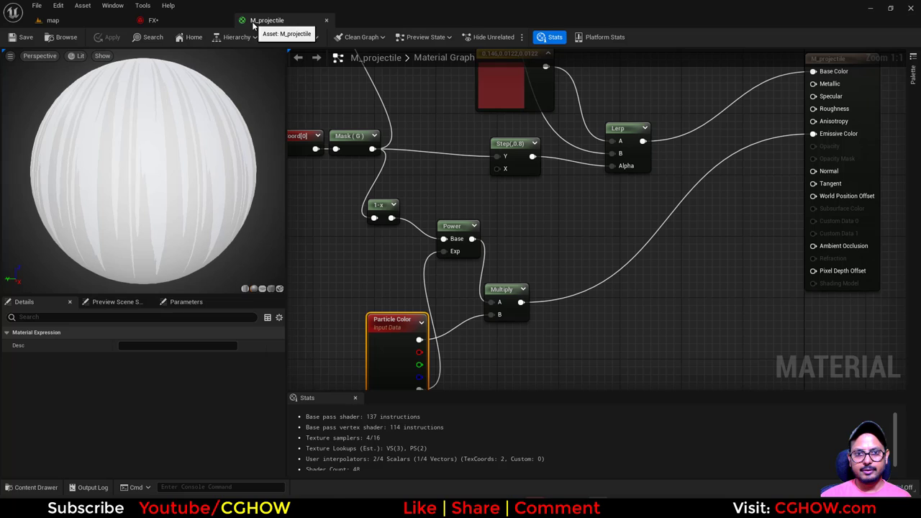
click(326, 21)
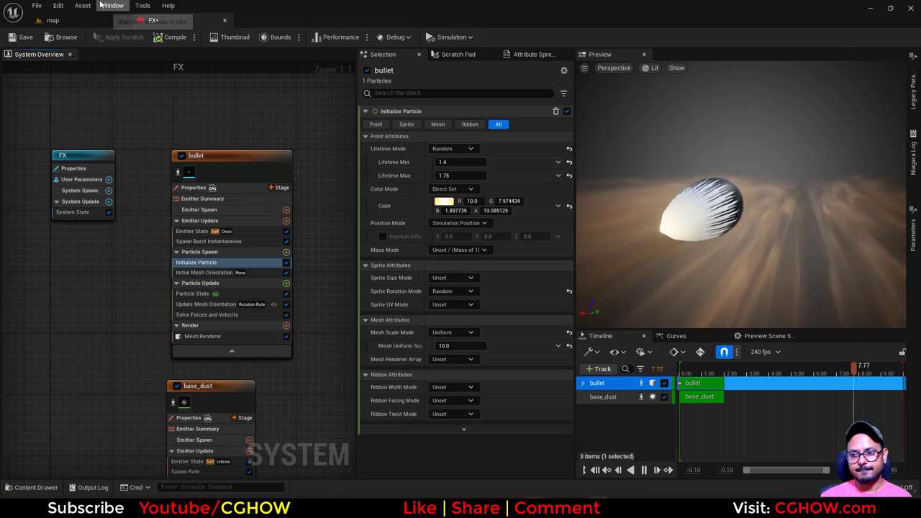
click(52, 20)
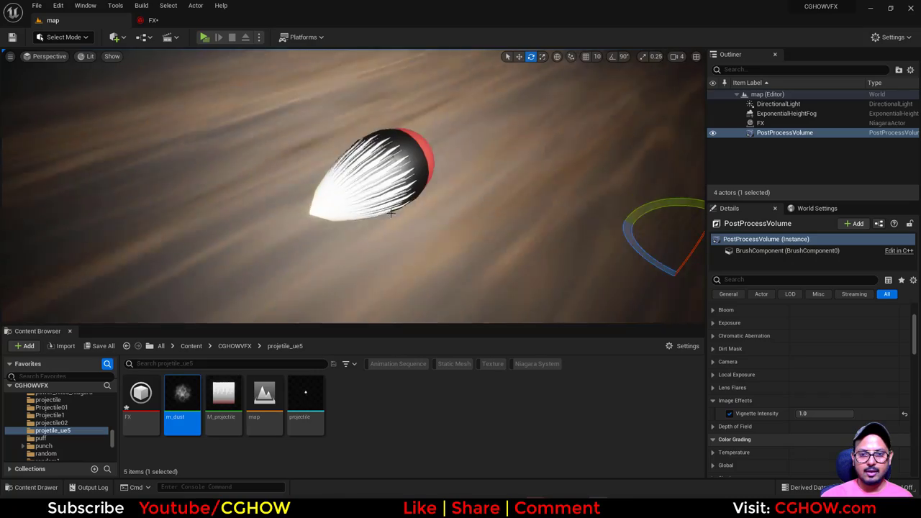
key(alt+Tab)
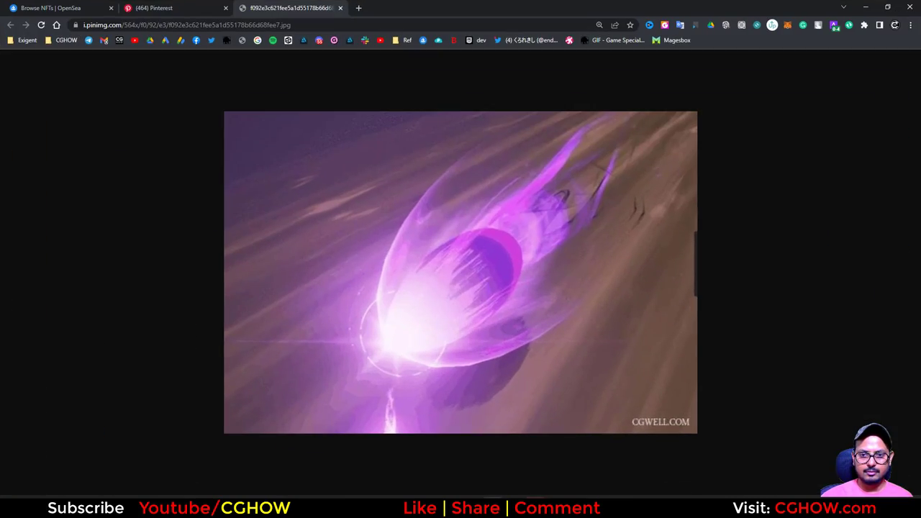
key(alt+Tab)
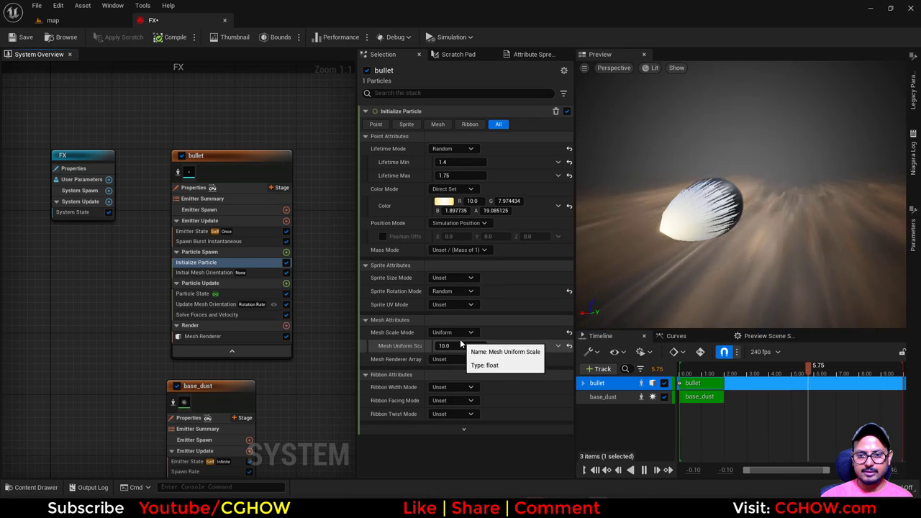
- Switch the bullet's Mesh Scale Mode to Non-Uniform and set the mesh scale to 10 in X, Y and Z
click(461, 334)
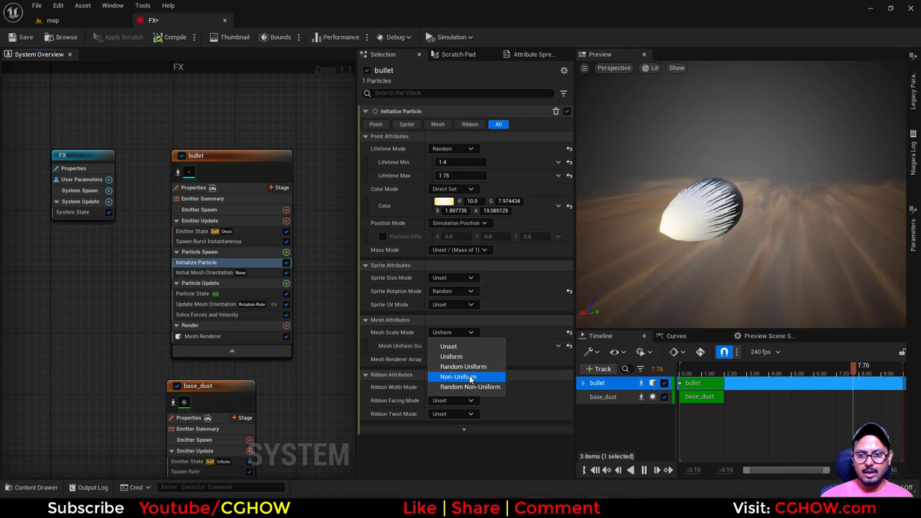
click(476, 379)
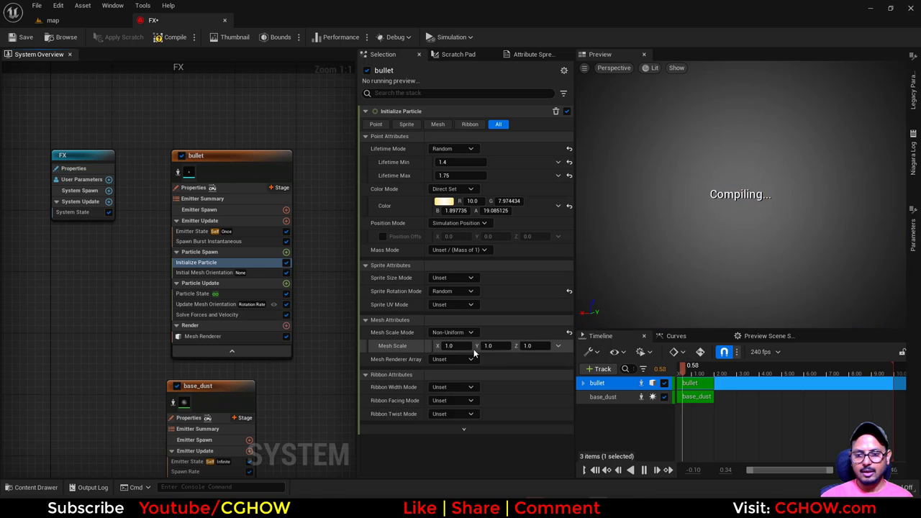
click(490, 346)
text(10)
click(445, 345)
text(10)
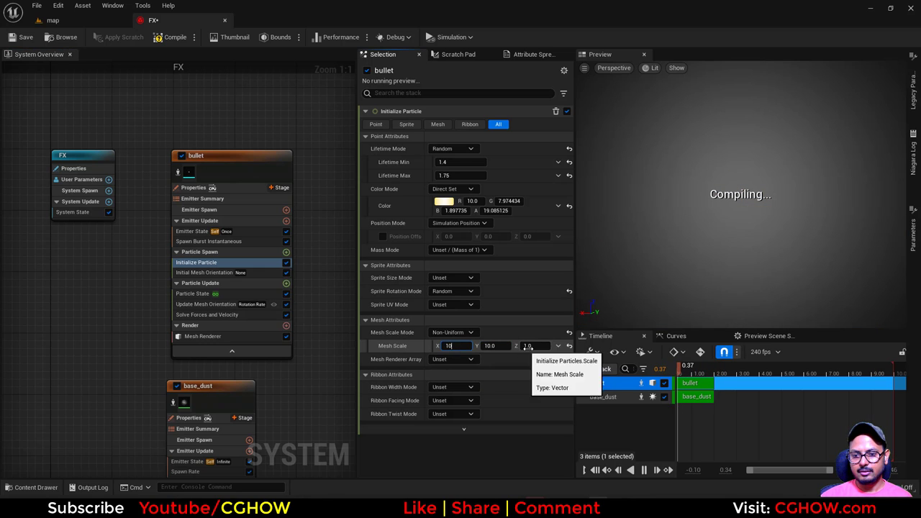
click(527, 347)
text(10)
key(Return)
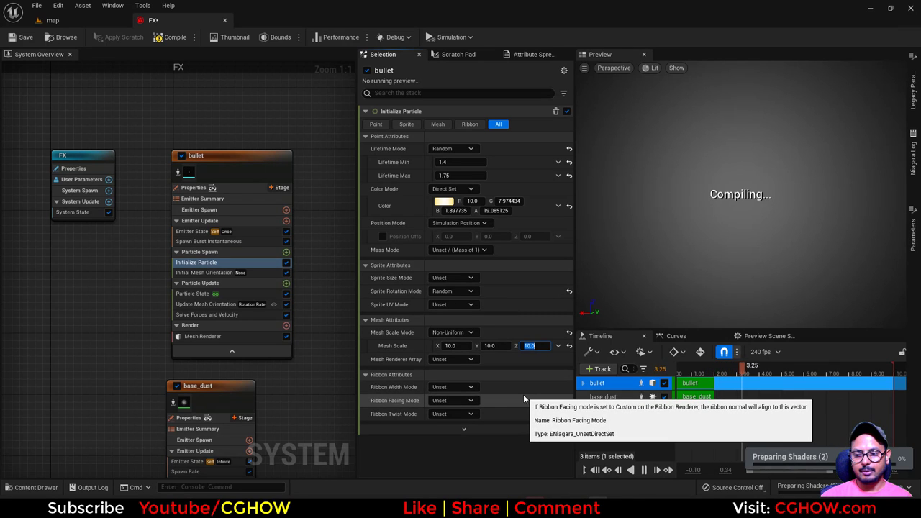
- Set the bullet's Mesh Scale Z to 13 and check its proportions in the level
text(15)
key(Return)
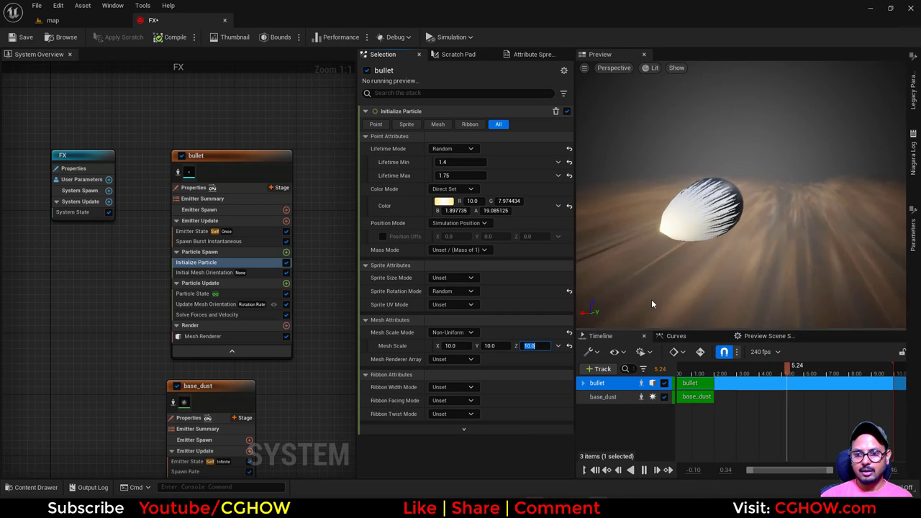
click(119, 24)
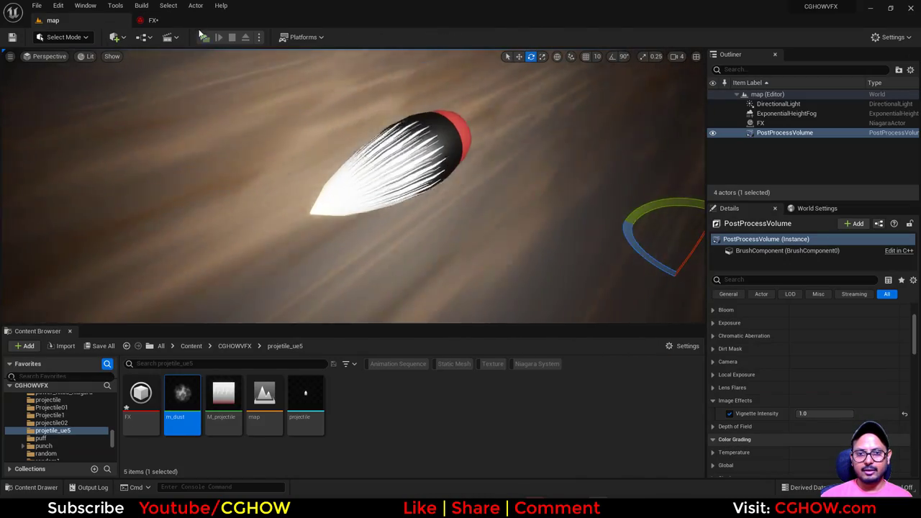
click(151, 20)
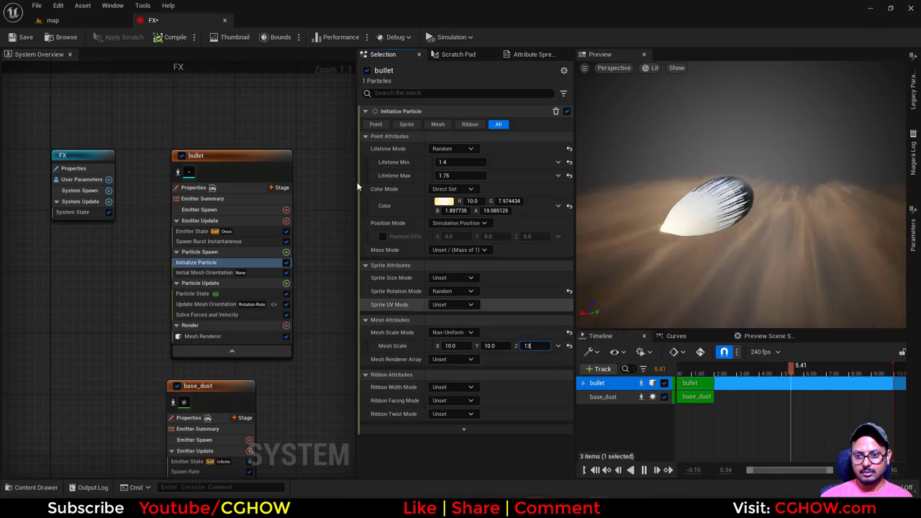
click(89, 21)
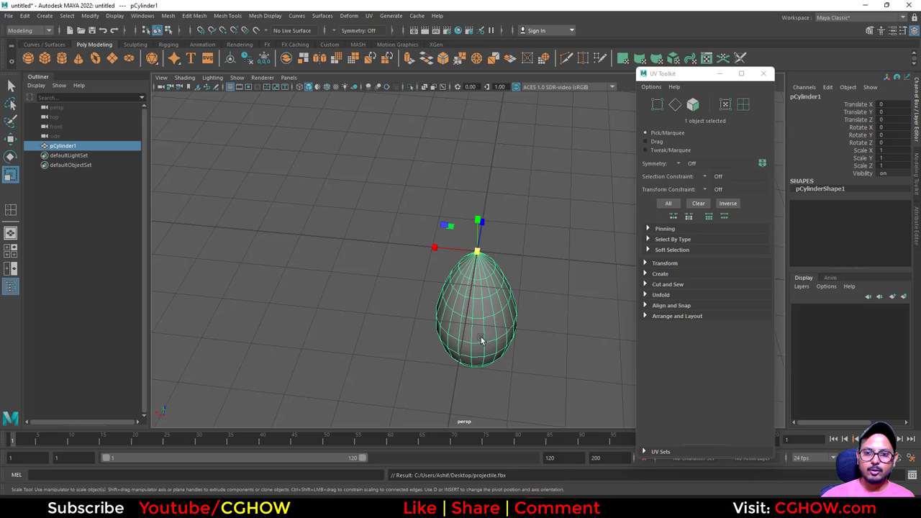
- Switch to Maya and delete the lower faces of pCylinder1, leaving an open-bottomed cone
alt+middle_drag(482, 336, 448, 279)
right_drag(461, 222, 465, 249)
double_click(465, 249)
alt+drag(433, 270, 389, 278)
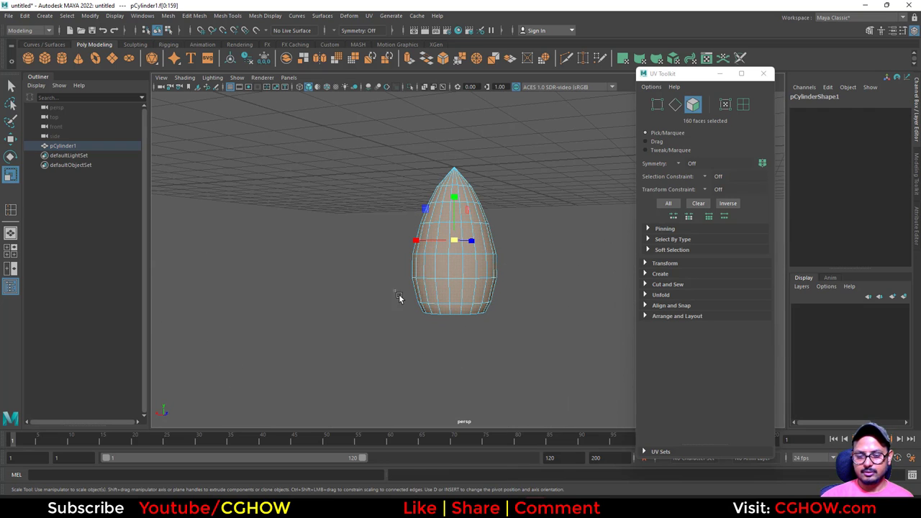
drag(531, 346, 537, 343)
key(Delete)
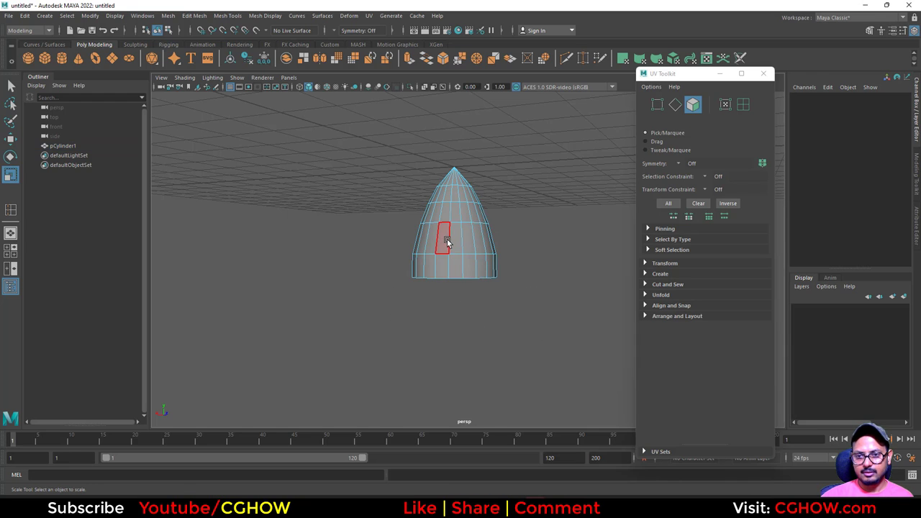
- Scale the cone's middle edge loops outward to give its sides a fuller curve
key(F10)
double_click(455, 225)
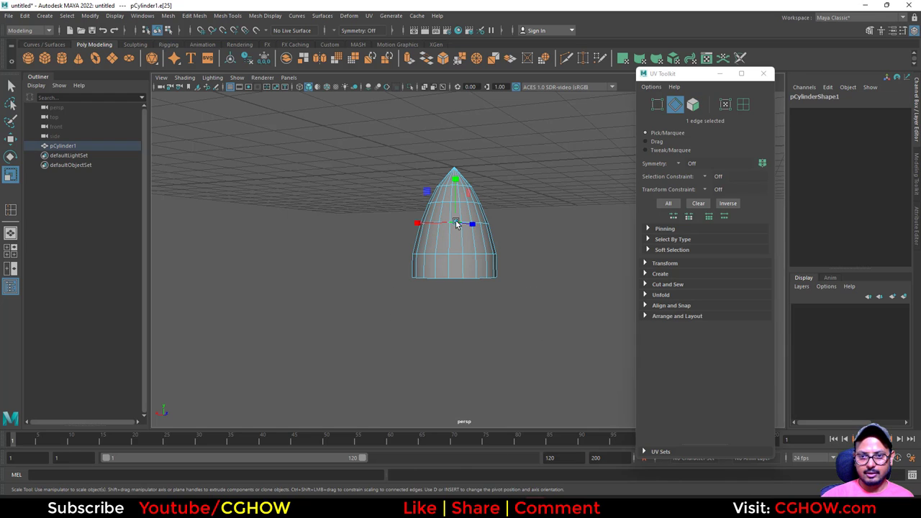
mouse_move(453, 223)
mouse_down()
mouse_move(475, 228)
mouse_move(457, 223)
mouse_up()
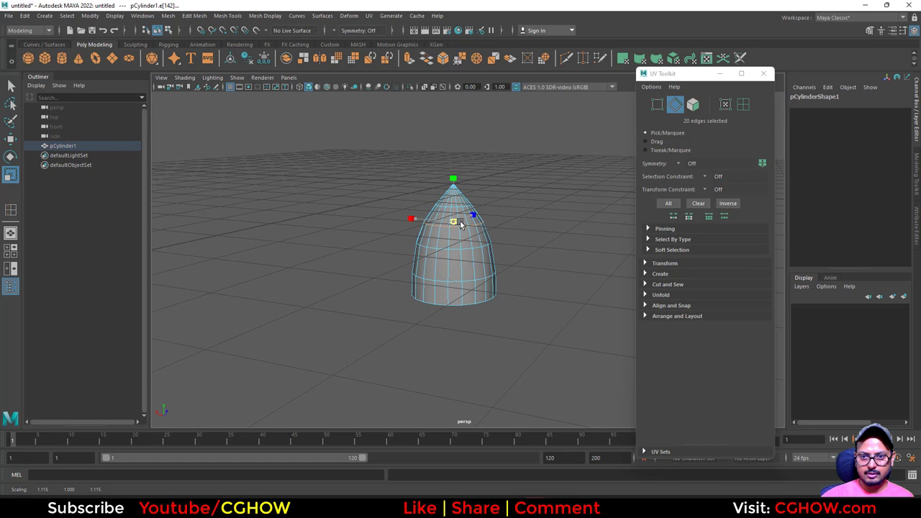
alt+right_drag(488, 208, 598, 249)
click(598, 249)
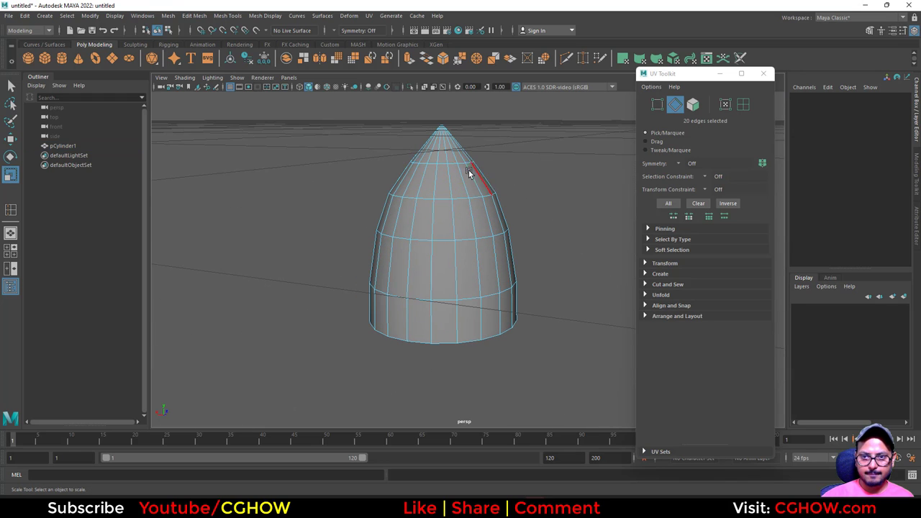
- Scale the edge loop nearest the cone's tip slightly outward and return to object selection
click(450, 168)
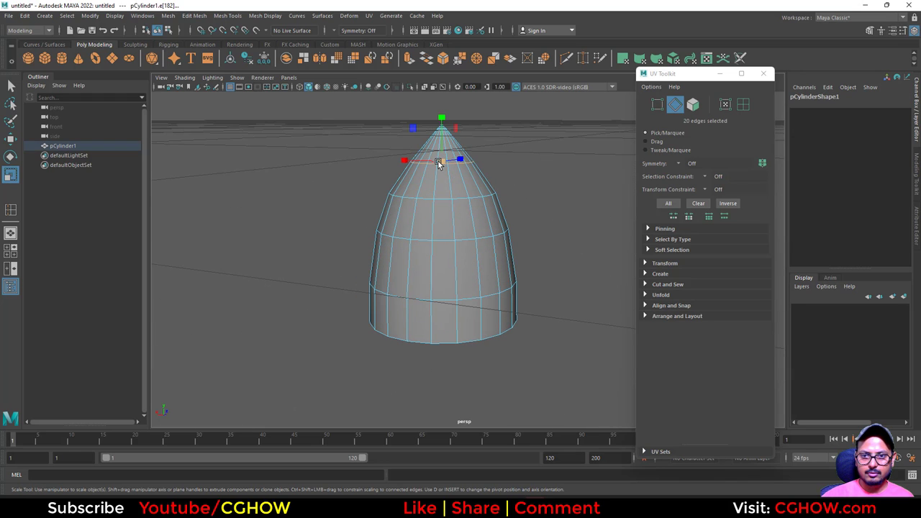
drag(438, 162, 443, 164)
alt+right_drag(523, 195, 497, 183)
mouse_move(492, 250)
alt+mouse_down()
mouse_move(475, 272)
mouse_move(487, 250)
alt+mouse_up()
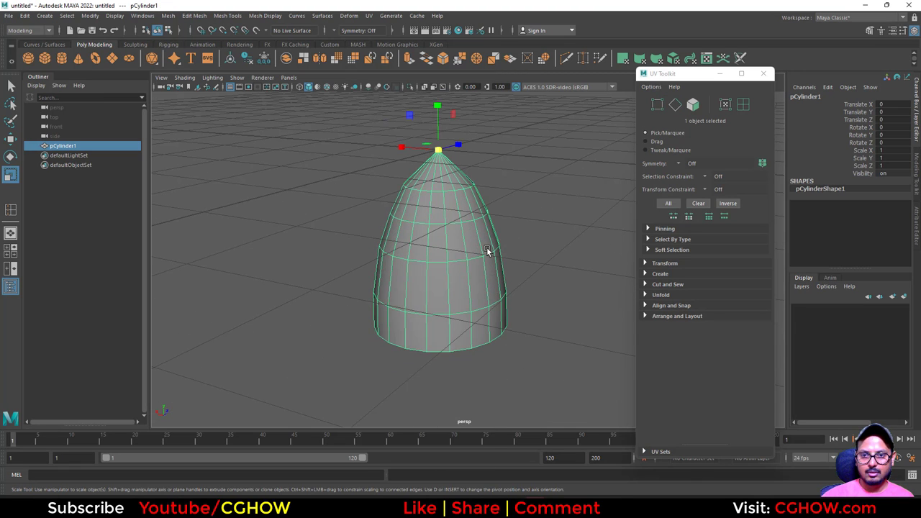
- Select all of the cone's UVs in the UV Editor, normalize them and return to object selection
click(639, 57)
click(706, 58)
right_drag(221, 286, 162, 265)
double_click(216, 282)
click(381, 146)
key(F8)
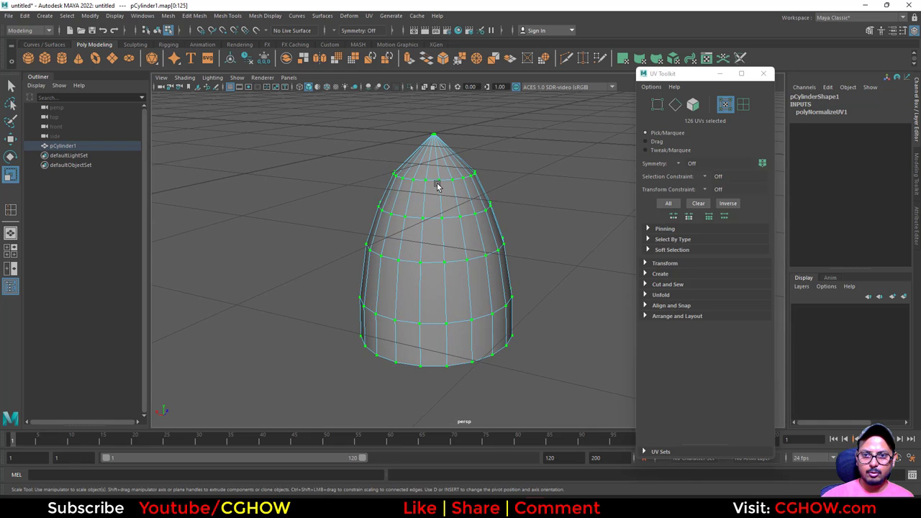
- Insert an edge loop between the cone's tip and its uppermost ring, and scale it slightly outward
alt+drag(415, 245, 405, 176)
alt+middle_drag(405, 176, 379, 253)
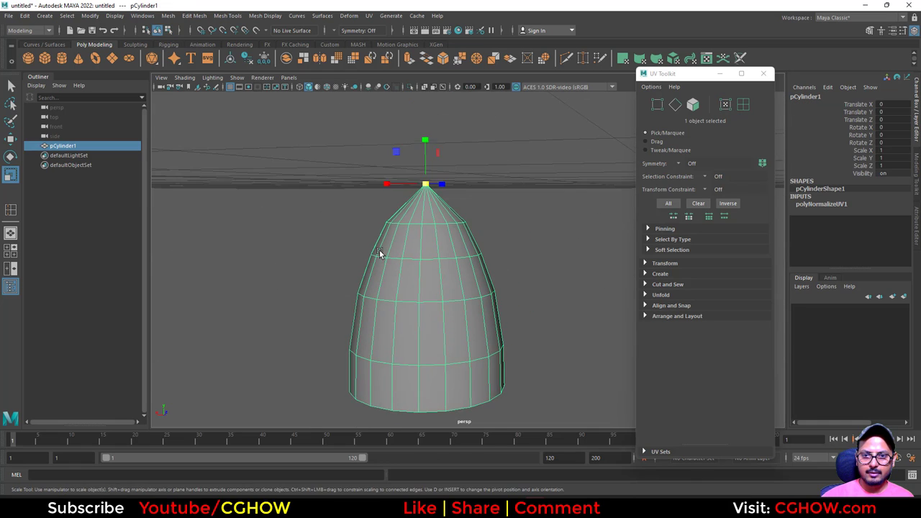
alt+right_drag(379, 253, 416, 190)
click(427, 189)
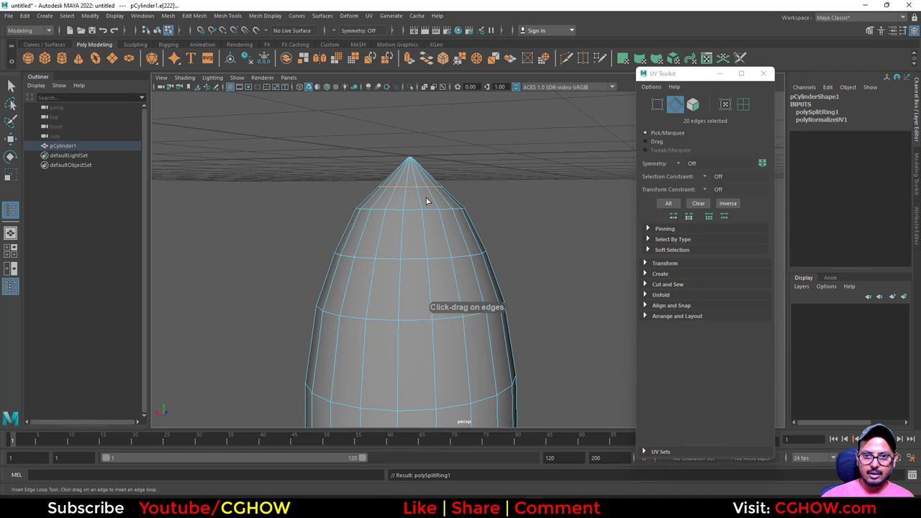
key(r)
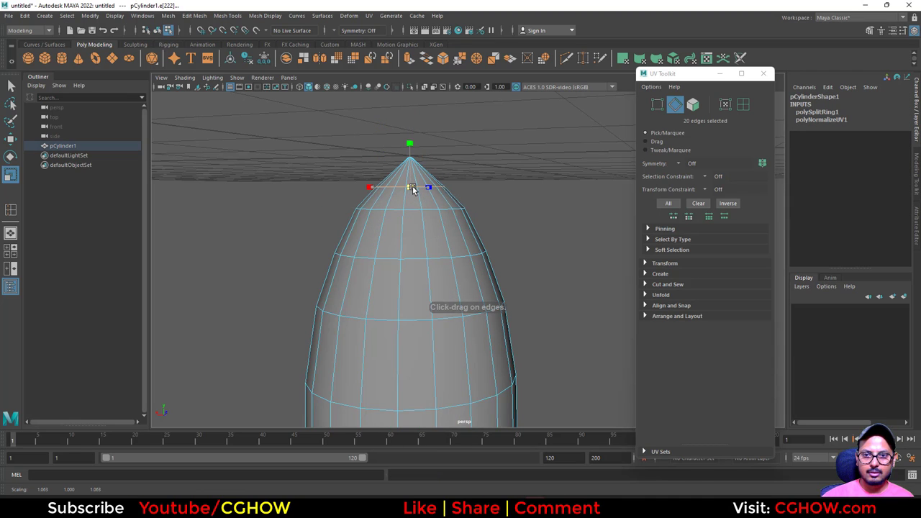
drag(411, 187, 422, 187)
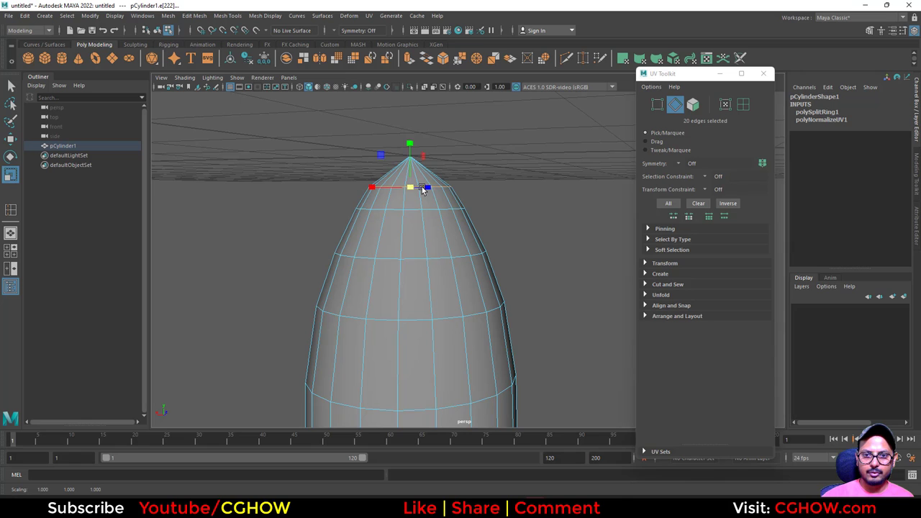
- Insert a second edge loop closer to the cone's tip and scale it outward to round the nose
alt+right_drag(411, 212, 436, 224)
alt+middle_drag(437, 225, 452, 302)
right_drag(405, 176, 320, 206)
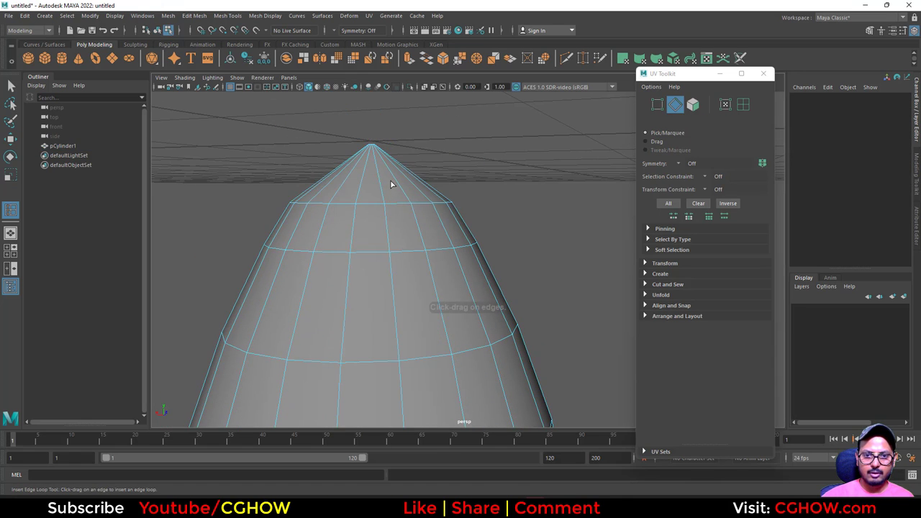
click(380, 179)
key(r)
drag(375, 177, 390, 174)
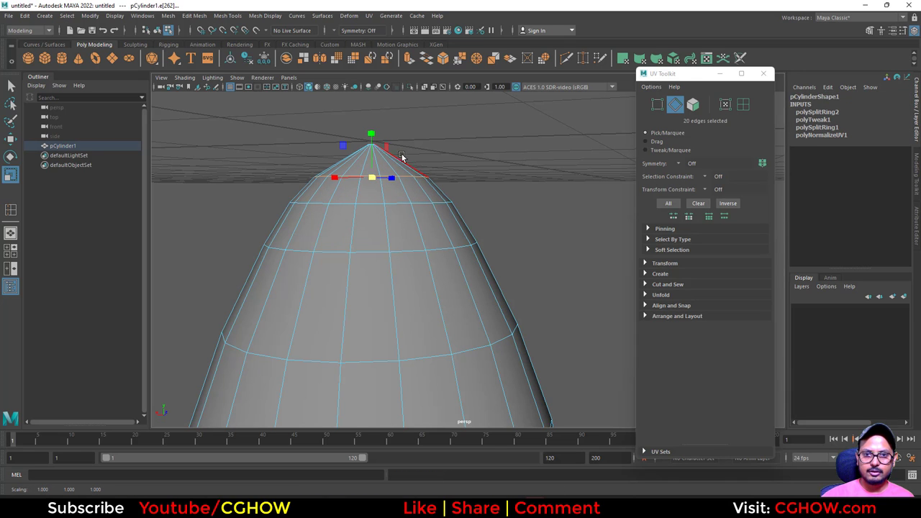
- Select the whole cone object and export the selection to the Desktop as an FBX named cone
scroll(402, 157, down, 10)
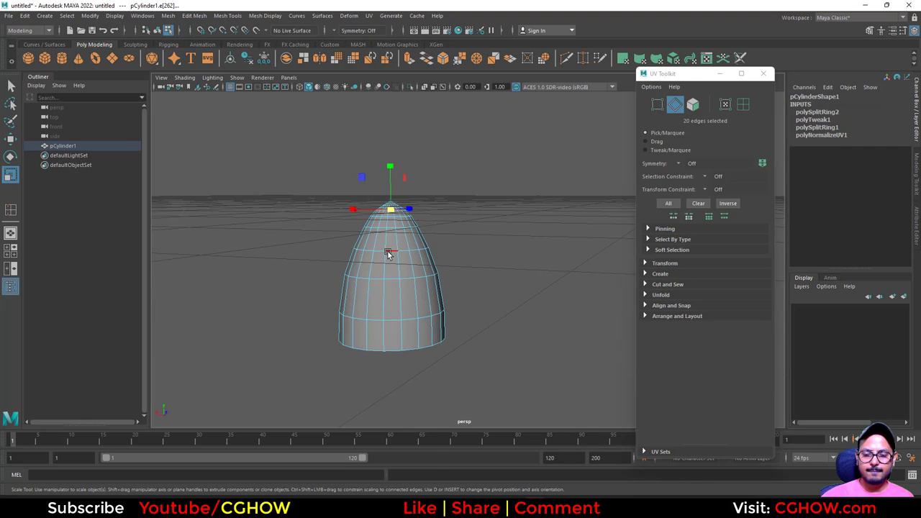
right_drag(387, 251, 456, 223)
click(456, 223)
click(384, 293)
alt+drag(352, 282, 348, 324)
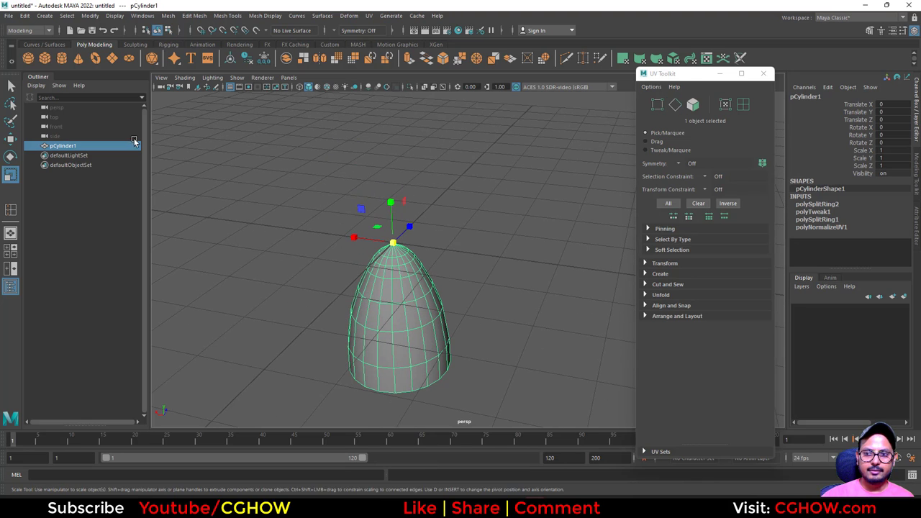
click(8, 16)
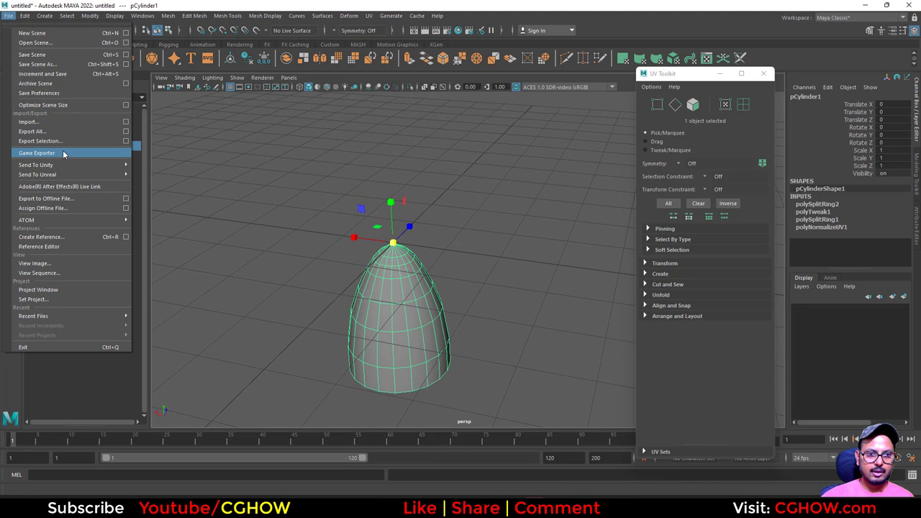
click(43, 141)
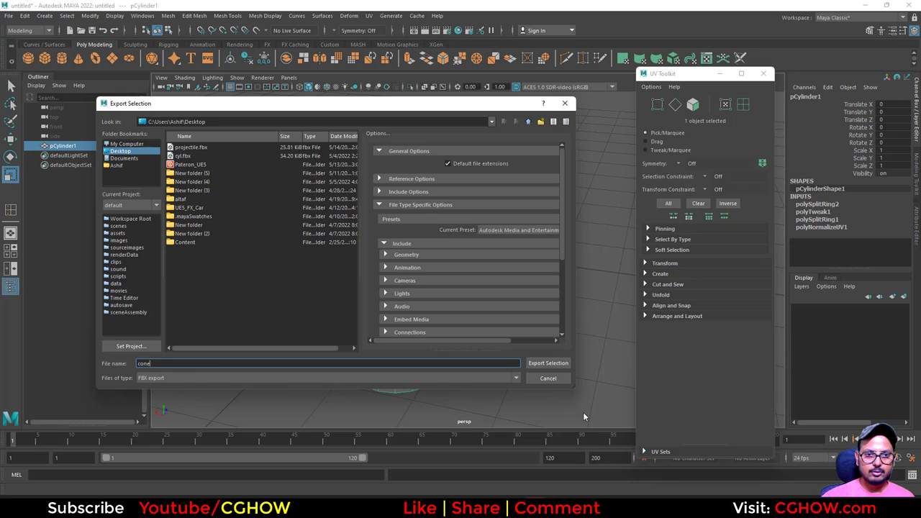
click(555, 364)
- Switch to Unreal Engine and import cone.fbx from the Desktop as a static mesh into the projetile_ue5 folder
click(868, 5)
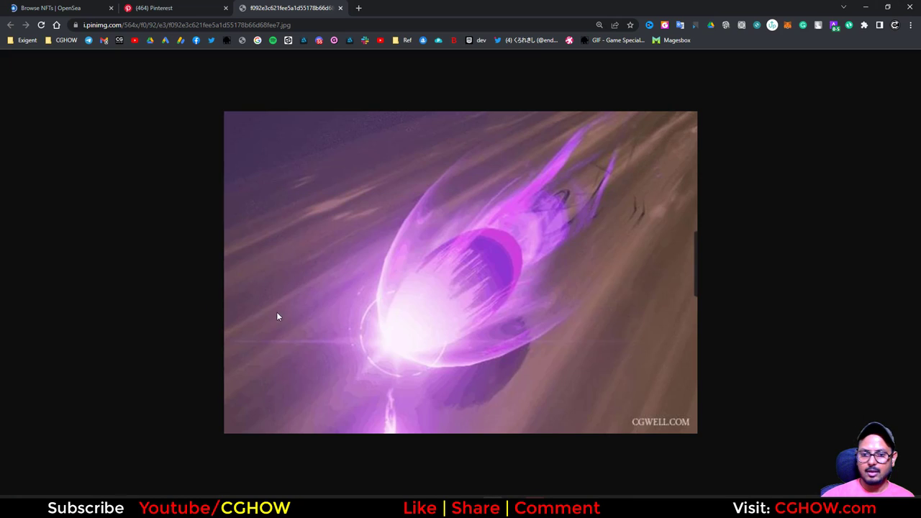
click(868, 7)
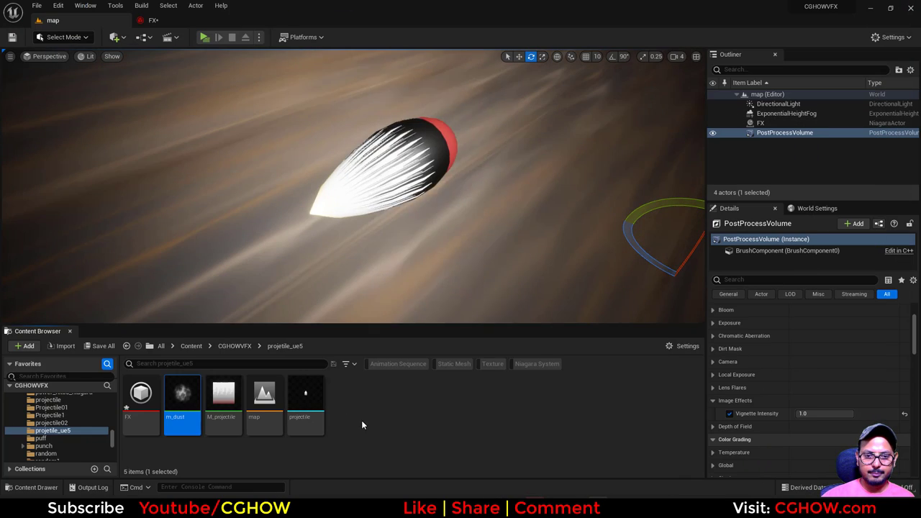
right_click(361, 421)
click(425, 99)
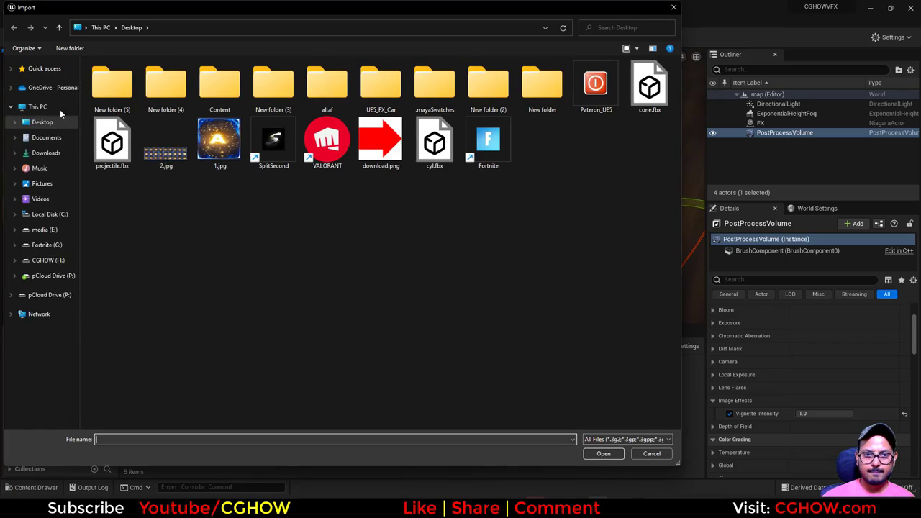
double_click(652, 108)
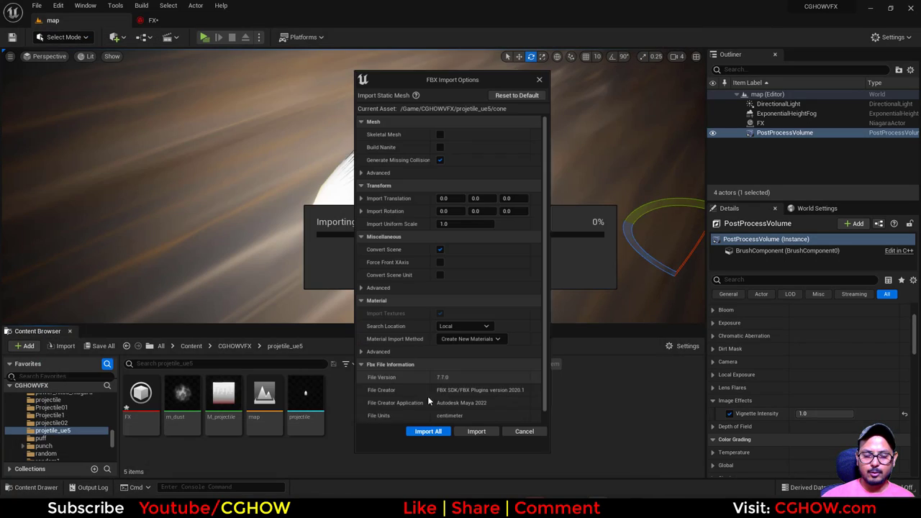
click(477, 433)
click(678, 251)
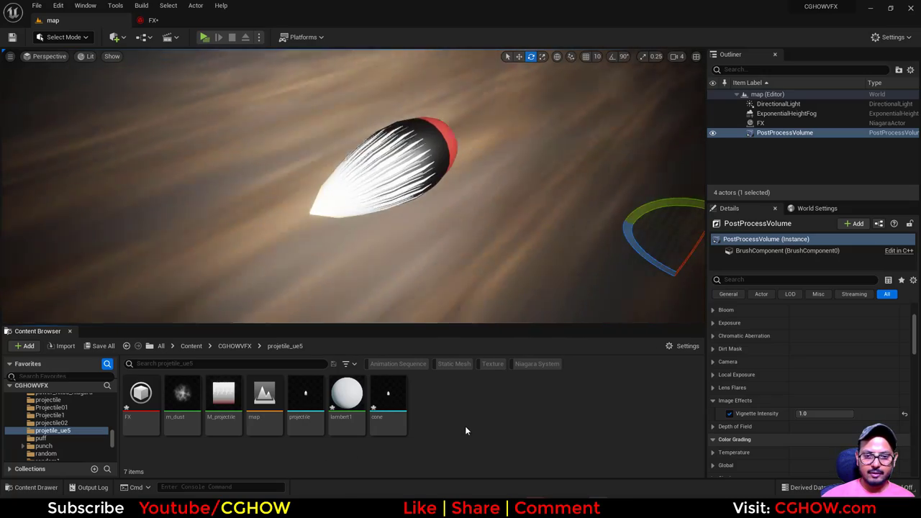
- Duplicate the M_projectile material and name the copy m_speed_cone
click(219, 429)
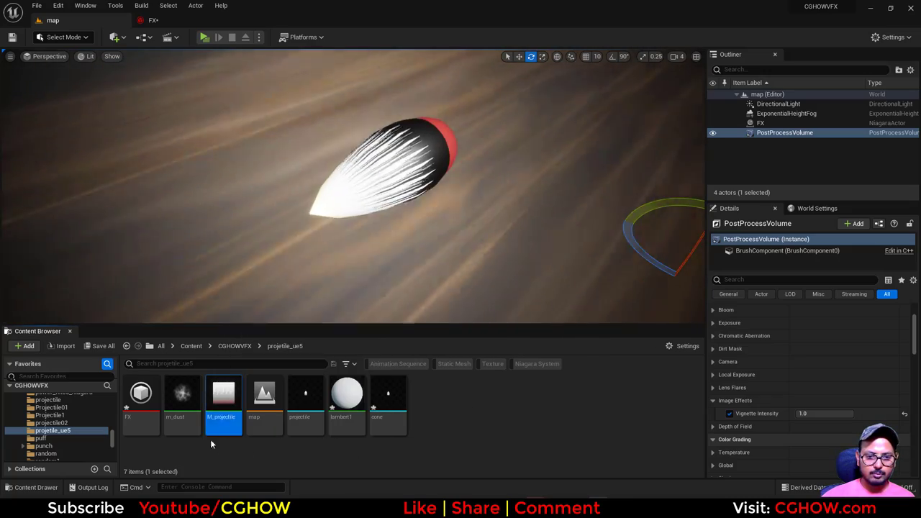
key(ctrl+d)
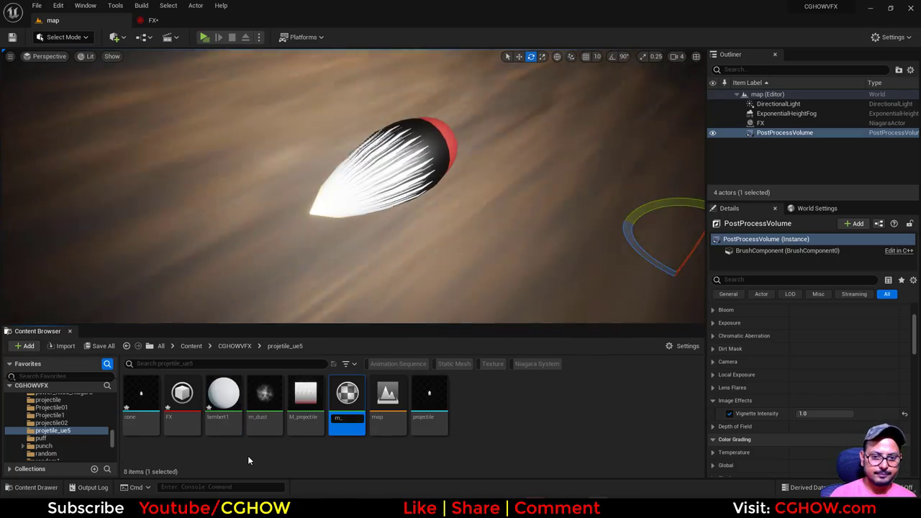
text(m_)
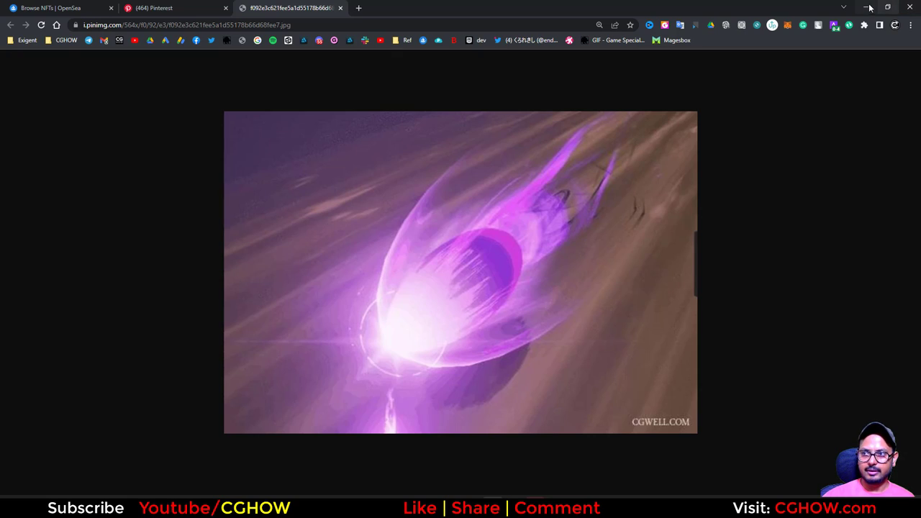
click(869, 8)
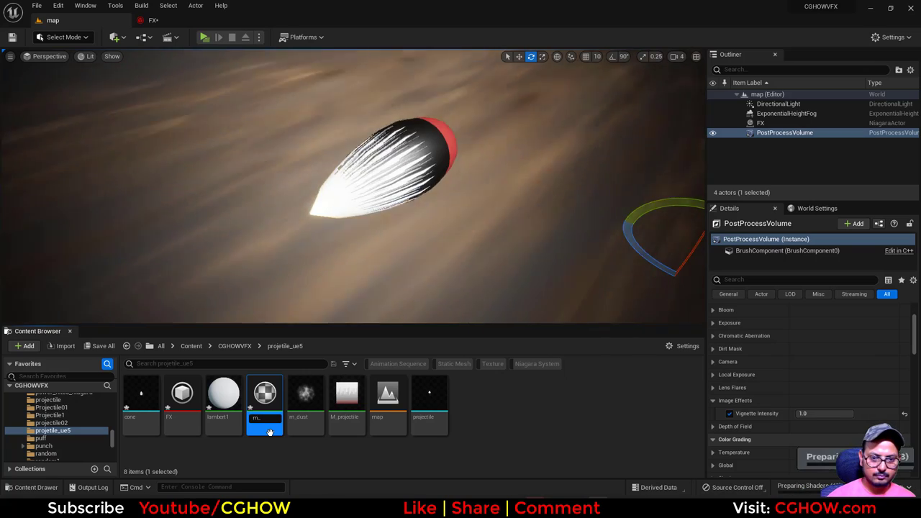
text(speed_cone)
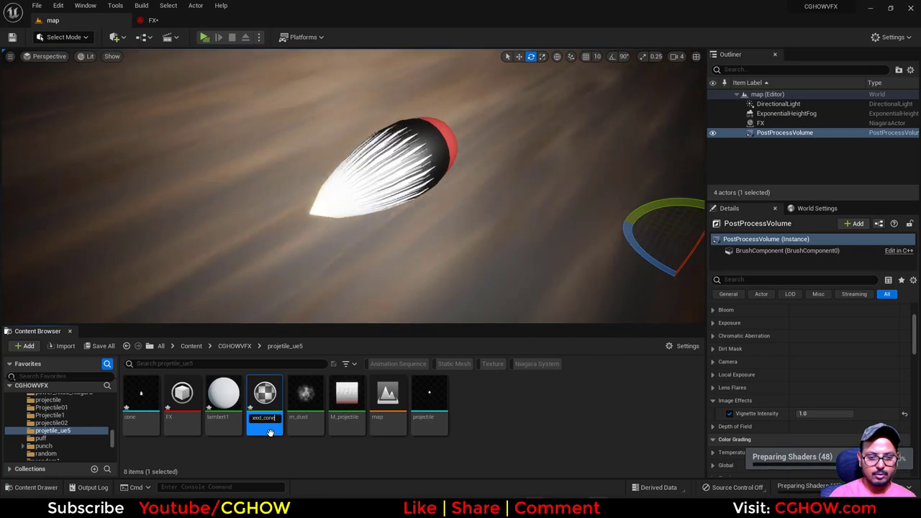
key(Return)
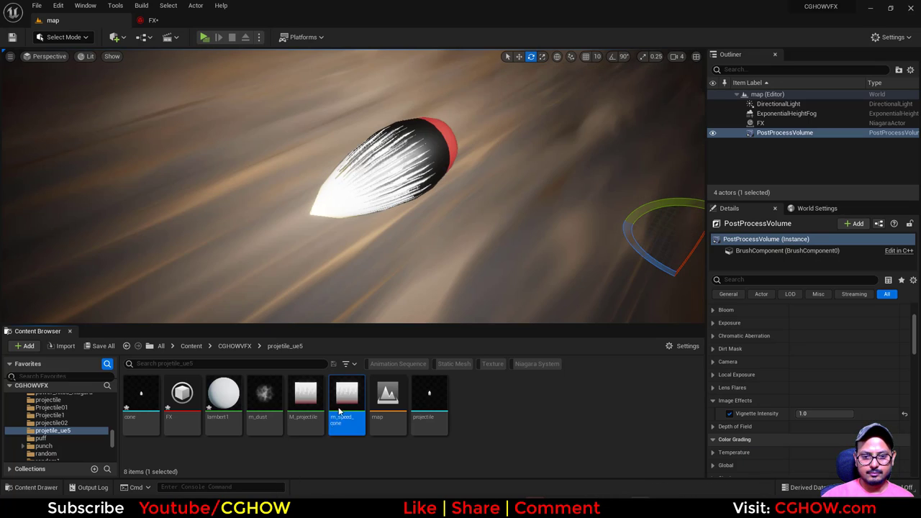
- Open the m_speed_cone material and use the cone static mesh as its preview mesh
double_click(338, 405)
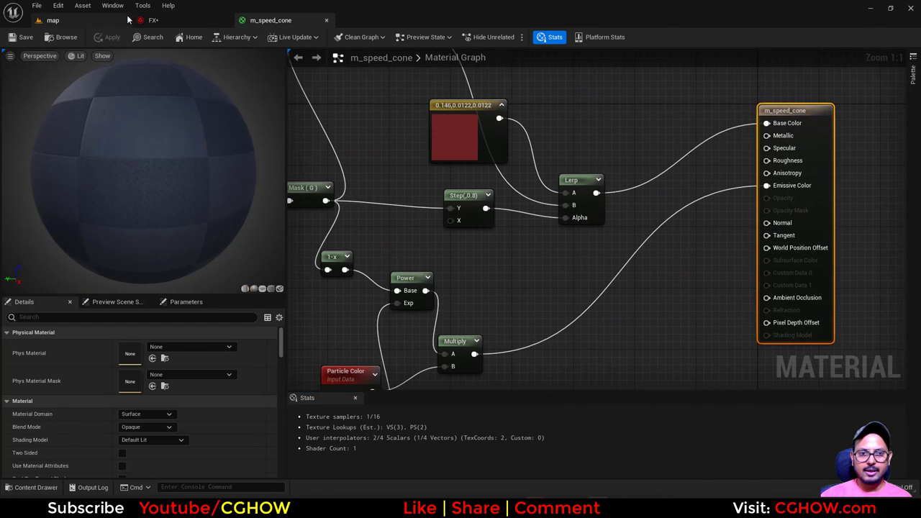
click(52, 20)
click(429, 405)
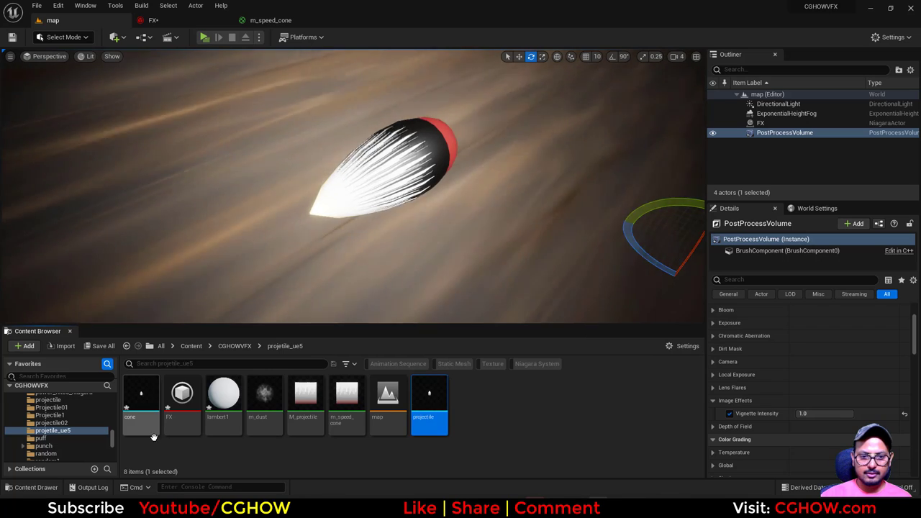
click(141, 405)
click(259, 21)
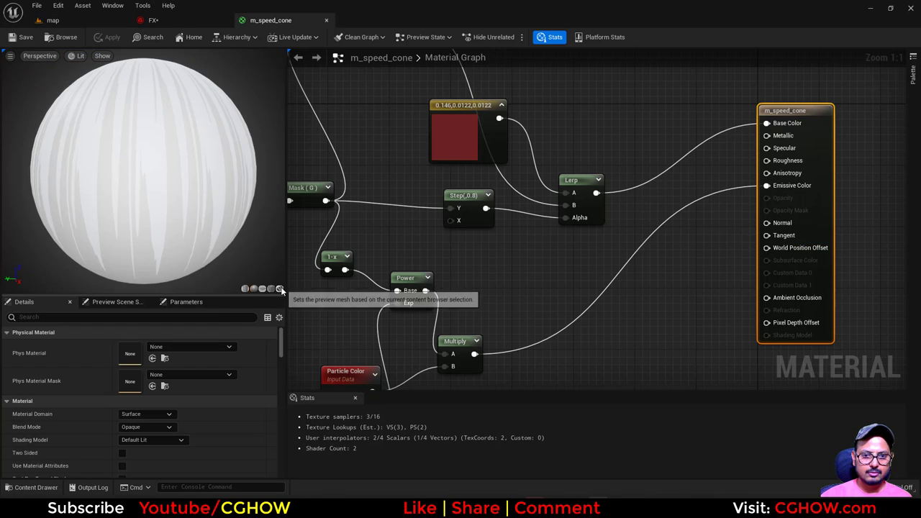
scroll(155, 214, down, 5)
right_drag(156, 214, 161, 219)
- Delete the mask, Step, Lerp, colour, Power and Multiply nodes, keeping the two texture samples with their Add node and Particle Color
right_drag(339, 239, 590, 247)
scroll(508, 209, down, 6)
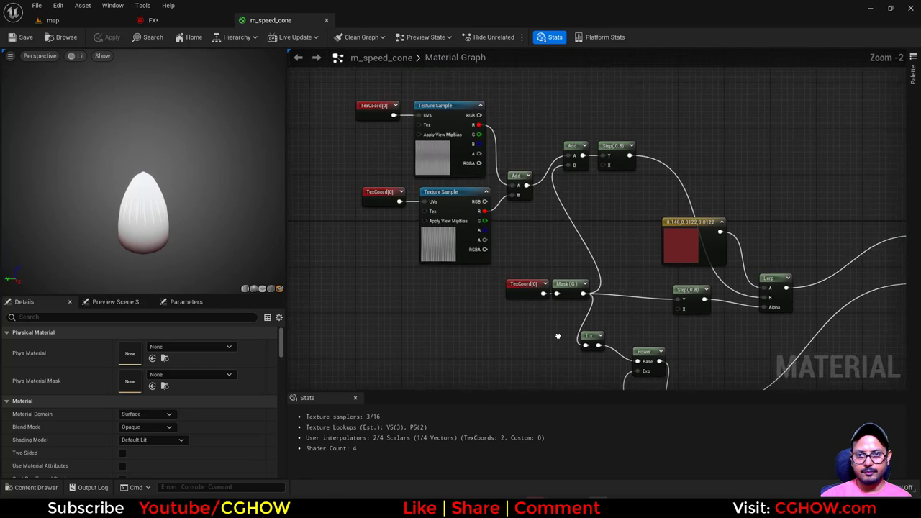
scroll(507, 193, up, 2)
drag(501, 156, 696, 222)
key(Delete)
right_drag(549, 182, 533, 282)
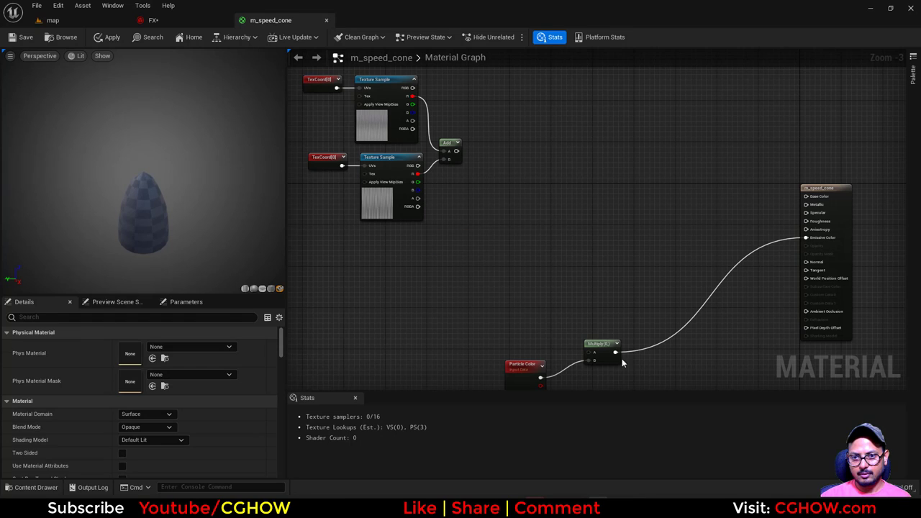
drag(679, 378, 581, 339)
key(Delete)
drag(512, 373, 496, 300)
right_drag(457, 226, 455, 259)
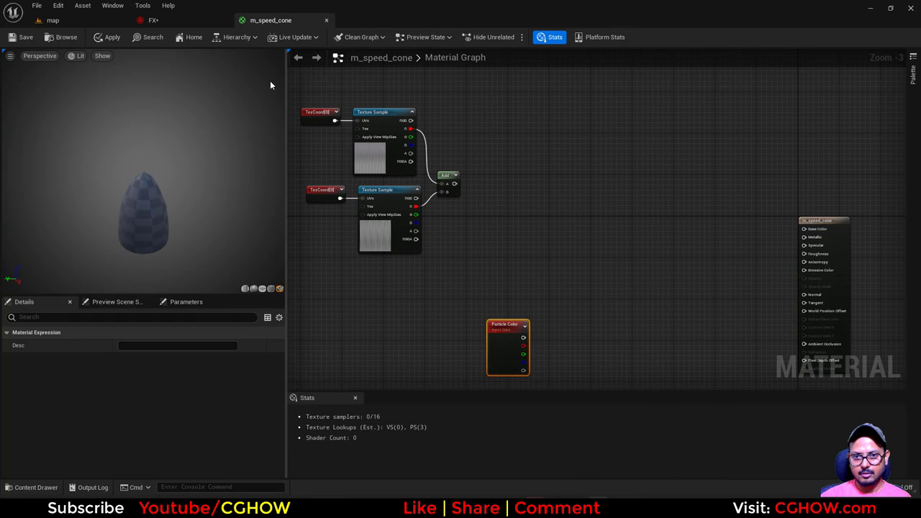
- Connect the texture samples' Add output to Emissive Color and compare the cone preview with the reference image
drag(305, 78, 449, 216)
drag(450, 190, 808, 271)
right_drag(224, 215, 237, 238)
mouse_move(159, 247)
right_down()
mouse_move(159, 208)
mouse_move(159, 268)
right_up()
scroll(159, 247, down, 8)
right_drag(483, 281, 432, 237)
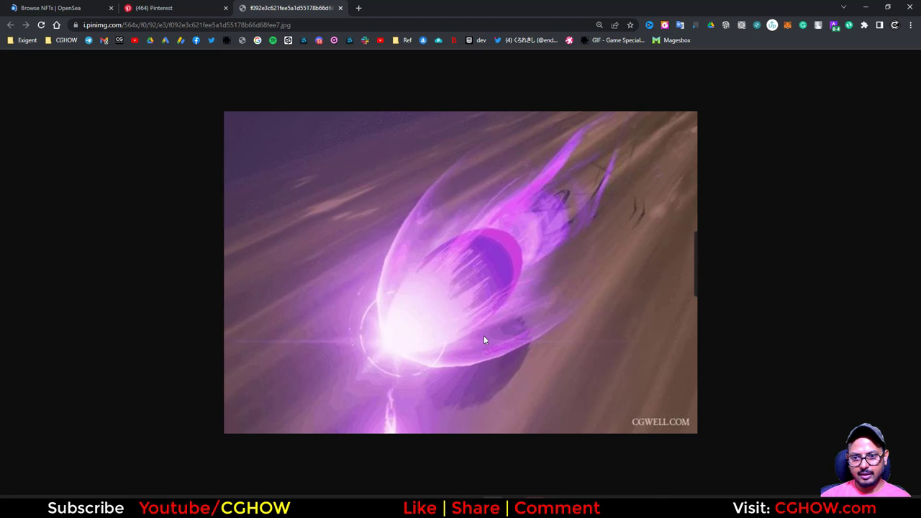
click(864, 8)
right_drag(539, 292, 557, 230)
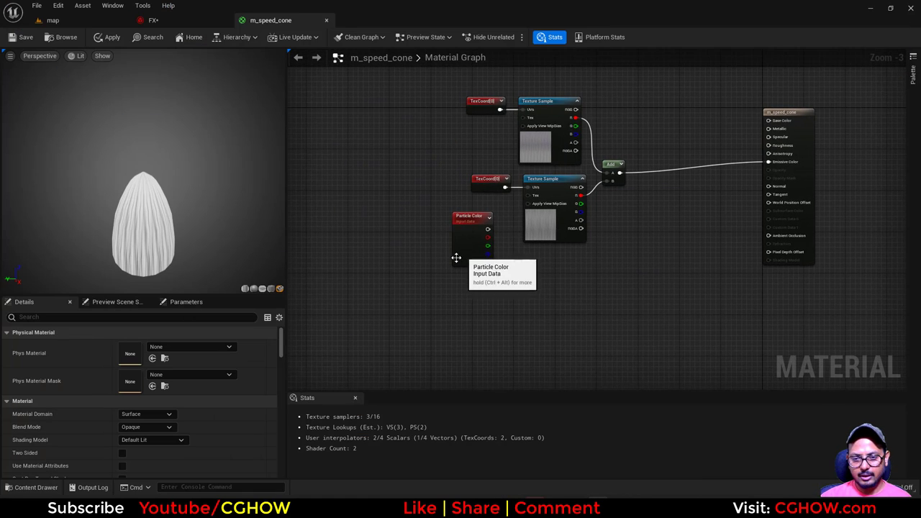
- Move Particle Color out of the way, add a Fresnel node below the textures and preview it on the cone
drag(456, 257, 440, 370)
right_click(411, 184)
text(fres)
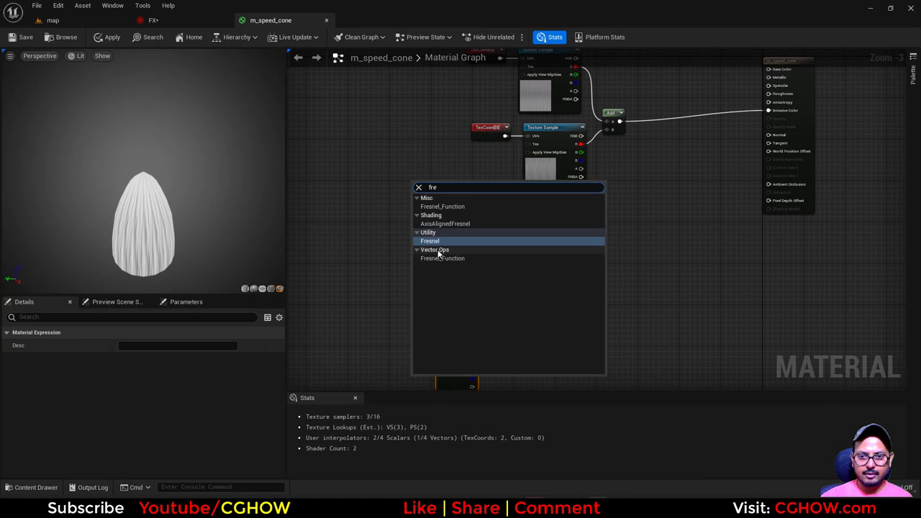
click(434, 242)
drag(443, 205, 437, 253)
key(space)
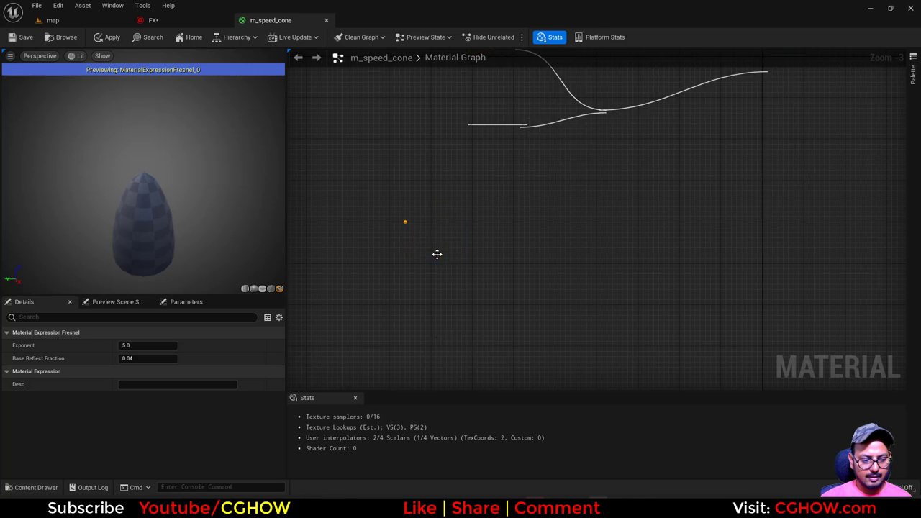
- Feed the Fresnel into a new Power node and preview the sharpened rim on the cone
right_drag(469, 267, 511, 281)
scroll(401, 254, up, 2)
click(510, 274)
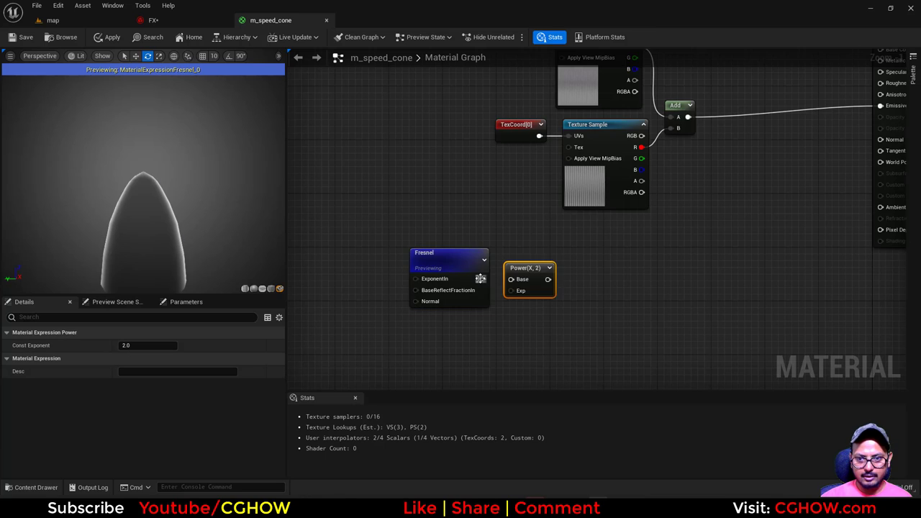
drag(523, 288, 521, 311)
key(space)
click(475, 292)
drag(524, 307, 519, 332)
- Add a TexCoord node above the Fresnel, mask it to the G channel only and preview the gradient
right_drag(453, 254, 439, 269)
key(u)
click(413, 249)
drag(425, 271, 421, 277)
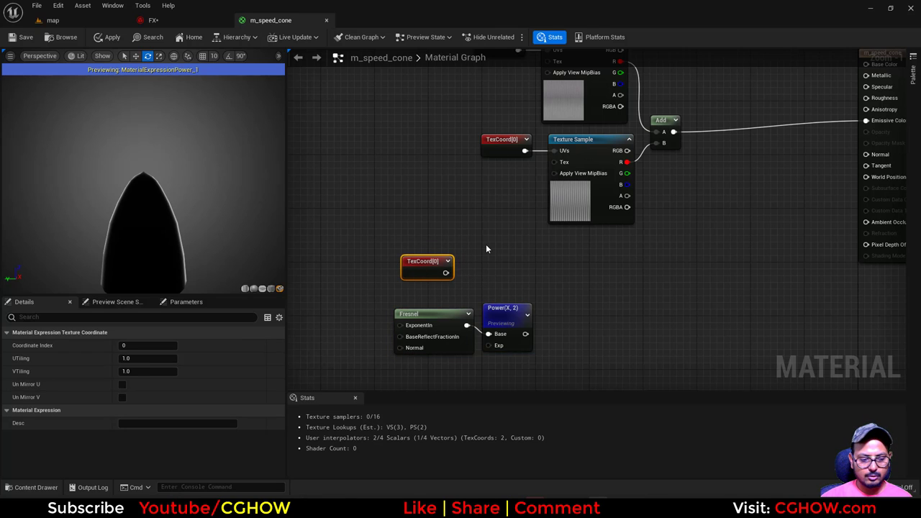
click(487, 249)
click(472, 256)
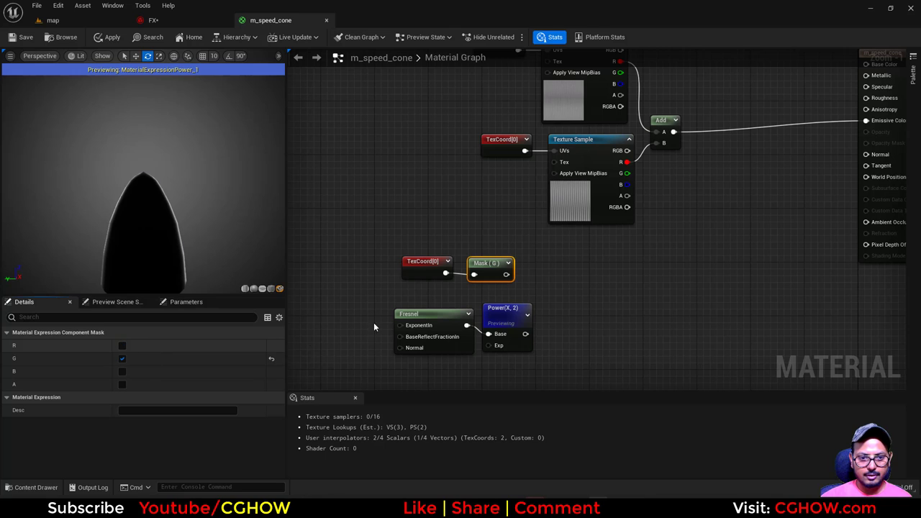
key(space)
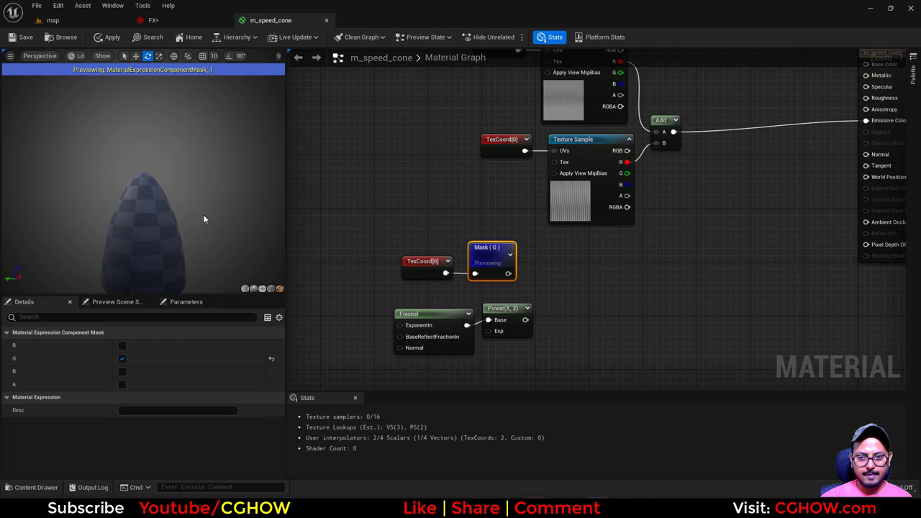
- Invert the masked gradient with a 1-x node, feed it into a new Power node and preview it
right_drag(579, 288, 559, 316)
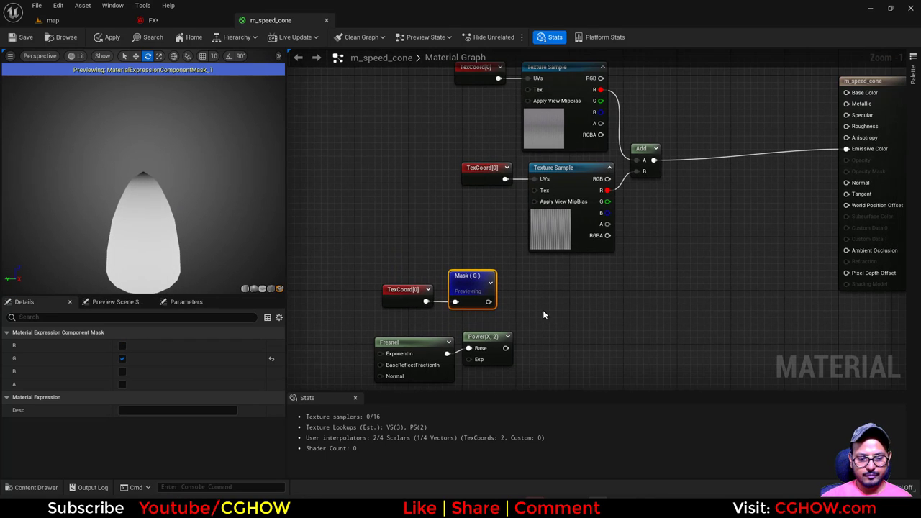
key(o)
click(506, 282)
drag(489, 302, 555, 299)
key(e)
click(549, 282)
key(space)
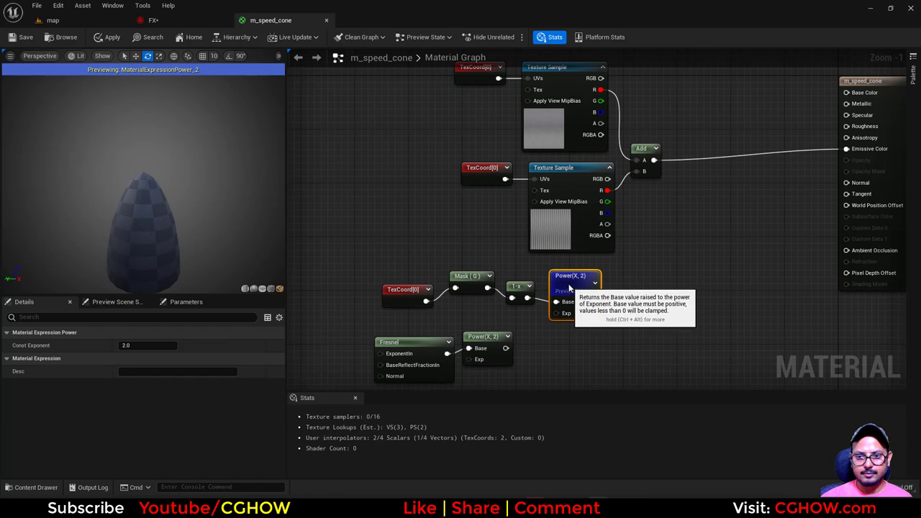
- Multiply the gradient's Power output with the Fresnel's Power output and preview the product
right_drag(578, 314, 533, 305)
key(m)
click(573, 311)
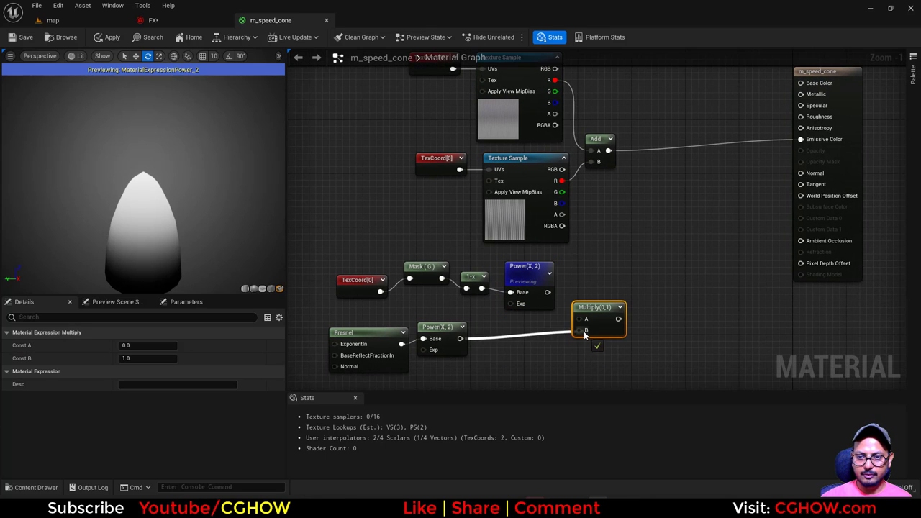
drag(584, 333, 584, 331)
drag(548, 292, 578, 321)
key(space)
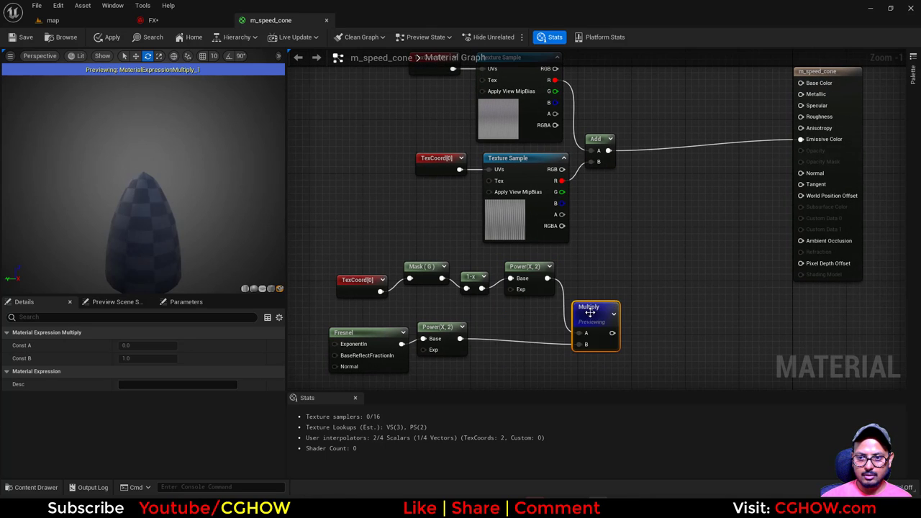
- Set the constant exponent of the Fresnel's Power node to 1
click(523, 270)
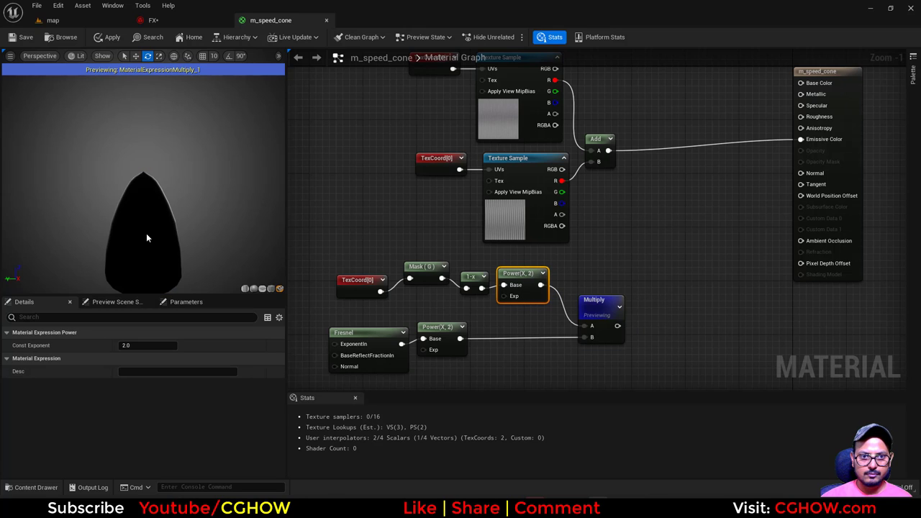
click(440, 350)
text(1)
key(Return)
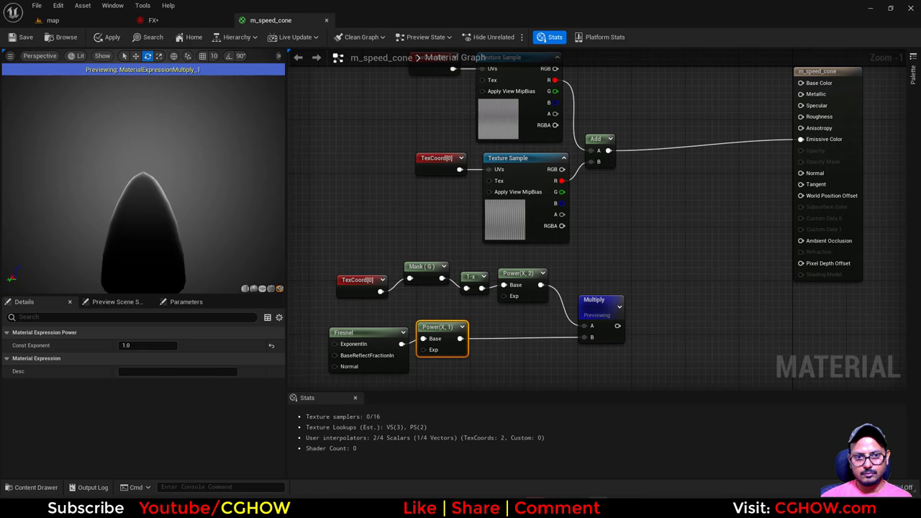
- Preview the textures' Add node and set the upper TexCoord's tiling to U 2 and V 1
right_drag(536, 197, 520, 262)
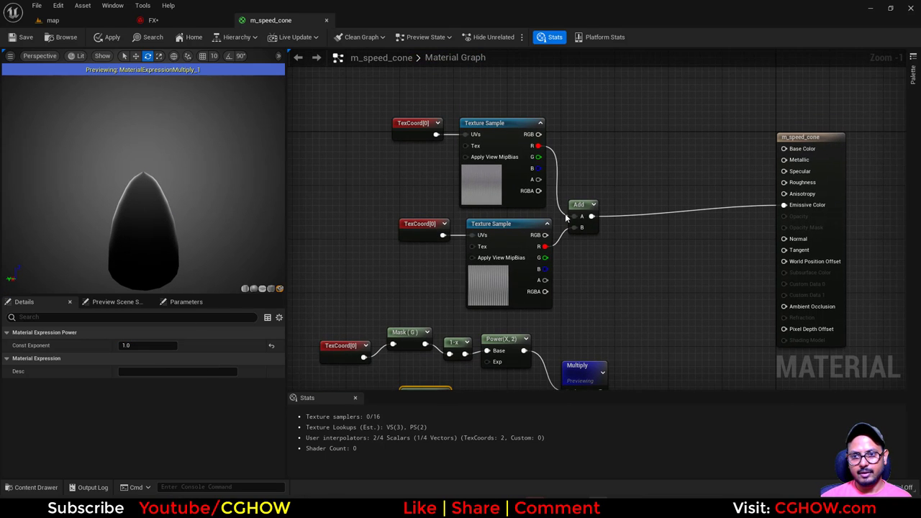
key(space)
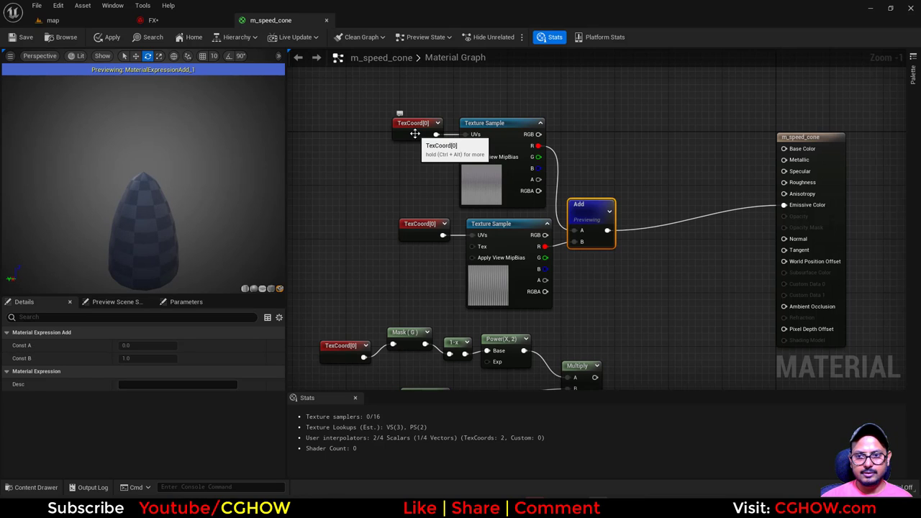
click(415, 134)
click(144, 359)
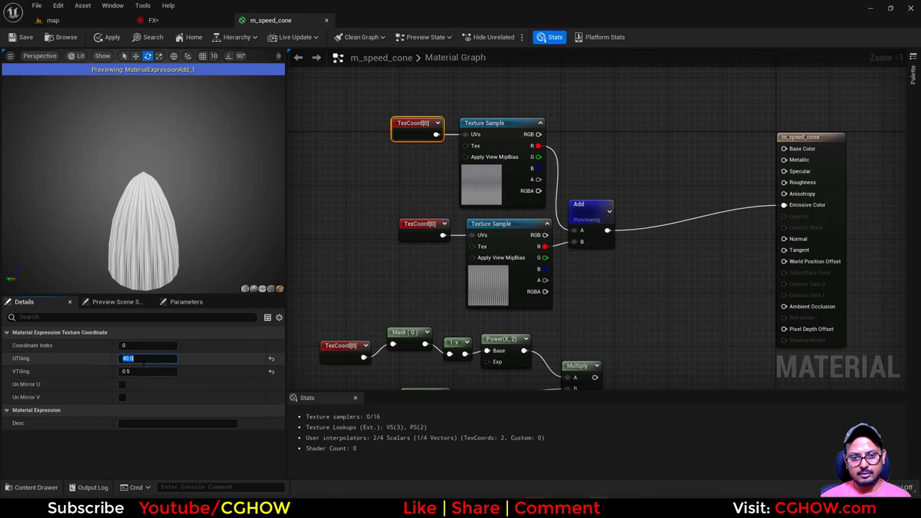
text(2)
click(157, 372)
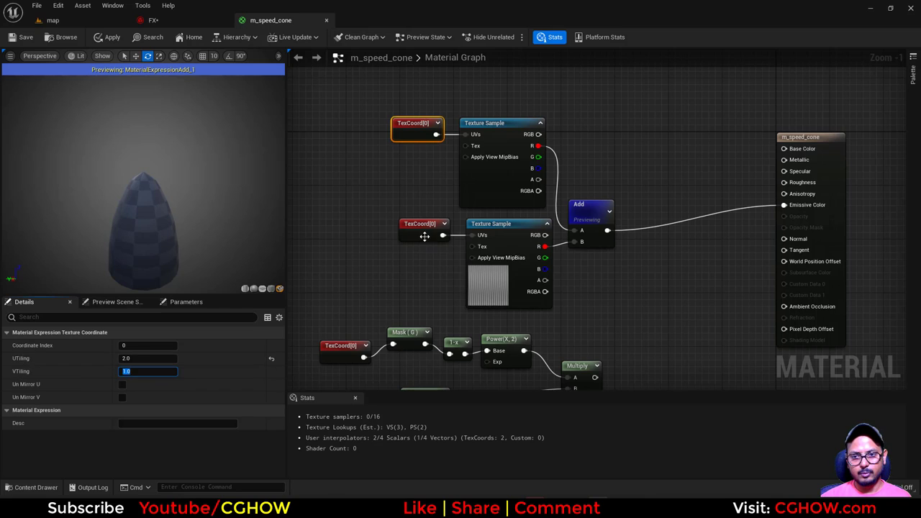
- Set the lower texture's TexCoord tiling to U 1.5 and V 0.5
click(425, 236)
text(1.5)
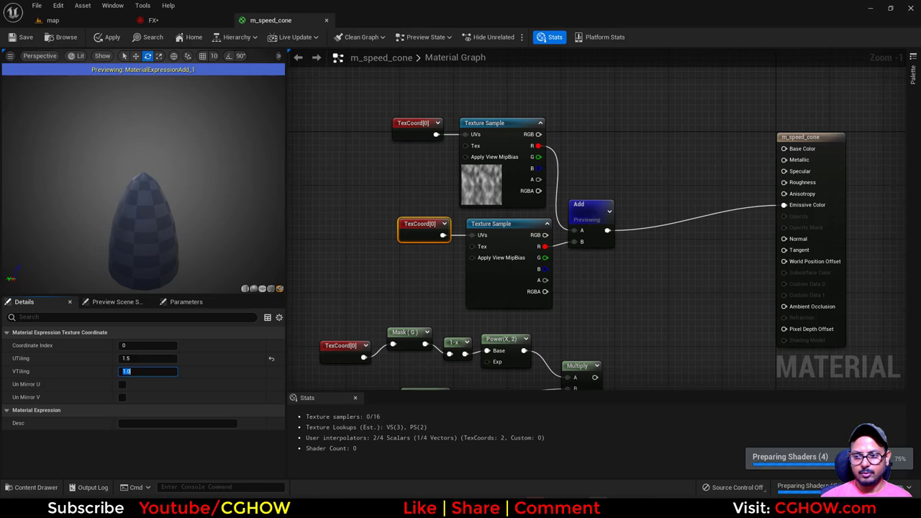
drag(217, 282, 512, 221)
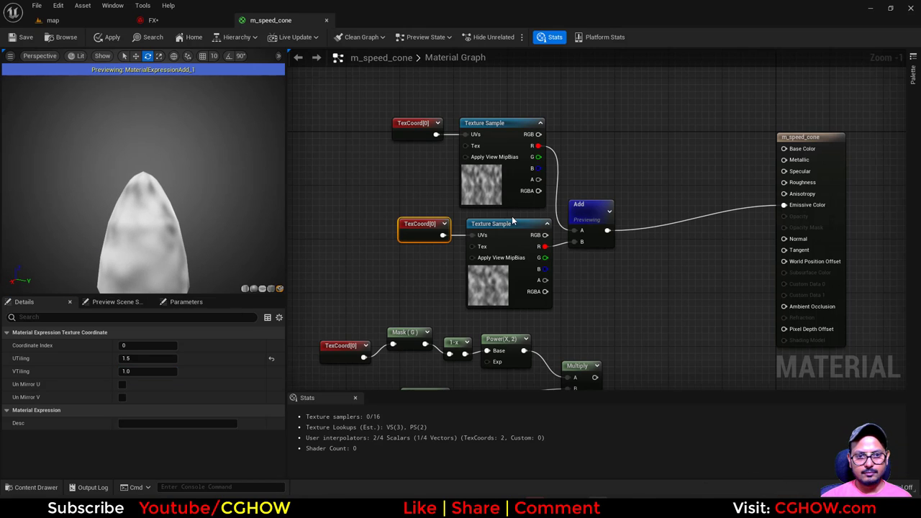
click(138, 373)
text(0.5)
key(Return)
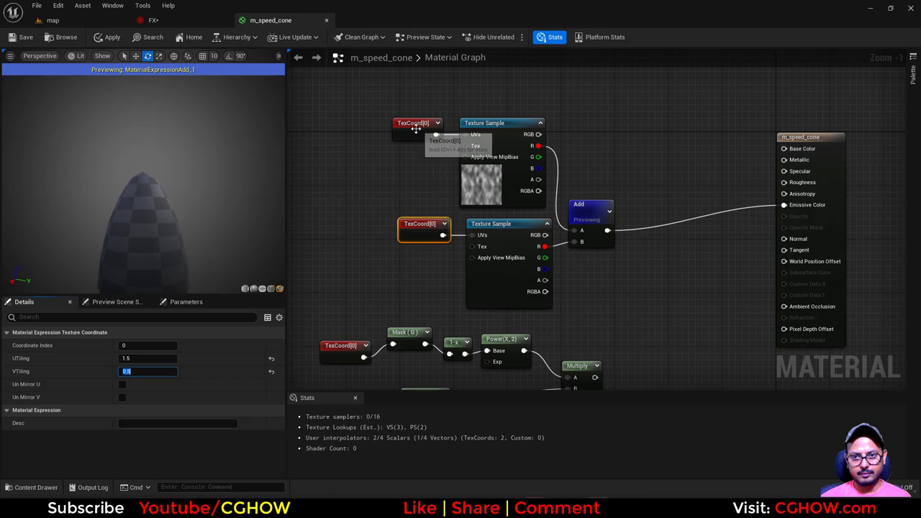
- Set the upper TexCoord's V tiling to 0.5 and move the lower TexCoord farther from its texture sample
click(145, 371)
key(BackSpace)
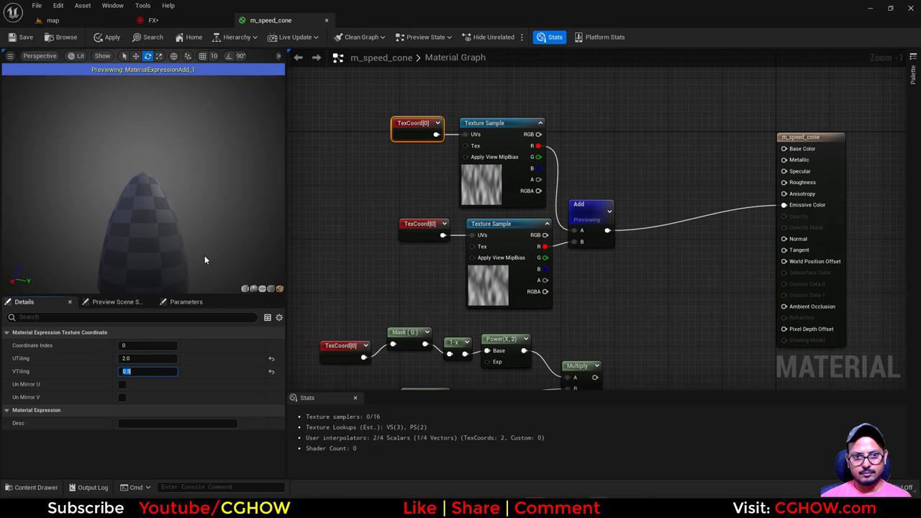
scroll(144, 177, down, 3)
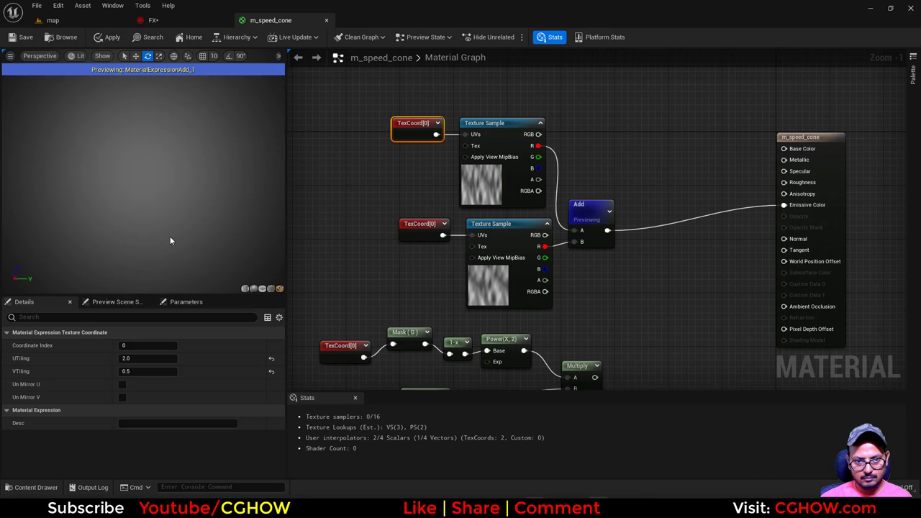
key(f)
drag(157, 228, 105, 229)
right_drag(424, 251, 434, 269)
drag(432, 252, 373, 252)
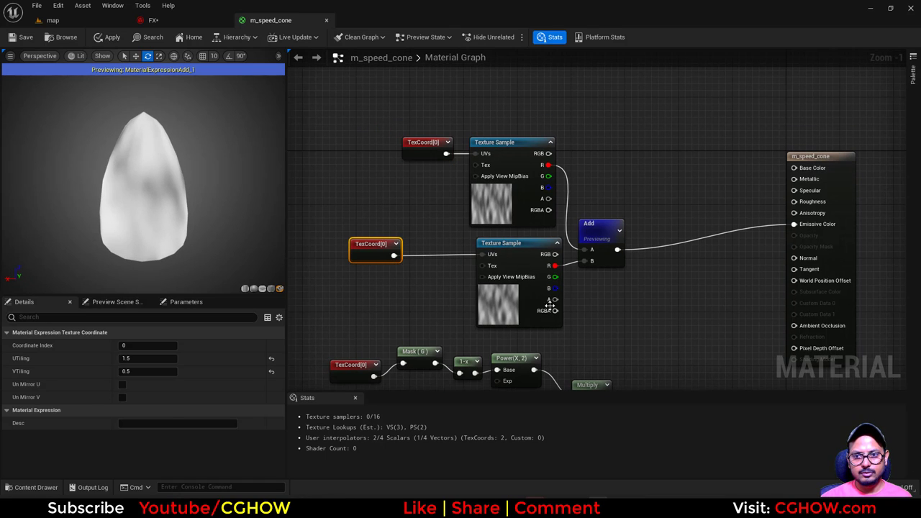
- Replace the upper Texture Sample's texture with T_Noise_Aura_Blur_01, found by searching for aura
click(516, 305)
click(506, 205)
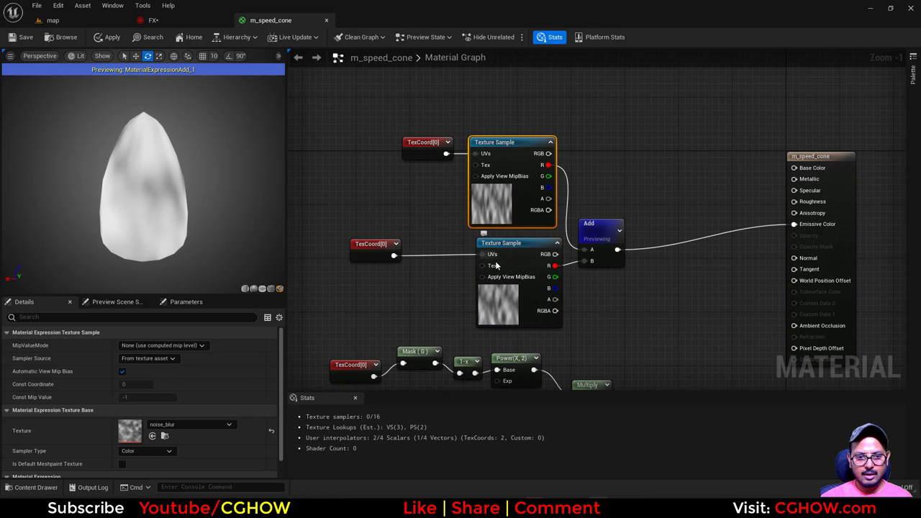
click(176, 426)
text(aura)
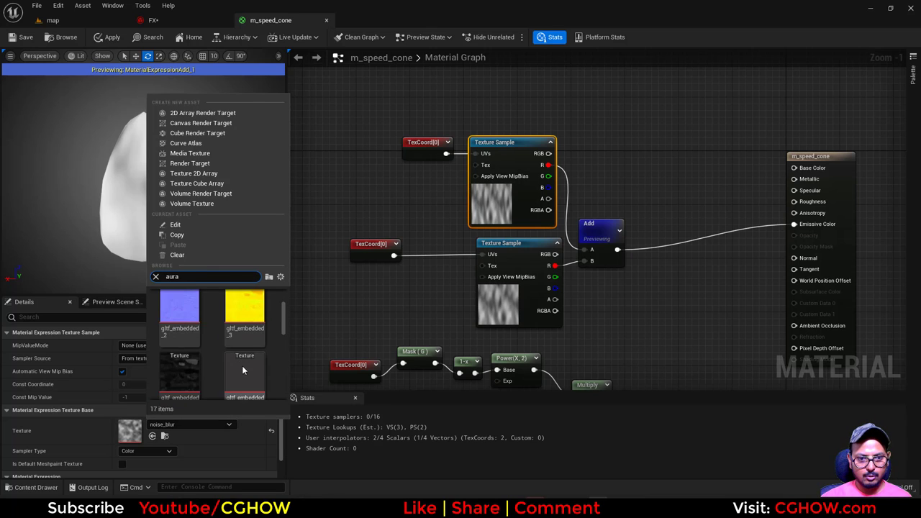
scroll(243, 366, down, 2)
scroll(243, 367, down, 2)
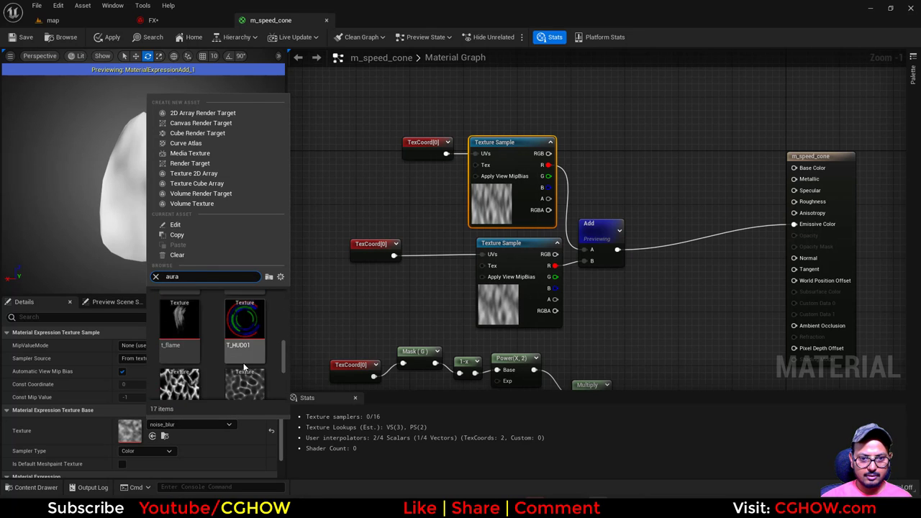
click(180, 317)
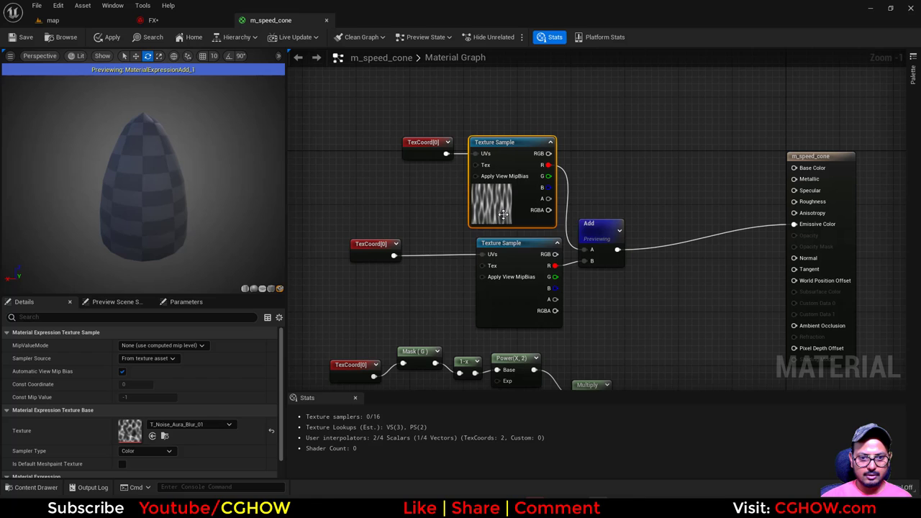
- Try to copy the T_Noise_Aura_Blur_01 texture from the upper Texture Sample to the lower one
right_click(147, 432)
click(171, 441)
click(509, 297)
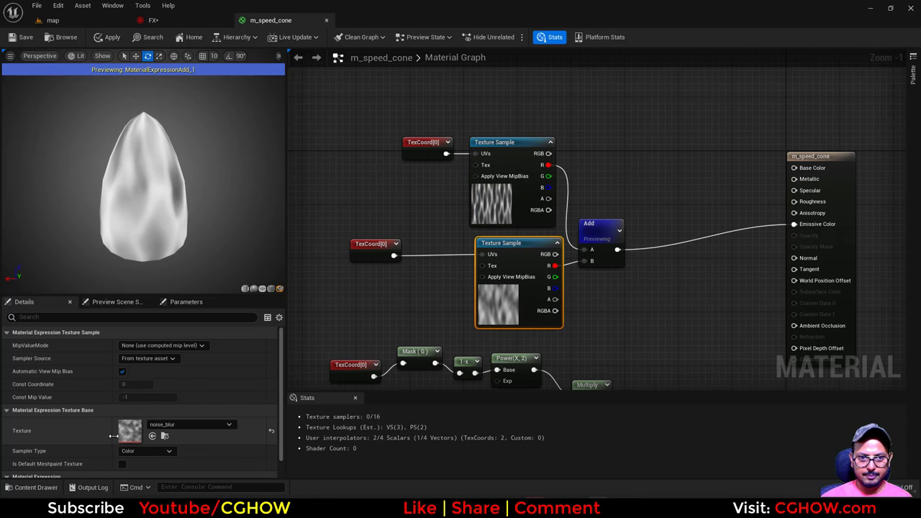
right_click(135, 432)
click(173, 458)
right_click(136, 434)
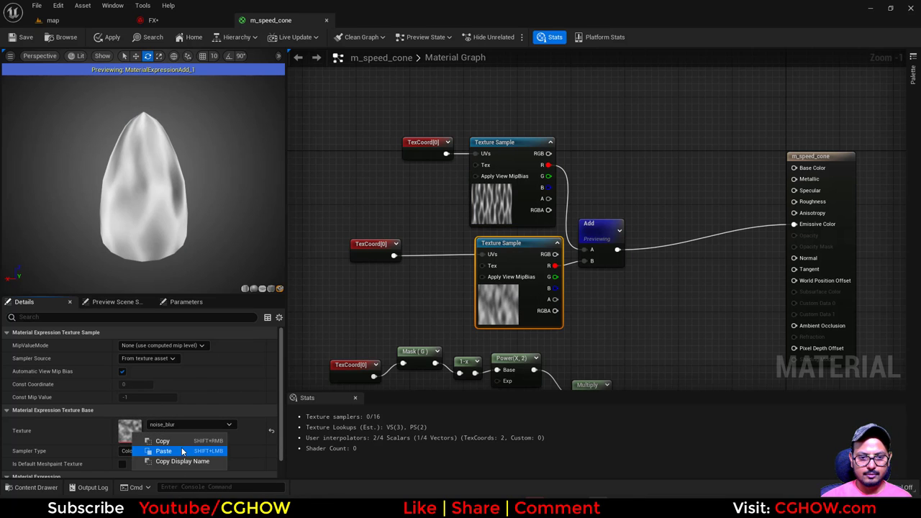
click(160, 451)
click(496, 203)
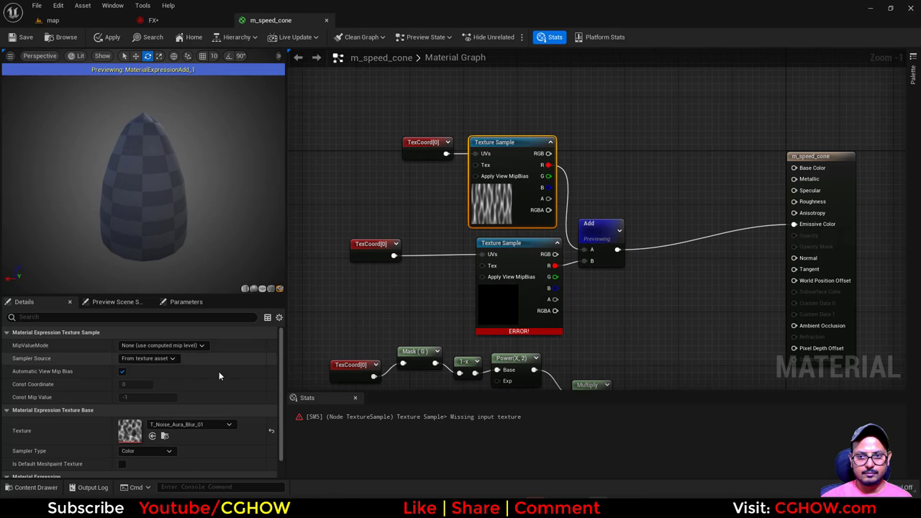
- Replace the lower Texture Sample with a duplicate of the upper one, fed by the lower TexCoord, with its R output into Add's B
click(504, 295)
key(Delete)
click(504, 212)
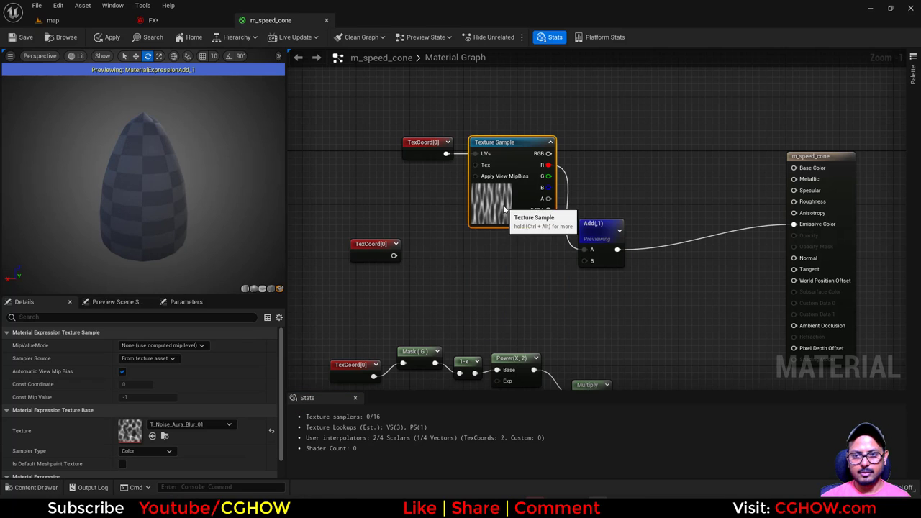
key(ctrl+v)
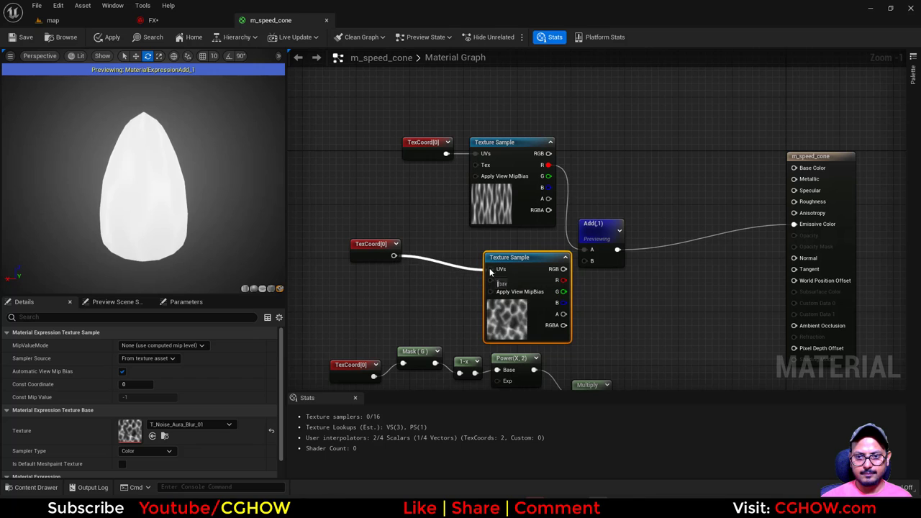
drag(583, 264, 585, 262)
drag(511, 309, 486, 301)
drag(176, 231, 148, 223)
- Set the V tiling to 0.2 on the lower TexCoord and 0.3 on the upper TexCoord
click(367, 248)
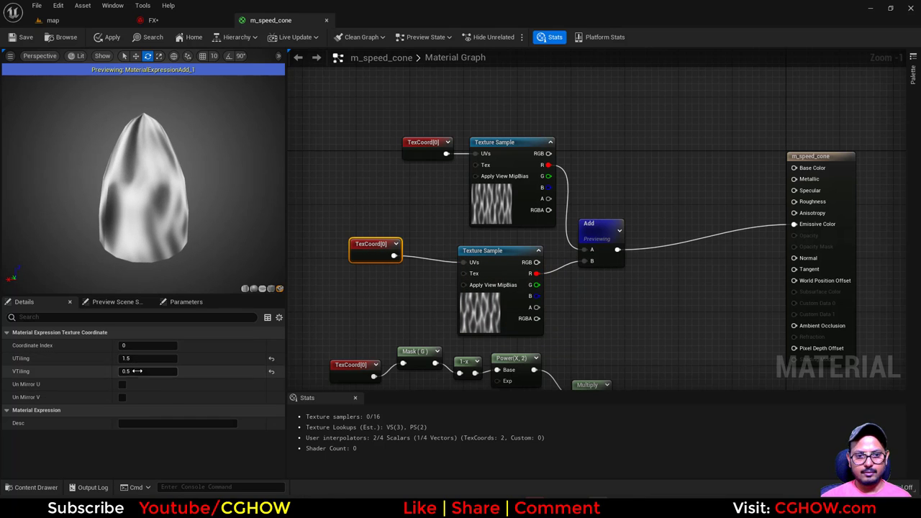
text(0.2)
key(Return)
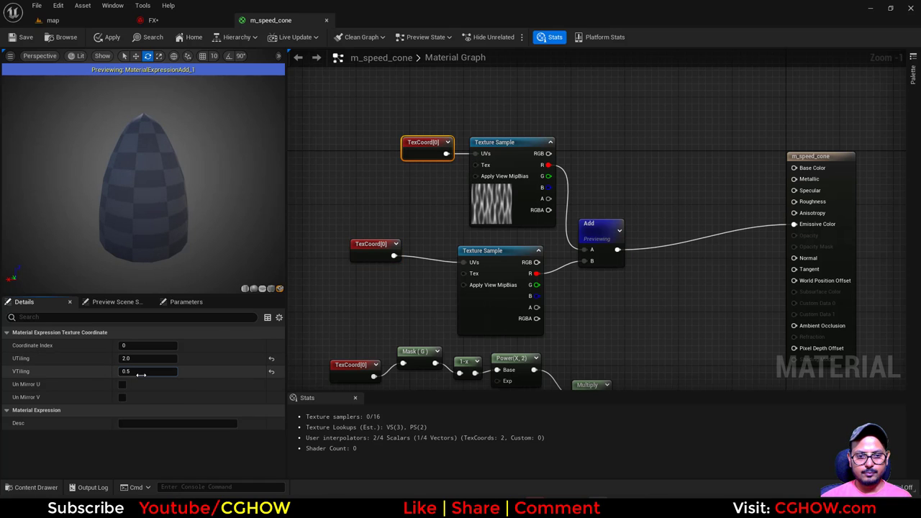
text(0.3)
key(Return)
- Move both TexCoords away from their textures and insert a Panner between the upper TexCoord and its Texture Sample's UVs
drag(354, 247, 321, 256)
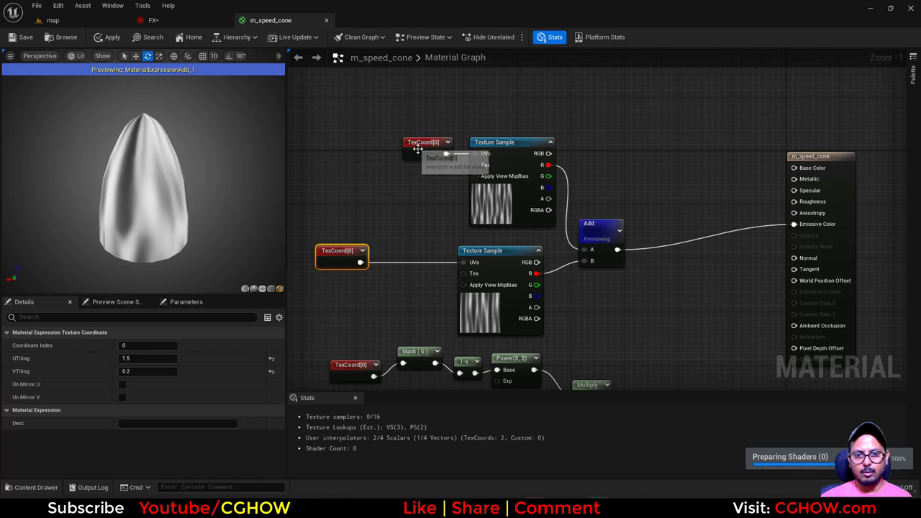
drag(420, 149, 341, 152)
right_drag(393, 184, 395, 189)
key(p)
click(396, 149)
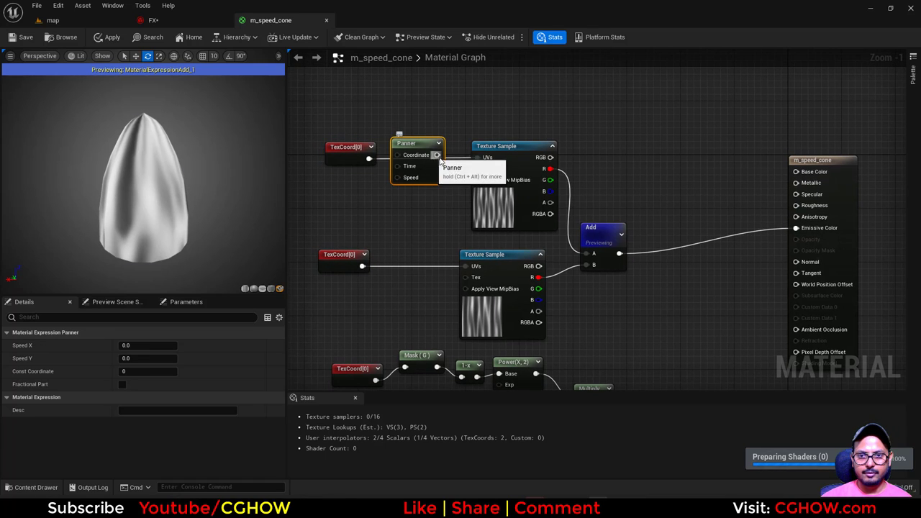
drag(468, 157, 475, 156)
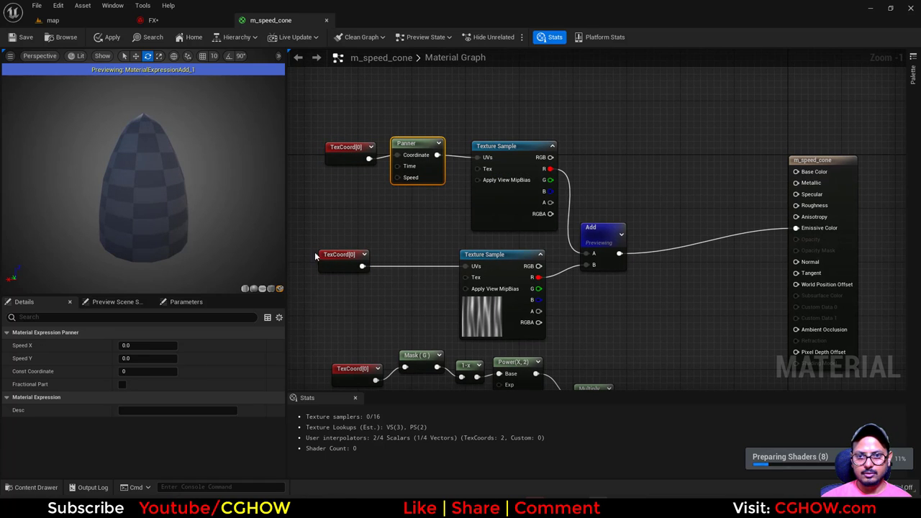
- Insert a second Panner between the lower TexCoord and the lower Texture Sample's UVs
click(403, 253)
key(p)
click(389, 249)
drag(362, 266, 473, 268)
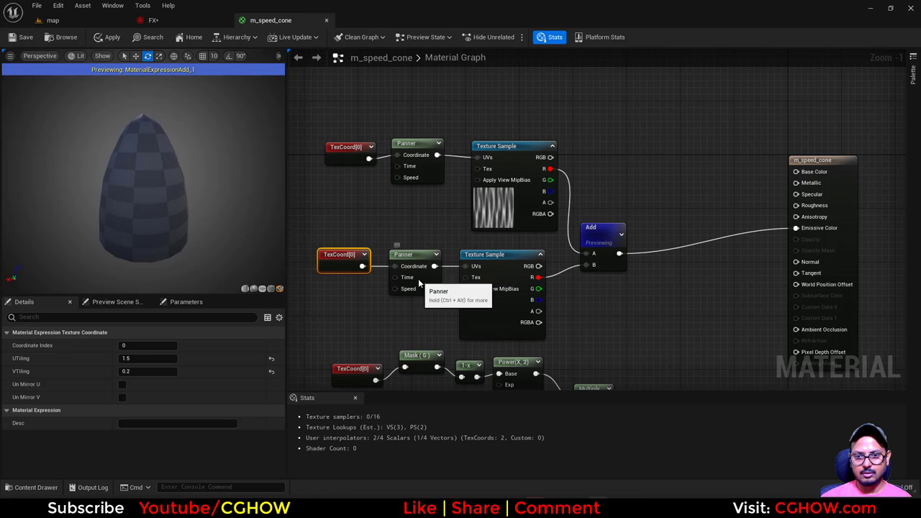
- Set the Panners' Speed Y to -1 for the lower texture and -0.5 for the upper texture
click(420, 283)
text(0.5)
key(Return)
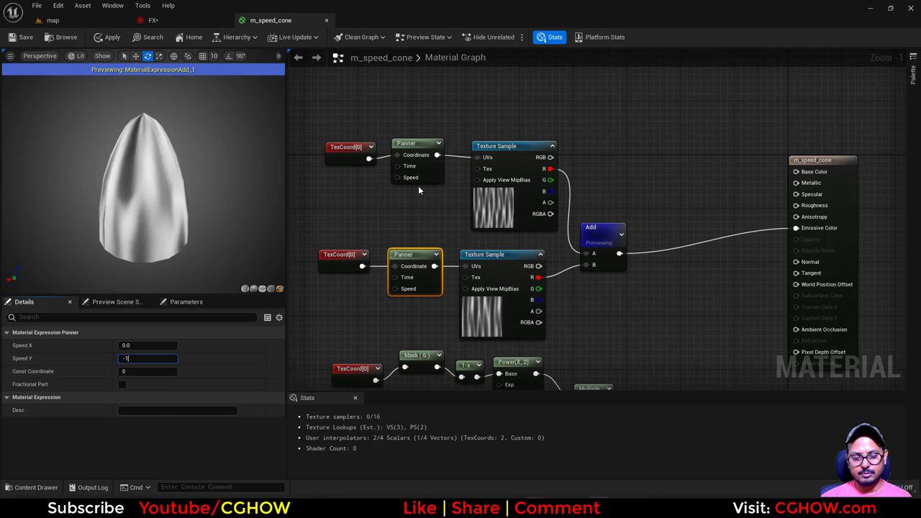
click(418, 176)
click(143, 358)
text(-.5)
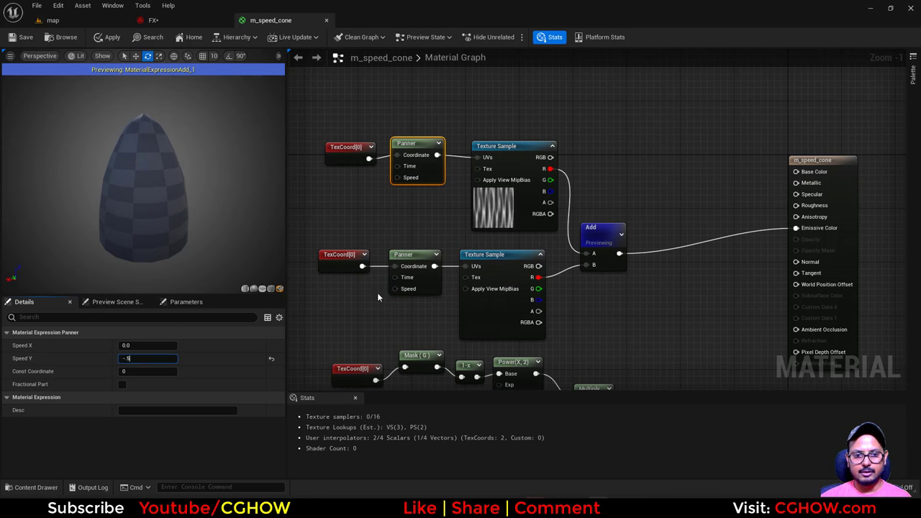
- Add a Multiply node combining the textures' Add output in A with the gradient-and-Fresnel Multiply output in B
right_drag(612, 306, 565, 280)
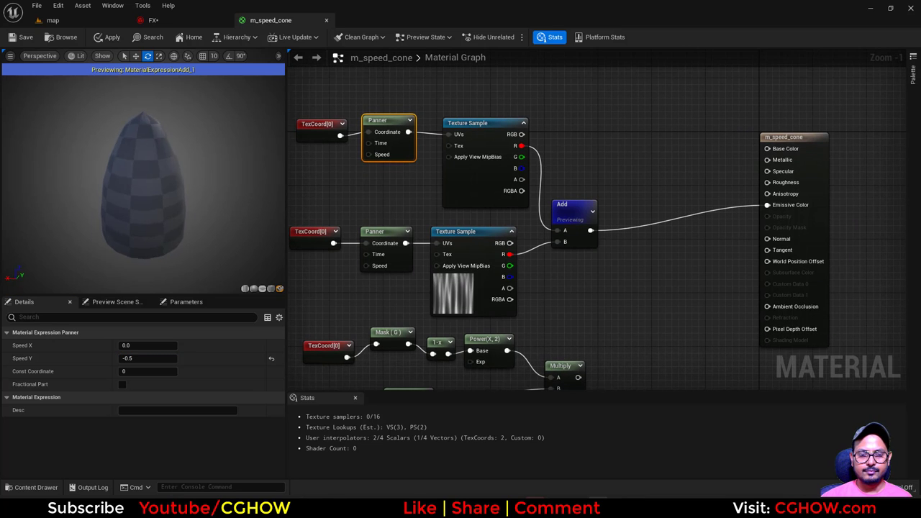
right_drag(629, 346, 581, 321)
key(m)
click(565, 290)
drag(530, 353, 567, 316)
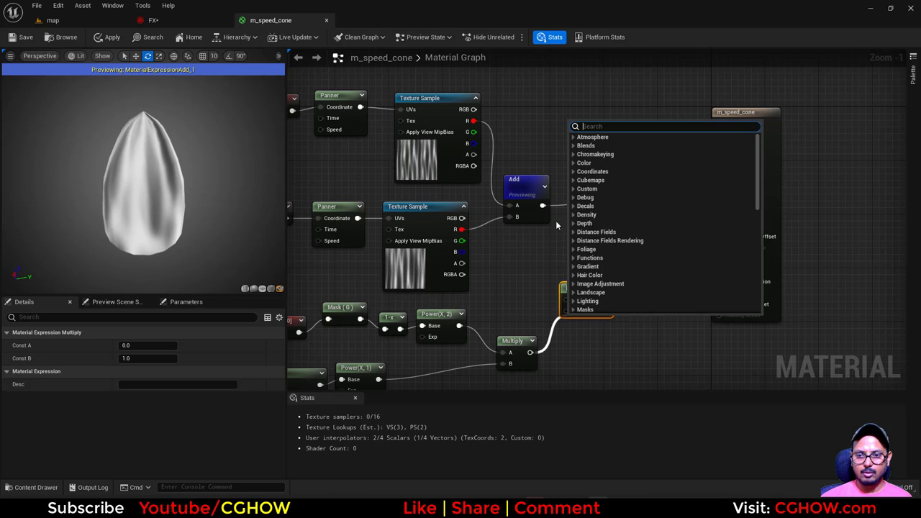
click(550, 218)
drag(544, 207, 567, 300)
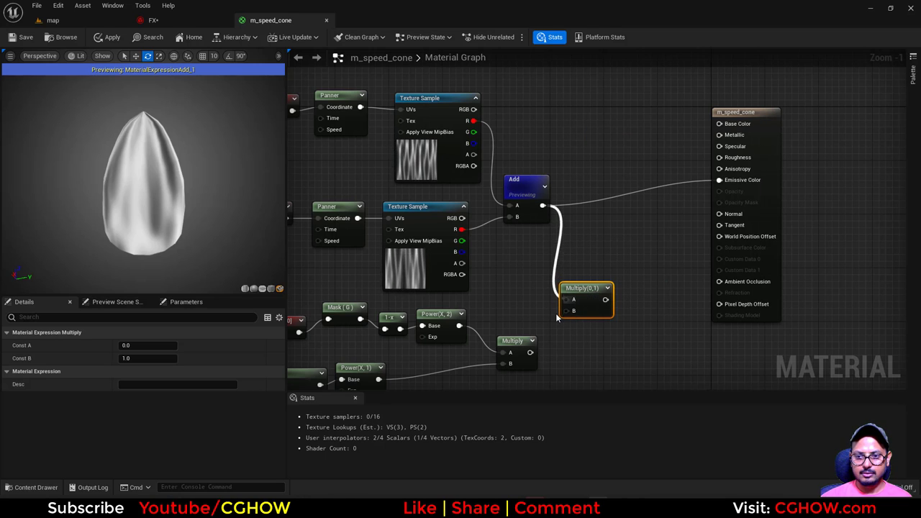
click(513, 341)
key(space)
mouse_move(536, 366)
mouse_down()
mouse_move(574, 310)
mouse_move(588, 262)
mouse_up()
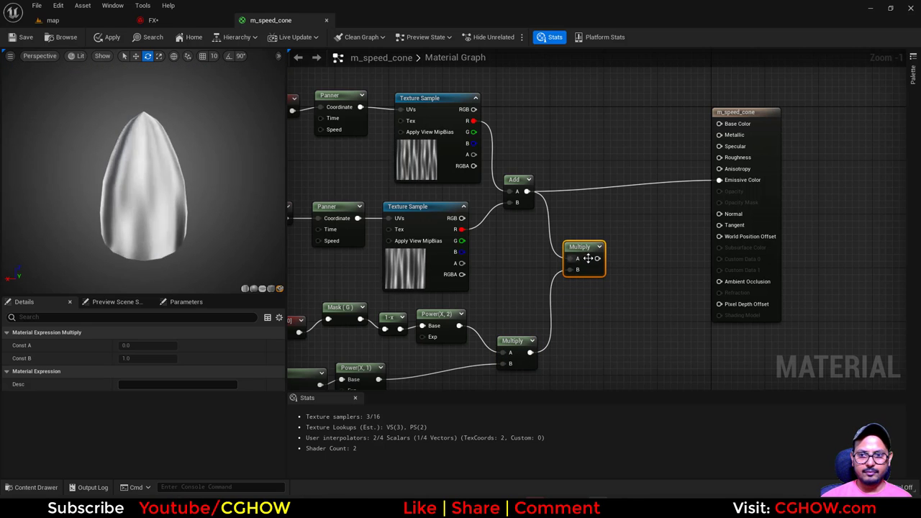
- Preview the new Multiply node, connect its output to Emissive Color, and stop the node preview
key(space)
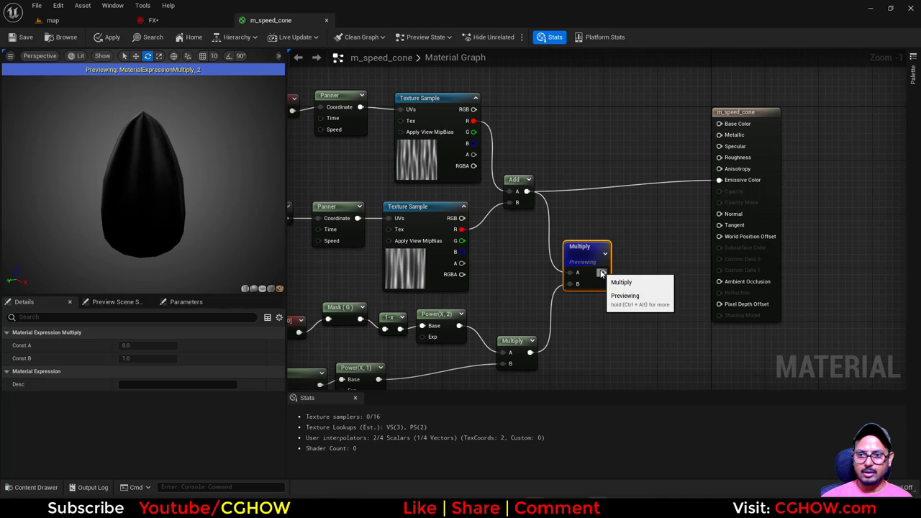
drag(603, 272, 719, 180)
key(space)
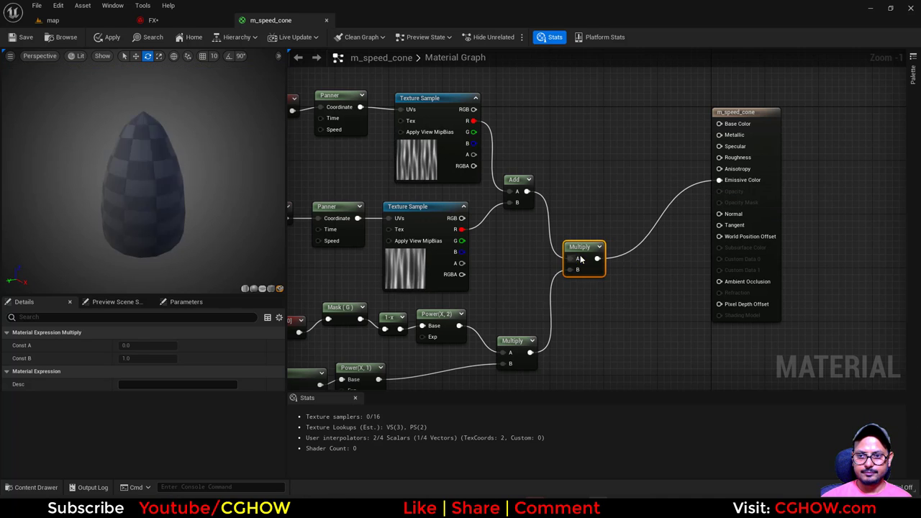
drag(588, 236, 599, 181)
- Set the exponent of the Power node after Fresnel to 0.5
right_drag(450, 342, 545, 285)
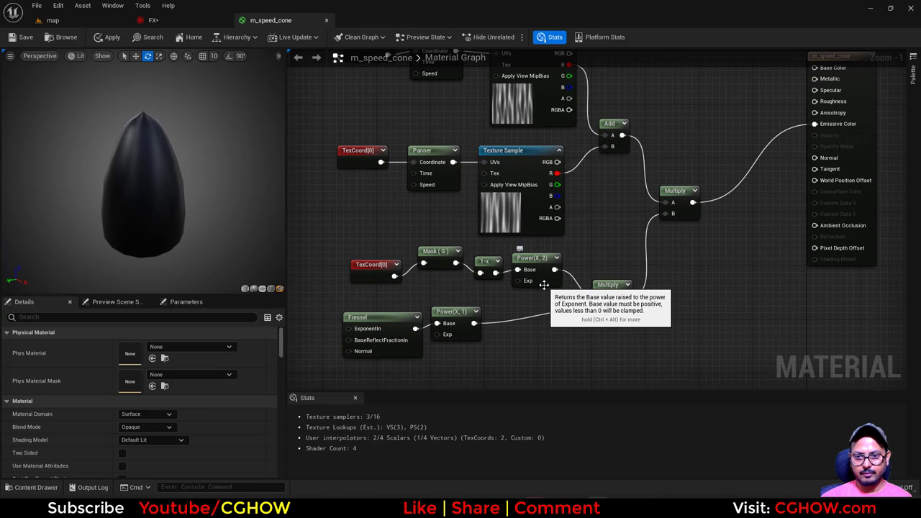
click(448, 320)
click(157, 346)
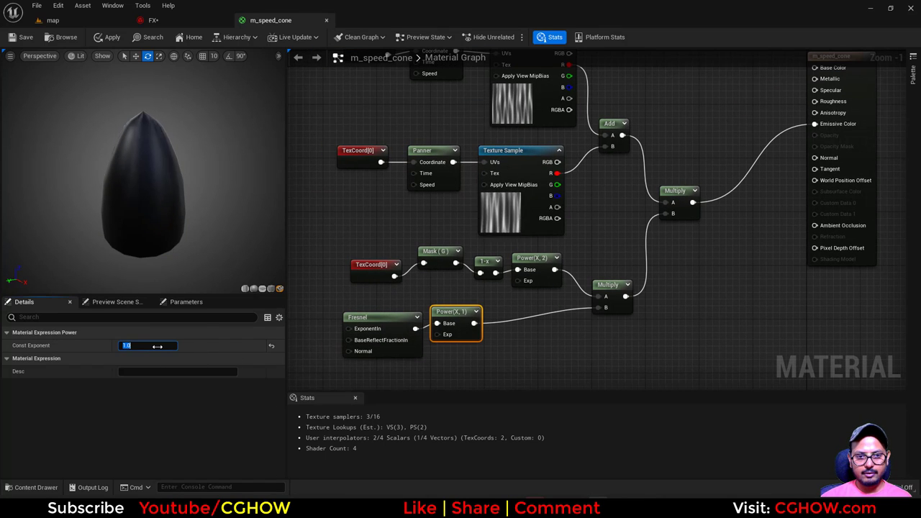
text(0.5)
key(Return)
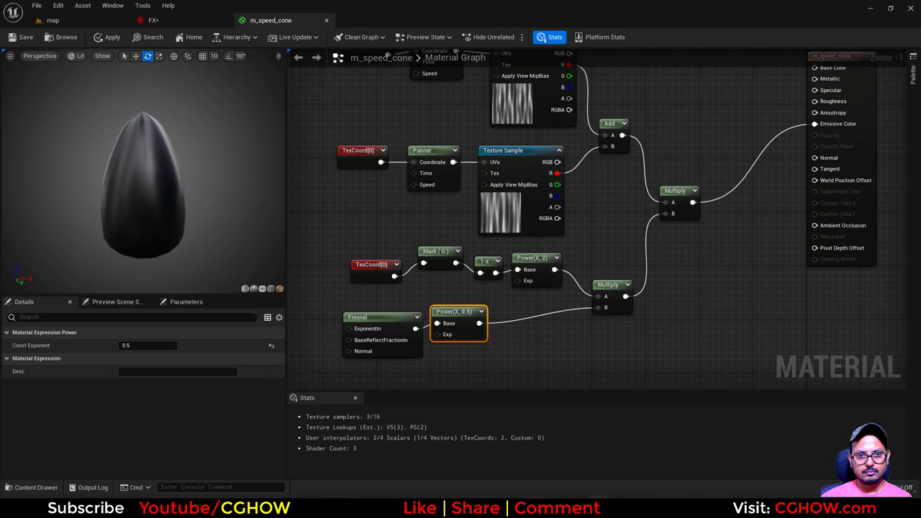
- Move Particle Color lower, then add a second Power node with exponent 2 fed by Fresnel and preview it
right_drag(509, 351, 520, 273)
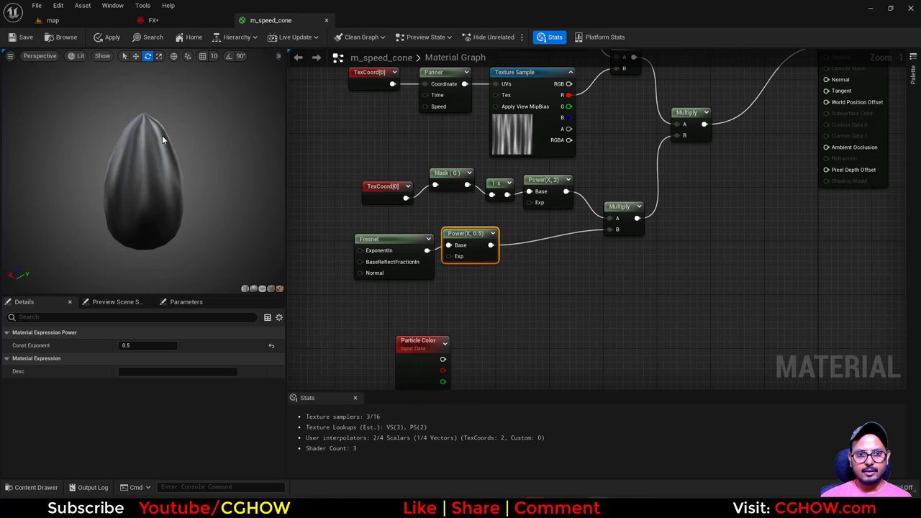
drag(421, 353, 422, 371)
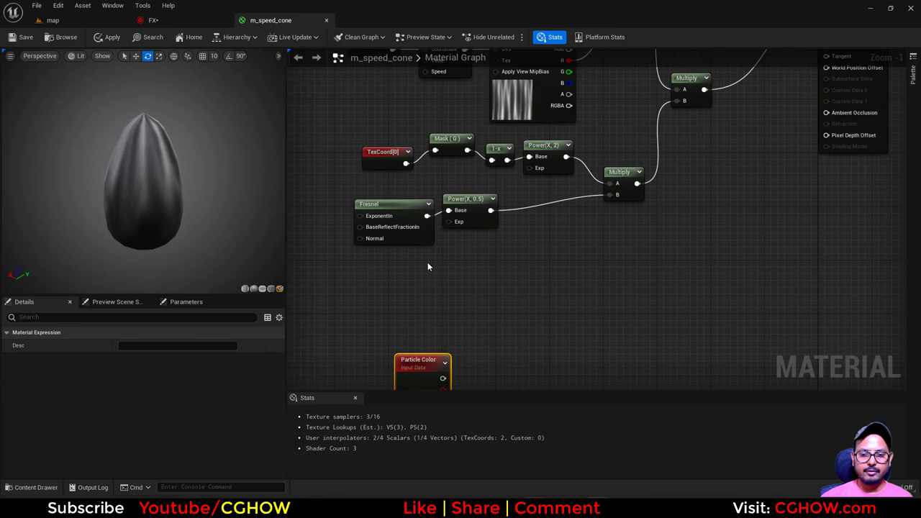
click(449, 242)
key(e)
click(454, 242)
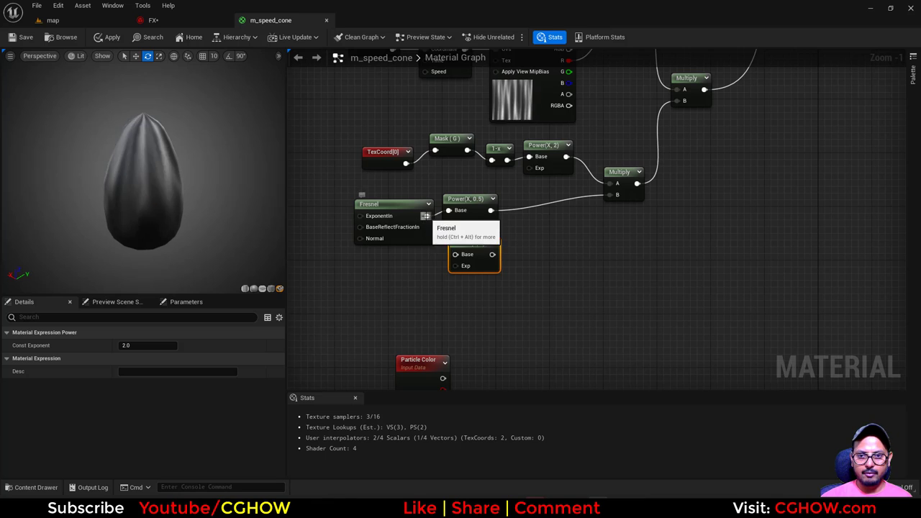
drag(426, 216, 467, 259)
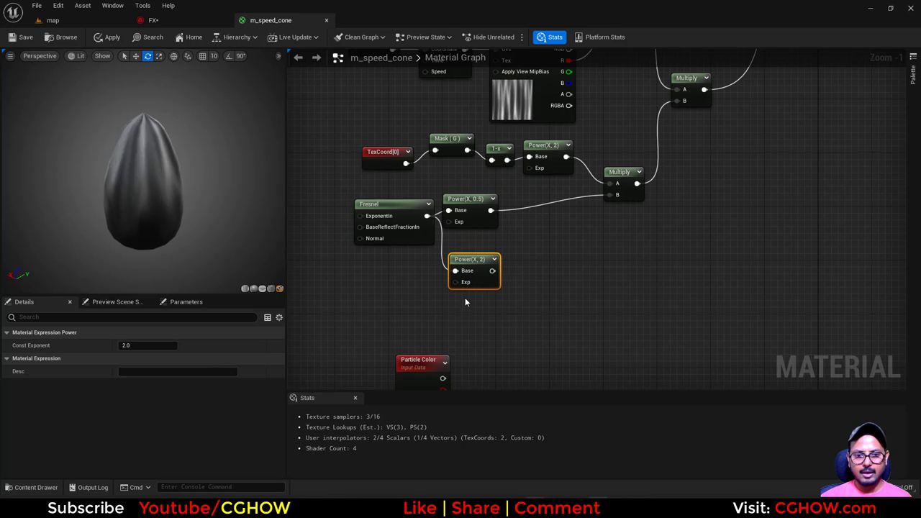
key(space)
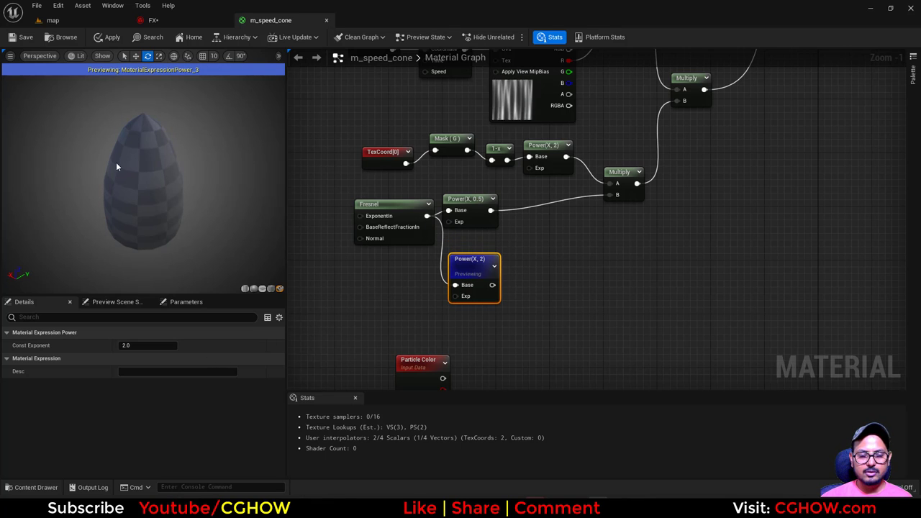
- Feed the second Fresnel Power into a new Multiply node with Const B 10 and space the nodes apart
right_drag(515, 253, 500, 278)
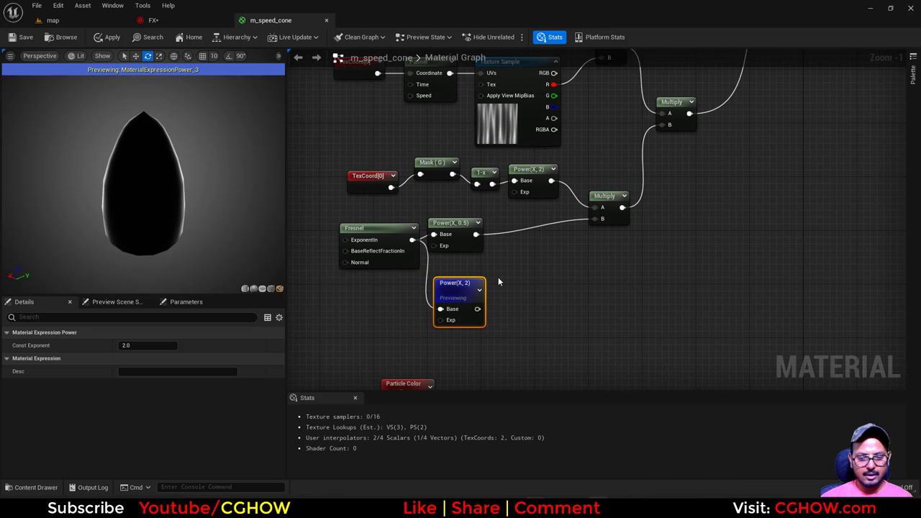
key(m)
click(499, 278)
drag(478, 309, 510, 310)
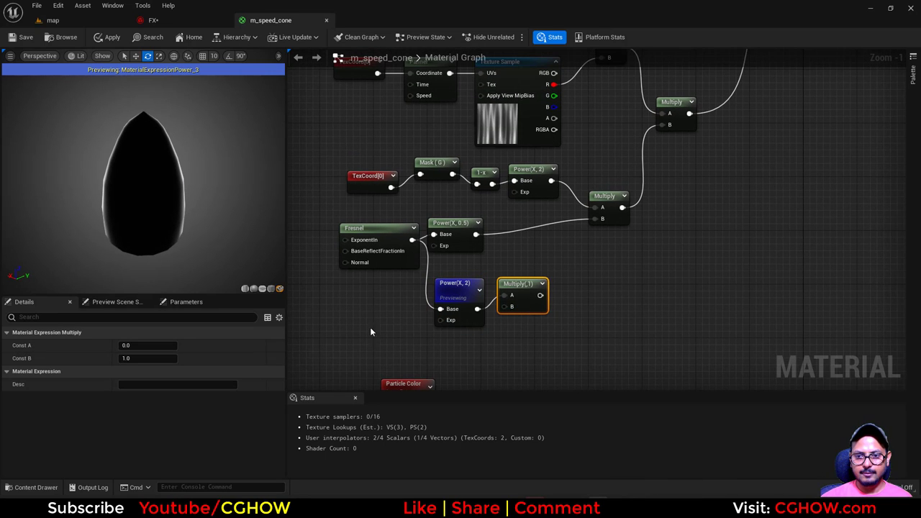
right_drag(579, 274, 542, 311)
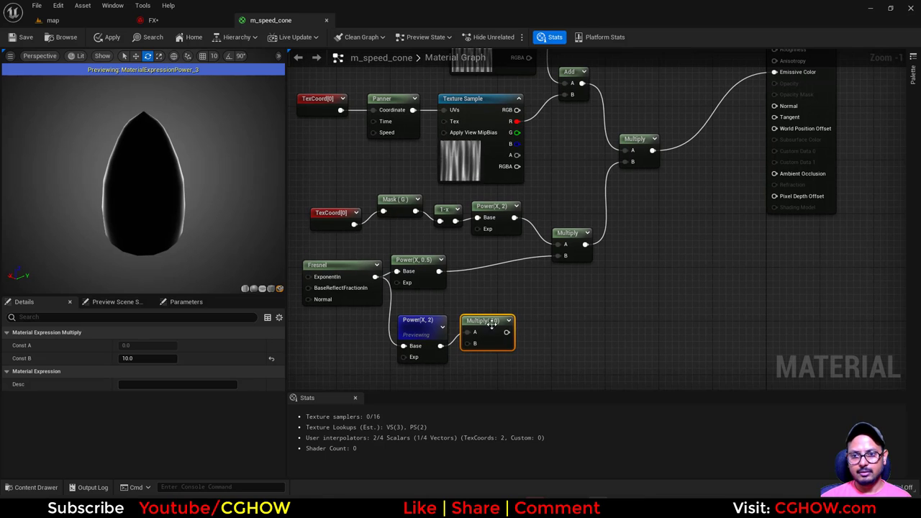
drag(480, 327, 480, 333)
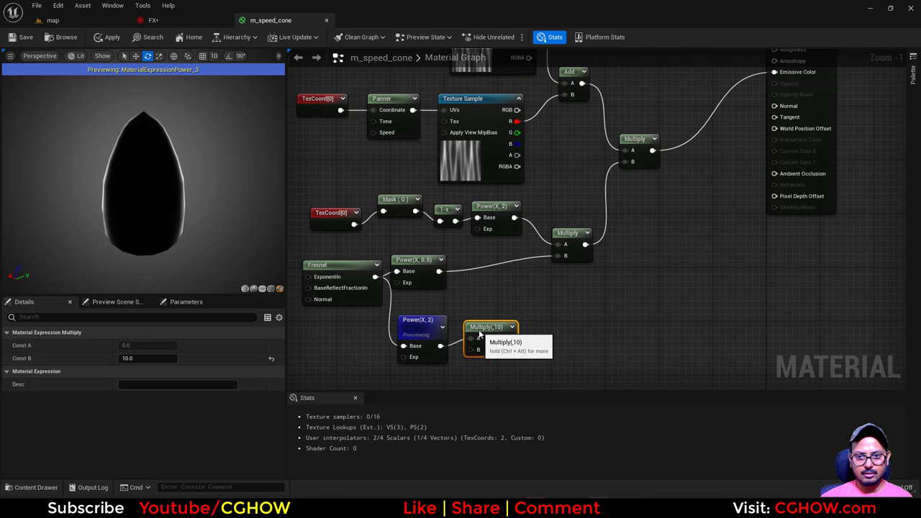
click(529, 312)
drag(485, 333, 553, 327)
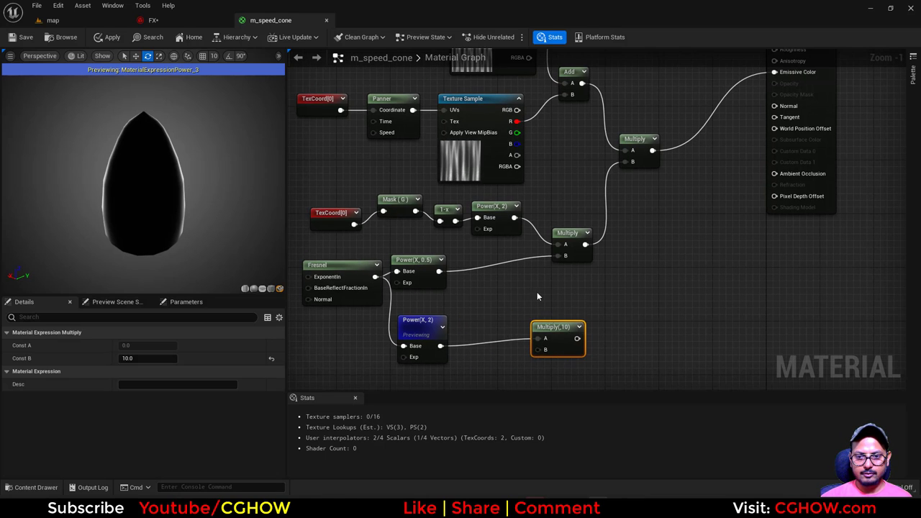
- Connect the gradient's Power output to the new Multiply's B input and preview the result on the cone
drag(514, 217, 487, 307)
key(space)
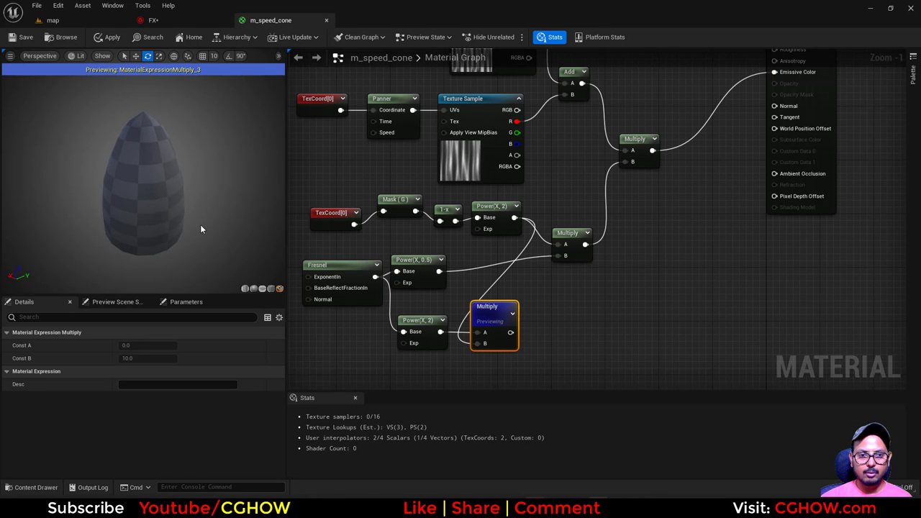
drag(202, 229, 213, 220)
- Add a second Multiply node with Const B 10 and feed the previewed rim Multiply into its A input
right_drag(611, 315, 602, 326)
key(m)
click(524, 322)
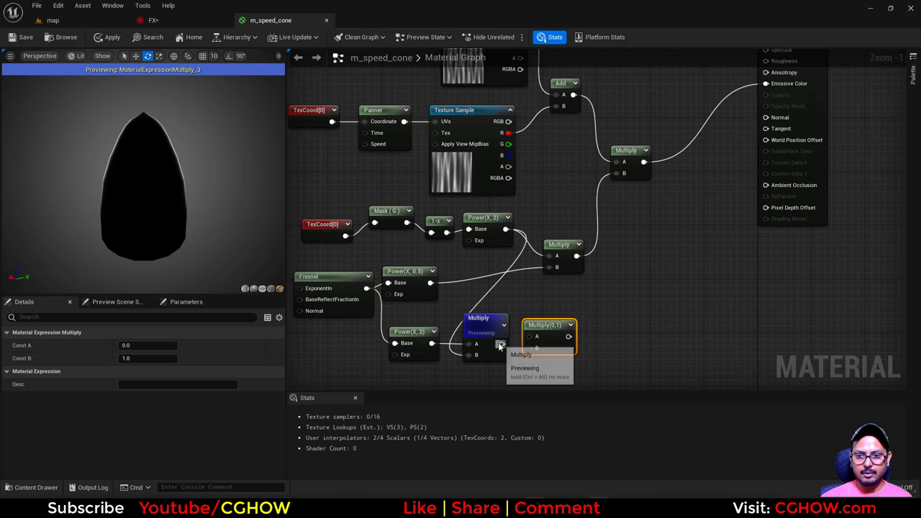
drag(500, 346, 543, 343)
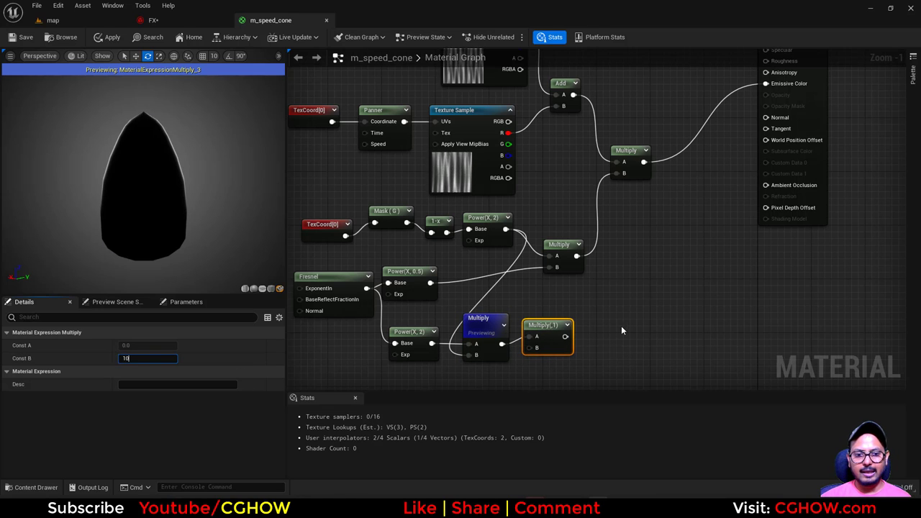
- Create an Add node combining the final noise Multiply as A with the rim's Multiply by 10 as B
click(610, 311)
key(a)
click(609, 310)
drag(569, 337, 619, 339)
drag(644, 161, 621, 278)
drag(623, 329, 624, 329)
- Connect the new Add node's output to Emissive Color and end the node preview to check the full material on the cone
right_drag(655, 313, 592, 331)
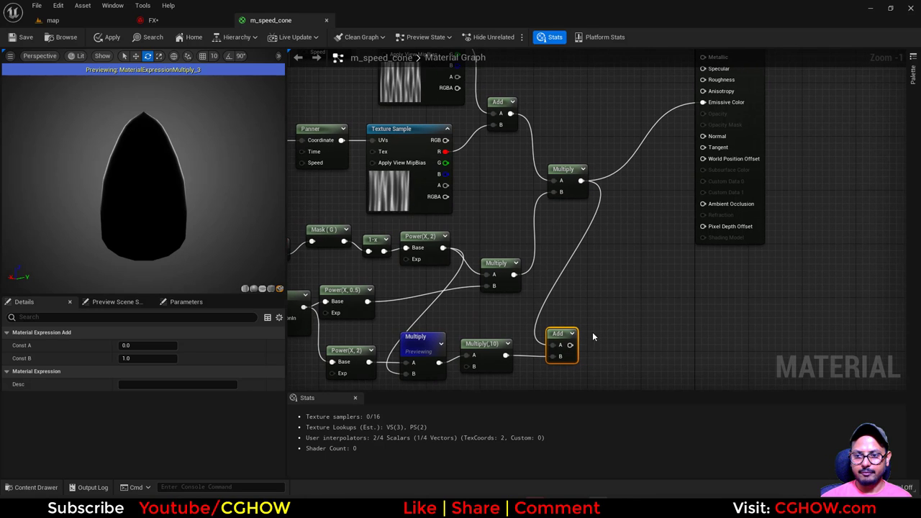
drag(569, 346, 711, 102)
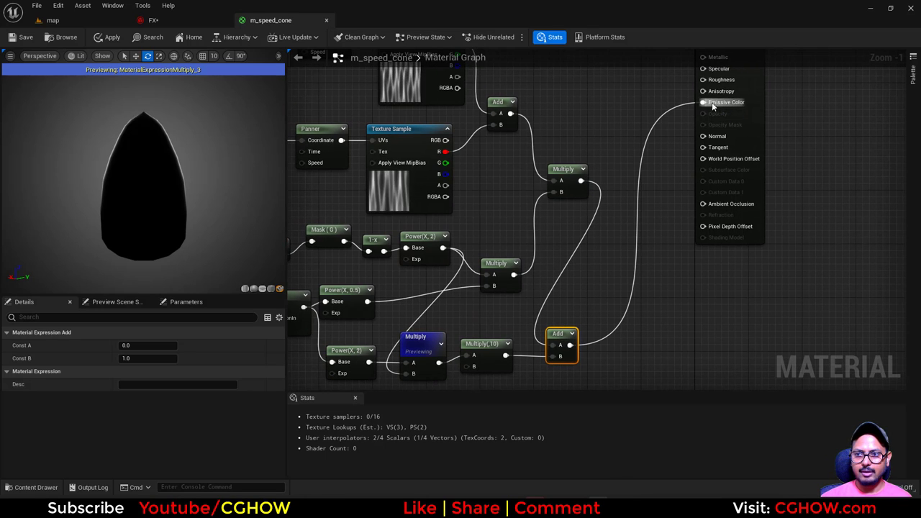
click(441, 353)
key(space)
drag(557, 333, 571, 318)
right_drag(582, 338, 613, 311)
drag(154, 129, 157, 152)
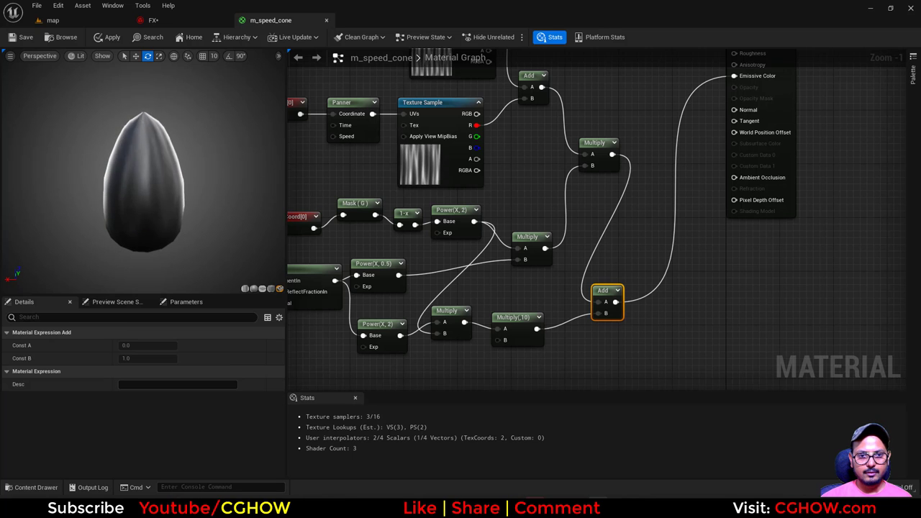
- Move Particle Color up near the material output, connect it to Emissive Color, and shift the output node to make room
right_drag(519, 291, 572, 224)
scroll(572, 223, down, 2)
right_drag(509, 327, 453, 363)
drag(373, 372, 606, 104)
right_drag(594, 123, 521, 223)
drag(521, 223, 675, 158)
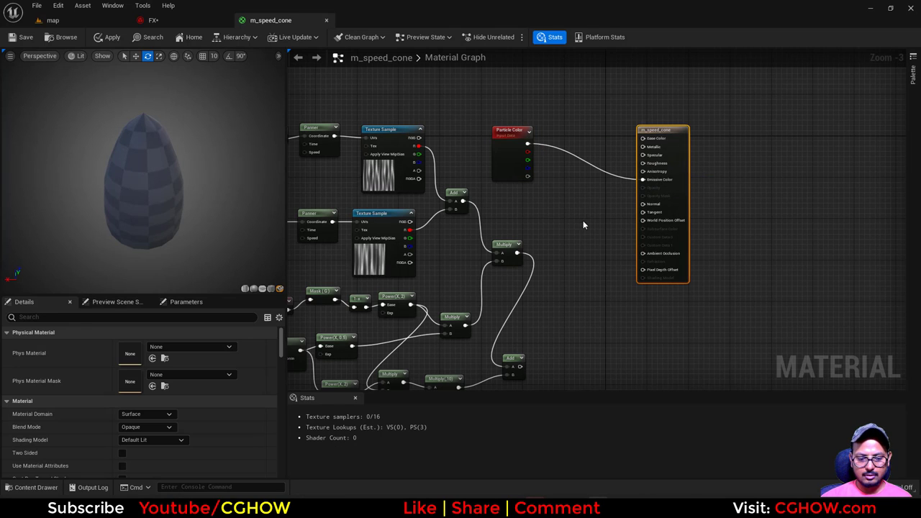
- Multiply Particle Color's alpha by the final Add result in a new Multiply node and connect it to Opacity
key(m)
click(566, 208)
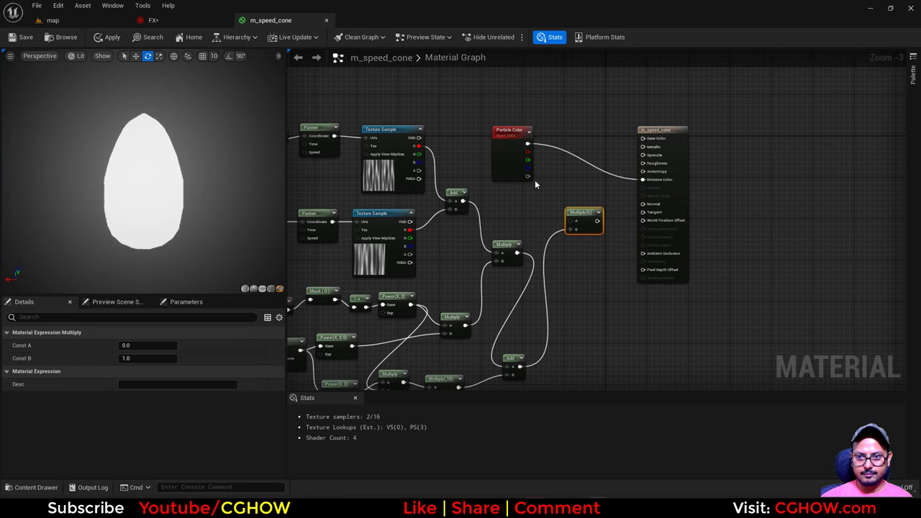
drag(566, 228, 643, 206)
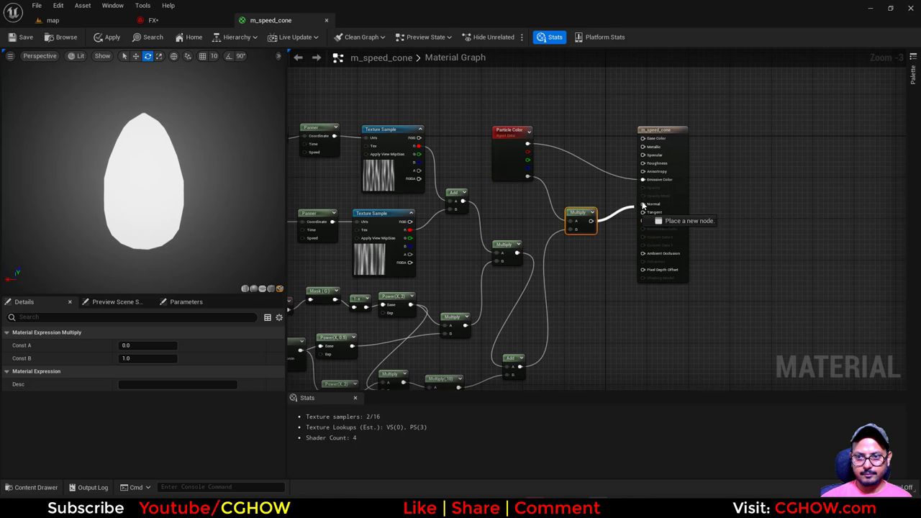
scroll(597, 208, up, 1)
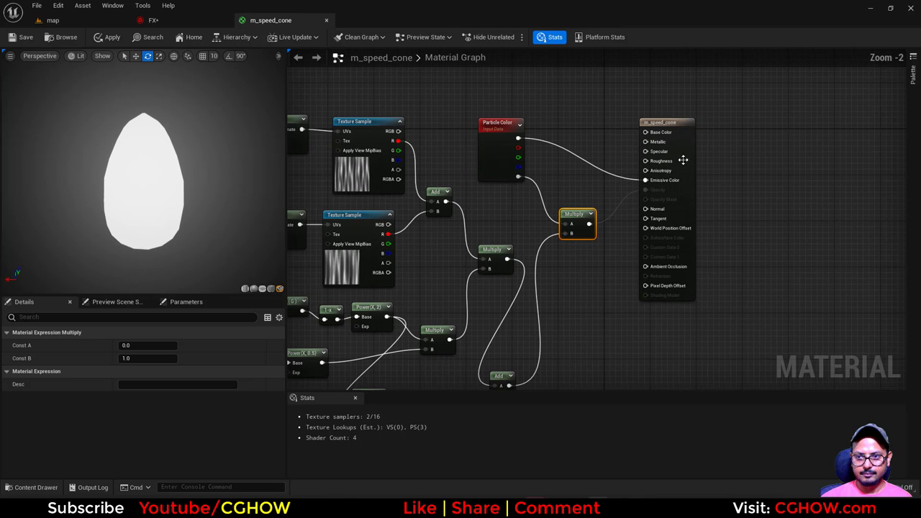
- Set the material's Blend Mode to Translucent and Shading Model to Unlit, and enable Two Sided
click(683, 156)
click(146, 427)
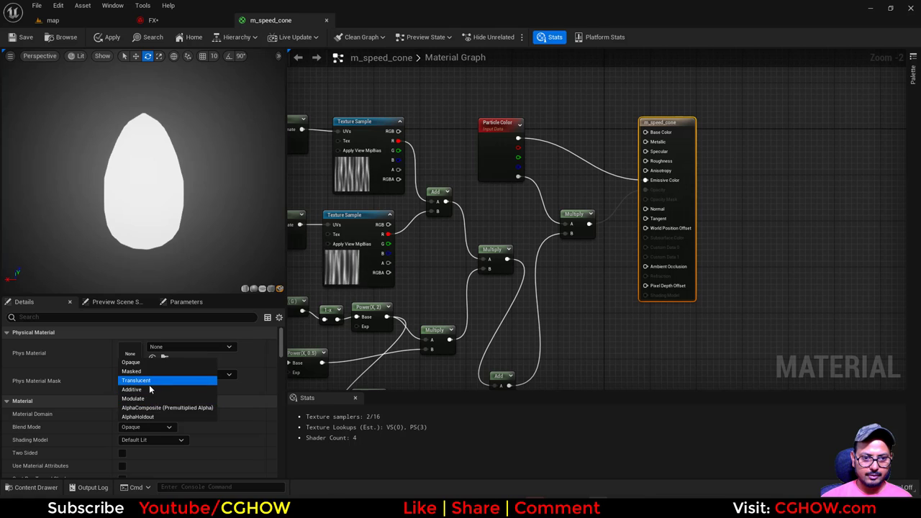
click(141, 380)
click(166, 439)
click(137, 321)
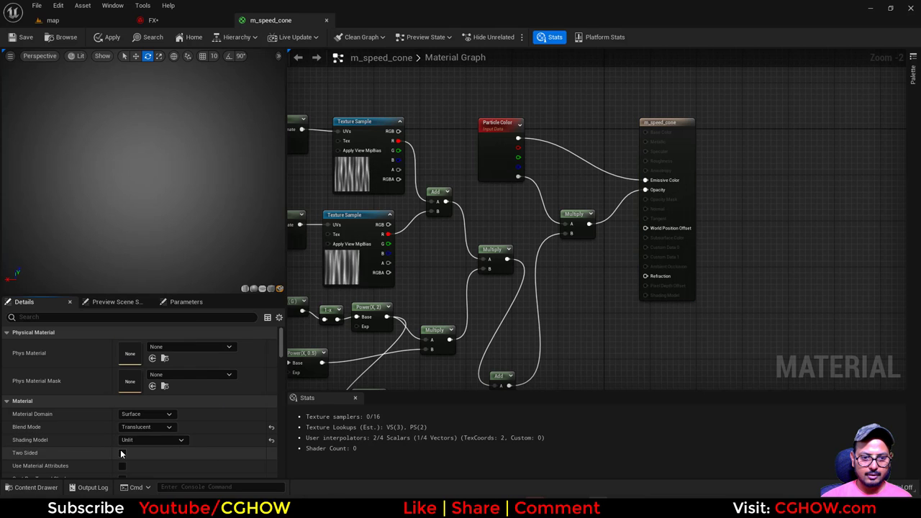
click(121, 454)
- Change the material's Blend Mode to Additive and save m_speed_cone
click(147, 427)
click(149, 389)
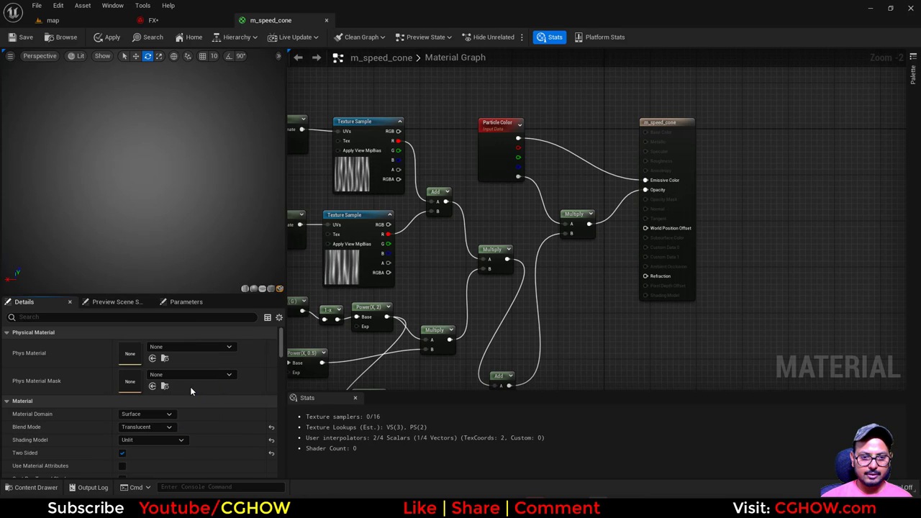
scroll(590, 345, down, 1)
right_drag(591, 344, 577, 265)
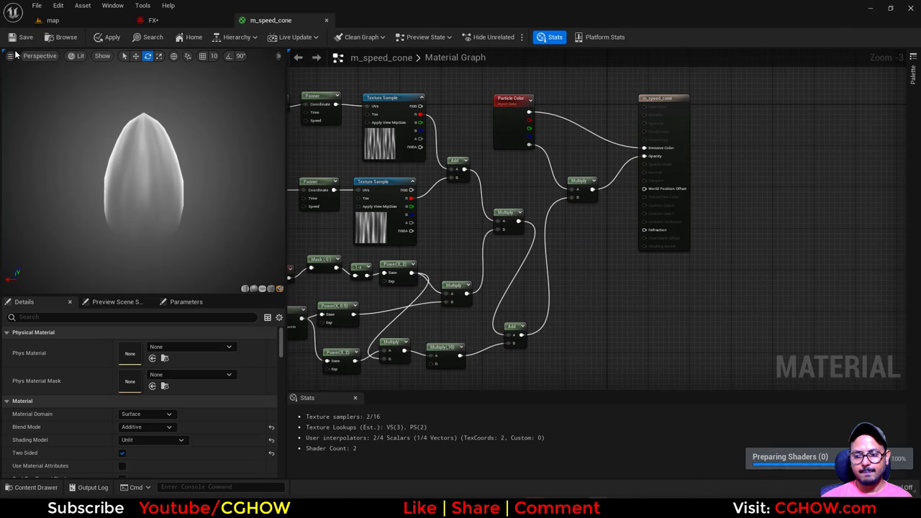
key(ctrl+s)
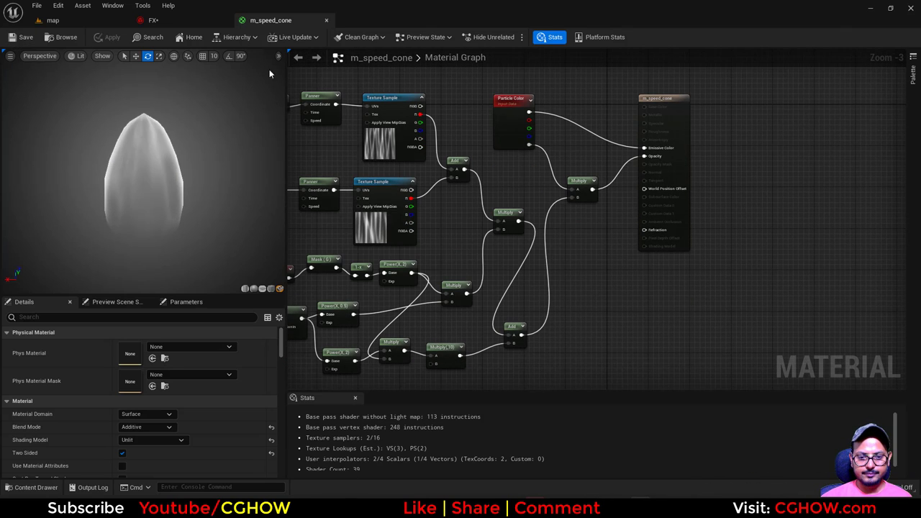
- Duplicate the bullet emitter in the FX Niagara system and rename the copy speed_cone
click(66, 37)
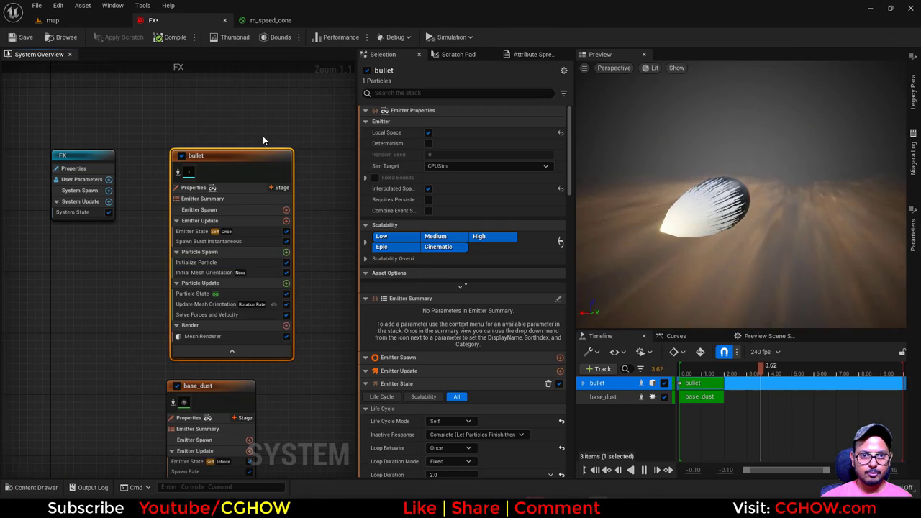
right_drag(265, 140, 154, 123)
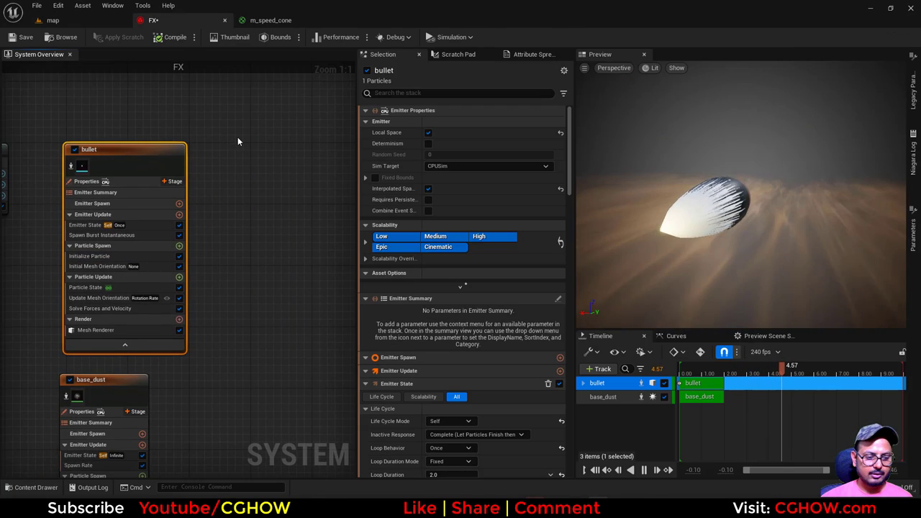
key(ctrl+d)
double_click(261, 149)
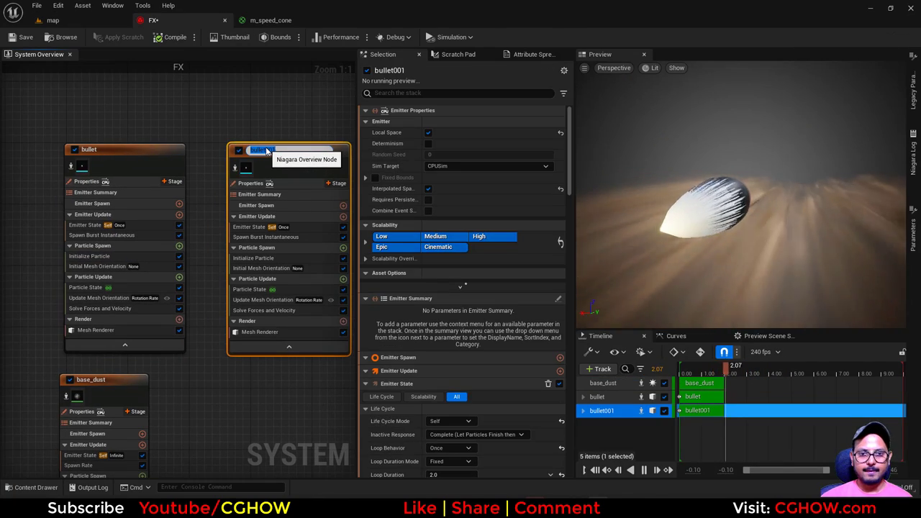
text(speed_cone)
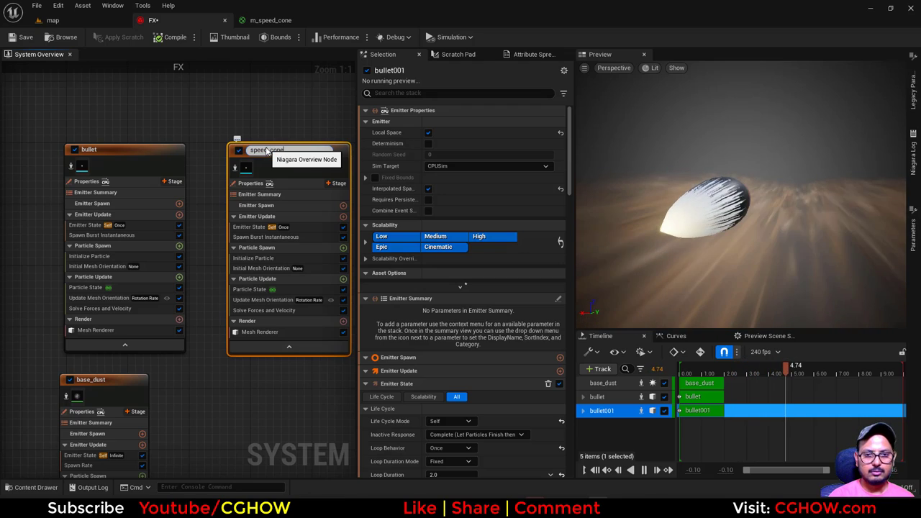
key(Return)
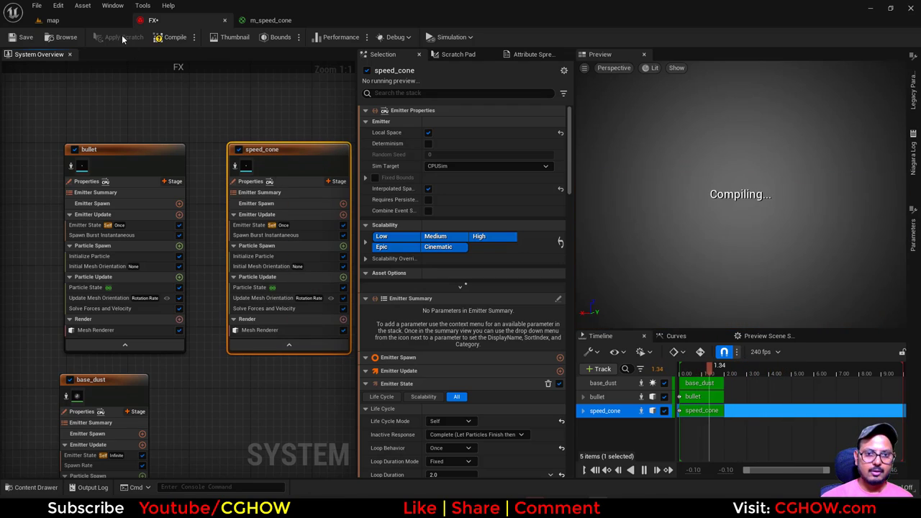
- Replace the mesh in the speed_cone emitter's Mesh Renderer with the cone asset
click(53, 20)
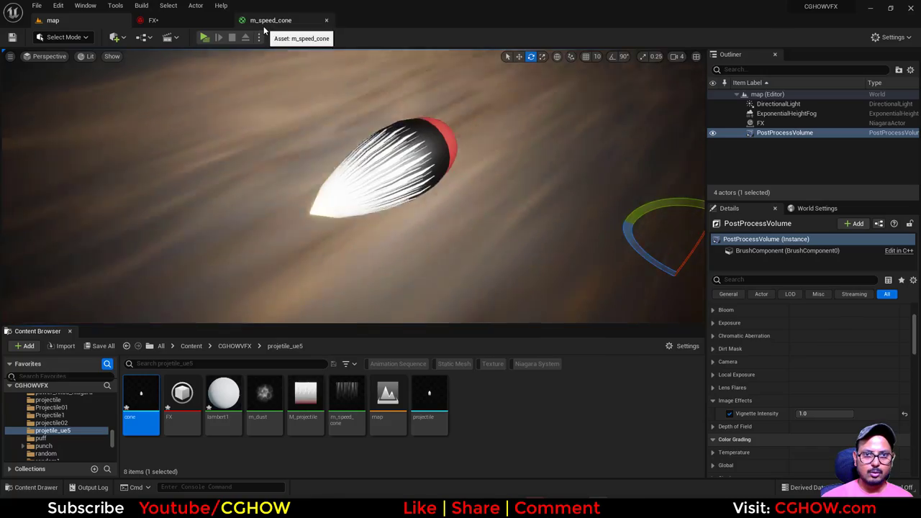
click(153, 20)
click(287, 330)
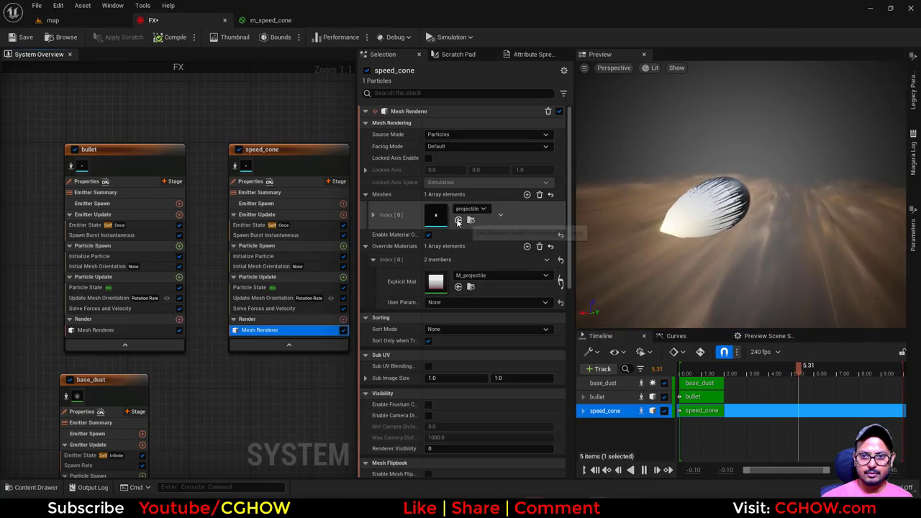
- Assign the m_speed_cone material as the explicit override material of the speed_cone Mesh Renderer
click(80, 22)
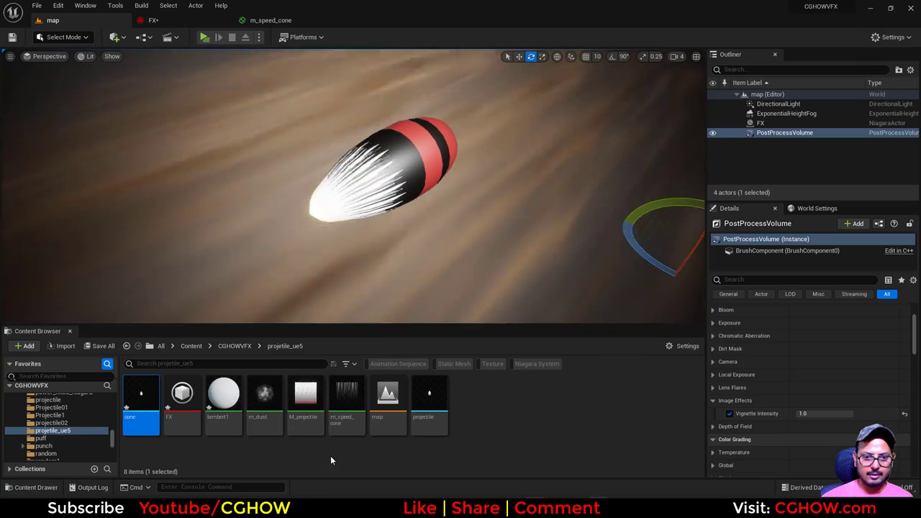
click(346, 399)
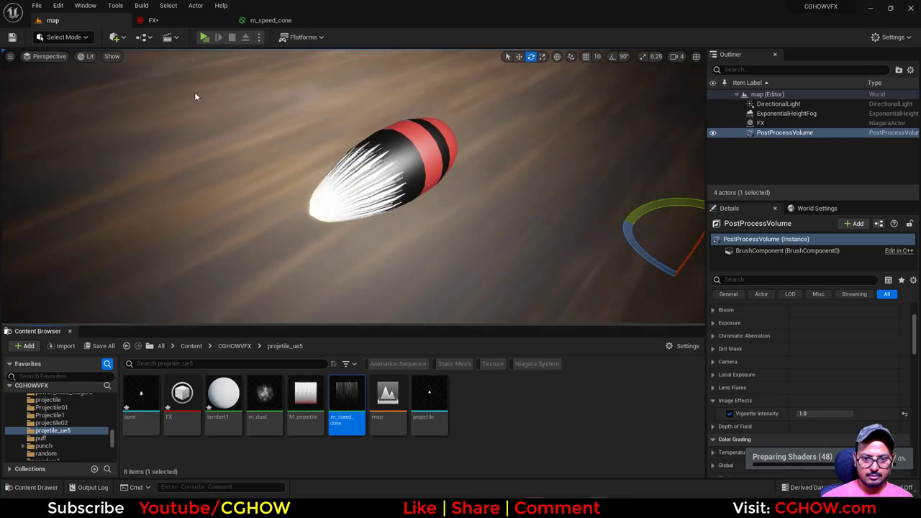
click(153, 20)
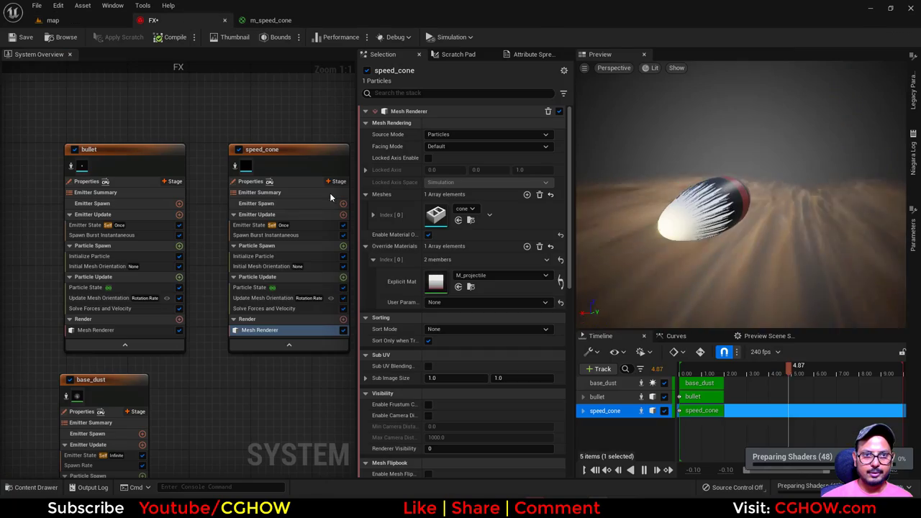
click(459, 286)
- Isolate the speed_cone emitter and set its initial particle color to magenta with R about 1.345, G 0 and B 2
click(234, 168)
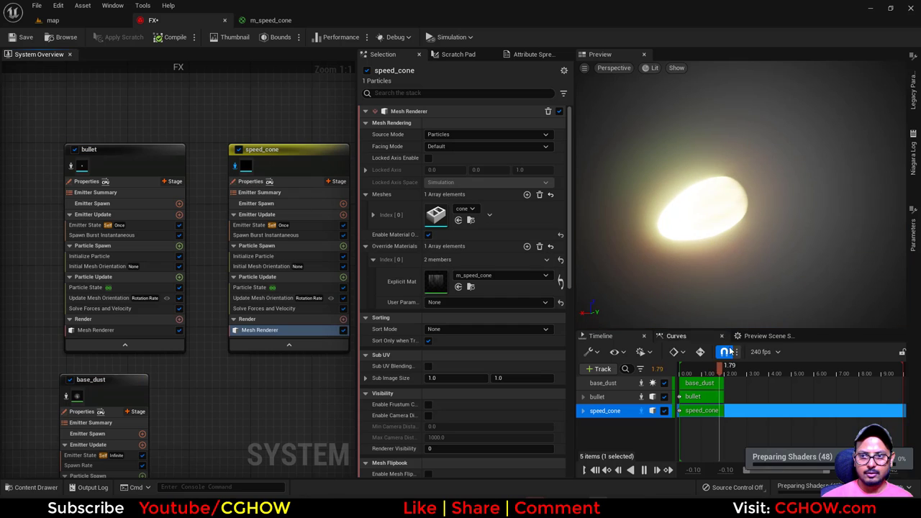
drag(712, 286, 691, 286)
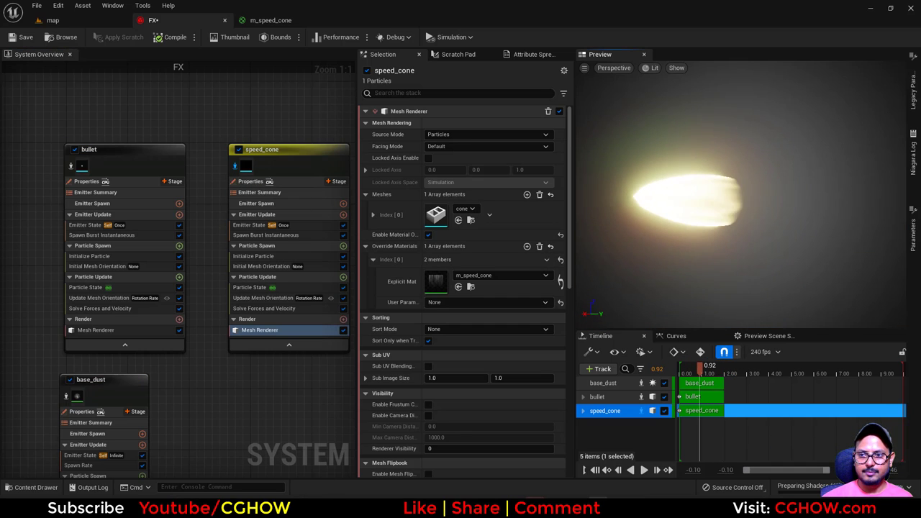
click(252, 256)
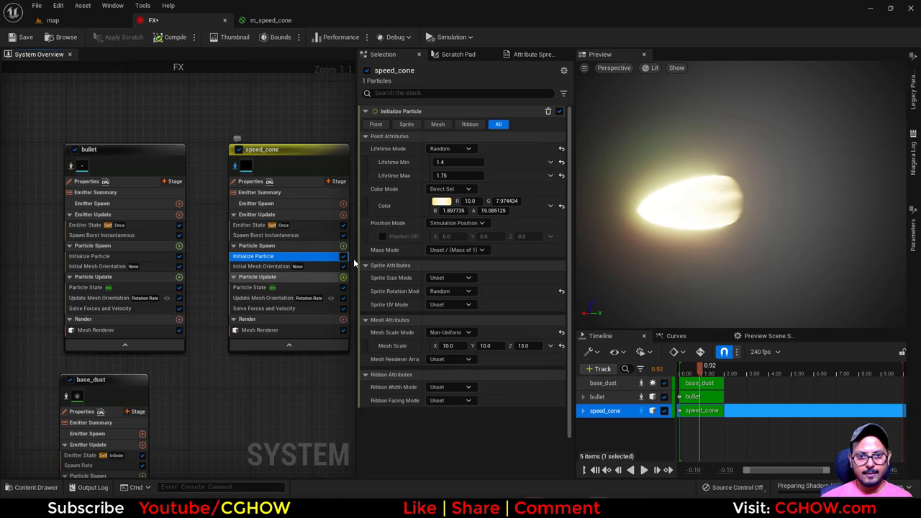
click(441, 202)
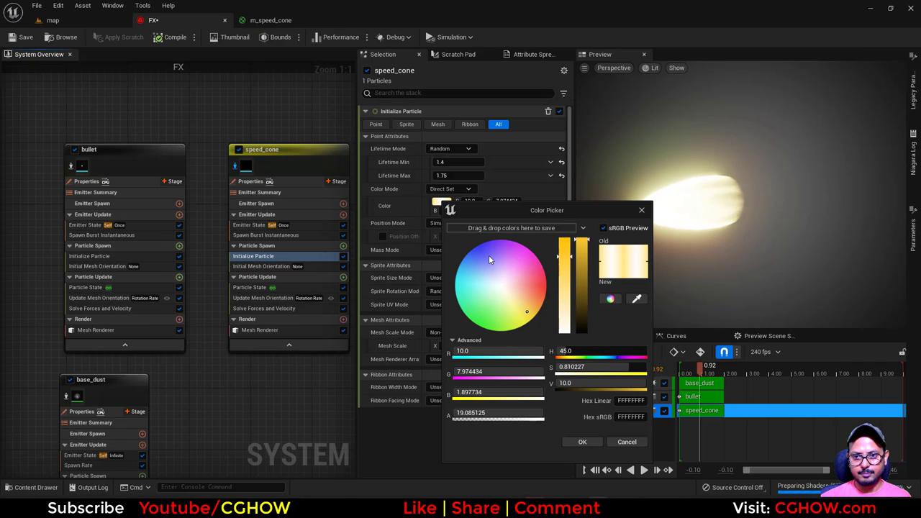
click(515, 250)
drag(514, 250, 515, 244)
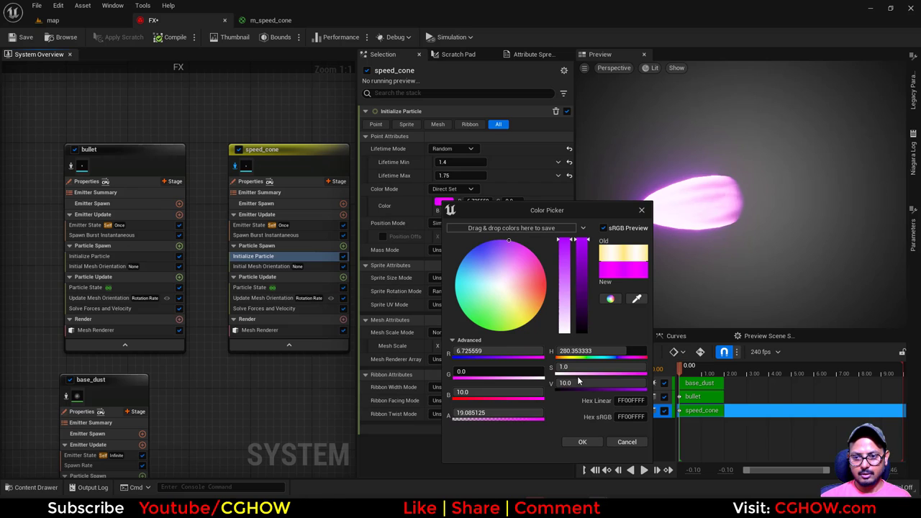
click(596, 443)
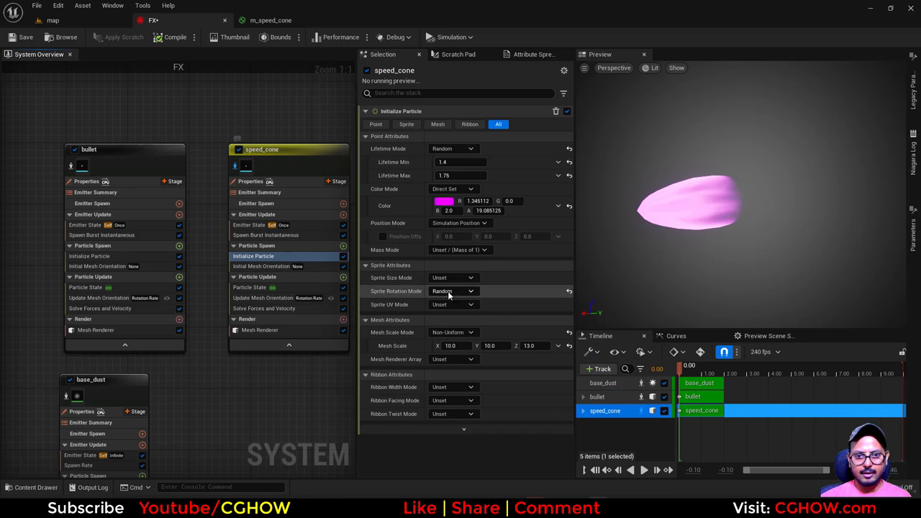
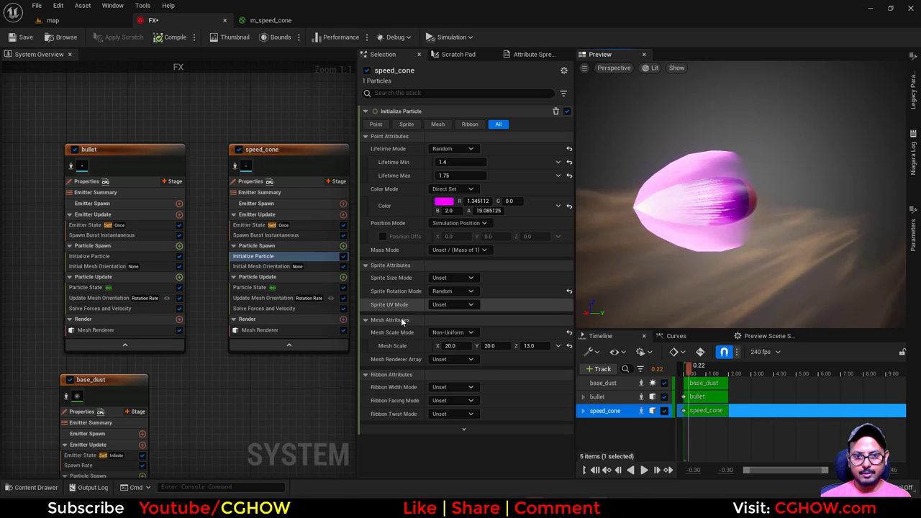
- Reduce the speed_cone mesh scale to about 7.71 in Z and 15 in X and Y
drag(529, 346, 480, 347)
click(498, 350)
right_click(497, 349)
text(15)
- Set the speed_cone mesh scale to 12 in X and Y and about 11.44 in Z, and check it around the bullet
click(452, 347)
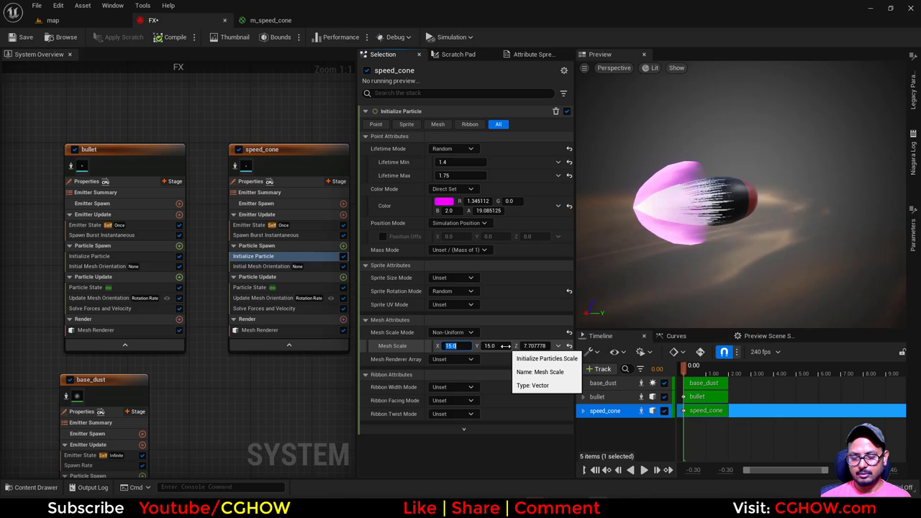
text(12)
key(Tab)
text(12)
key(Return)
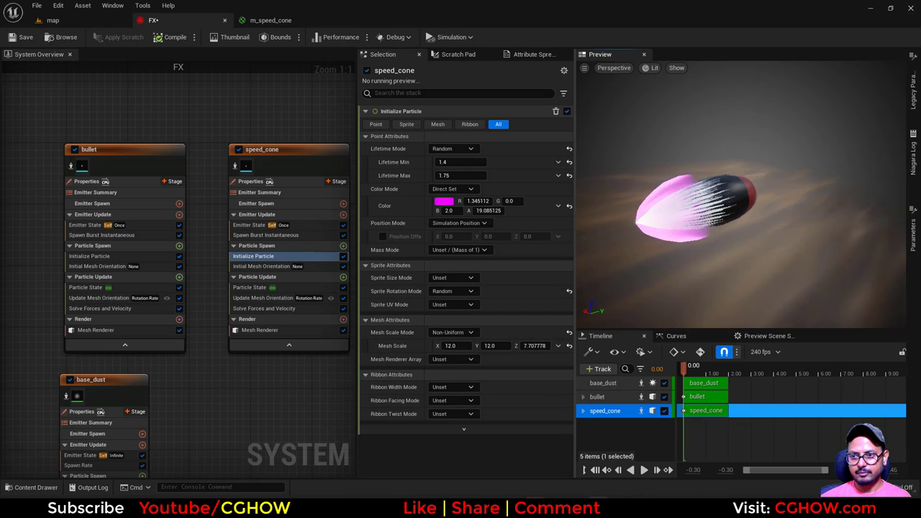
drag(534, 345, 554, 345)
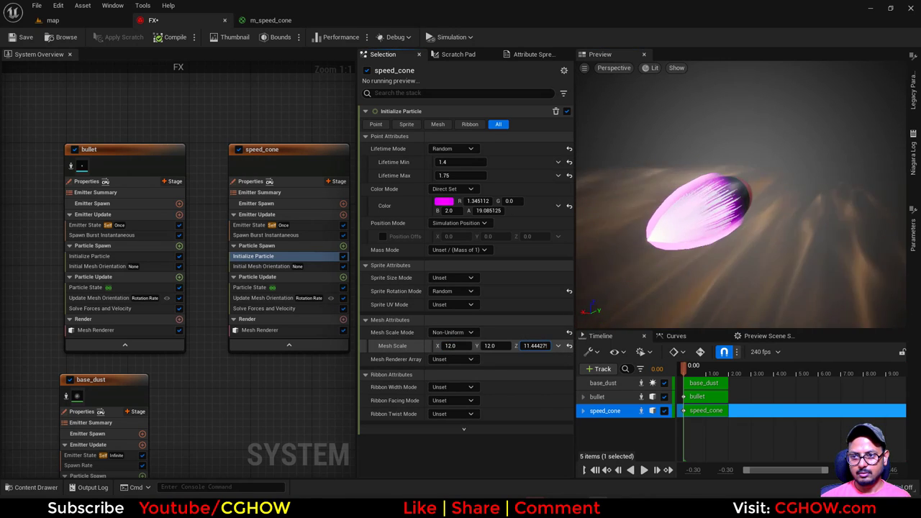
drag(688, 267, 763, 268)
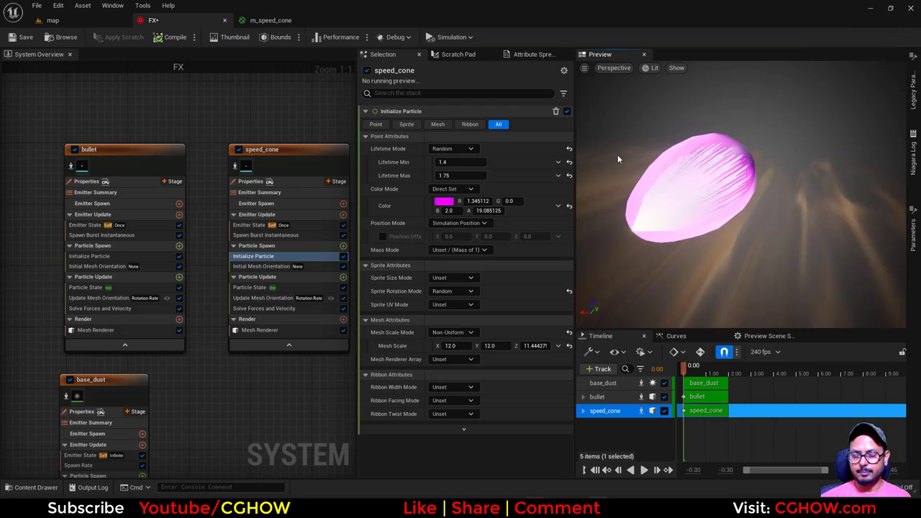
- Add a Dynamic Parameter node to the m_speed_cone material graph
click(868, 6)
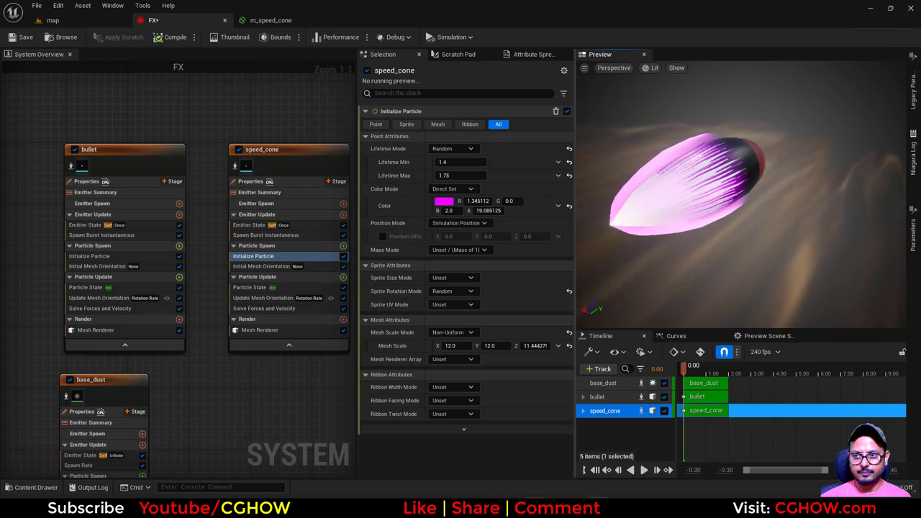
click(271, 20)
scroll(533, 255, up, 5)
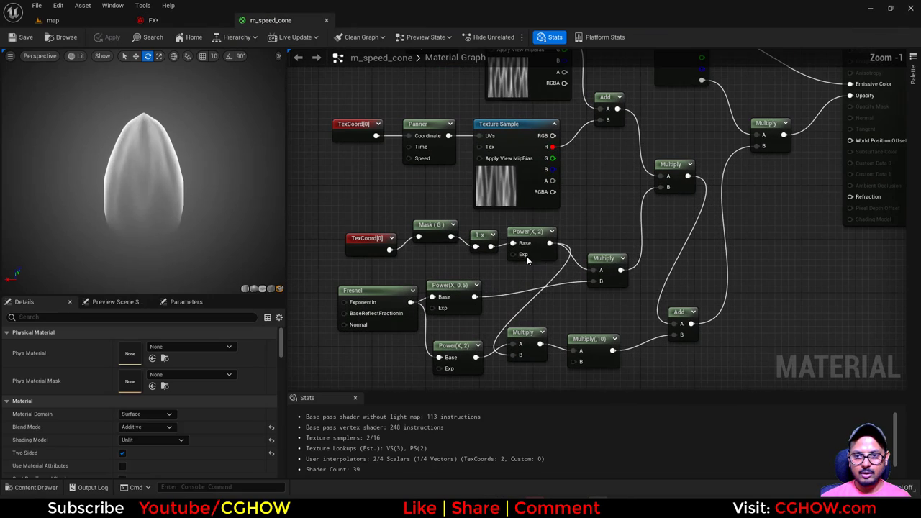
click(540, 254)
right_drag(479, 262, 541, 154)
right_click(406, 234)
text(dyn)
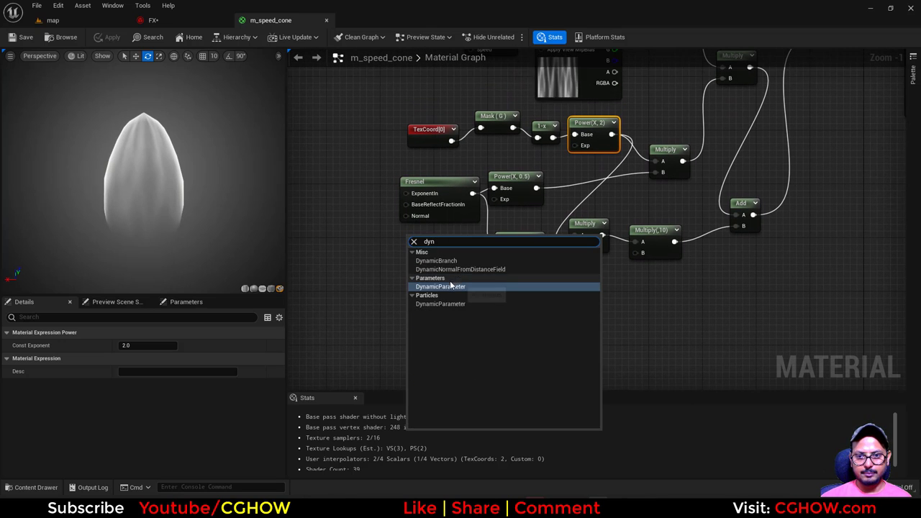
click(451, 287)
- Connect the first dynamic parameter to the exponent of the Power node after the 1-x node, name it fade_bottom, and save the material
right_drag(451, 287, 421, 328)
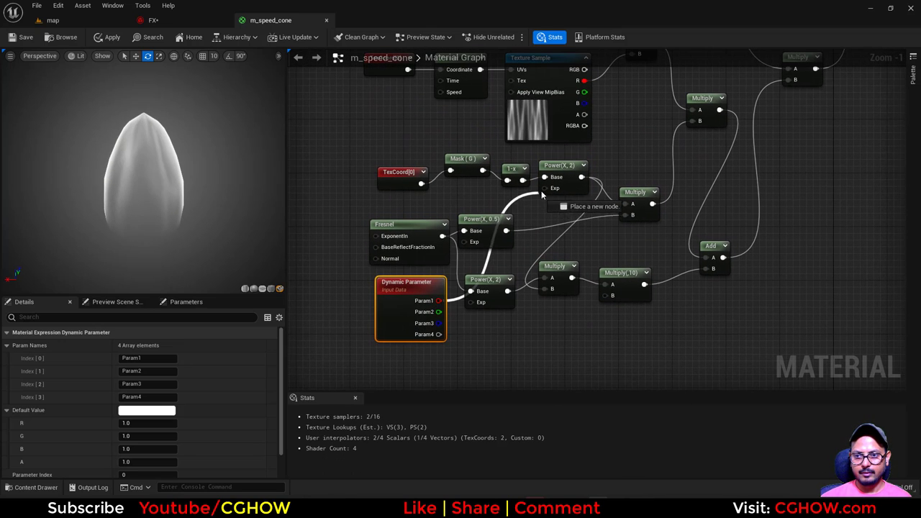
drag(542, 195, 545, 188)
drag(411, 287, 380, 319)
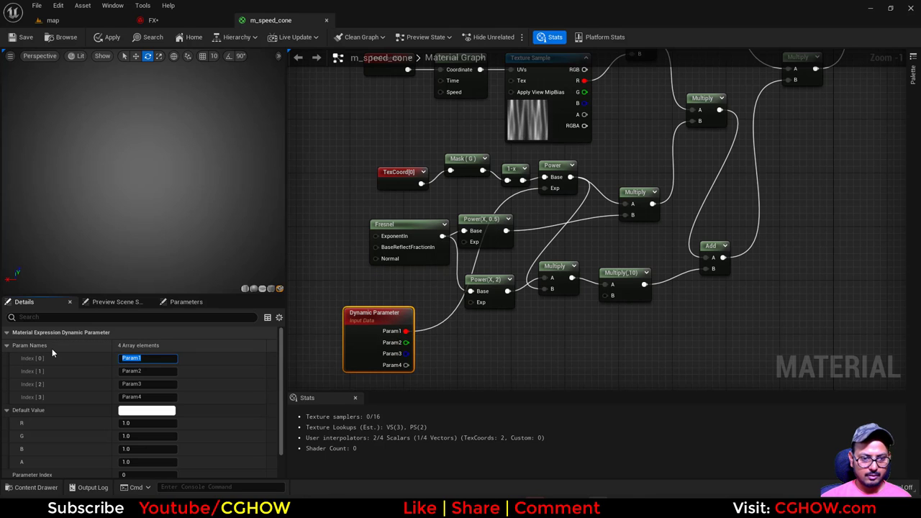
text(fade_)
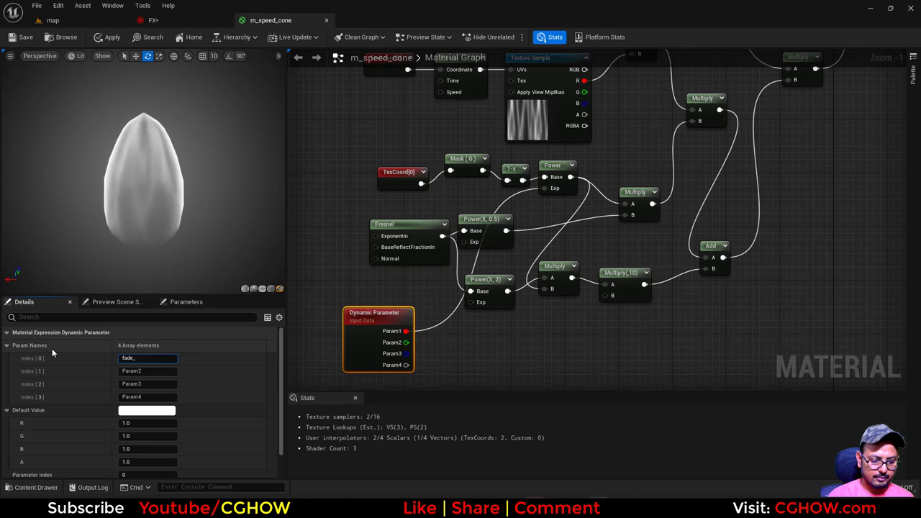
text(bottom)
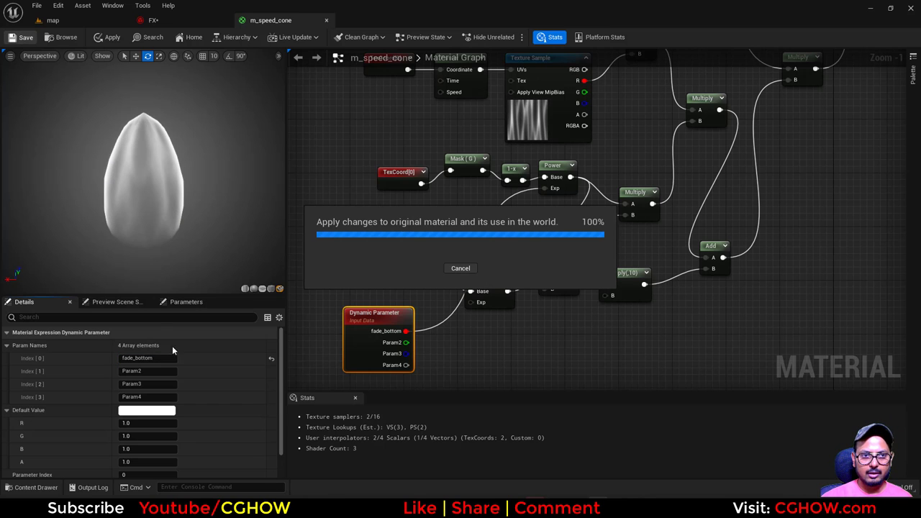
- Add a Dynamic Material Parameters module to speed_cone's Particle Update in the FX system and set fade_bottom to about 8.42
click(190, 20)
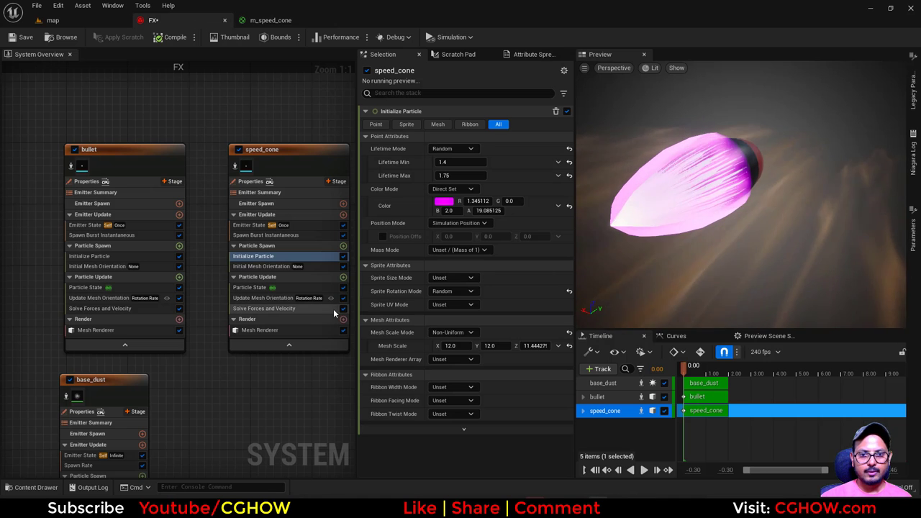
click(343, 277)
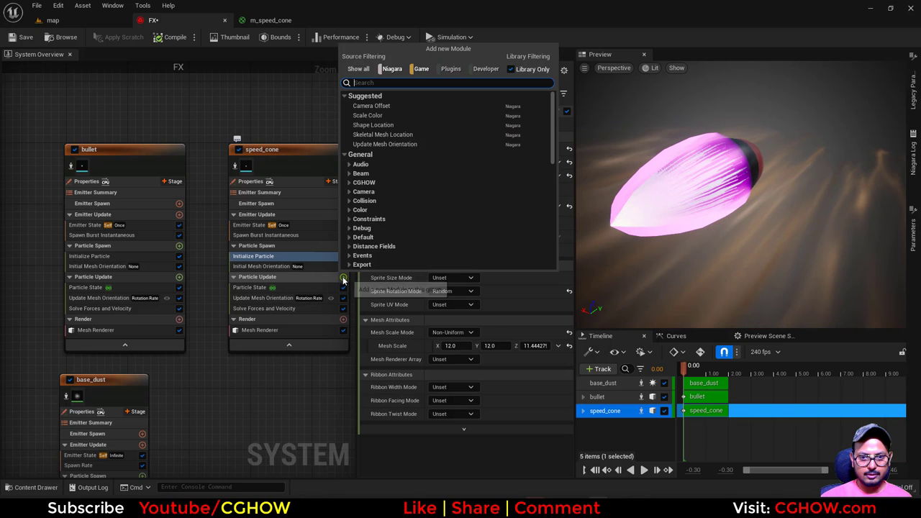
text(dyn)
key(Return)
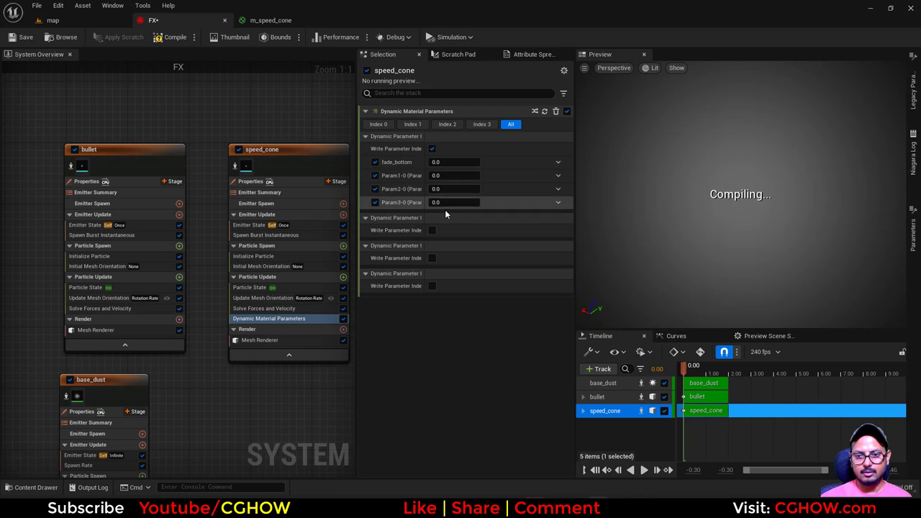
drag(438, 162, 454, 162)
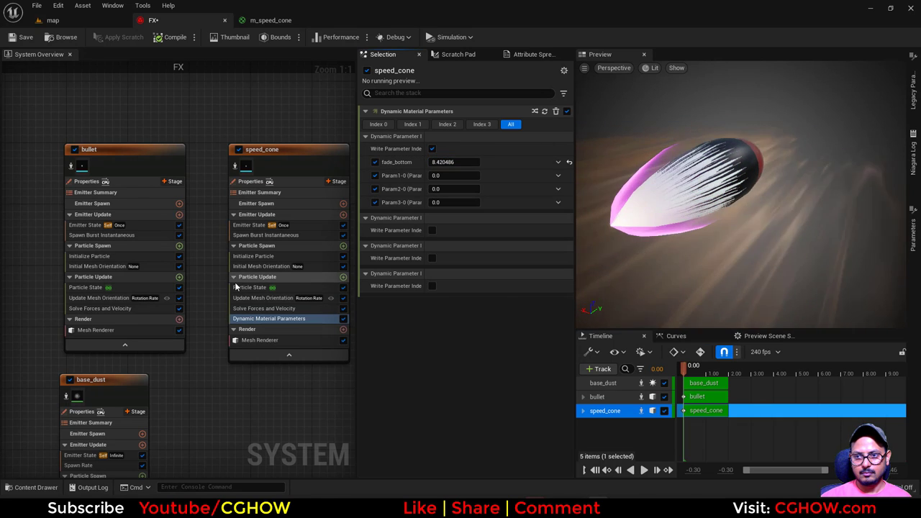
- Set the speed_cone mesh scale to 15 in X and Y and about 21.81 in Z
click(254, 257)
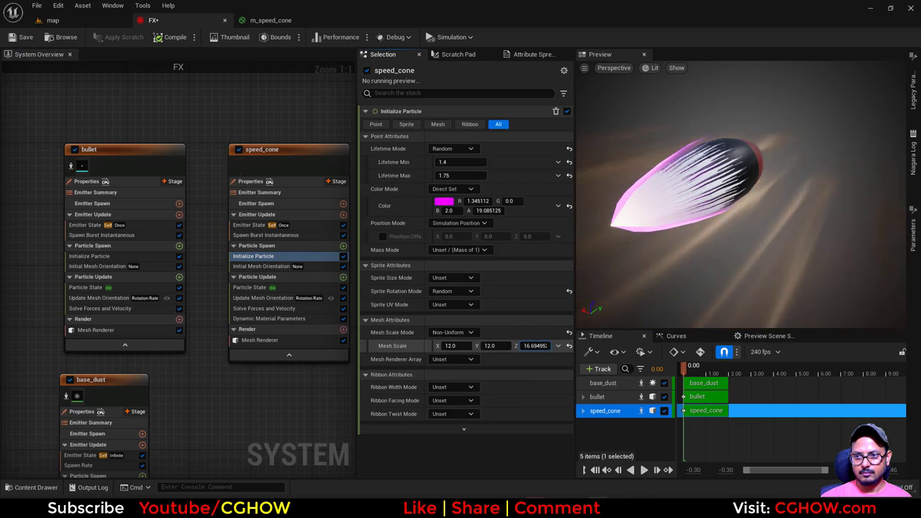
drag(535, 346, 552, 346)
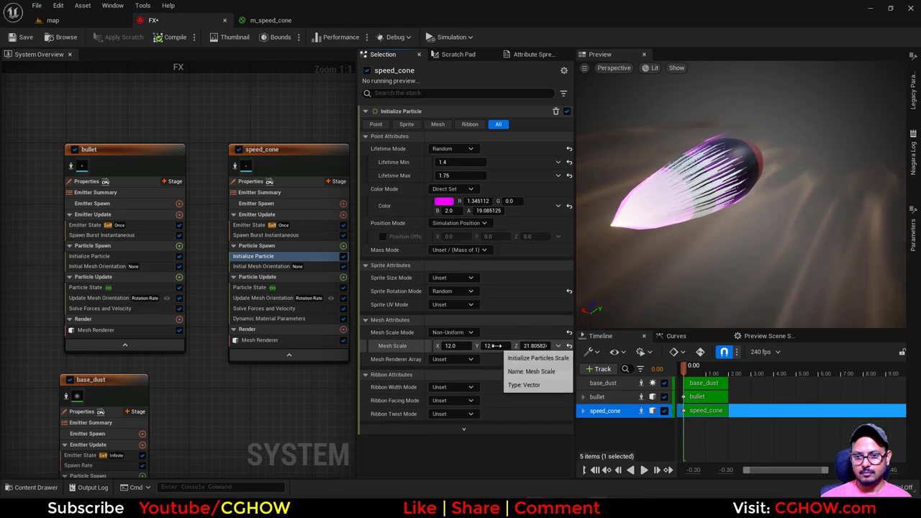
mouse_move(493, 345)
mouse_down()
mouse_move(525, 345)
mouse_move(490, 348)
mouse_up()
click(490, 348)
text(15)
click(455, 346)
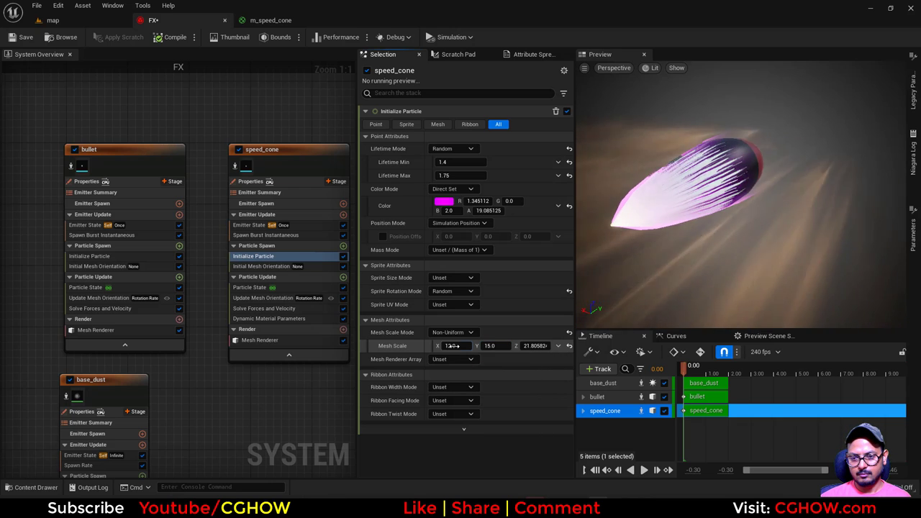
text(15)
key(Return)
key(Return)
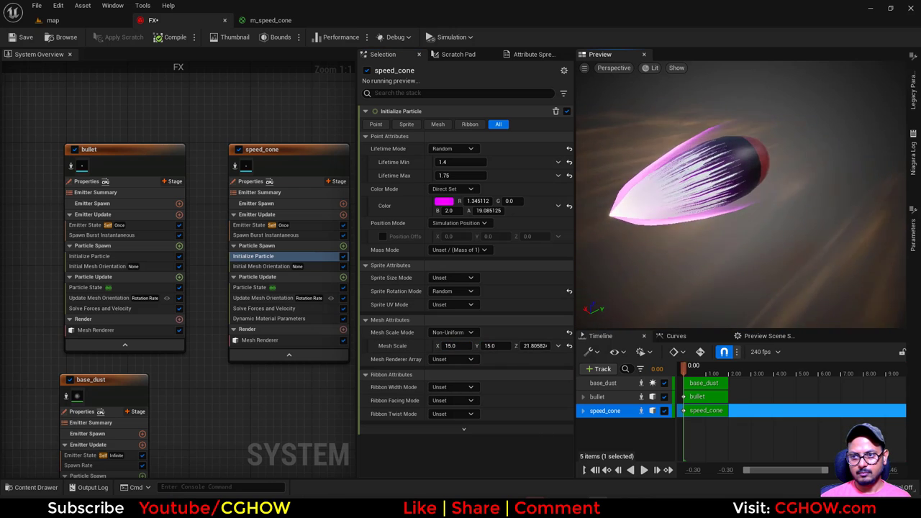
- Set the speed_cone mesh scale to 16 in X and Y and about 17.29 in Z, and check its fit around the bullet
drag(719, 209, 713, 256)
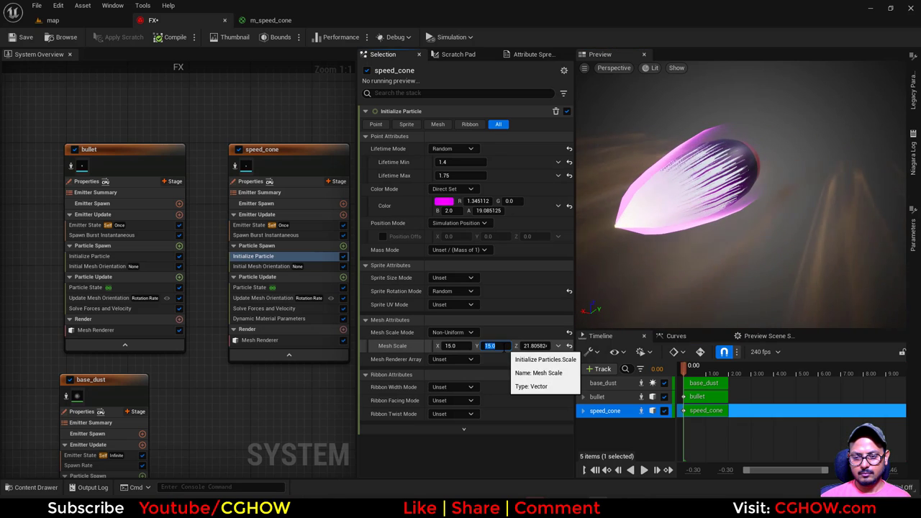
click(491, 348)
text(16)
key(Return)
key(Return)
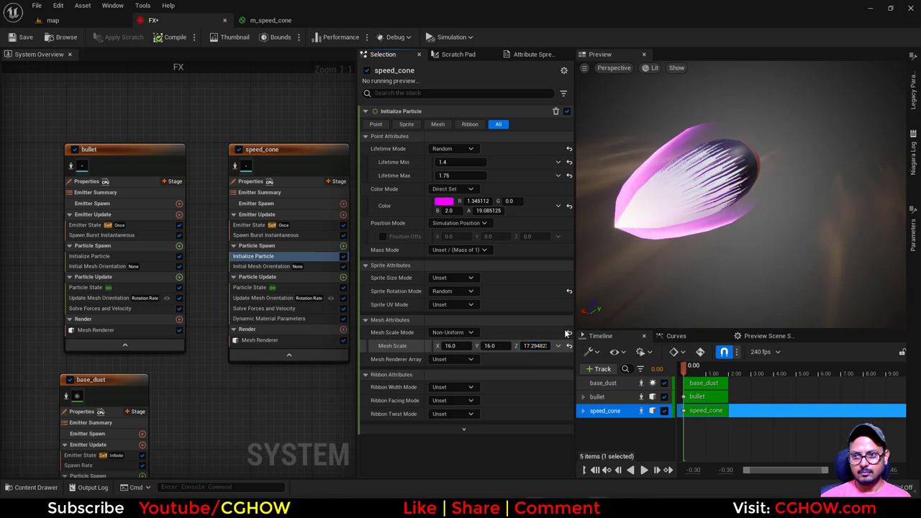
drag(648, 266, 670, 262)
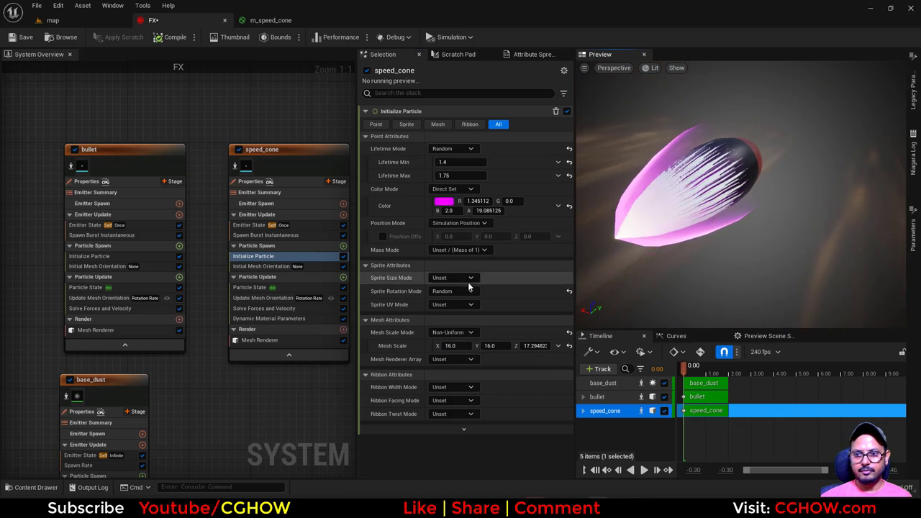
- Replace speed_cone's Spawn Burst Instantaneous module with Spawn Rate and reset the emitter's loop behavior to Infinite
right_drag(277, 401, 223, 404)
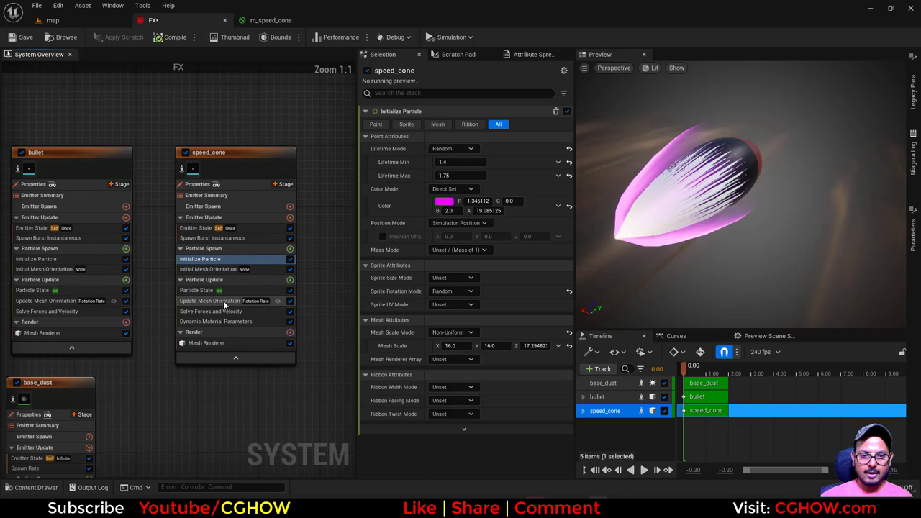
click(216, 238)
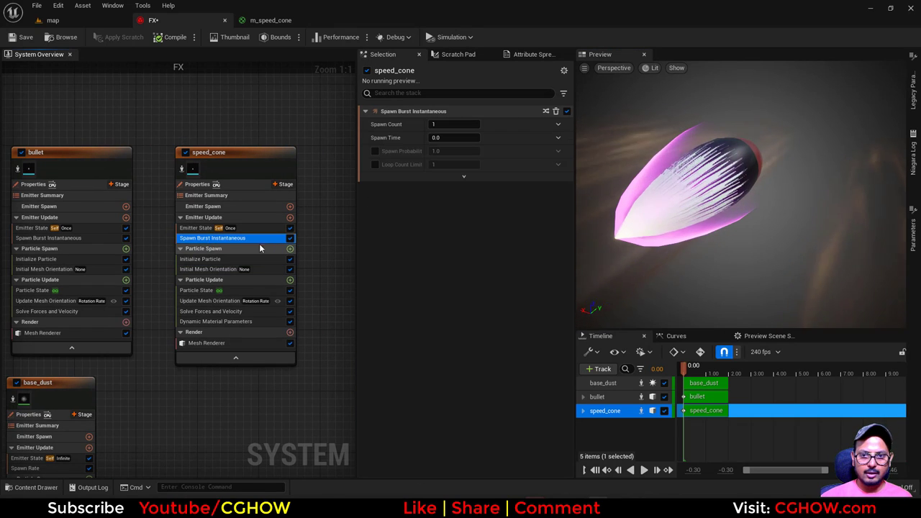
key(Delete)
click(290, 217)
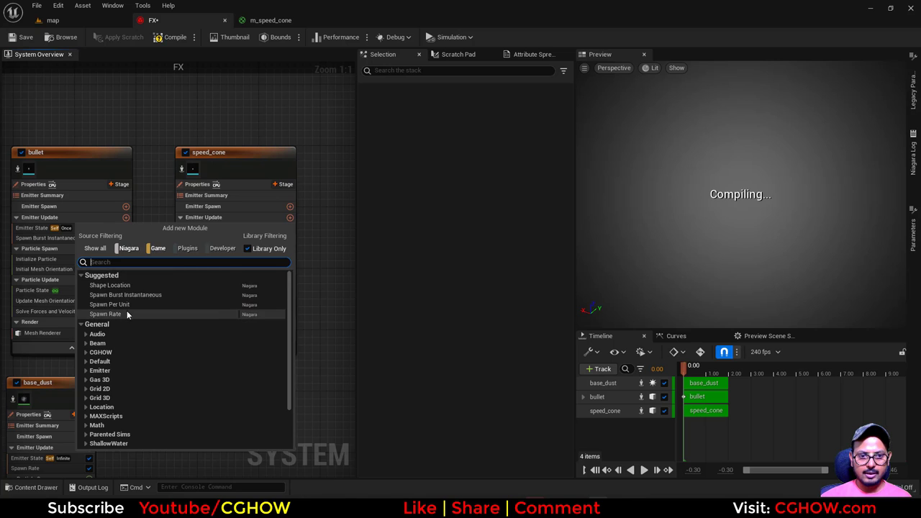
click(106, 314)
click(202, 228)
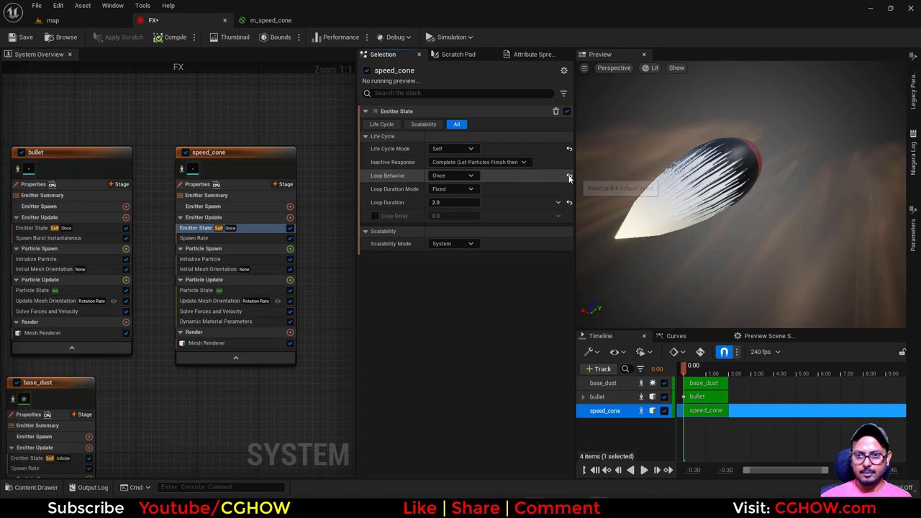
- Enable killing speed_cone particles when their lifetime elapses and set their random lifetime range to 0.5 to 1.0
click(198, 290)
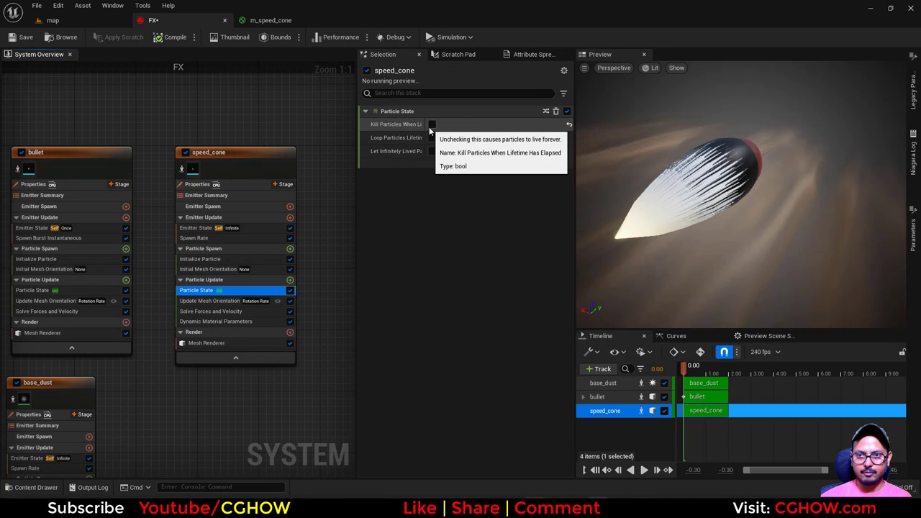
click(201, 260)
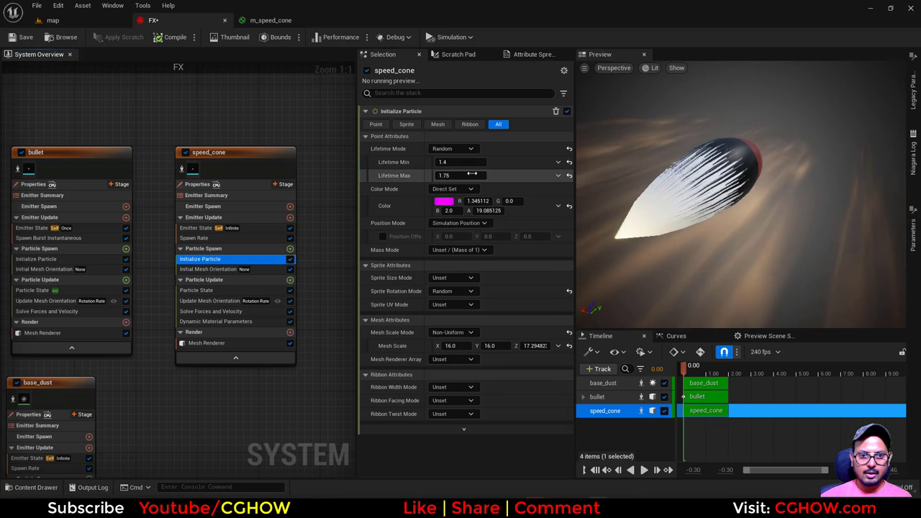
click(456, 176)
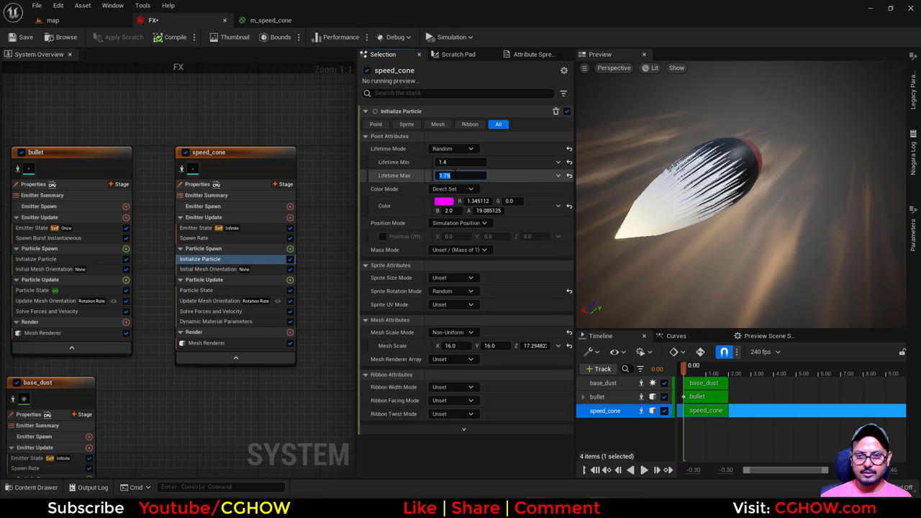
text(1)
click(448, 163)
- Set speed_cone's spawn rate to 5 and play the simulation preview
click(199, 237)
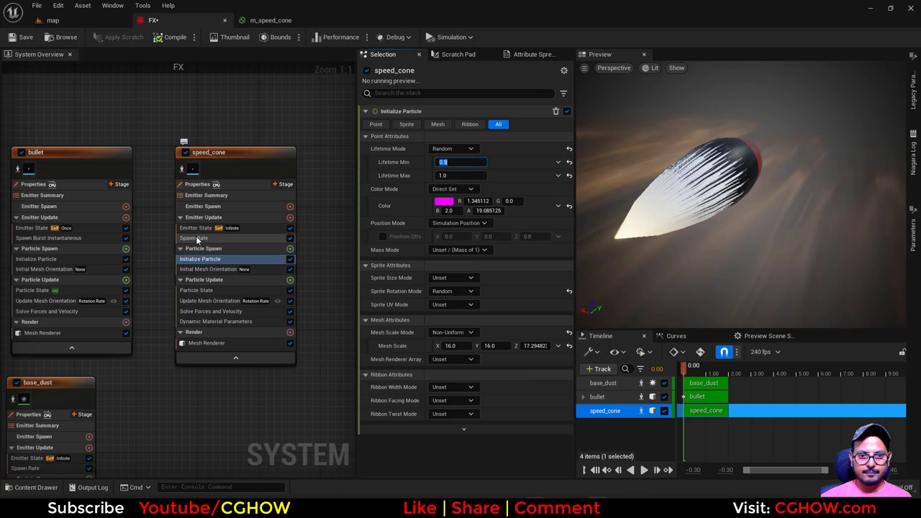
click(471, 126)
text(5)
key(Return)
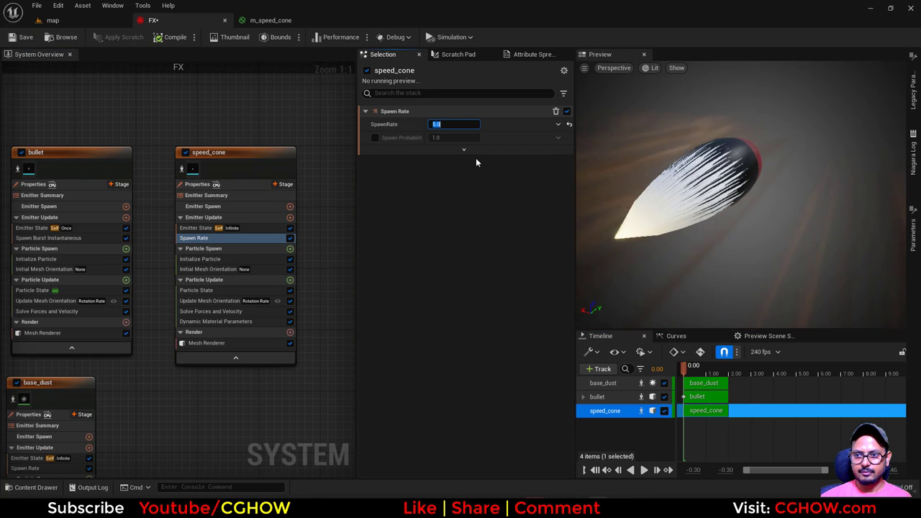
click(642, 471)
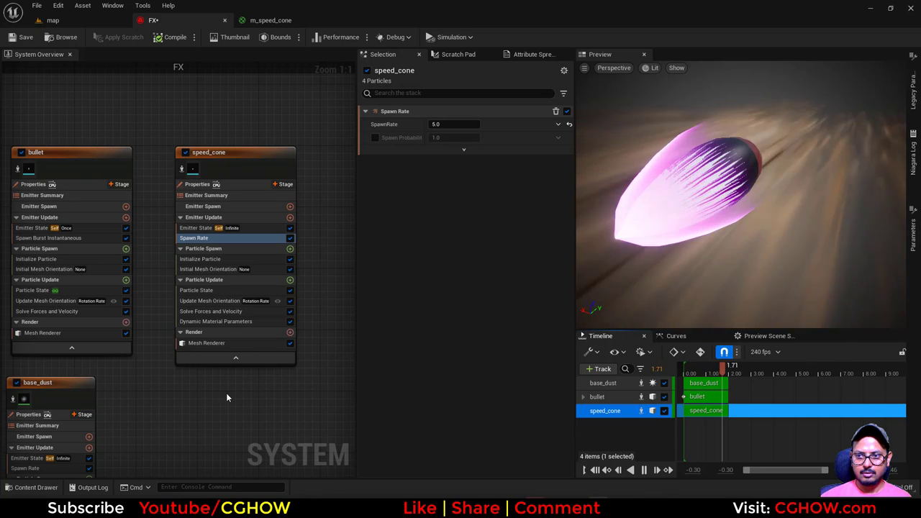
- Add a Scale Mesh Size module to speed_cone's Particle Update and make its scale factor a Vector from Float
click(290, 281)
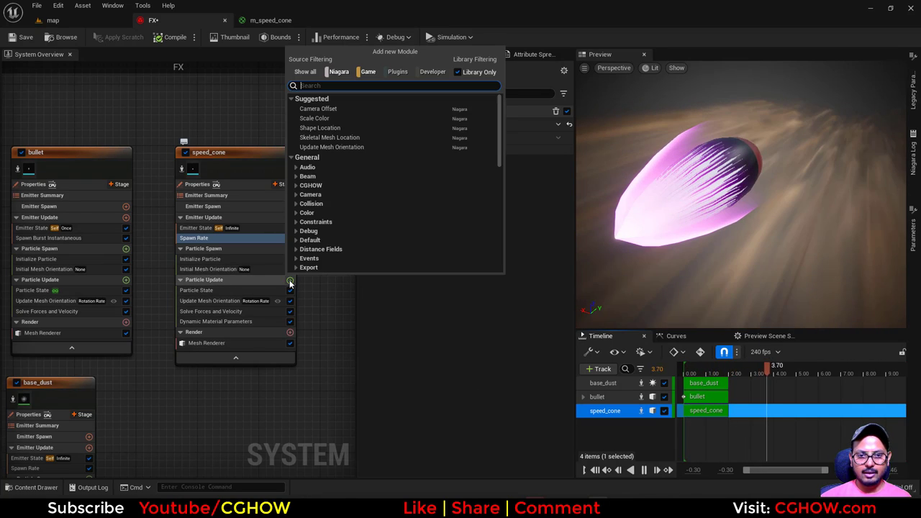
text(sca)
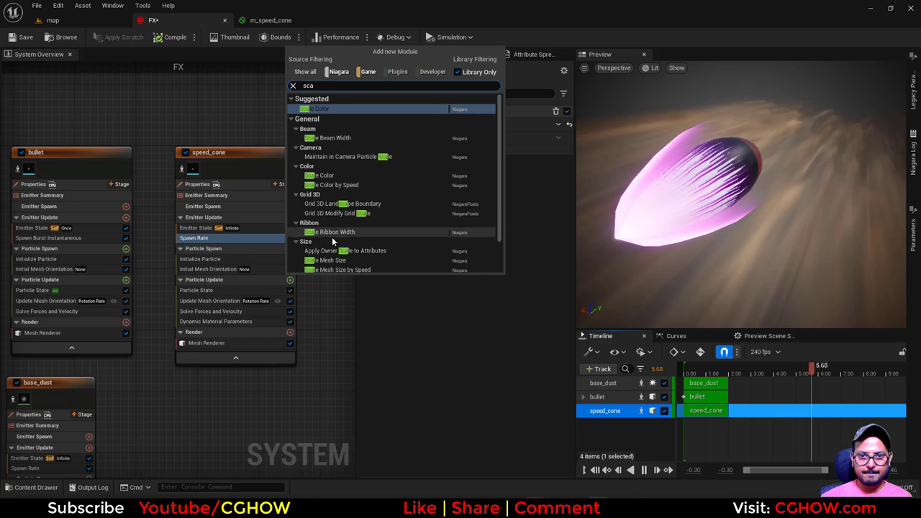
click(326, 259)
click(559, 125)
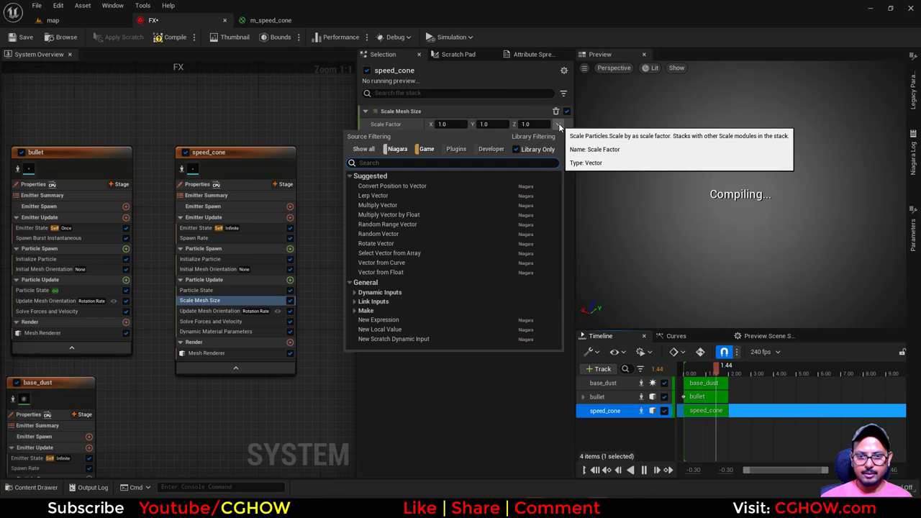
text(flo)
click(400, 195)
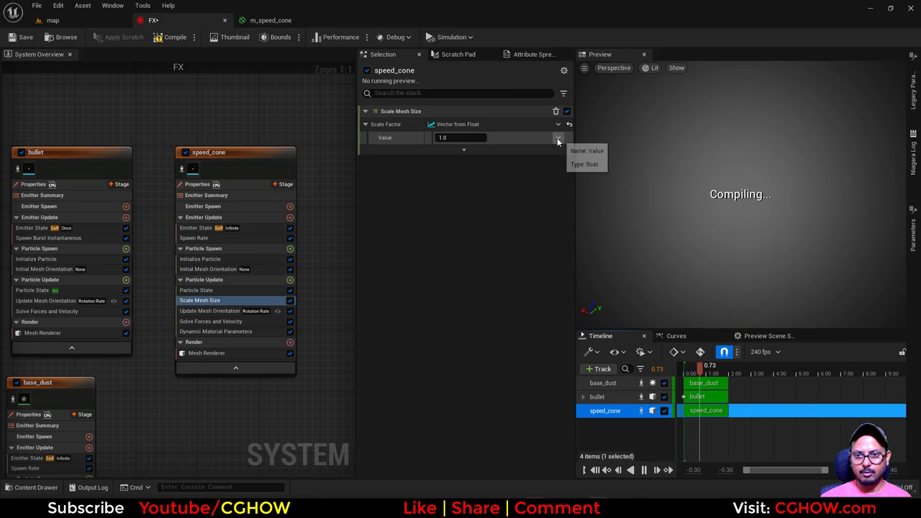
- Drive the mesh scale factor's float value with a Random Range Float from 0.8 to 1.0
click(558, 137)
text(uni)
click(390, 201)
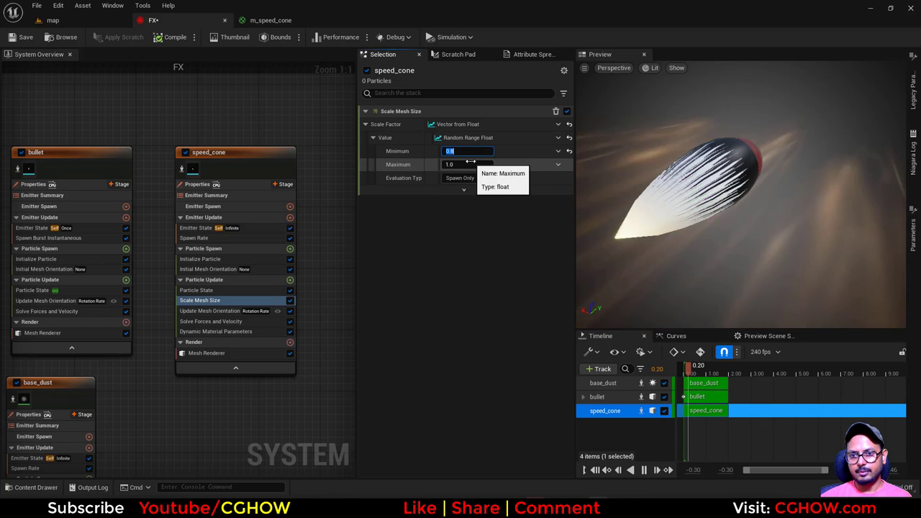
click(460, 151)
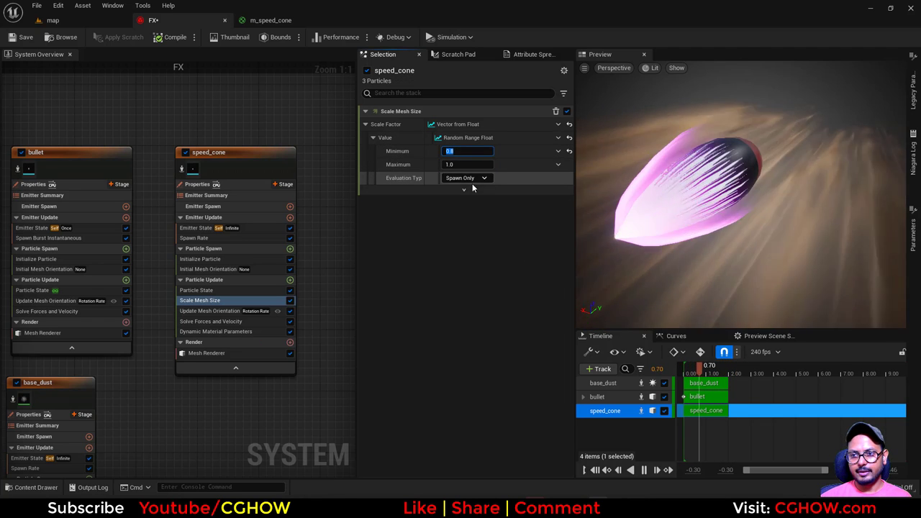
- Add a Scale Color module to speed_cone's Particle Update and drive its alpha with a Float from Curve that rises and falls
click(290, 280)
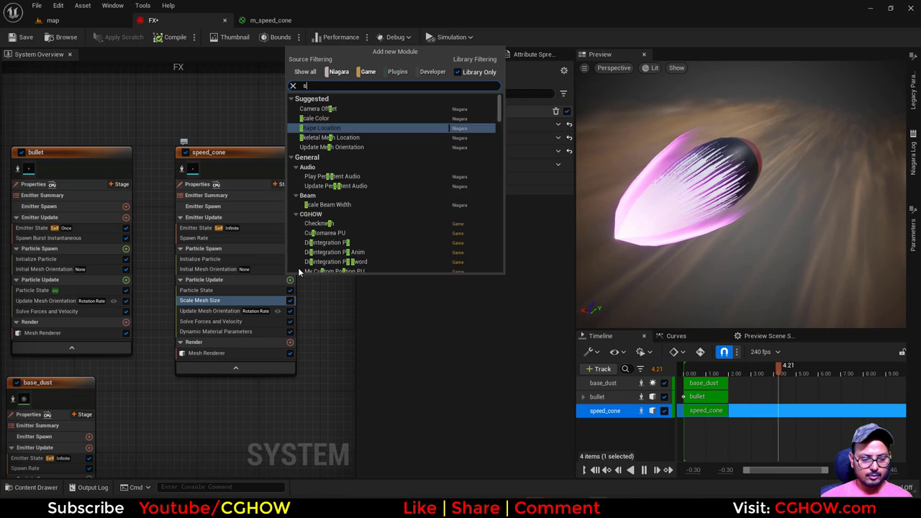
click(324, 108)
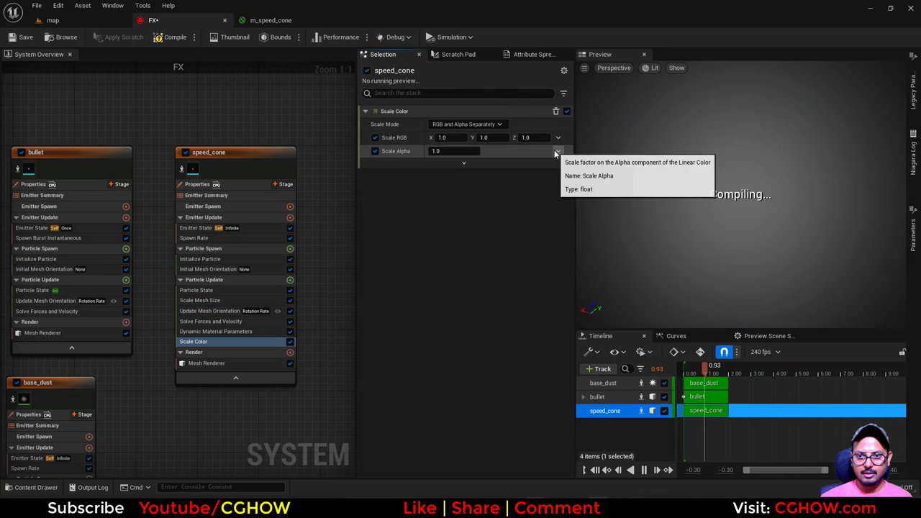
click(558, 151)
click(382, 222)
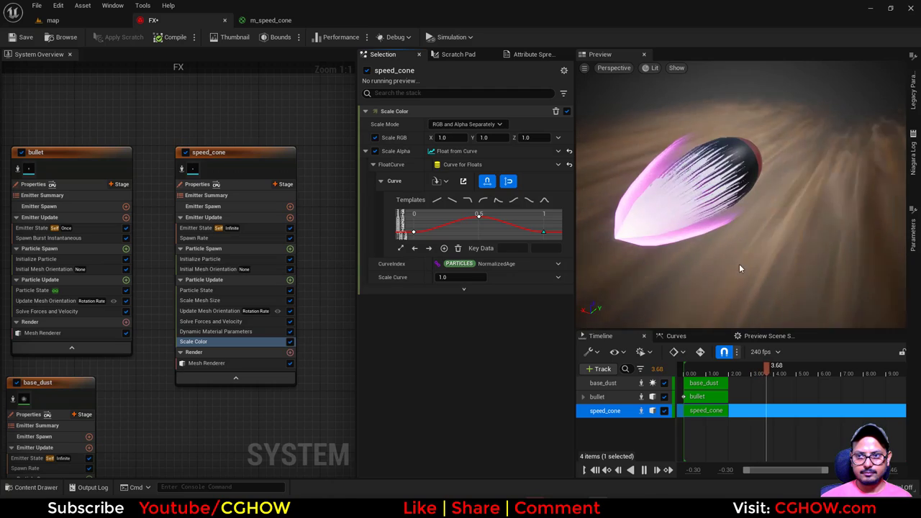
drag(740, 267, 743, 234)
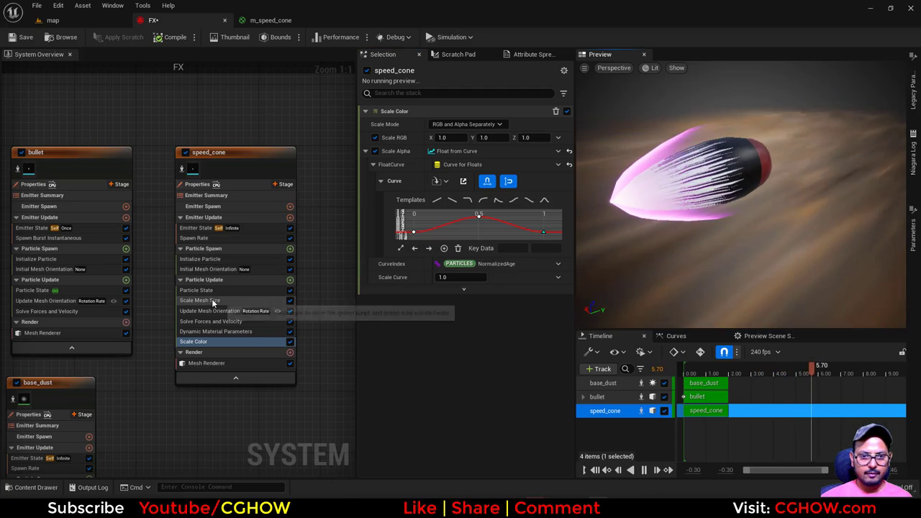
click(237, 301)
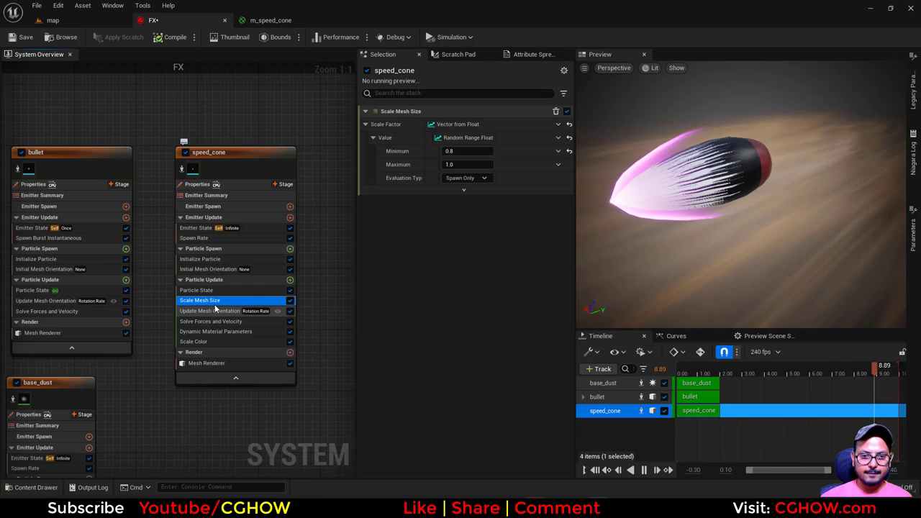
key(ctrl+d)
right_drag(217, 307, 128, 143)
click(216, 303)
click(229, 166)
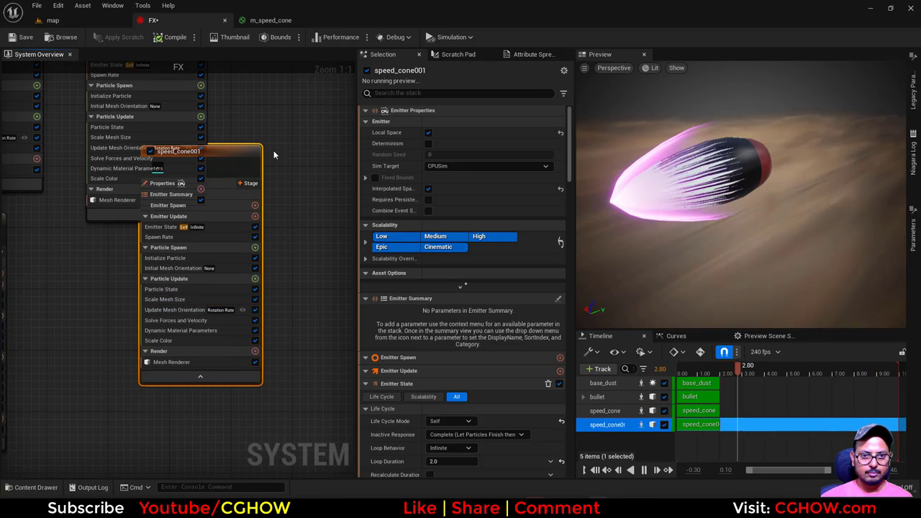
key(Delete)
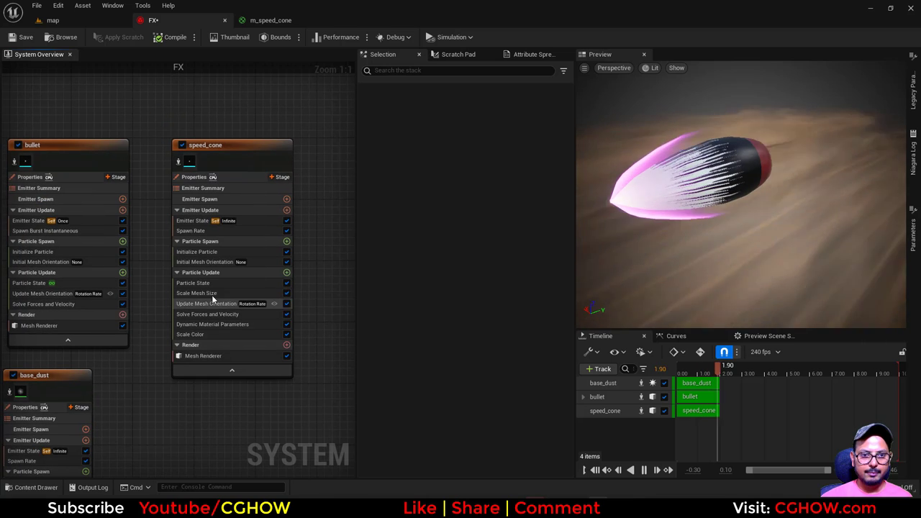
- Duplicate speed_cone's Scale Mesh Size module and replace the copy's scale factor with Make Vector
click(209, 293)
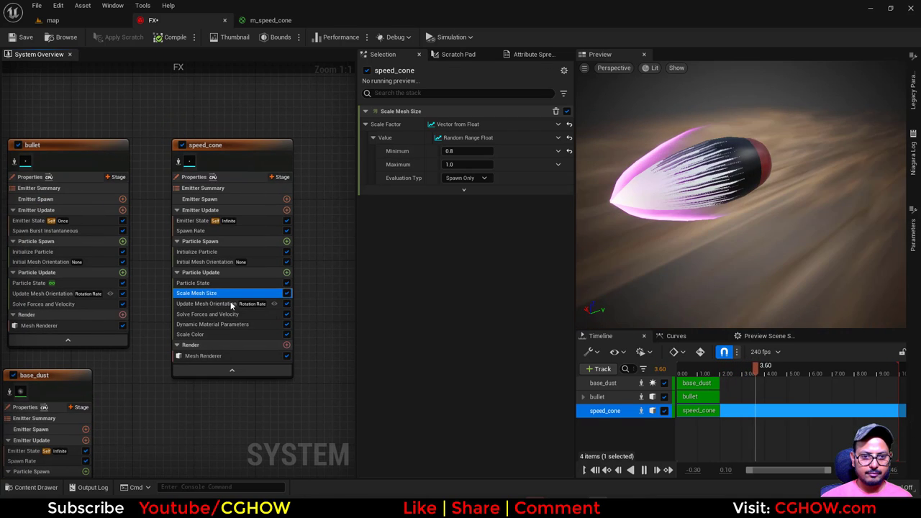
key(ctrl+d)
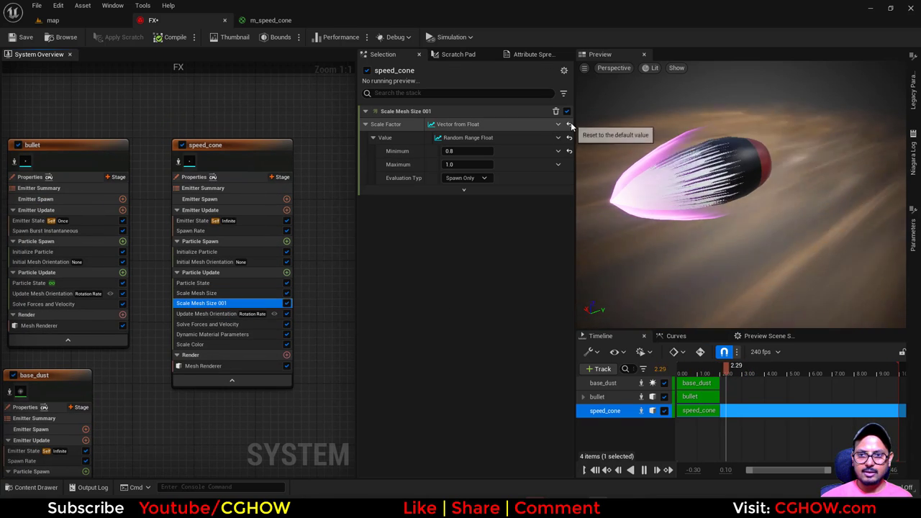
click(569, 124)
click(560, 124)
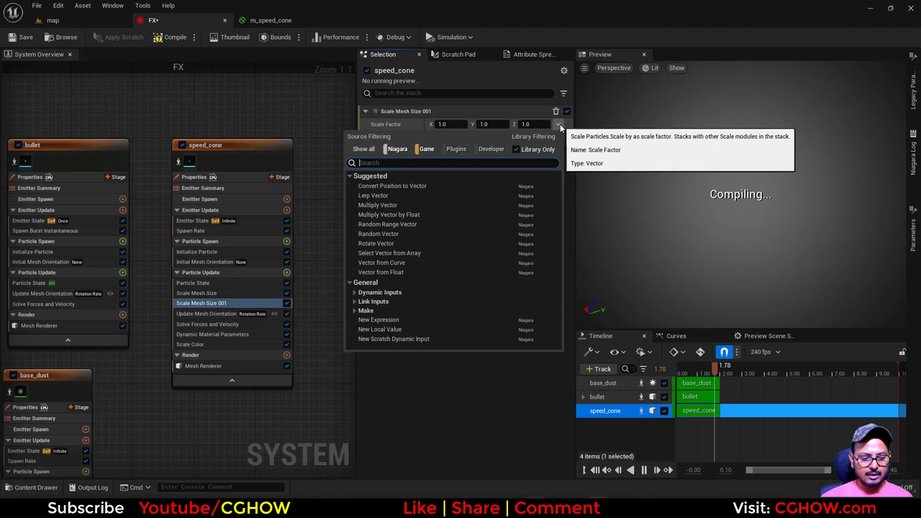
text(brea)
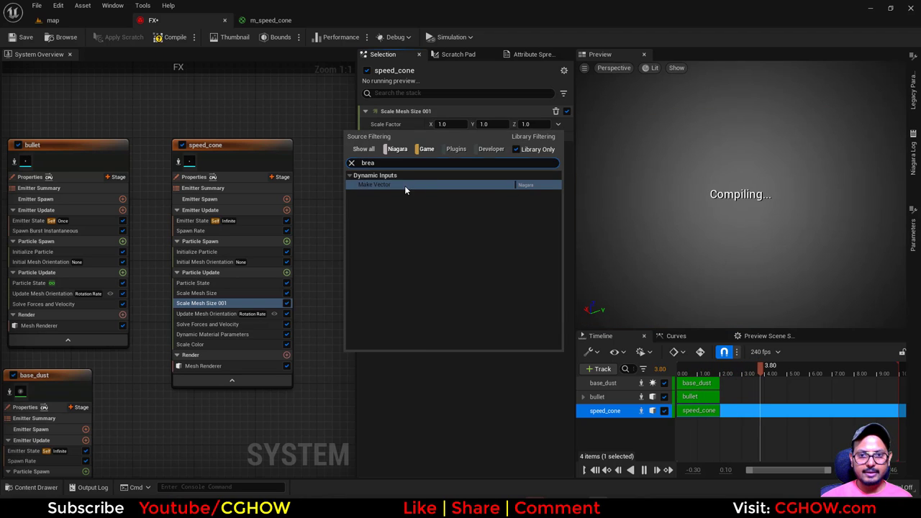
- Set the vector's X and Y to 1.0 and drive Z with a Float from Curve using the smooth ramp-up template
click(559, 165)
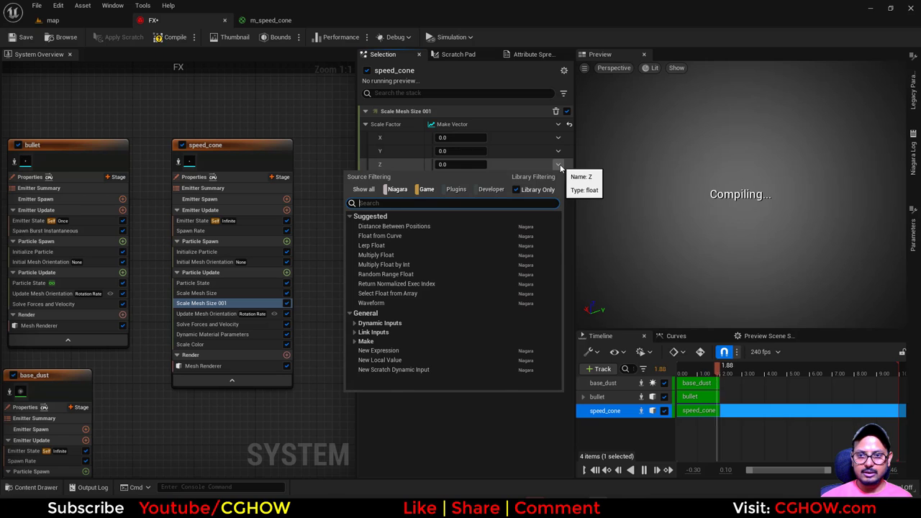
click(385, 236)
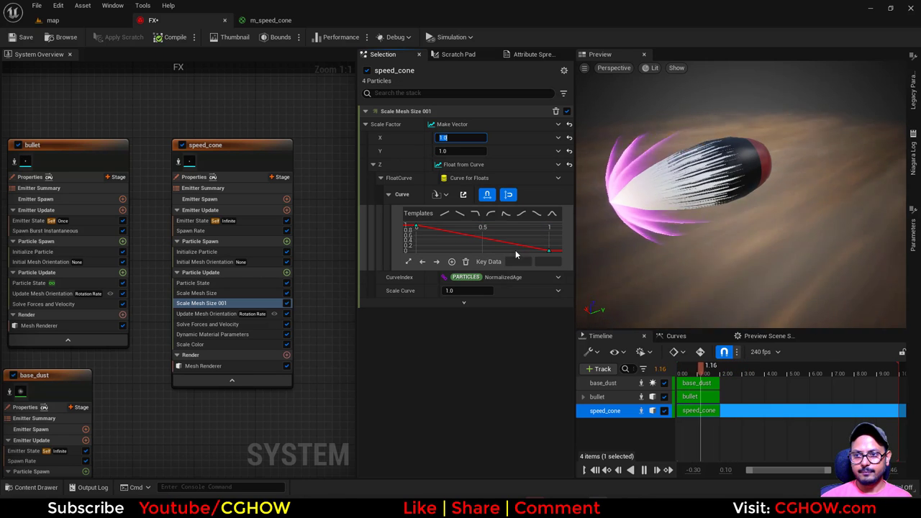
click(521, 213)
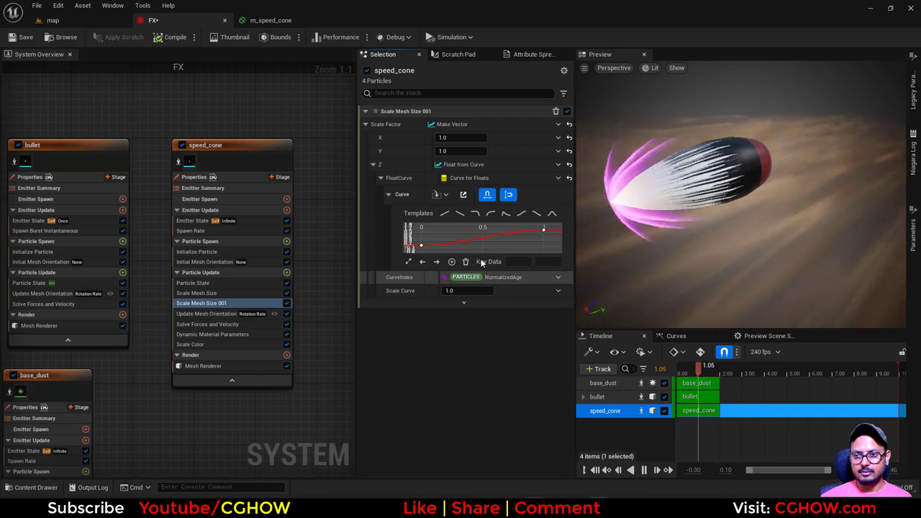
- Set the Z scale curve's first key value to 1 and its last key value to 1.5
click(421, 246)
click(542, 262)
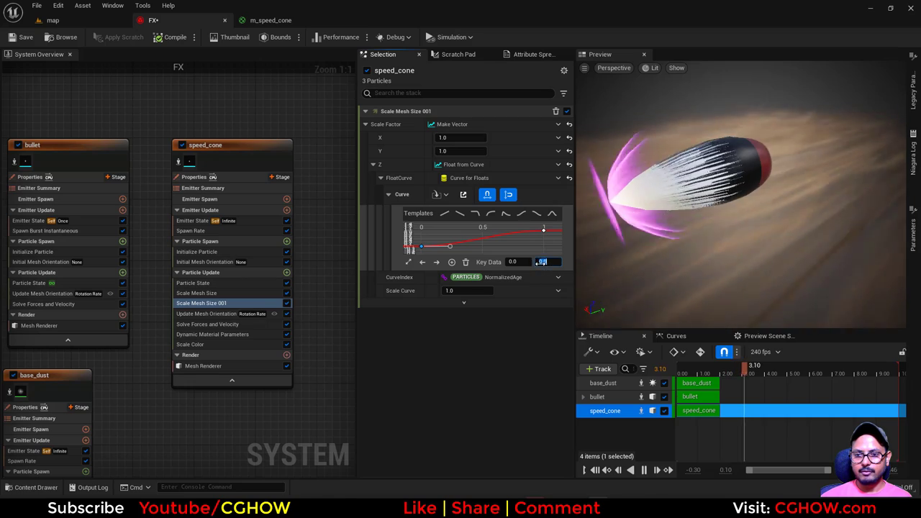
text(1)
key(Return)
click(544, 230)
click(549, 262)
text(1.5)
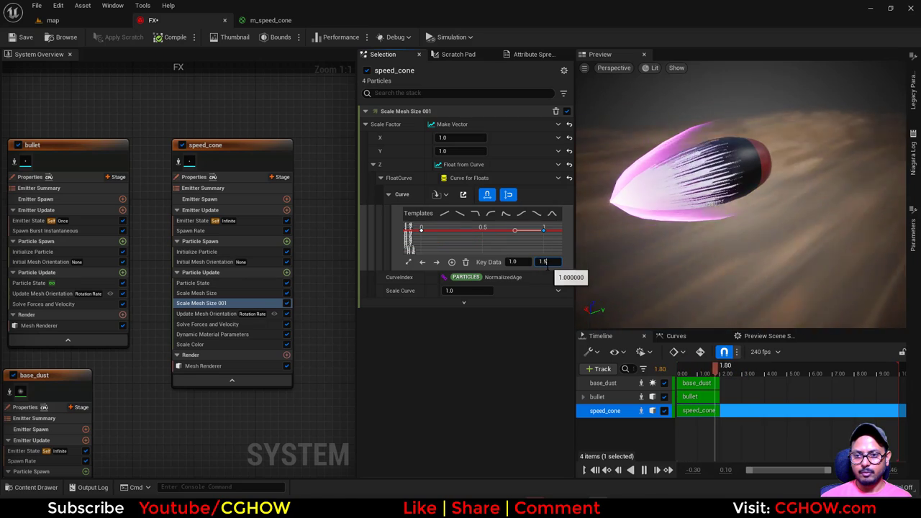
text(.5)
key(Return)
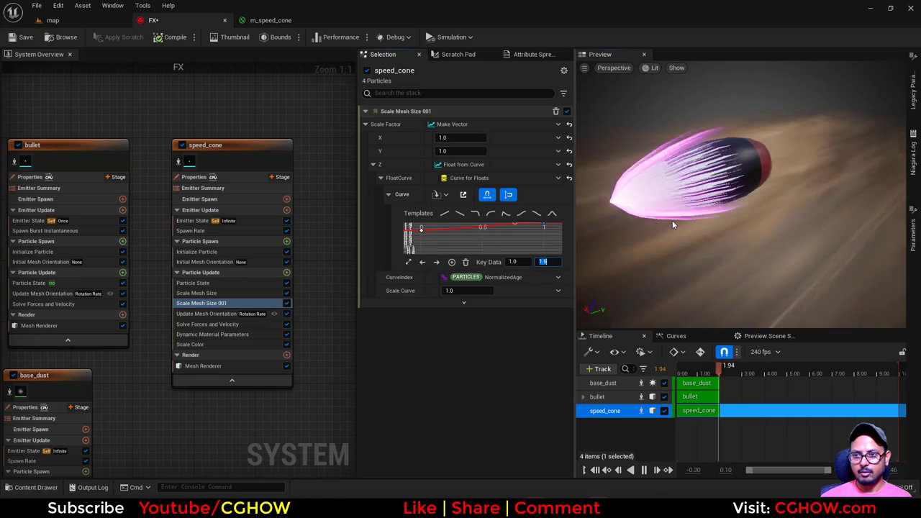
- Set speed_cone's random particle lifetime to a minimum of 0.2 and a maximum of 0.3
click(197, 251)
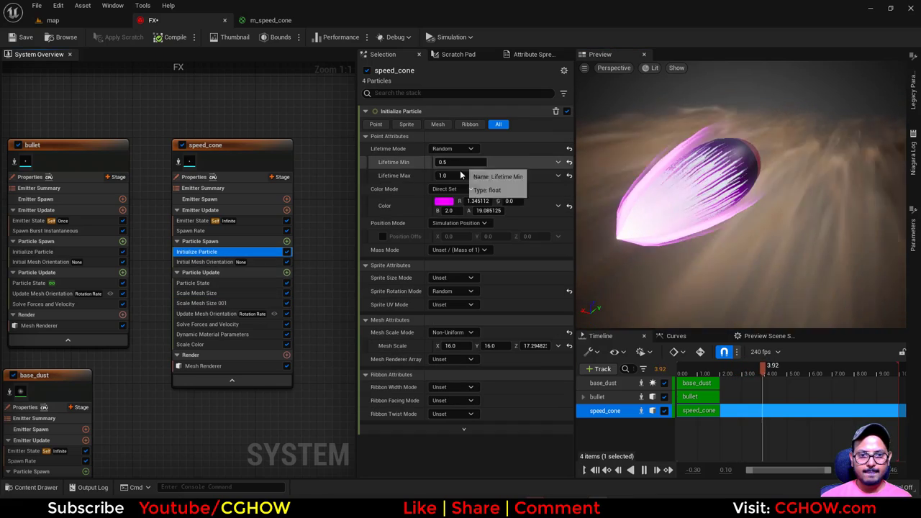
click(458, 175)
text(.3)
click(457, 164)
text(.2)
key(Return)
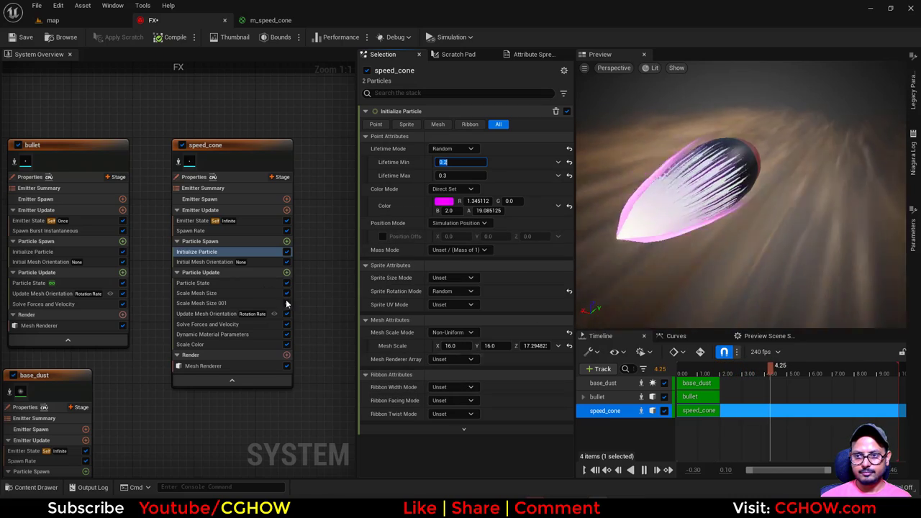
- Set the minimum of the first Scale Mesh Size module's random range to 0.9
click(230, 293)
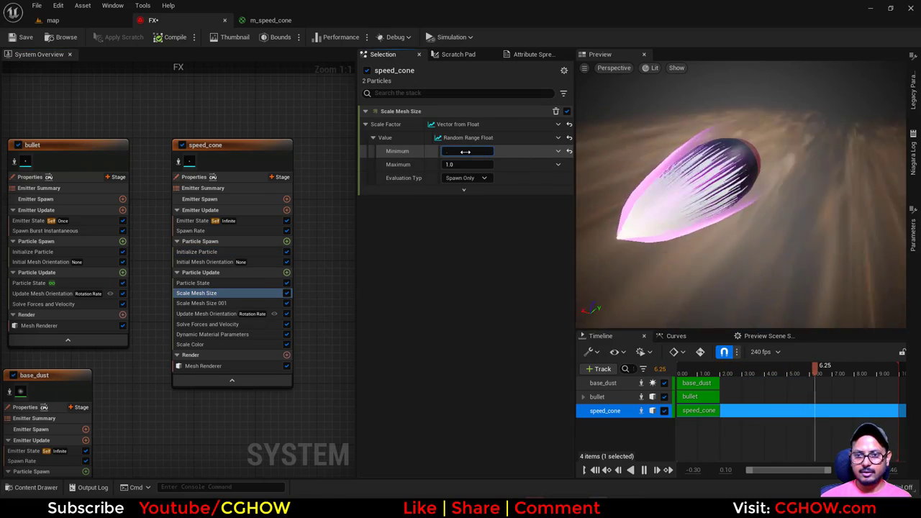
click(465, 152)
text(1)
key(Return)
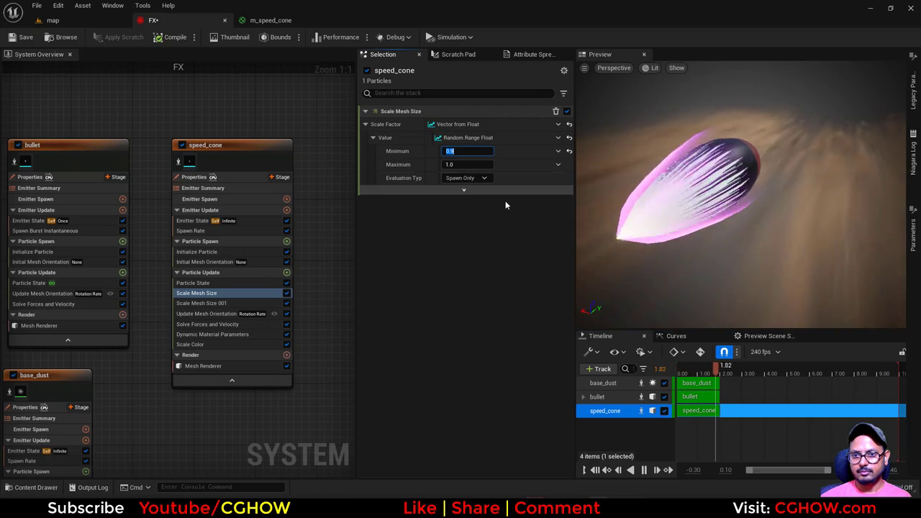
text(0.9)
key(Return)
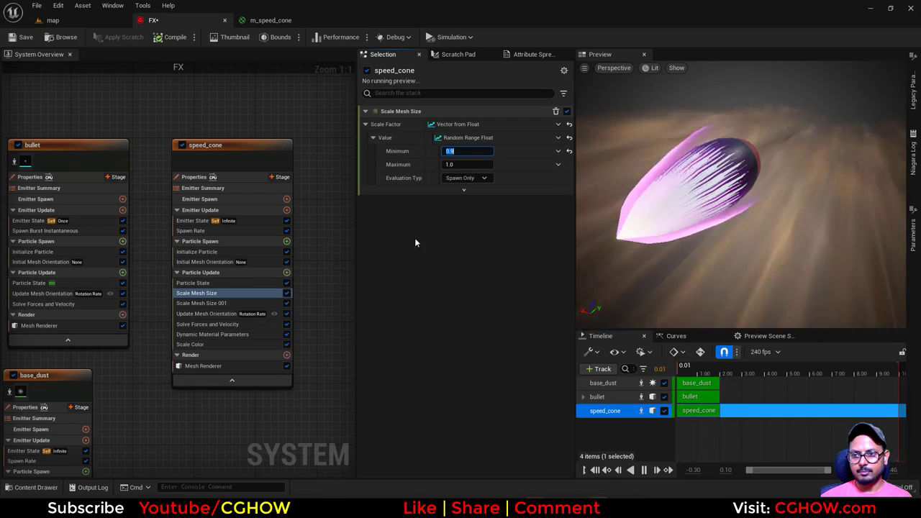
- Set the last key of the duplicated module's Z scale curve to 1.2 and check the reference image in the browser
click(206, 303)
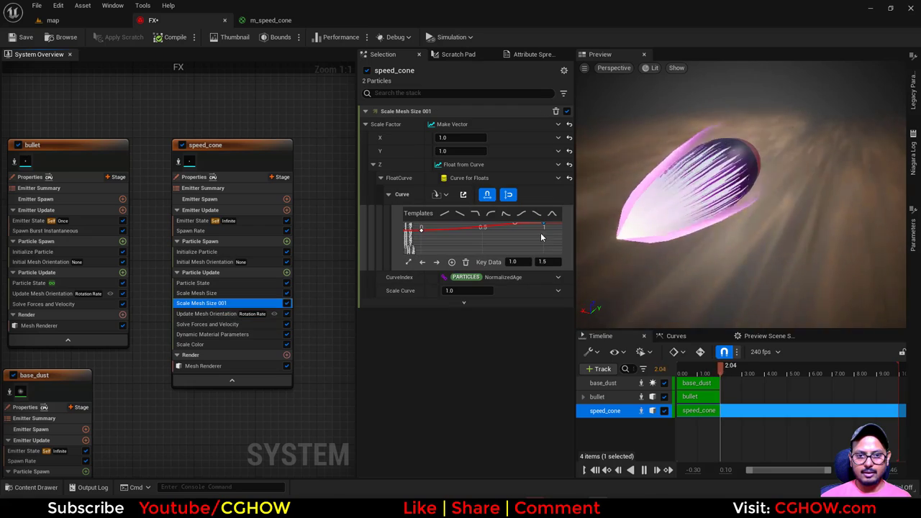
key(Return)
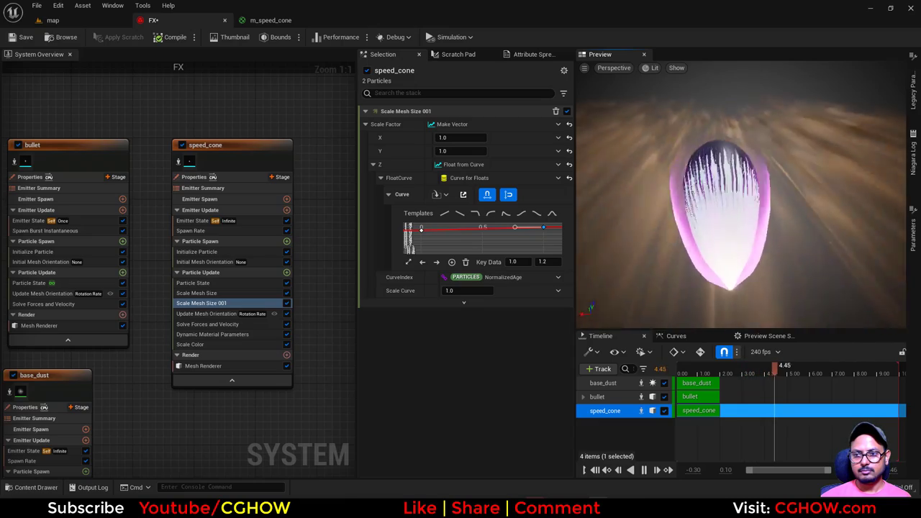
click(86, 20)
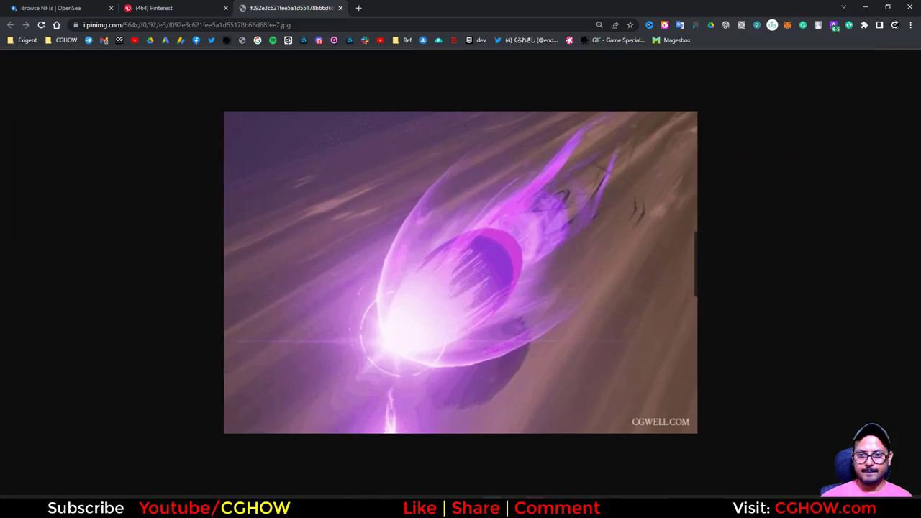
click(868, 7)
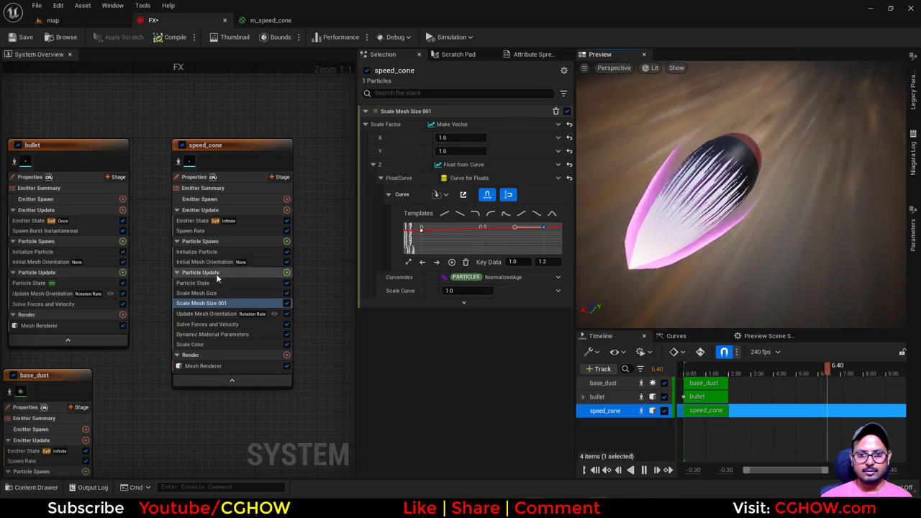
- Set speed_cone's initial mesh scale to 20 in X and Y
click(202, 252)
text(12)
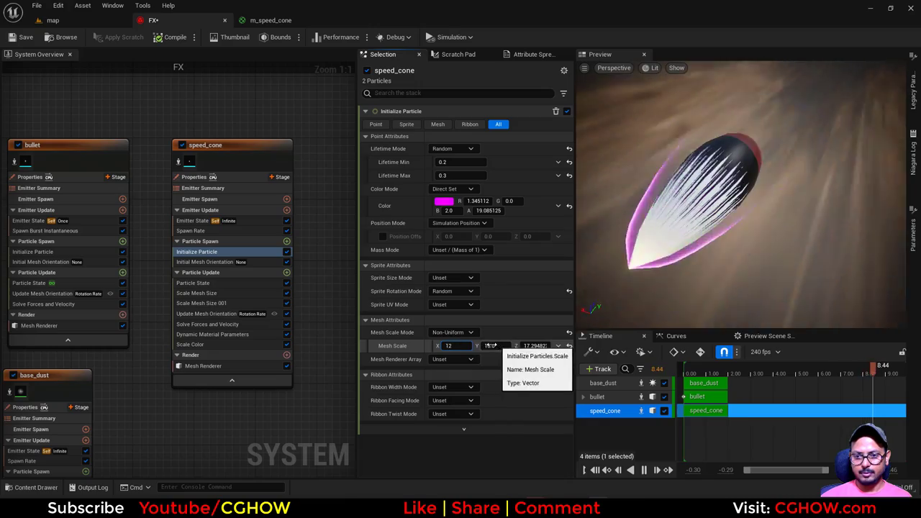
key(Return)
text(20)
key(Tab)
text(20)
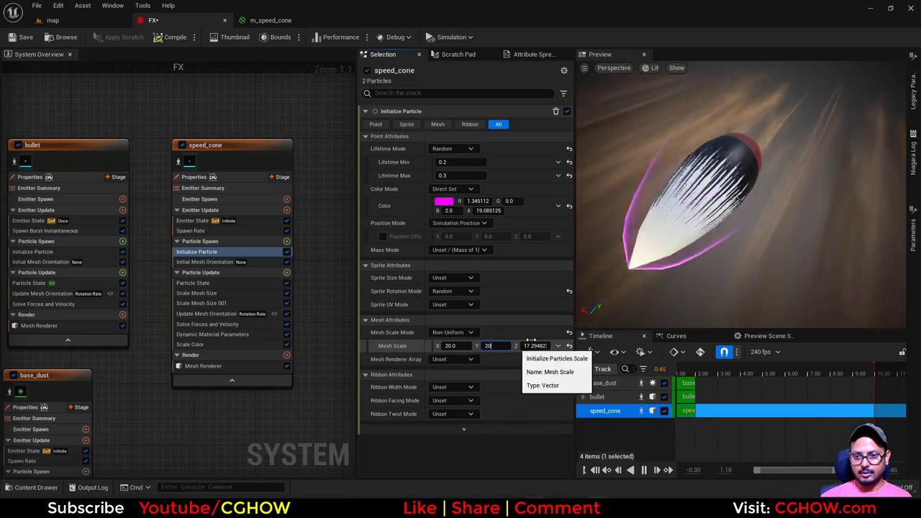
key(Return)
- Examine the effect in the map level and compare it with the reference image in the browser
click(53, 20)
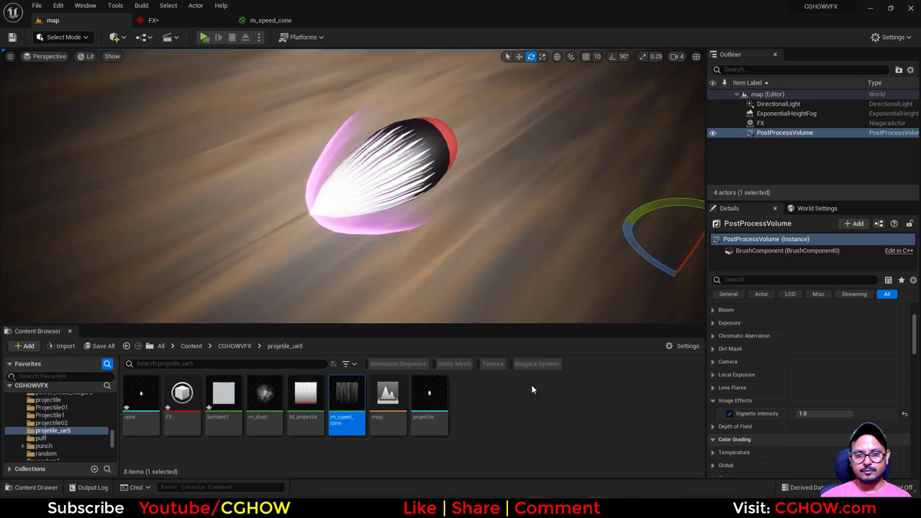
click(493, 507)
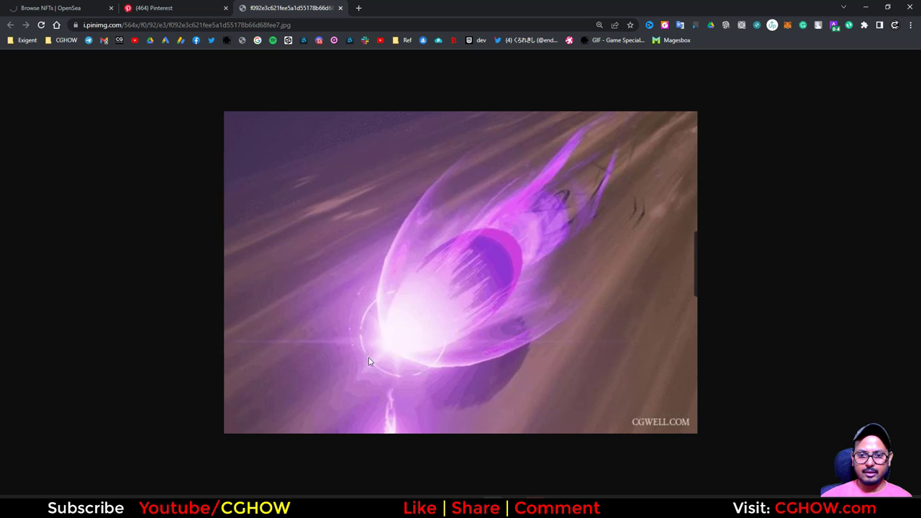
click(866, 8)
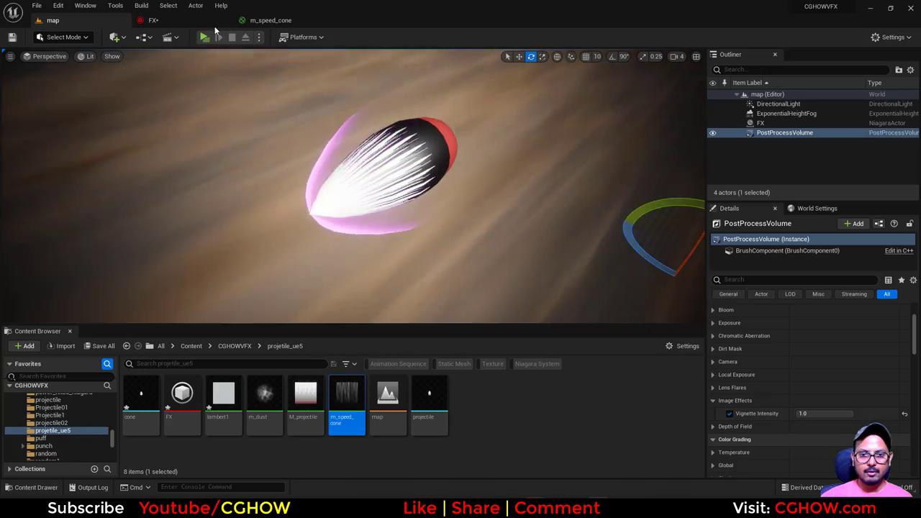
- Return to the FX Niagara system and duplicate the base_dust emitter
click(161, 21)
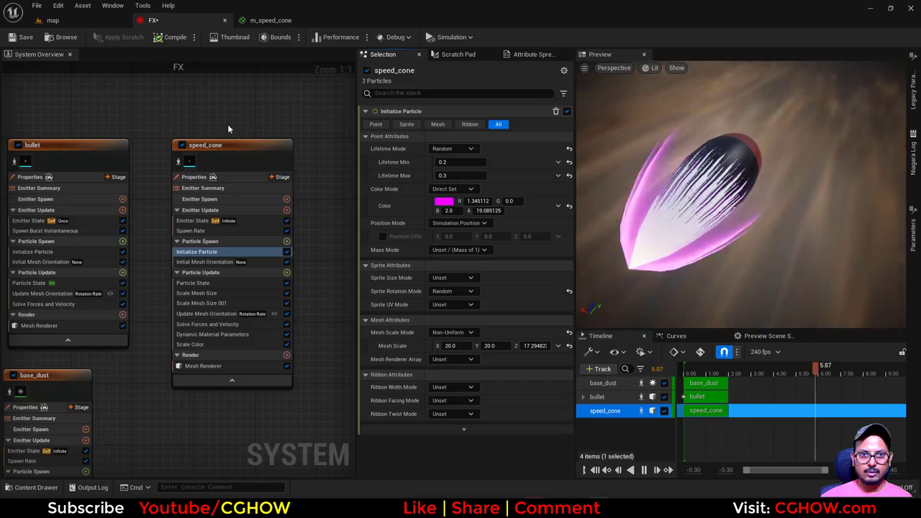
right_drag(228, 123, 153, 128)
scroll(216, 310, down, 2)
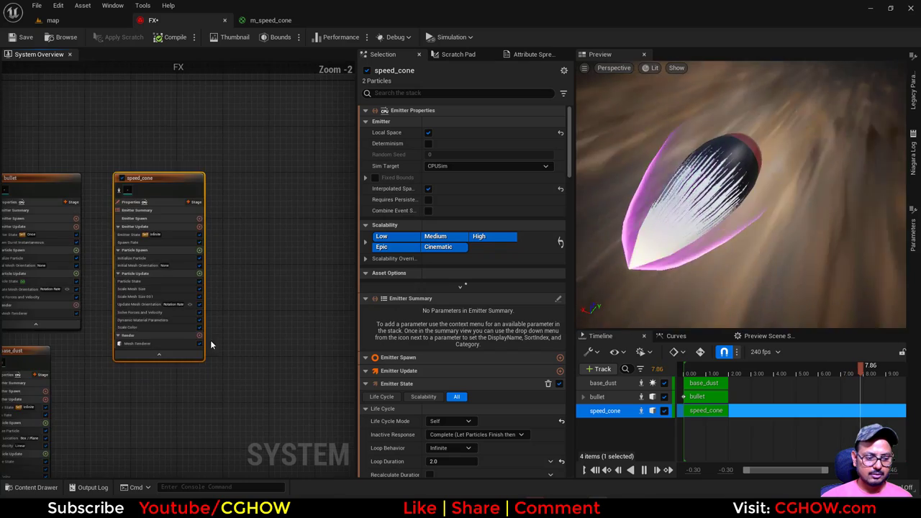
right_drag(161, 378, 234, 313)
click(100, 288)
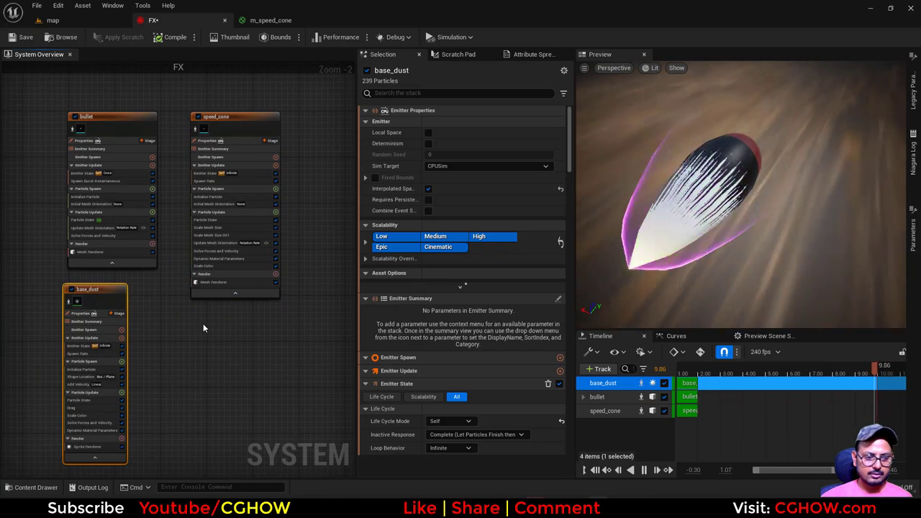
key(ctrl+d)
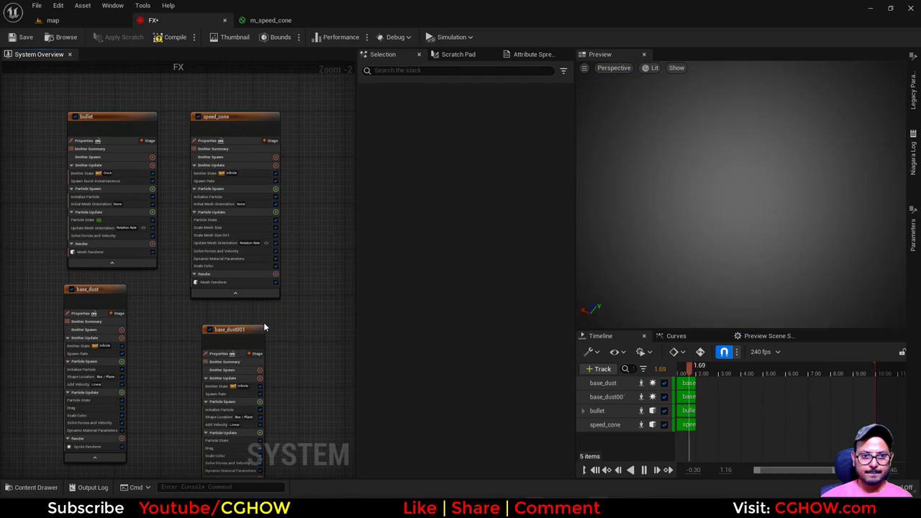
- Place the duplicated base_dust emitter beside speed_cone in the system overview and rename it glow
right_drag(265, 324, 183, 342)
drag(169, 344, 267, 311)
drag(264, 130, 263, 136)
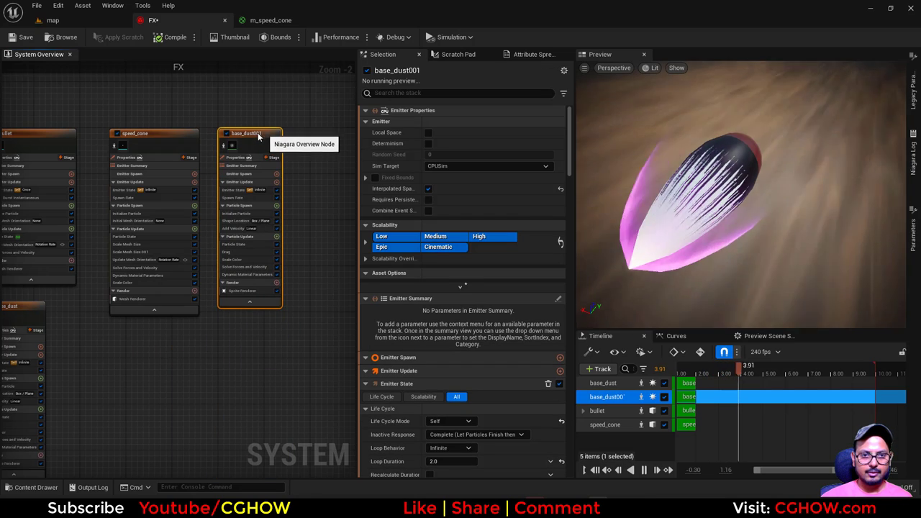
double_click(256, 136)
text(glow)
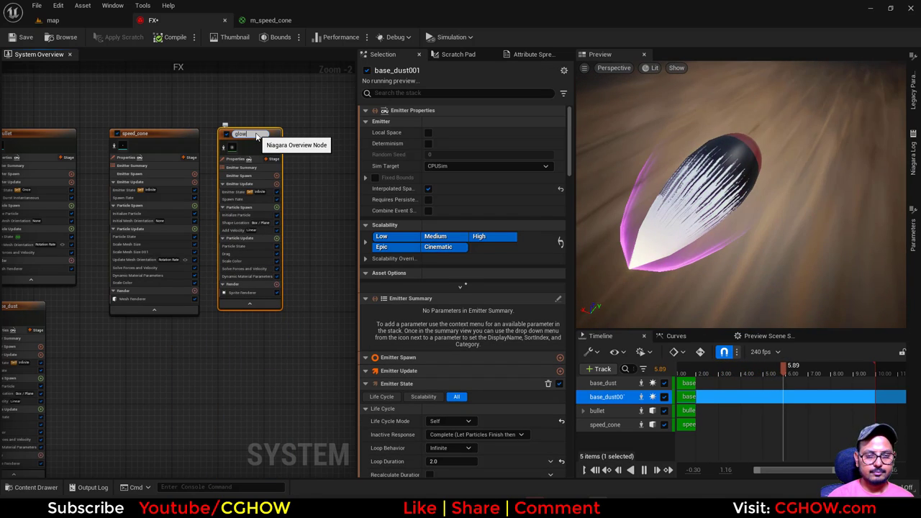
key(Return)
- Assign the m_radial_soft_add material to the glow emitter's Sprite Renderer
scroll(248, 282, up, 2)
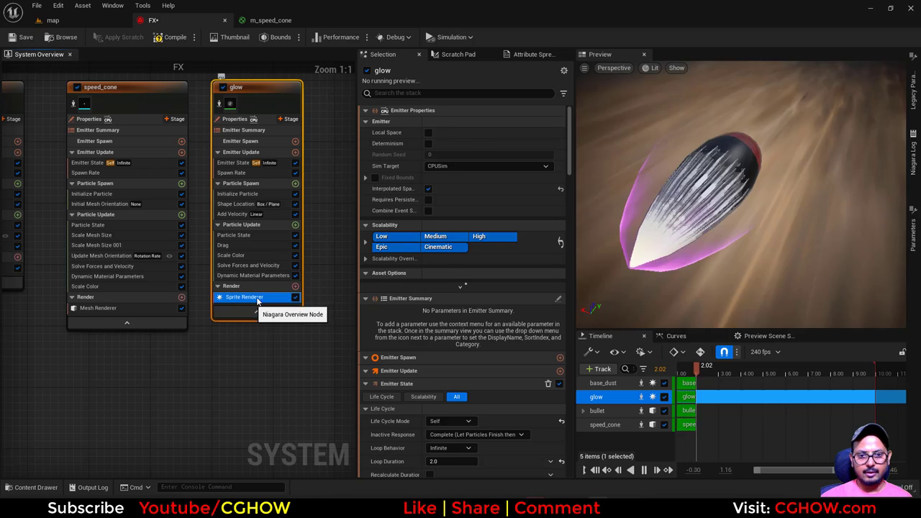
click(252, 295)
click(472, 137)
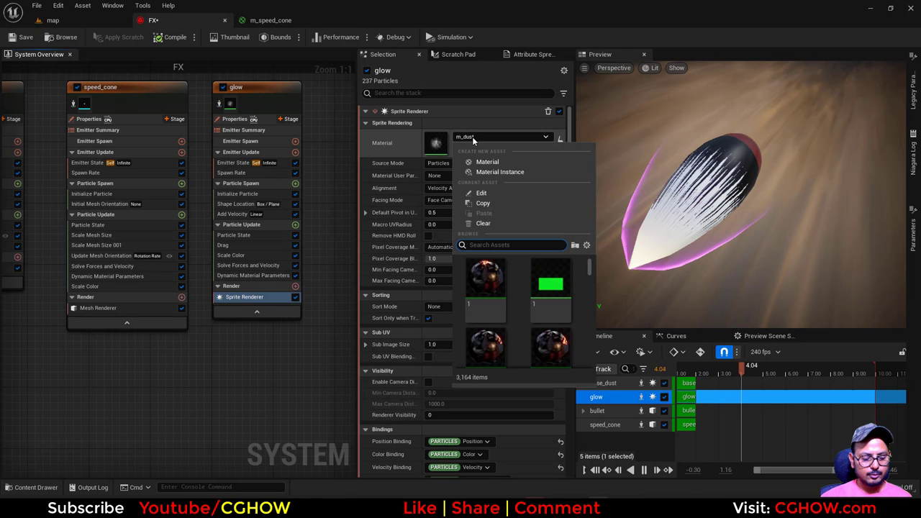
text(radial)
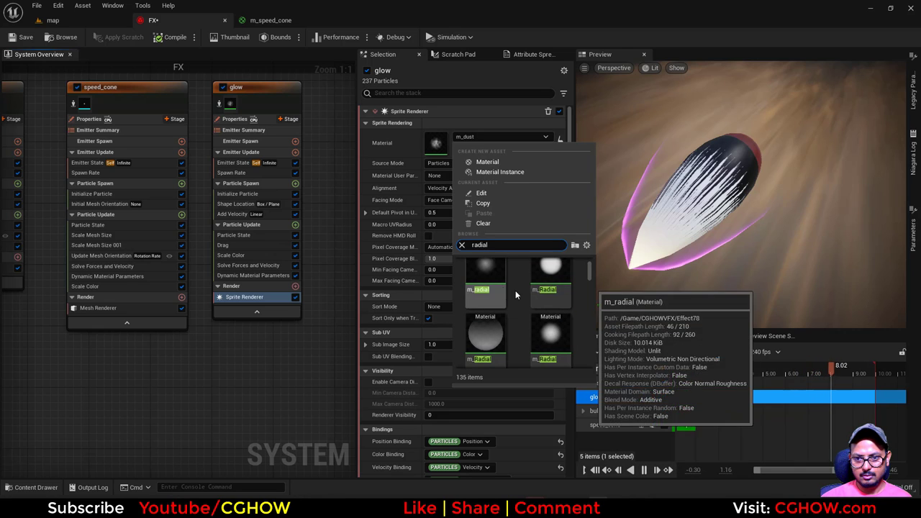
scroll(554, 319, down, 8)
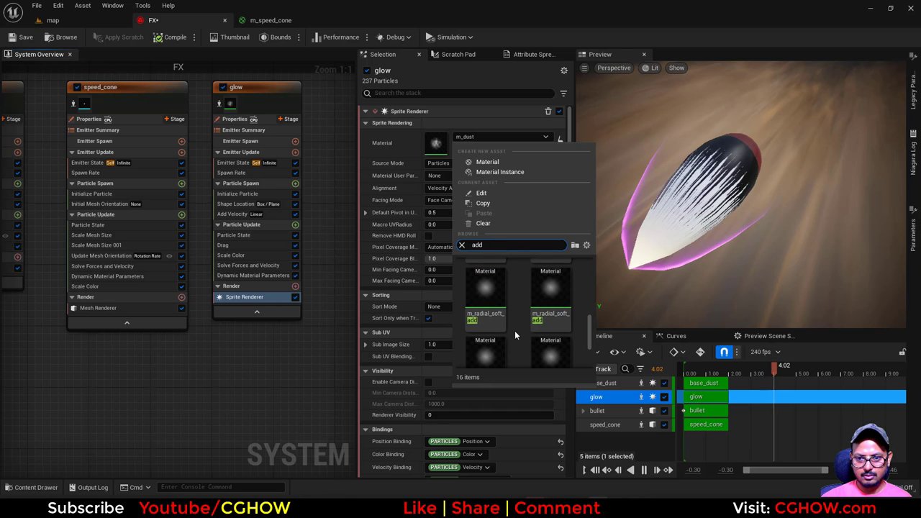
click(485, 291)
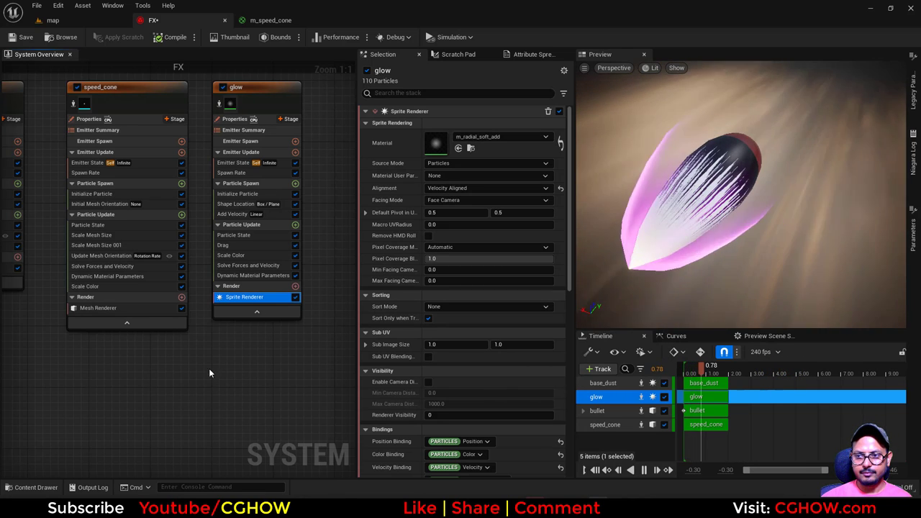
- Delete the Dynamic Material Parameters and Drag modules from the glow emitter
scroll(216, 324, up, 1)
click(243, 292)
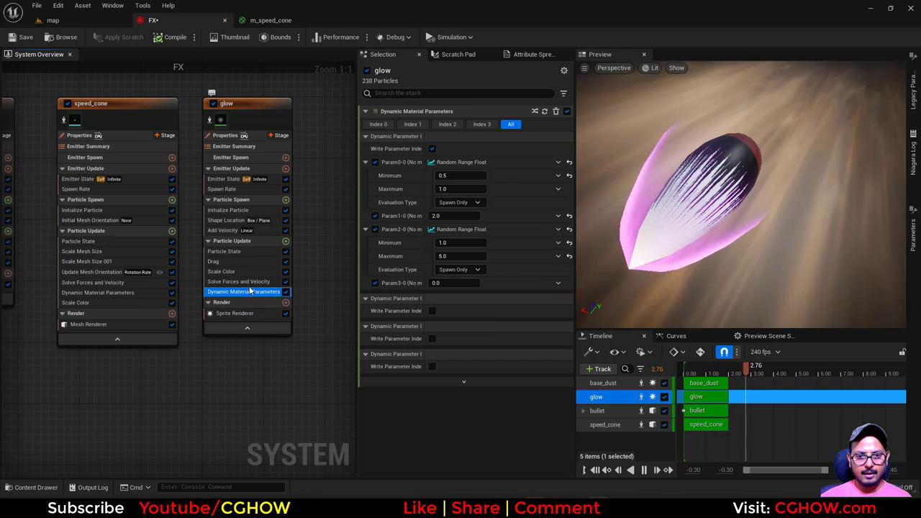
key(Delete)
click(223, 262)
key(Delete)
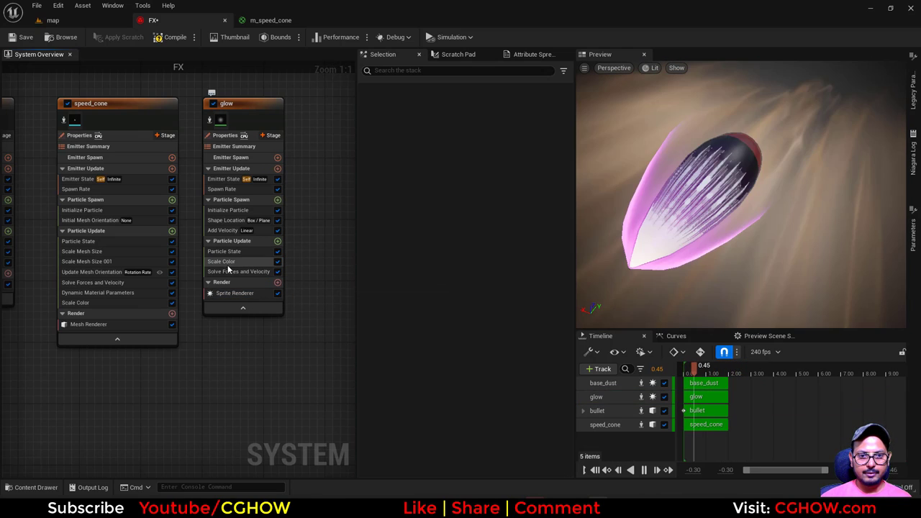
- Apply the rise-and-fall curve template to glow's Scale Alpha and delete its Add Velocity and Shape Location modules
click(239, 261)
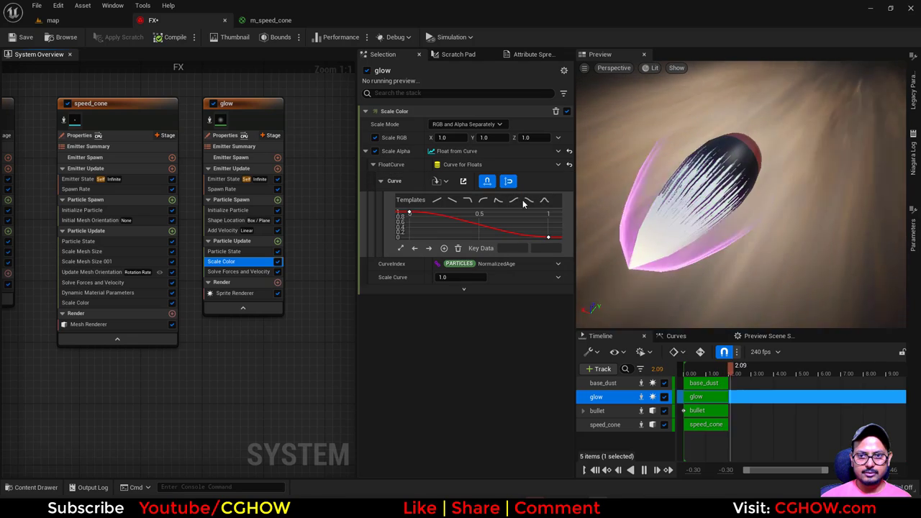
click(544, 201)
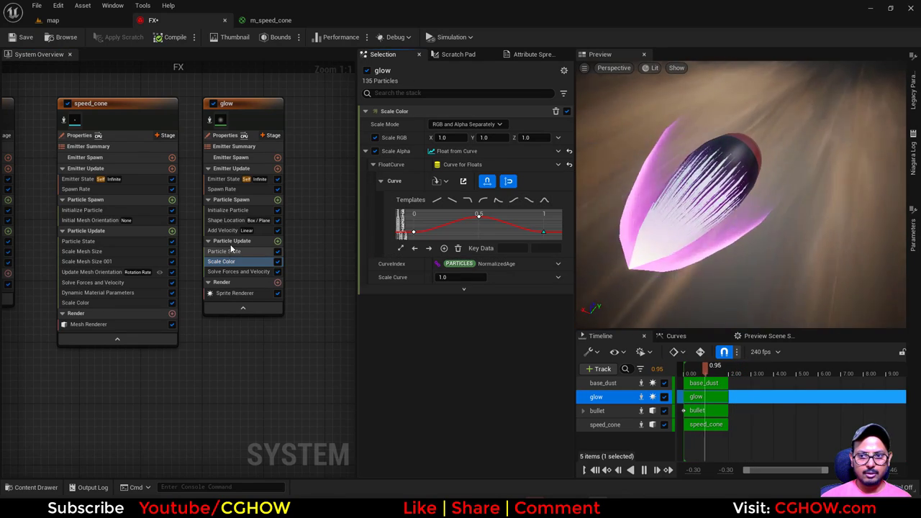
click(224, 231)
key(Delete)
click(243, 221)
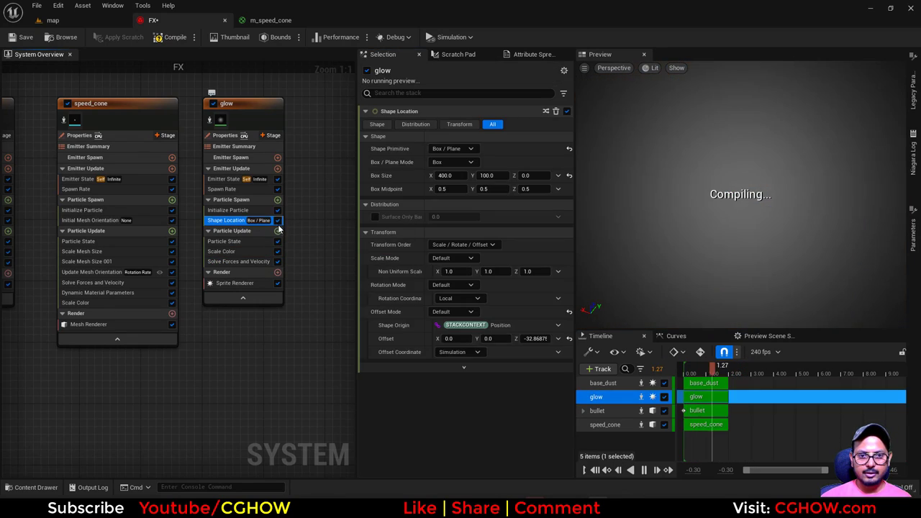
key(Delete)
- Set glow's sprite alignment to Unaligned and its sprite size mode to Random Uniform
click(270, 190)
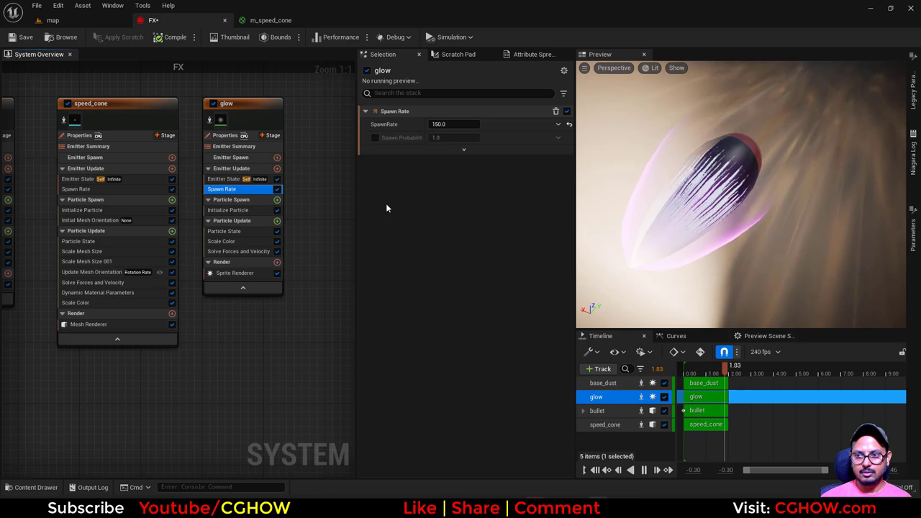
click(228, 272)
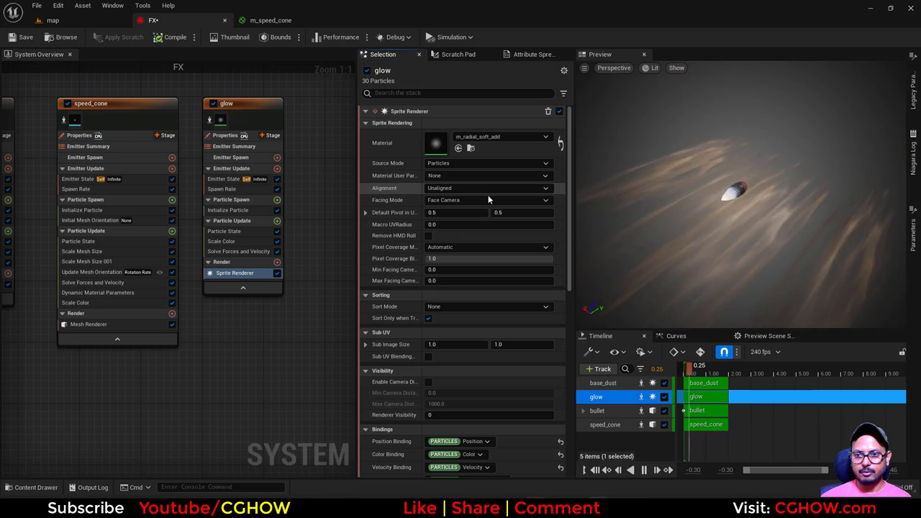
click(229, 210)
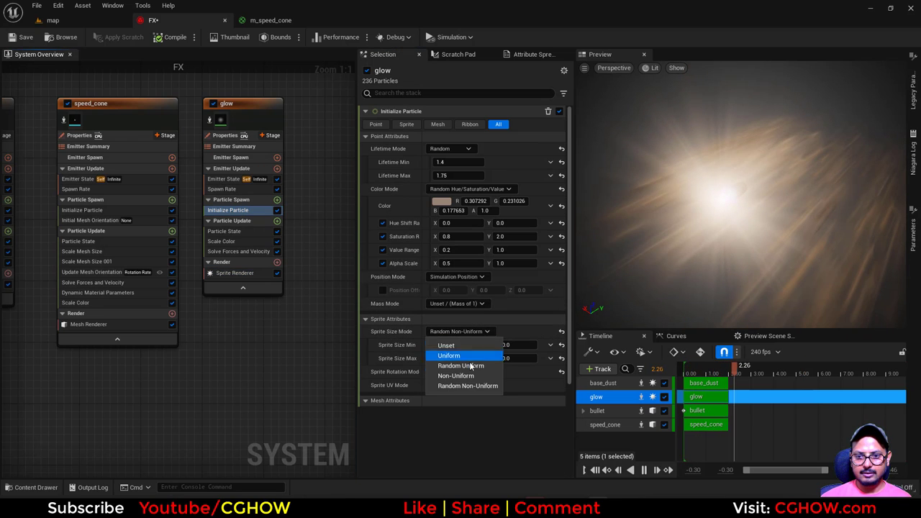
click(452, 367)
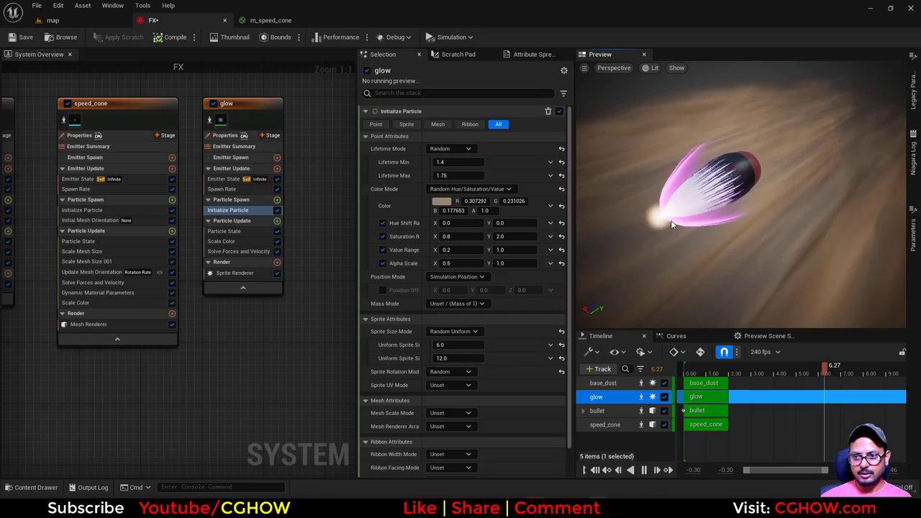
- Change glow's initial particle color to a light pink with R 1.0, G 0.427083 and B 0.888916
click(442, 202)
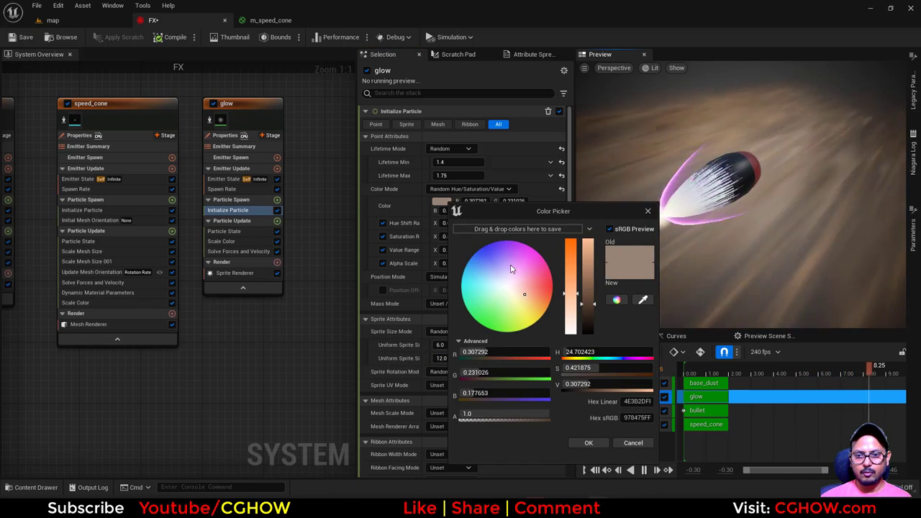
drag(512, 269, 516, 241)
click(588, 443)
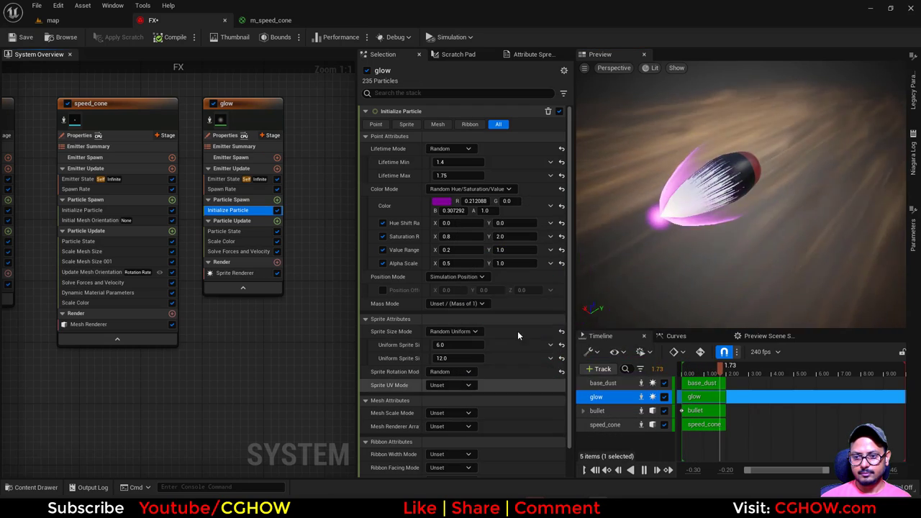
click(441, 203)
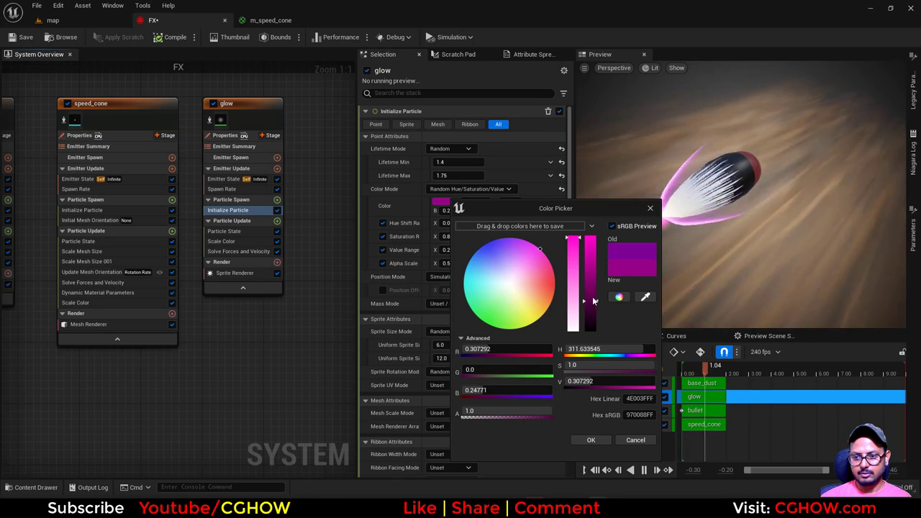
click(574, 277)
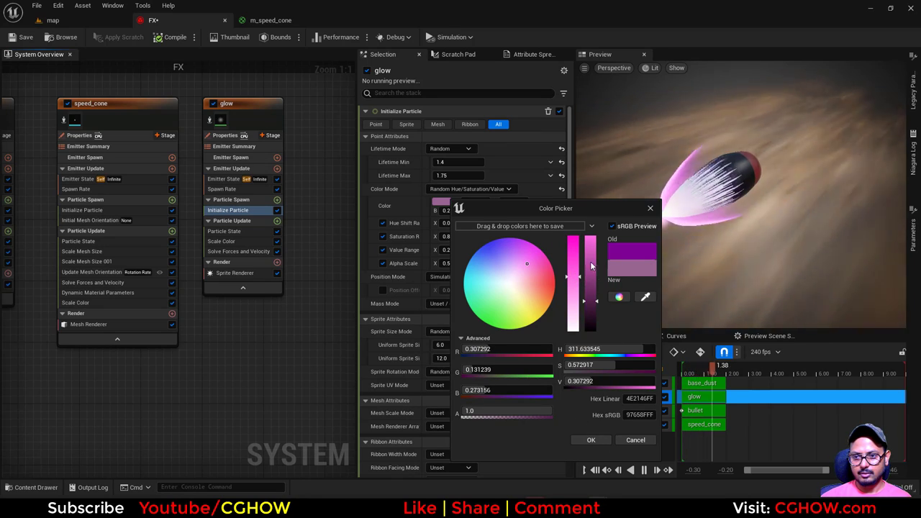
click(594, 443)
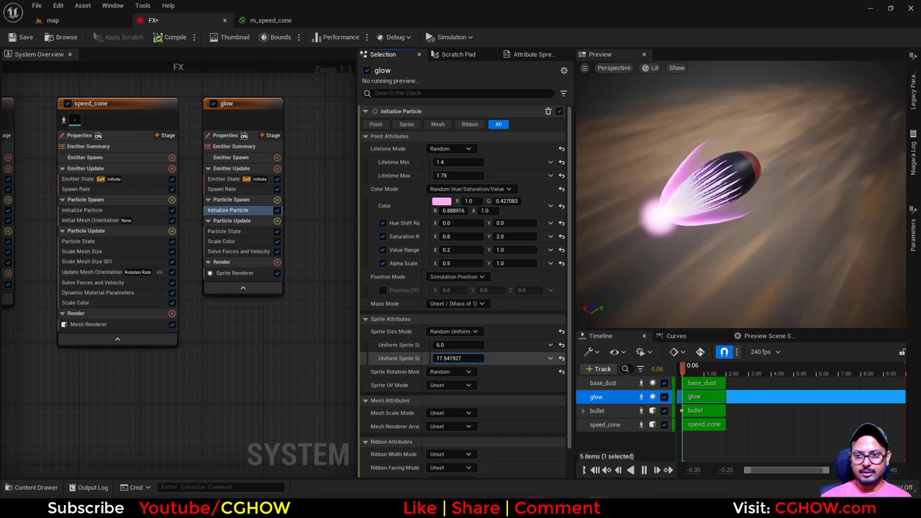
- Increase glow's uniform sprite size to a minimum of about 9.34 and a maximum of about 19.73, then inspect it up close
drag(455, 358, 484, 346)
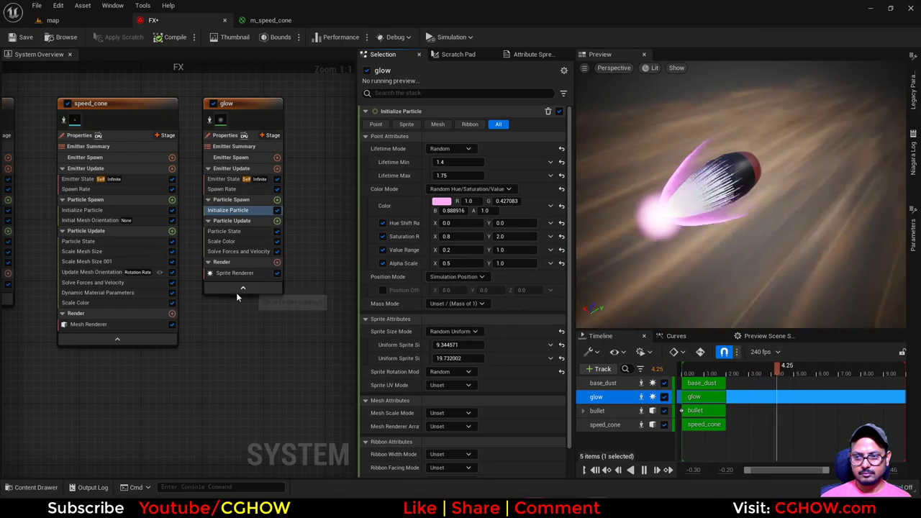
right_drag(238, 297, 226, 342)
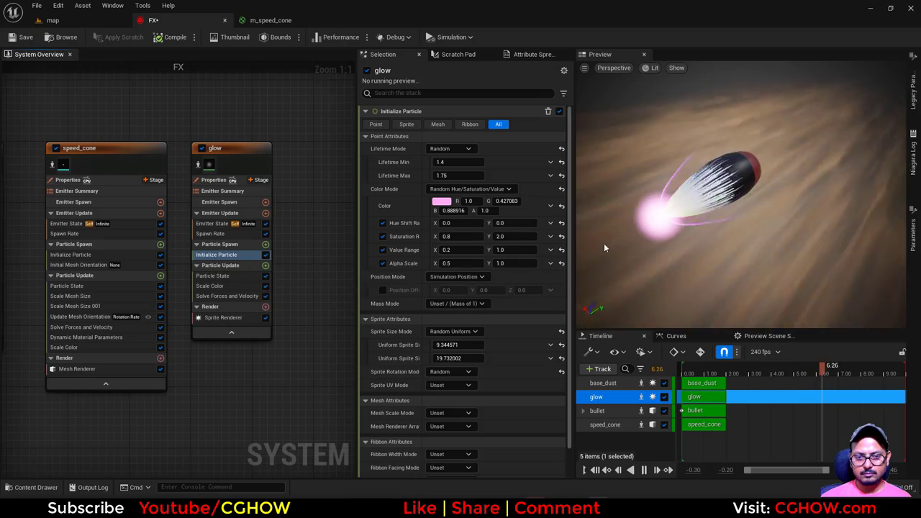
scroll(628, 235, up, 5)
mouse_move(629, 235)
mouse_down()
mouse_move(655, 232)
mouse_move(634, 241)
mouse_up()
scroll(628, 235, down, 3)
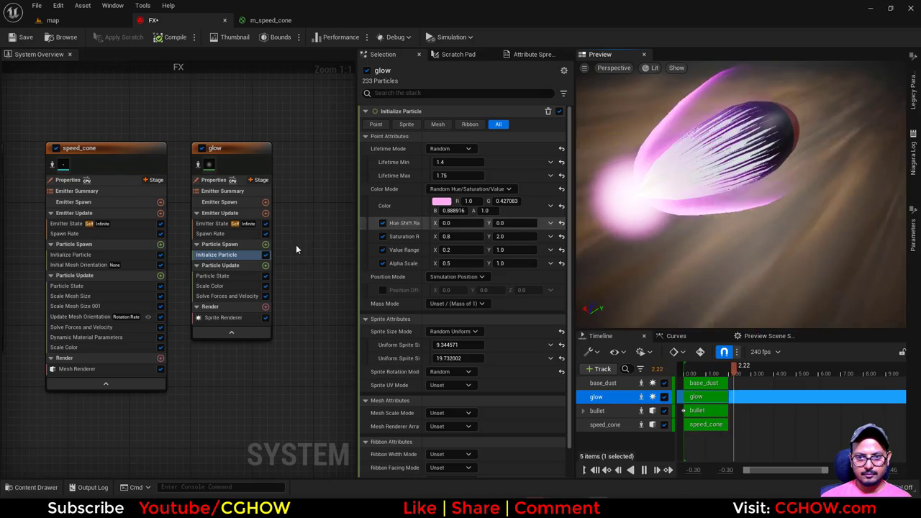
- Set glow's maximum saturation to 1 and its alpha scale range to 0.1–0.5
click(508, 237)
text(1)
key(Return)
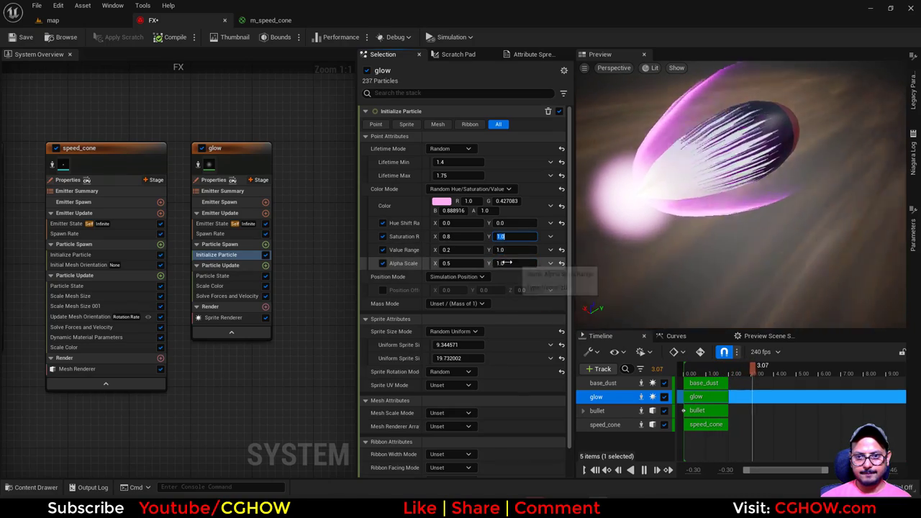
text(0.1)
click(511, 262)
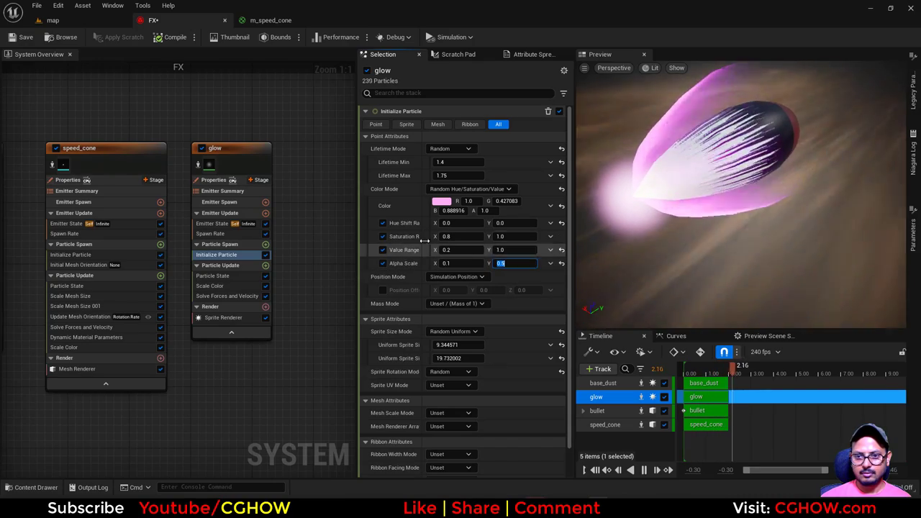
- Set glow's saturation range to 1–5 and the minimum of its value range to 0.1
click(474, 239)
text(1)
click(470, 250)
text(1)
key(Return)
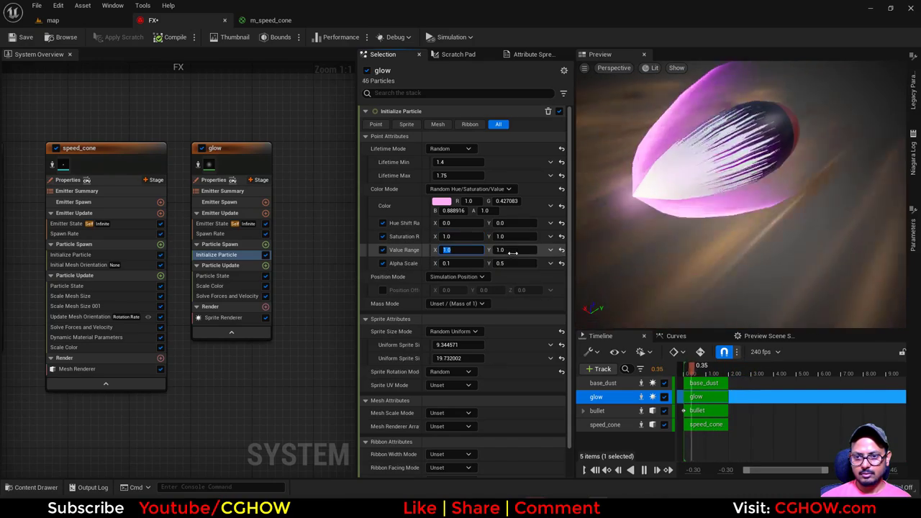
text(0.1)
key(Return)
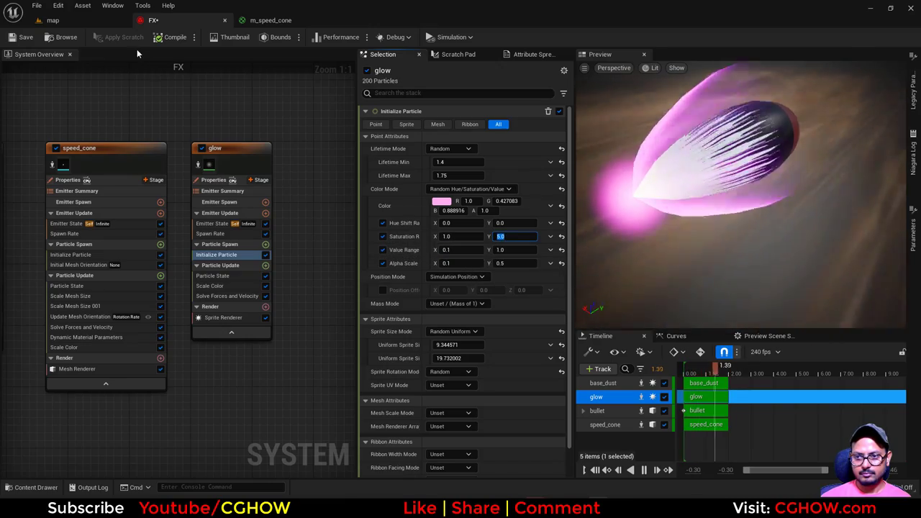
- Check the glow in the map level, reduce the glow emitter's spawn rate and view the map again
click(90, 21)
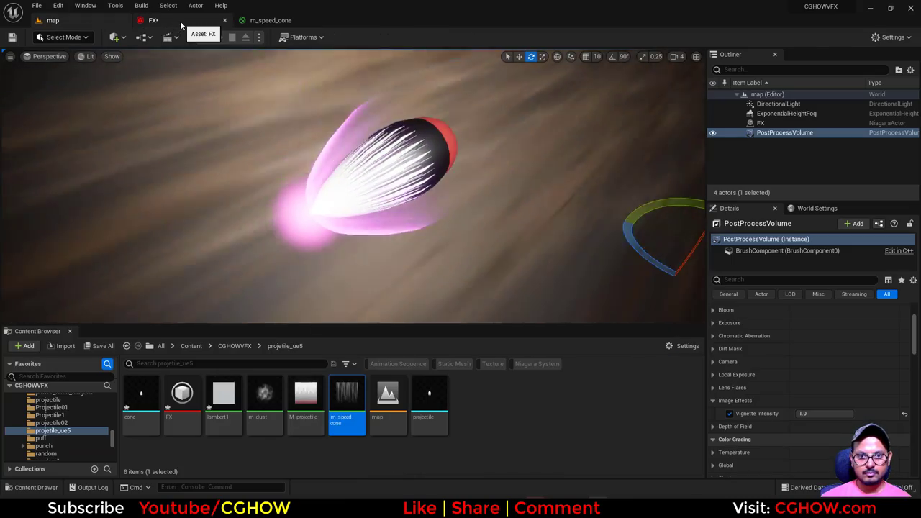
click(154, 20)
click(219, 233)
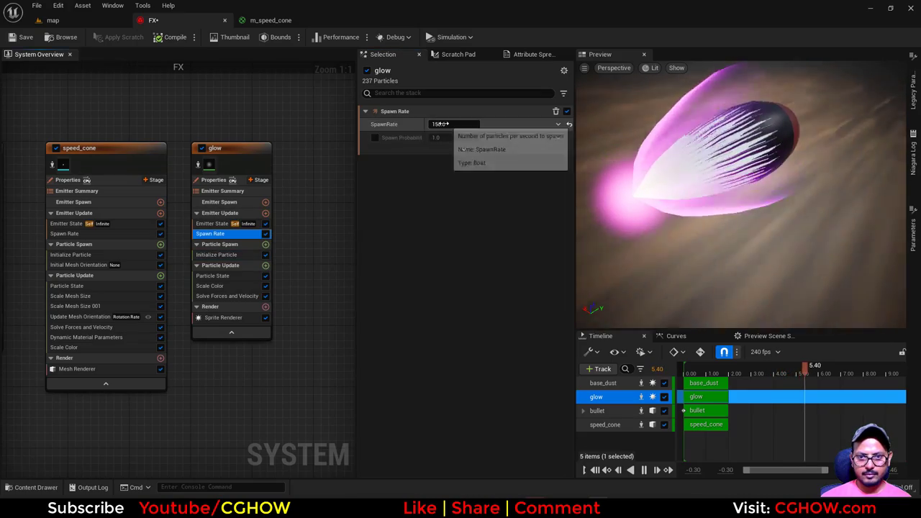
click(94, 20)
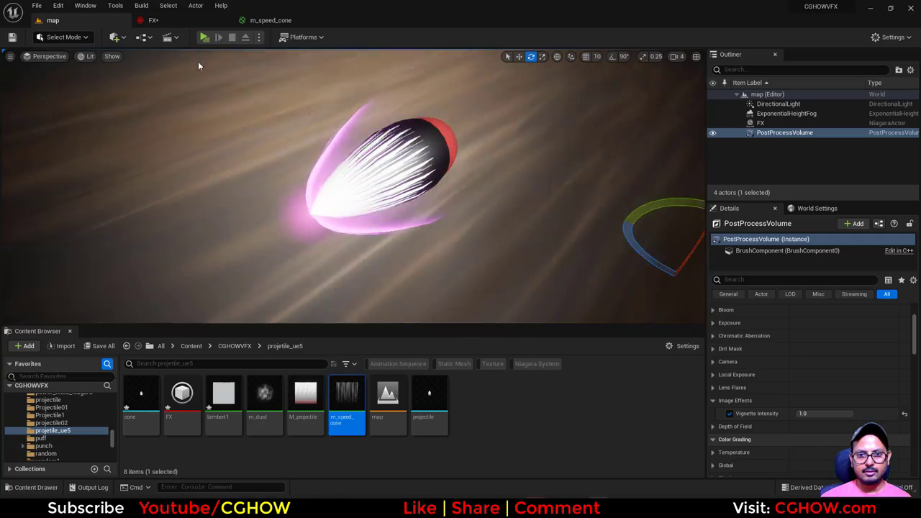
- Raise glow's maximum uniform sprite size to about 29 and compare the effect in the map level with the browser reference image
click(177, 26)
click(217, 254)
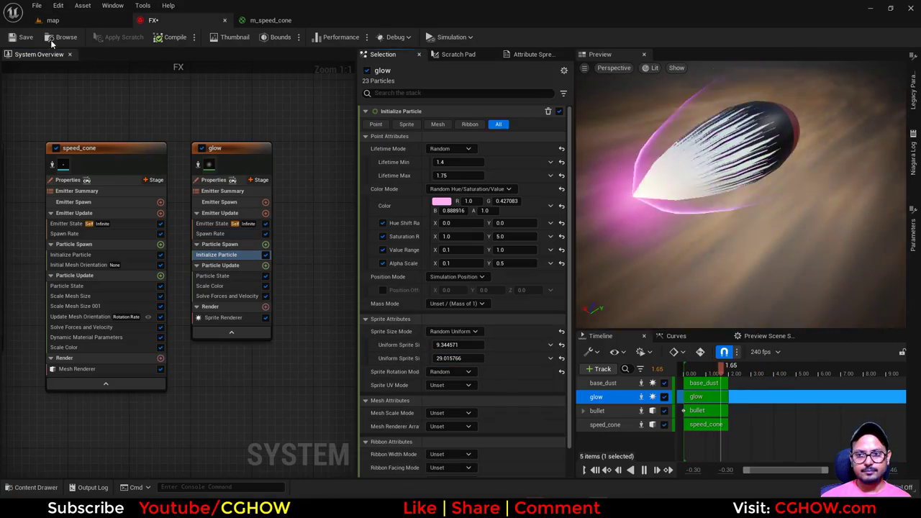
click(54, 20)
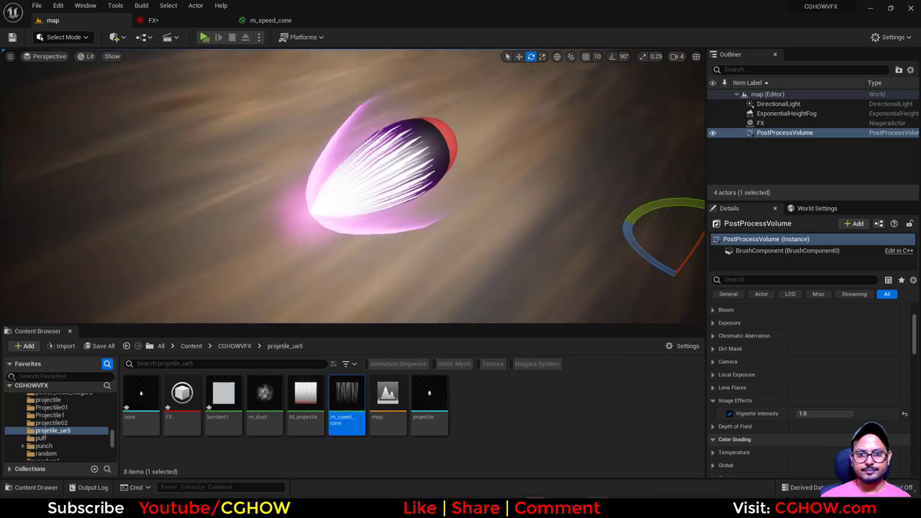
click(493, 507)
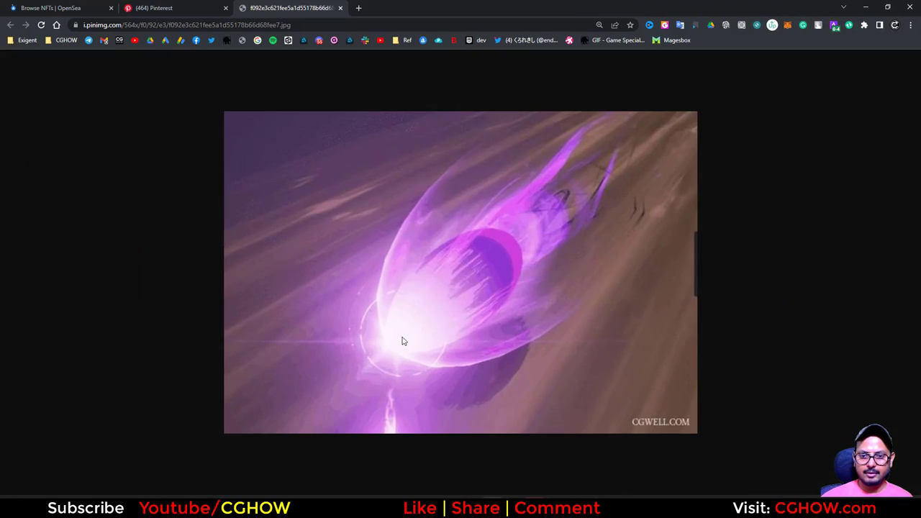
click(867, 7)
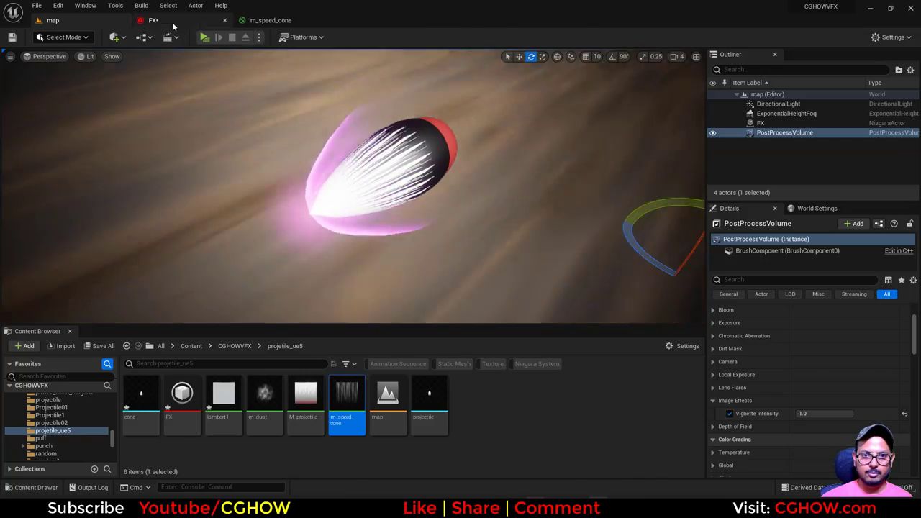
- Lighten the glow emitter's particle color to a paler pink with R 1.0, G about 0.755 and B about 0.953
click(172, 23)
click(440, 203)
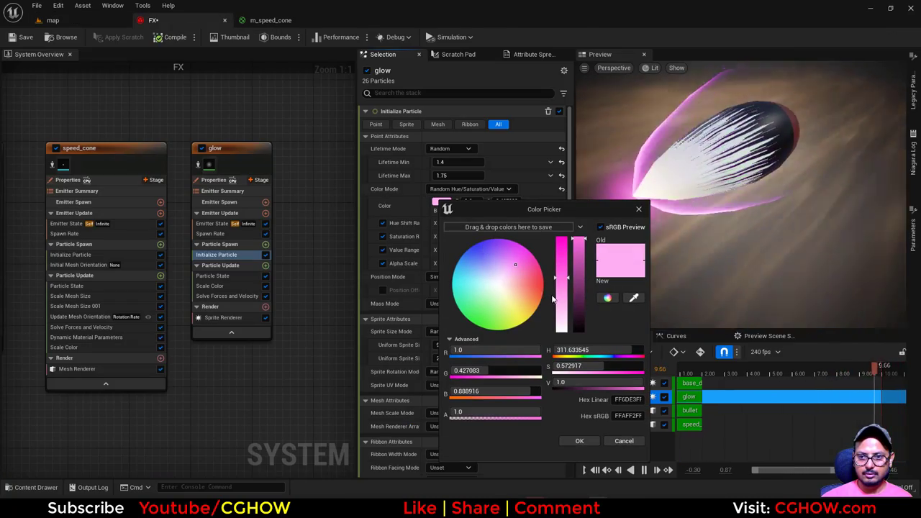
drag(560, 282, 559, 309)
click(580, 441)
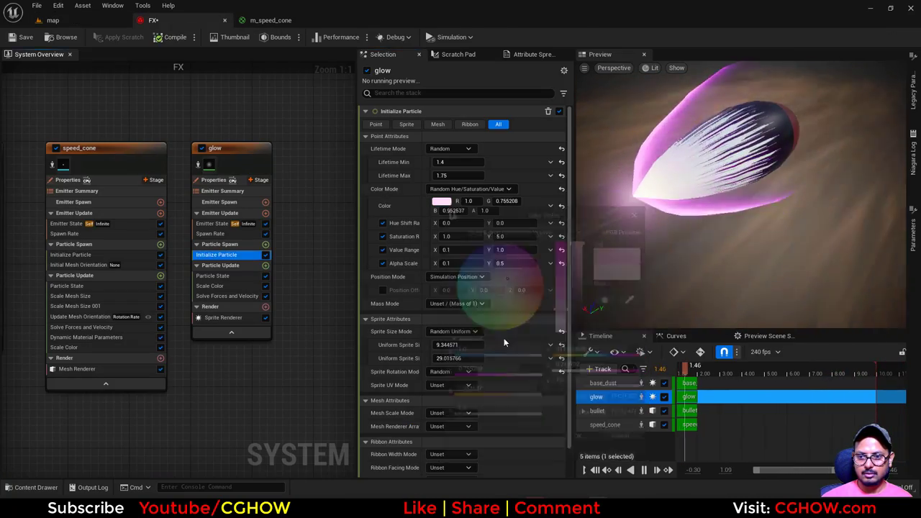
- Set glow's alpha scale range to 0.5–1 and compare the map level with the browser reference image
click(500, 265)
text(1)
key(Return)
click(469, 263)
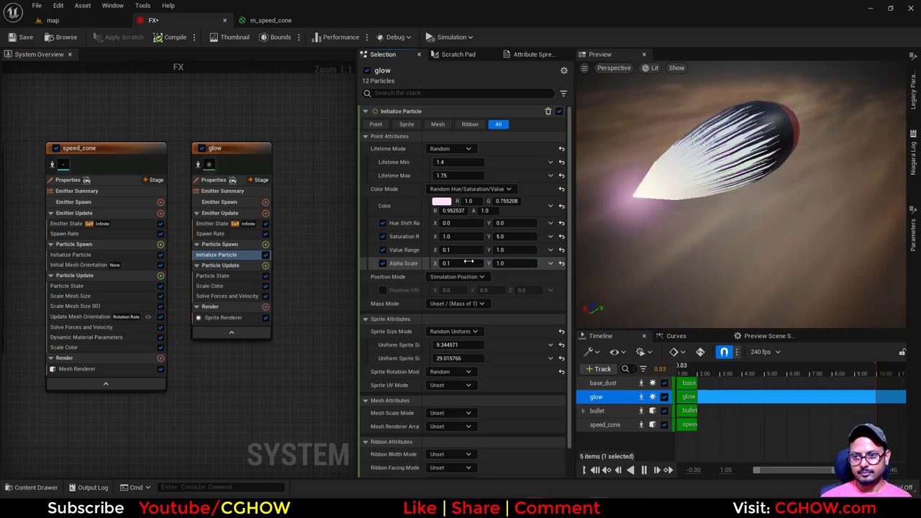
text(0.5)
key(Return)
click(89, 22)
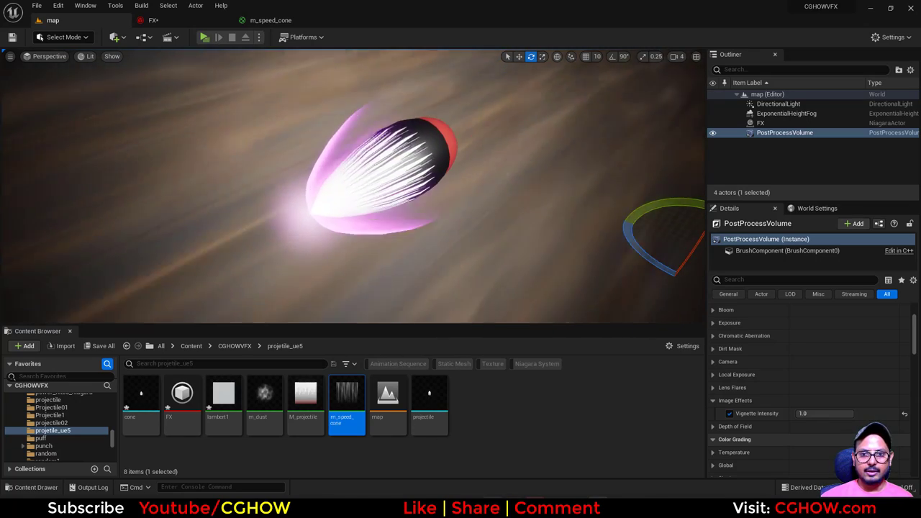
key(alt+Tab)
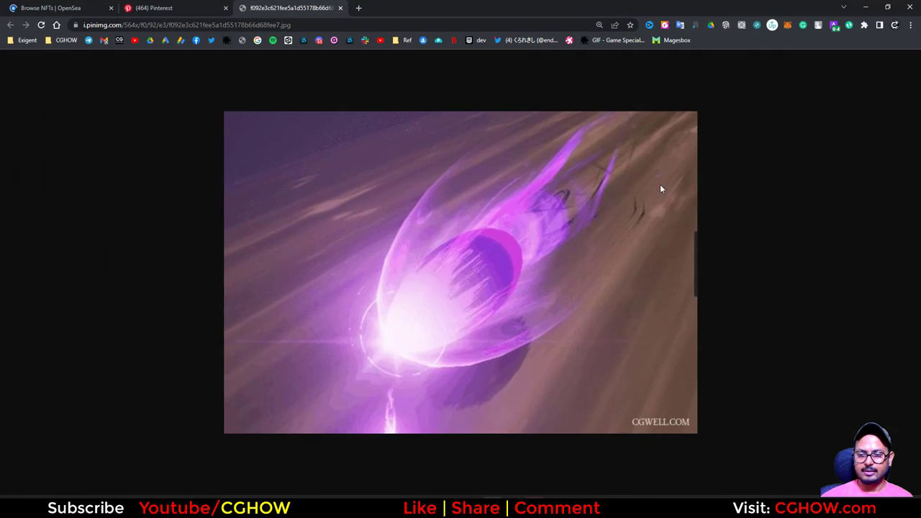
click(866, 7)
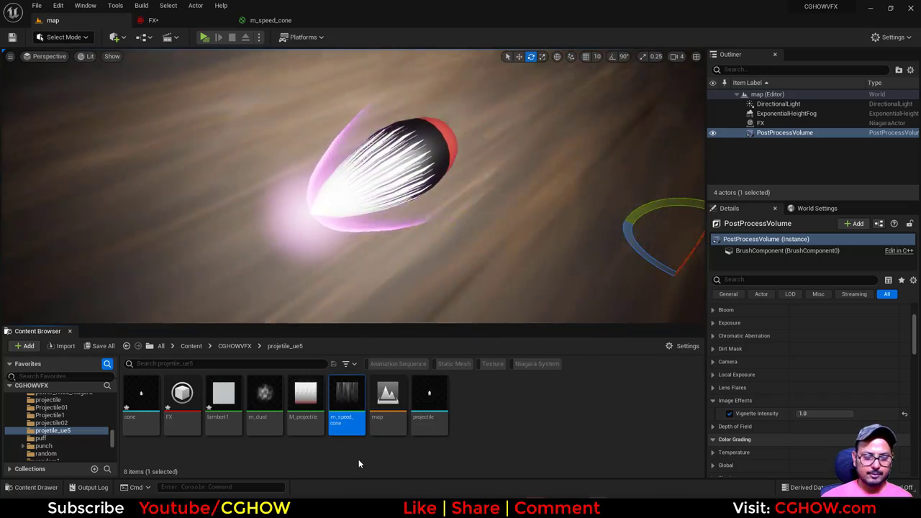
- Duplicate the m_speed_cone material as m_trail and open the copy for editing
key(ctrl+d)
text(m)
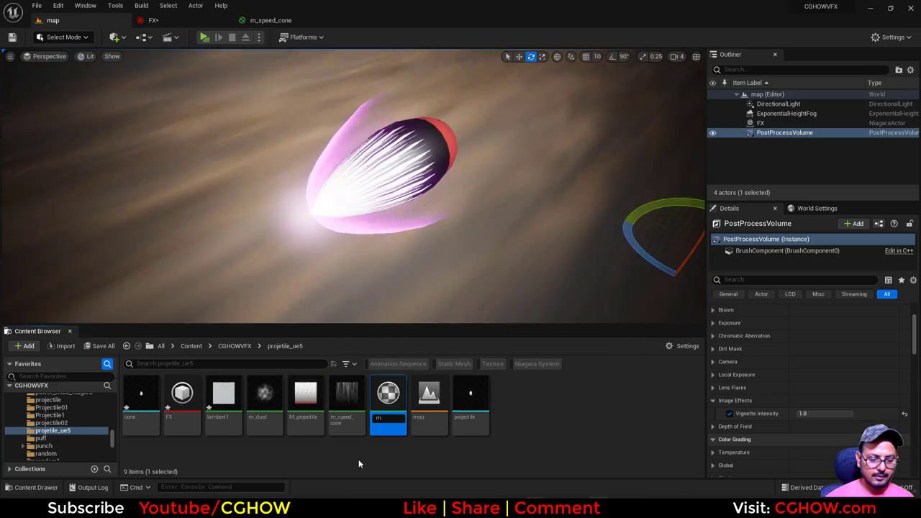
text(_trail)
key(Return)
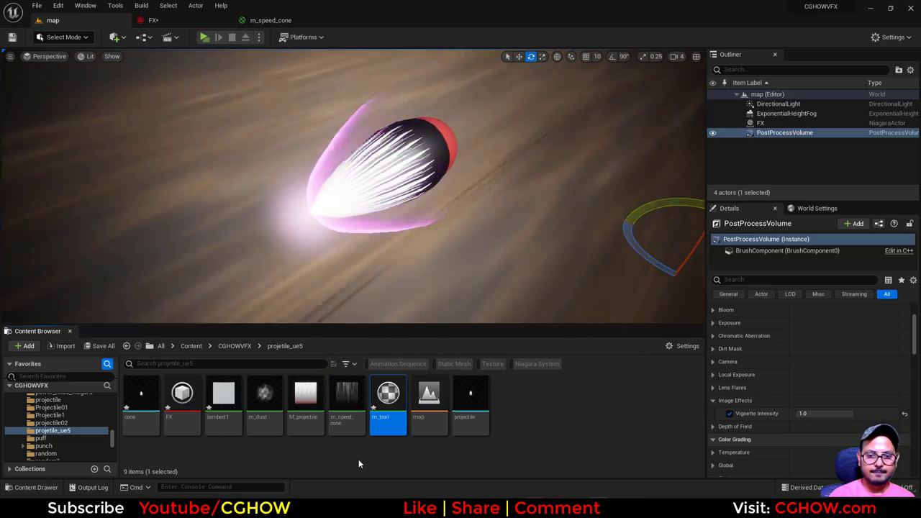
key(Return)
- Preview the output of the Add node that combines the two texture samples in m_trail
right_drag(317, 221, 488, 197)
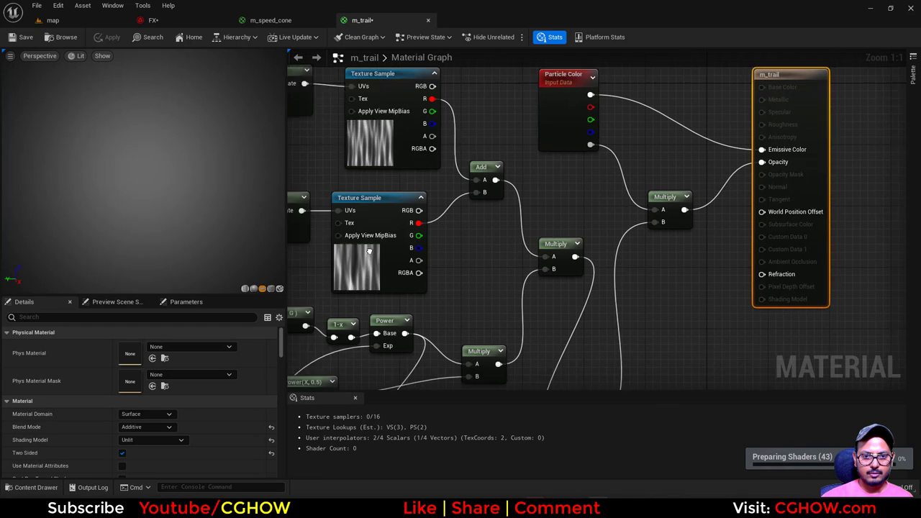
scroll(603, 234, down, 2)
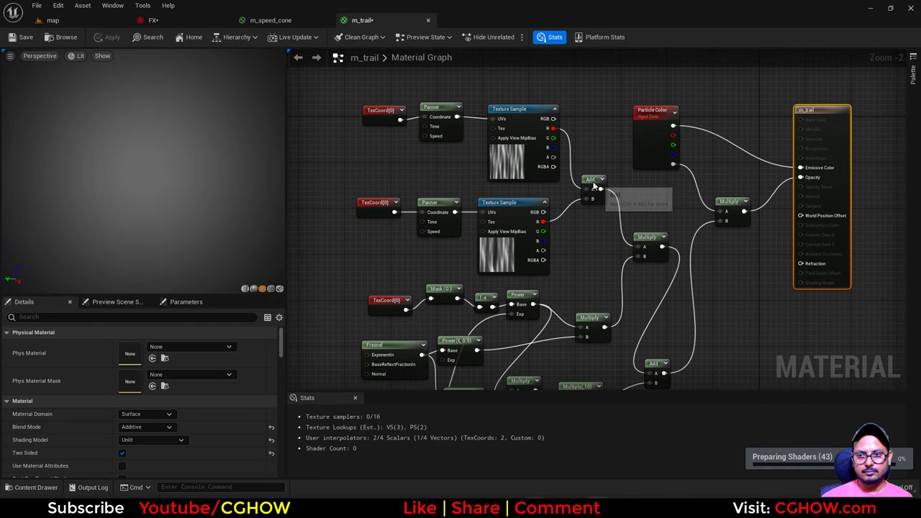
click(591, 182)
key(space)
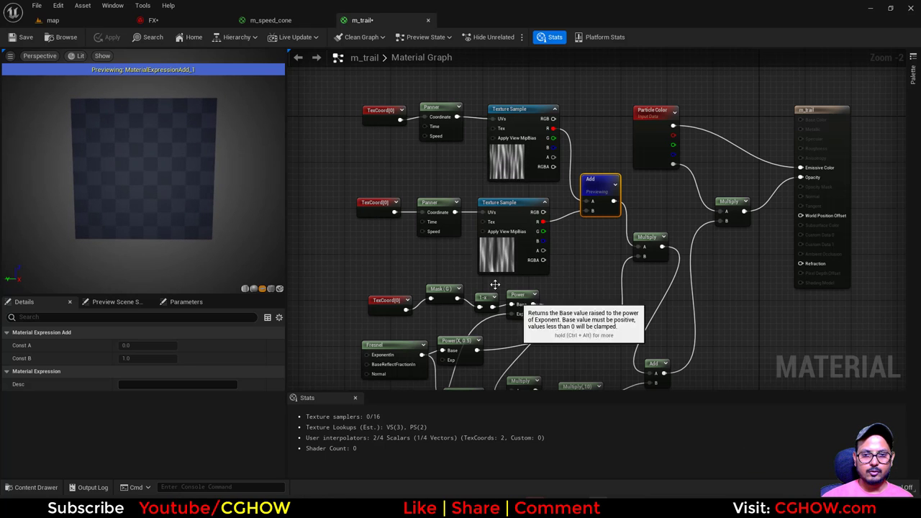
- Delete the Fresnel and gradient mask node network below the texture samples, along with the Dynamic Parameter node
right_drag(382, 258, 445, 234)
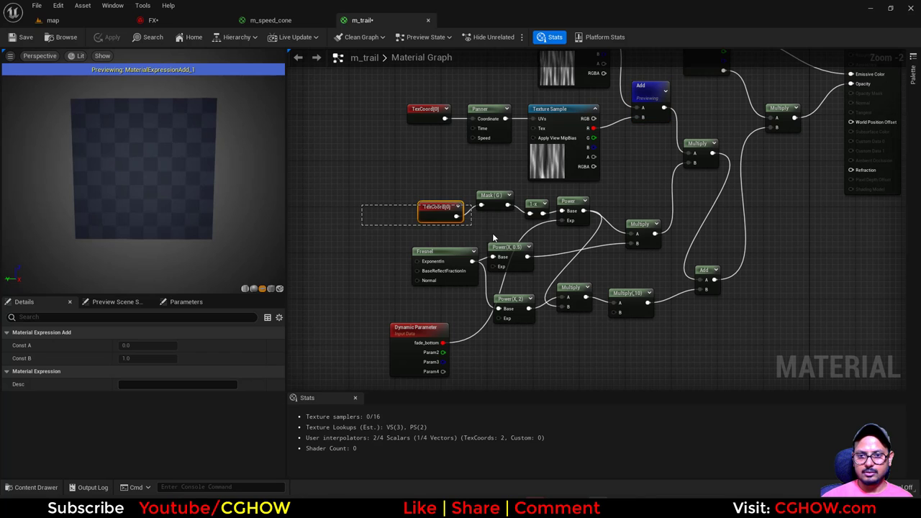
drag(669, 286, 707, 308)
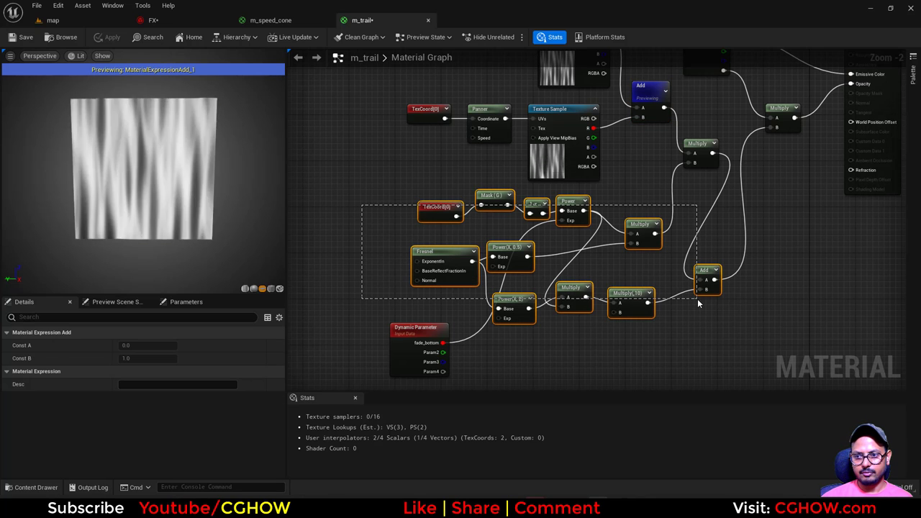
key(Delete)
drag(410, 349, 590, 269)
right_drag(588, 238, 476, 323)
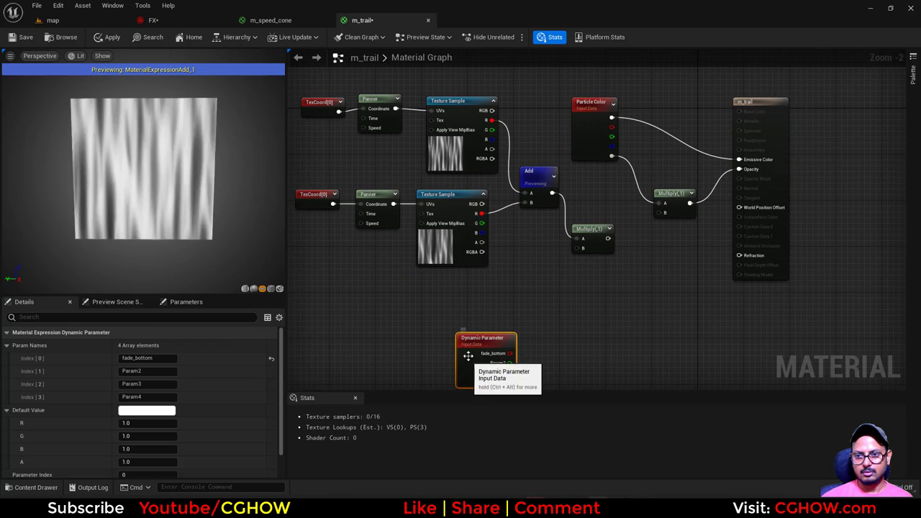
key(Delete)
right_drag(466, 277, 480, 316)
- Make both Panner nodes pan along X instead of Y, giving the lower one Speed X 0.5 and Speed Y 0
click(410, 177)
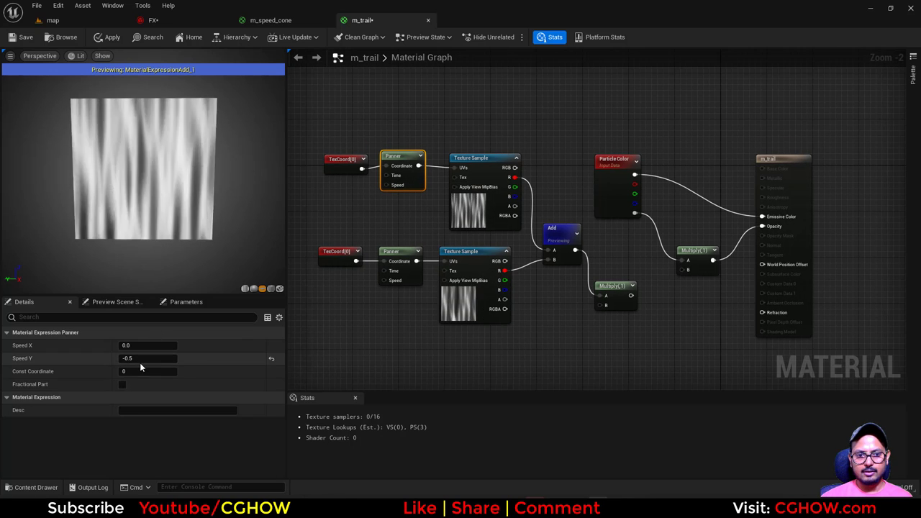
click(148, 358)
click(139, 346)
text(2)
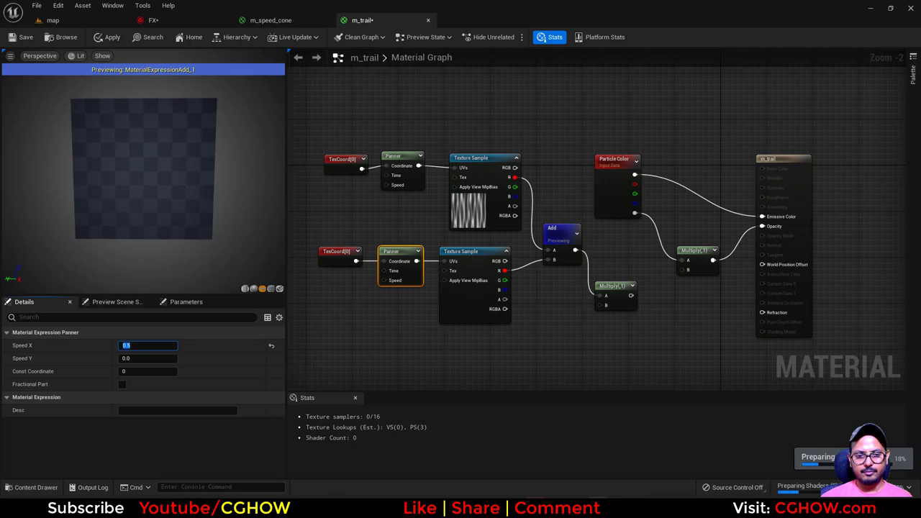
- Delete the leftover Multiply node and connect the Add output to input B of the Multiply feeding Opacity
right_drag(617, 296, 588, 319)
key(Delete)
drag(545, 272, 652, 291)
right_drag(530, 312, 554, 322)
- Set the upper TexCoord tiling to U 0.3, V 2 and the lower to U 0.2, V 1.5, and save m_trail
click(339, 193)
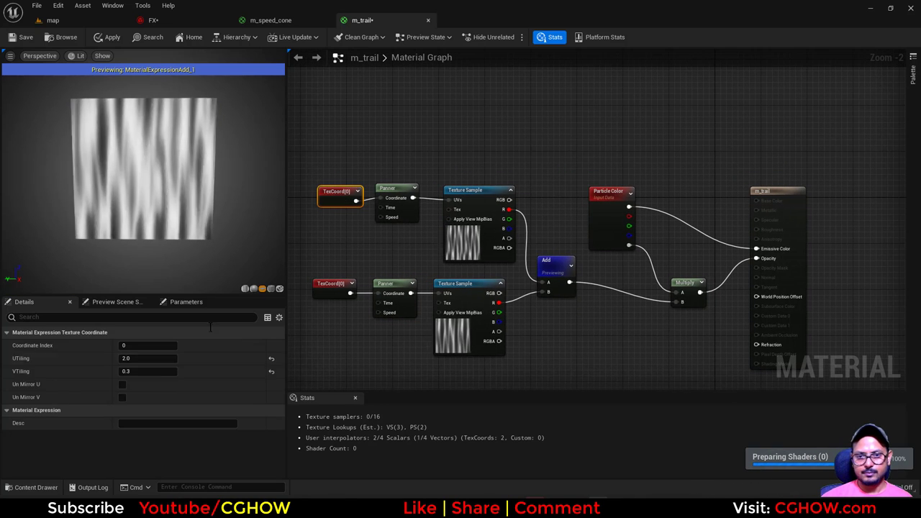
click(147, 359)
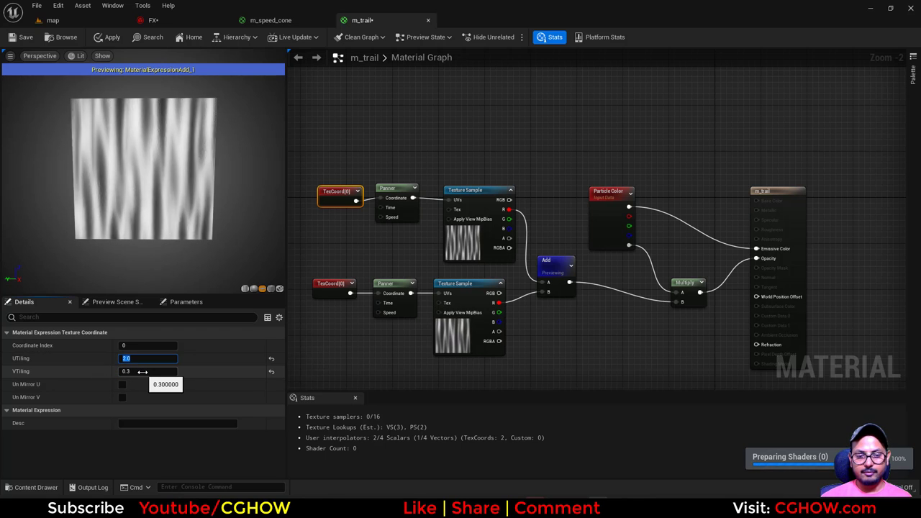
text(0.3)
key(Tab)
text(2)
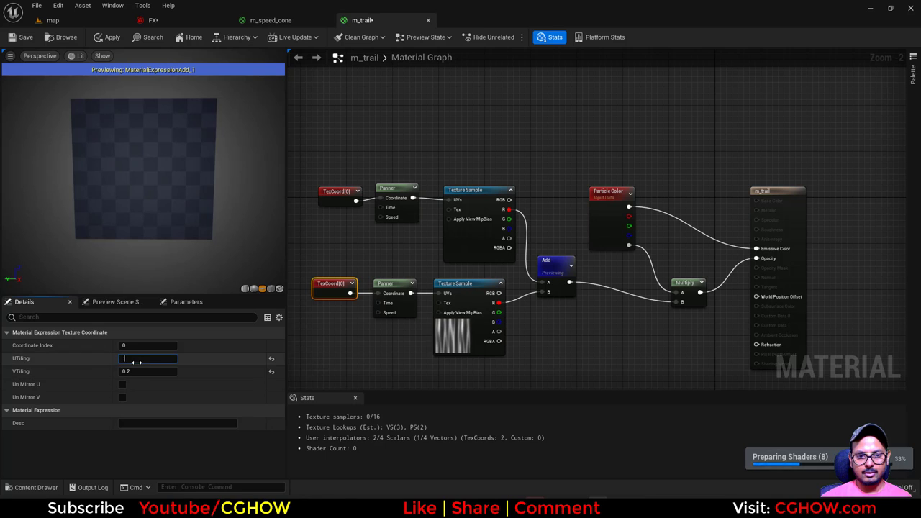
right_drag(562, 333, 557, 321)
right_drag(316, 121, 374, 121)
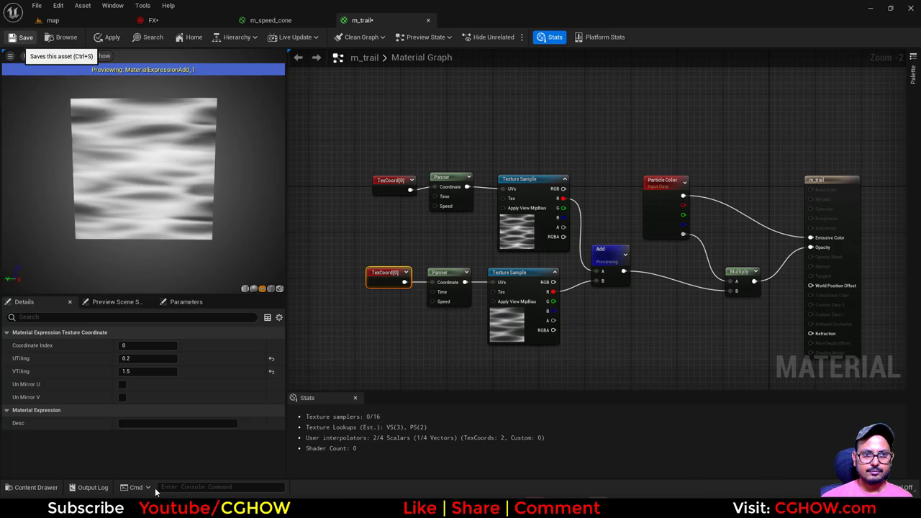
- Duplicate the glow emitter in the FX system, rename the copy trail and isolate it in the preview
click(63, 21)
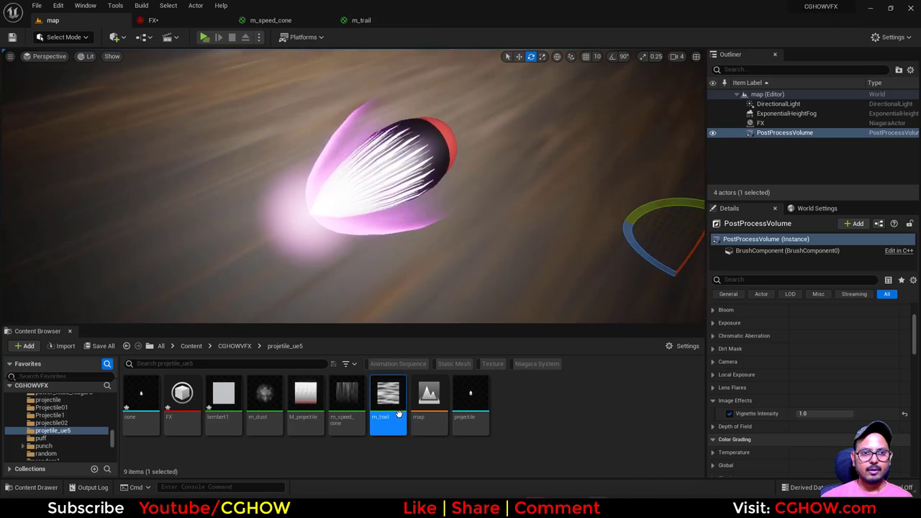
click(174, 24)
right_drag(260, 144, 170, 144)
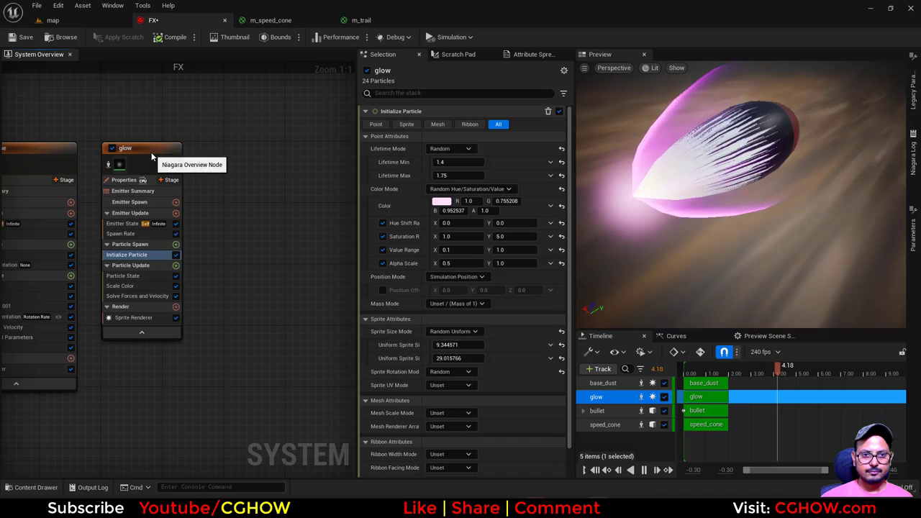
click(170, 147)
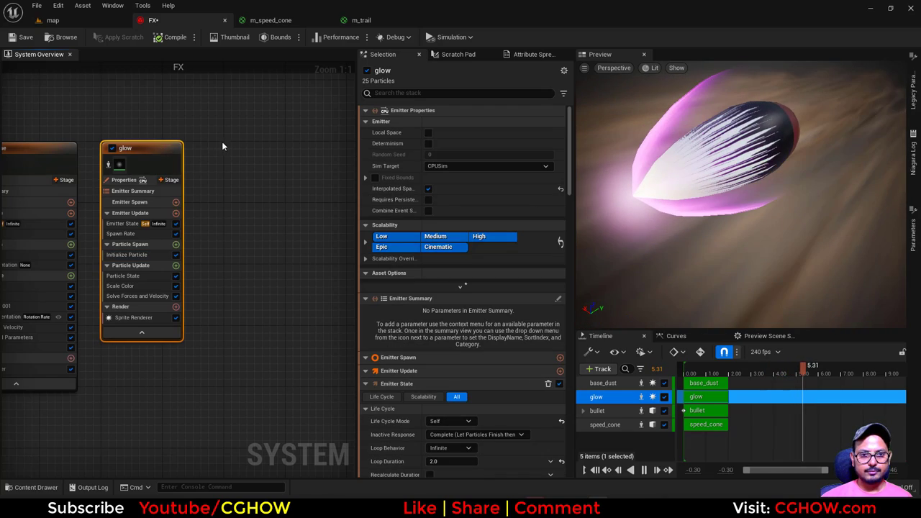
key(ctrl+d)
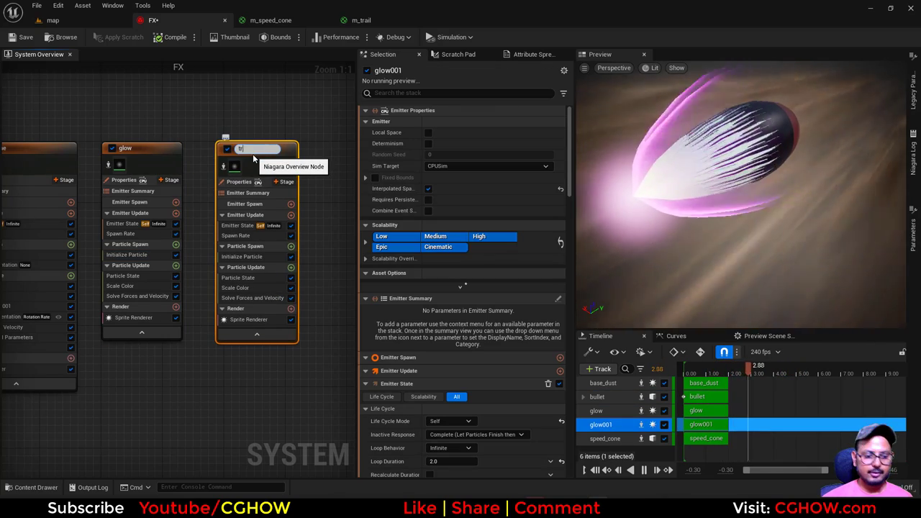
text(trail)
key(Return)
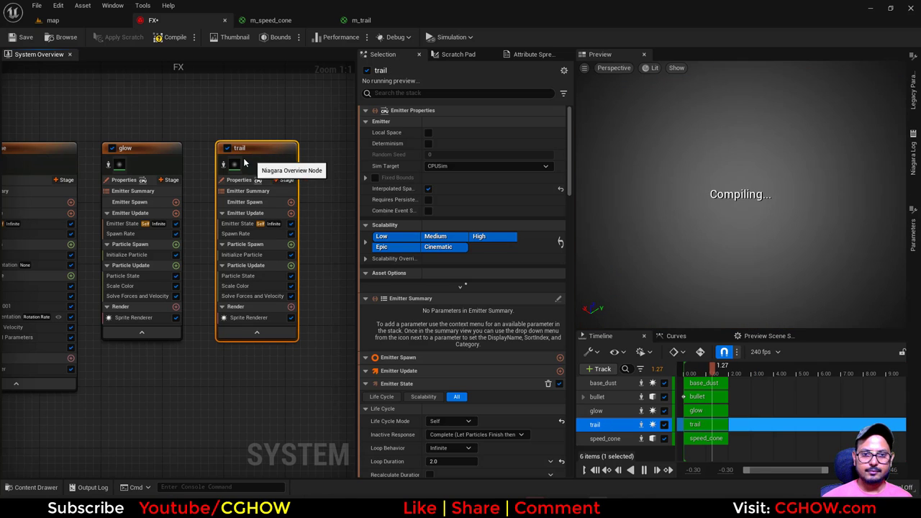
right_drag(244, 164, 194, 178)
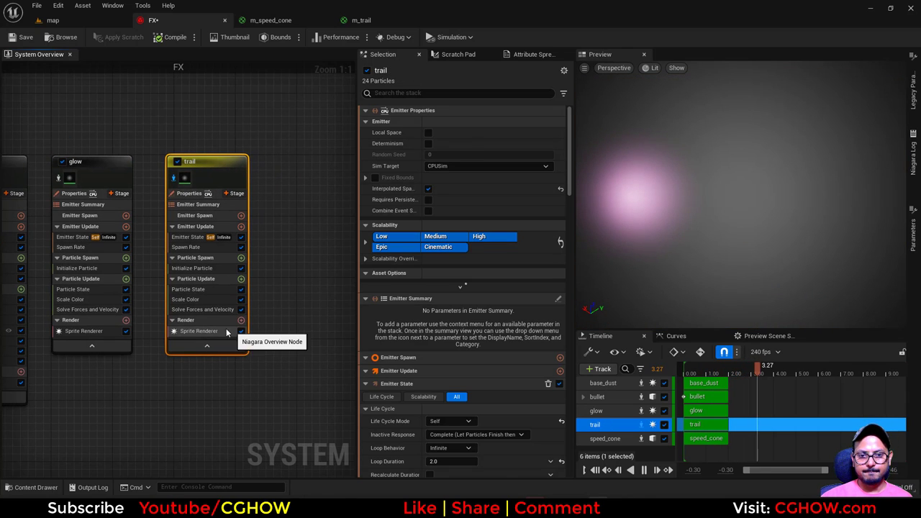
- Replace trail's Sprite Renderer with a Ribbon Renderer using m_trail, and add an Add Velocity module to Particle Spawn
click(227, 332)
key(Delete)
click(240, 315)
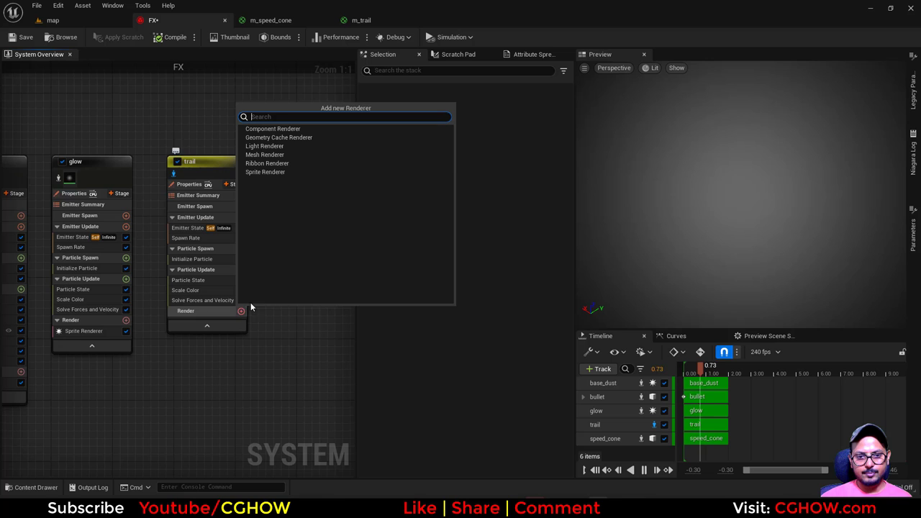
click(280, 164)
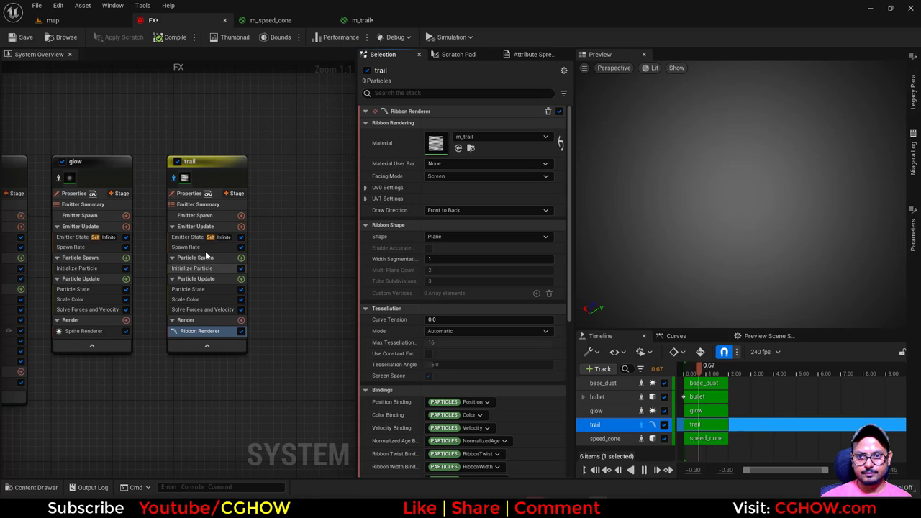
click(240, 258)
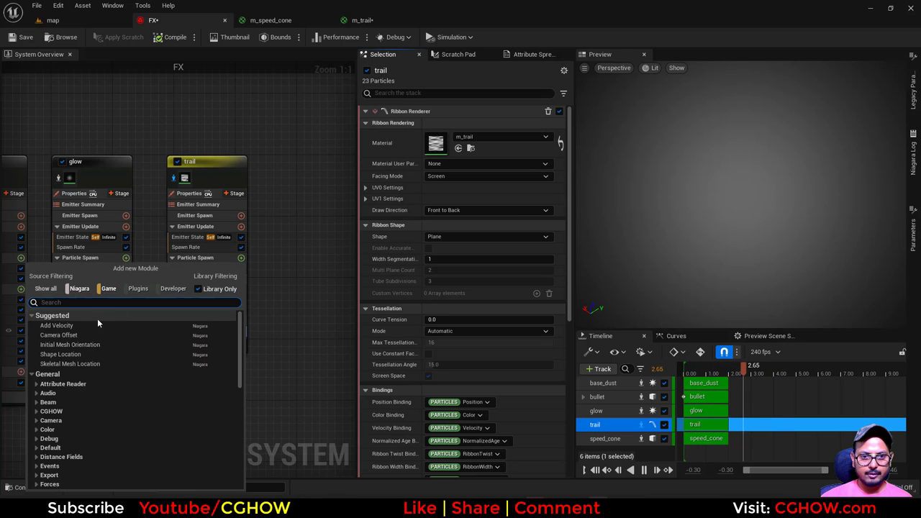
click(57, 325)
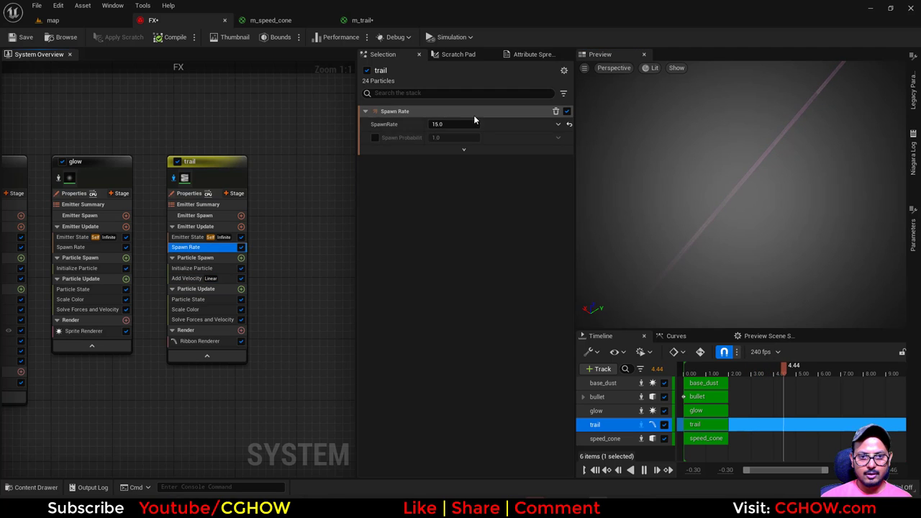
- Set trail's lifetime directly to 1.0 and its ribbon width directly to about 16.85, and show all emitters again
click(201, 268)
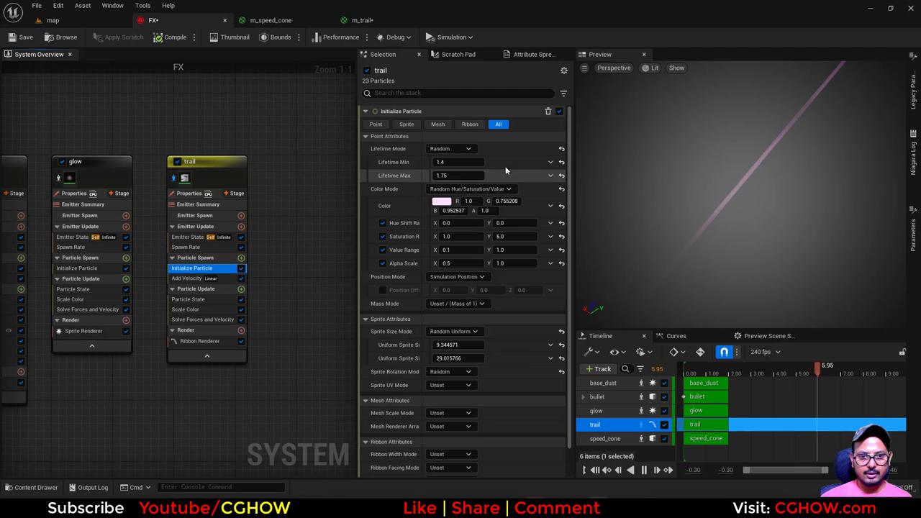
click(461, 164)
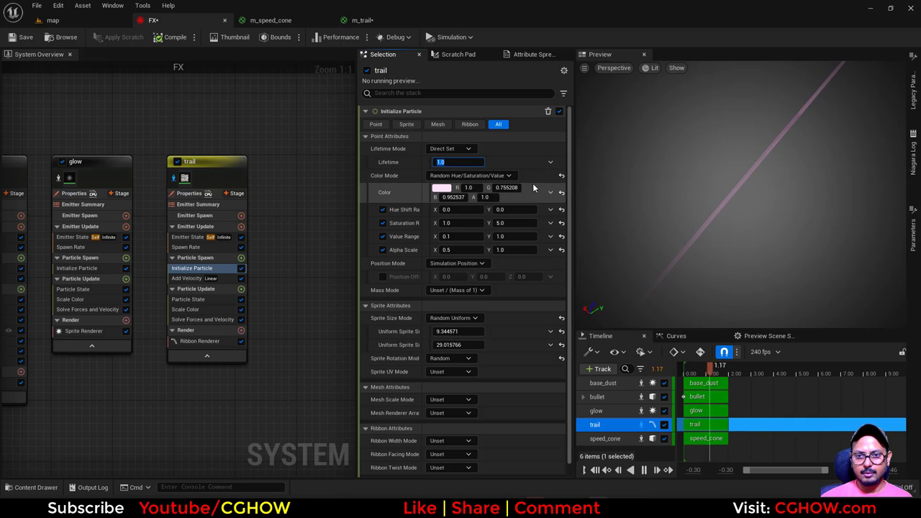
scroll(479, 396, down, 1)
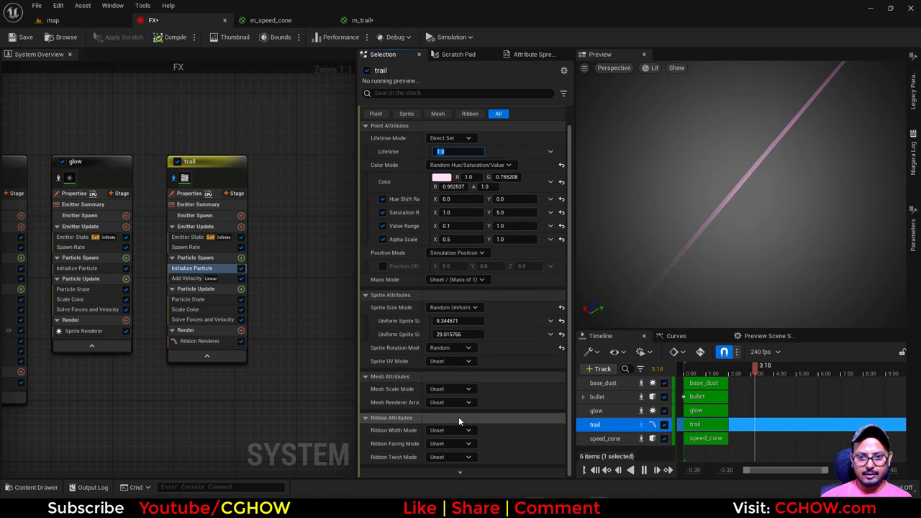
click(452, 430)
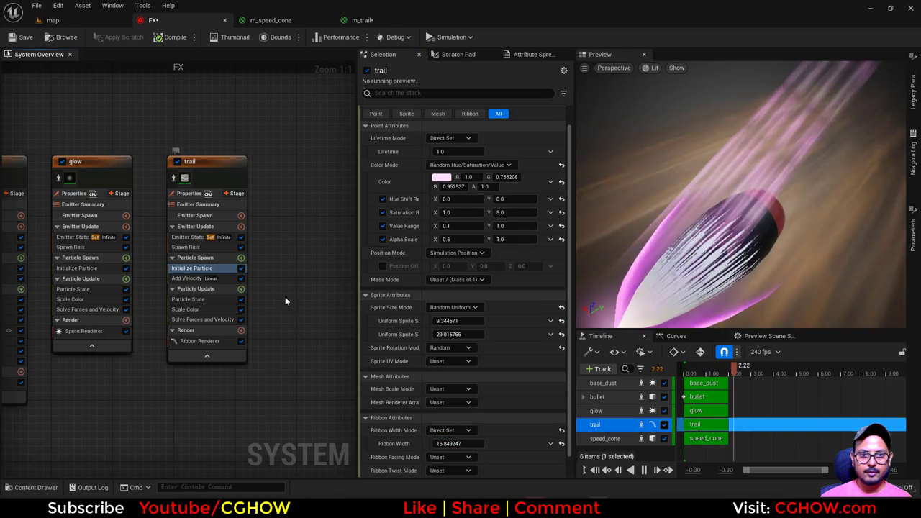
- Set the velocity in trail's Add Velocity module to X 0, Y 100, Z 0
mouse_move(184, 278)
mouse_down()
mouse_move(179, 284)
mouse_move(186, 280)
mouse_up()
click(529, 137)
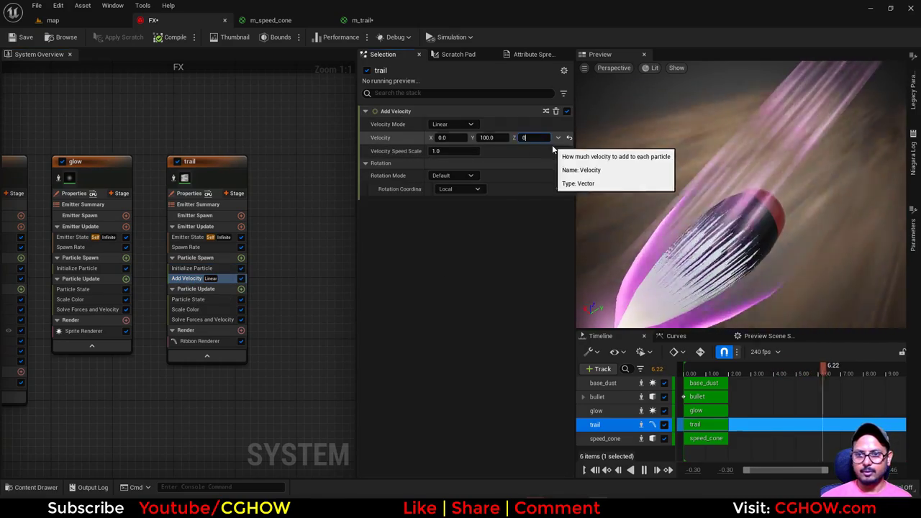
text(0)
key(Return)
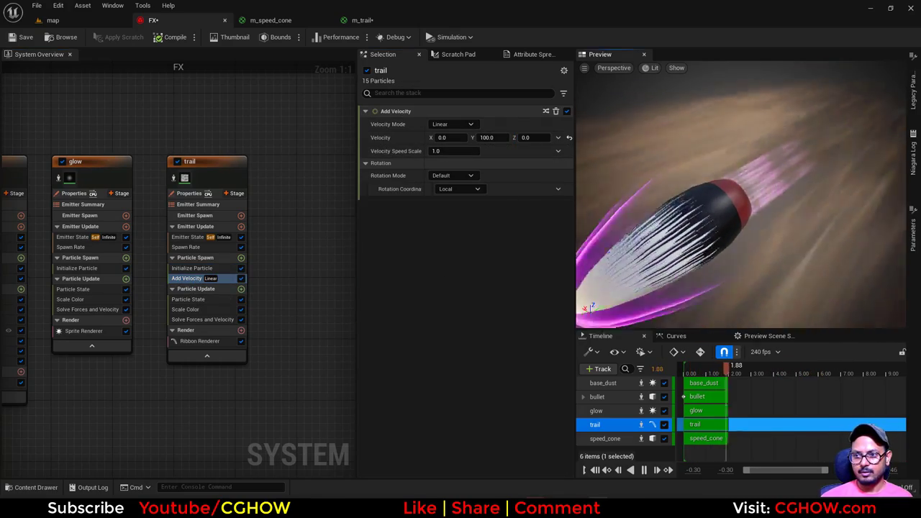
- Change the shape of trail's Ribbon Renderer to Tube with 15 tube subdivisions
click(182, 343)
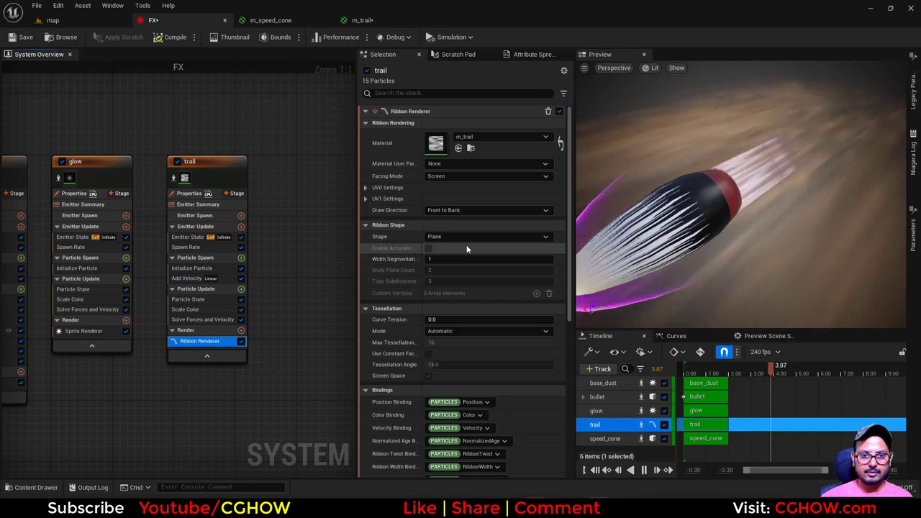
click(463, 237)
click(446, 268)
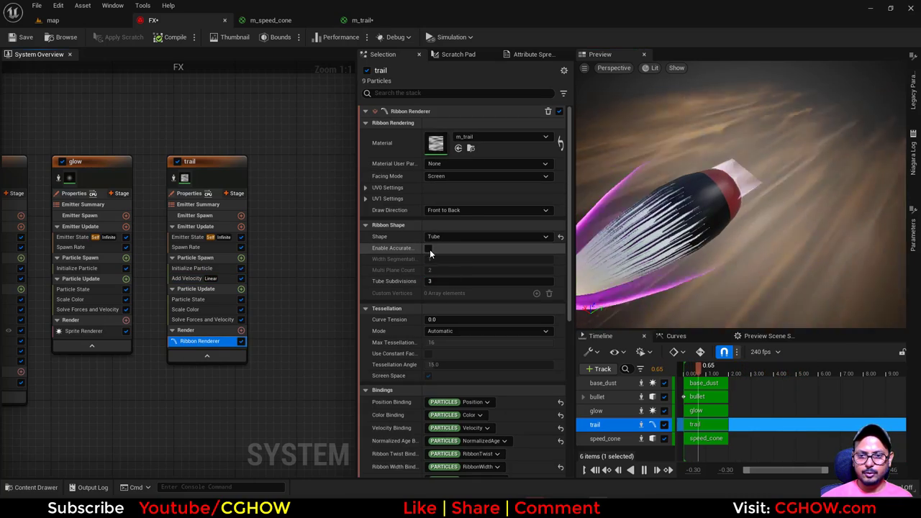
click(431, 280)
text(4)
key(Return)
text(15)
key(Return)
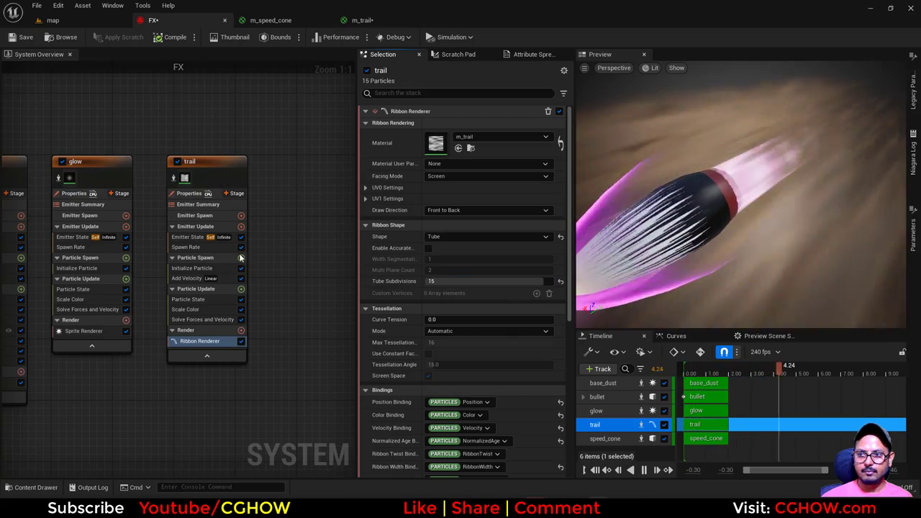
- Switch the color mode in trail's Initialize Particle module to Direct Set and open its color for editing
click(191, 267)
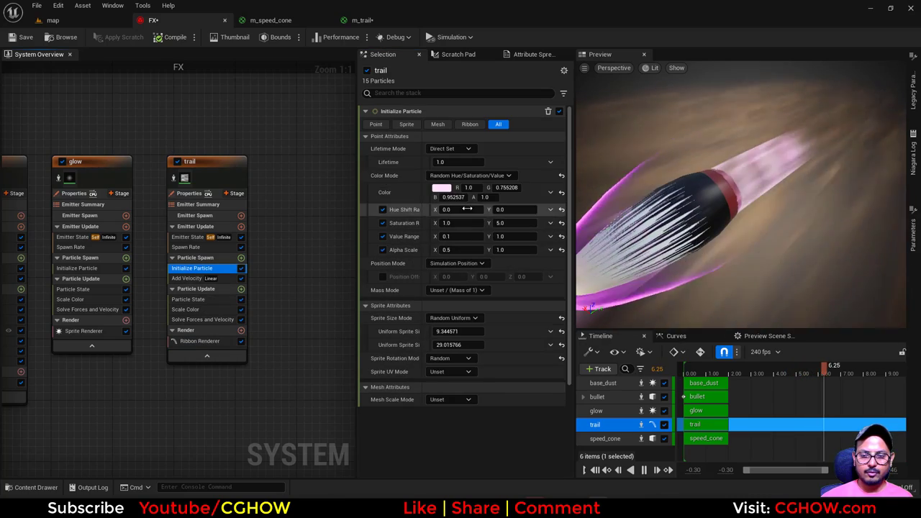
click(463, 222)
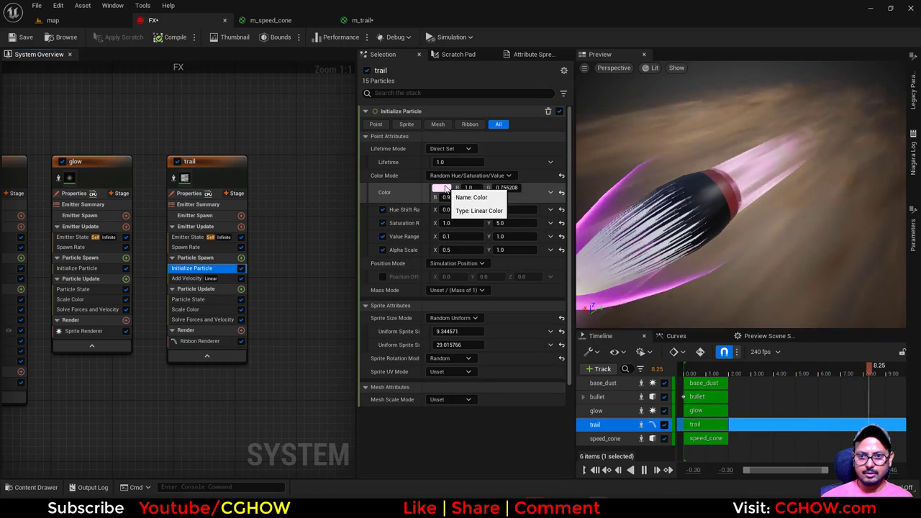
click(458, 177)
click(451, 200)
click(443, 188)
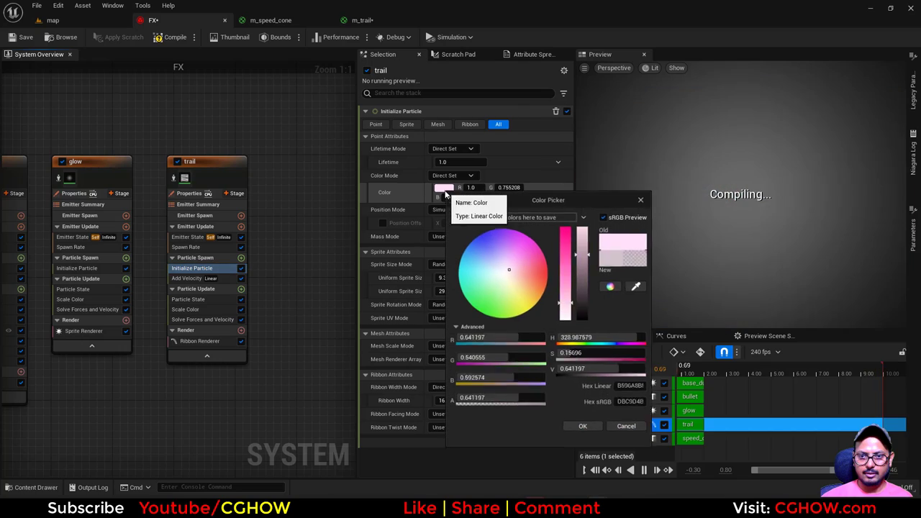
- Set the trail's initial particle color to magenta (R 0.740946, G 0.0, B 1.0) and raise its alpha to about 4.5
drag(526, 225, 515, 231)
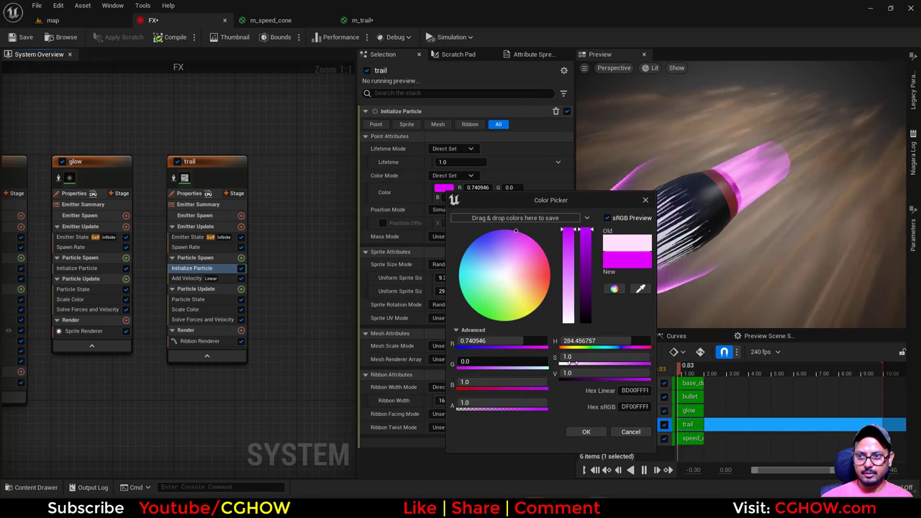
click(586, 432)
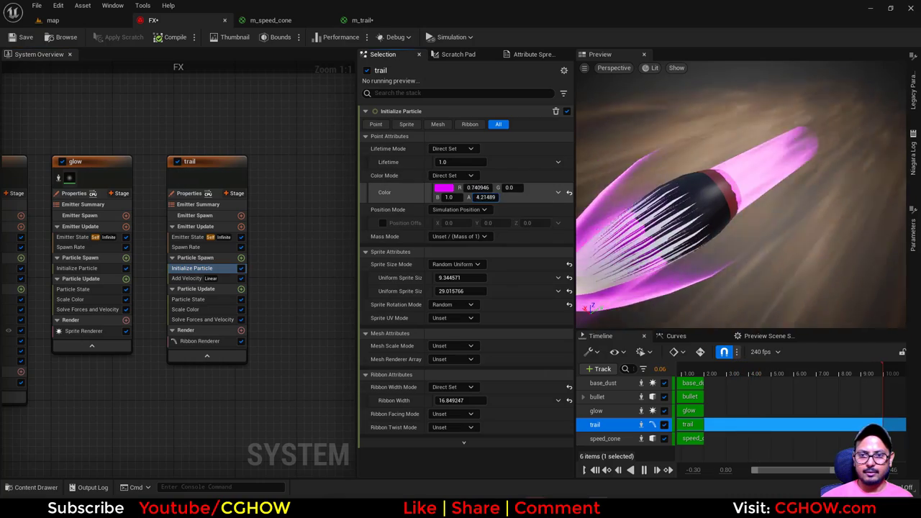
- In the m_trail material, insert a Power node between the Add output and the Multiply node's B input
click(363, 20)
right_drag(632, 286, 592, 279)
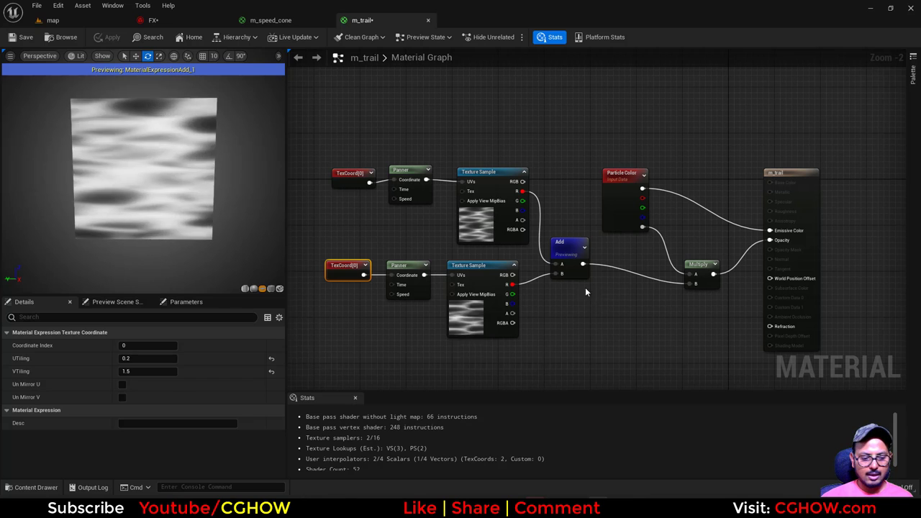
key(e)
click(596, 295)
drag(584, 264, 587, 269)
drag(605, 310, 688, 284)
- Add a Dynamic Parameter node and connect its first output to the Power node's Exp input
right_drag(539, 356, 555, 310)
right_click(555, 311)
text(dyn)
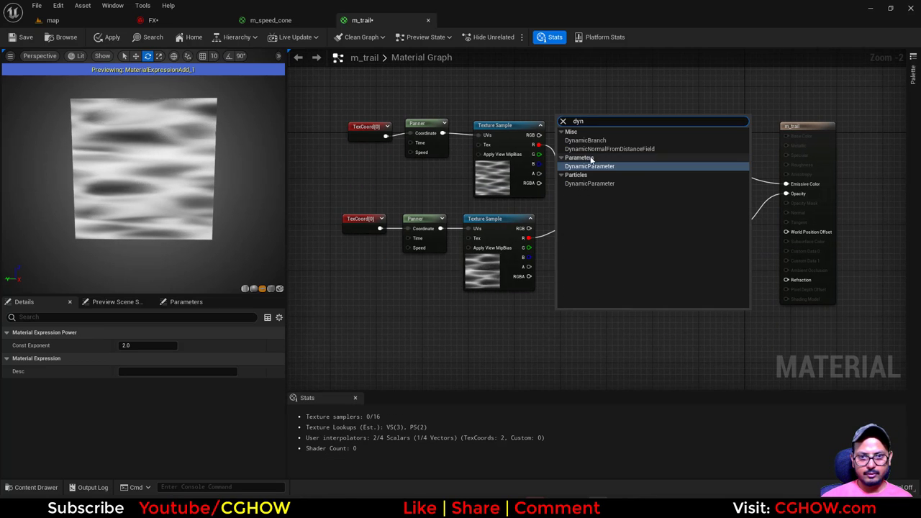
click(602, 168)
drag(608, 331, 623, 290)
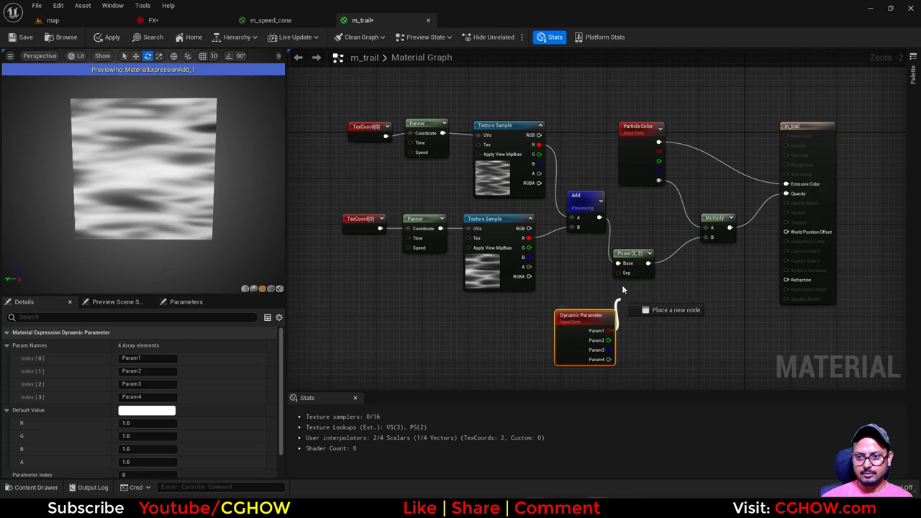
- Name the Dynamic Parameter's first parameter dissolve and save the m_trail material
click(148, 358)
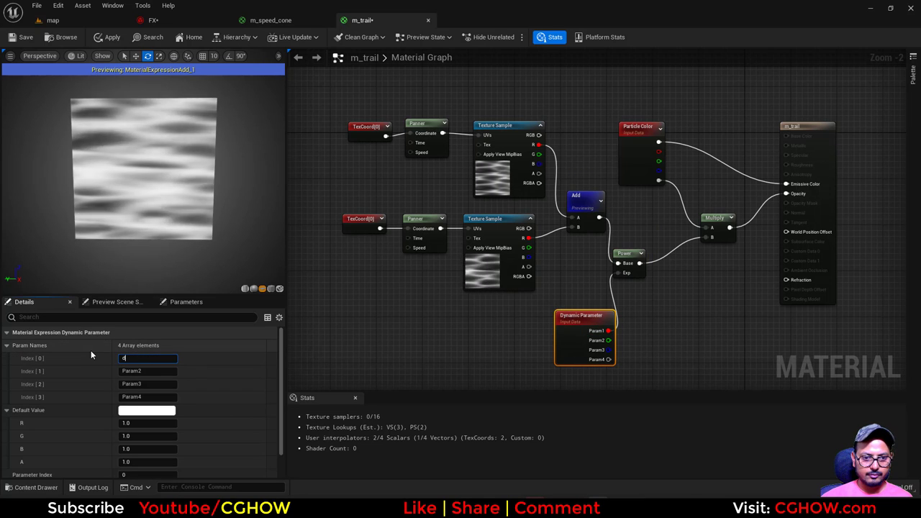
text(dissol)
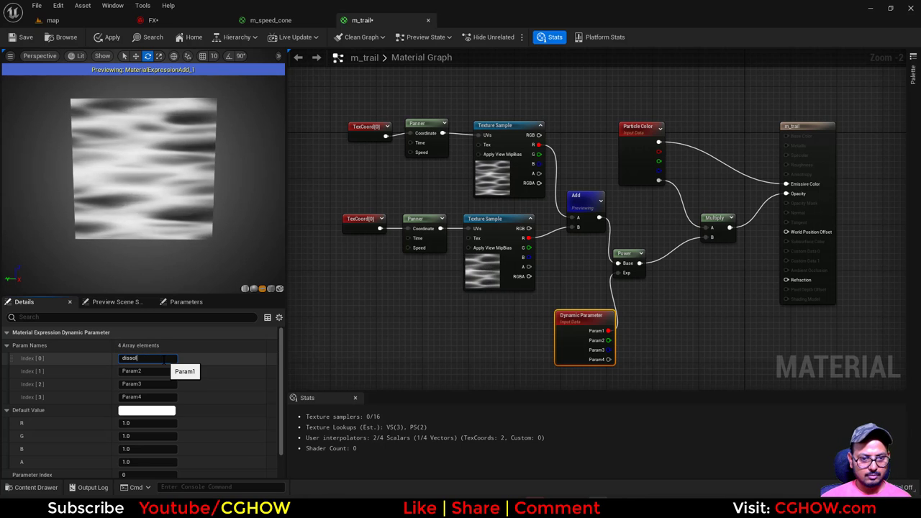
text(ve)
key(Return)
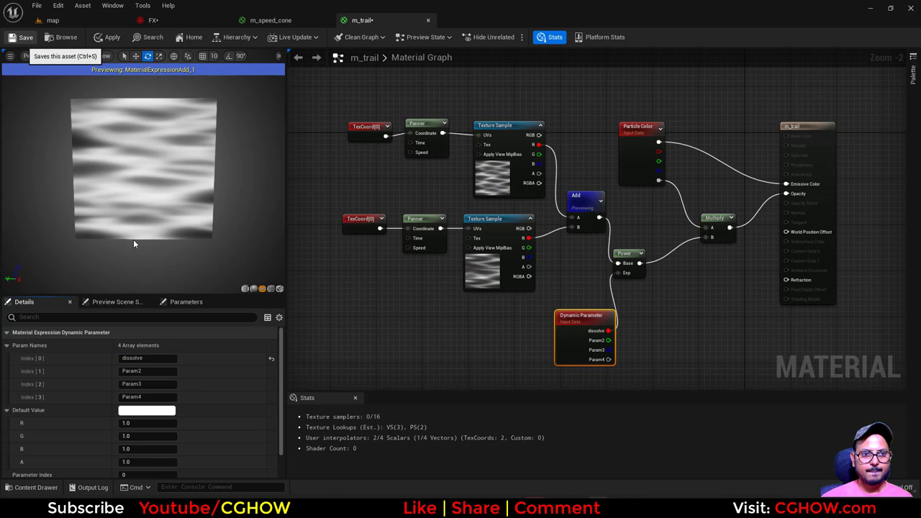
- Add a Dynamic Material Parameters module to the trail emitter's Particle Update in FX and set dissolve to about 2.46
click(191, 26)
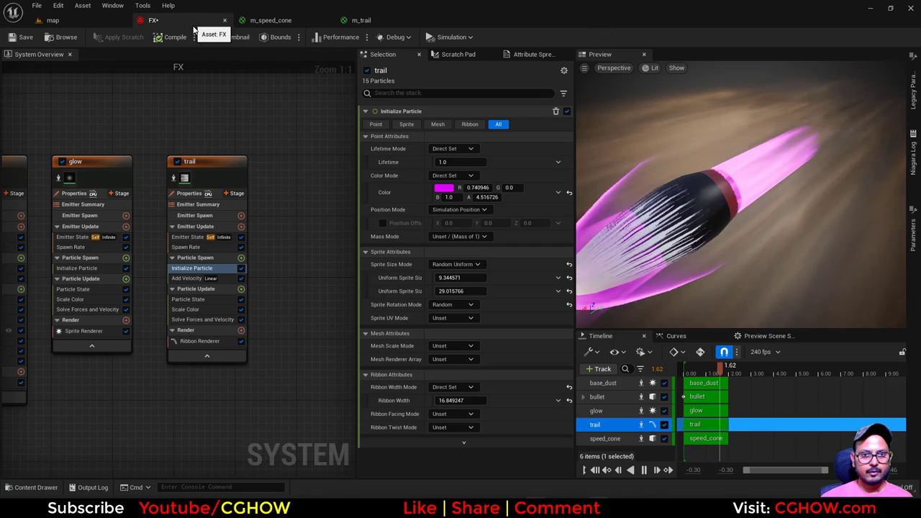
click(241, 289)
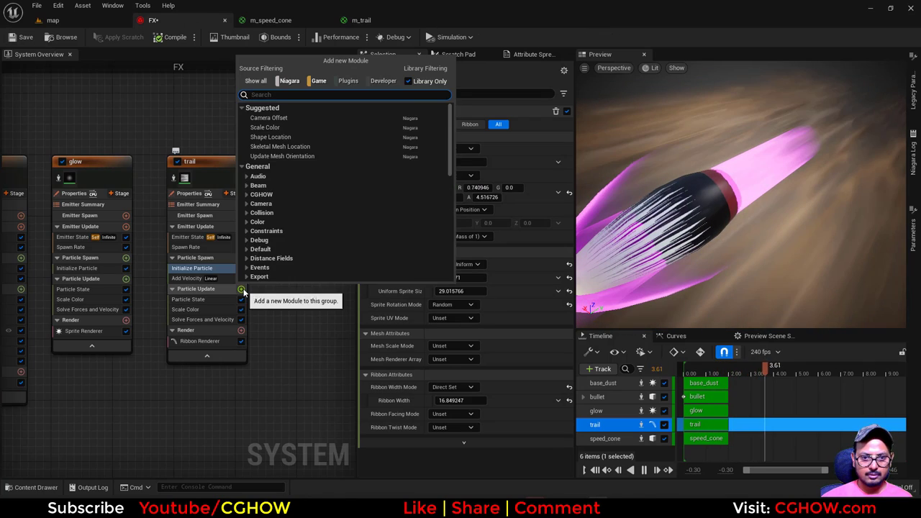
click(285, 116)
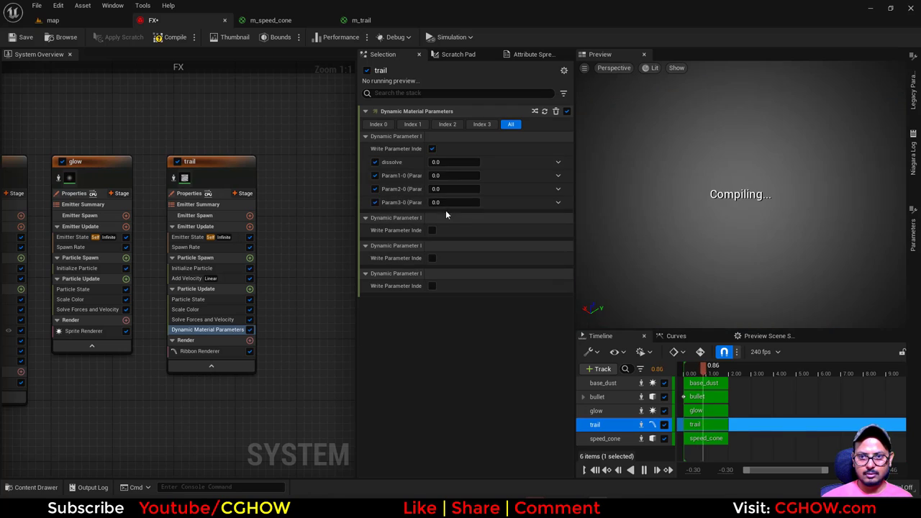
drag(447, 163, 533, 163)
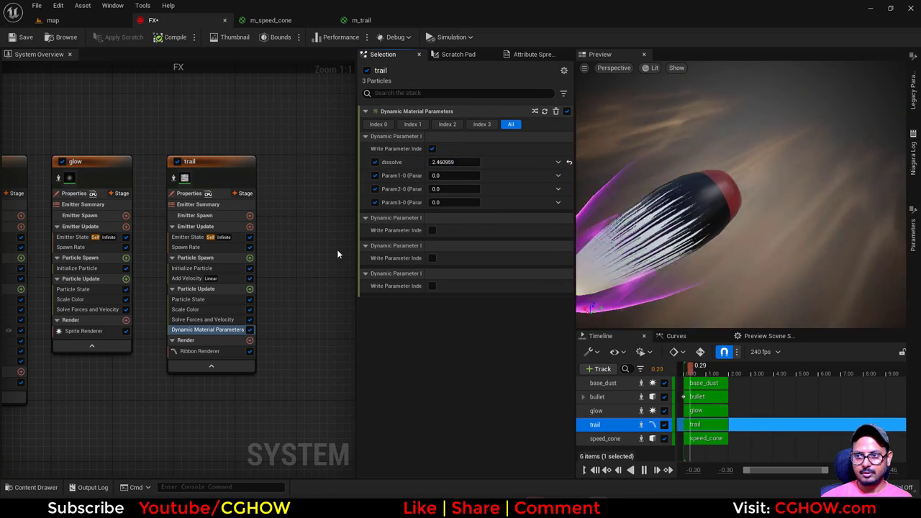
click(203, 310)
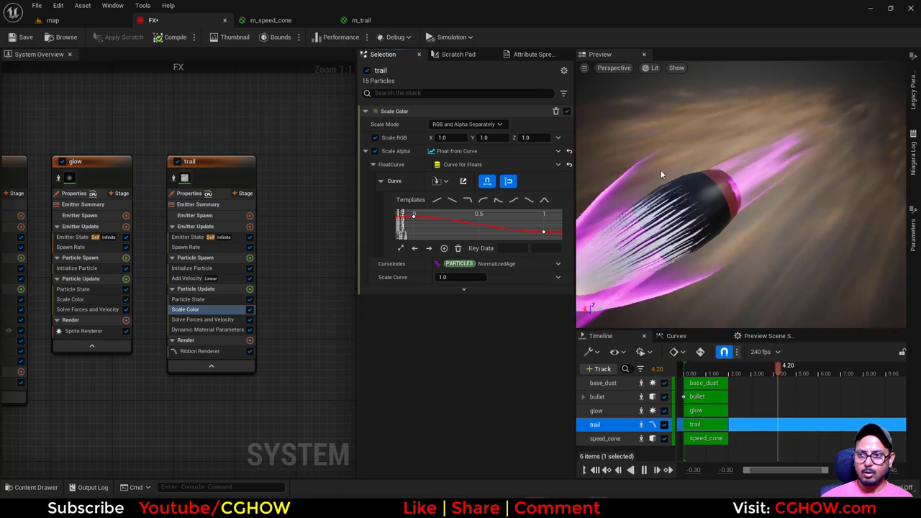
- In m_trail, set Speed X to -0.3 on the upper Panner and -0.6 on the lower Panner, and save the material
click(377, 21)
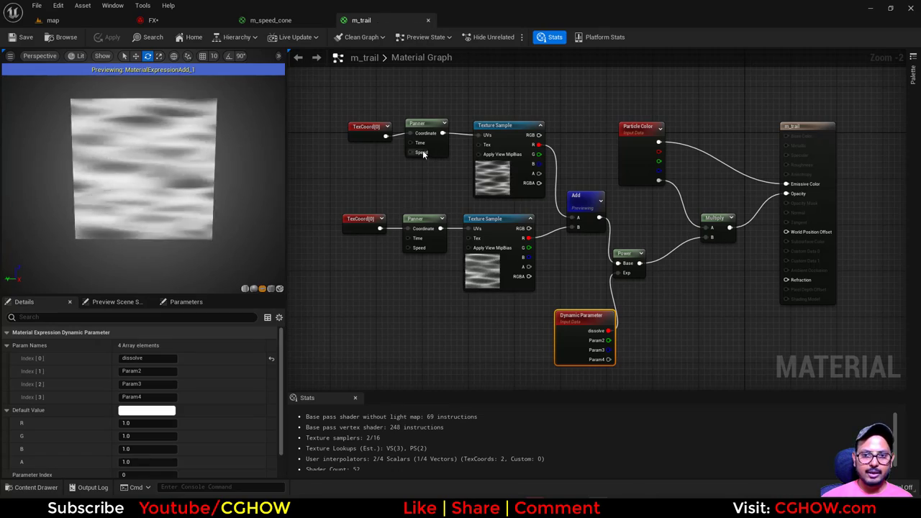
click(148, 345)
text(-3)
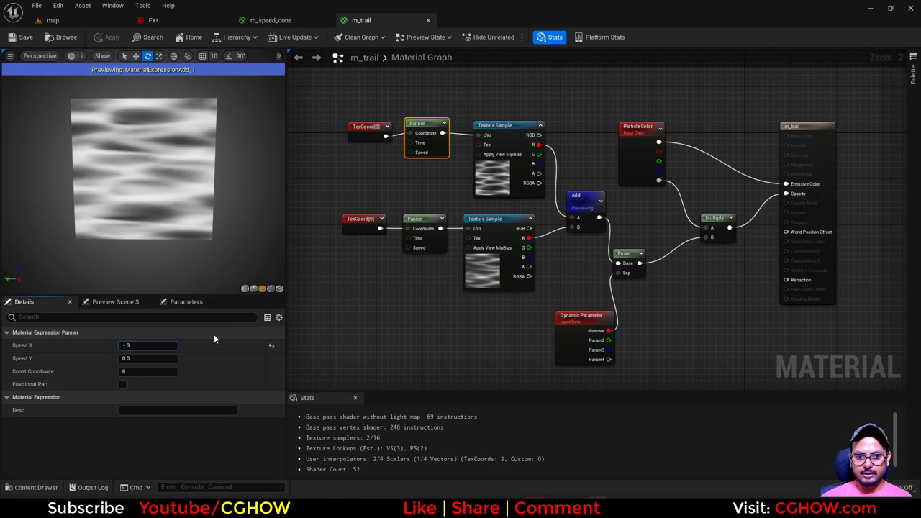
key(Return)
click(440, 244)
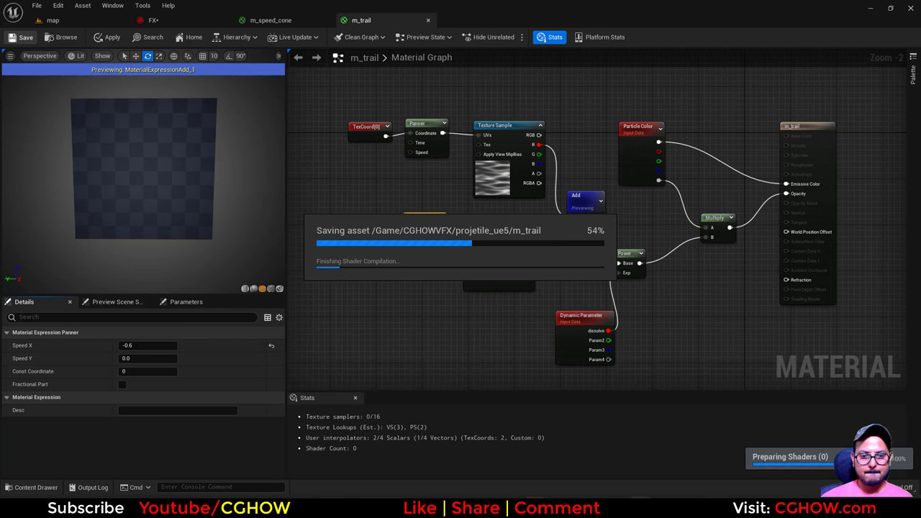
- Add a Curl Noise Force module to the trail emitter's Particle Update in FX and set its Noise Strength to 100
click(166, 20)
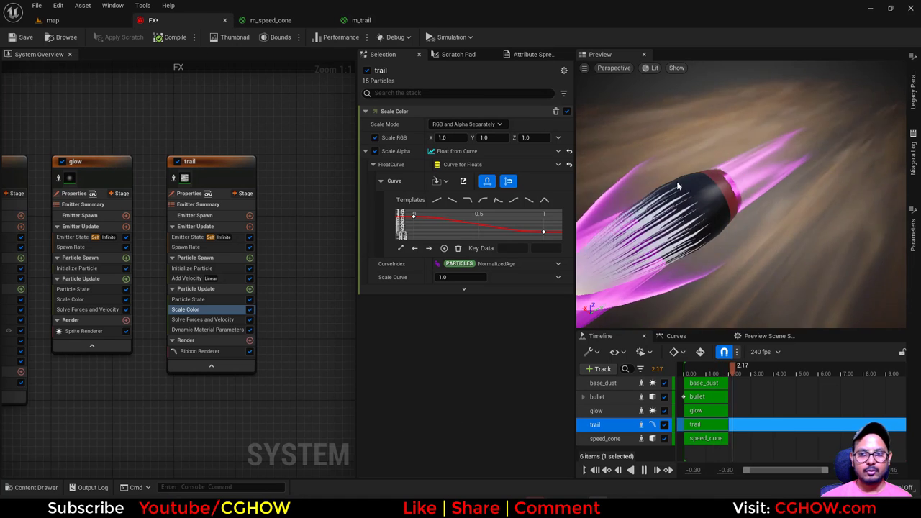
click(249, 288)
text(c)
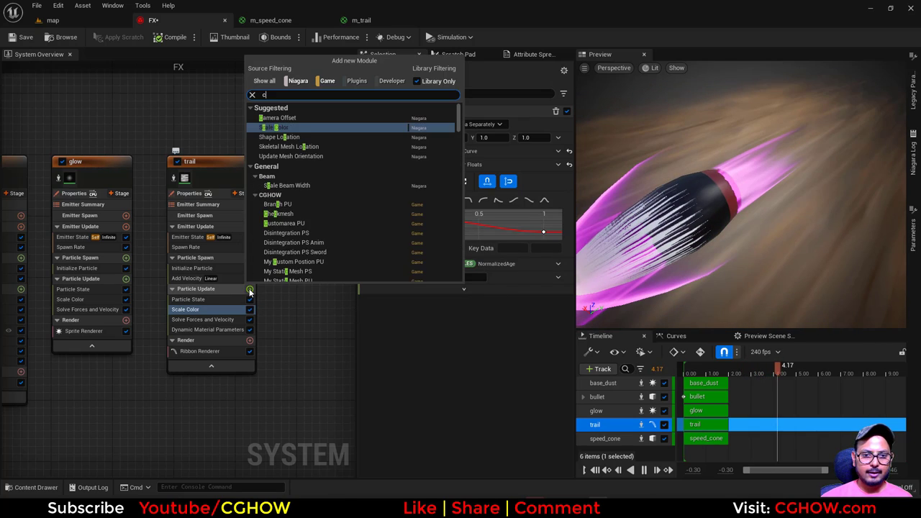
text(ur)
key(Return)
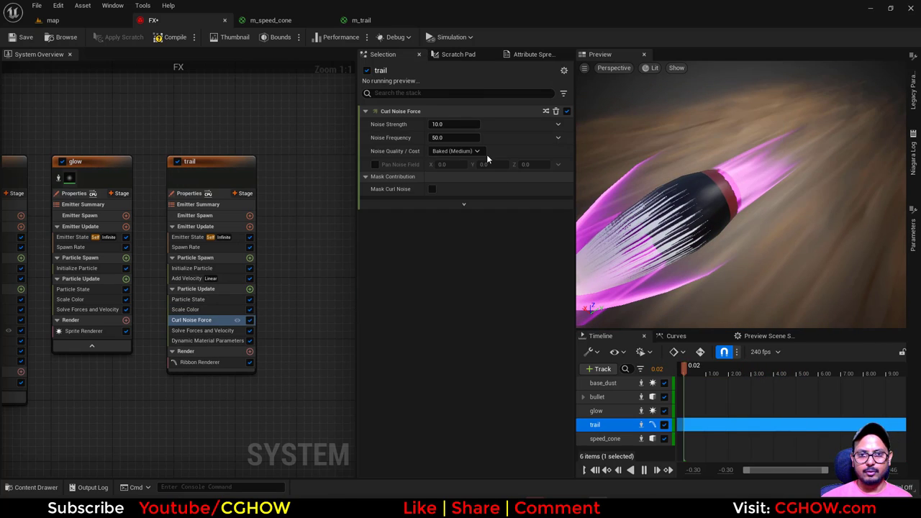
text(100)
key(Return)
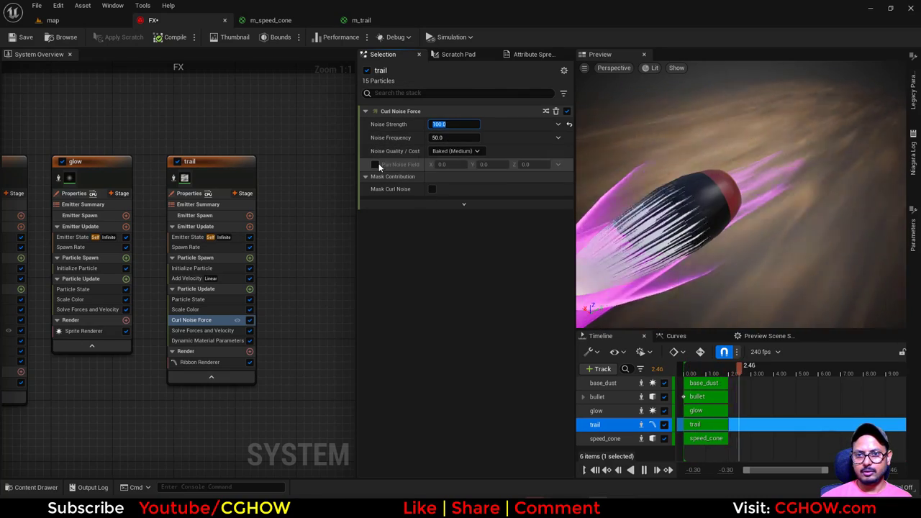
- Enable Pan Noise Field on the Curl Noise Force and set it to X 0.2, Y 0.5, Z 1.0
click(531, 165)
text(1)
click(493, 165)
text(.)
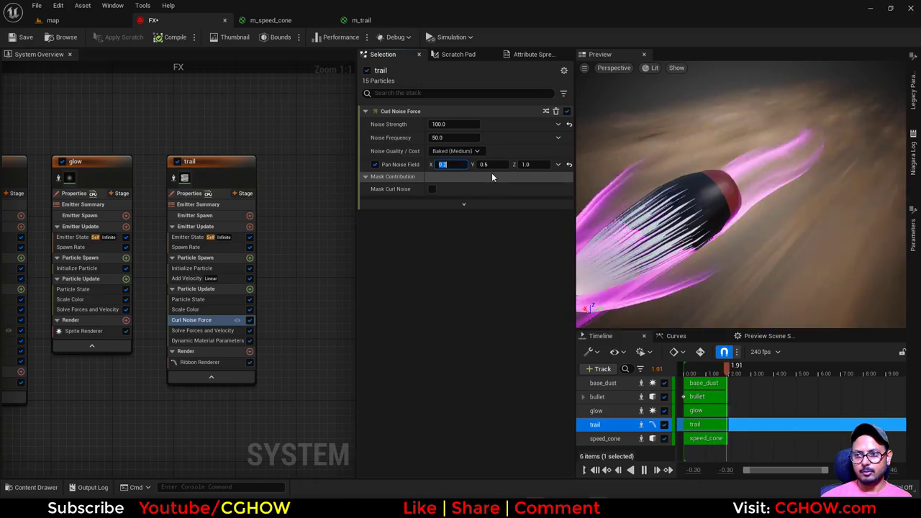
- Set the Curl Noise Force's Noise Frequency to 100 and its Noise Strength to 20
click(454, 138)
text(100)
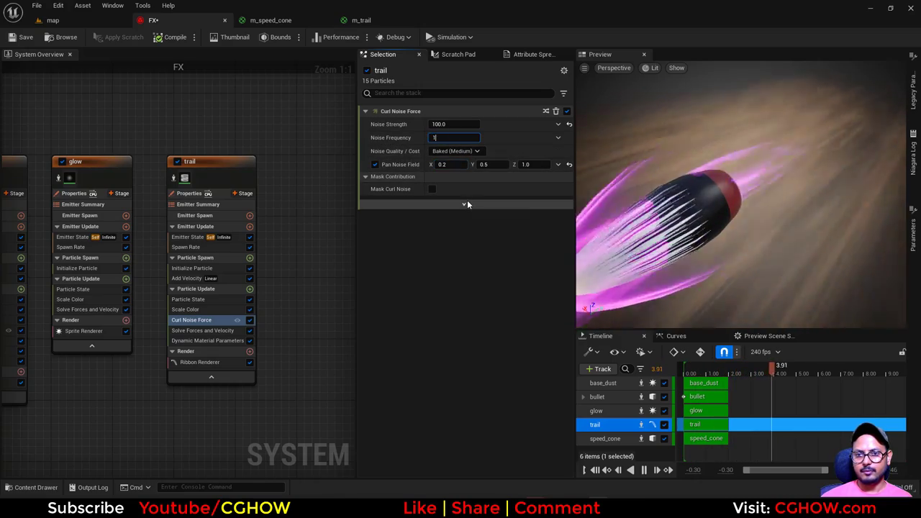
key(Return)
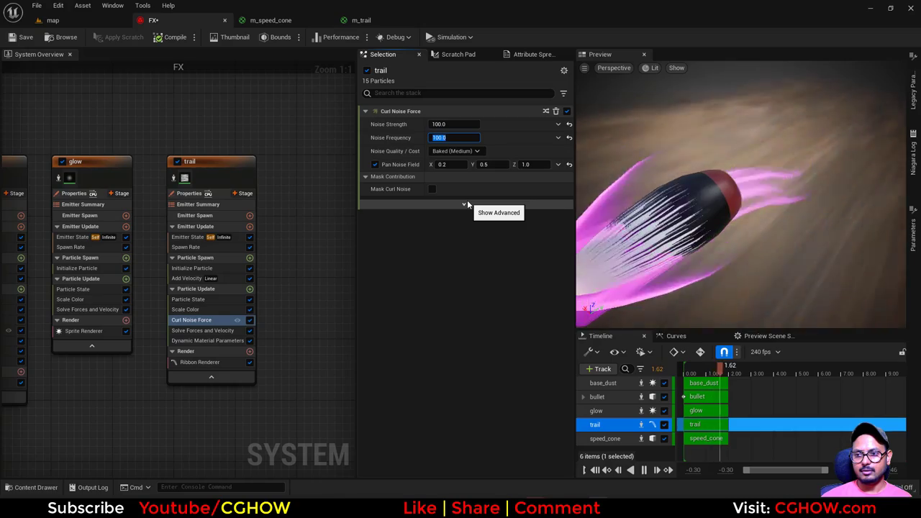
click(453, 124)
text(20)
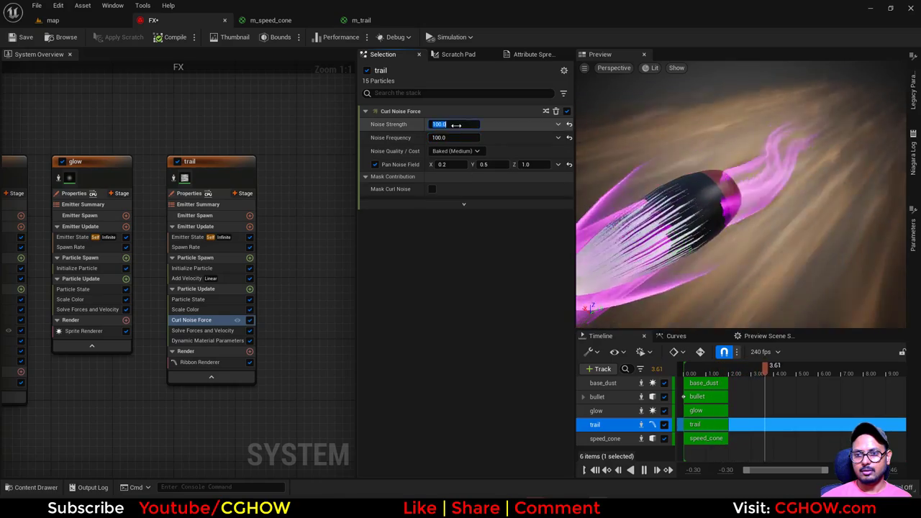
key(Return)
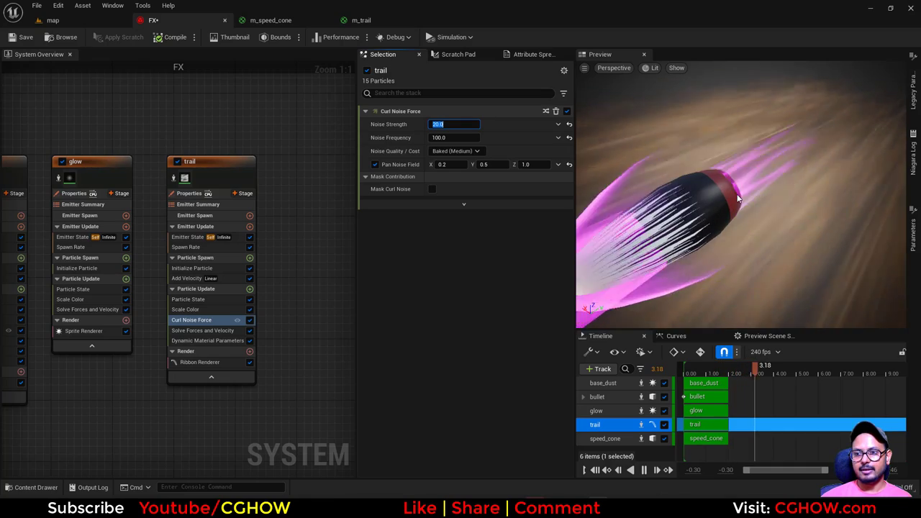
- Add a Depth Fade node to the m_trail material graph beside the Dynamic Parameter node
click(362, 20)
right_drag(613, 318, 499, 298)
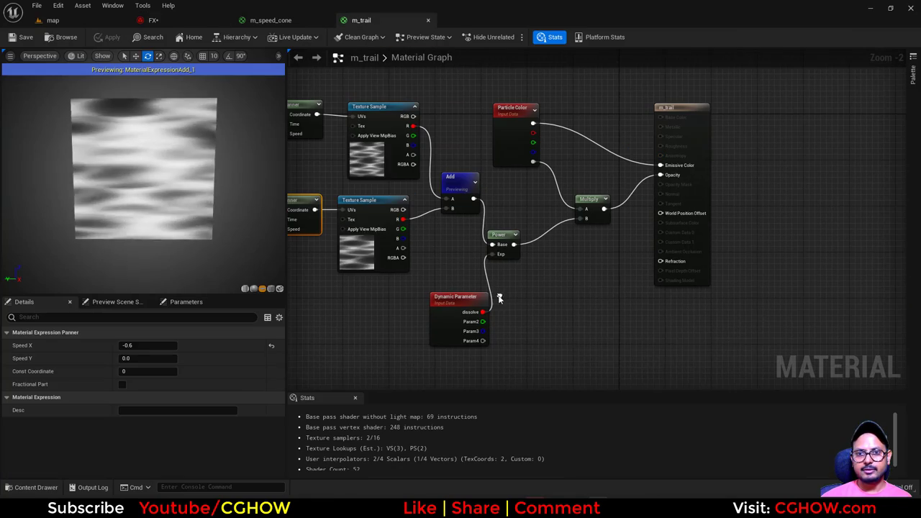
right_click(572, 297)
text(dep)
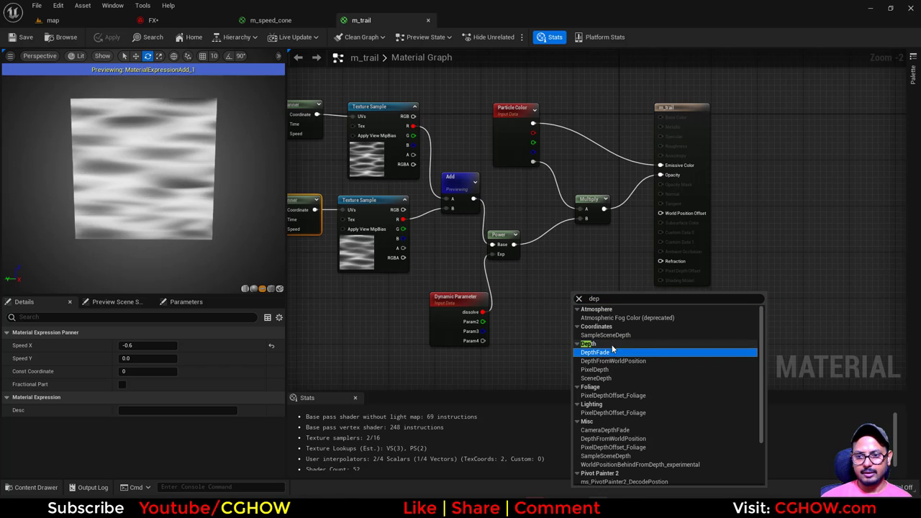
click(601, 354)
drag(609, 317, 559, 346)
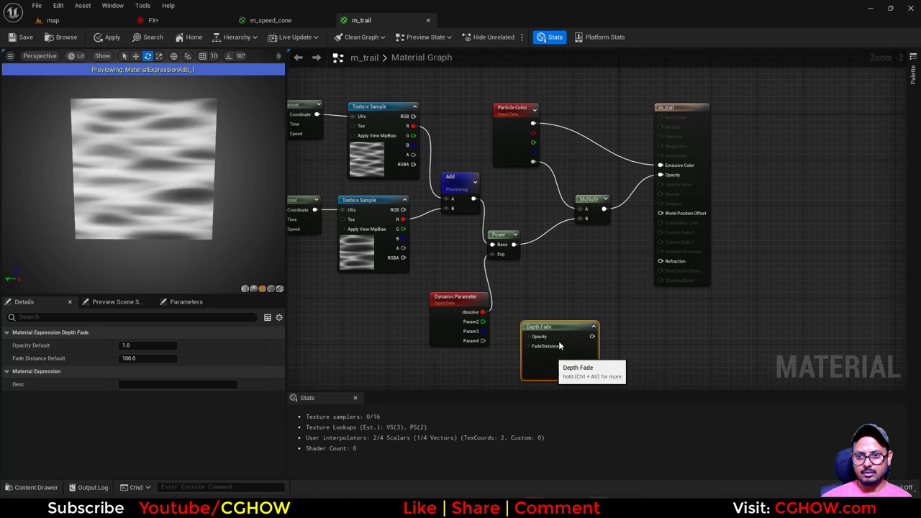
- Multiply the existing opacity result by Depth Fade into m_trail's Opacity input, and view the saved effect in the map level
key(m)
click(576, 252)
drag(583, 306, 661, 175)
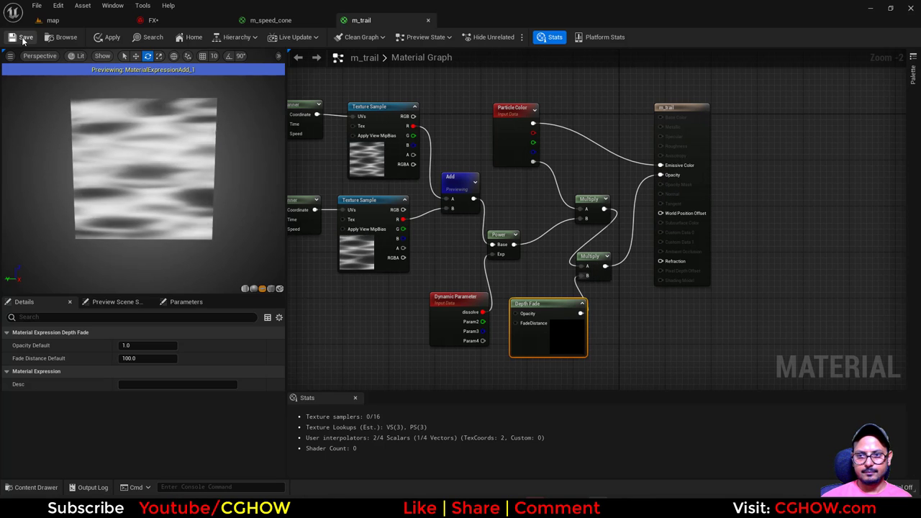
click(154, 20)
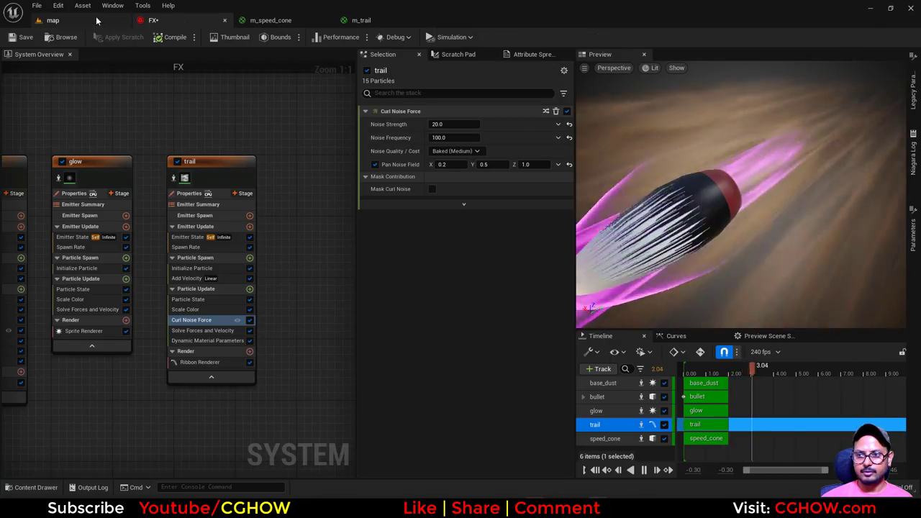
click(96, 20)
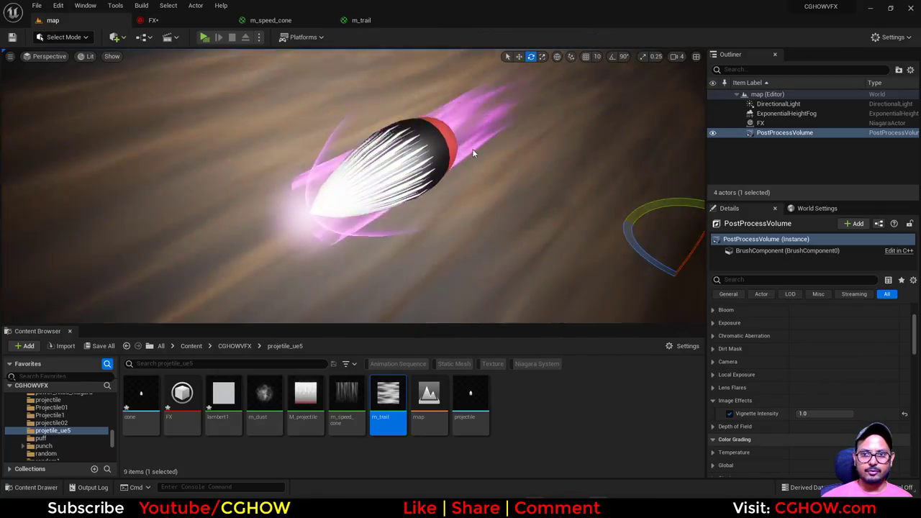
- In m_trail, set Speed X to -0.6 on the upper Panner and -1.2 on the lower Panner
click(363, 20)
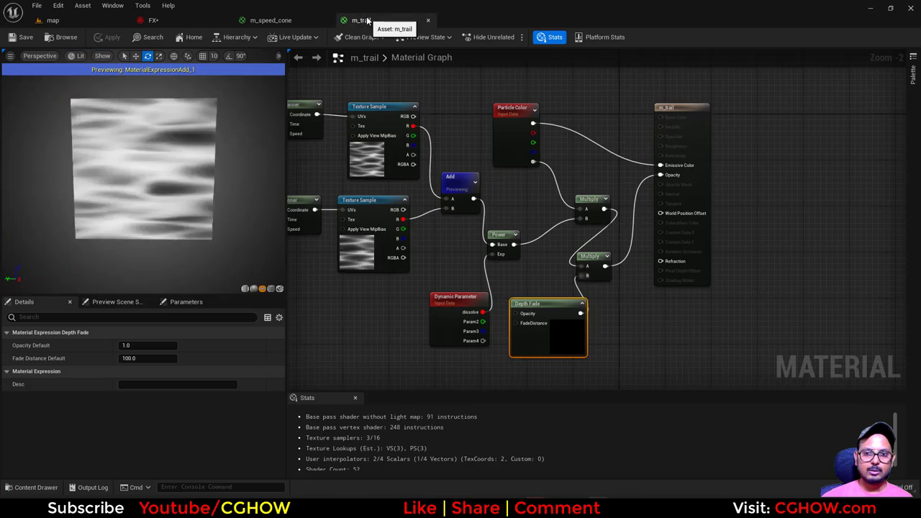
right_drag(363, 151, 503, 186)
click(439, 148)
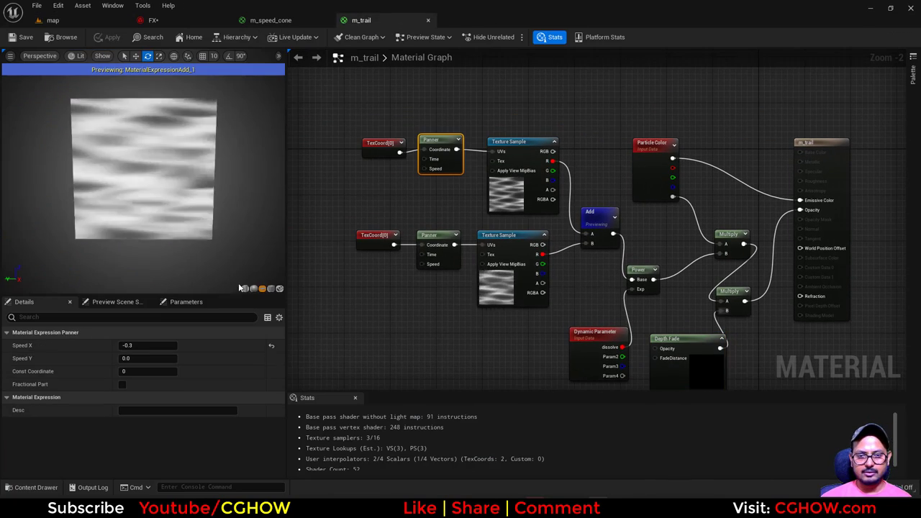
click(158, 347)
text(-0.6)
key(Return)
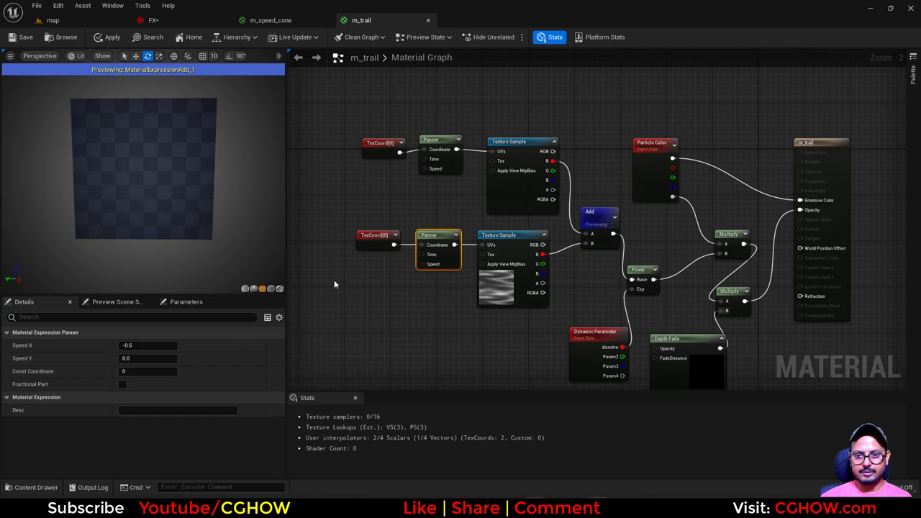
text(-1.2)
key(Return)
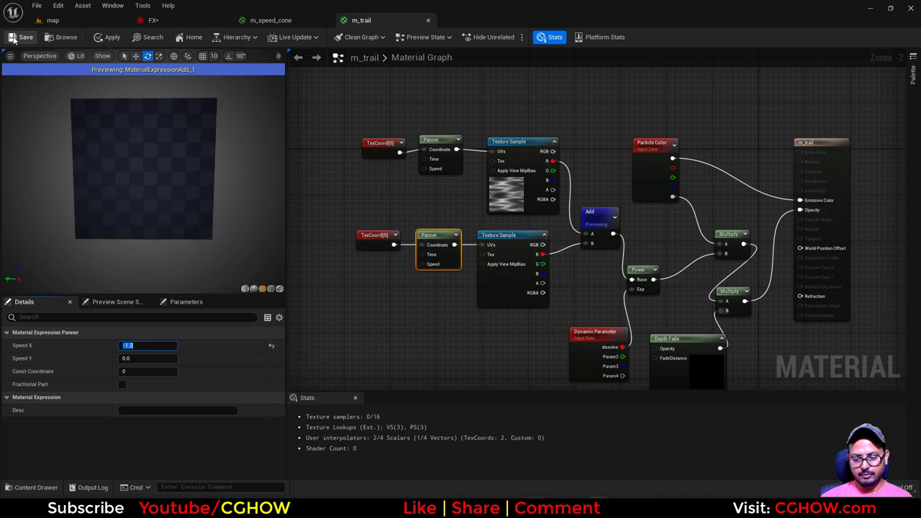
- Save m_trail with the new panner speeds and view the updated trail in the map level
click(23, 37)
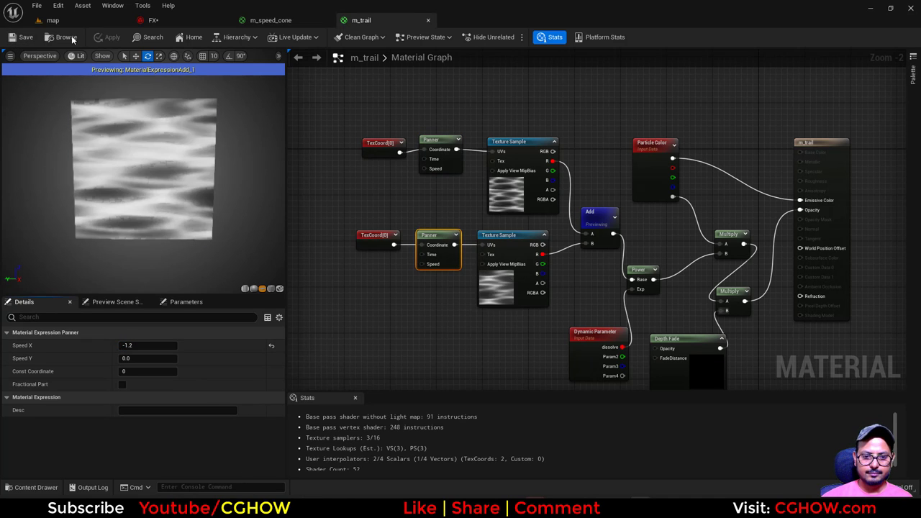
click(68, 22)
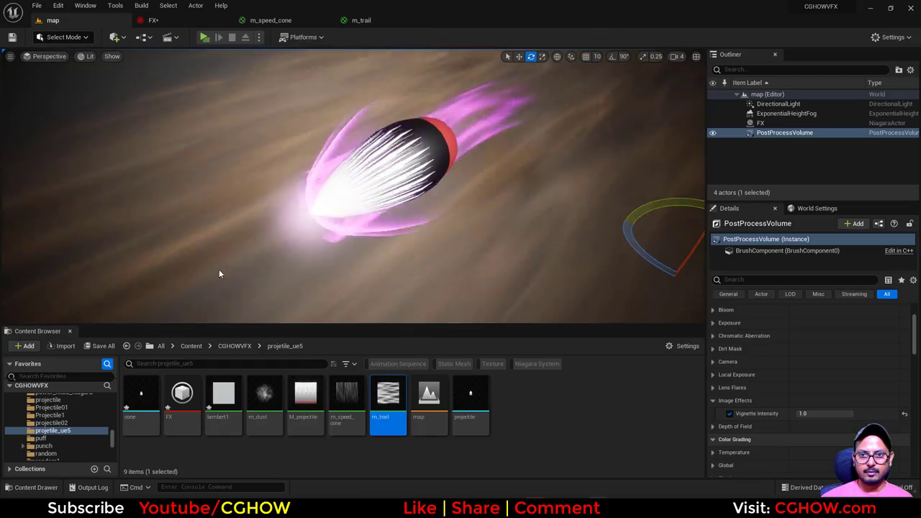
click(369, 22)
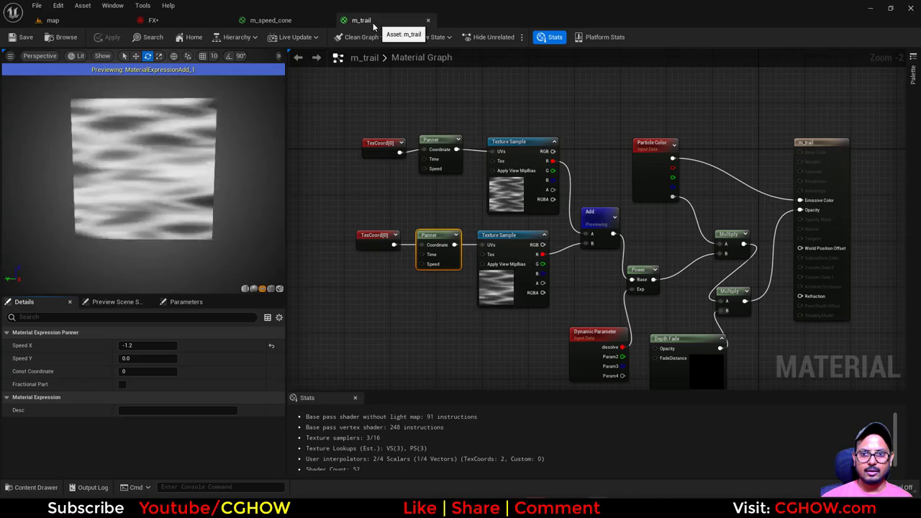
click(53, 20)
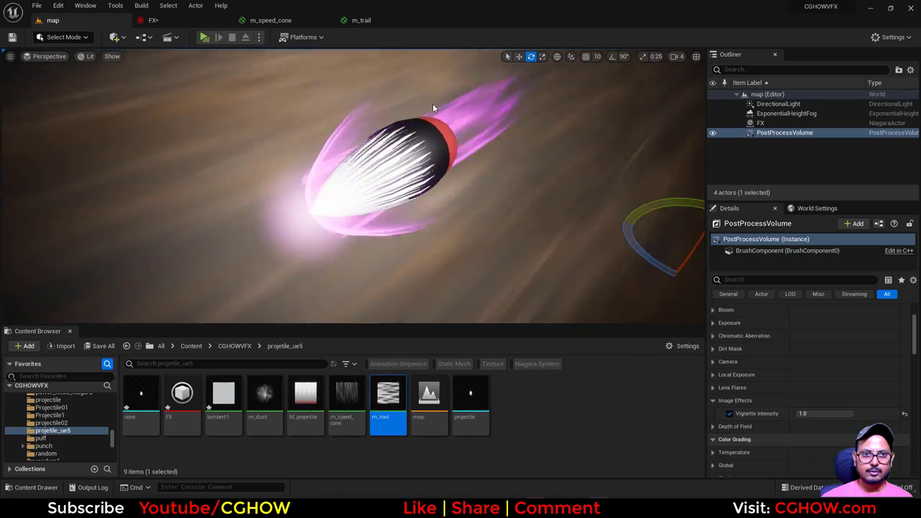
click(361, 21)
- Enable Fixed Tick Delta at 0.01667 s in the FX system properties and view the effect in the map level
click(154, 20)
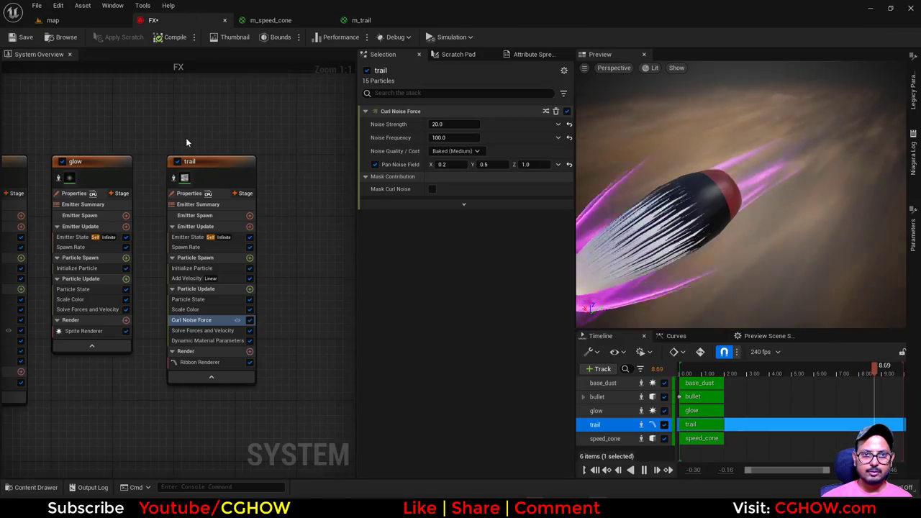
scroll(128, 116, up, 2)
right_drag(128, 117, 340, 110)
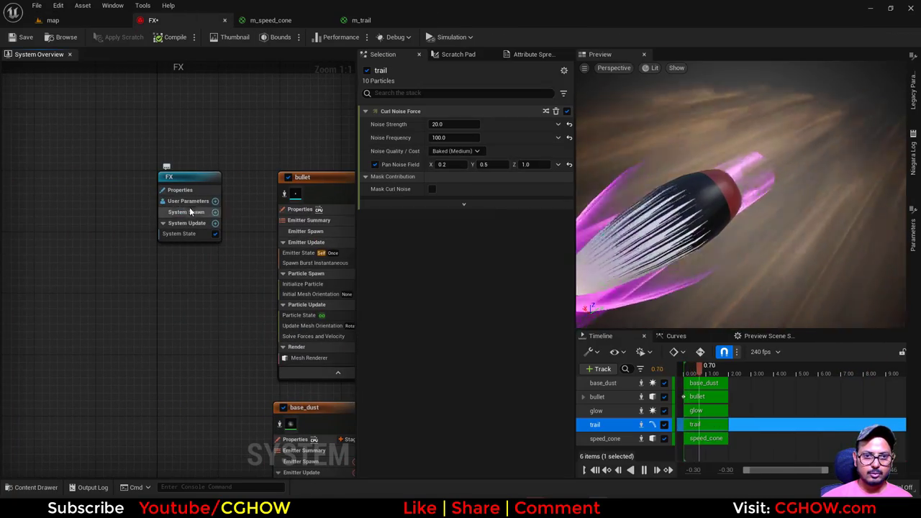
click(179, 193)
click(179, 191)
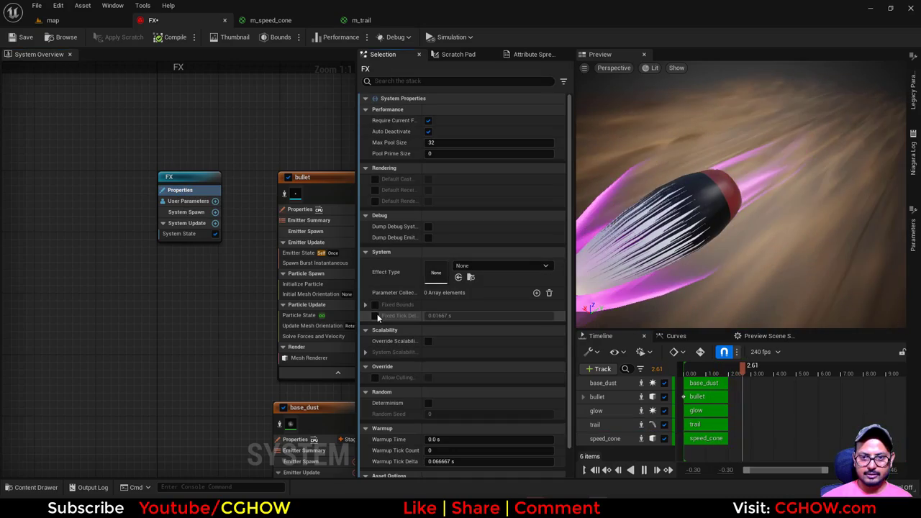
click(66, 22)
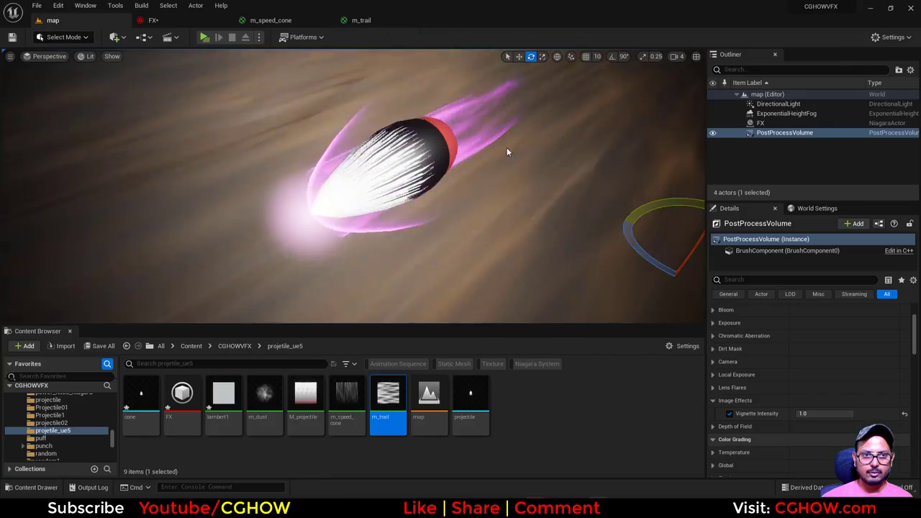
- Check the projectile reference image in the browser, then set m_trail's Blend Mode to Translucent and save the material
click(493, 508)
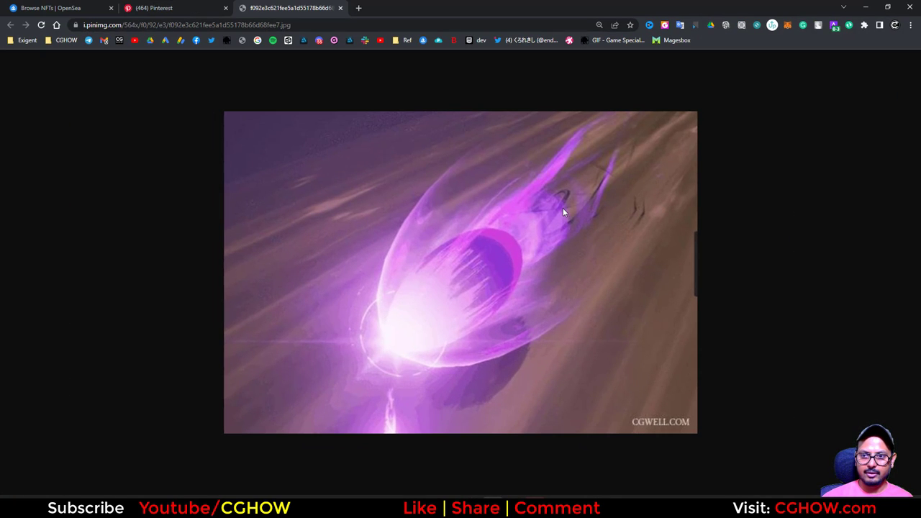
click(865, 7)
click(361, 20)
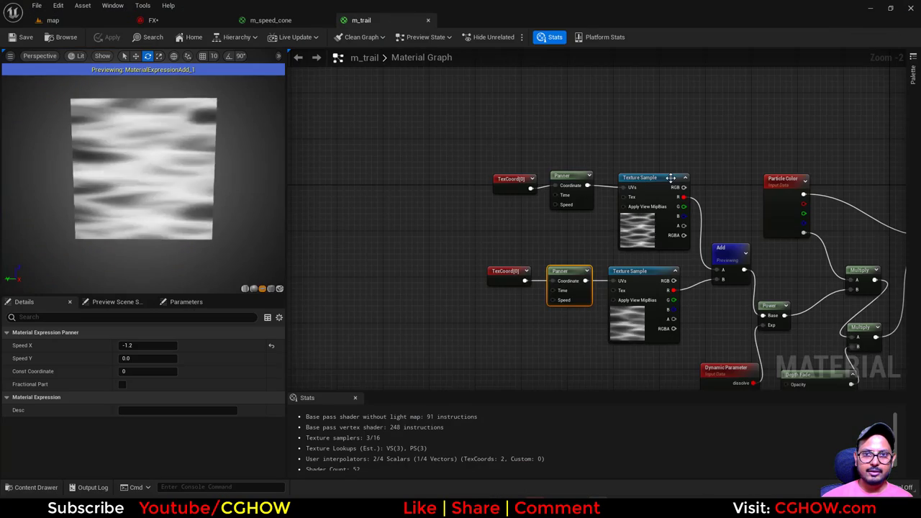
click(669, 230)
click(160, 427)
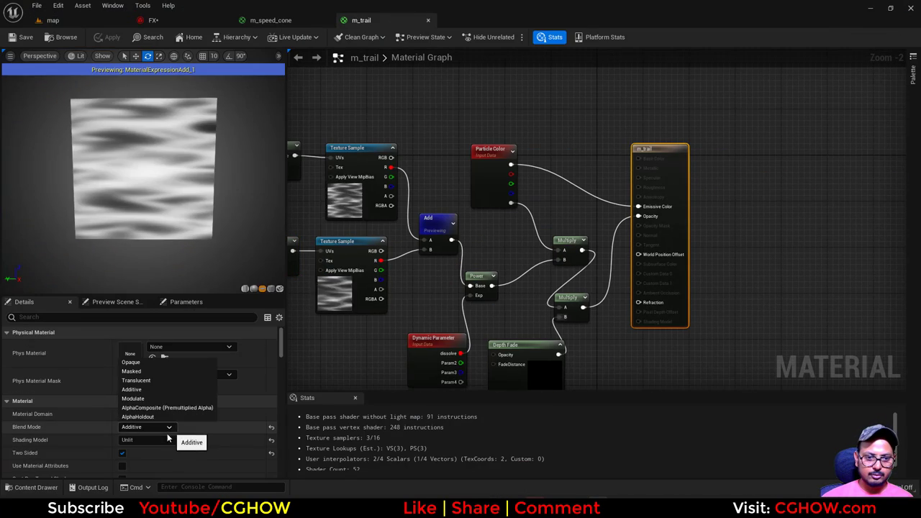
click(136, 380)
right_drag(403, 307, 526, 274)
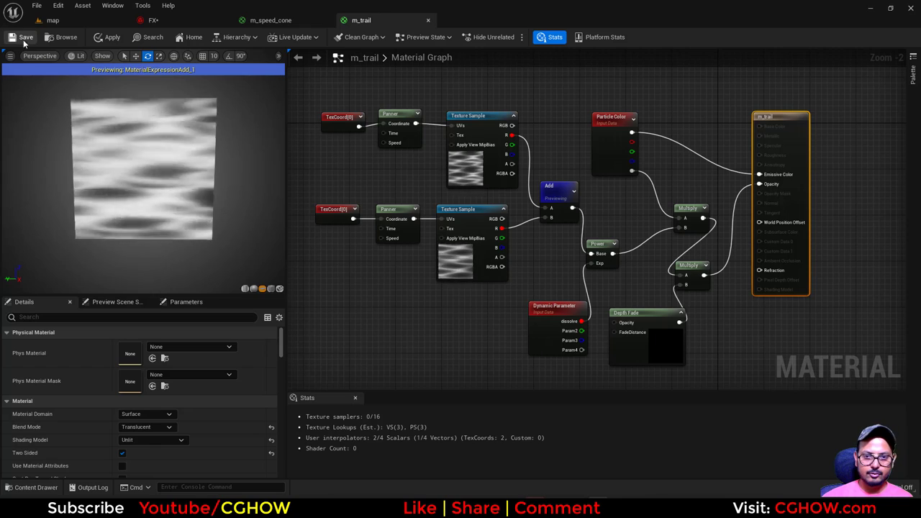
click(68, 40)
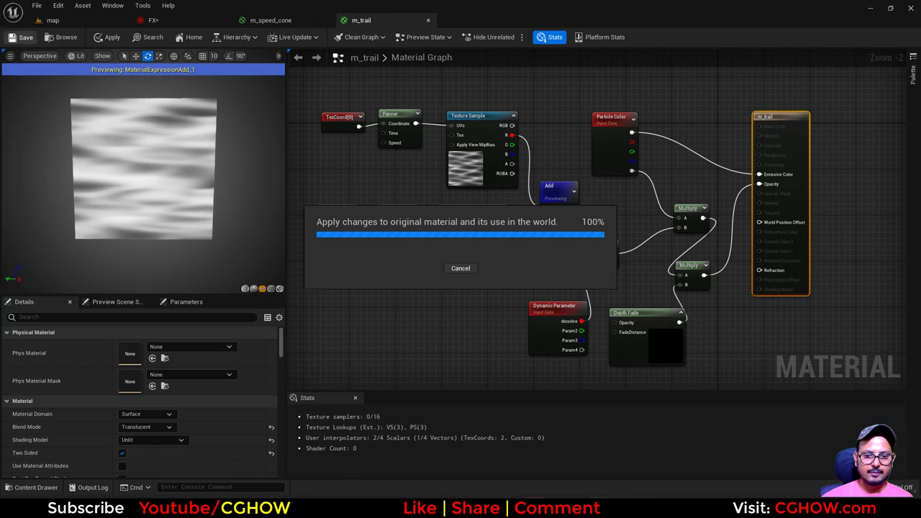
- Duplicate the trail emitter in the FX system
click(151, 21)
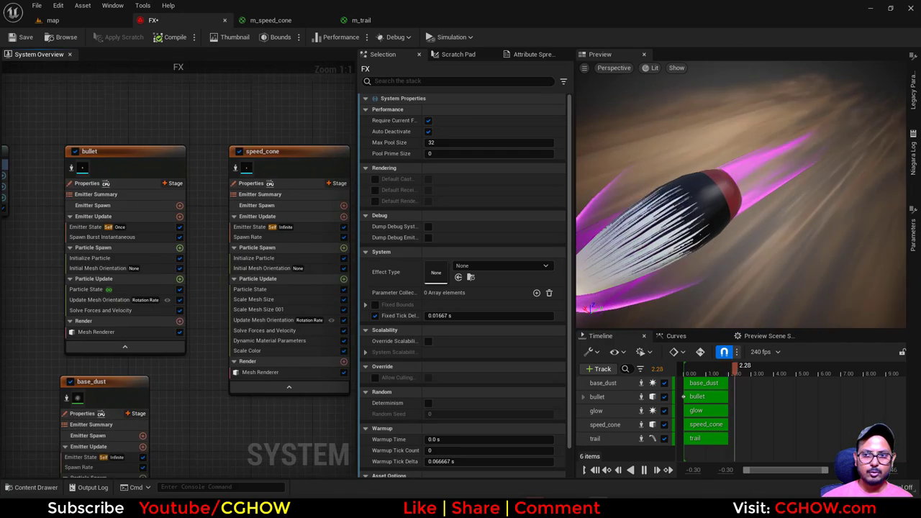
right_drag(328, 134, 60, 117)
right_drag(195, 117, 59, 117)
click(153, 137)
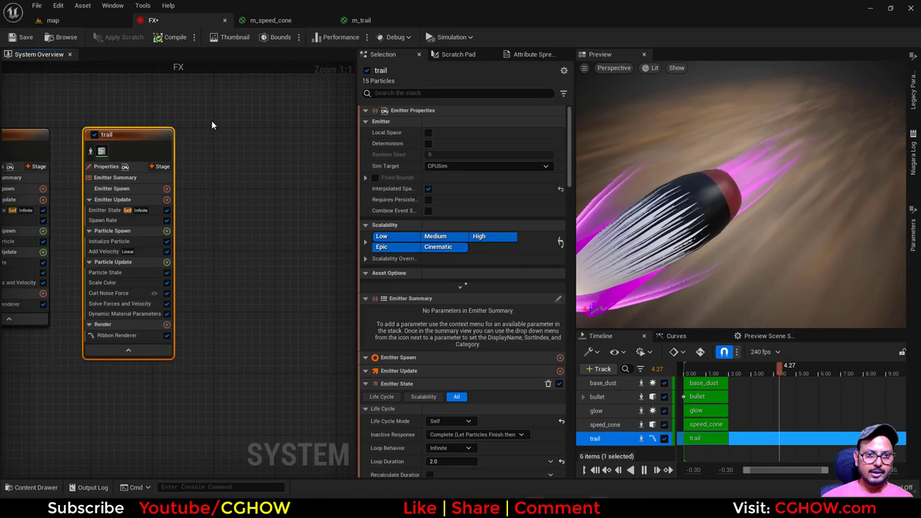
key(ctrl+d)
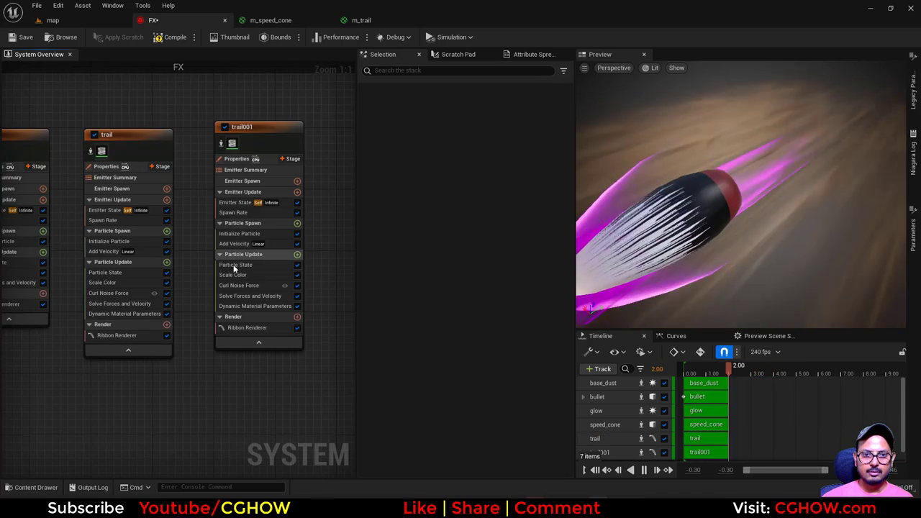
- In trail001's Initialize Particle, set Lifetime to 1.5, Color to black and Ribbon Width to about 8.12, and view it in the map
click(240, 233)
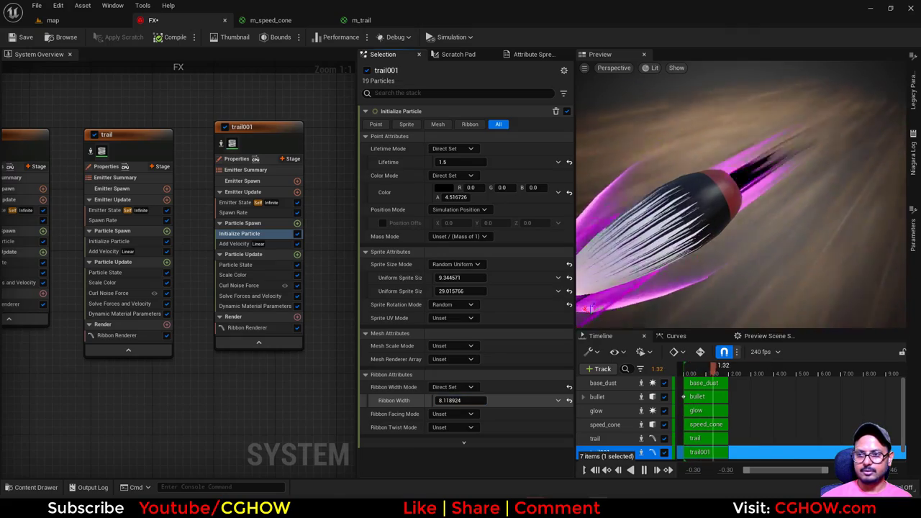
click(83, 24)
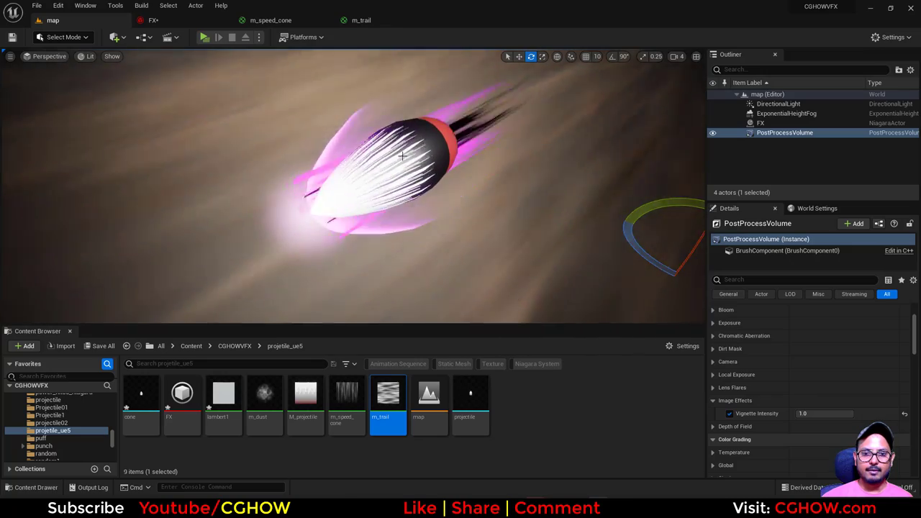
click(356, 20)
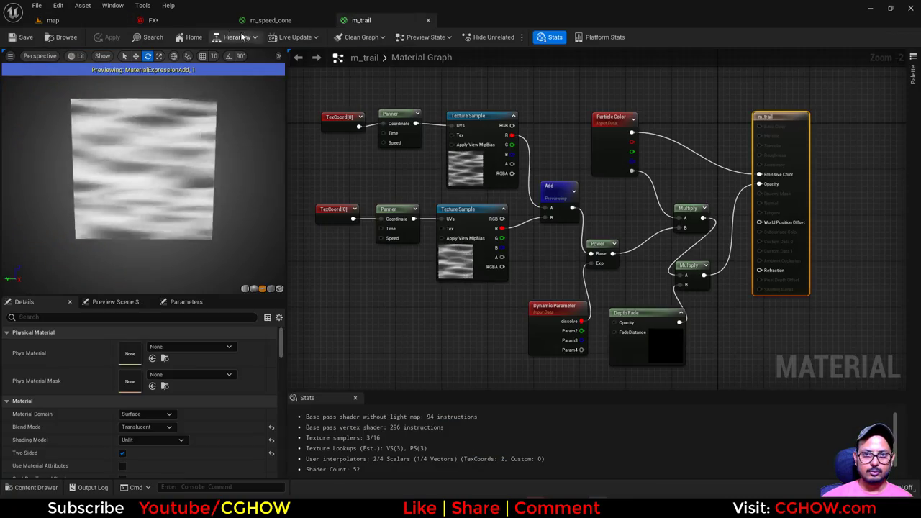
- Enable Position Offset in the trail emitter's Initialize Particle and set its Y value to 30
click(154, 20)
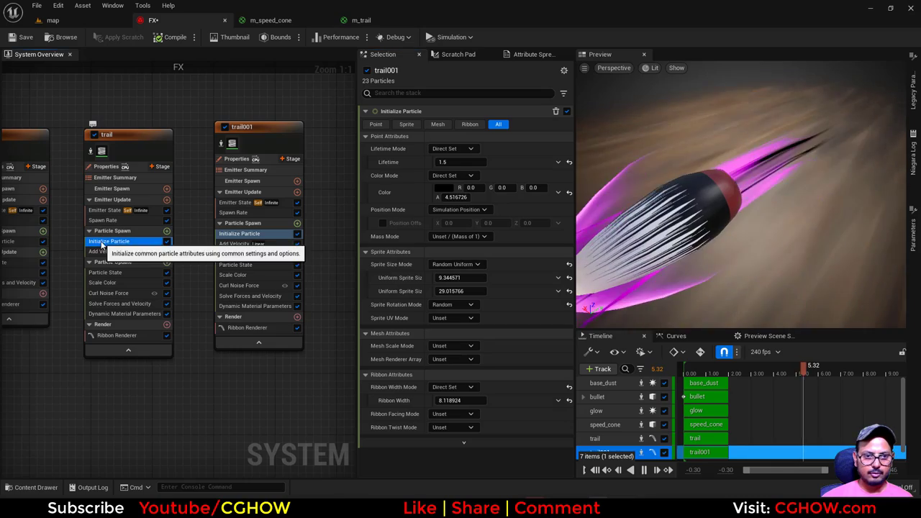
click(102, 243)
click(382, 223)
click(489, 223)
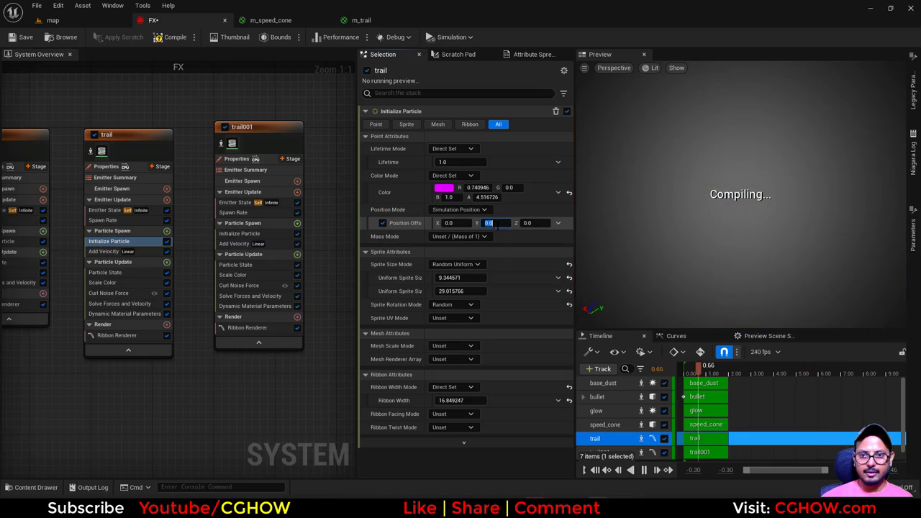
click(238, 233)
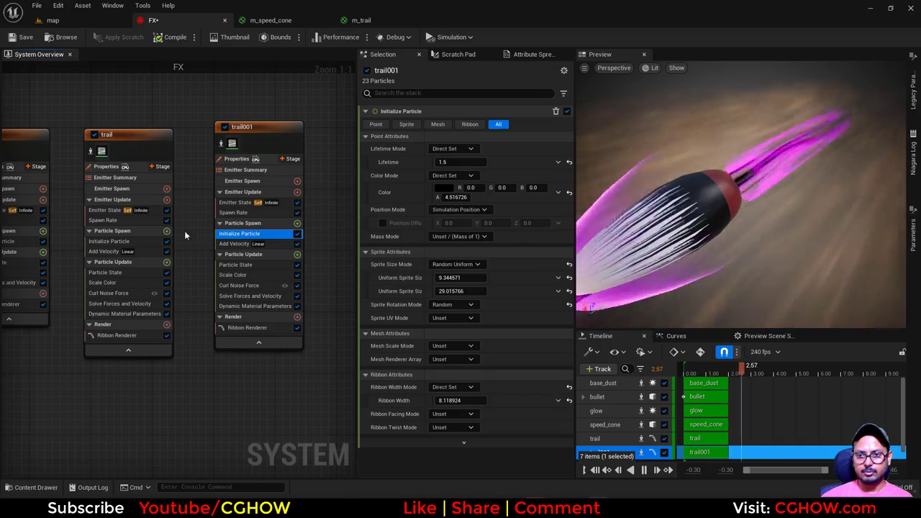
click(108, 242)
click(489, 223)
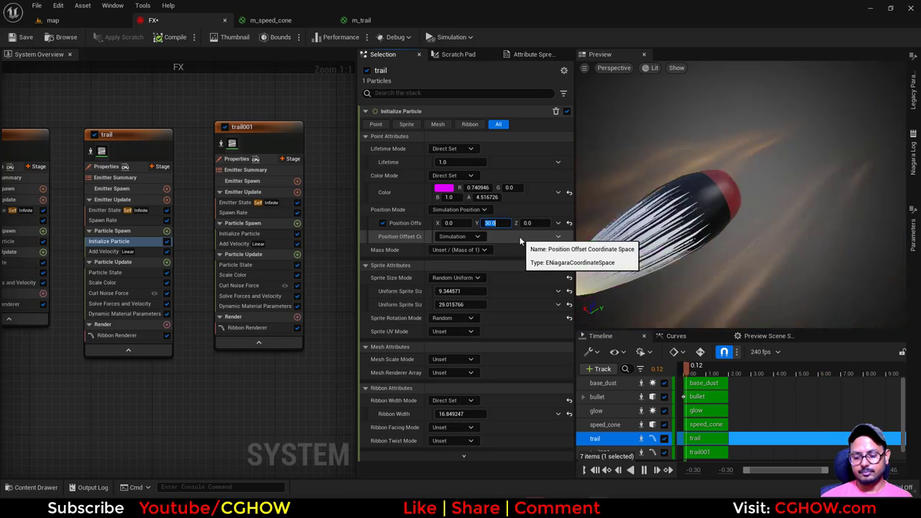
- Give trail001 a Position Offset of Y 30 and compare the effect in the map with the reference image
click(240, 233)
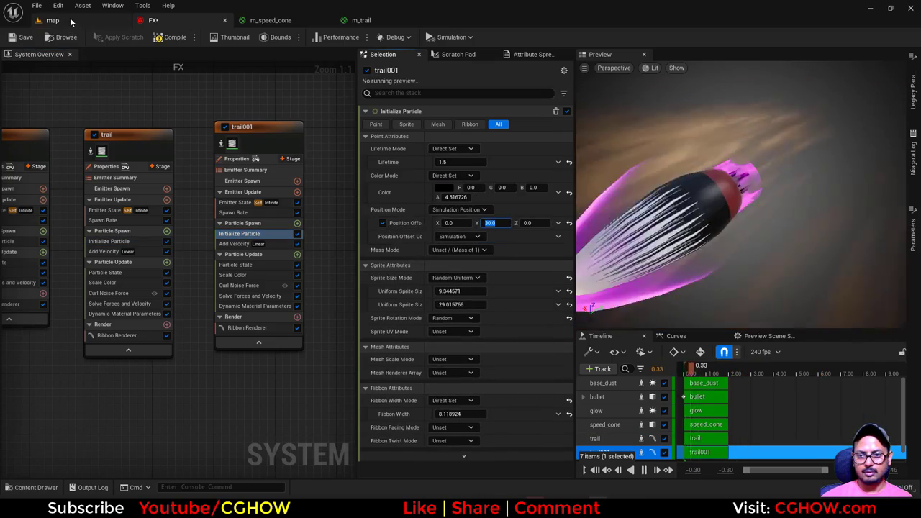
click(66, 19)
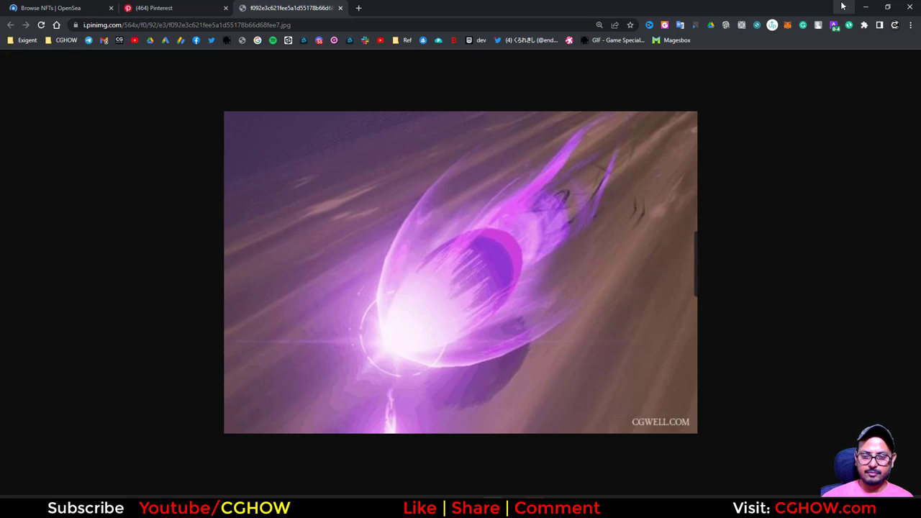
click(865, 7)
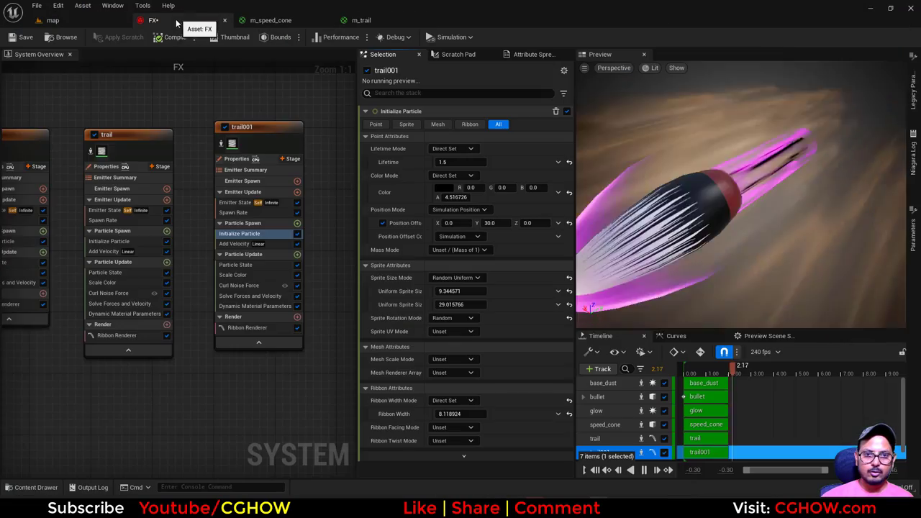
- Duplicate the glow emitter and place the copy beside trail001
click(174, 117)
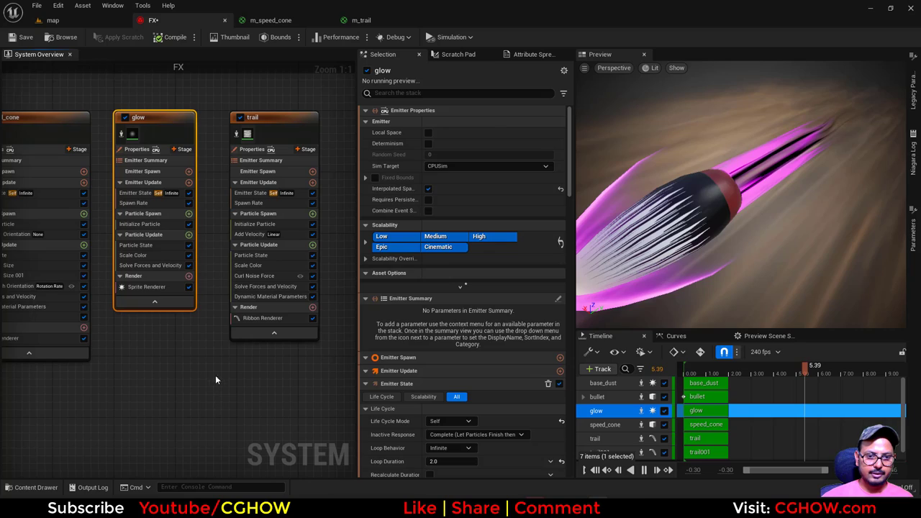
key(ctrl+v)
right_drag(268, 381, 110, 346)
drag(44, 368, 103, 86)
right_drag(160, 112, 261, 214)
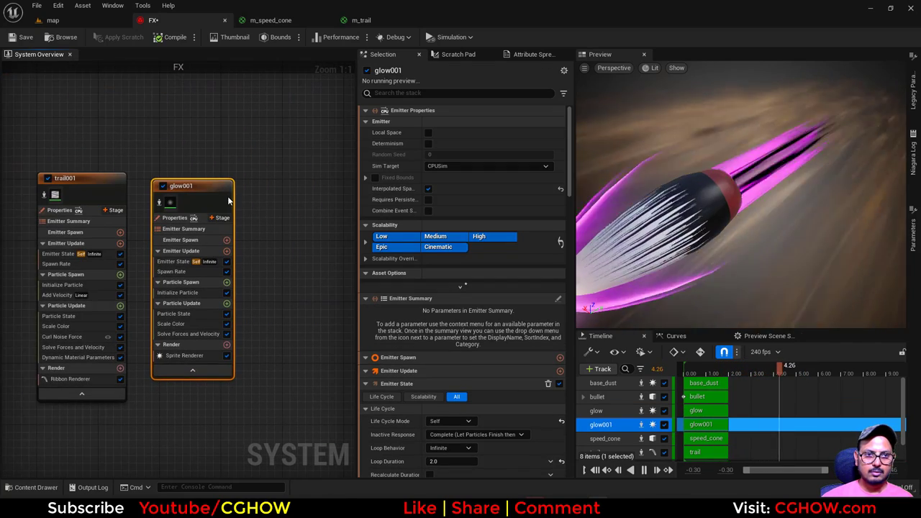
- Rename the duplicated glow emitter as flare
double_click(184, 188)
text(flar)
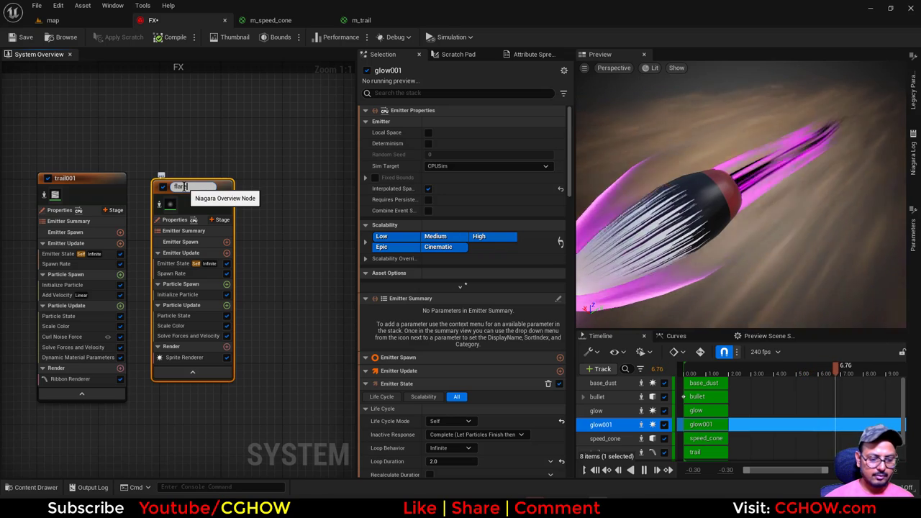
text(e)
key(Return)
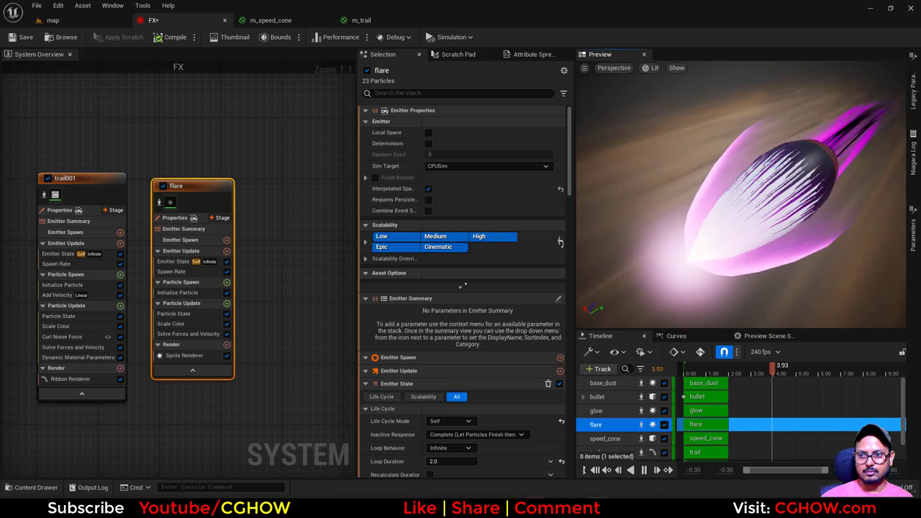
- Isolate the flare emitter and set Sprite Rotation Mode to Unset in its Initialize Particle module
click(159, 202)
right_drag(297, 236, 299, 235)
click(196, 355)
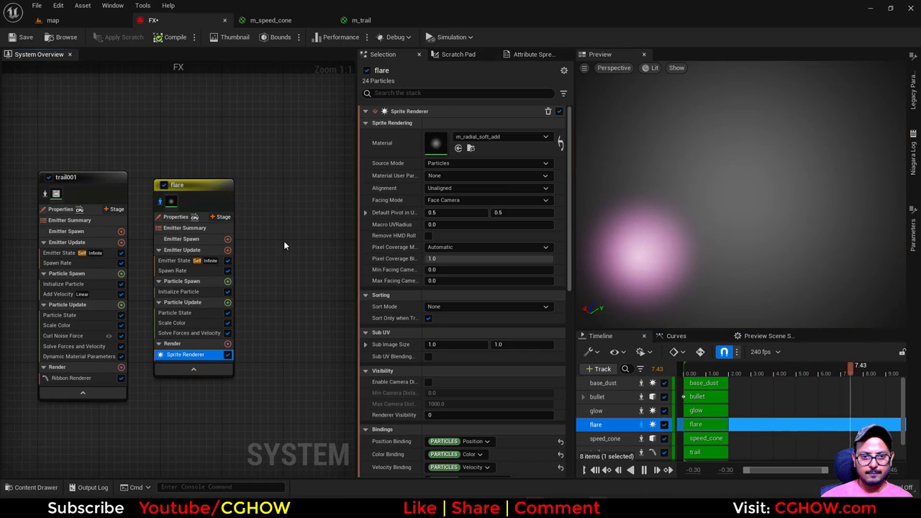
click(179, 293)
click(464, 372)
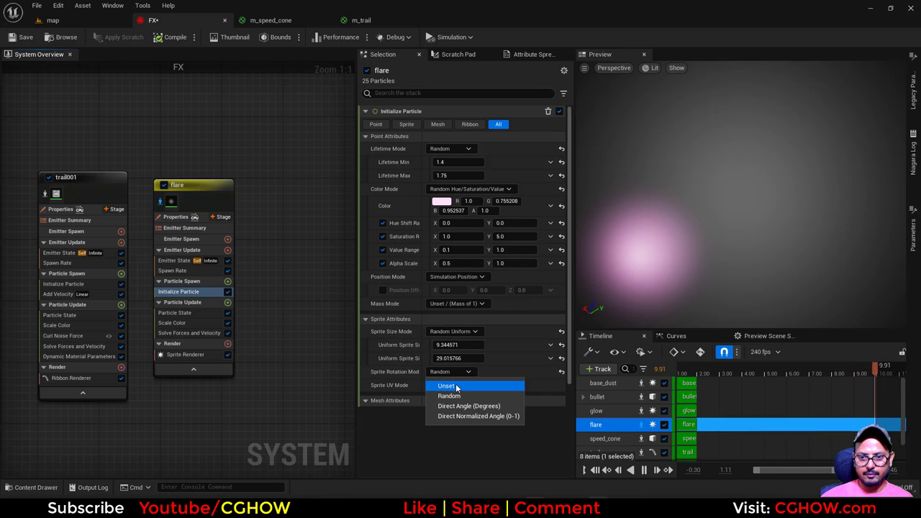
click(453, 383)
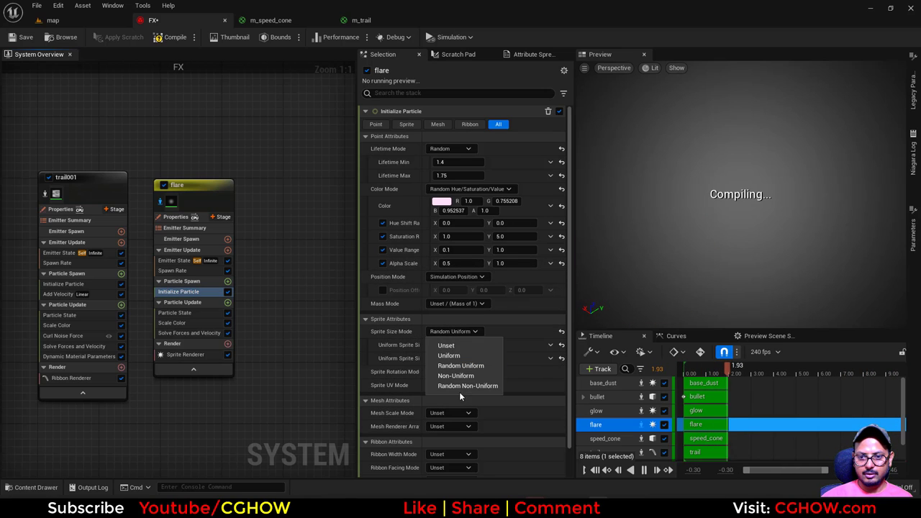
- Set the flare emitter's Sprite Size Mode to Random Non-Uniform, sized 150 by 5 to 200 by 10, and show all emitters again
click(468, 386)
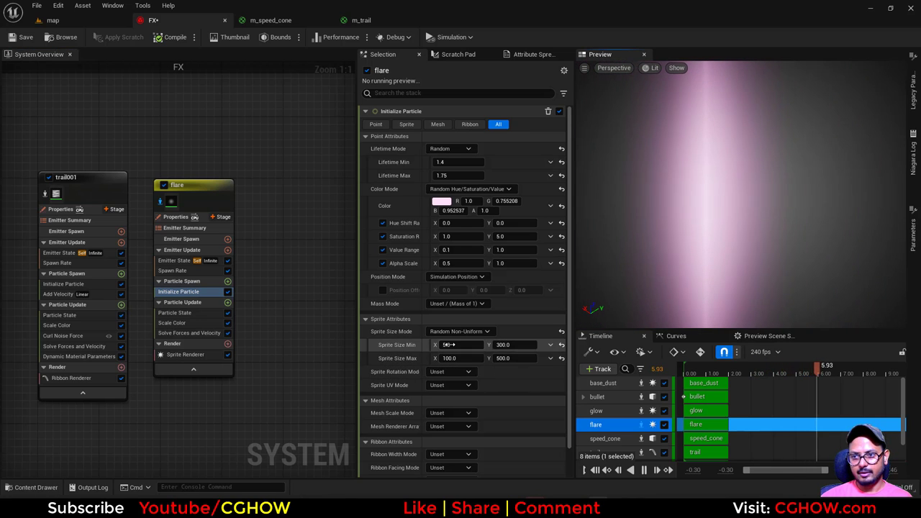
click(520, 361)
text(10)
key(Return)
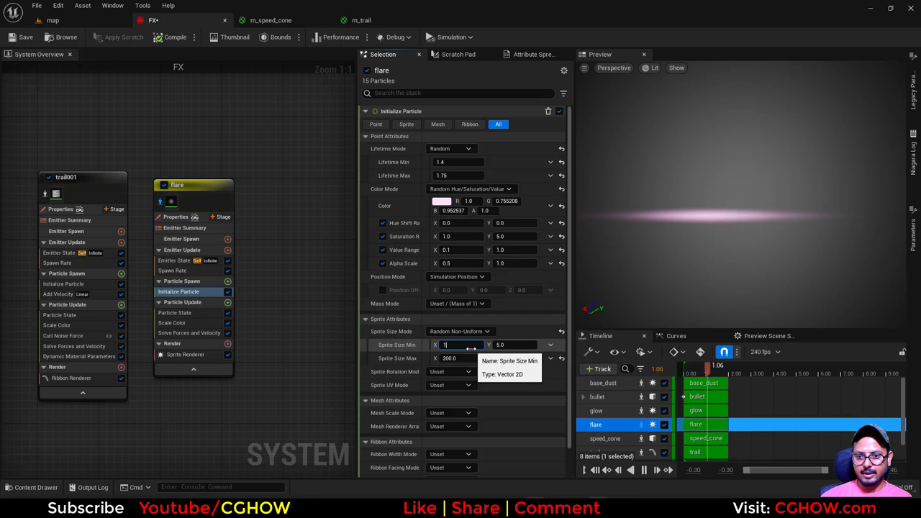
click(161, 200)
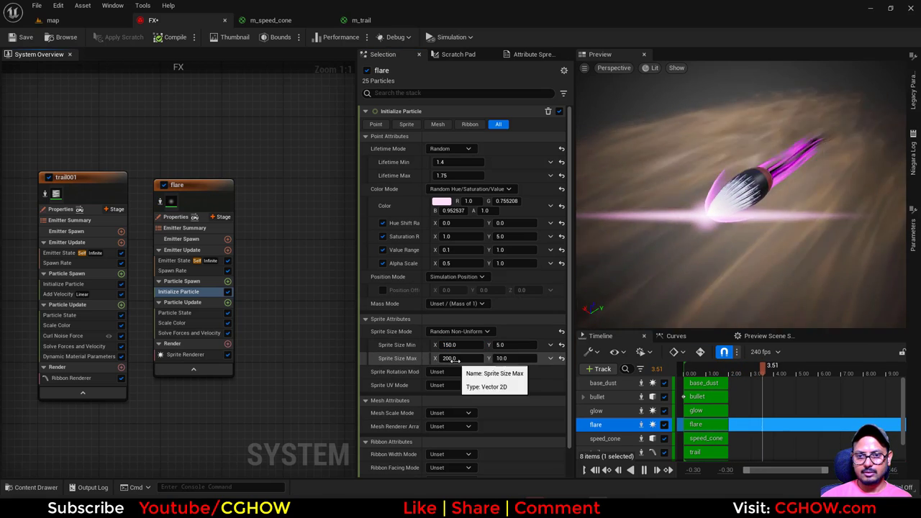
- Set the flare's Sprite Size Min to 80 by 3 and Sprite Size Max to 100 by 5, and check it in the map
click(453, 359)
text(100)
click(457, 345)
text(80)
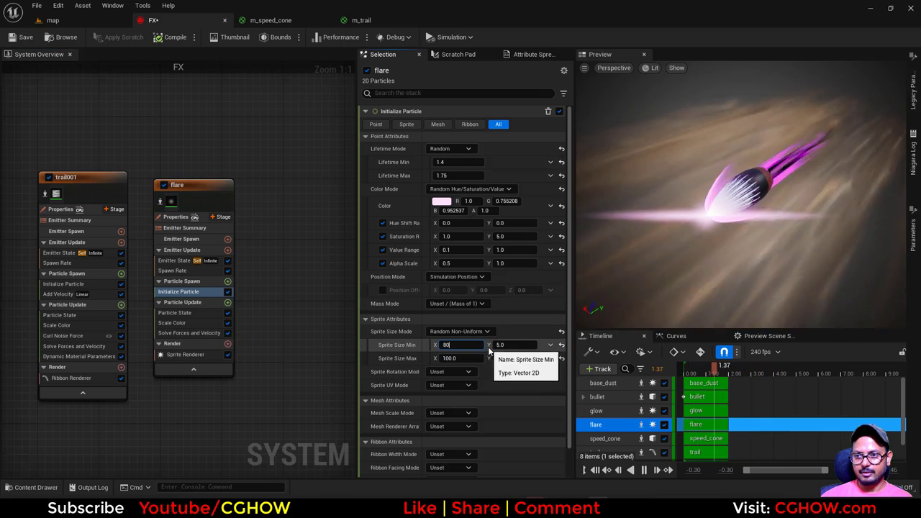
key(Return)
click(527, 345)
text(3)
key(Return)
click(514, 358)
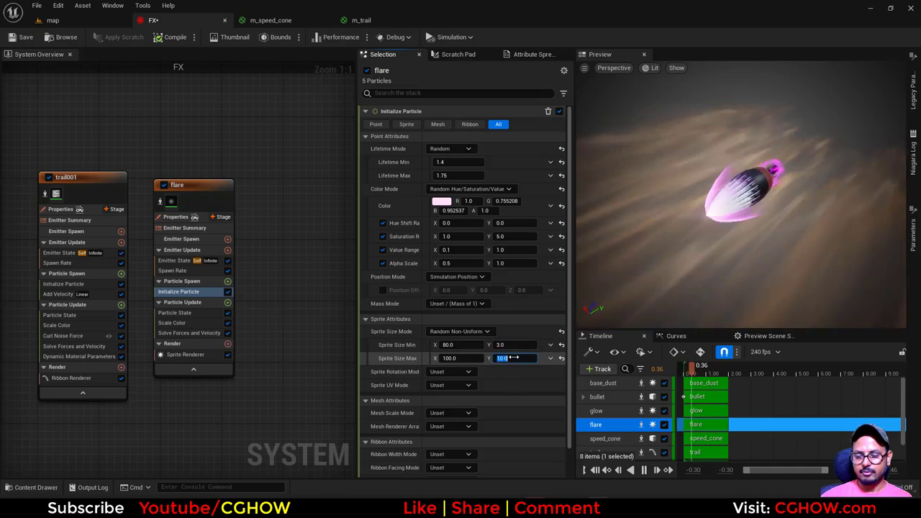
text(5)
key(Return)
click(84, 21)
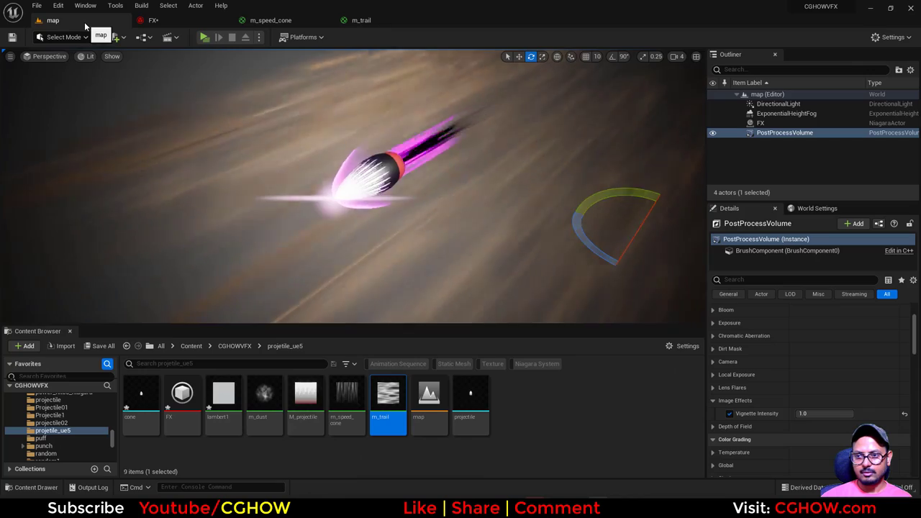
click(184, 19)
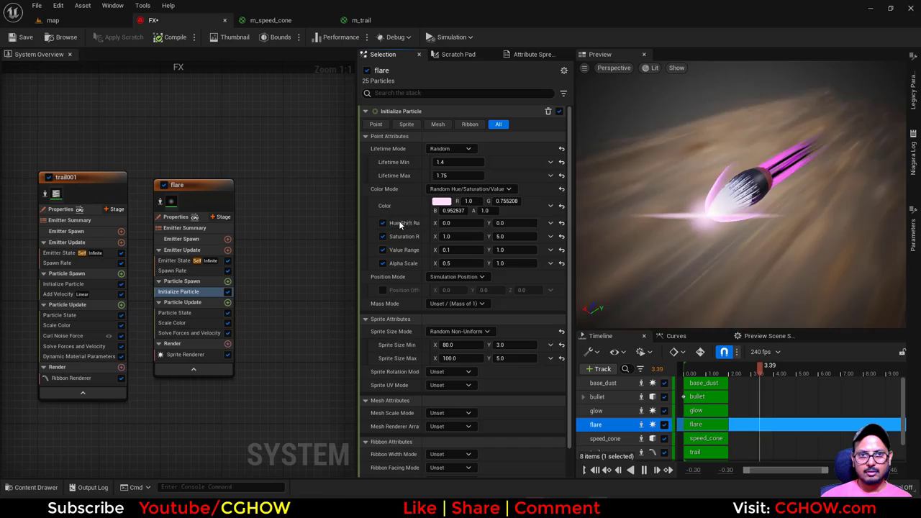
- Change the flare's color to pink-magenta with R 0.981244, G 0.361517, B 1.0 and check it in the map
click(442, 202)
drag(515, 260, 521, 263)
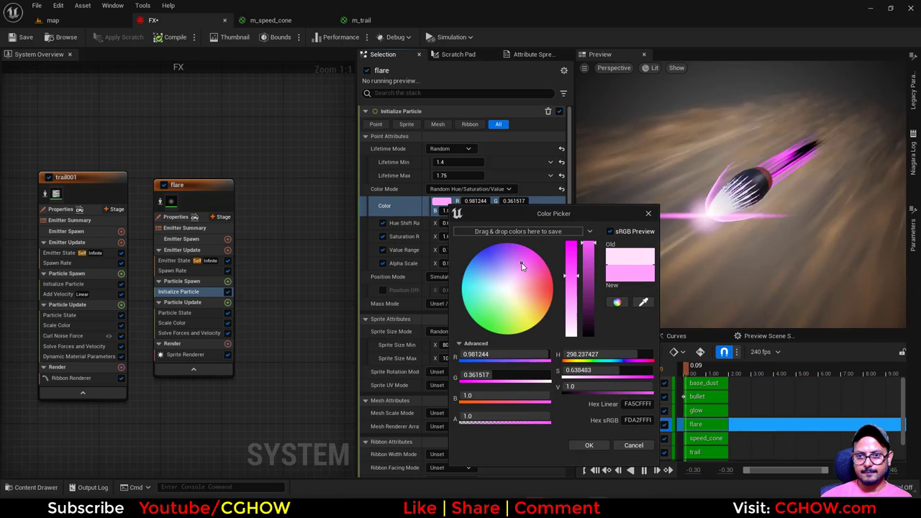
click(580, 447)
click(88, 21)
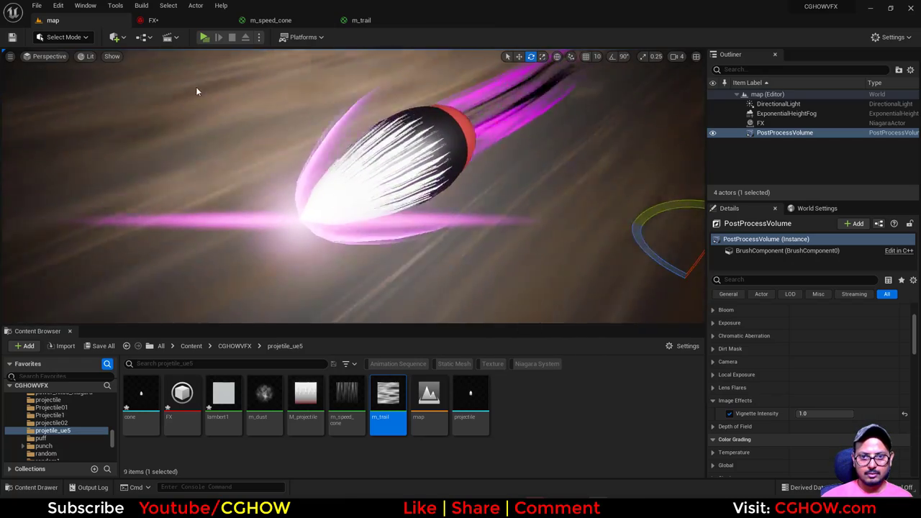
click(178, 22)
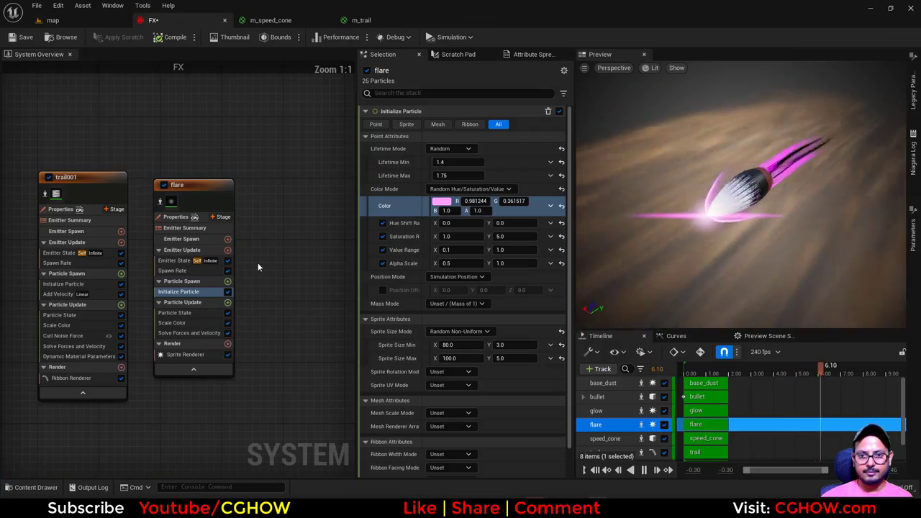
- Set the flare's particle Lifetime Min to 0.1 and Lifetime Max to 0.3
right_drag(261, 270, 275, 255)
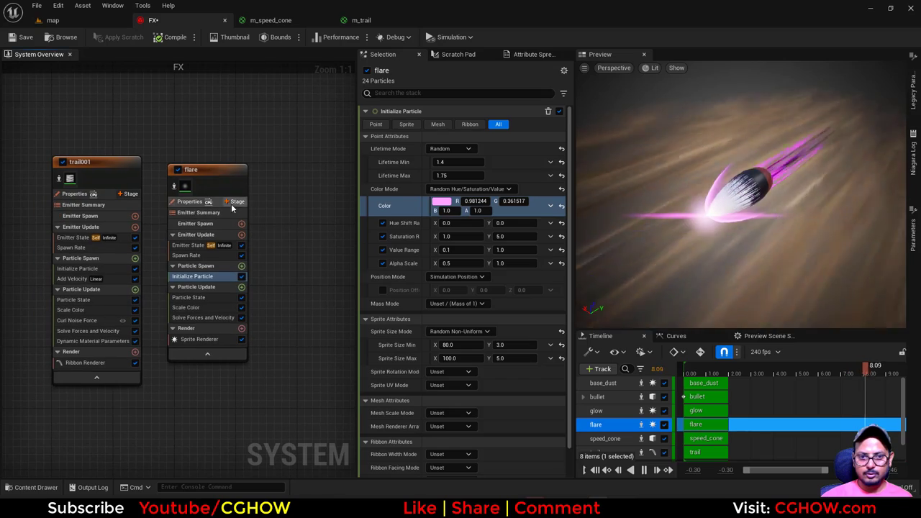
click(199, 257)
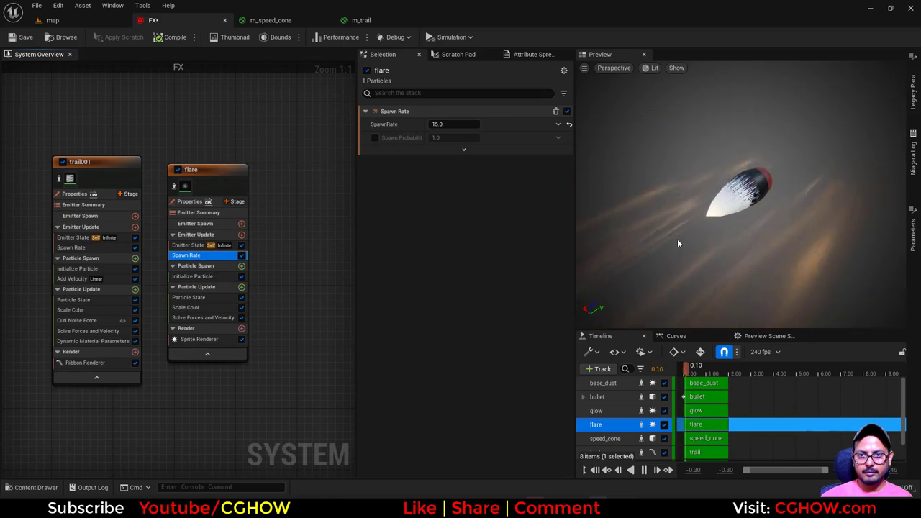
click(209, 277)
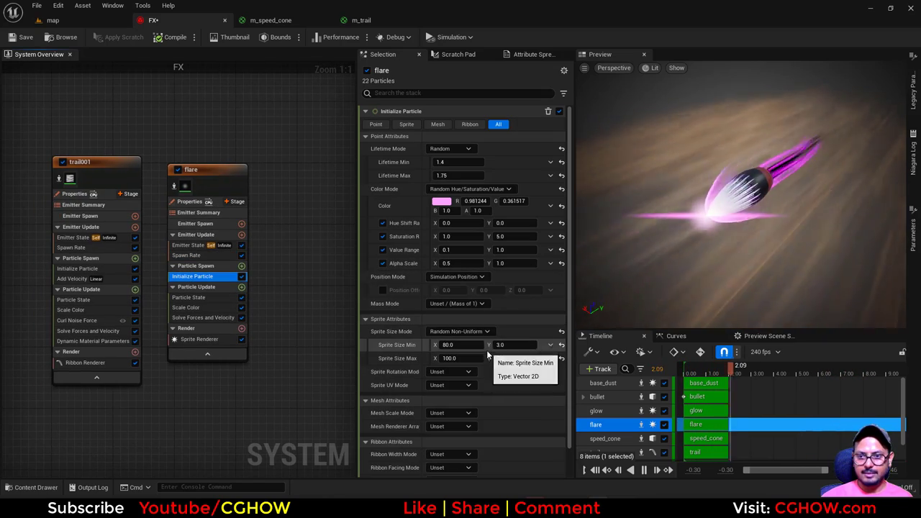
right_drag(678, 260, 689, 277)
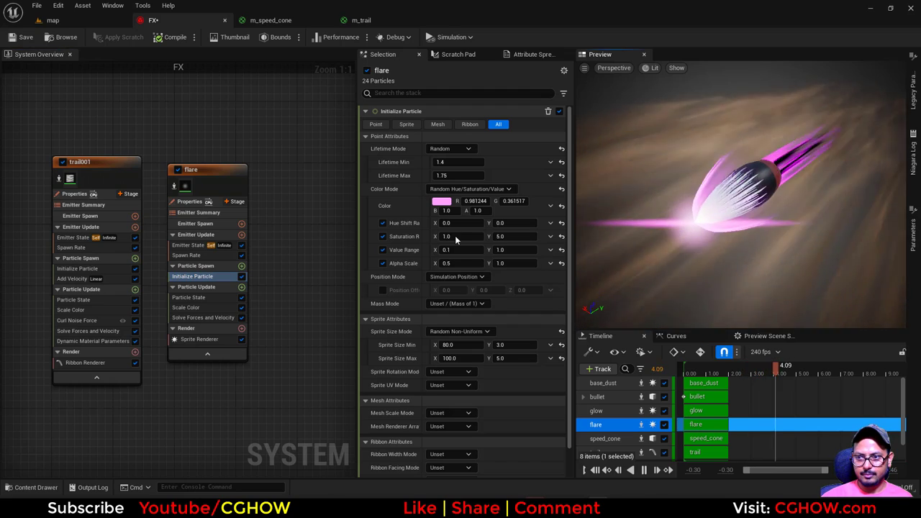
click(453, 163)
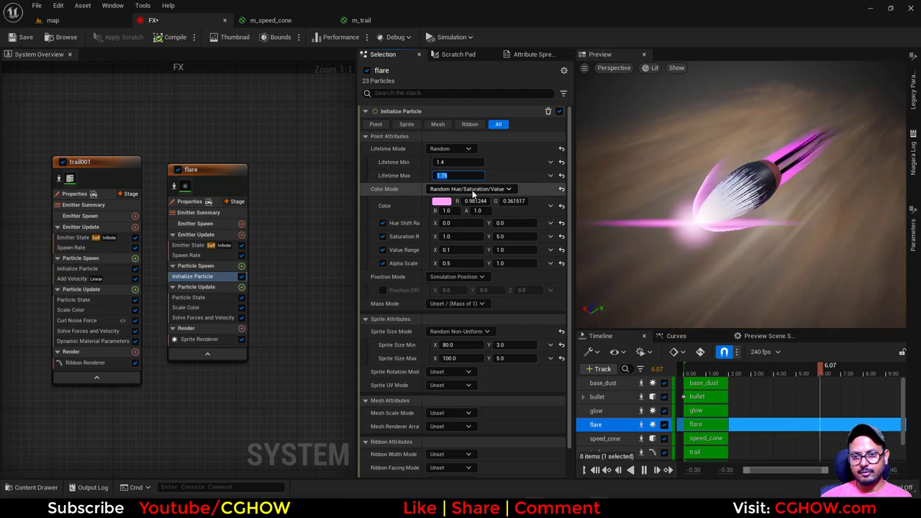
text(.3)
click(442, 164)
text(.)
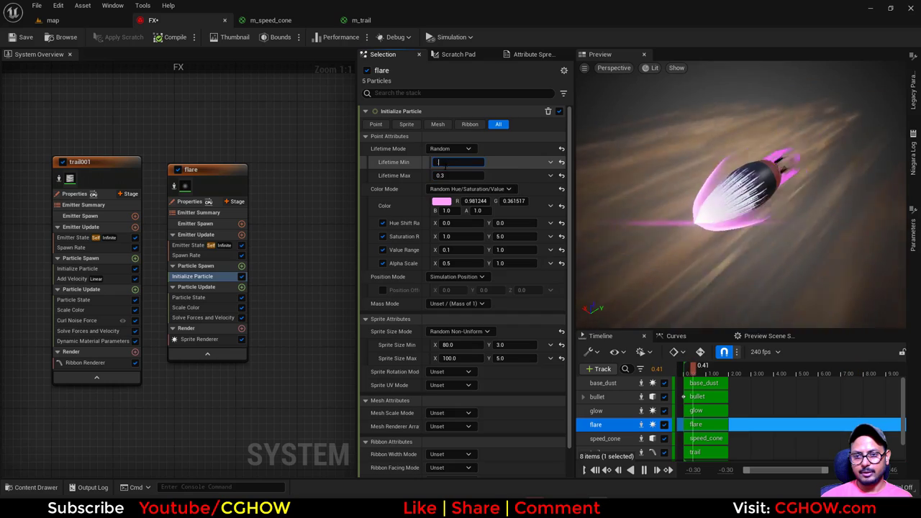
text(0.1)
key(Return)
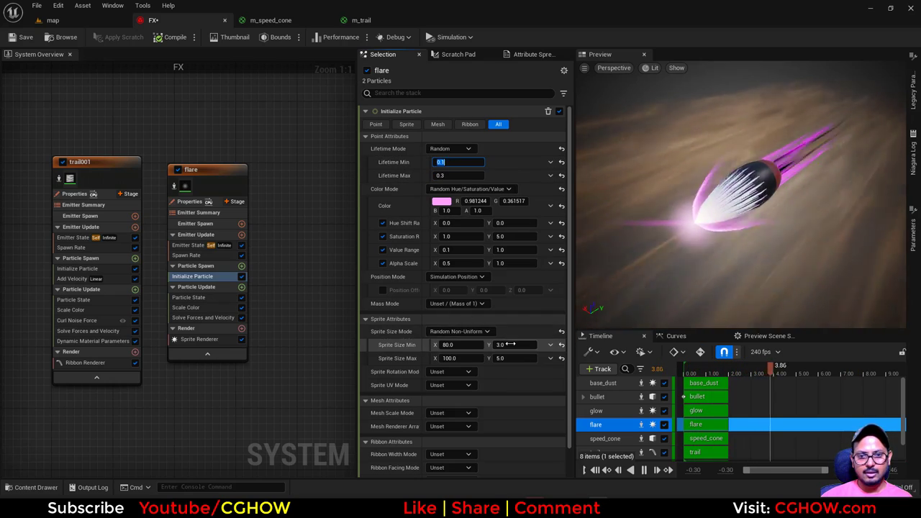
- Set the flare's Sprite Size Min Y to 1 and Max Y to 2, and compare the effect in the map with the reference image
click(510, 344)
text(1)
key(Return)
click(512, 358)
text(2)
key(Return)
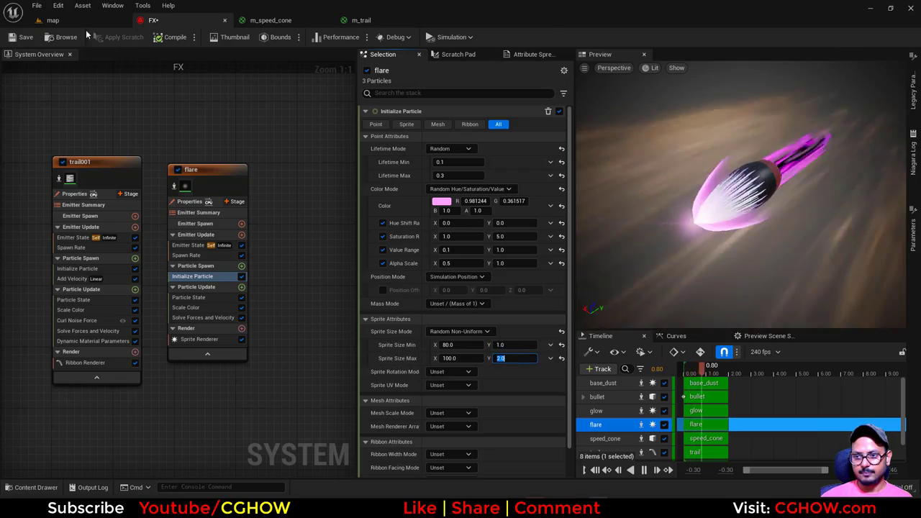
click(80, 22)
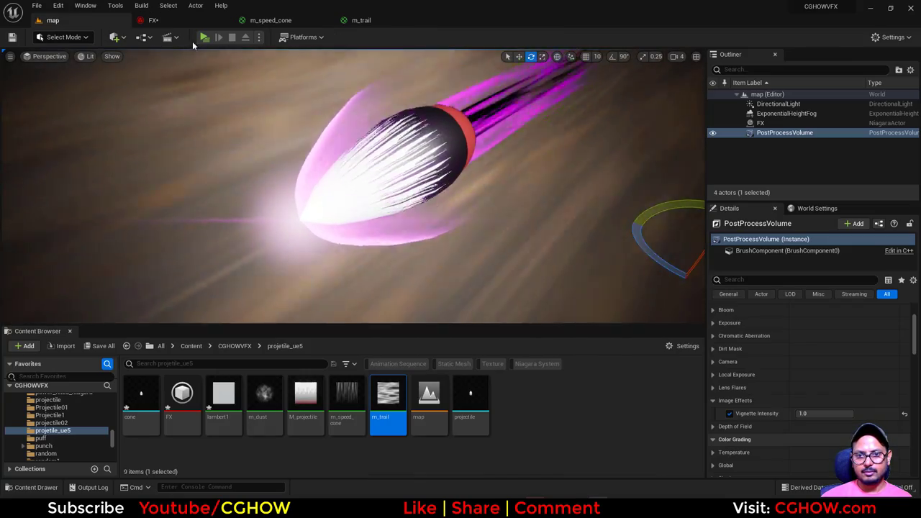
key(alt+Tab)
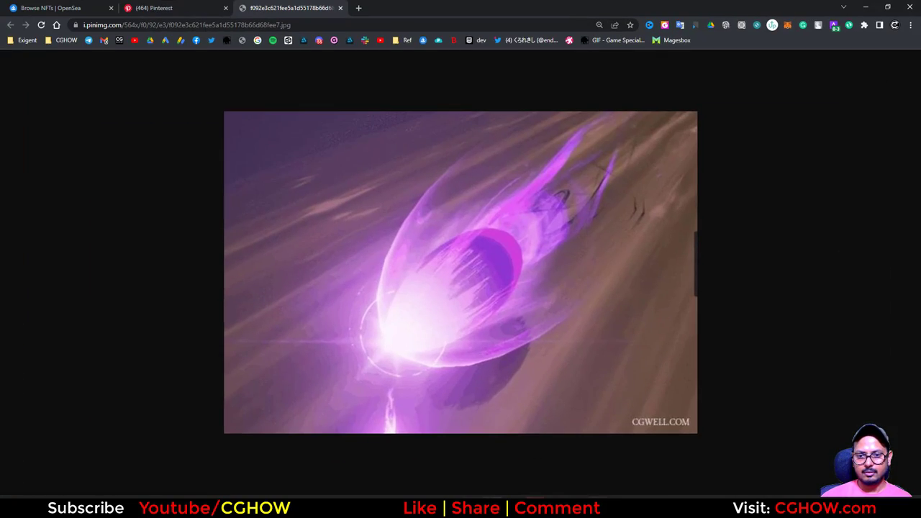
key(alt+Tab)
click(153, 20)
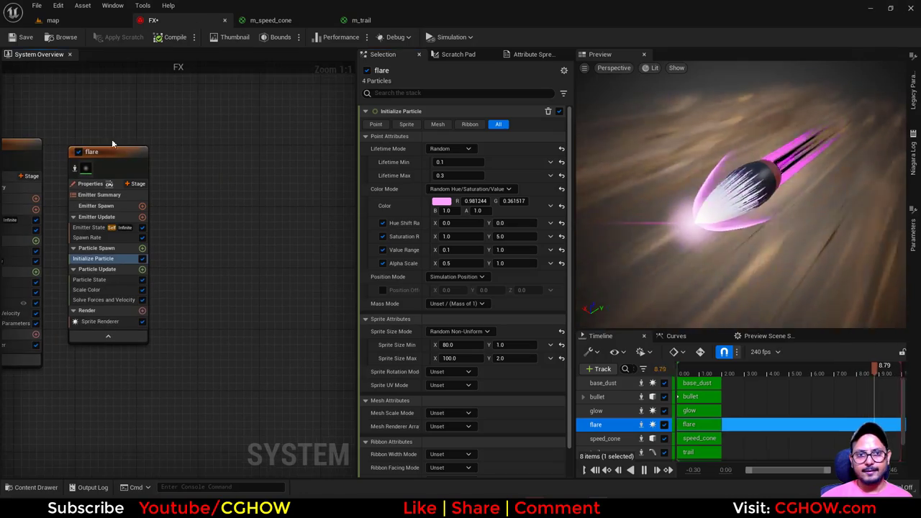
- Duplicate and isolate the flare emitter, giving the copy a Sprite Size X of 10 to 20 and Random Sprite Rotation Mode
click(112, 150)
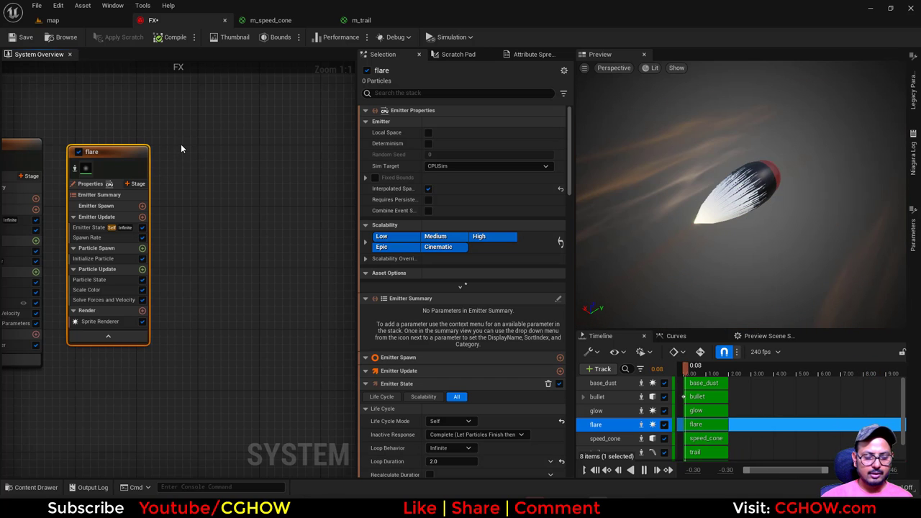
key(ctrl+d)
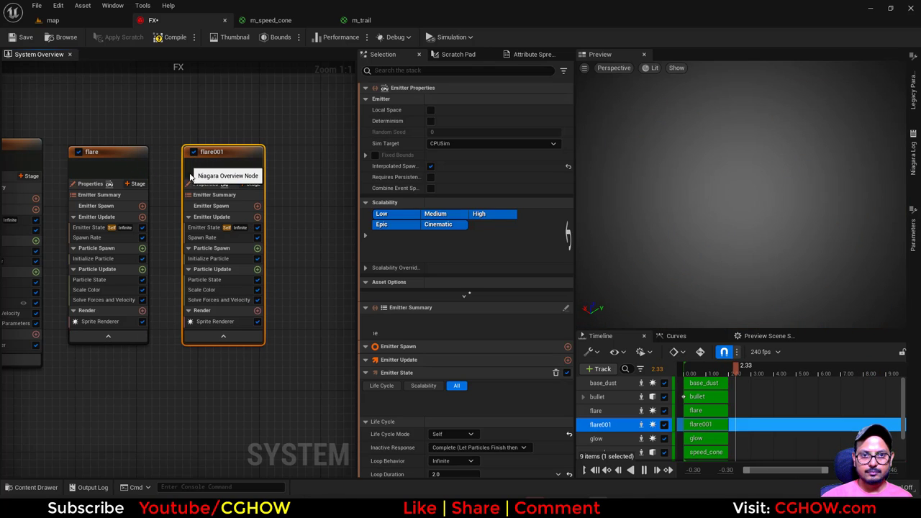
click(190, 168)
click(237, 259)
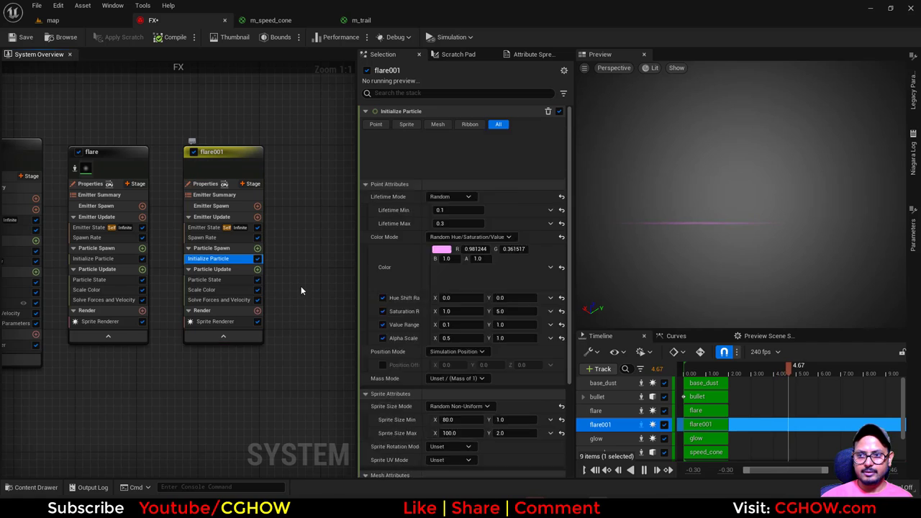
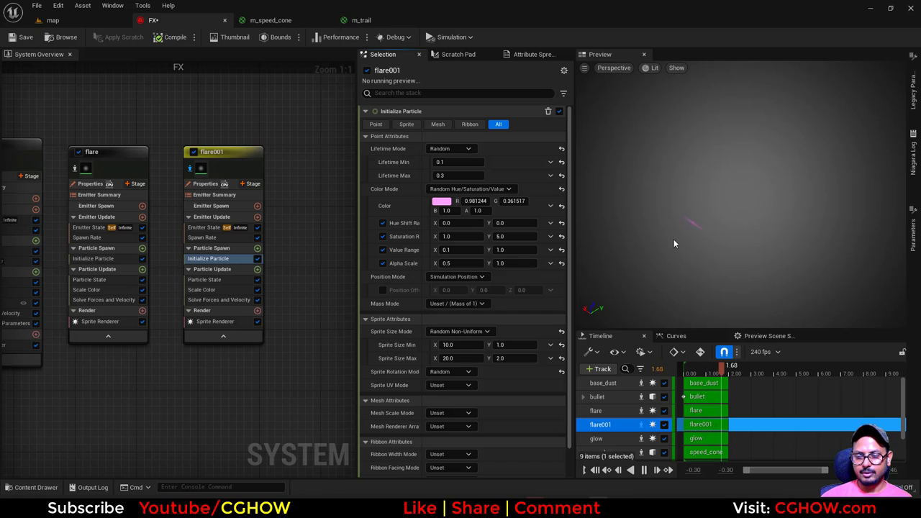
- Set flare001's Spawn Rate to about 47, review its Sprite Renderer's Sort Order Hint and check the effect in the map
click(216, 237)
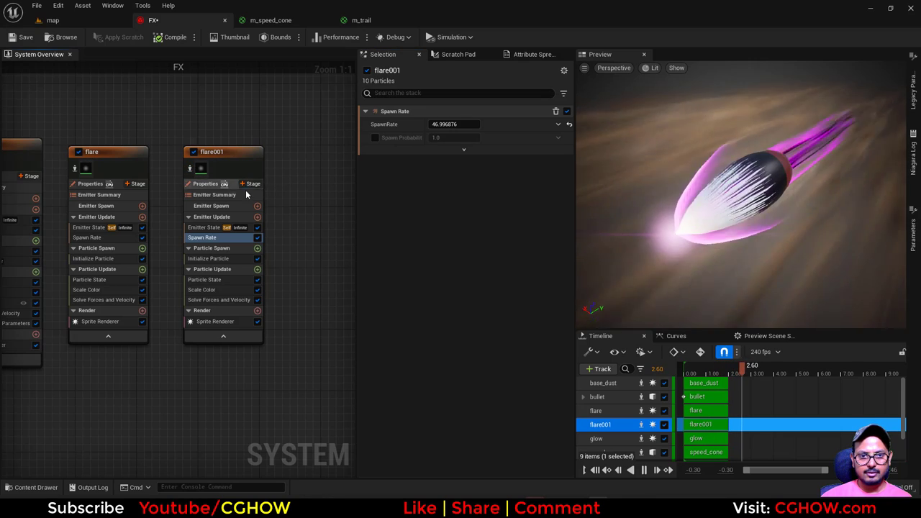
click(209, 259)
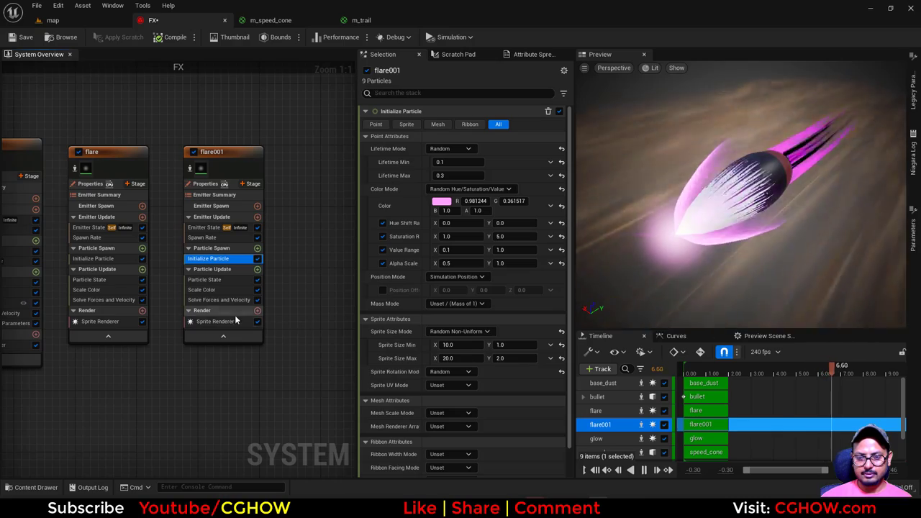
click(216, 322)
scroll(482, 367, down, 8)
scroll(482, 367, down, 10)
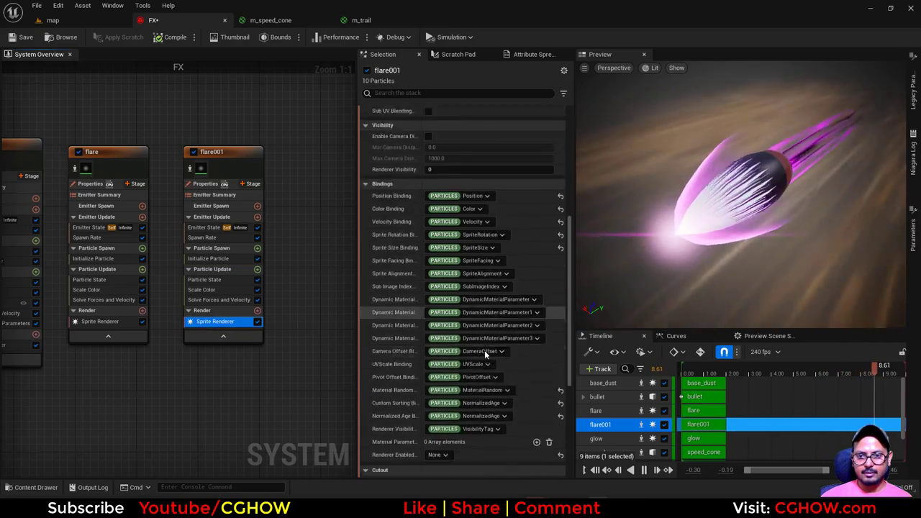
click(446, 418)
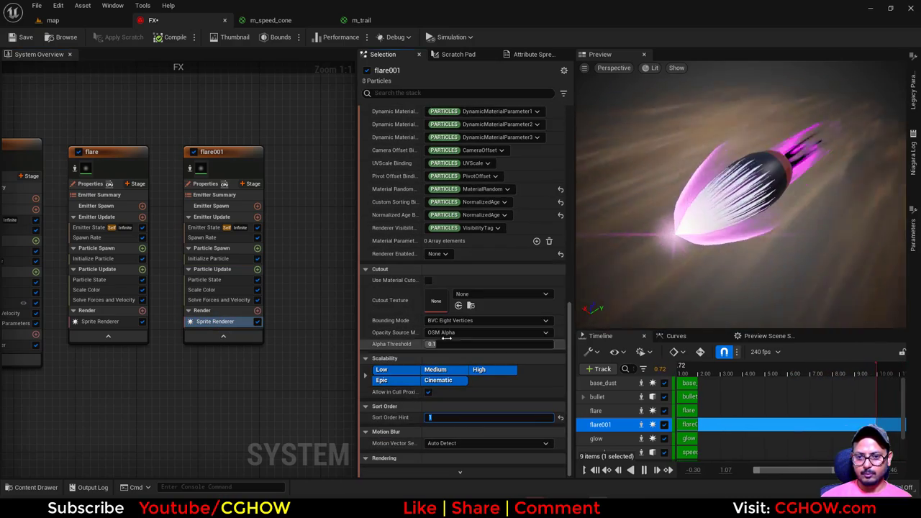
click(93, 20)
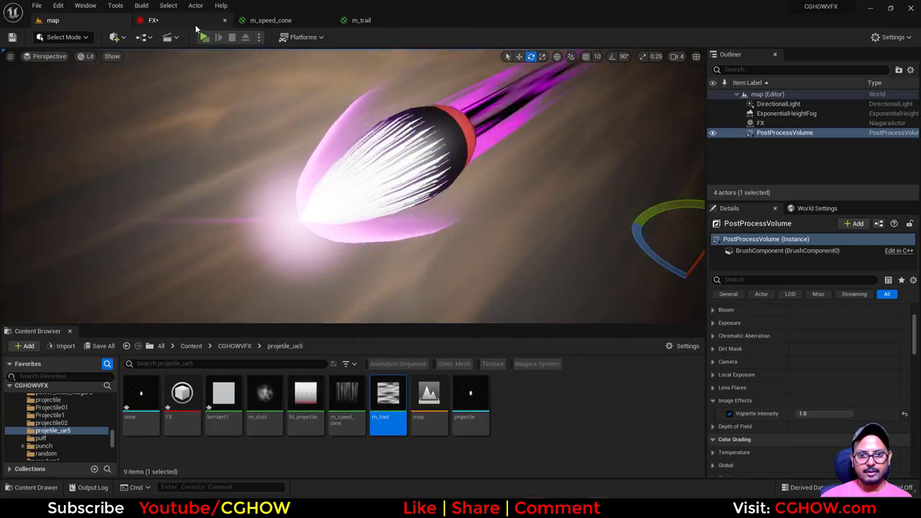
- Reduce the glow emitter's Spawn Rate to 10 and its uniform sprite size to about 9.3 to 29, and check it in the map
click(195, 21)
right_drag(179, 102, 334, 125)
right_drag(154, 127, 299, 129)
right_drag(135, 154, 214, 121)
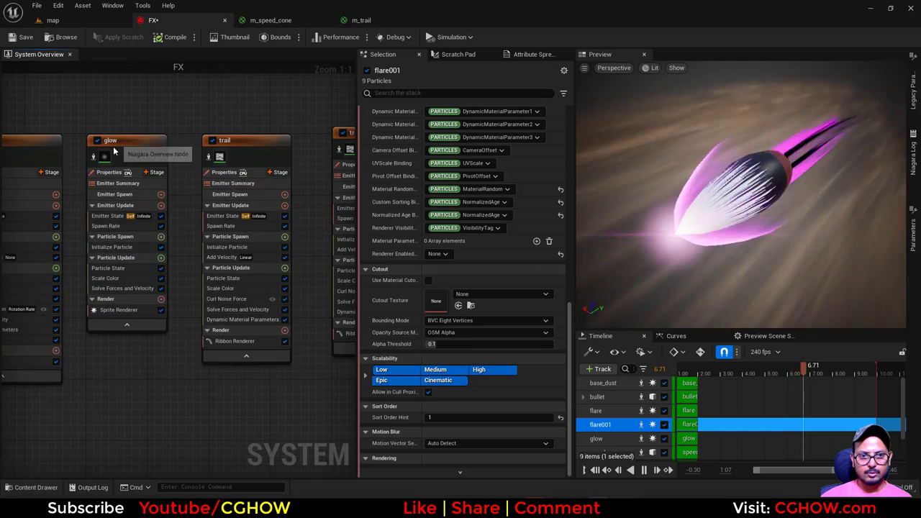
click(108, 226)
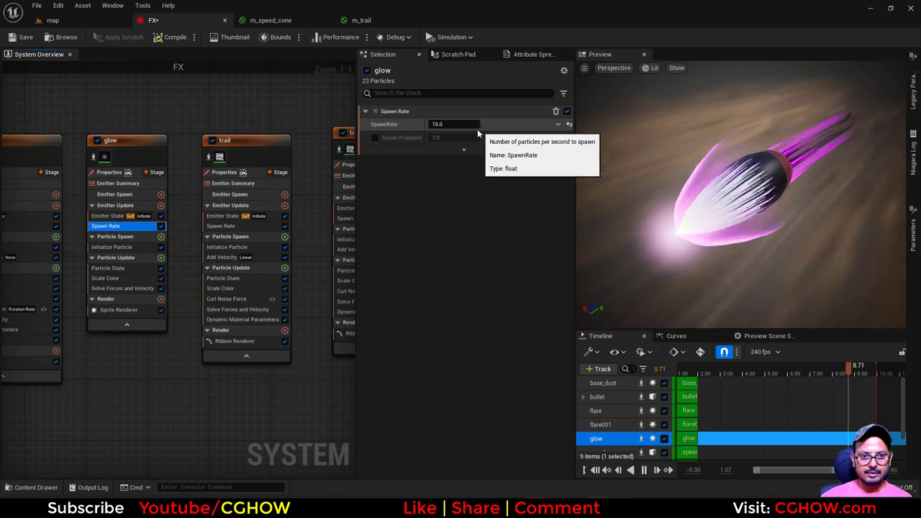
click(453, 124)
text(10)
click(108, 247)
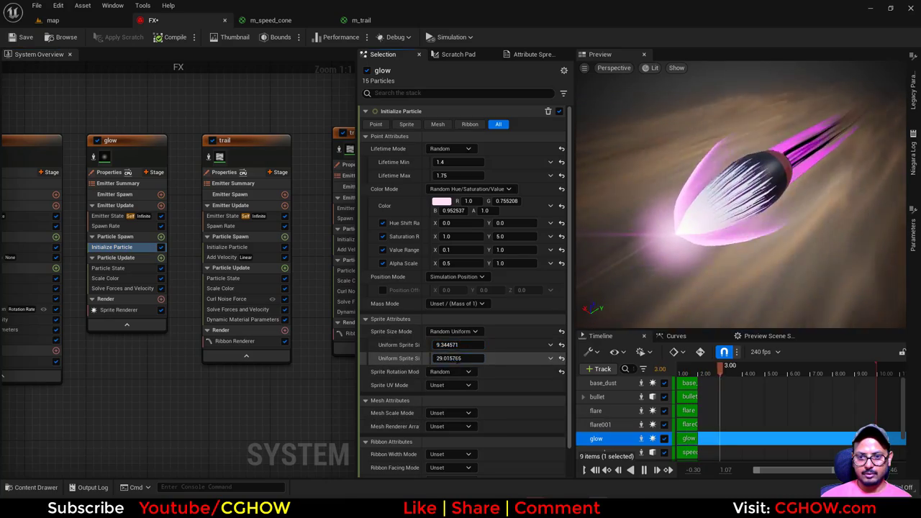
click(62, 20)
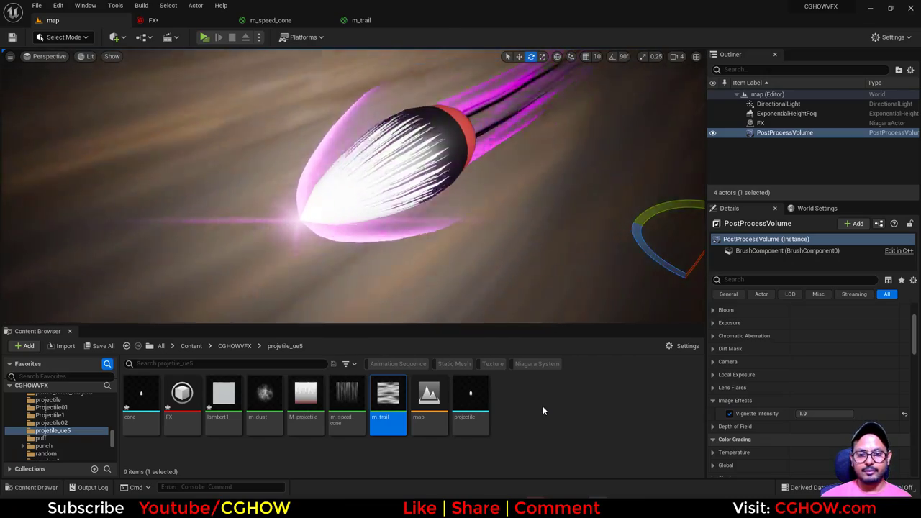
- Create a material named m_Ring, open it in the material editor, and check the ring in the reference image
right_click(543, 406)
click(587, 190)
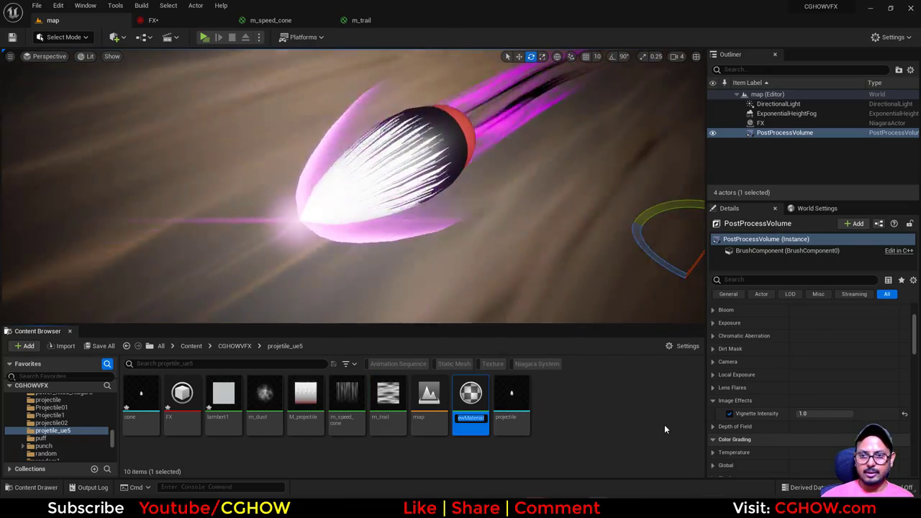
text(m_Ring)
key(Return)
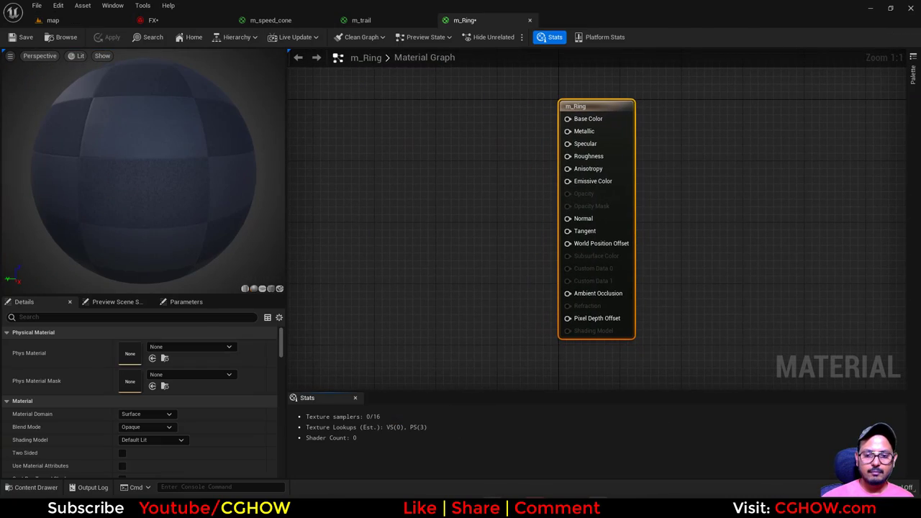
mouse_move(477, 507)
click(460, 366)
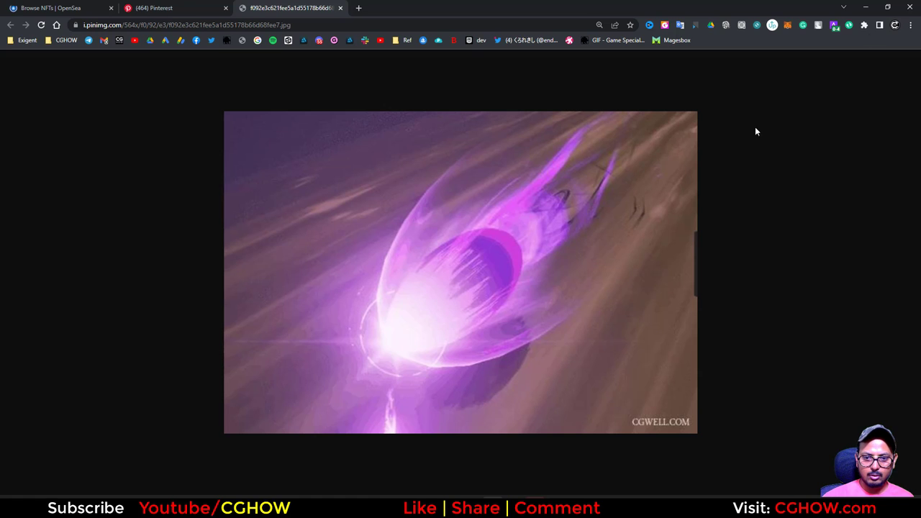
click(869, 7)
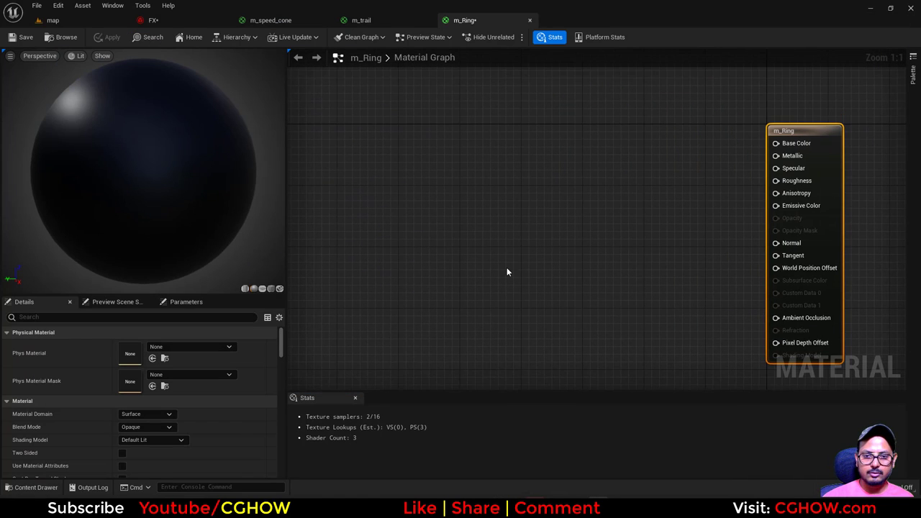
- Add RadialGradientExponential and VectorToRadialValue nodes to the m_Ring graph and preview the radial gradient
right_click(424, 190)
text(rad)
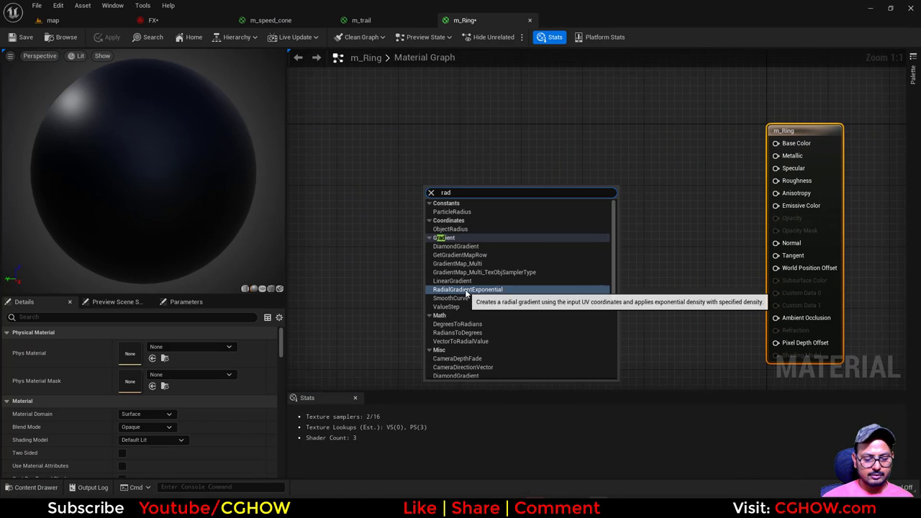
click(466, 289)
right_drag(444, 292, 547, 303)
right_click(379, 177)
text(vec)
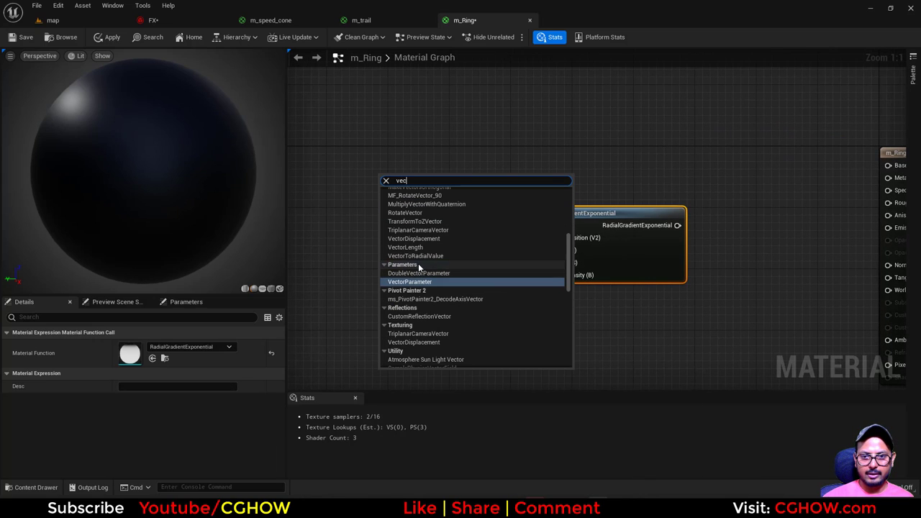
click(432, 256)
drag(452, 216, 369, 281)
click(600, 257)
key(space)
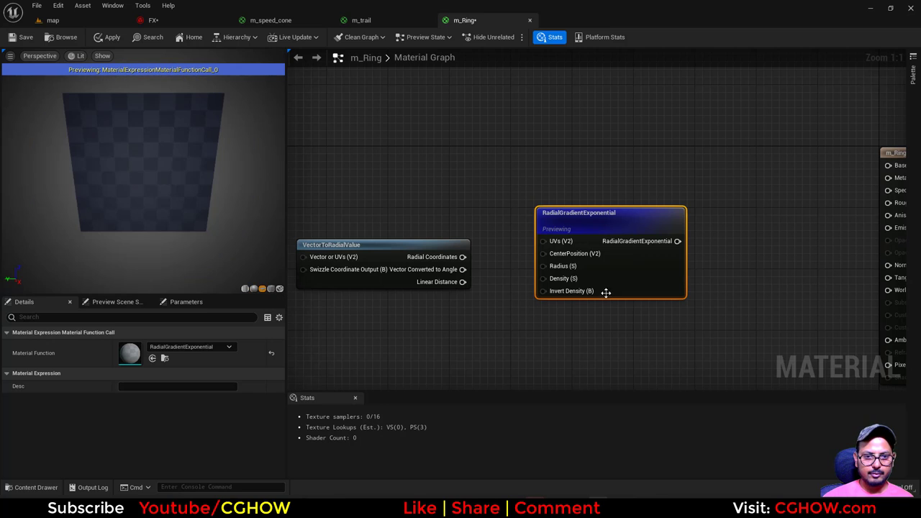
- Connect VectorToRadialValue's Linear Distance output to the radial gradient's UVs and line the two nodes up
drag(462, 257, 557, 288)
drag(550, 248, 544, 242)
drag(410, 284, 545, 242)
drag(401, 264, 410, 248)
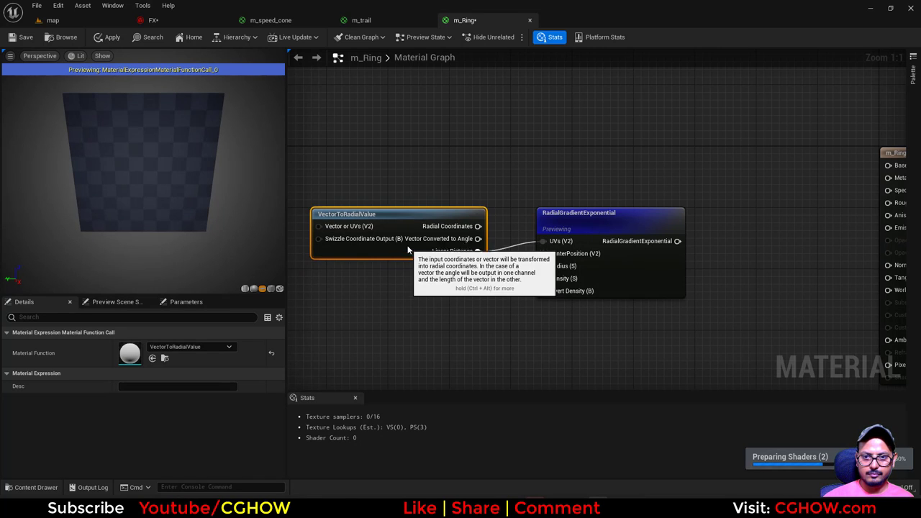
key(Home)
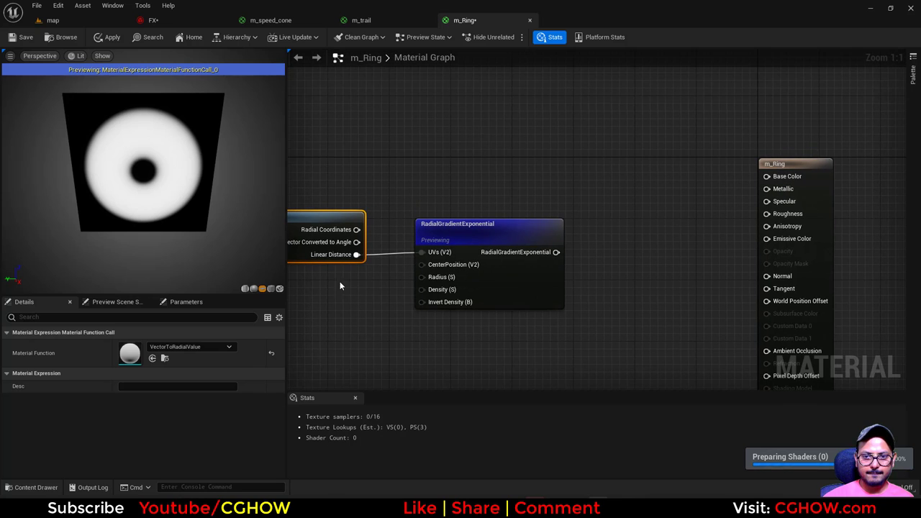
- Feed the radial gradient into the Y input of a new Step node, preview it and set Const X to 0.1
right_click(561, 238)
text(s)
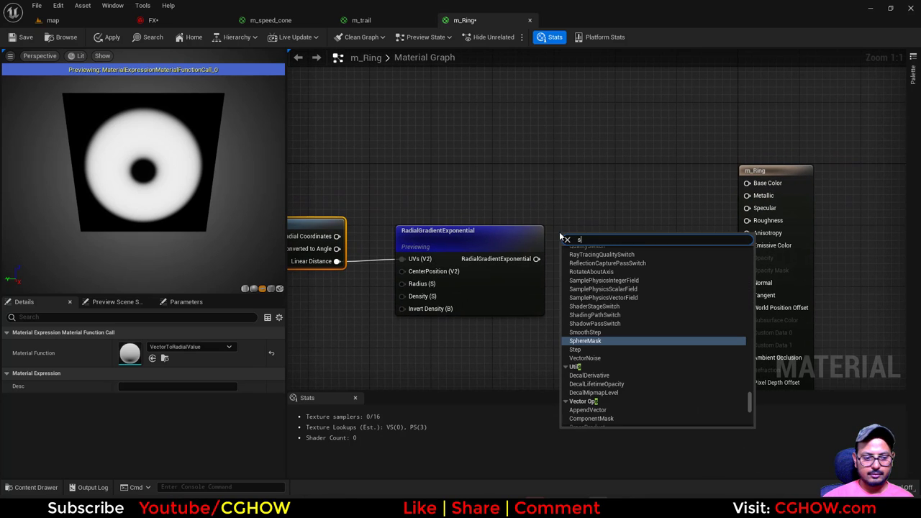
text(tep)
click(587, 301)
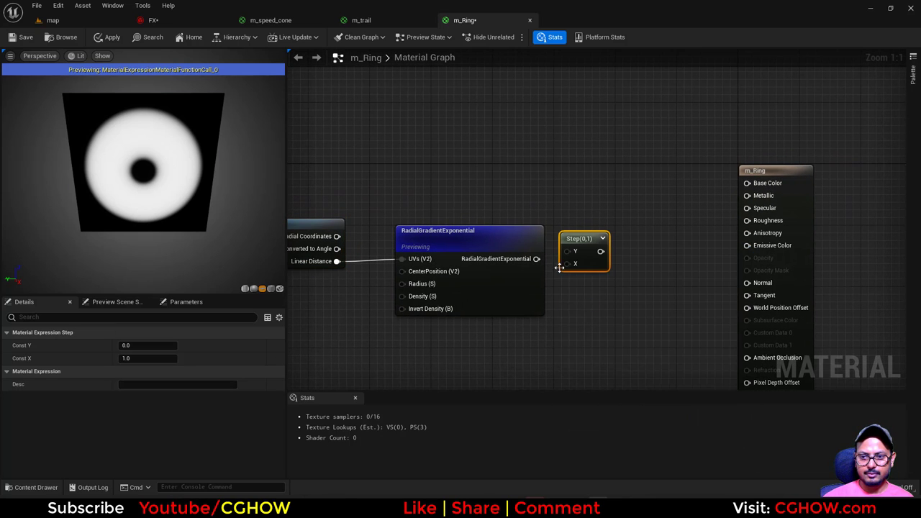
drag(536, 259, 583, 224)
key(space)
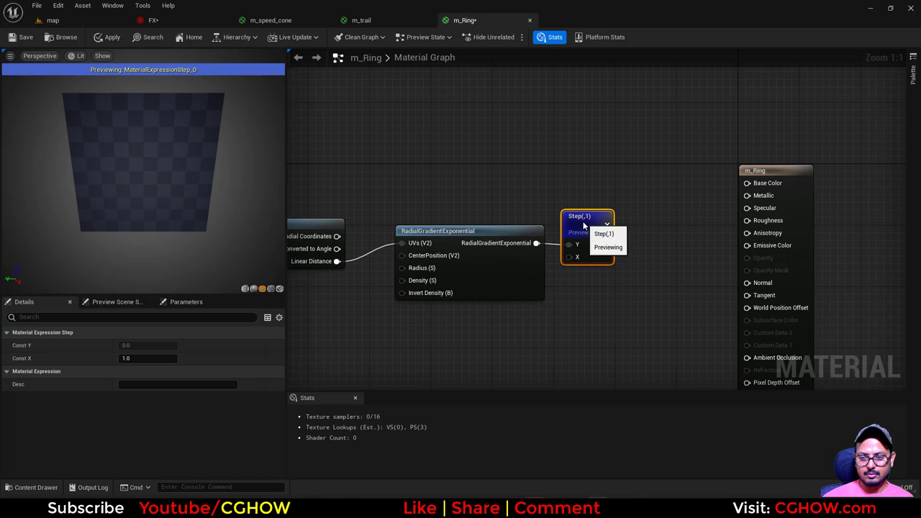
click(159, 357)
text(0.1)
key(Return)
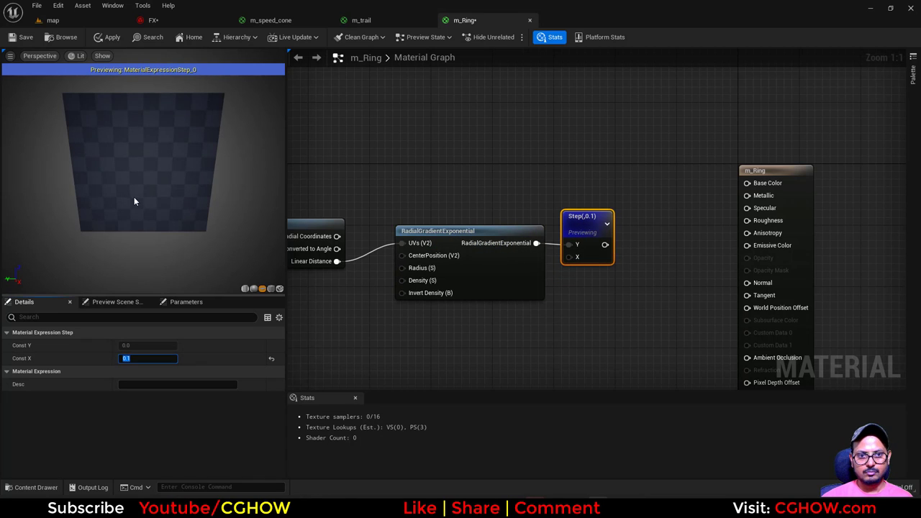
drag(135, 201, 134, 191)
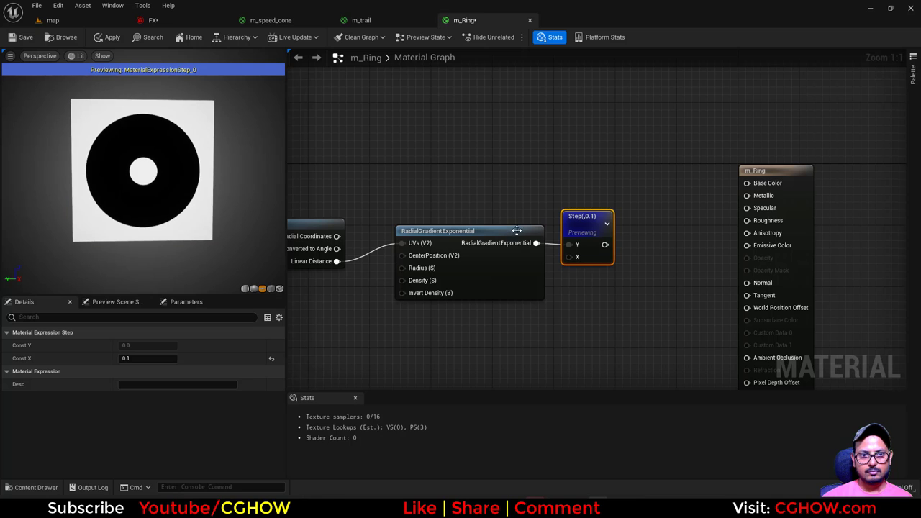
right_drag(704, 286, 558, 295)
drag(481, 276, 528, 269)
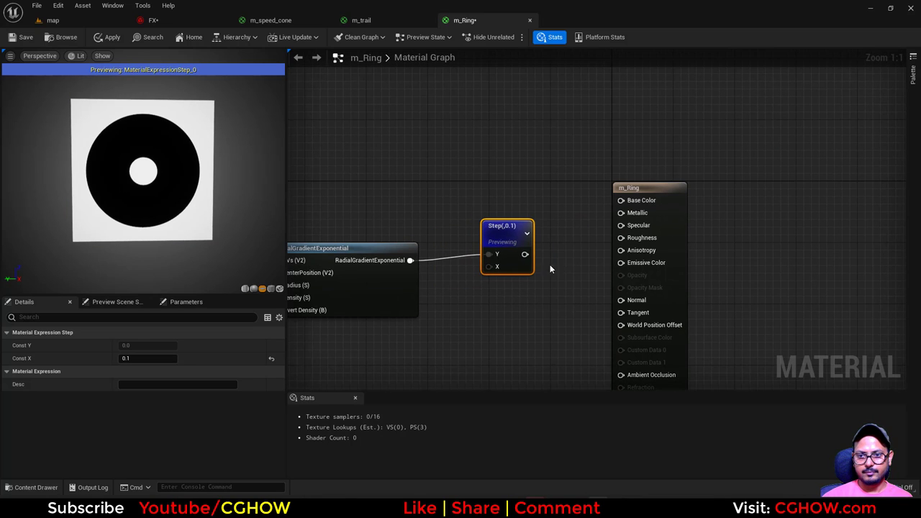
- Add a Texture Sample node above the radial gradient and assign it the noise_blur texture
right_drag(434, 192, 439, 229)
click(375, 185)
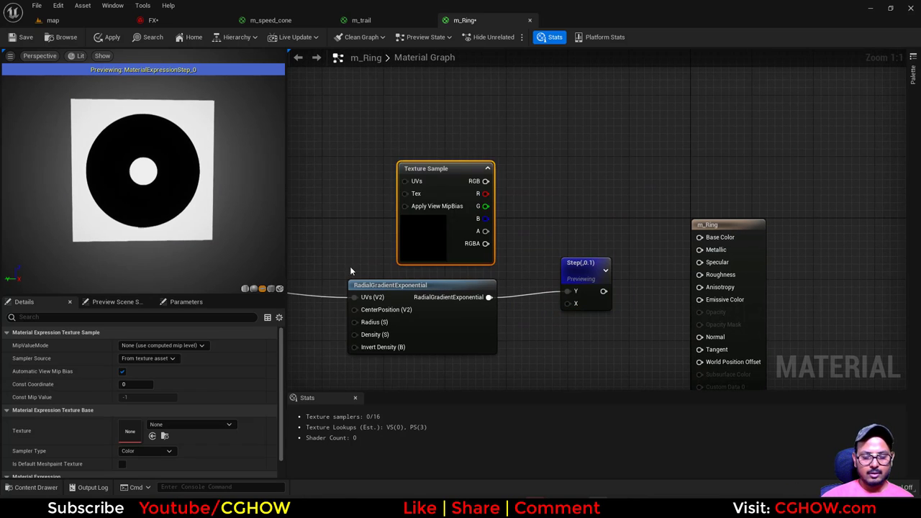
click(183, 424)
text(blur)
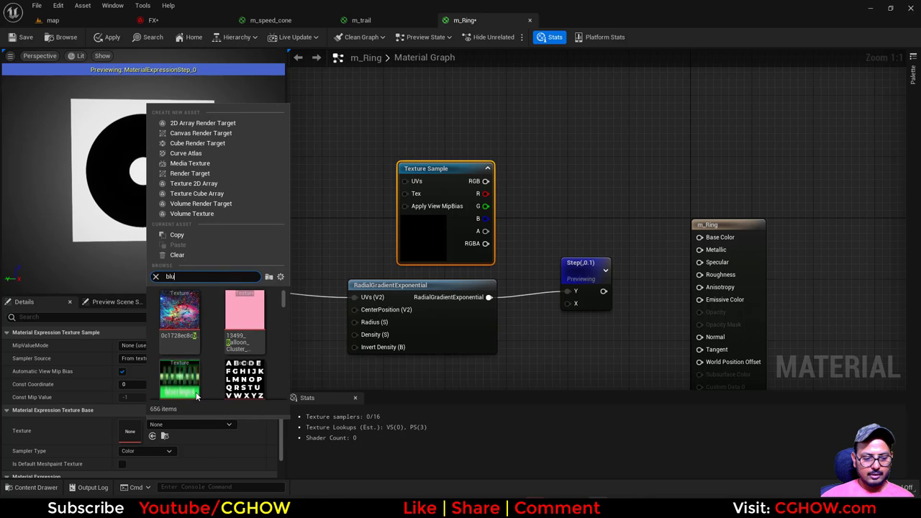
click(243, 377)
right_drag(532, 268, 506, 305)
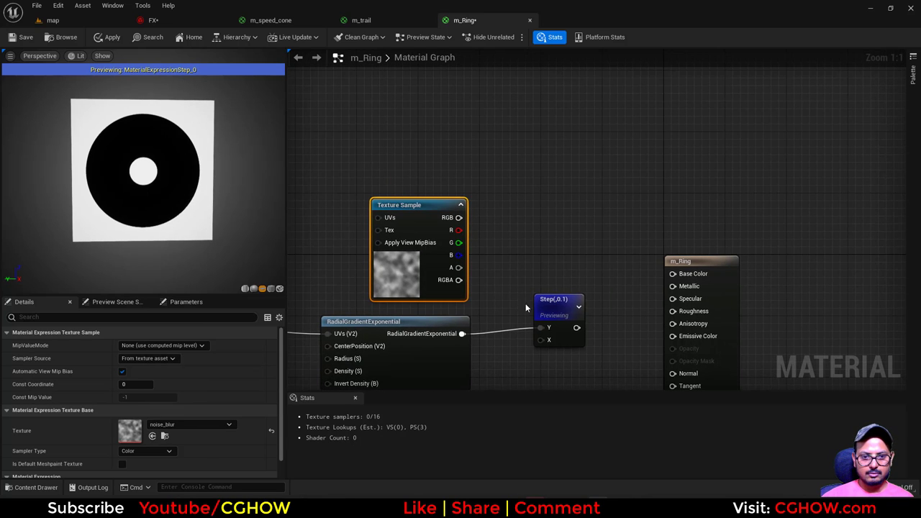
- Try adding the noise texture's R channel to the radial gradient with an Add node feeding the Step's Y input
drag(553, 297, 606, 297)
key(a)
click(500, 257)
drag(464, 339, 510, 278)
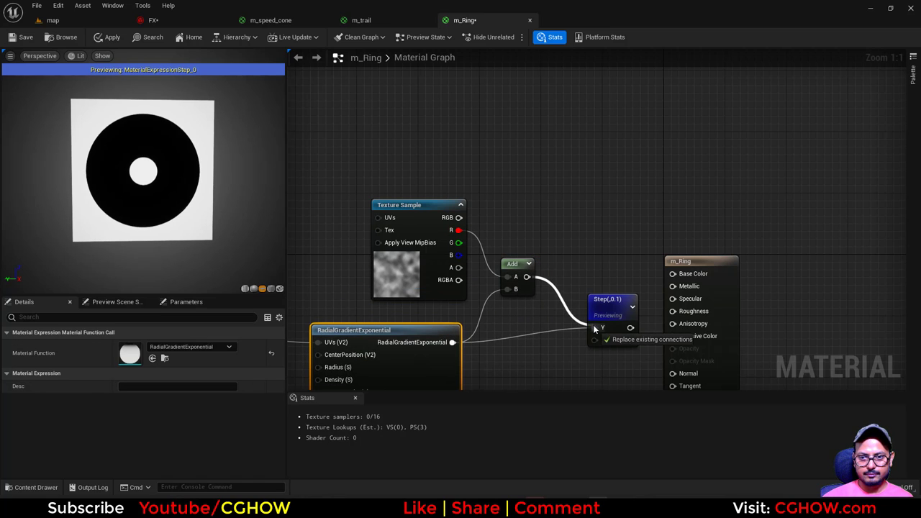
drag(595, 329, 595, 329)
right_drag(715, 299, 599, 279)
drag(598, 279, 695, 261)
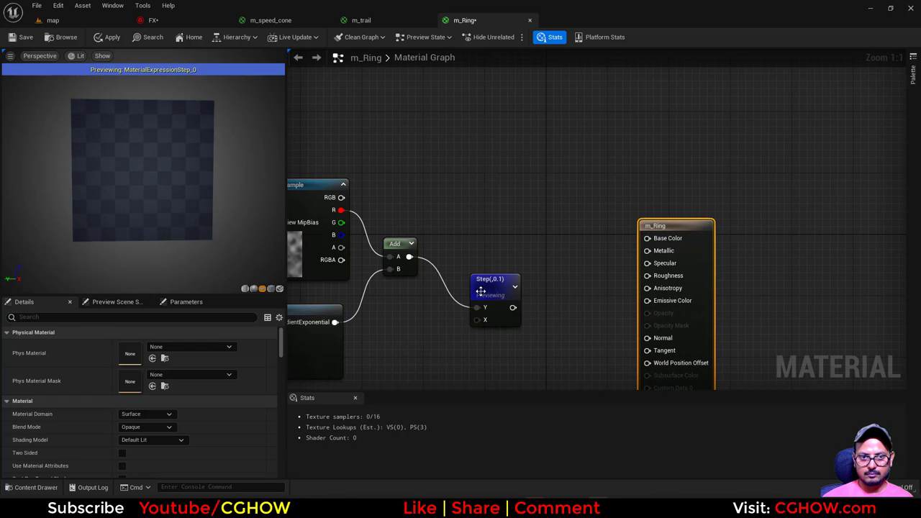
drag(407, 266, 409, 302)
right_drag(409, 301, 475, 304)
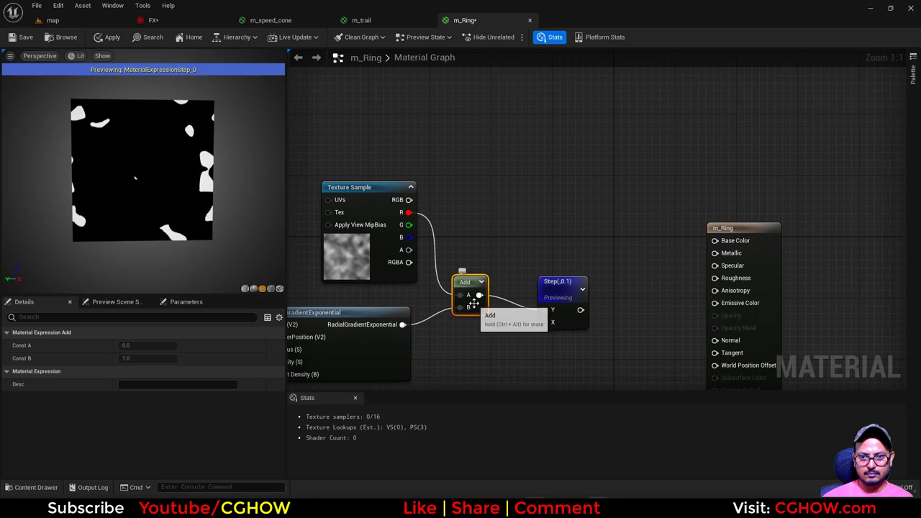
- Replace the Add node with a Multiply of the noise's R channel and the radial gradient, connected to the Step's Y input
key(Delete)
click(447, 270)
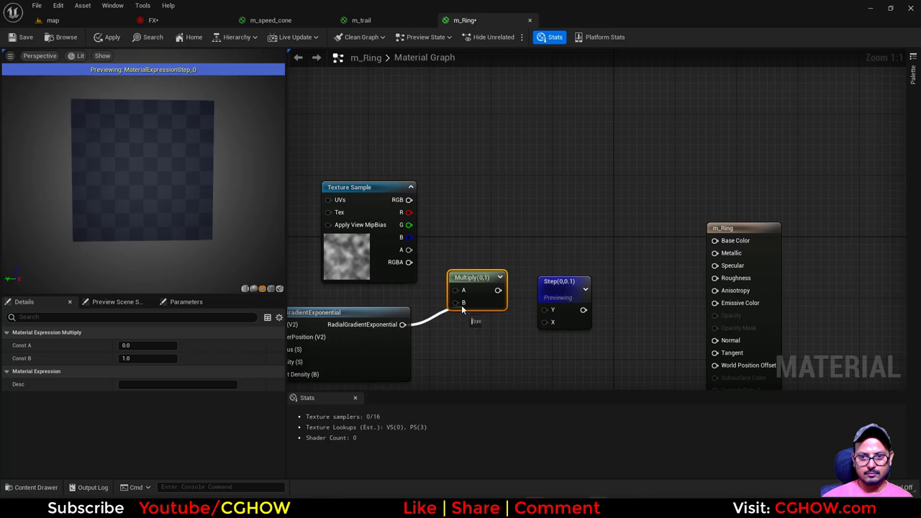
drag(461, 305, 462, 303)
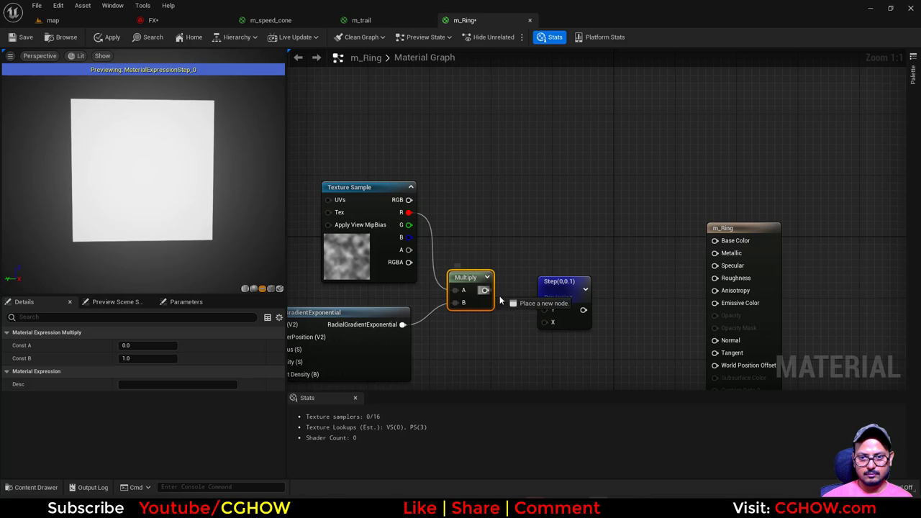
drag(544, 311, 545, 311)
drag(483, 303, 480, 323)
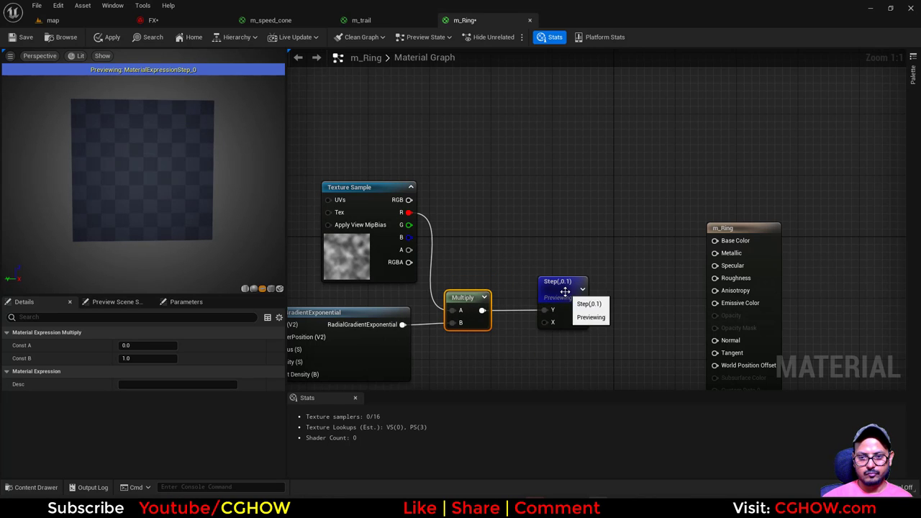
drag(566, 294, 534, 294)
right_drag(567, 290, 547, 282)
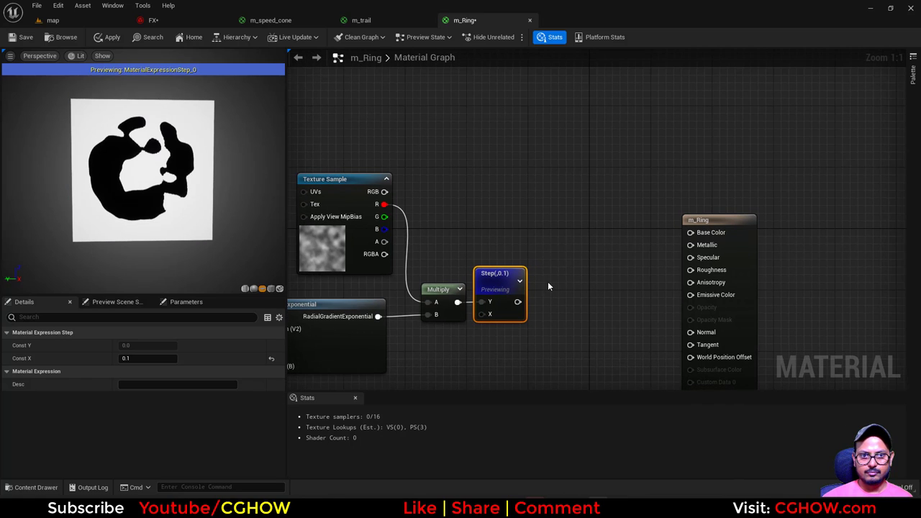
drag(494, 283, 523, 290)
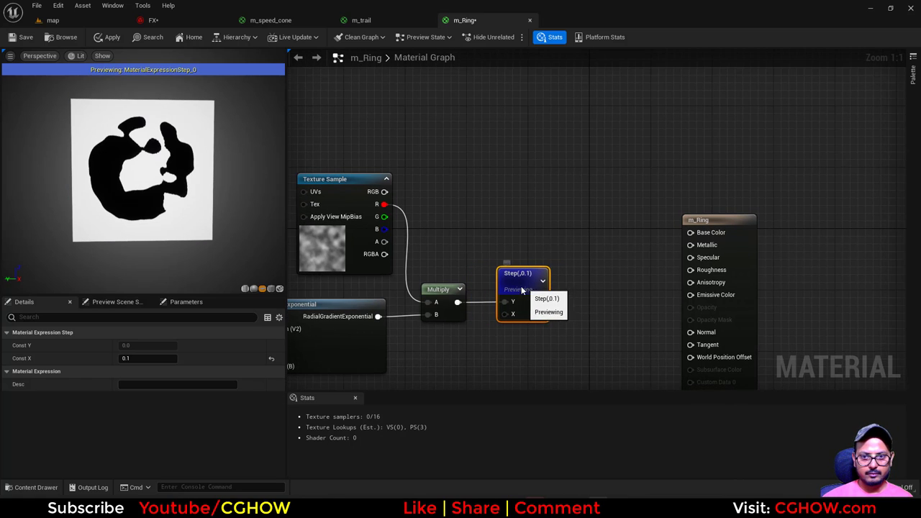
- Invert the Step output with a 1-x node and preview the inverted mask
click(566, 288)
key(space)
drag(578, 301, 515, 317)
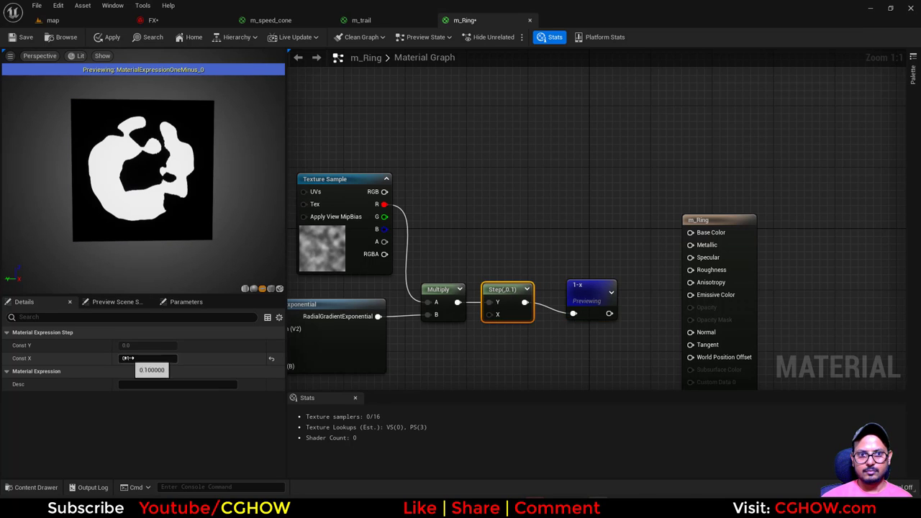
- Try Const X values of 0.2 and 0.5 on the Step node, and set it back to 0.1
text(0.2)
key(Return)
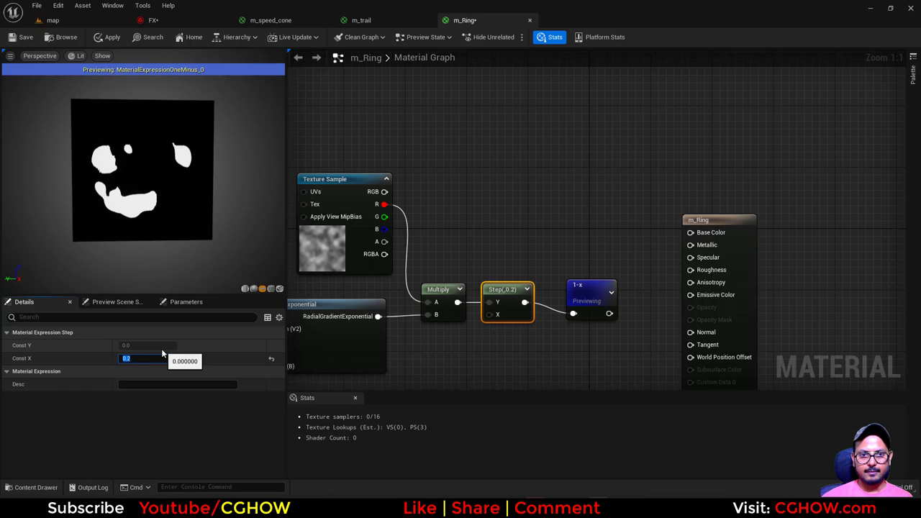
text(0.5)
key(Return)
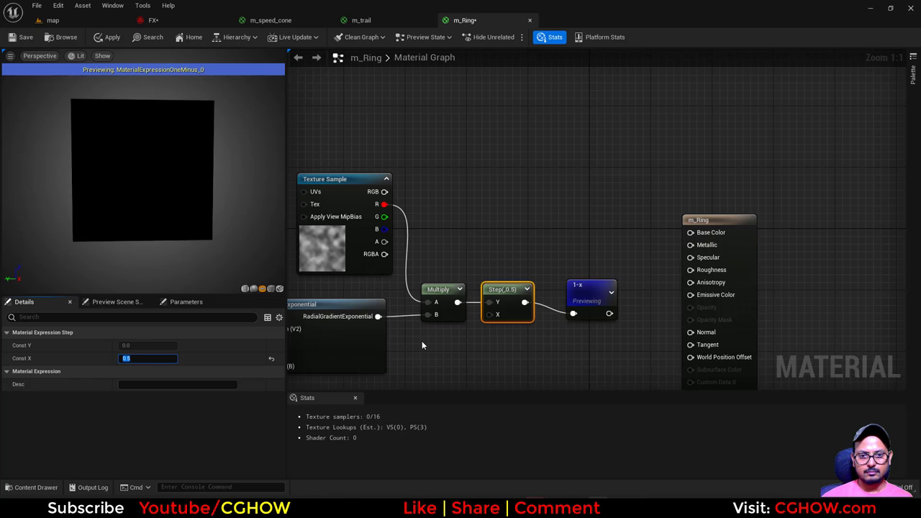
text(0.1)
key(Return)
- Connect a new Constant node to the radial gradient's Density input and set its value to 0.5
mouse_move(386, 317)
right_down()
mouse_move(509, 266)
mouse_move(574, 263)
mouse_move(376, 315)
right_up()
click(376, 315)
drag(382, 328, 430, 303)
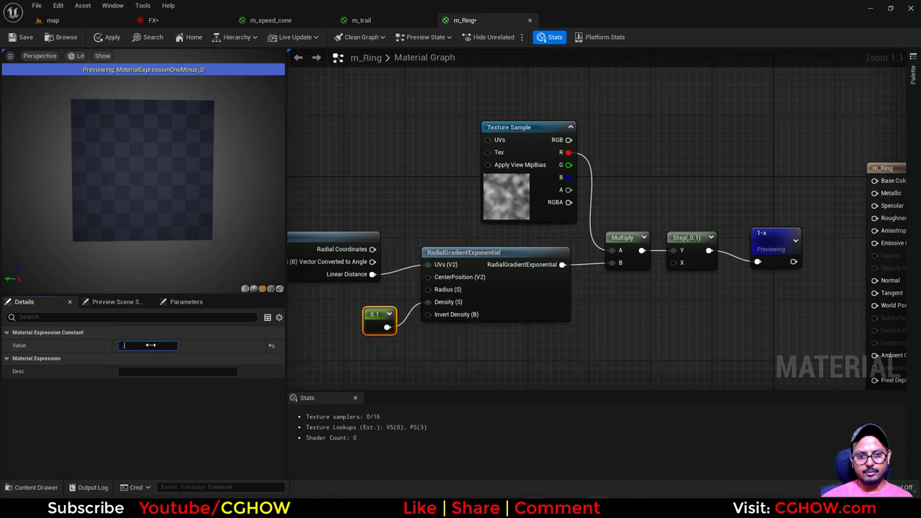
text(0.5)
key(Return)
right_drag(619, 271, 605, 294)
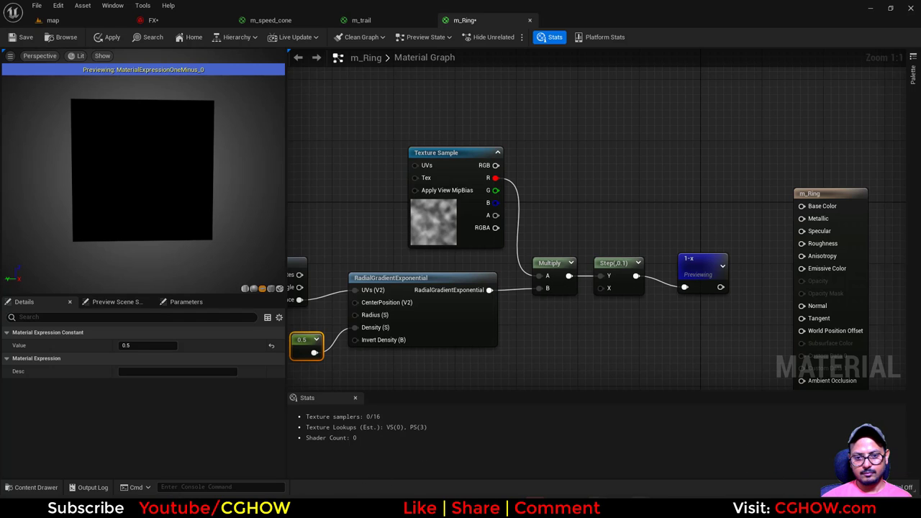
right_drag(576, 307, 546, 281)
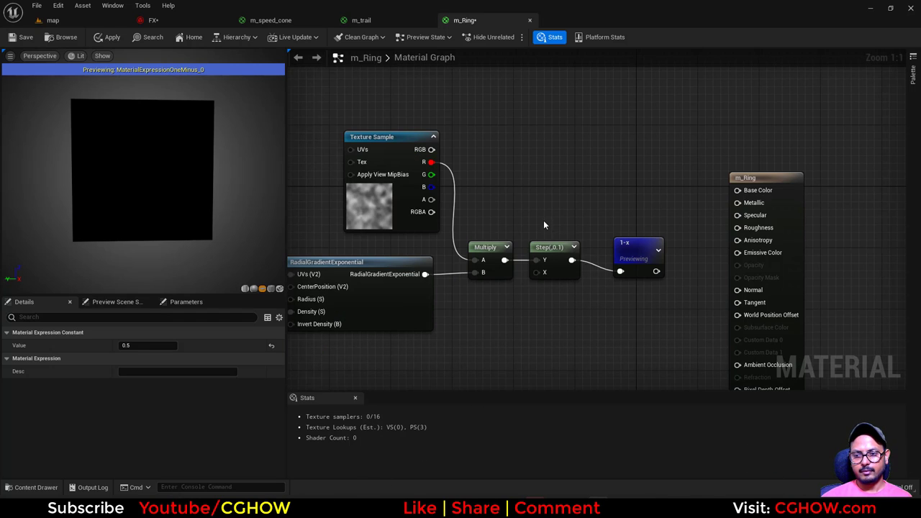
- Replace the Step and 1-x nodes with a Power node fed by the Multiply result, and preview it
key(Delete)
click(531, 234)
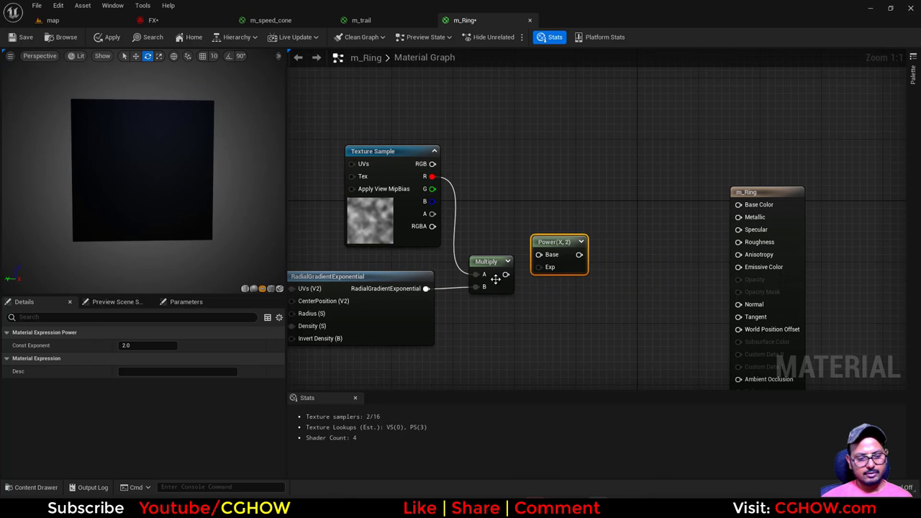
key(space)
- Try a Density constant of 1 for the radial gradient, and set it to 5
right_drag(492, 306, 598, 294)
click(340, 327)
click(154, 347)
text(1)
key(Return)
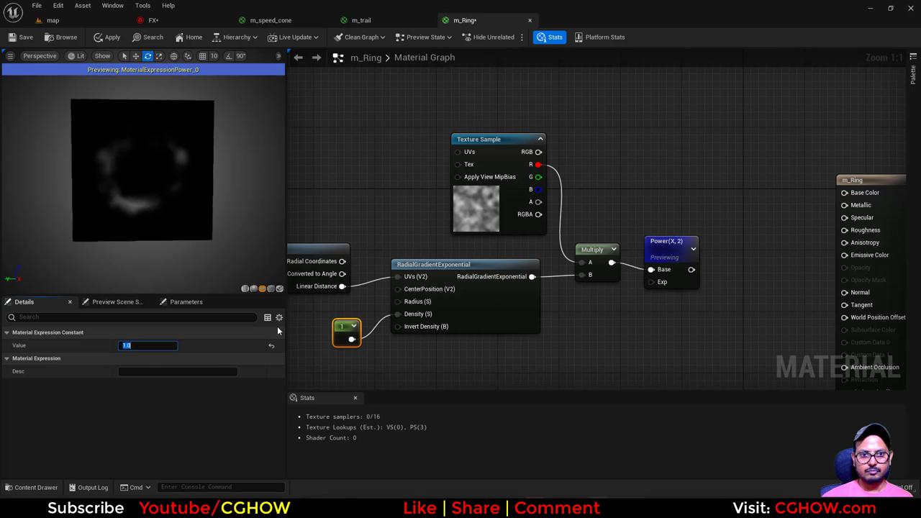
text(5)
key(Return)
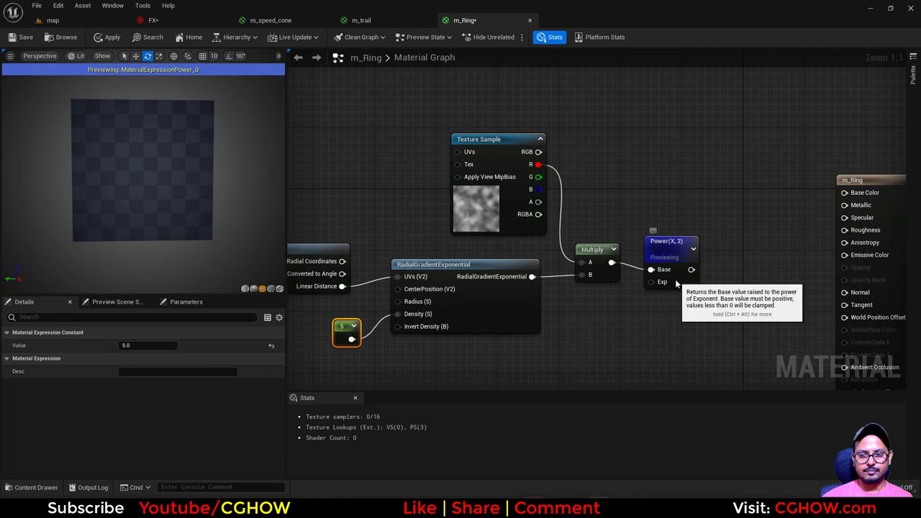
- Feed the radial gradient's output directly into the Power node and set the constant exponent to about 6.07
click(672, 279)
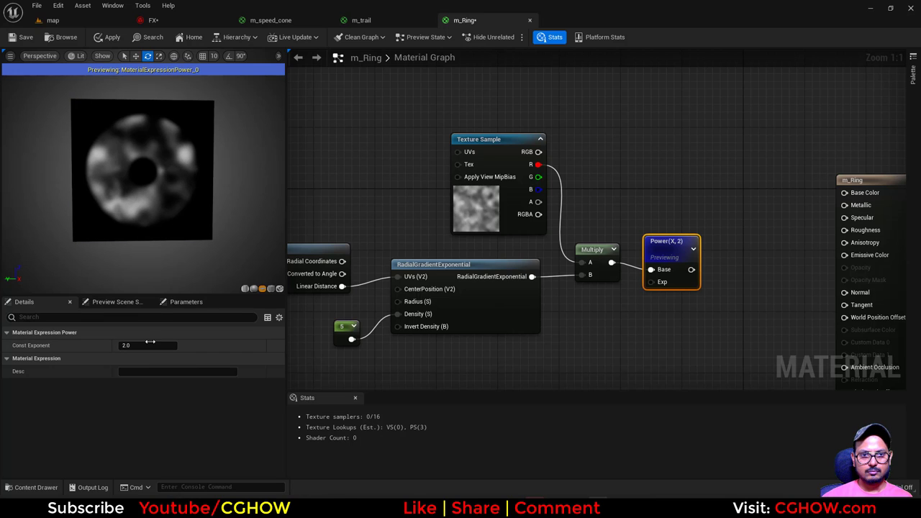
drag(147, 346, 155, 345)
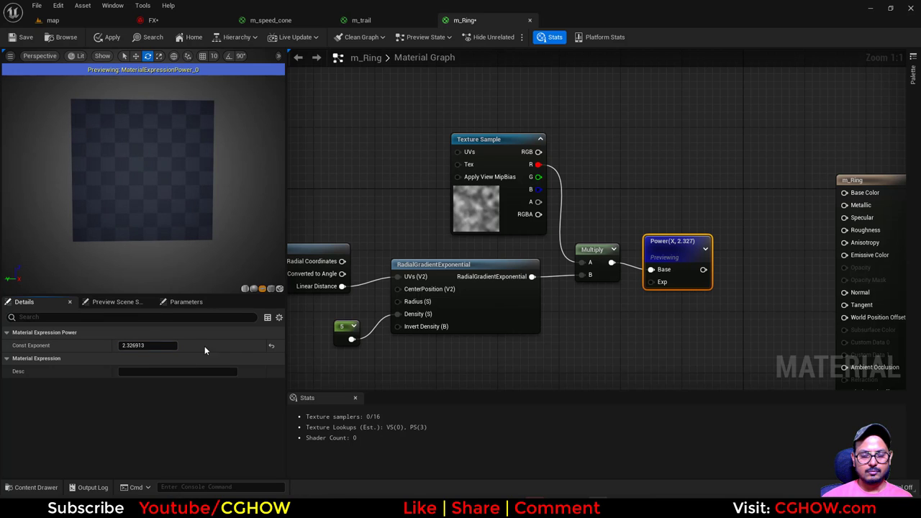
drag(595, 249, 602, 188)
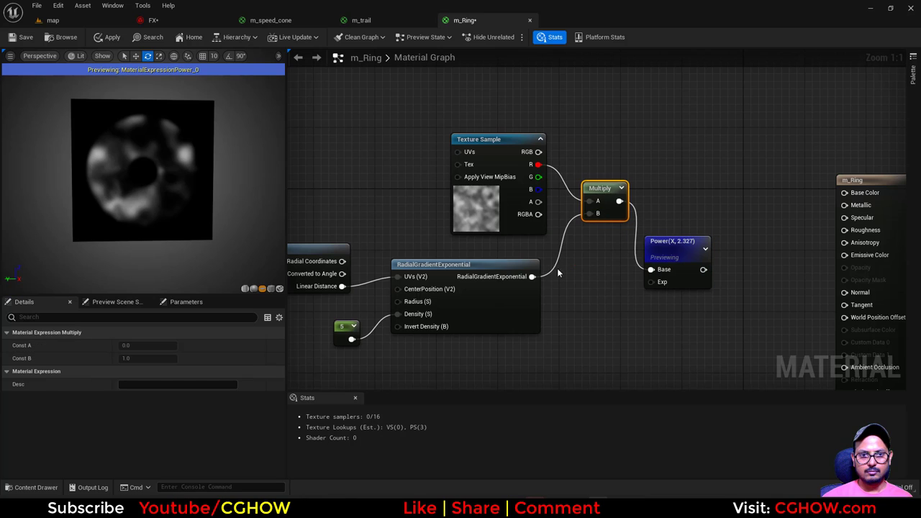
drag(531, 276, 652, 270)
drag(671, 252, 594, 259)
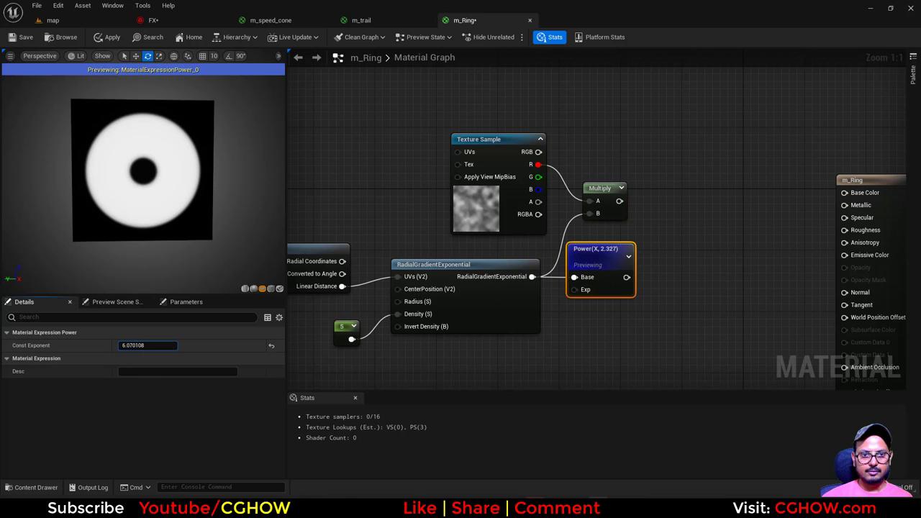
drag(148, 345, 150, 346)
- Try a Density constant of 2 for the radial gradient, and set it to 1
click(349, 331)
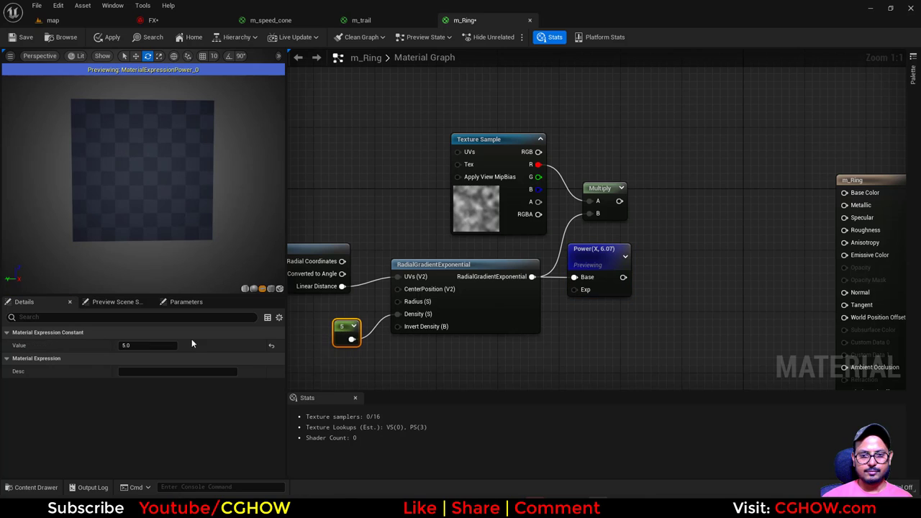
click(155, 346)
text(2)
key(Return)
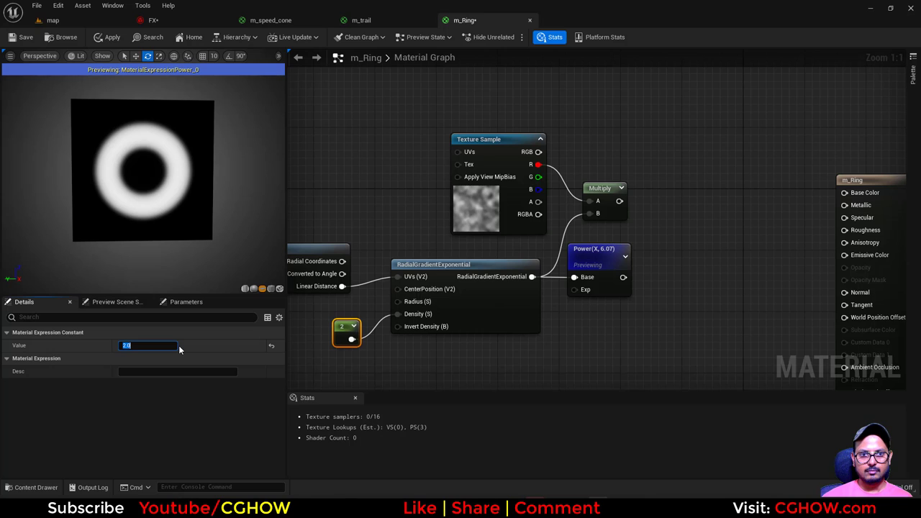
text(1)
key(Return)
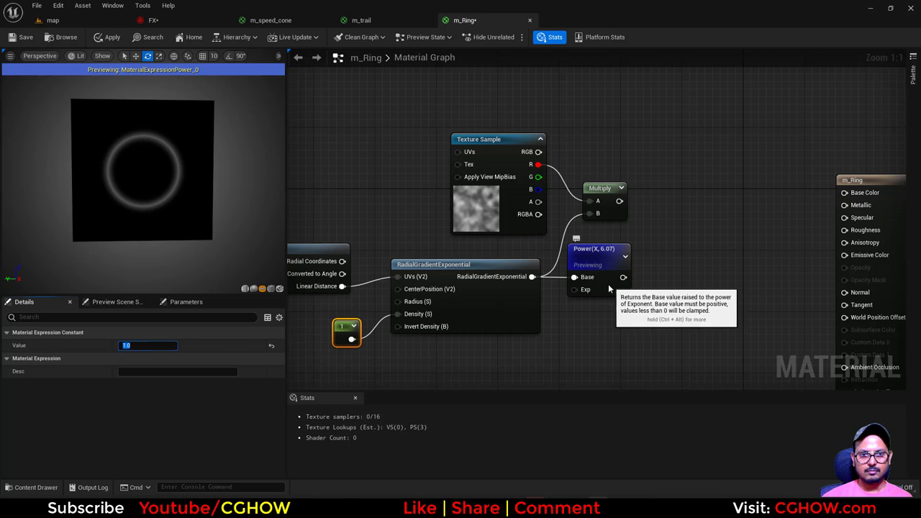
- Add a Multiply node with the noise Multiply result in A and the Power result in B
drag(611, 283, 603, 283)
right_drag(614, 275, 514, 318)
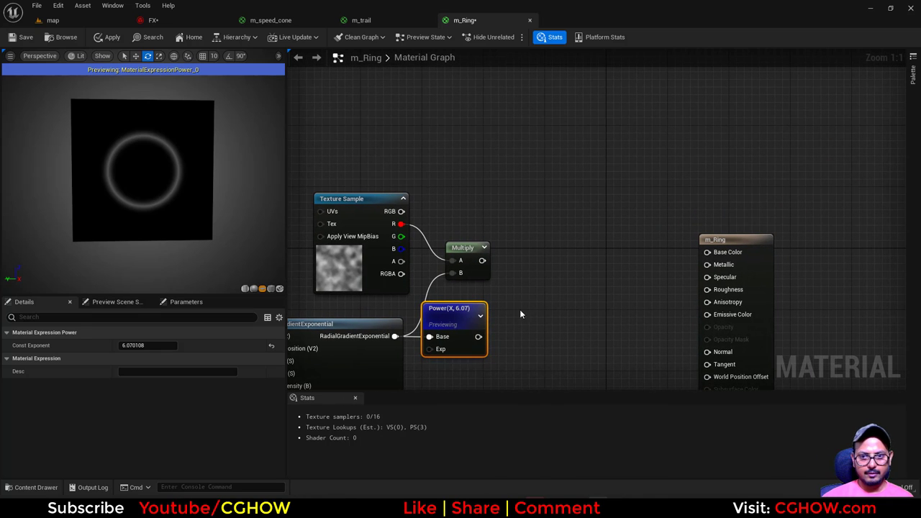
key(m)
click(525, 295)
drag(479, 337, 530, 323)
drag(483, 260, 533, 308)
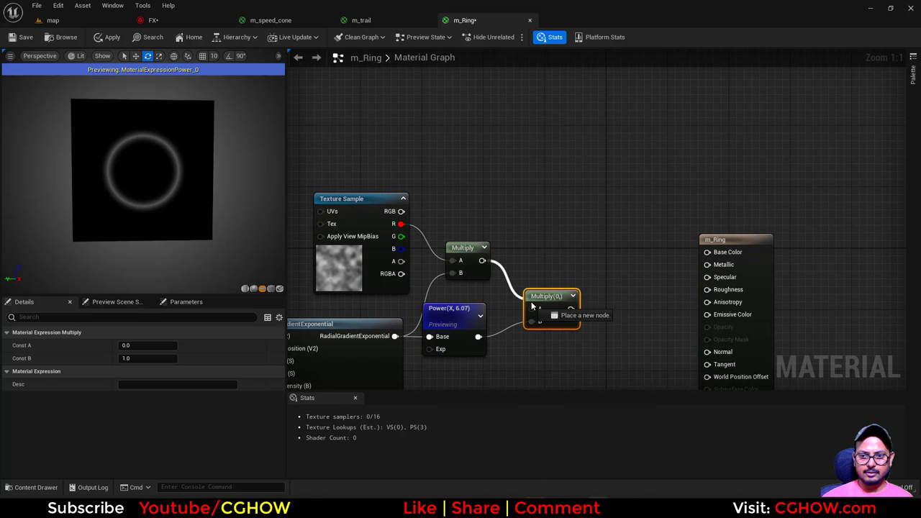
right_drag(590, 299, 546, 312)
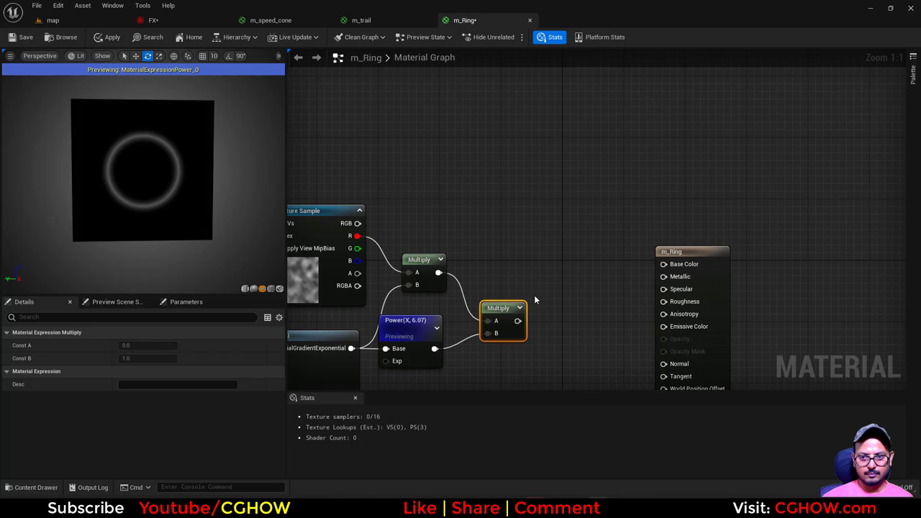
- Add another Multiply node after the combined result, preview it, and set its Const B to 10
key(m)
click(536, 295)
drag(518, 321, 545, 314)
key(space)
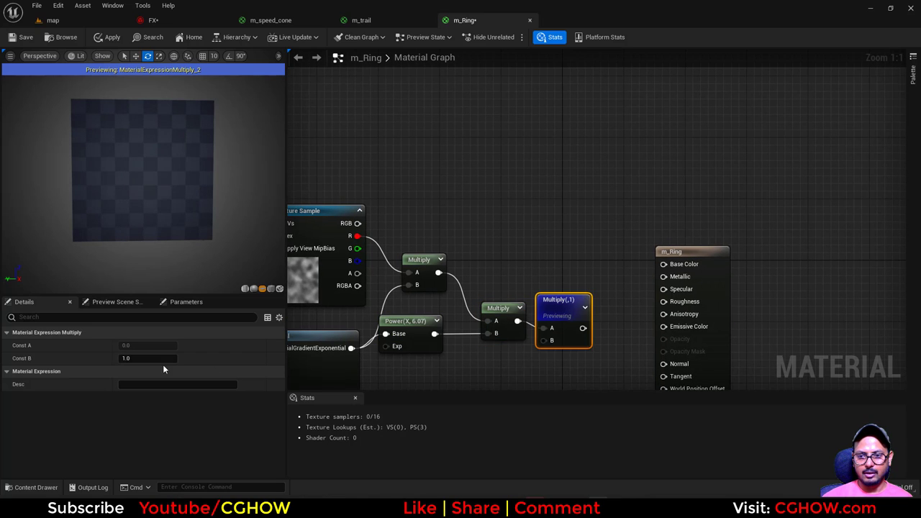
click(159, 359)
text(10)
- Make room before the m_Ring output node, add a Saturate node after the last Multiply, and preview it
drag(718, 283, 810, 260)
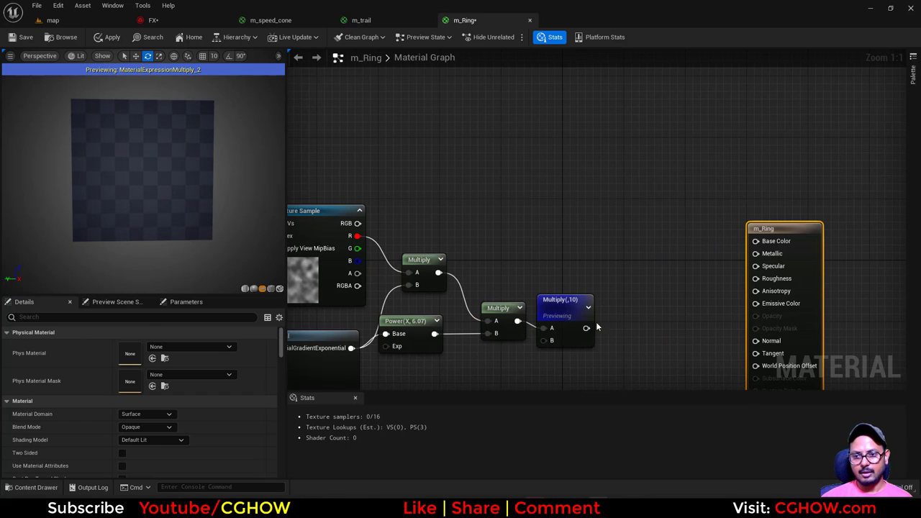
drag(610, 314, 609, 314)
text(sat)
click(638, 170)
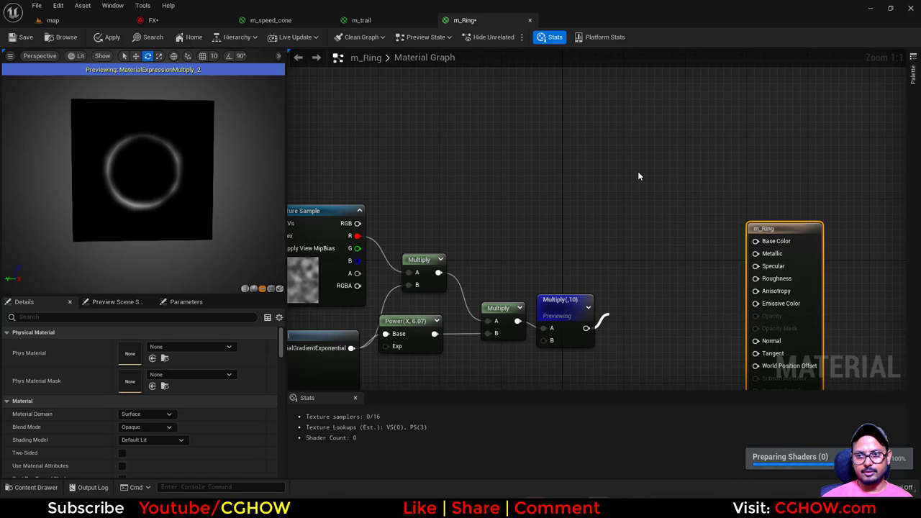
key(space)
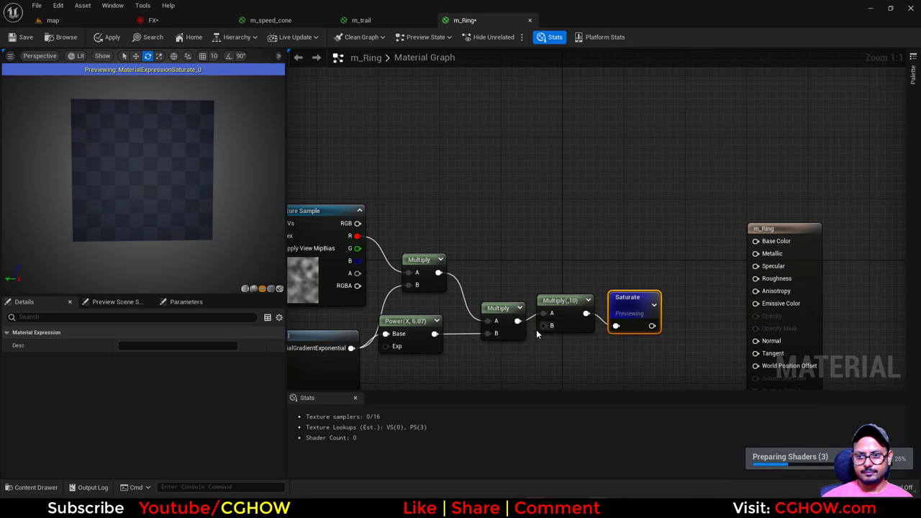
- Move the Texture Sample farther from the Multiply nodes and raise the last Multiply's Const B to about 105
right_drag(491, 342, 579, 322)
right_drag(447, 275, 493, 283)
drag(453, 275, 378, 246)
right_drag(478, 218, 444, 221)
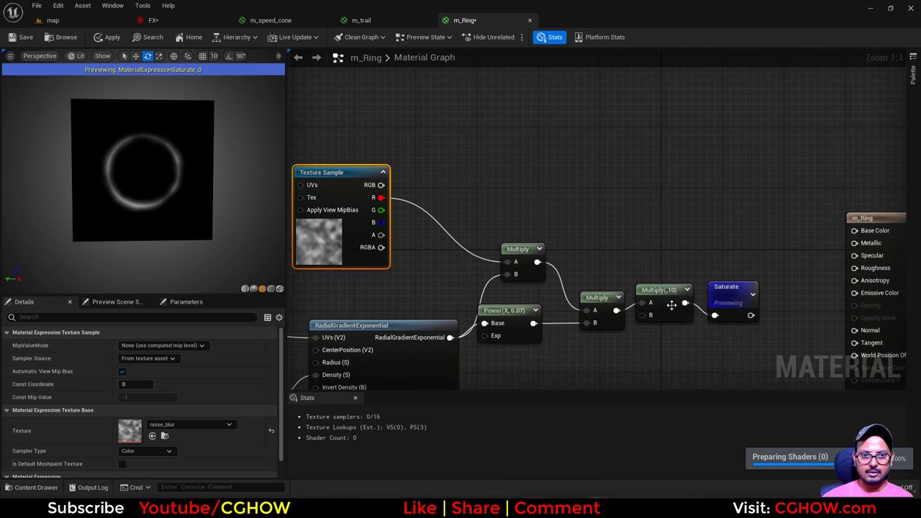
click(672, 307)
drag(141, 359, 175, 358)
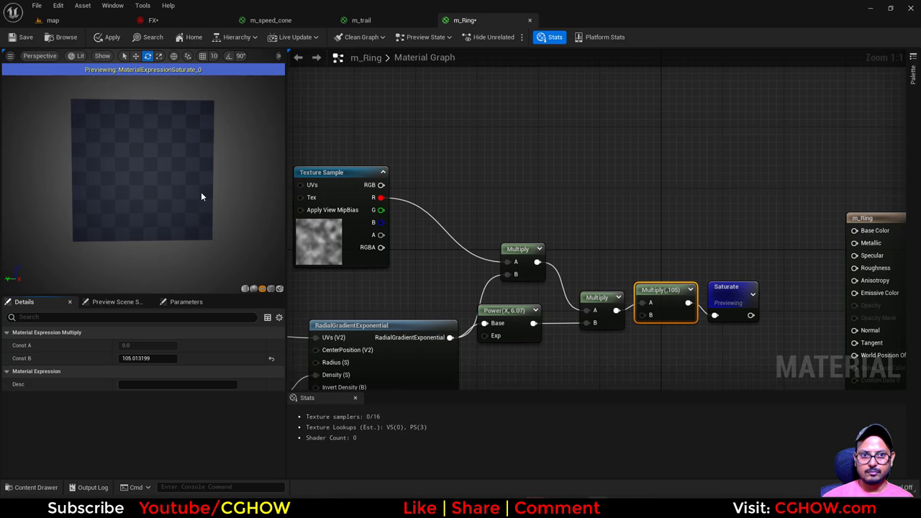
- Insert a Power node between the Texture Sample's R output and input A of the first Multiply
right_drag(413, 257, 460, 272)
drag(377, 252, 353, 267)
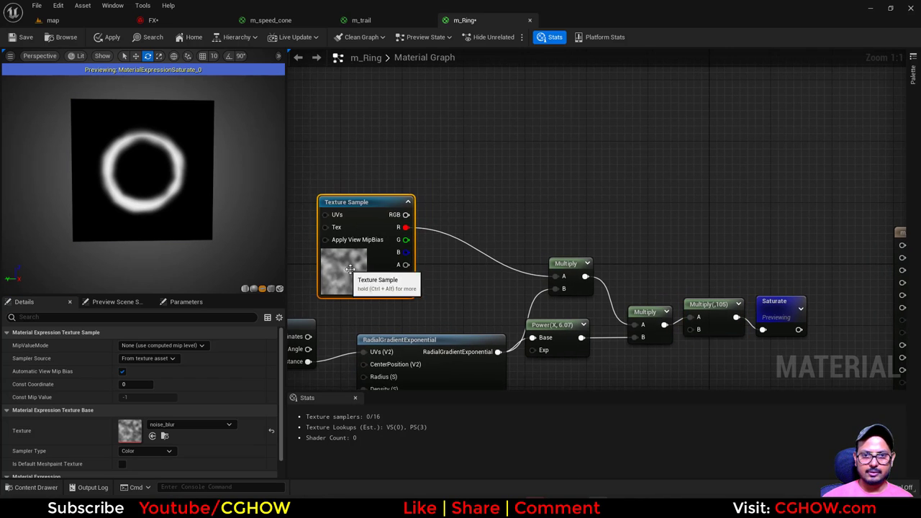
right_drag(447, 280, 454, 288)
key(e)
click(444, 225)
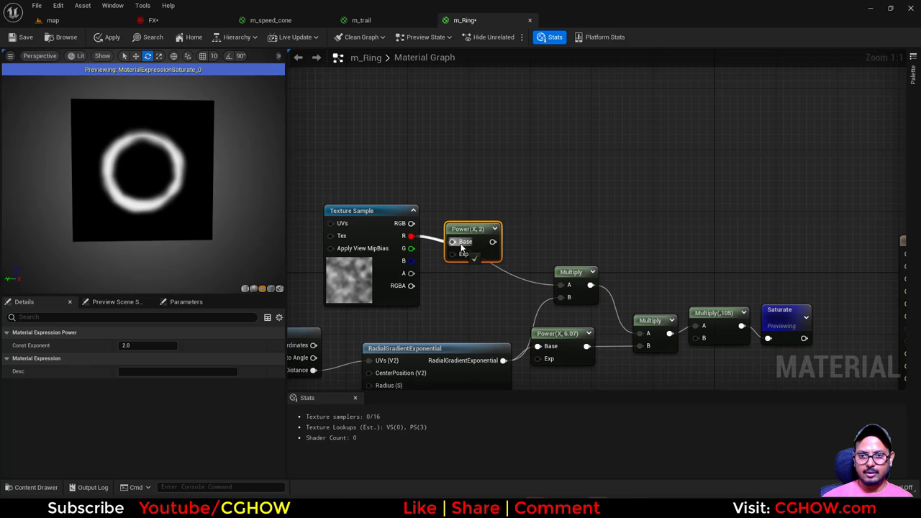
drag(463, 248, 563, 285)
- Add a Dynamic Parameter node, connect its first parameter to the radial gradient's Density input, and name it density
right_drag(481, 304, 588, 216)
right_click(460, 243)
text(dyn)
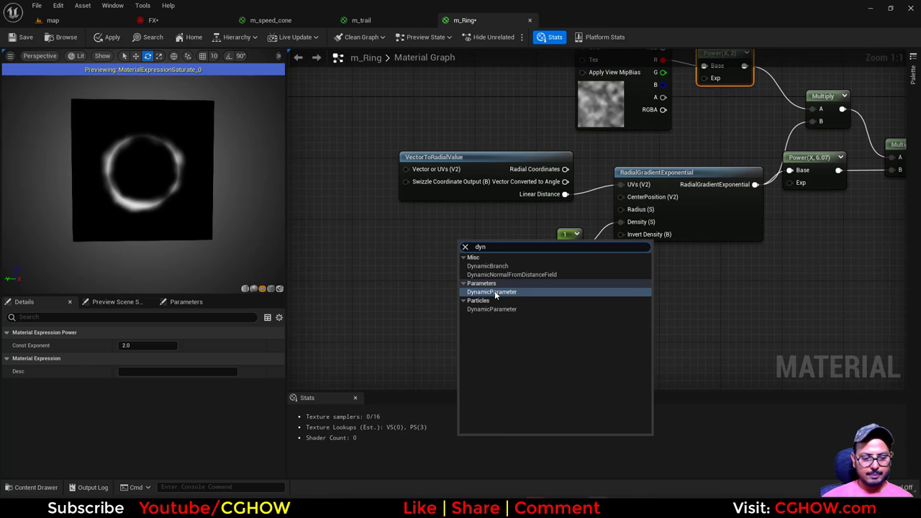
click(496, 292)
right_drag(518, 324, 473, 332)
drag(452, 294, 498, 276)
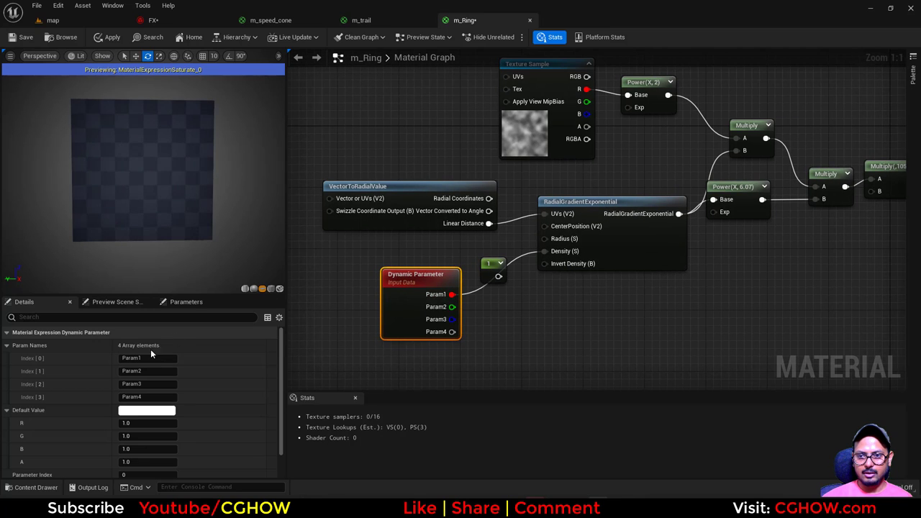
click(148, 358)
text(density)
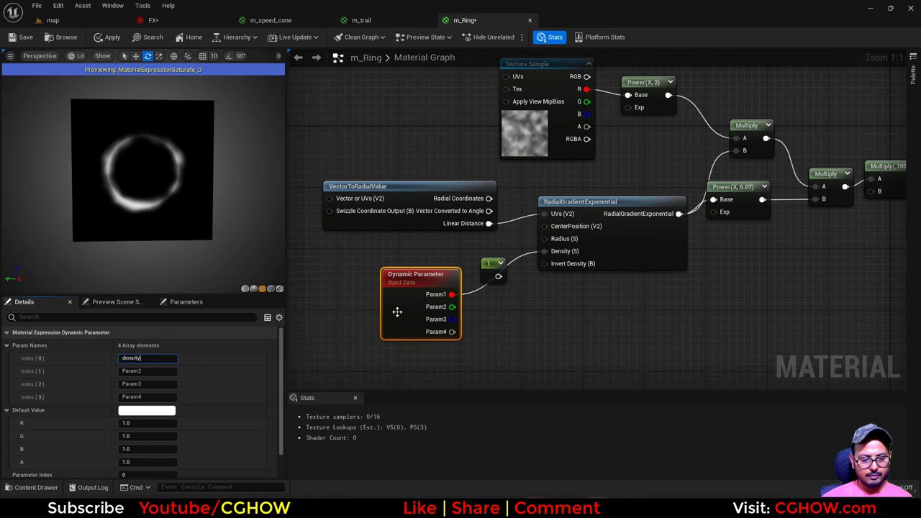
- Connect the second dynamic parameter to the Exp input of the texture's Power node and name it dissolve
right_drag(509, 310, 468, 365)
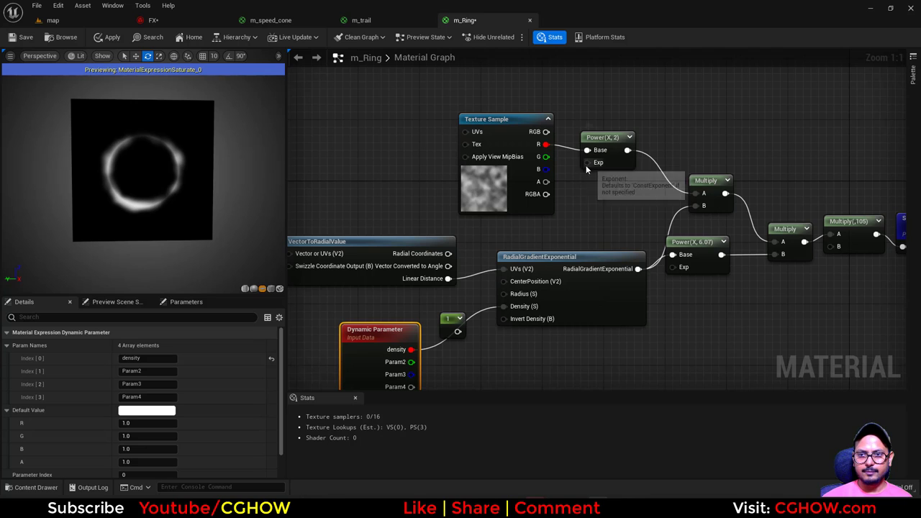
drag(587, 150, 411, 261)
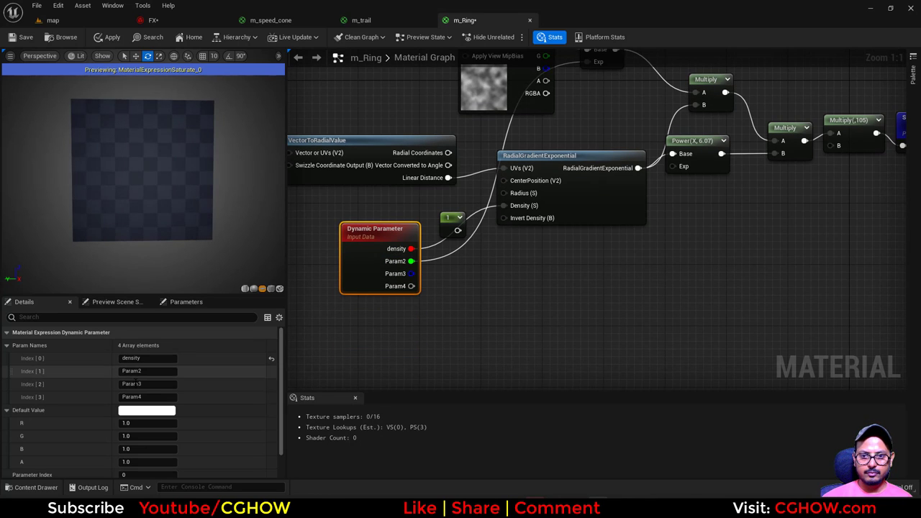
text(dissol)
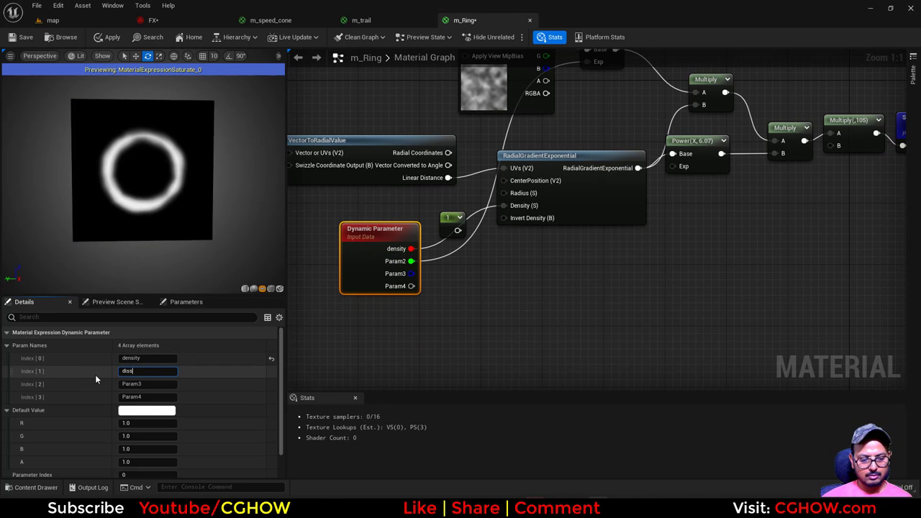
text(ve)
key(Return)
- Connect the third dynamic parameter to input B of the Multiply before Saturate and name it sharpe
right_drag(658, 214, 516, 307)
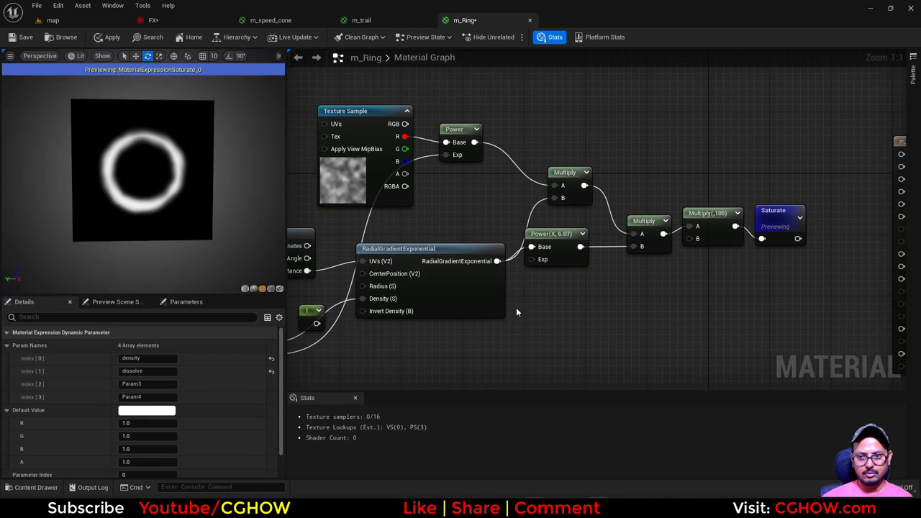
right_drag(694, 257, 755, 236)
drag(750, 218, 370, 345)
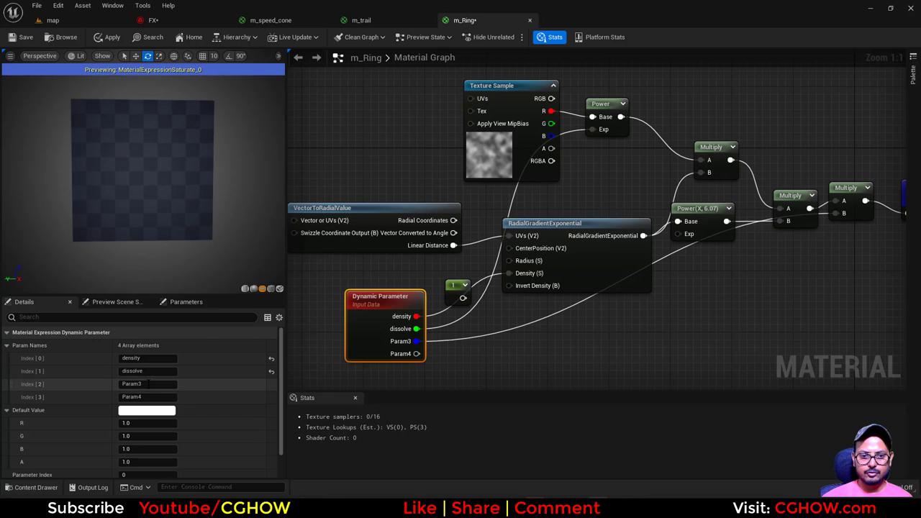
text(sharpe)
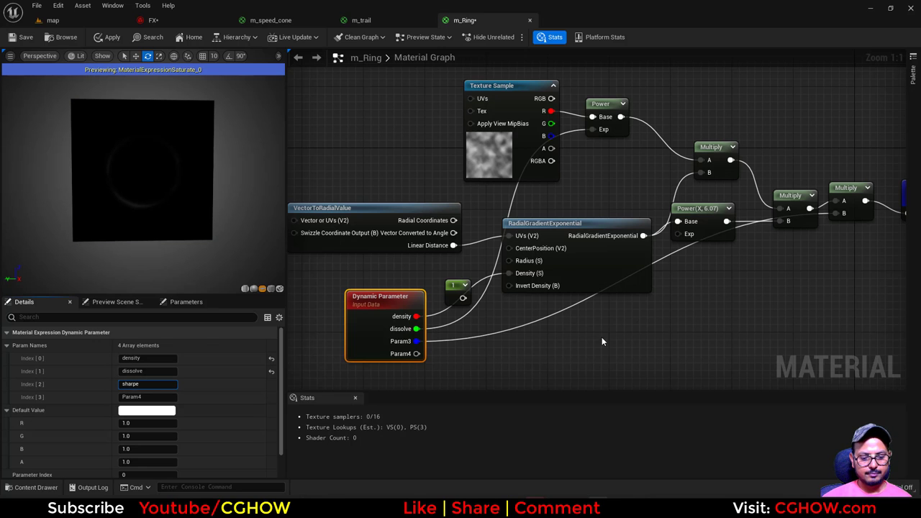
- Add a Particle Color node and connect its color output to the material's Emissive Color
right_drag(601, 341, 305, 417)
right_click(535, 162)
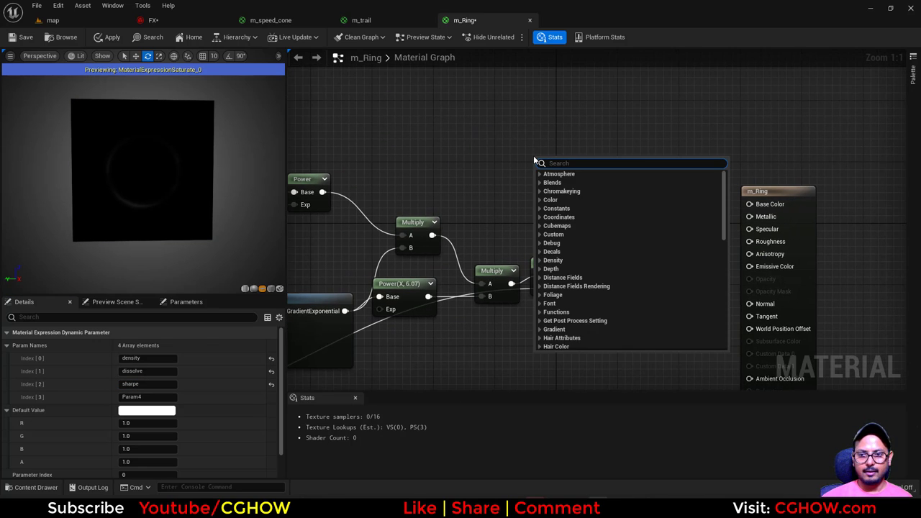
text(part)
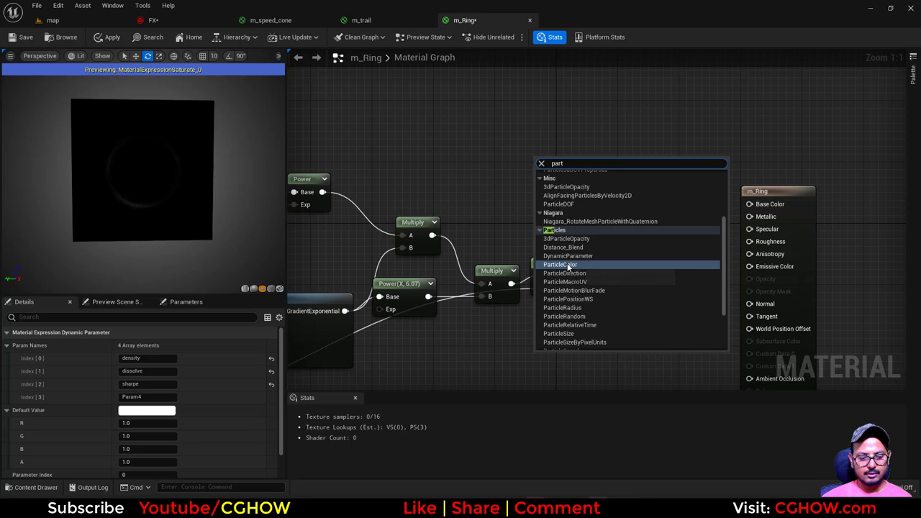
click(568, 266)
drag(586, 185, 749, 266)
right_drag(720, 290, 705, 277)
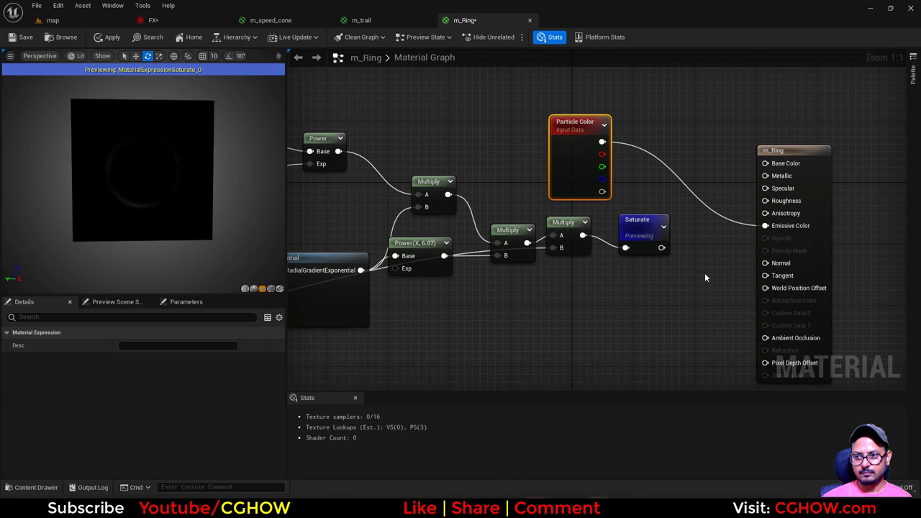
- Multiply the Saturate result by the Particle Color alpha and connect the product to the material's Opacity
click(705, 278)
drag(661, 247, 705, 287)
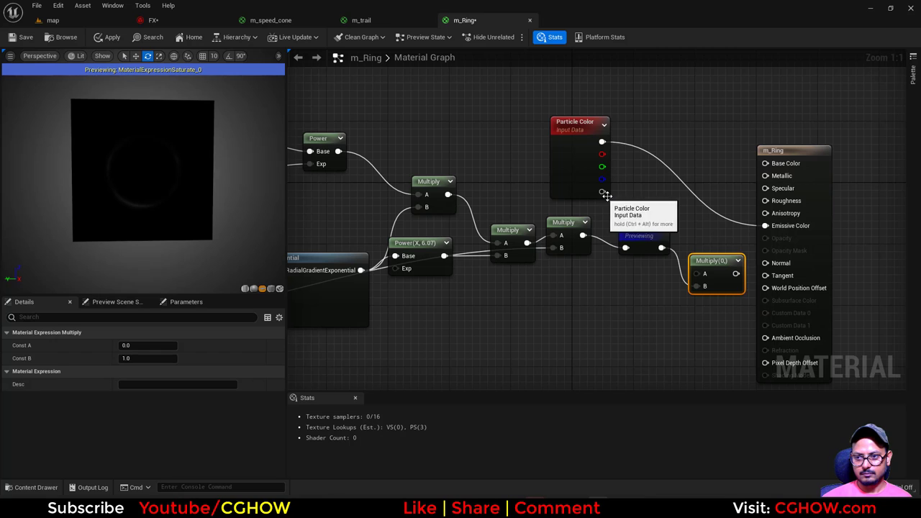
drag(606, 194, 766, 239)
- Set the m_Ring material to Translucent blend mode and Unlit shading model, and enable Two Sided
click(763, 236)
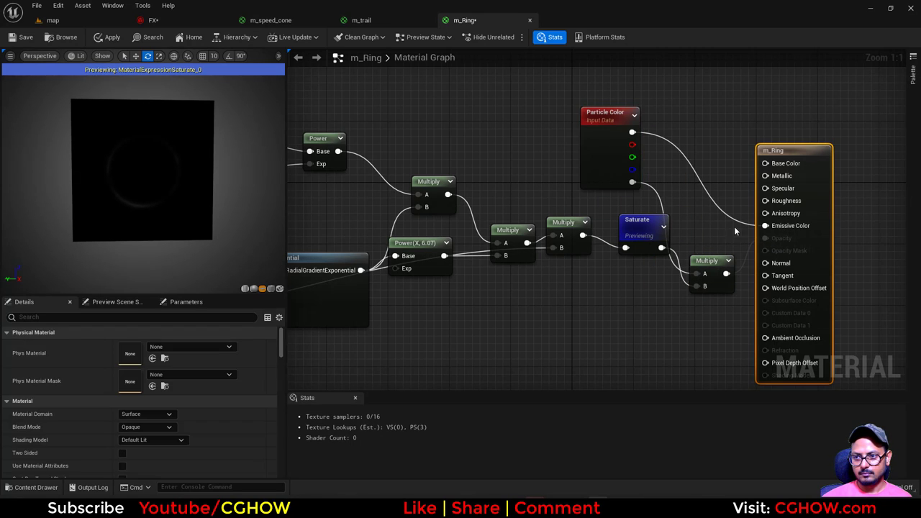
click(146, 427)
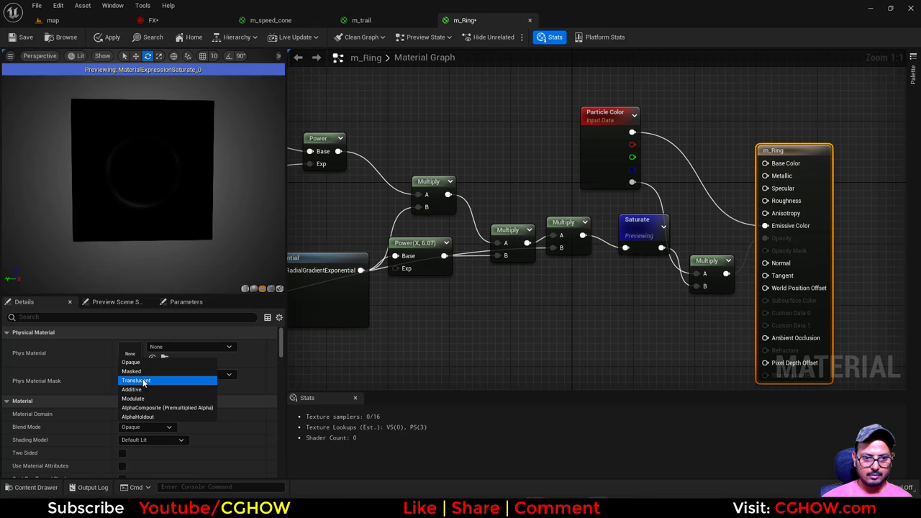
click(148, 380)
click(148, 440)
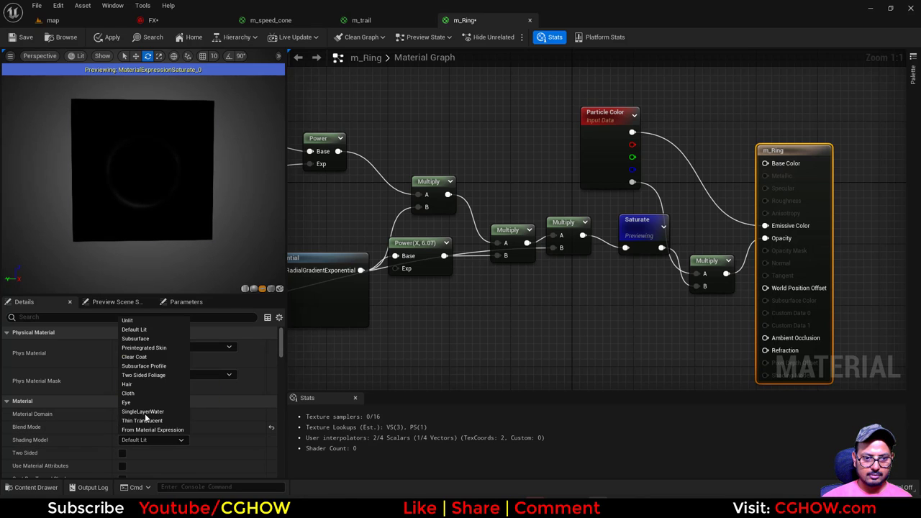
click(137, 322)
click(122, 453)
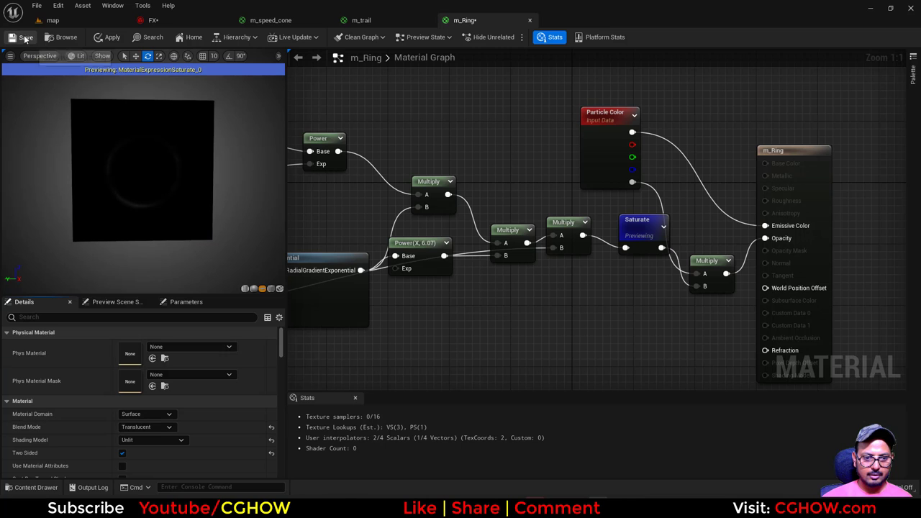
- Save the m_Ring material, locate it in the content browser, and return to the FX Niagara system
key(ctrl+s)
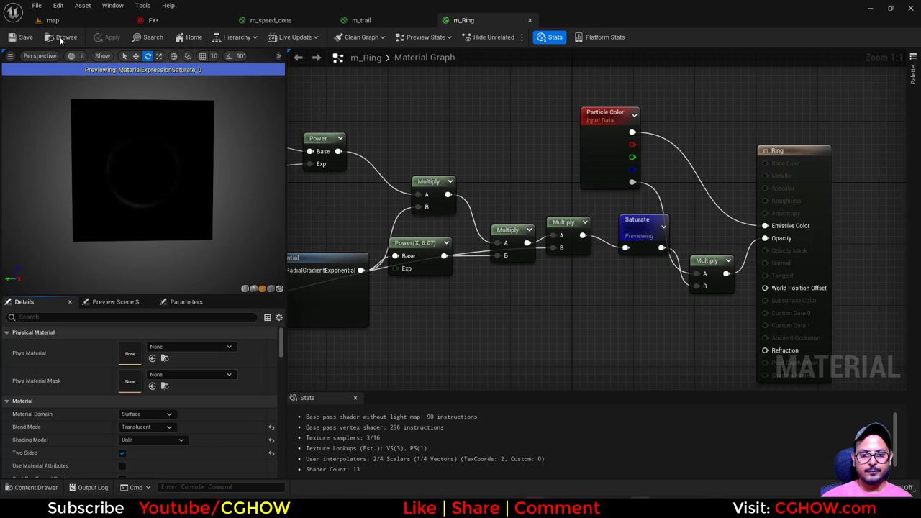
click(64, 36)
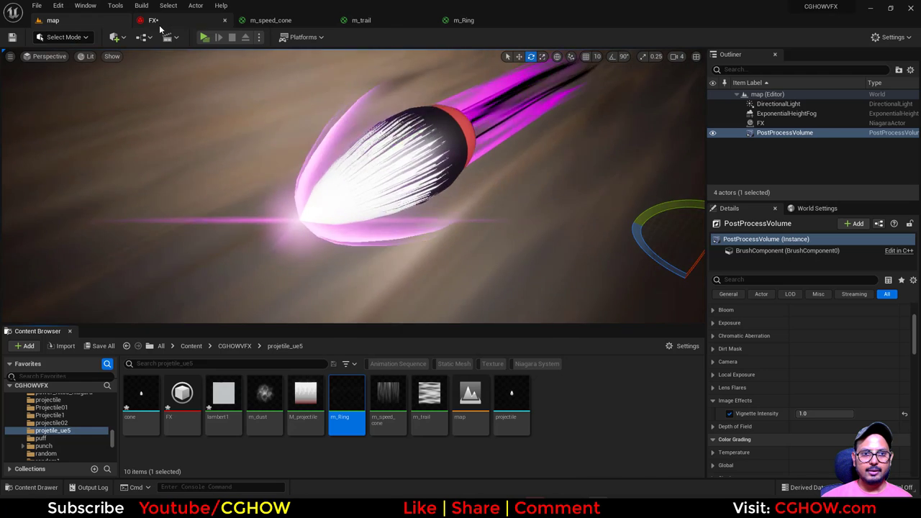
click(154, 21)
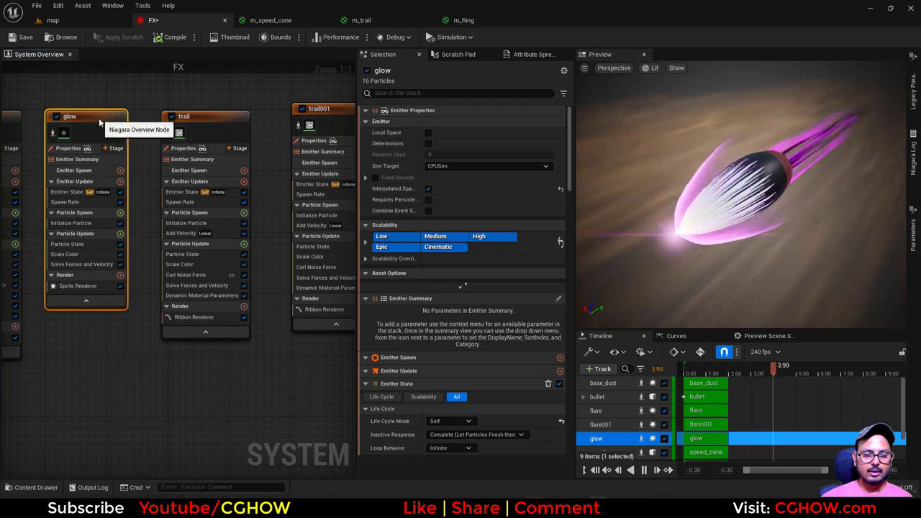
- Duplicate the glow emitter beside flare001 and assign m_Ring as the material of the copy's Sprite Renderer
right_drag(290, 108, 9, 122)
right_drag(326, 109, 127, 109)
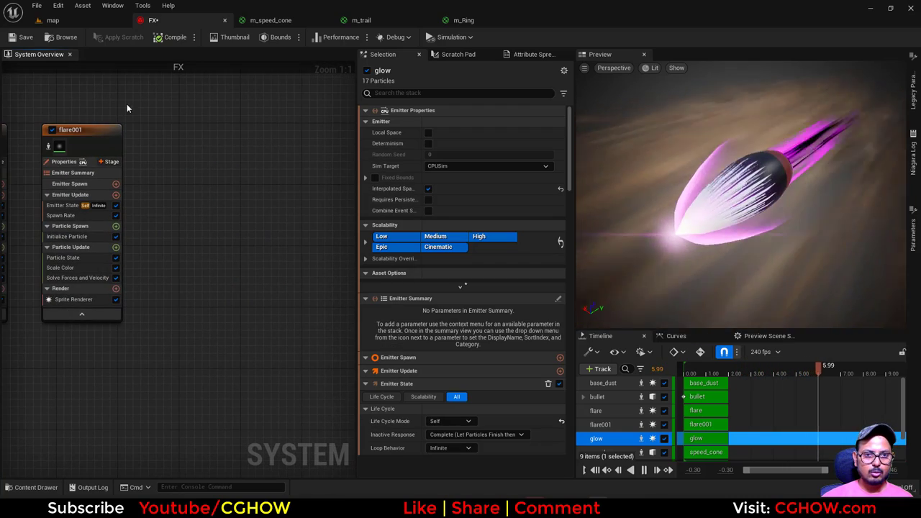
click(174, 121)
key(ctrl+v)
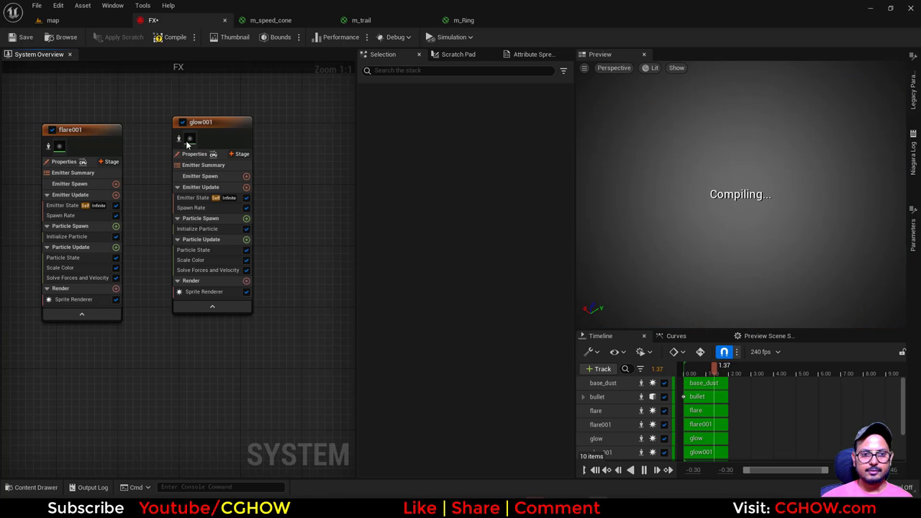
click(208, 292)
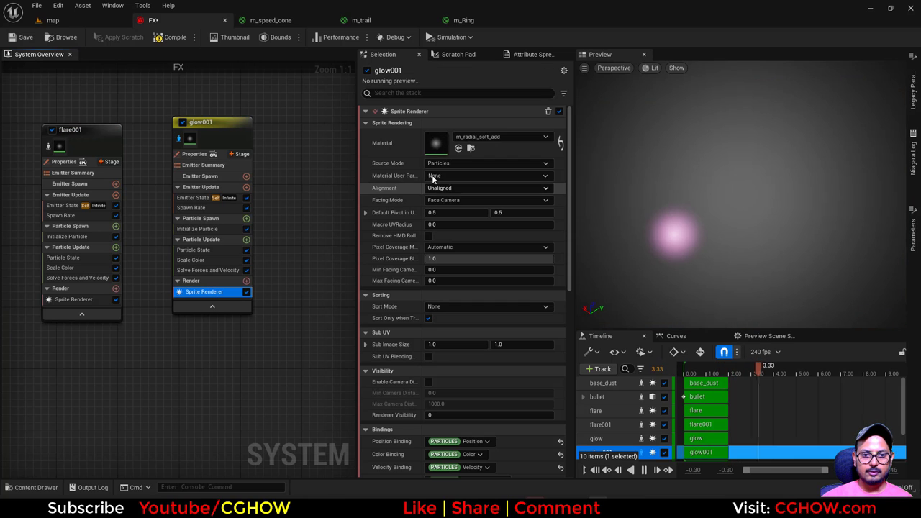
click(460, 149)
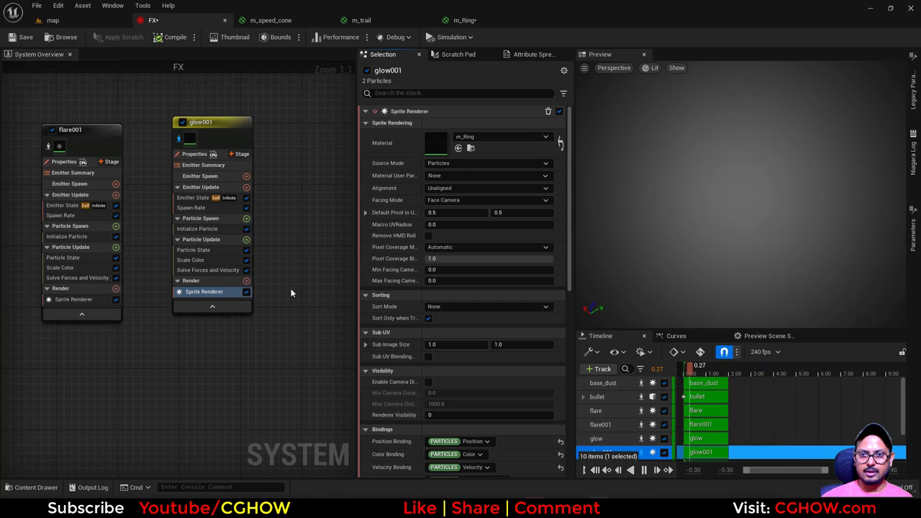
- Add Dynamic Material Parameters to glow001's particle update, with density set to 1 and sharpe set to 100
click(247, 241)
text(dyn)
click(111, 307)
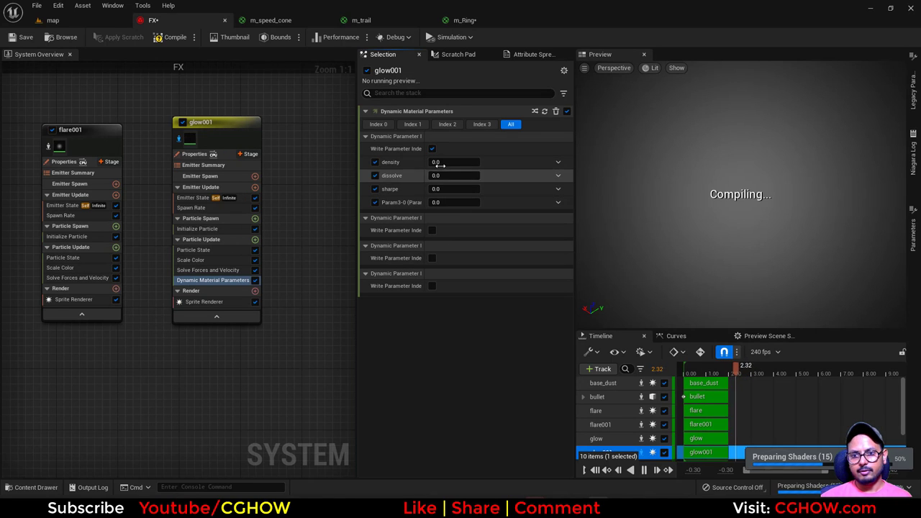
text(1)
click(449, 175)
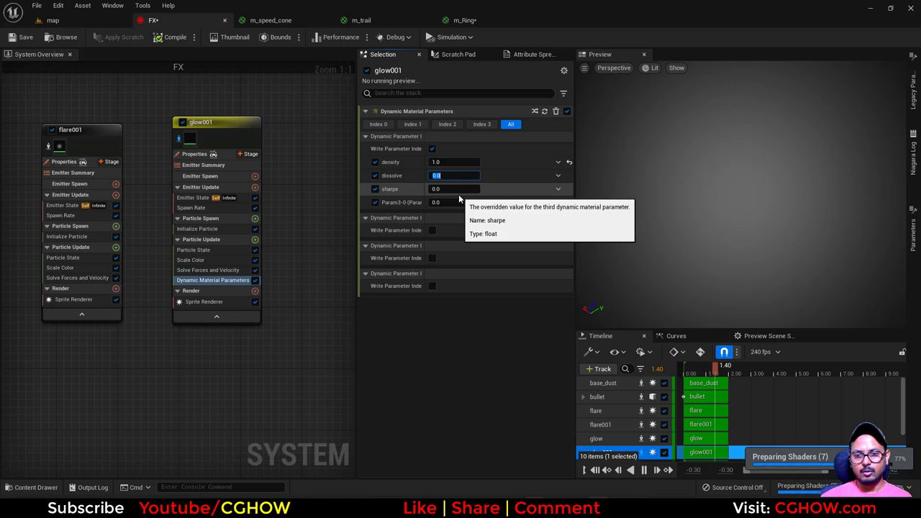
key(Tab)
text(100)
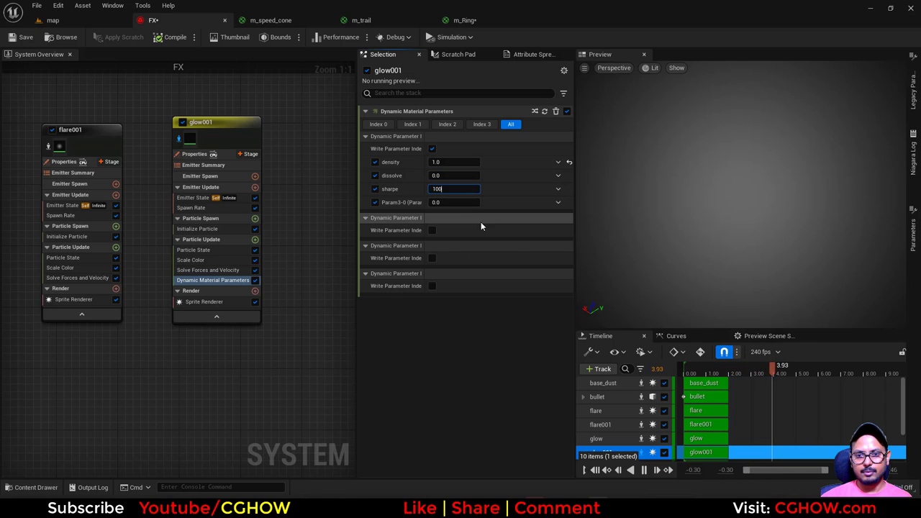
key(Return)
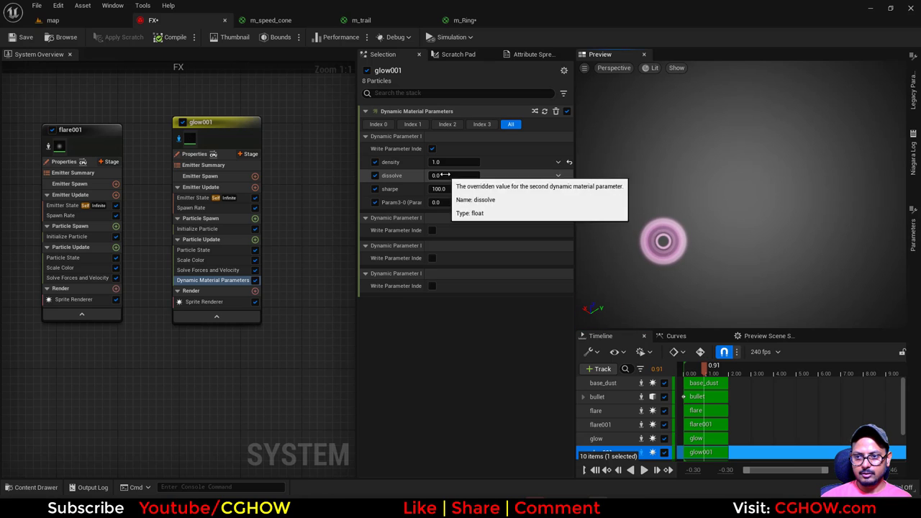
- Test different dissolve values on glow001, and drive the dissolve parameter with Float from Curve
drag(446, 175, 468, 174)
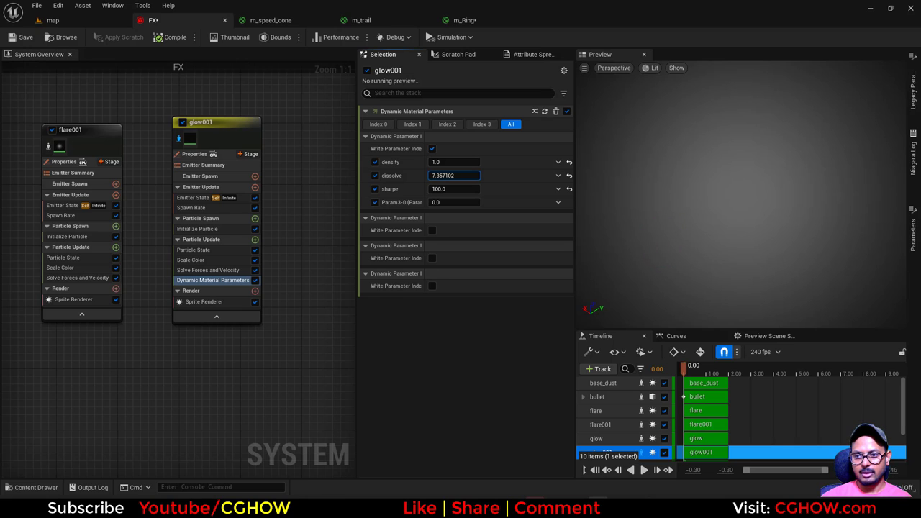
click(557, 202)
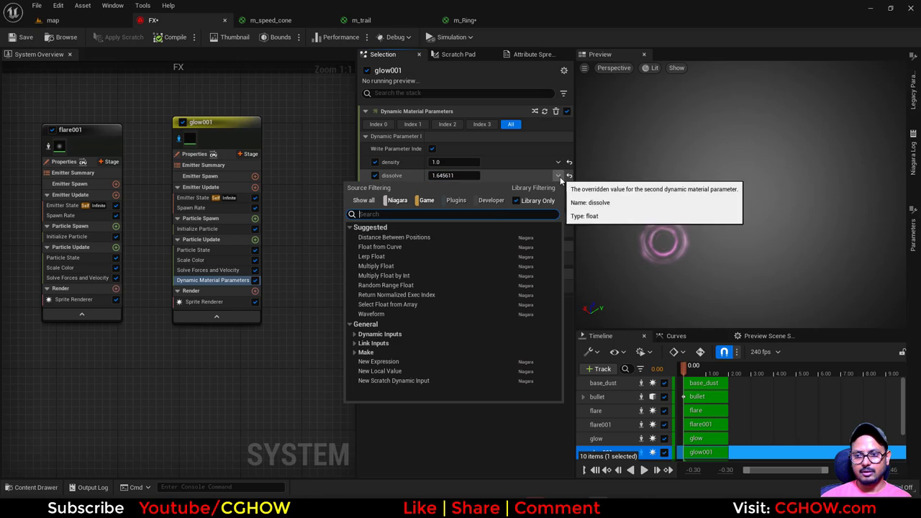
click(403, 246)
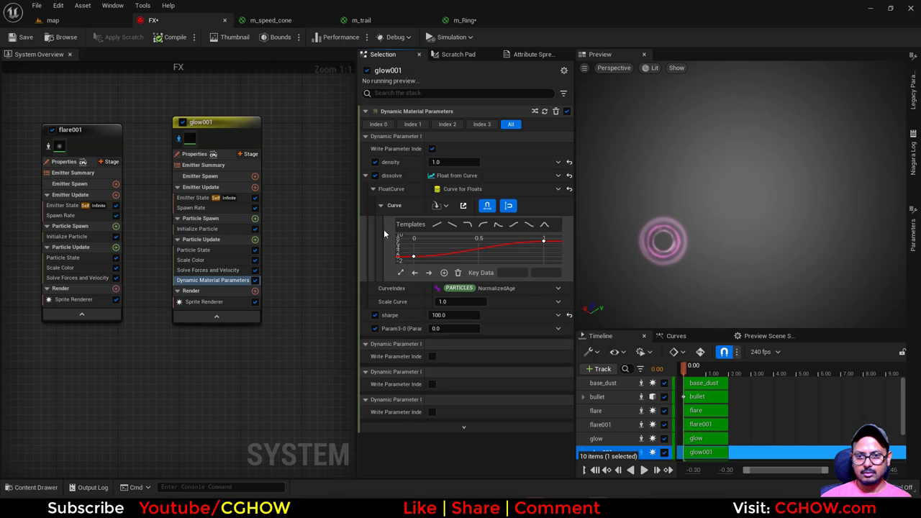
- Set glow001's minimum uniform sprite size to 18, and adjust sharpe to about 126362 and density to about 0.436
click(196, 229)
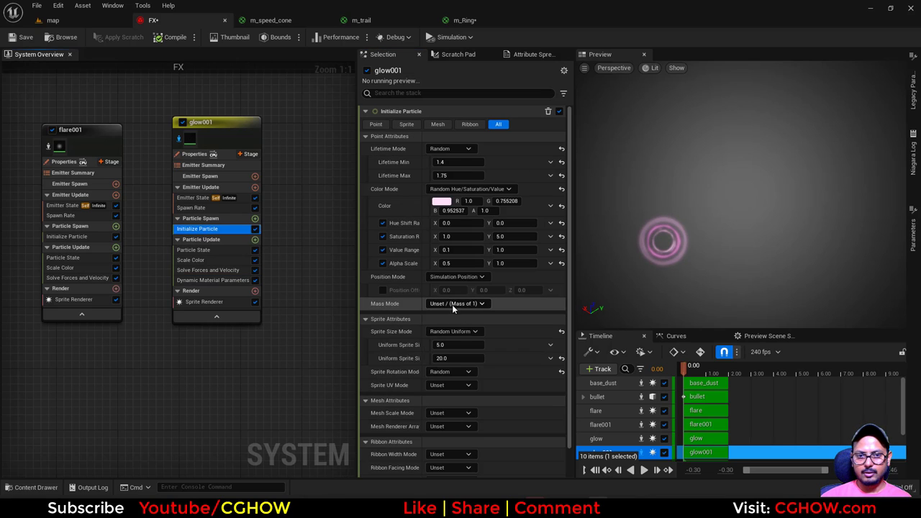
click(450, 345)
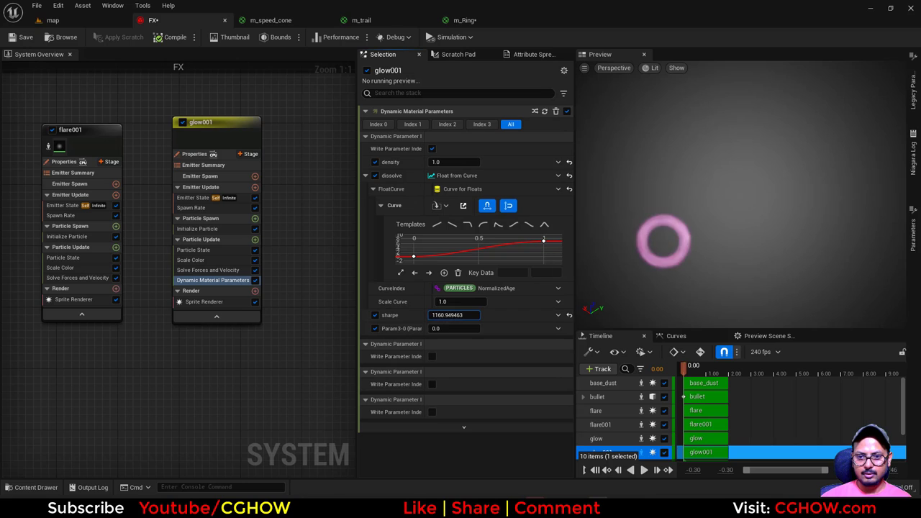
drag(455, 315, 462, 315)
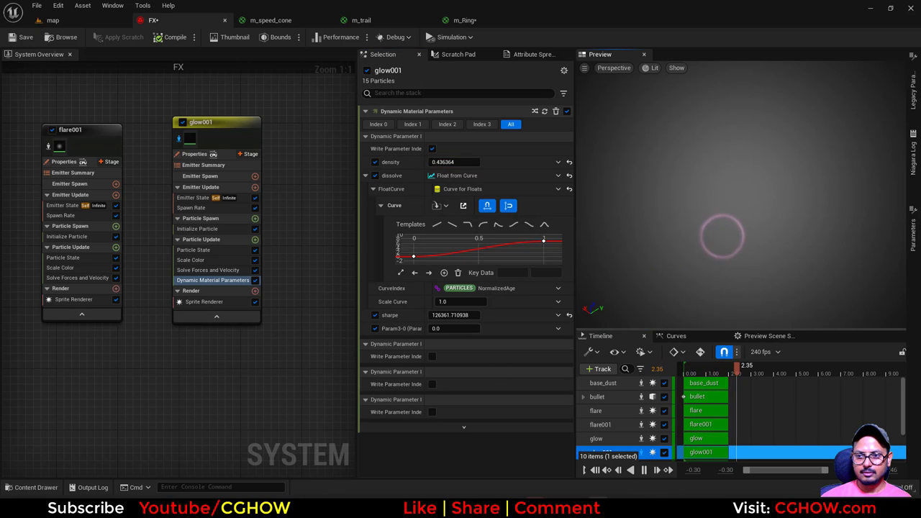
- Set glow001's random particle lifetime to a minimum of 0.2 and a maximum of 0.3
click(207, 228)
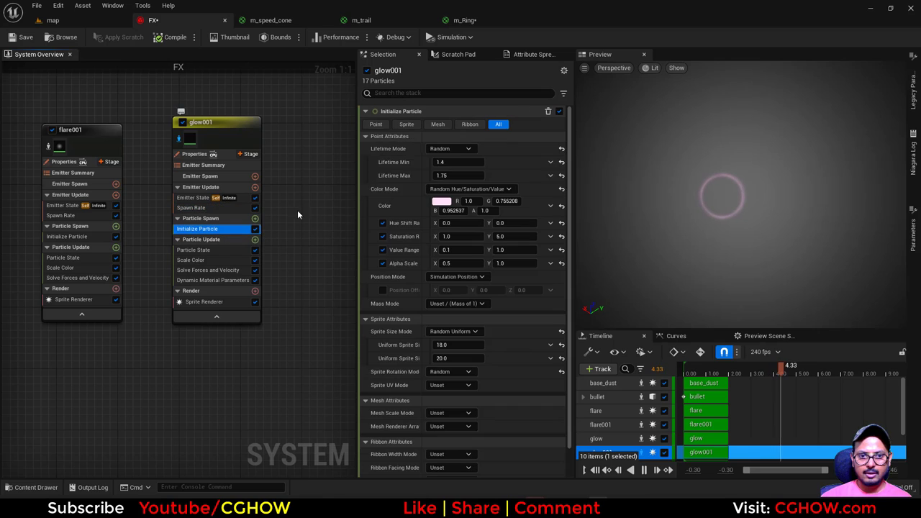
text(3)
click(455, 163)
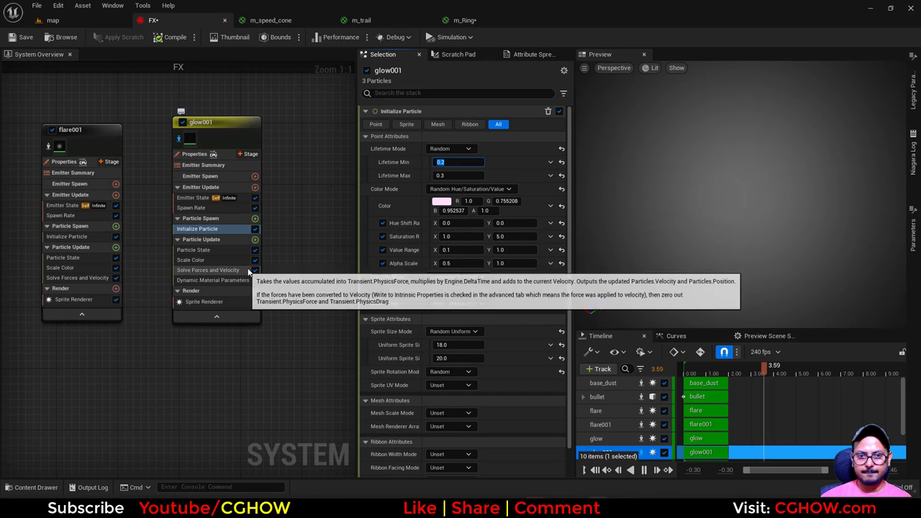
- Stop isolating glow001 so the preview shows all emitters, keeping its Initialize Particle settings open
click(209, 250)
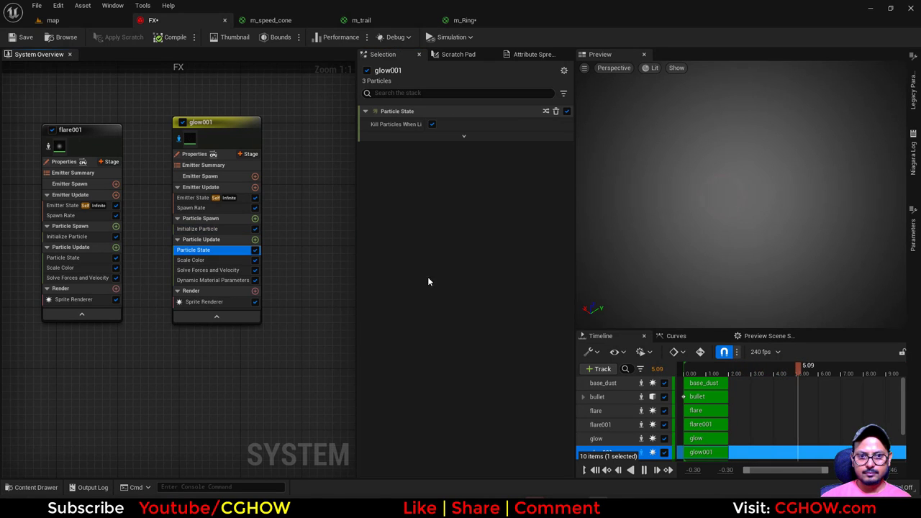
click(205, 229)
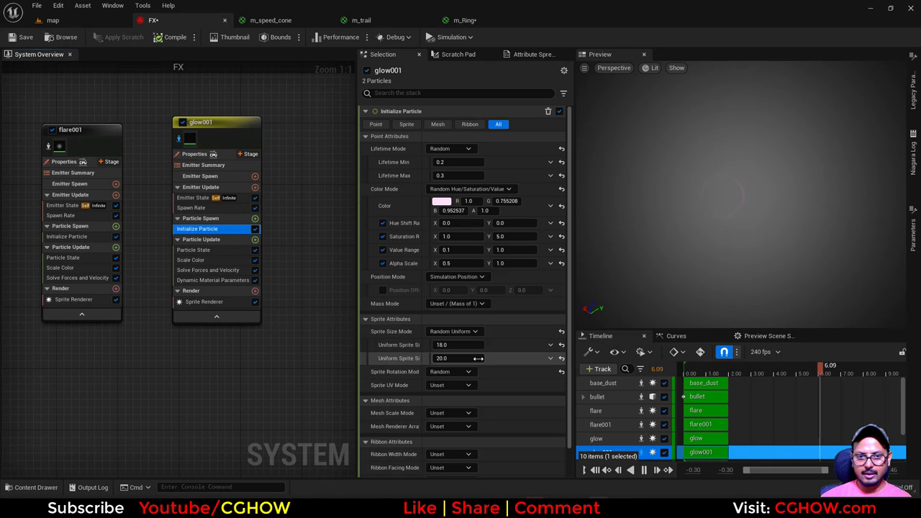
click(179, 139)
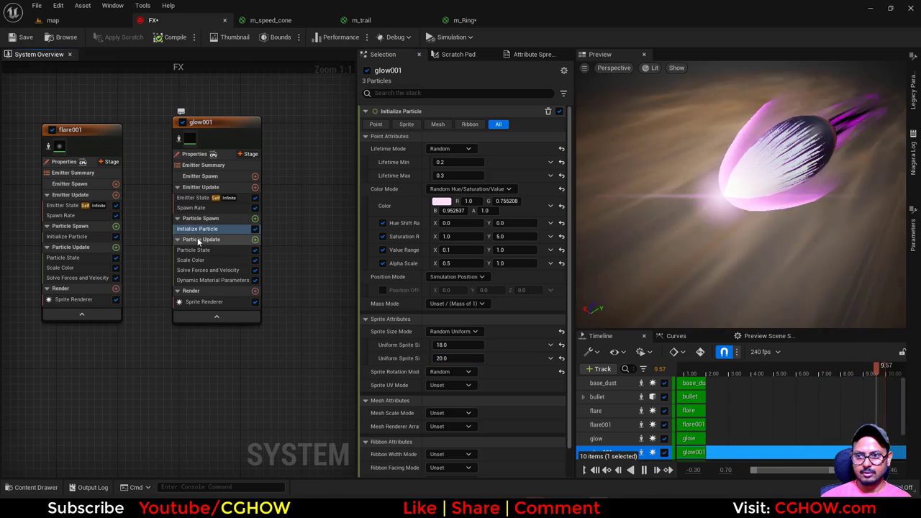
- Try a random uniform sprite size between 45 and 50 for glow001
click(460, 359)
text(50)
key(Return)
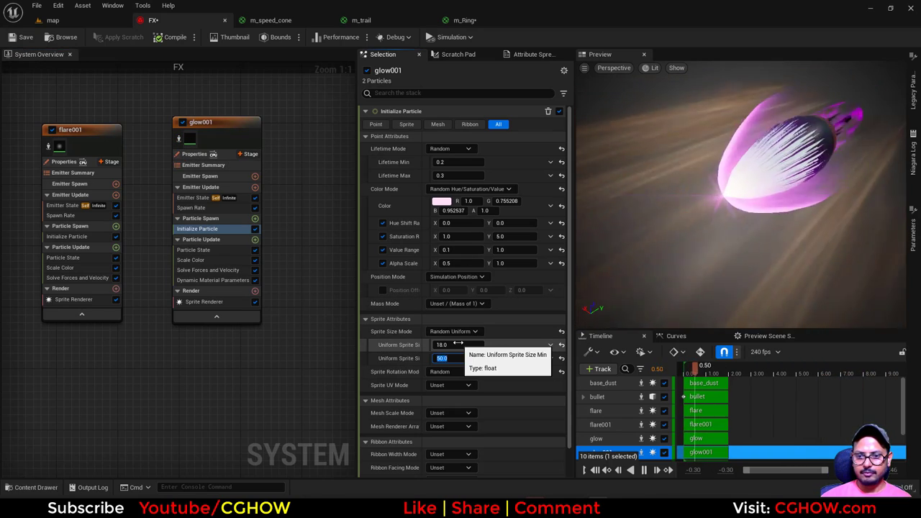
click(458, 344)
text(4)
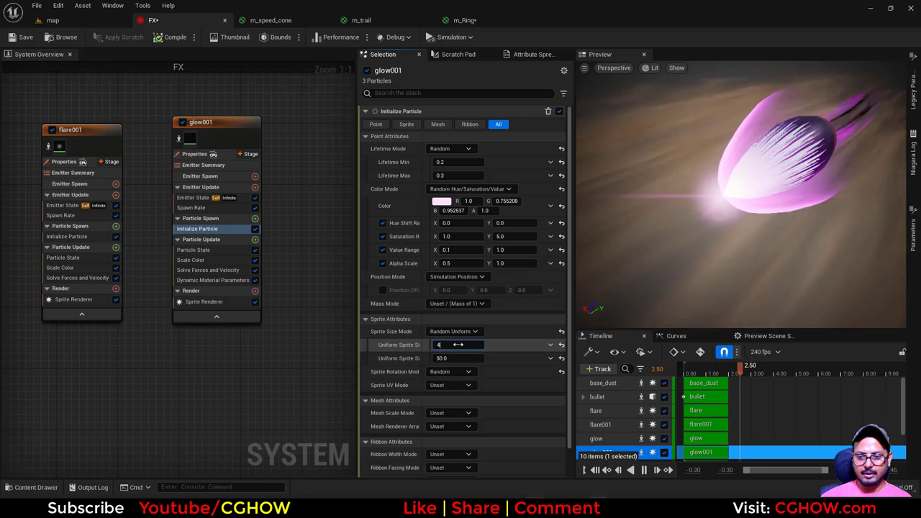
text(5)
key(Return)
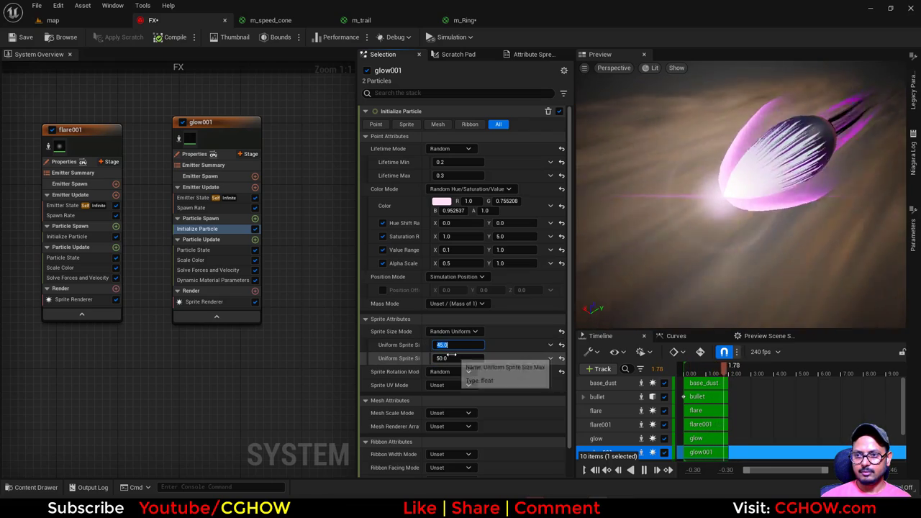
- Set glow001's random uniform sprite size to a minimum of 30 and a maximum of 40
click(446, 359)
text(40)
click(453, 347)
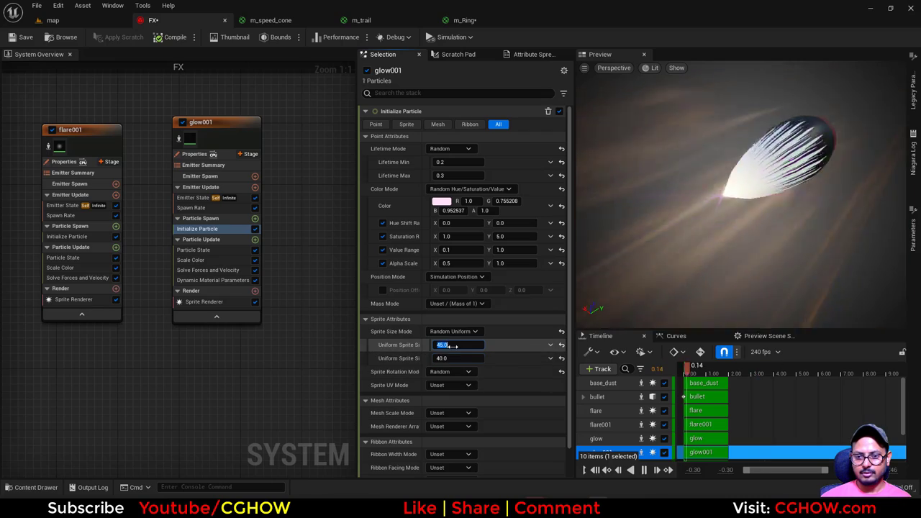
text(30)
key(Return)
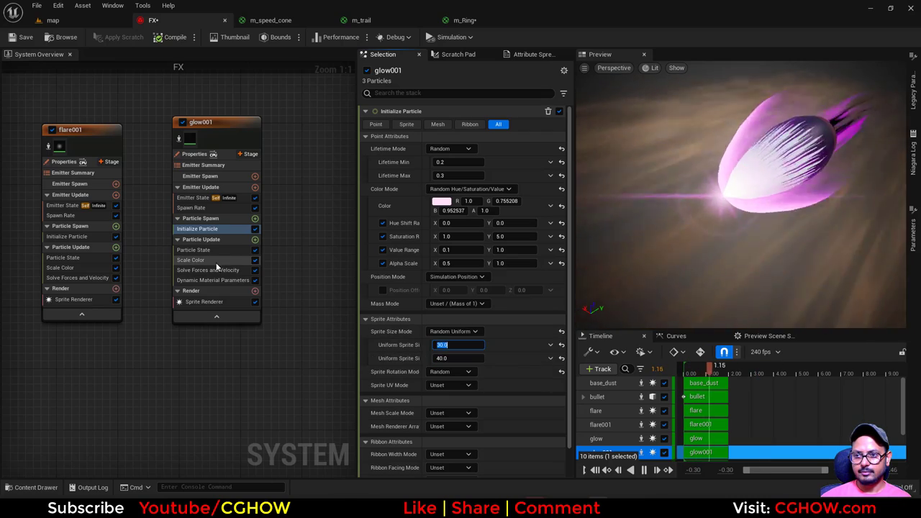
- Raise the alpha of glow001's initial particle color, trying 5 and settling on 10
click(495, 219)
click(488, 211)
text(5)
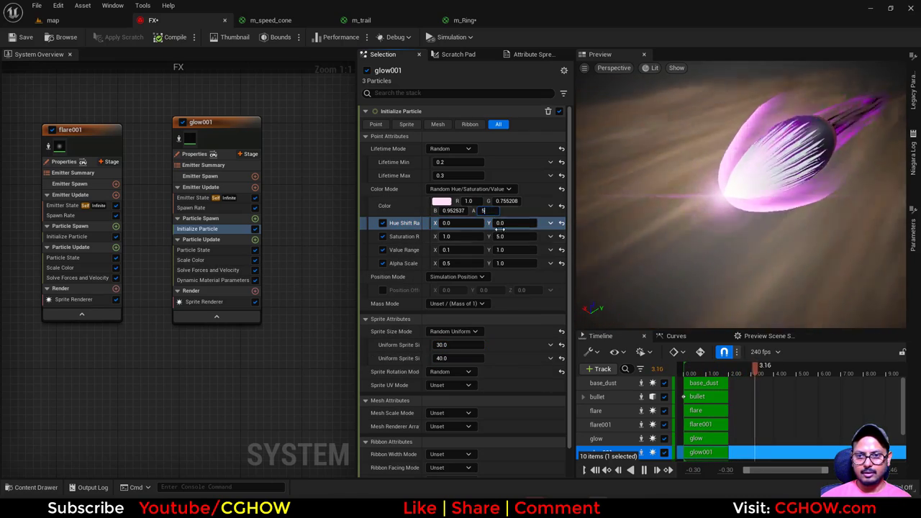
key(Return)
text(10)
key(Return)
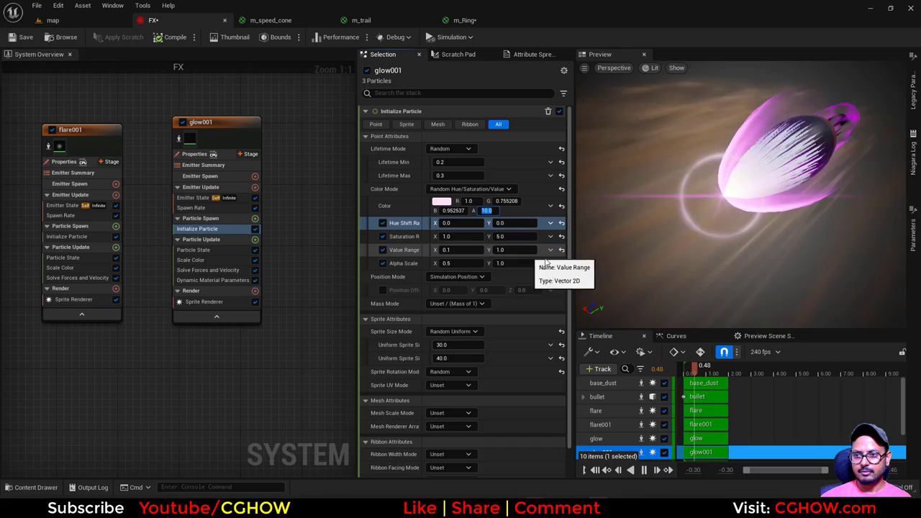
- Save the FX system and check the ring around the projectile's tip in the map level
click(751, 253)
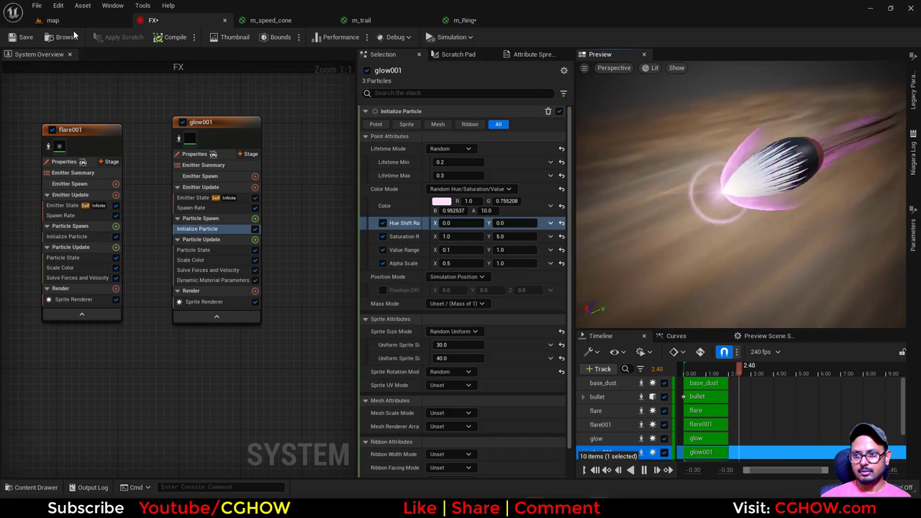
key(ctrl+s)
click(62, 25)
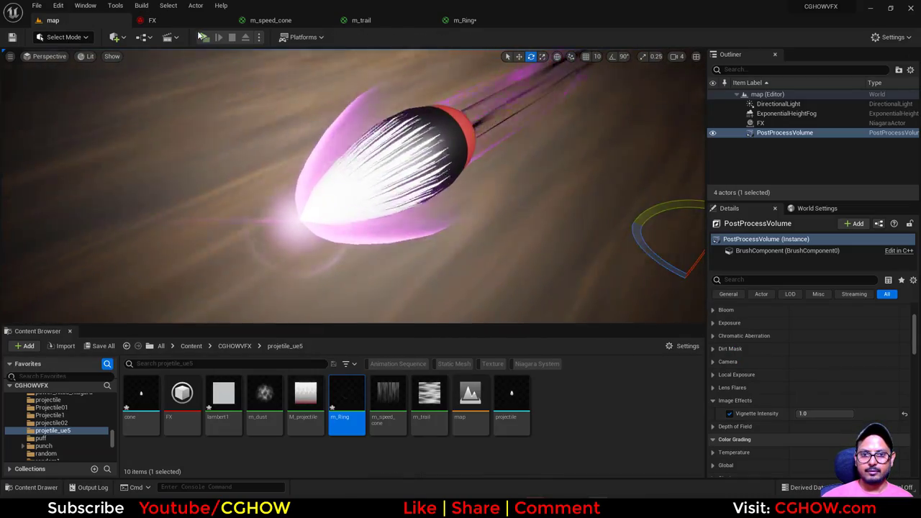
- Set glow001's maximum lifetime to 1, raise its minimum lifetime, and check the effect in the map level
click(175, 23)
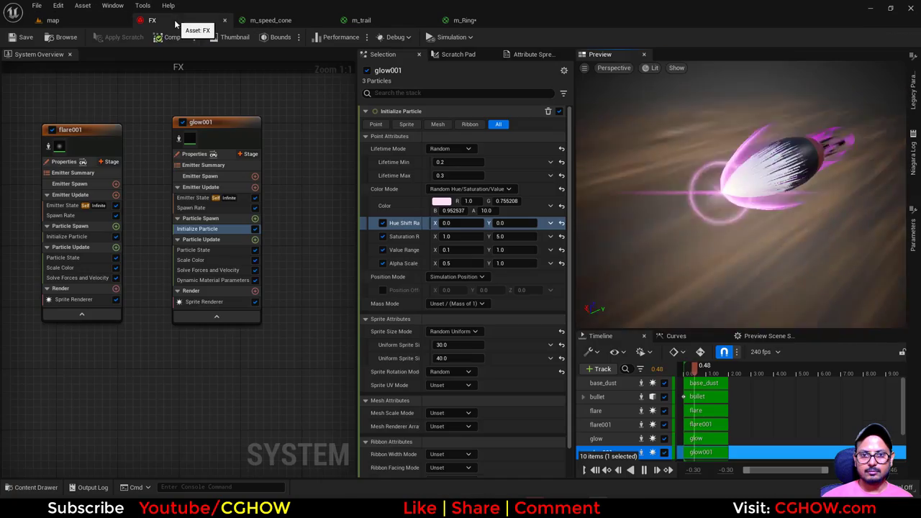
click(443, 176)
text(1)
key(Return)
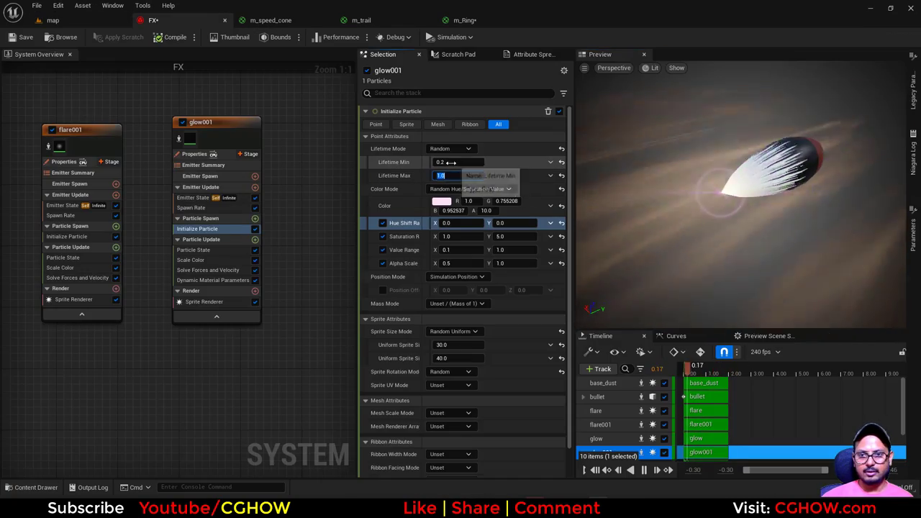
click(450, 162)
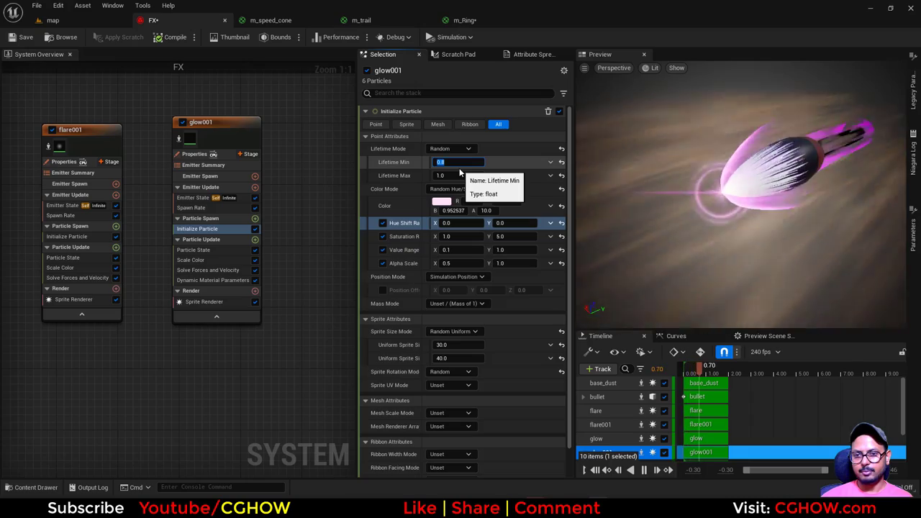
click(86, 25)
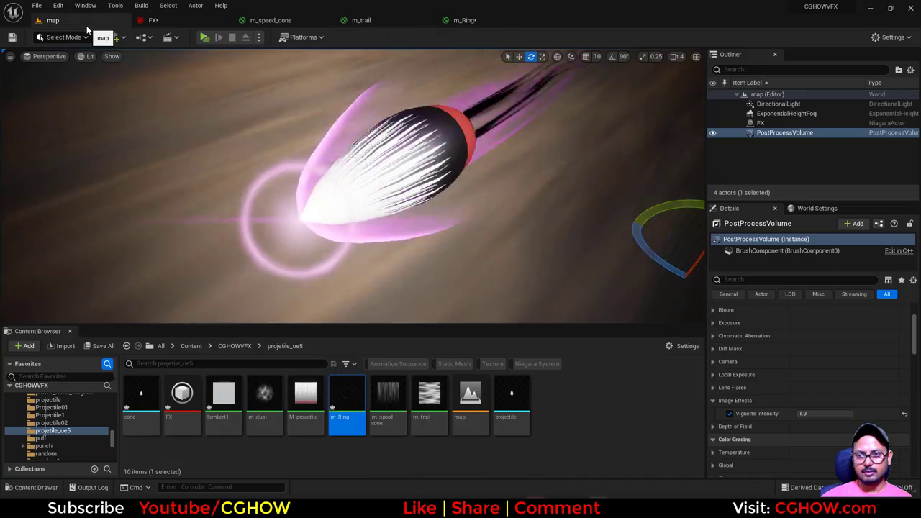
- Lower glow001's density material parameter, trying 0.336364 and settling on 0.4, and check the ring in the map level
click(159, 20)
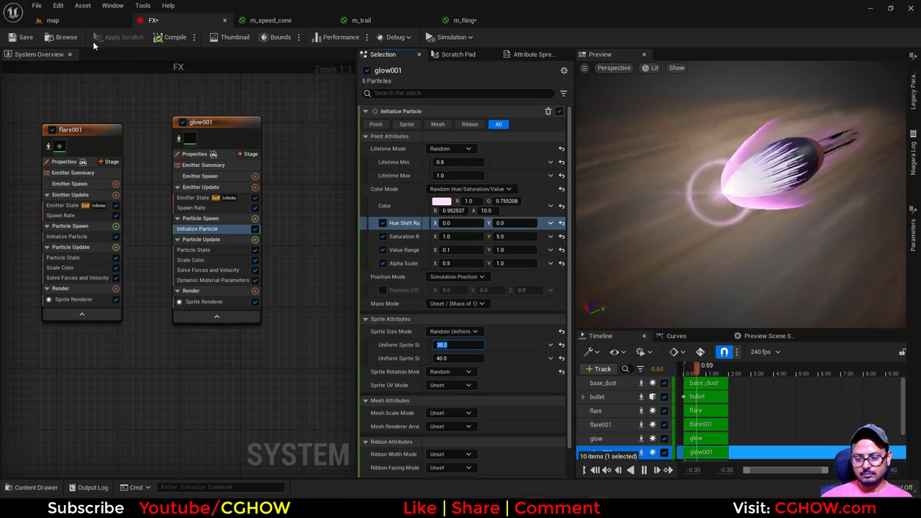
click(74, 22)
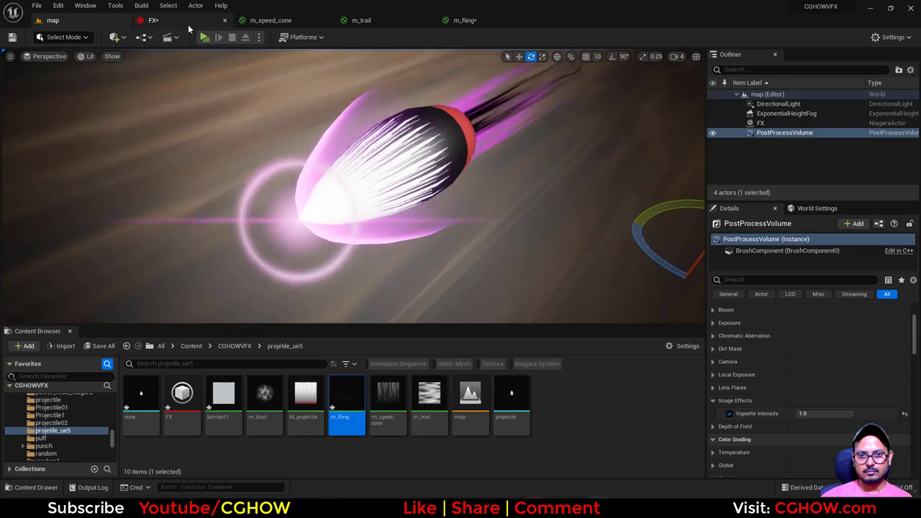
click(184, 22)
click(209, 279)
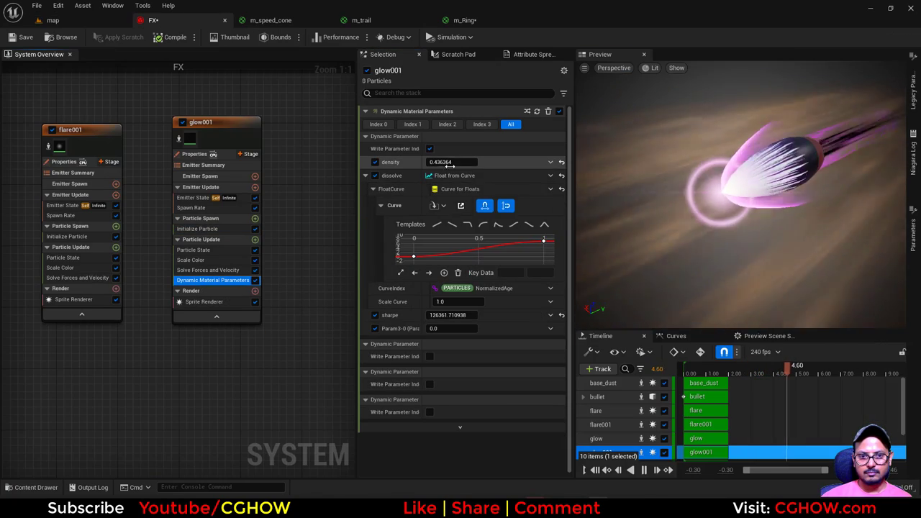
drag(449, 164, 428, 164)
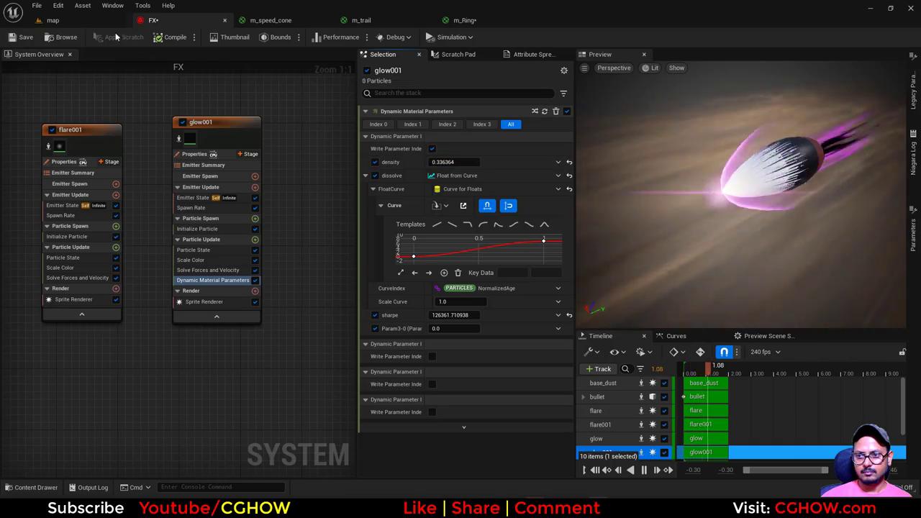
click(91, 23)
click(151, 20)
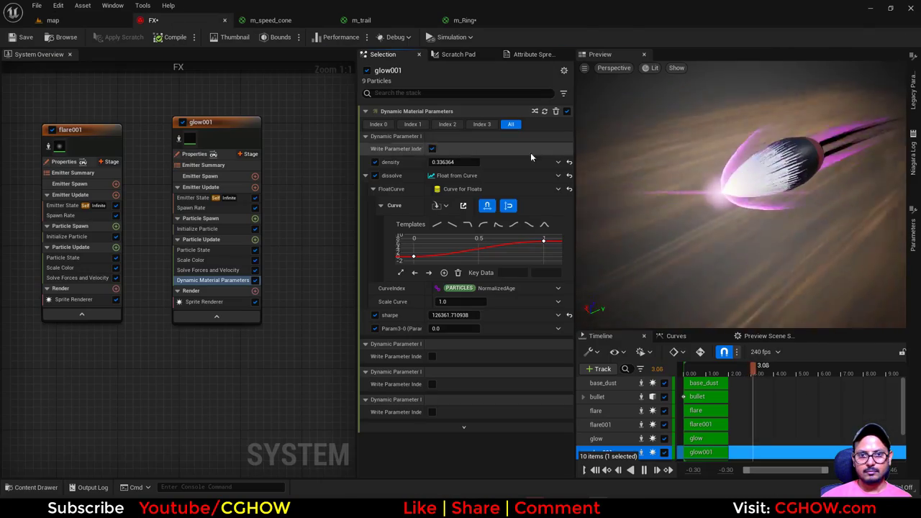
click(84, 23)
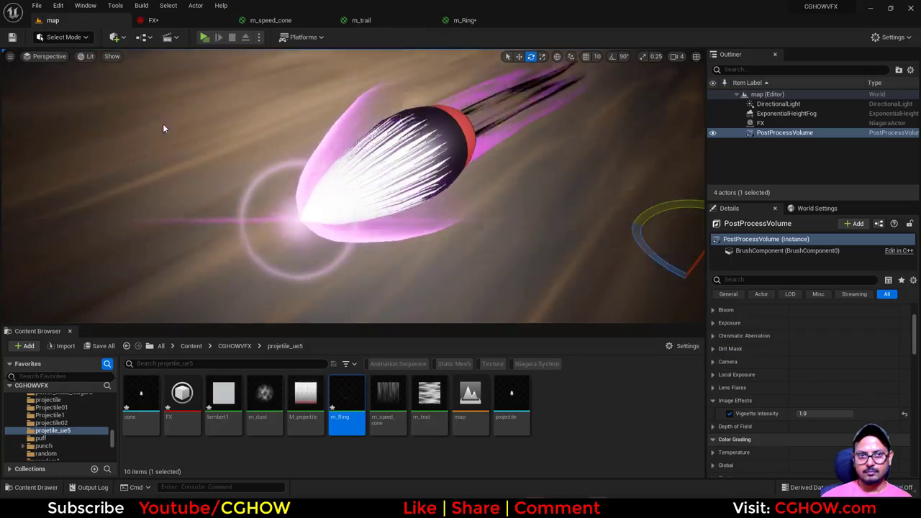
- Check the reference image, and enable the PostProcessVolume's bloom overrides for method, intensity, threshold and convolution scatter
click(514, 506)
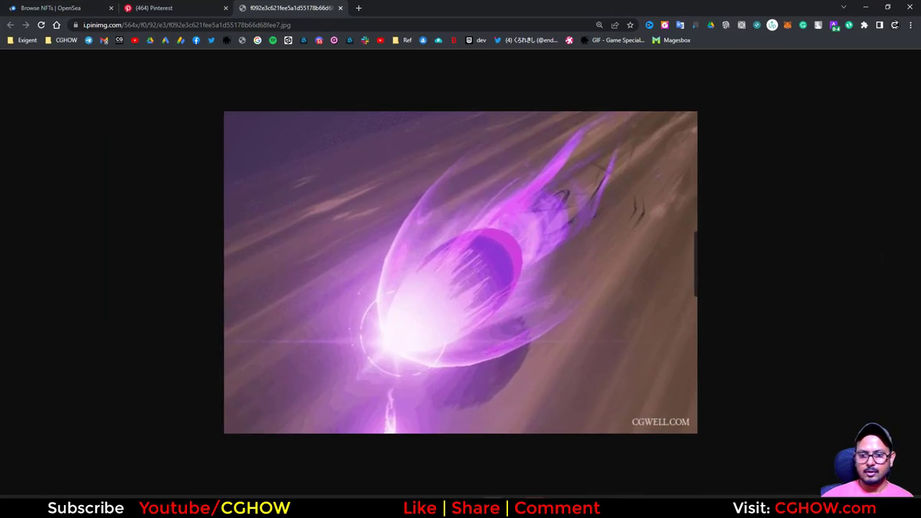
key(alt+Tab)
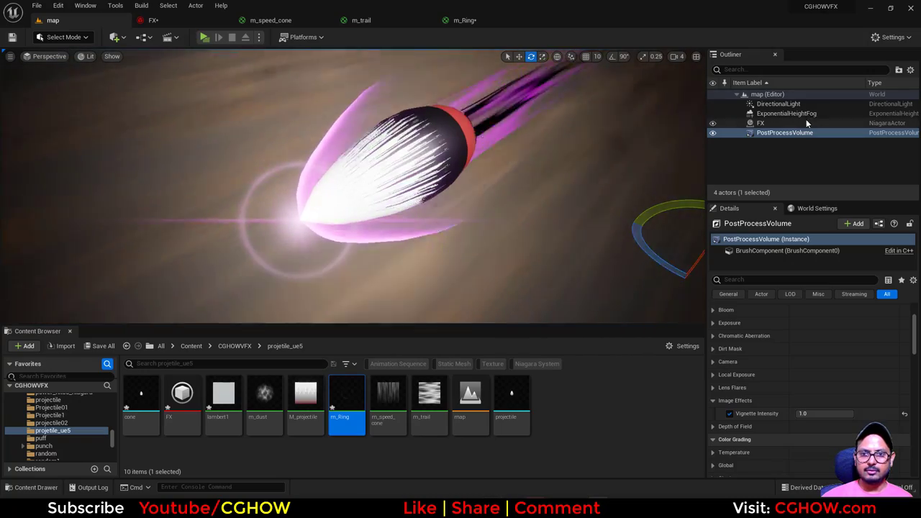
click(780, 132)
scroll(749, 391, up, 5)
scroll(748, 391, down, 4)
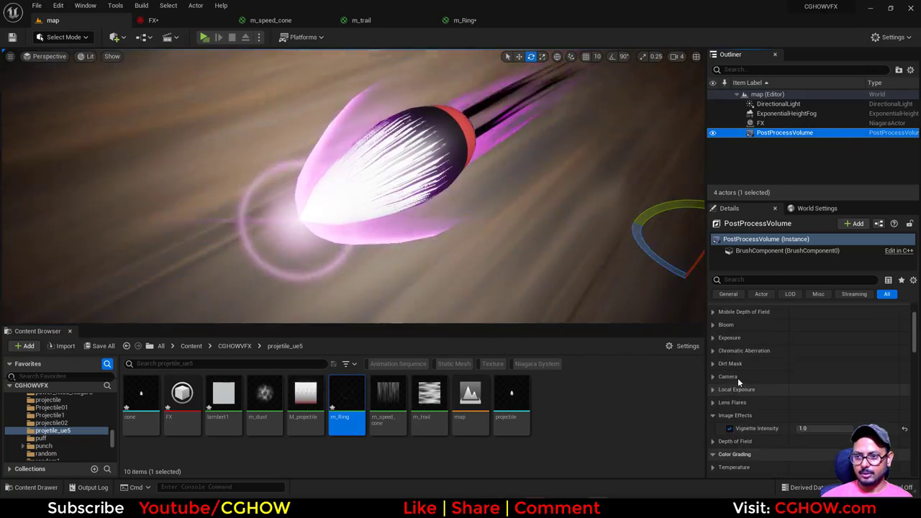
click(712, 339)
click(730, 354)
click(729, 366)
click(729, 380)
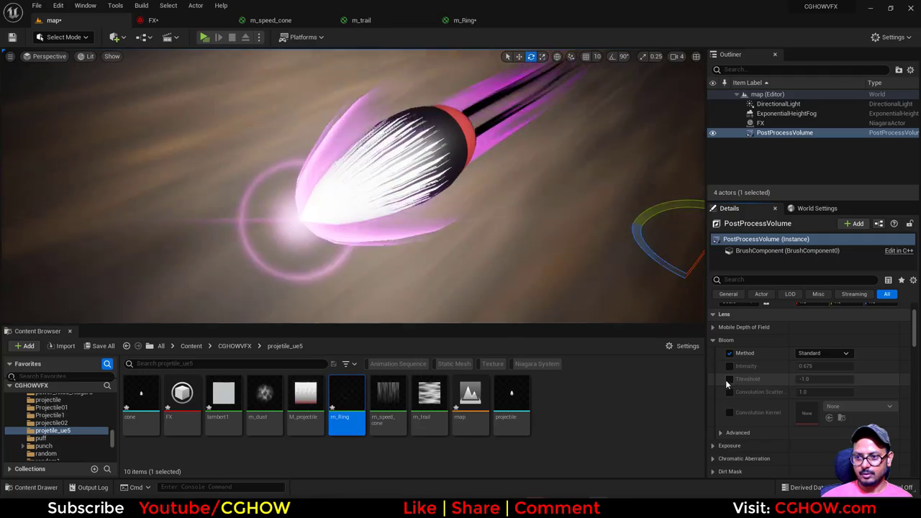
click(729, 393)
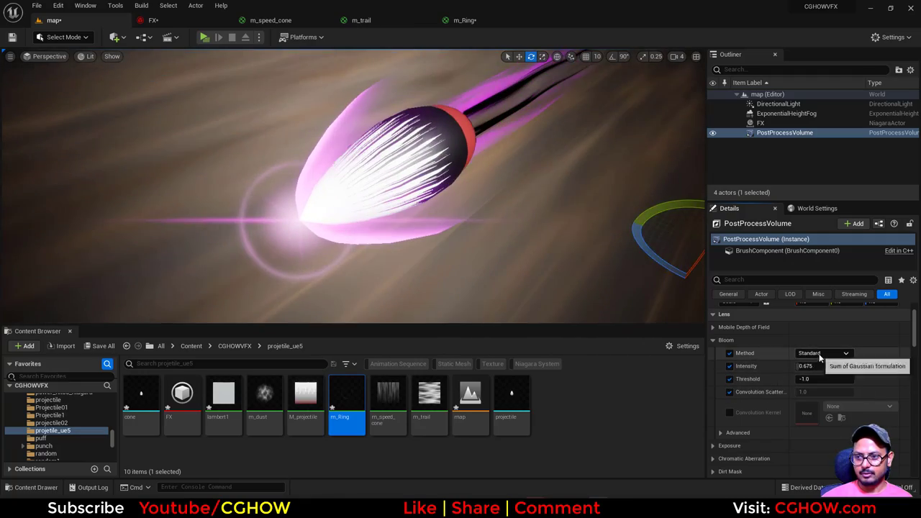
- Try Convolution bloom with a scatter of 12.52 and an intensity of about 0.832, and return the method to Standard
click(821, 374)
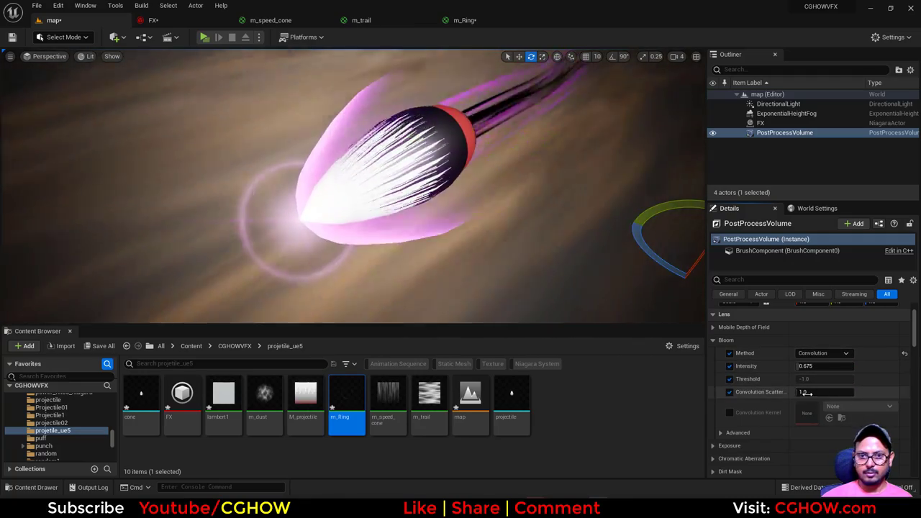
drag(811, 367, 854, 366)
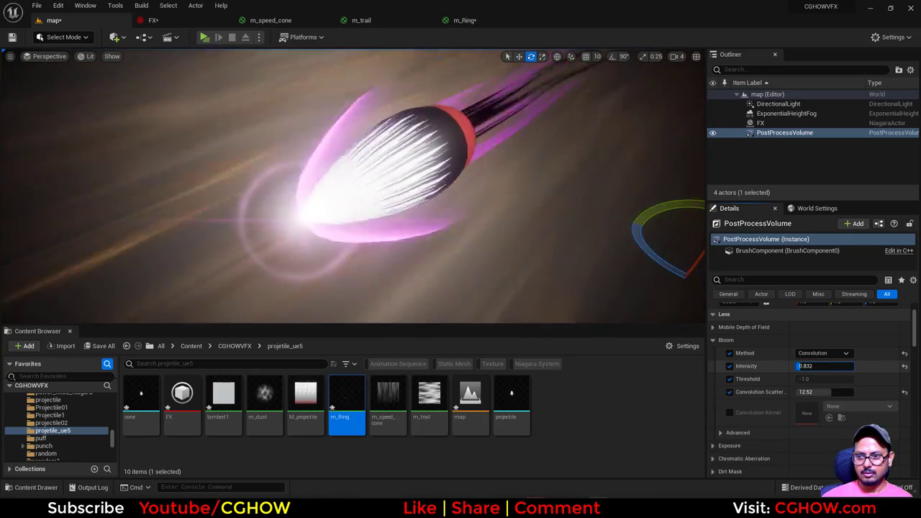
click(822, 354)
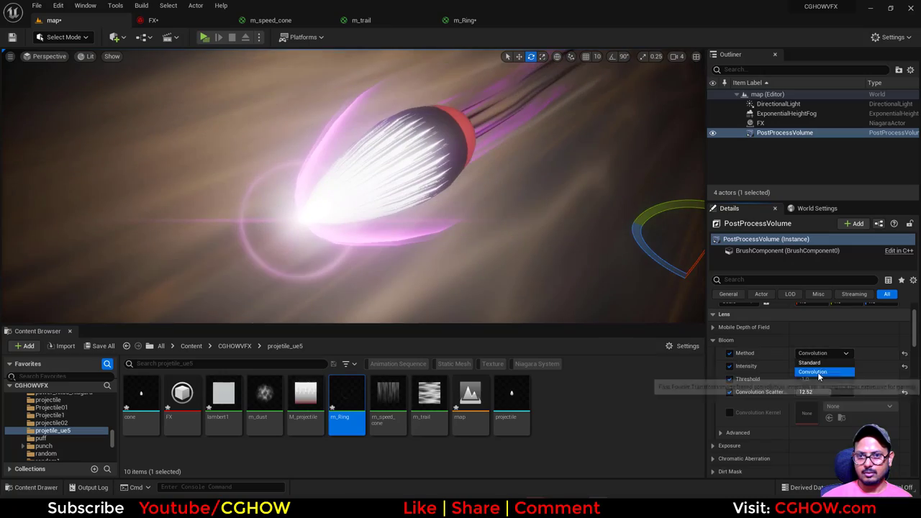
click(809, 363)
- Override the PostProcessVolume's global color grading contrast and raise it to 1.56
scroll(780, 417, down, 4)
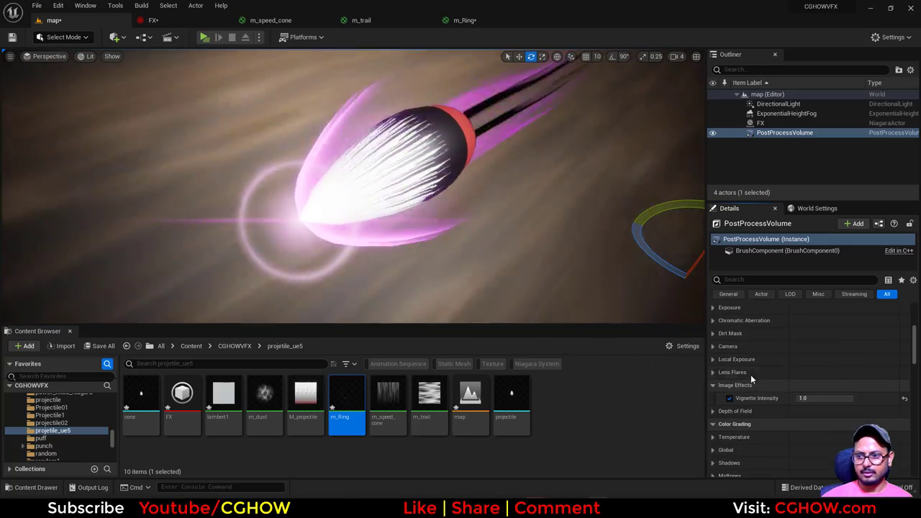
scroll(721, 333, down, 3)
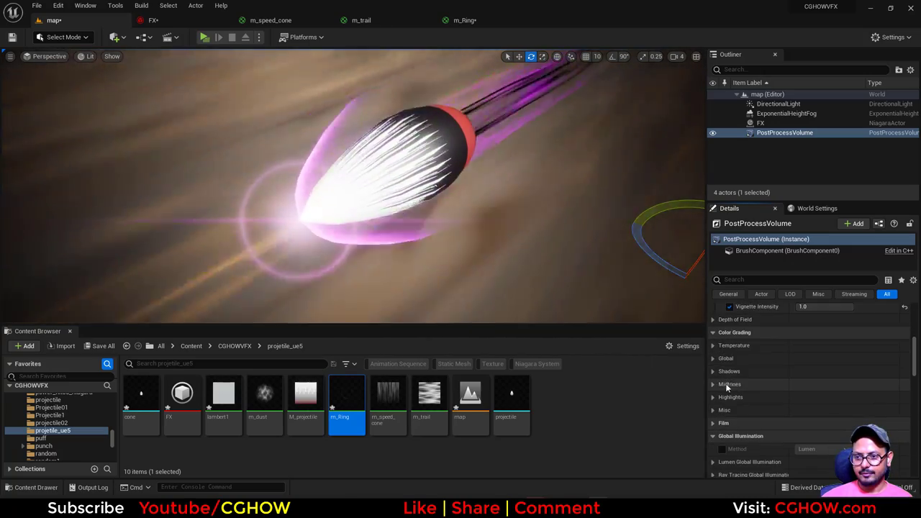
click(717, 358)
scroll(748, 383, down, 1)
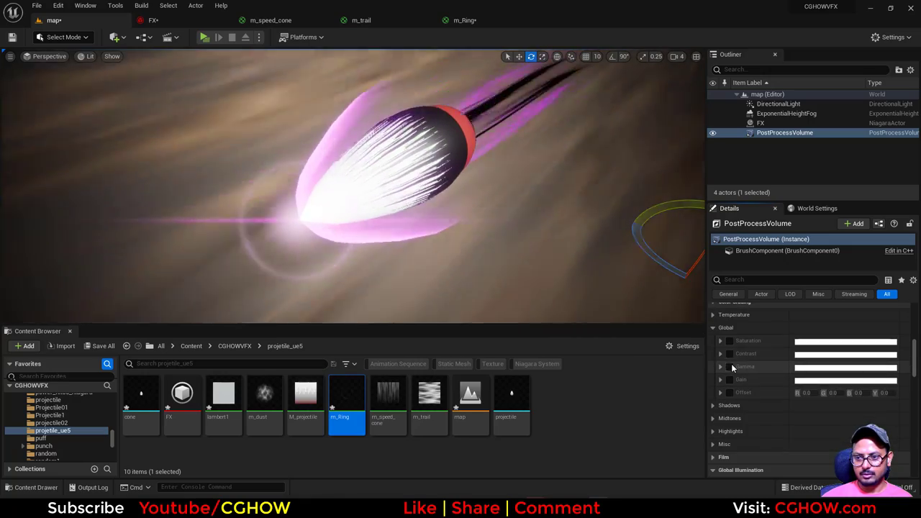
click(722, 354)
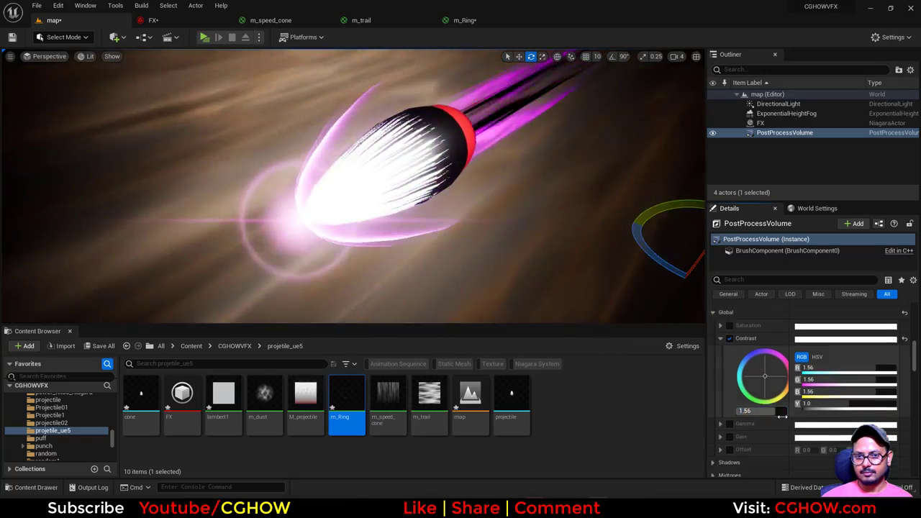
- Override the PostProcessVolume's global color grading saturation and raise it, trying 1.36
click(720, 340)
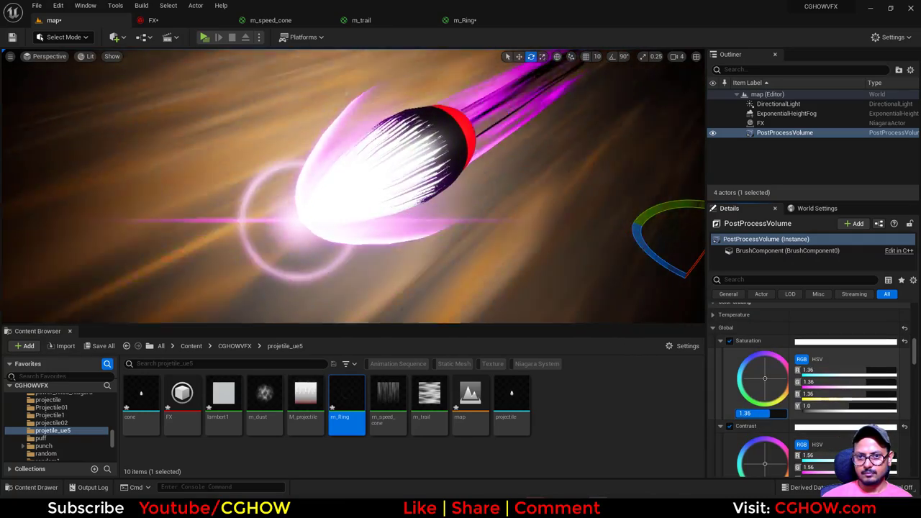
drag(770, 413, 796, 412)
mouse_move(777, 378)
mouse_down()
mouse_move(767, 390)
mouse_move(758, 382)
mouse_move(778, 412)
mouse_up()
scroll(785, 403, down, 5)
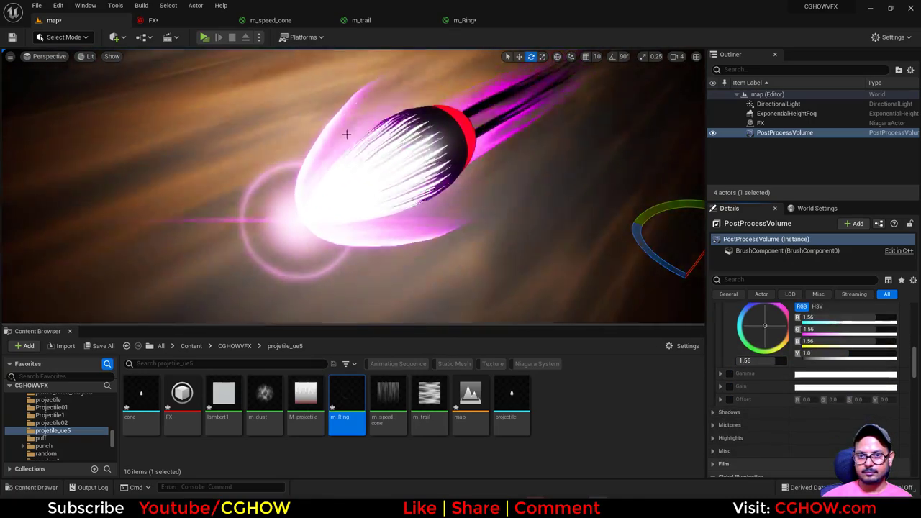
- Open the M_projectile material, show its preview on a plane, and bring up the streak texture nodes
click(306, 413)
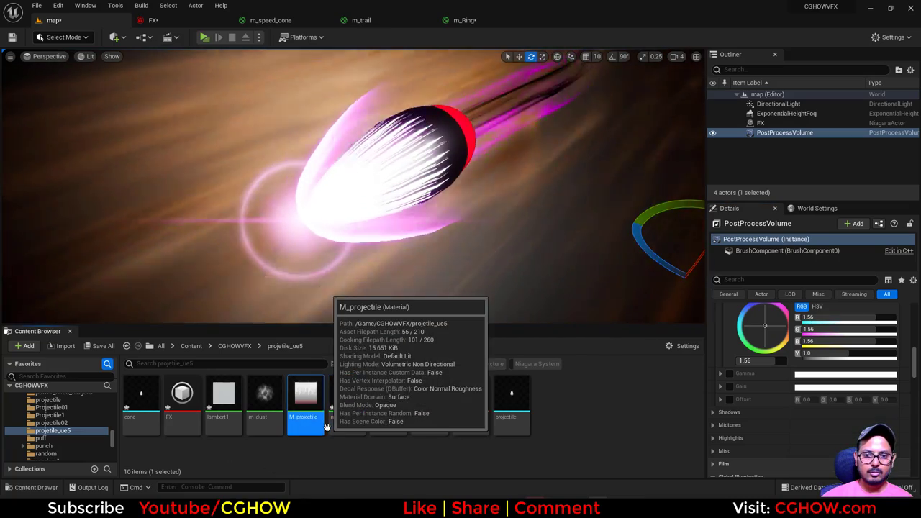
double_click(310, 427)
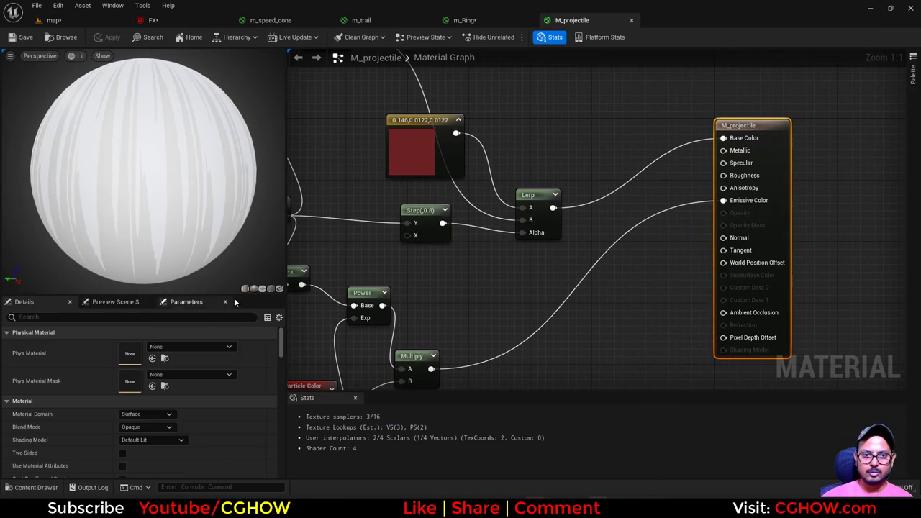
click(263, 289)
right_drag(327, 222, 613, 276)
right_drag(382, 119, 475, 255)
right_drag(426, 274, 426, 256)
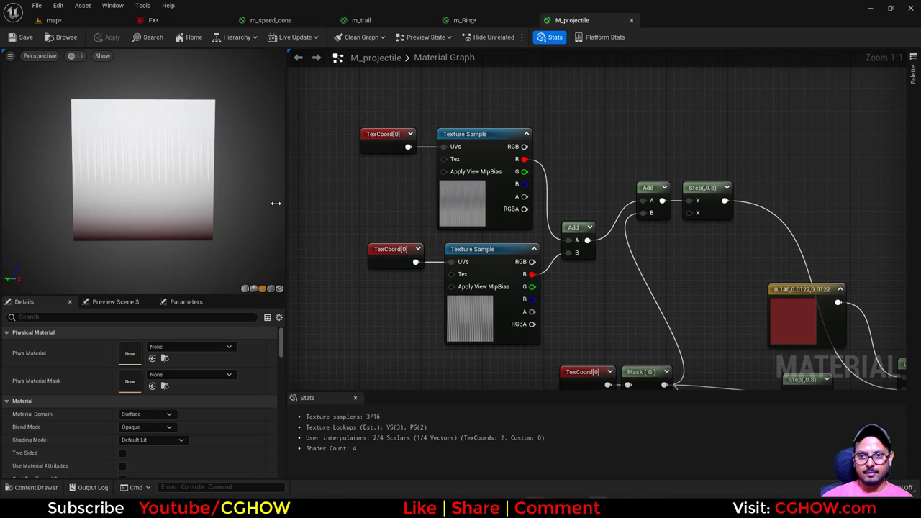
- Preview the Add node combining the two textures, align the Add nodes, and preview the Step node fed by them
click(569, 229)
key(space)
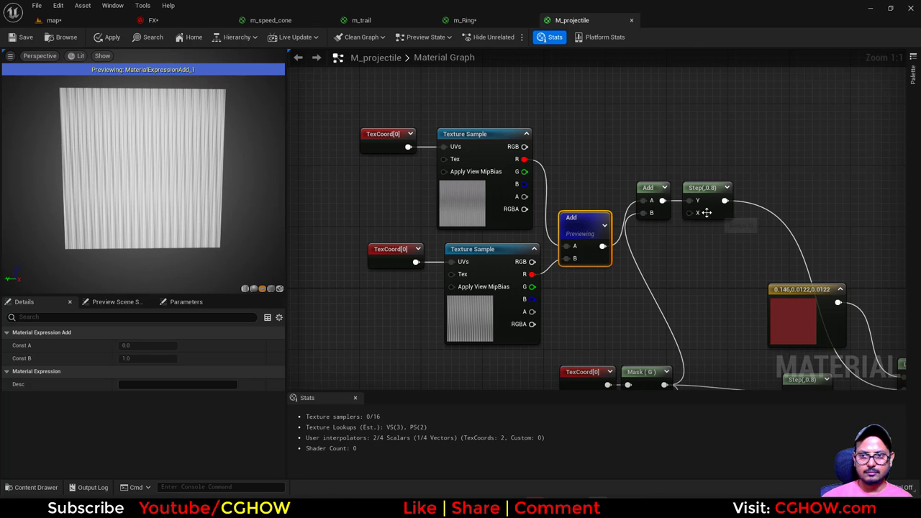
drag(663, 213, 663, 243)
click(702, 187)
key(space)
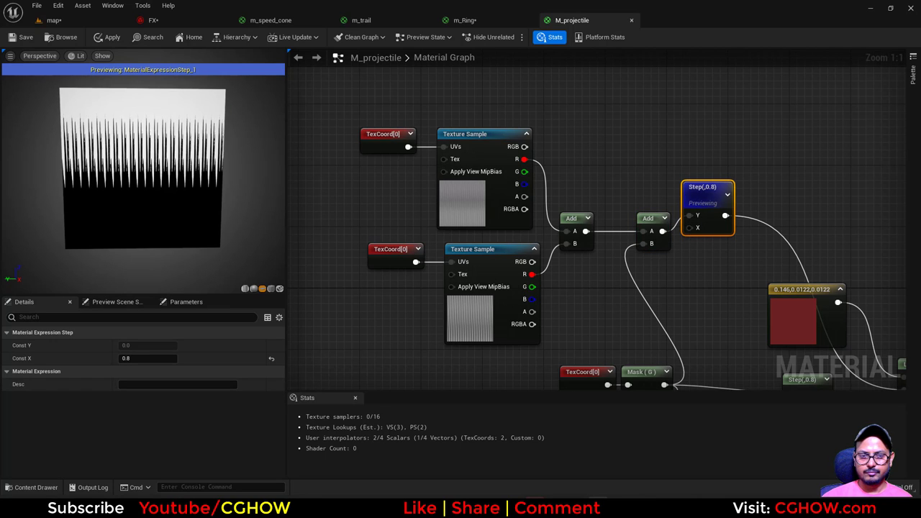
scroll(232, 215, up, 3)
- Set UTiling to 10 on the upper texture's TexCoord and 5 on the lower one's, and save M_projectile to check it in the map level
click(378, 140)
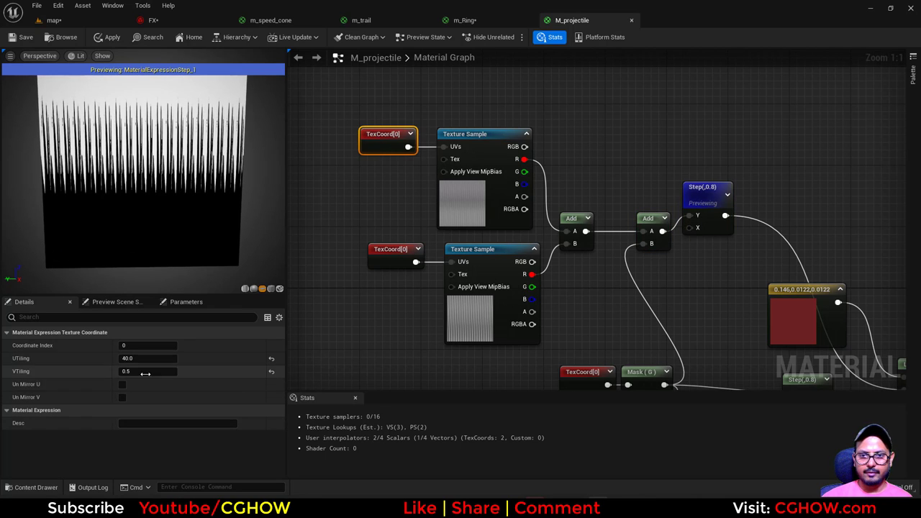
click(142, 360)
text(10)
key(Return)
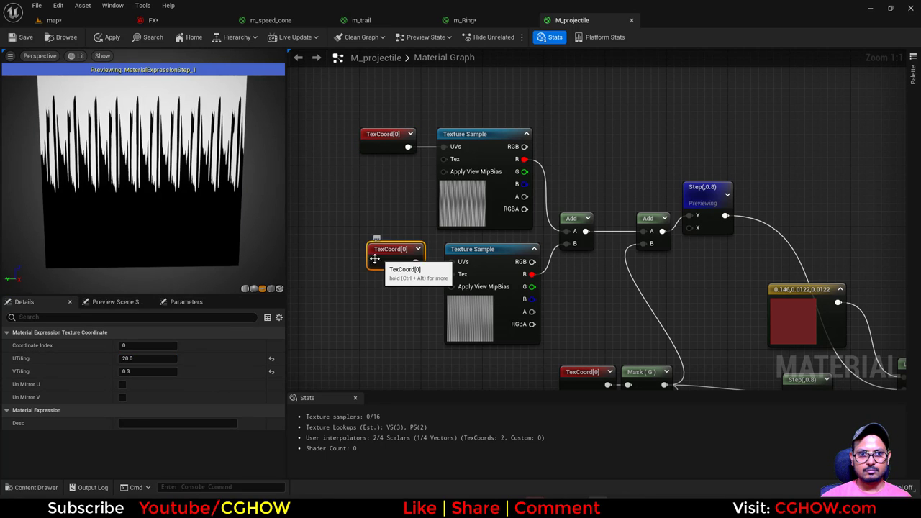
text(5)
key(Return)
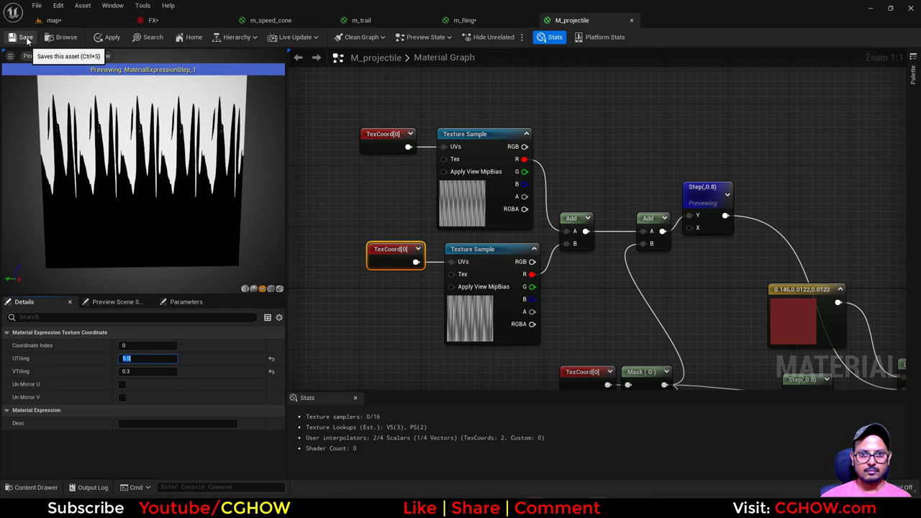
click(23, 37)
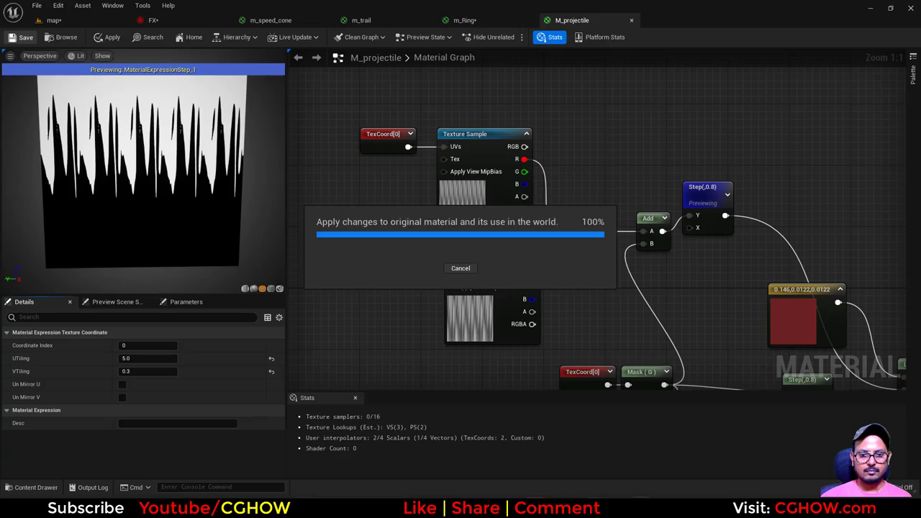
click(54, 21)
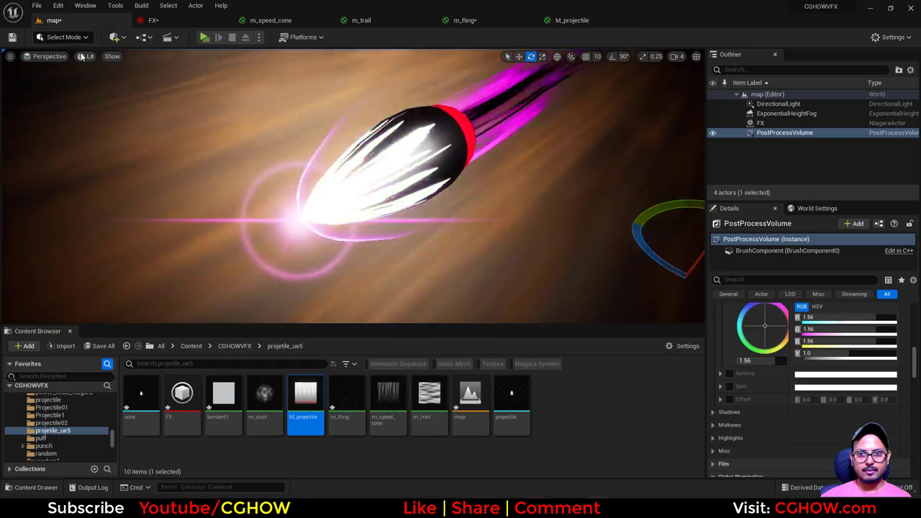
- Set the rotation rate of the bullet emitter's Update Mesh Orientation to 10 in the FX system and check the spin in the map level
right_drag(105, 216, 380, 302)
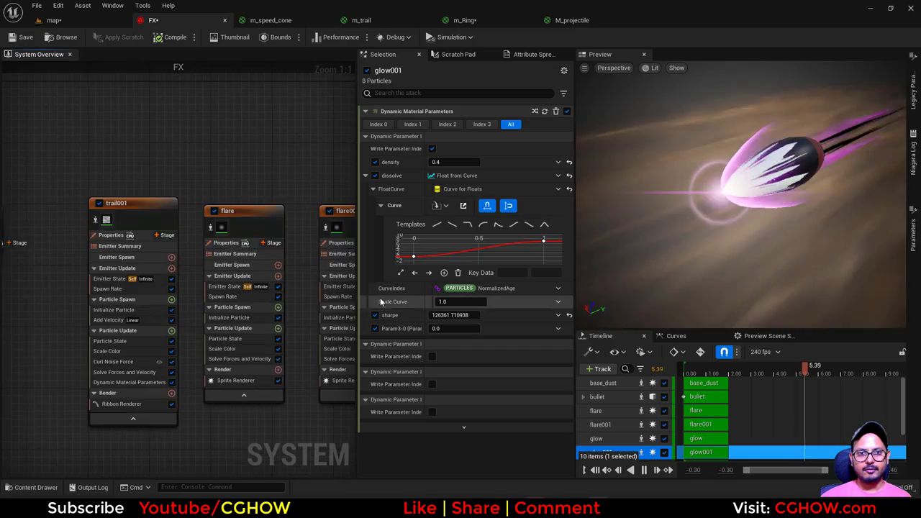
right_drag(5, 185, 319, 129)
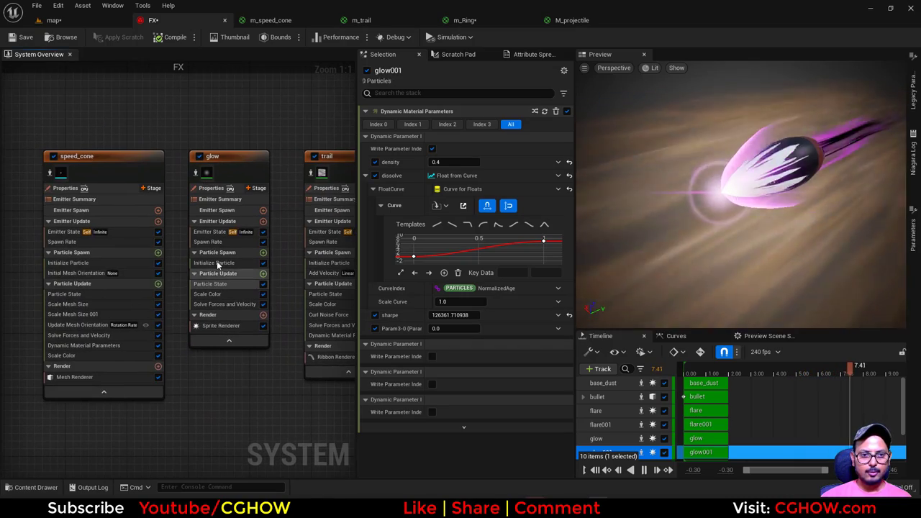
right_drag(41, 109, 298, 118)
right_drag(163, 128, 215, 104)
click(223, 289)
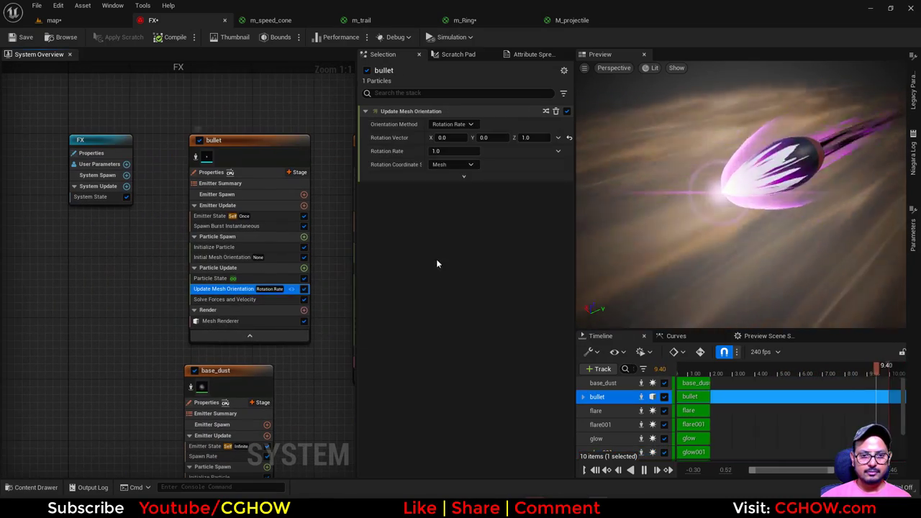
click(453, 151)
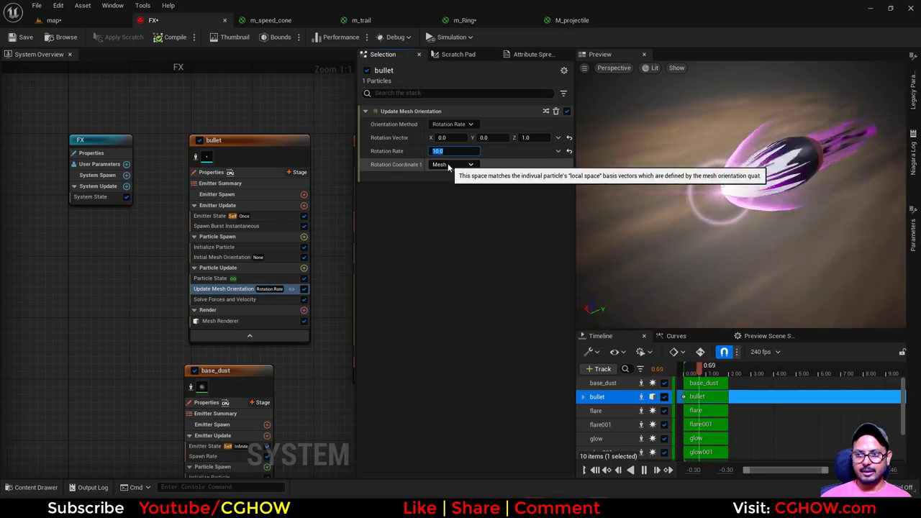
click(52, 20)
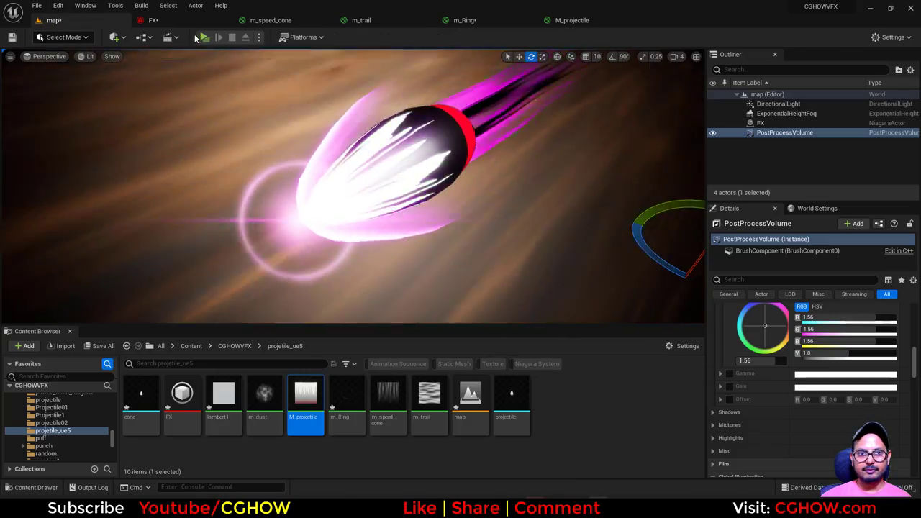
- Set the rotation rate of the bullet's Update Mesh Orientation to 2 in the FX system and check the spin in the map level
click(153, 20)
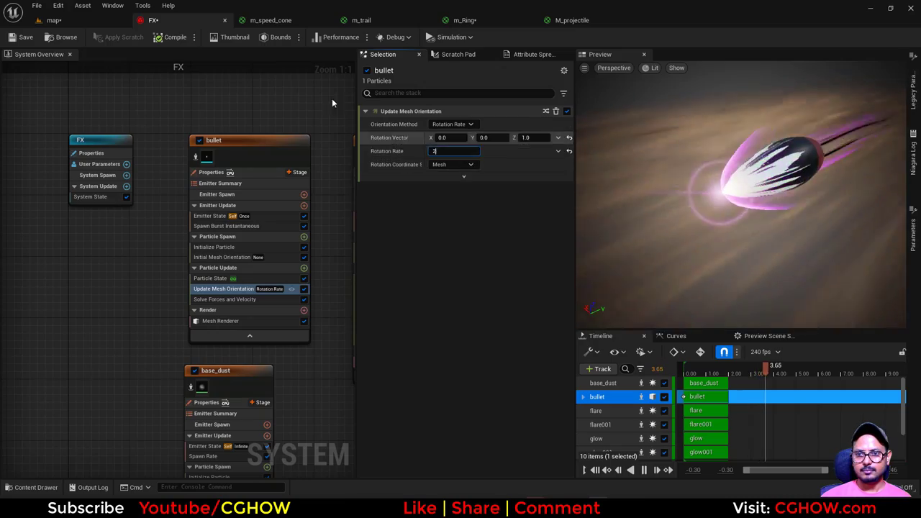
click(52, 20)
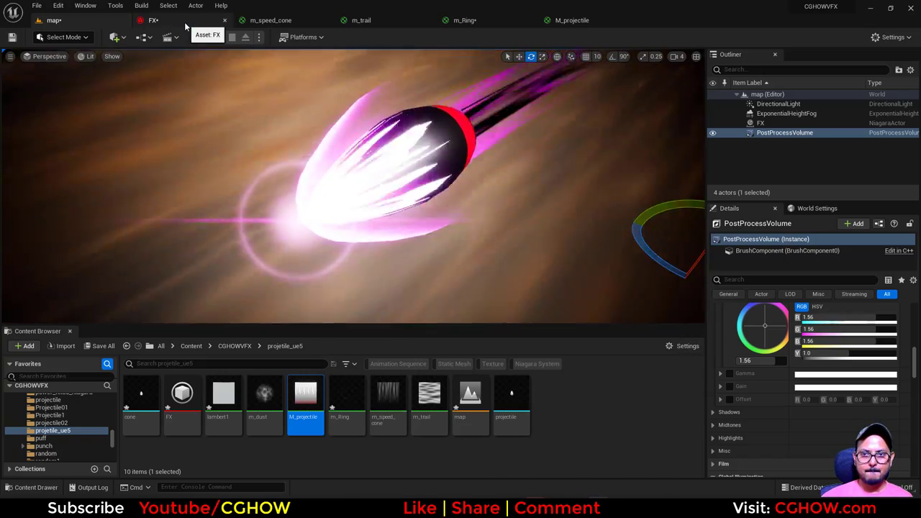
- Duplicate the glow emitter in the FX system and place the copy beside glow001
click(153, 20)
scroll(267, 95, down, 2)
right_drag(258, 233, 96, 245)
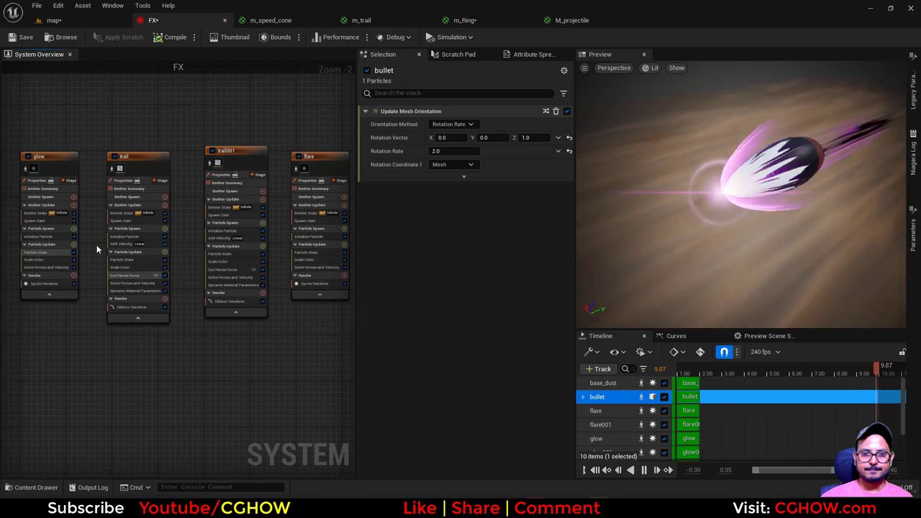
click(51, 157)
right_drag(293, 403, 183, 324)
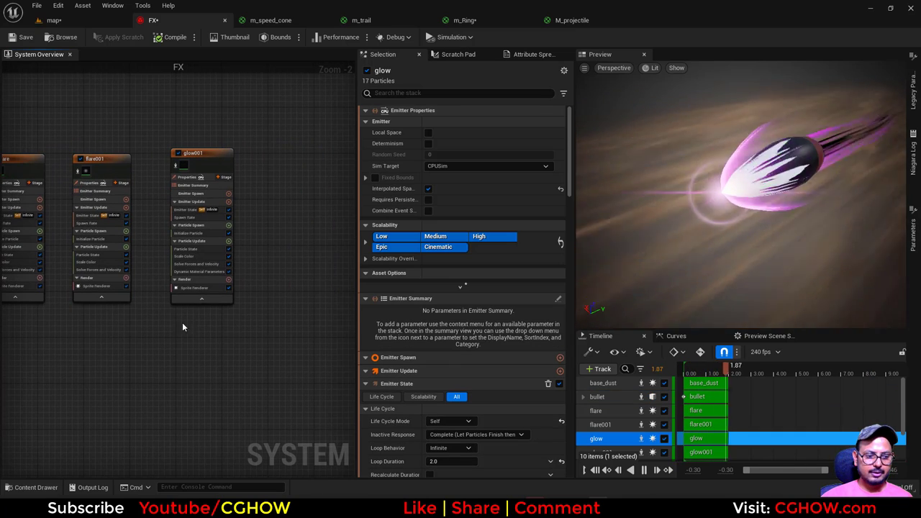
click(272, 149)
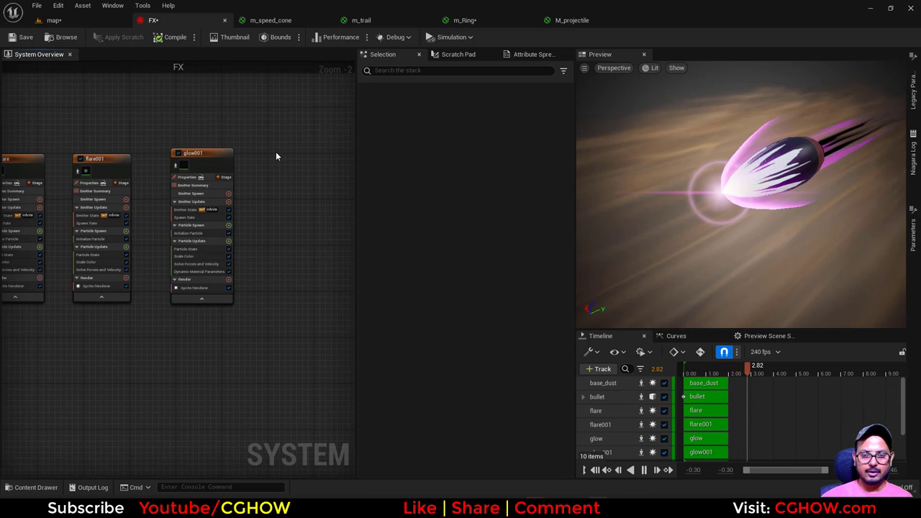
key(ctrl+v)
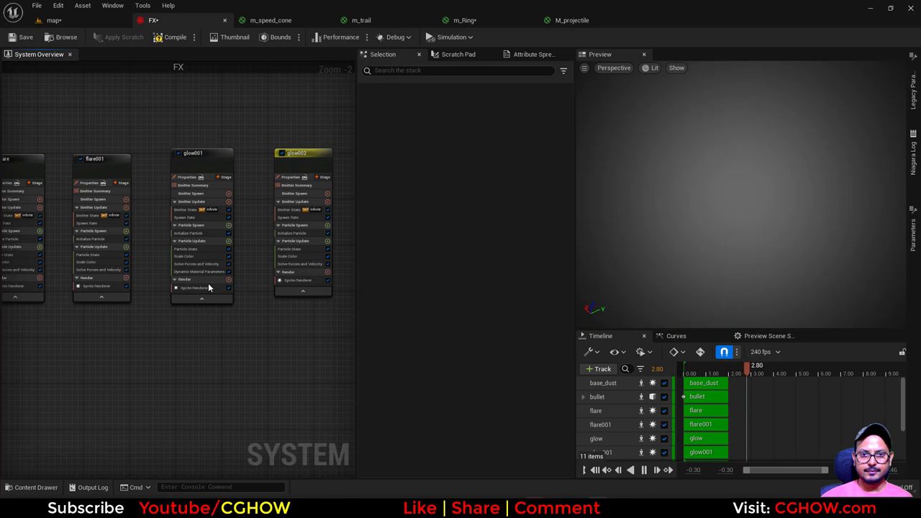
- Set the Y position offset to 30 in the Initialize Particle module of the new glow emitter
scroll(208, 288, up, 3)
click(191, 267)
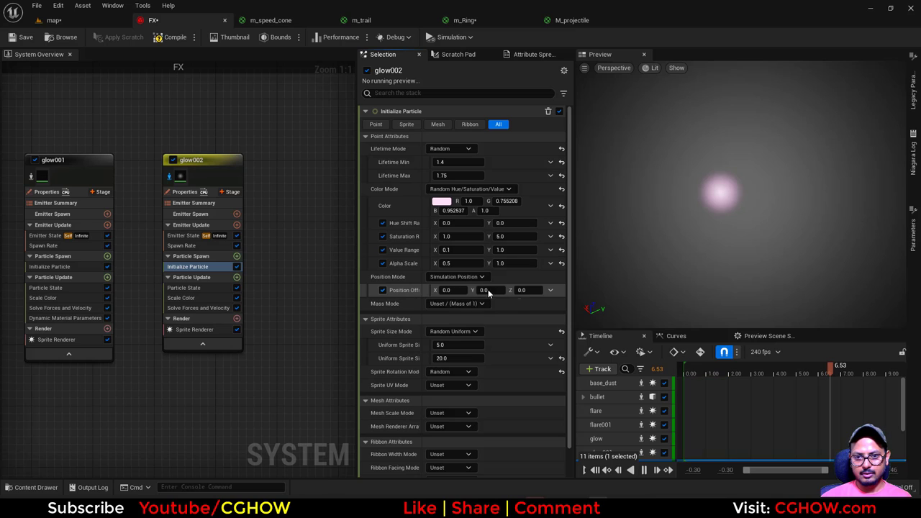
click(484, 289)
text(3)
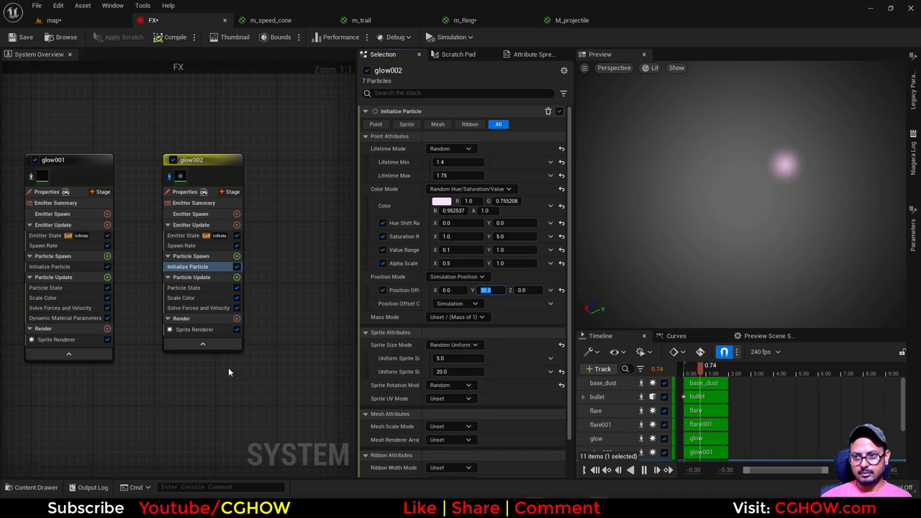
- Add a Shape Location module to the copied glow emitter's Particle Spawn, using a sphere with radius 5
right_drag(229, 369, 199, 375)
click(207, 264)
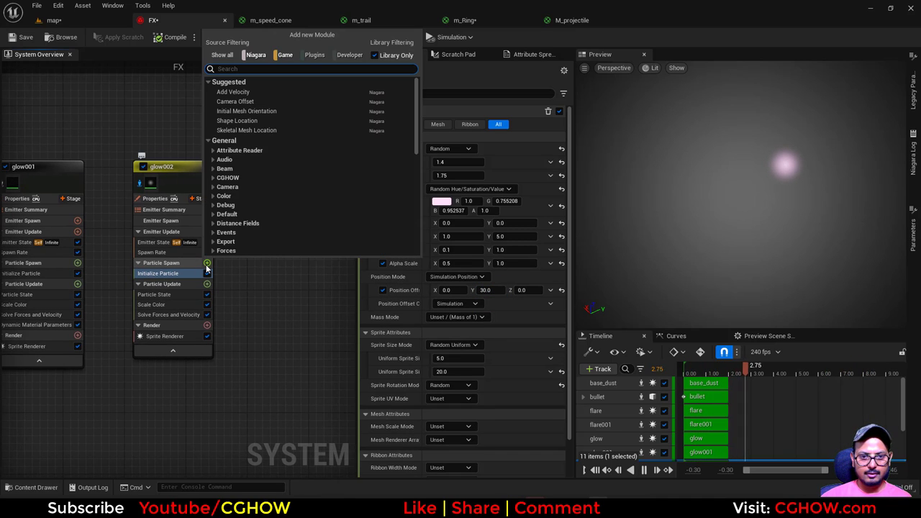
text(sh)
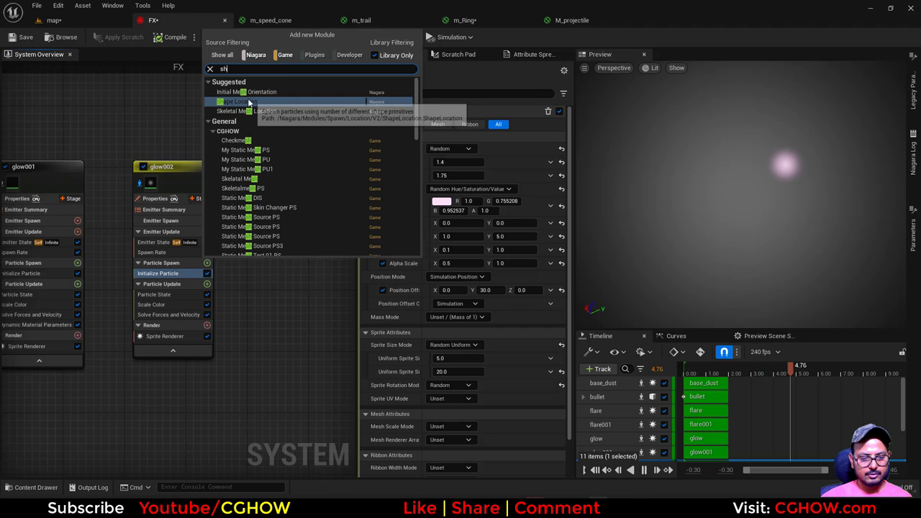
click(249, 103)
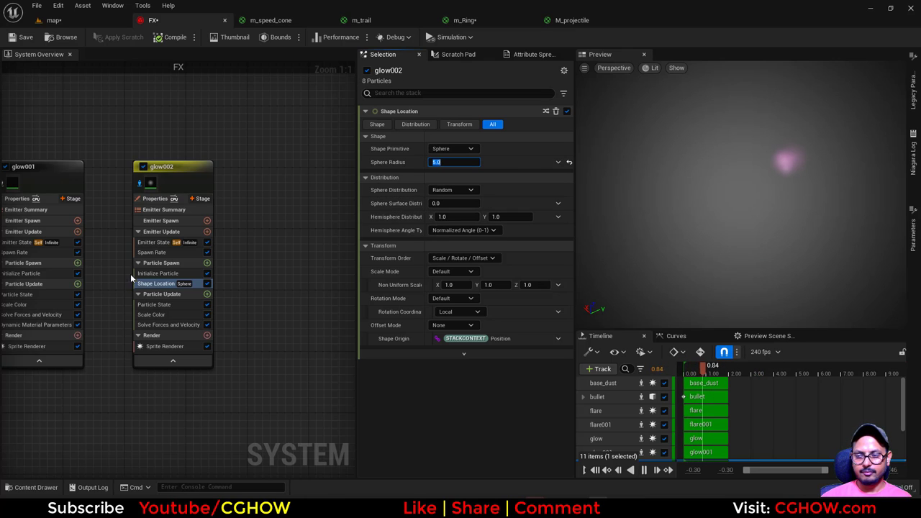
- Add an Add Velocity module with a Random Range Vector, setting Y from 100 to 200 and the maximum X to 0
click(208, 263)
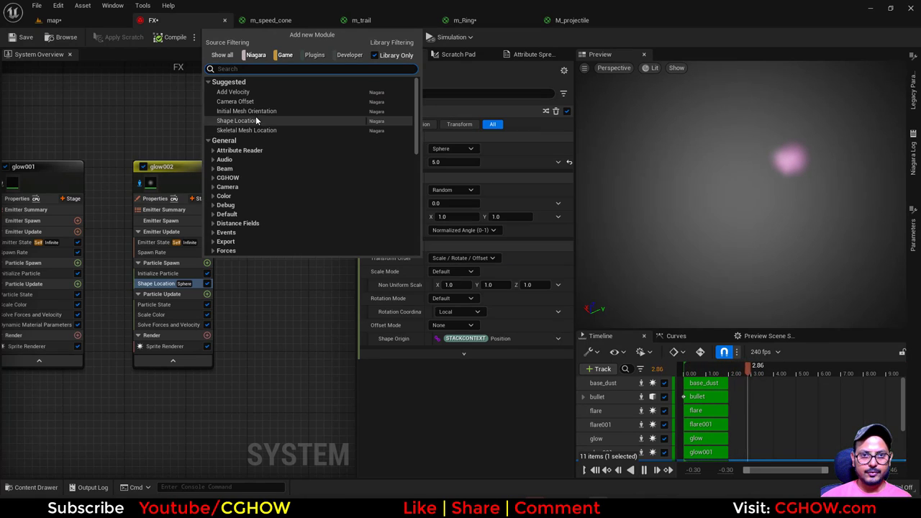
click(240, 93)
click(559, 138)
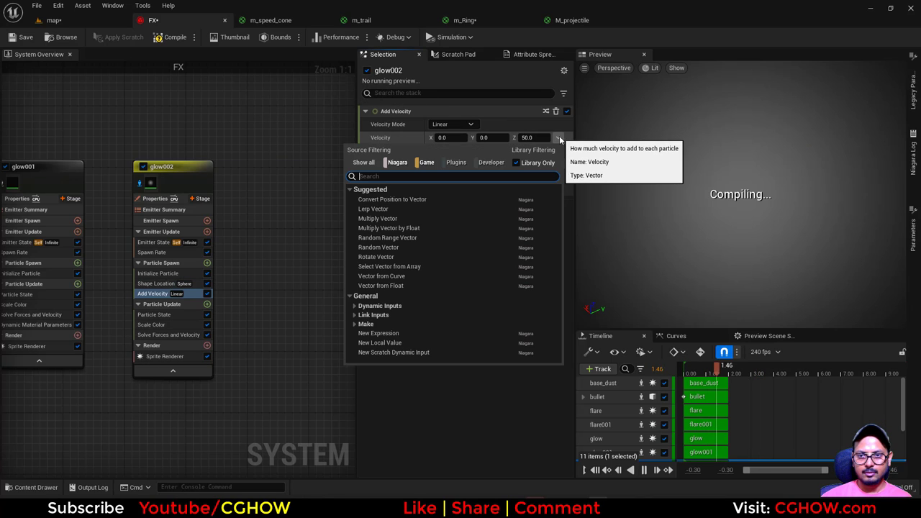
text(rand)
click(393, 239)
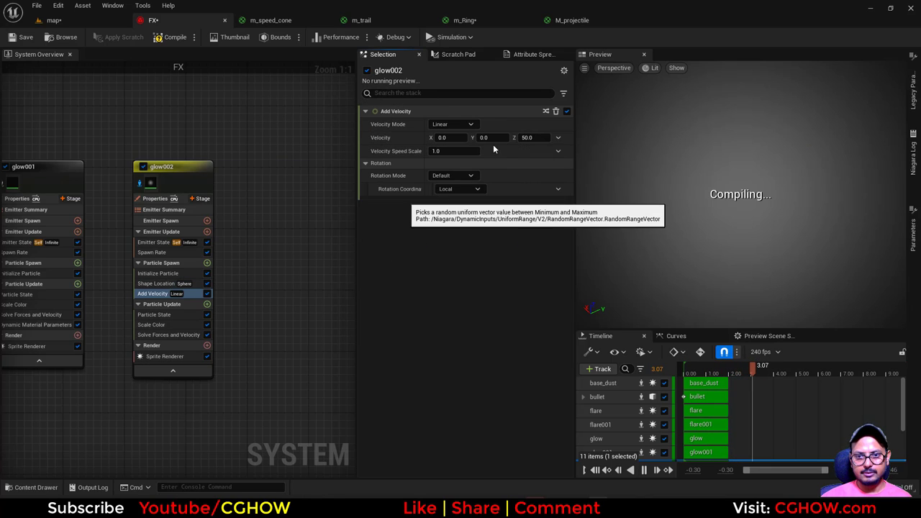
click(493, 164)
drag(497, 164, 469, 161)
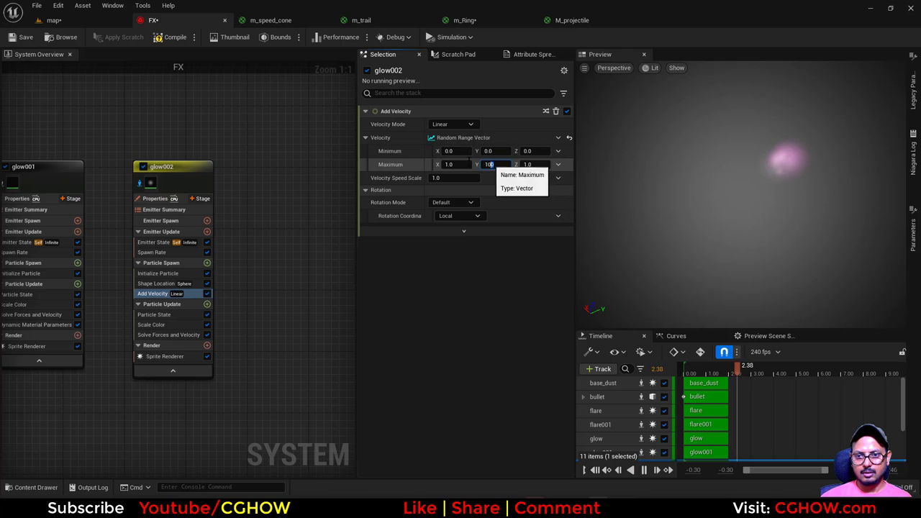
text(200)
click(489, 152)
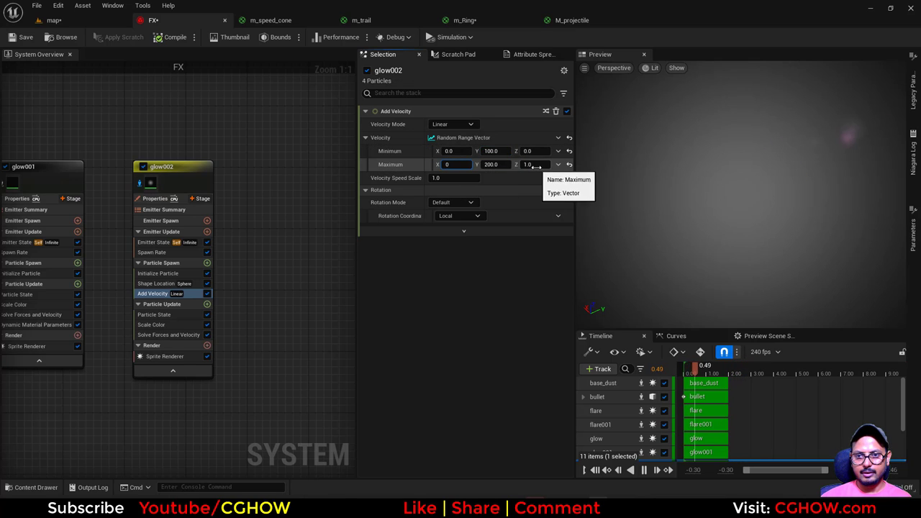
- Set the sprite size to Random Non-Uniform, from 1 by 10 to 5 by 20, and end the emitter's isolation
click(178, 273)
right_drag(289, 302, 338, 275)
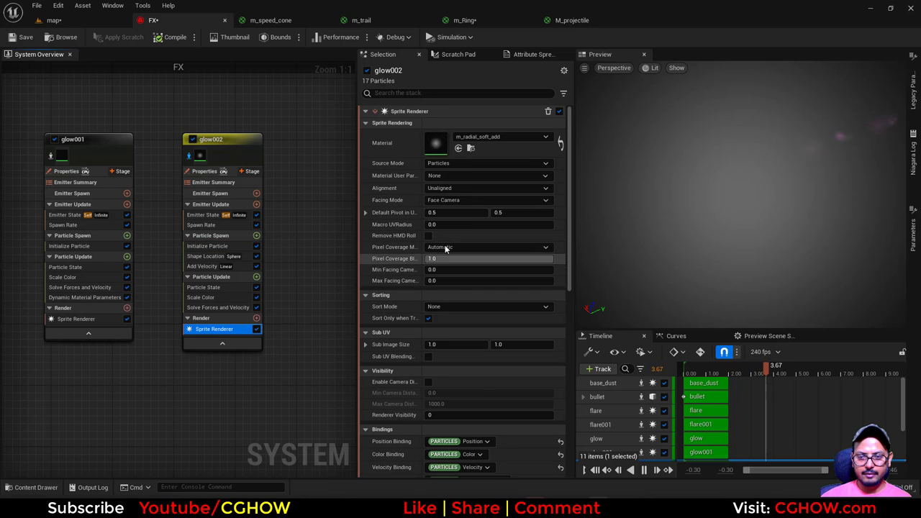
click(209, 246)
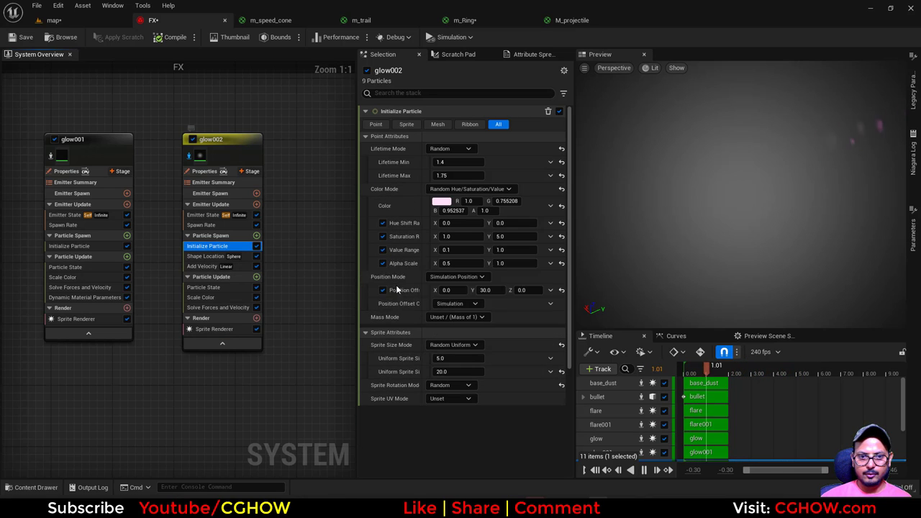
click(453, 345)
click(467, 401)
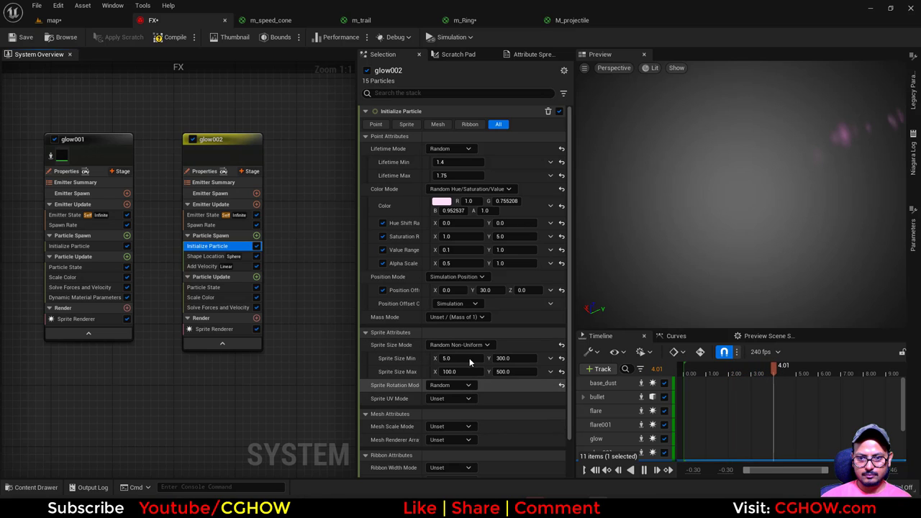
text(5)
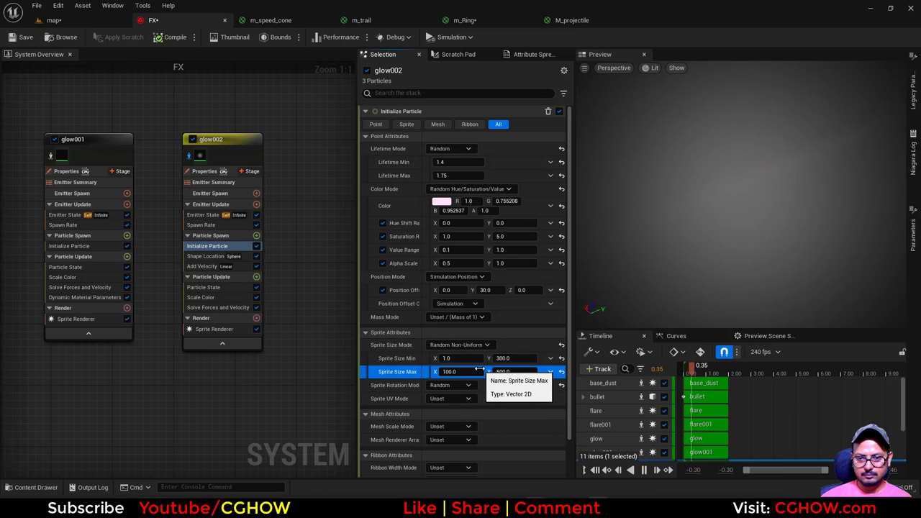
click(515, 358)
text(1)
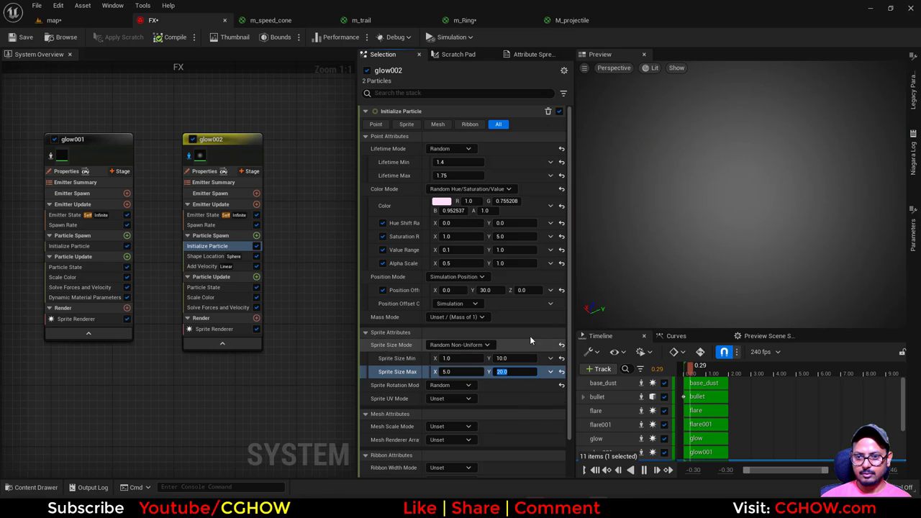
click(187, 155)
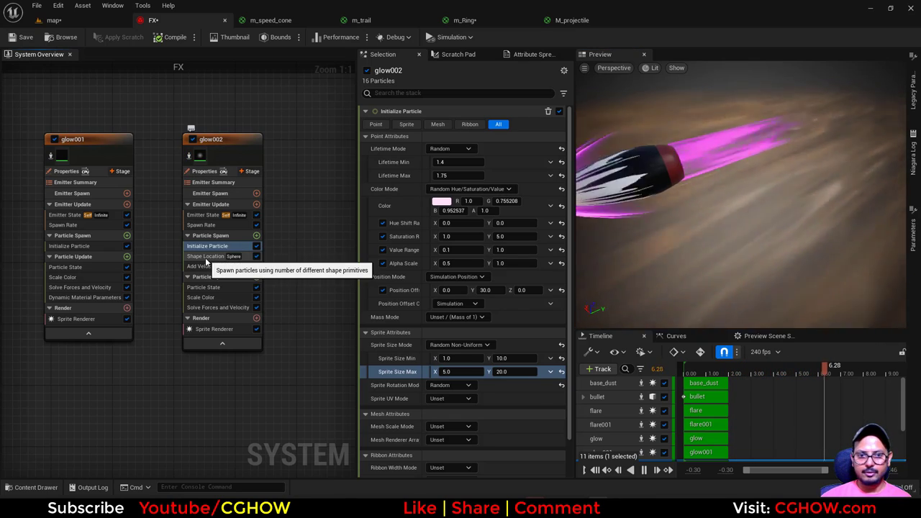
- Move the middle key of the Scale Alpha curve in Scale Color to time 0.1
click(203, 298)
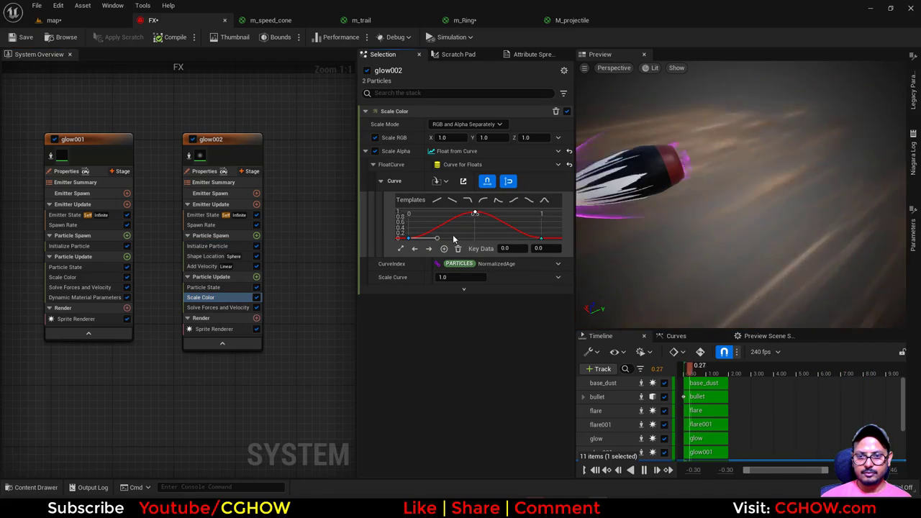
click(475, 212)
click(512, 248)
text(0.1)
key(Return)
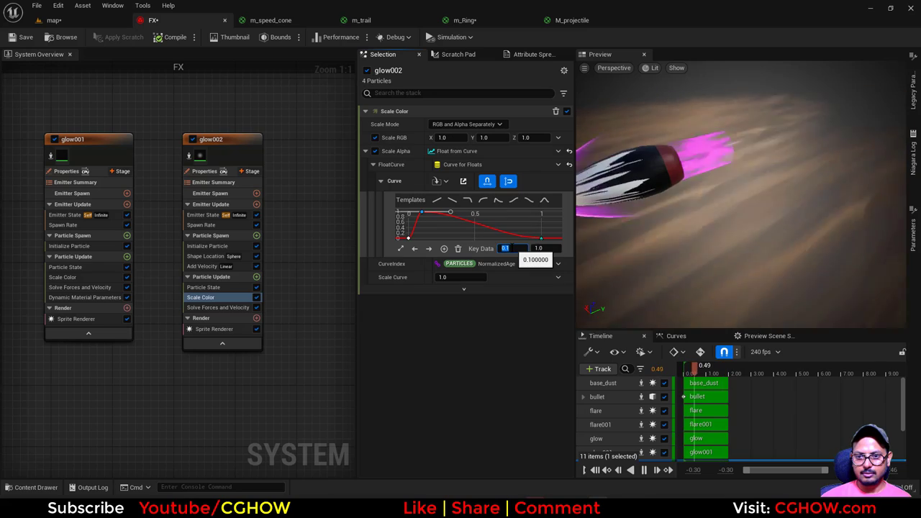
- Set the sphere radius of the copied glow emitter's Shape Location to 10
click(205, 256)
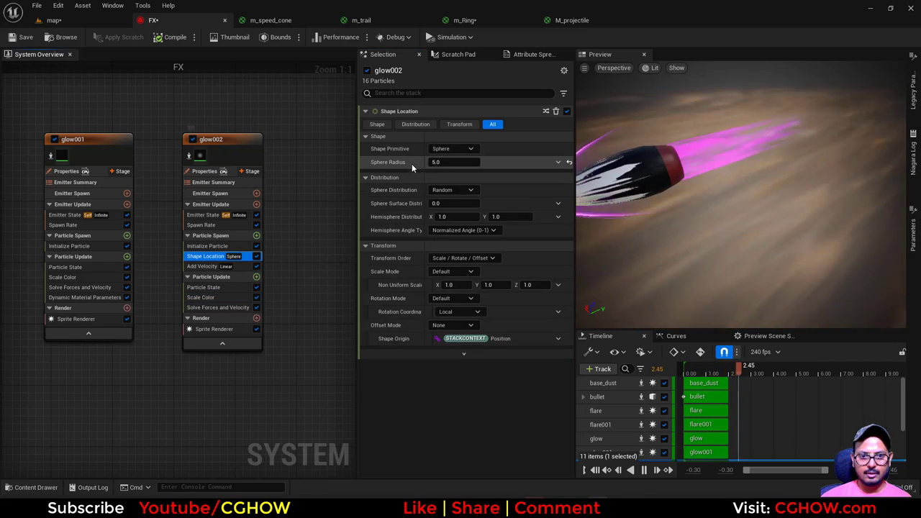
click(450, 162)
text(10)
key(Return)
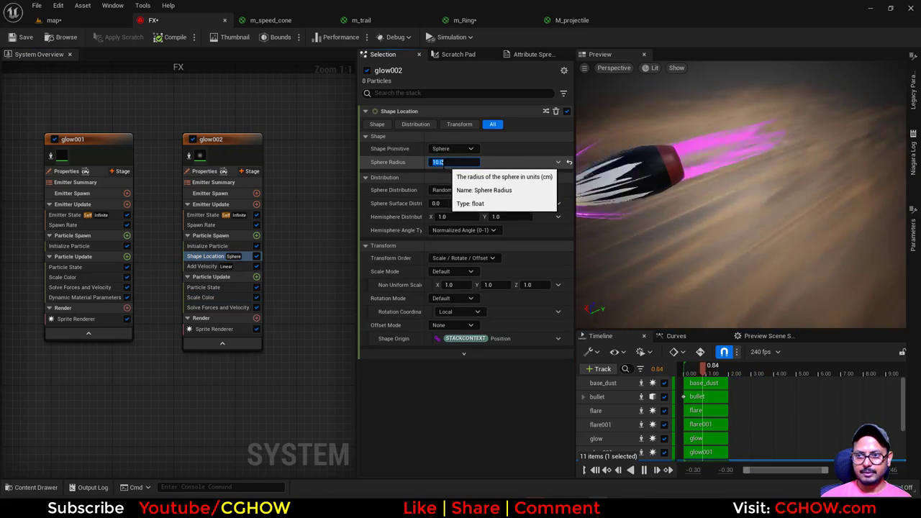
- Set the maximum of the color Value Range to 100 and the emitter's spawn rate to 100
click(221, 246)
click(501, 249)
text(10)
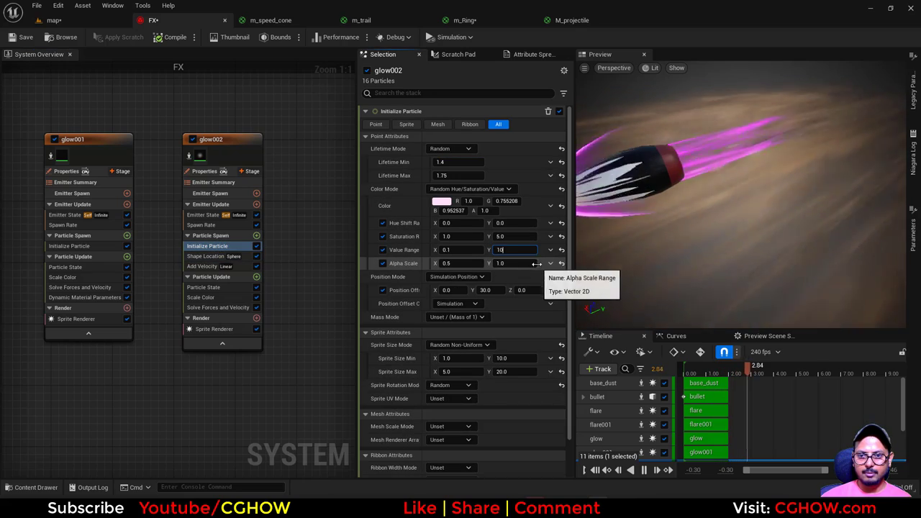
text(0)
key(Return)
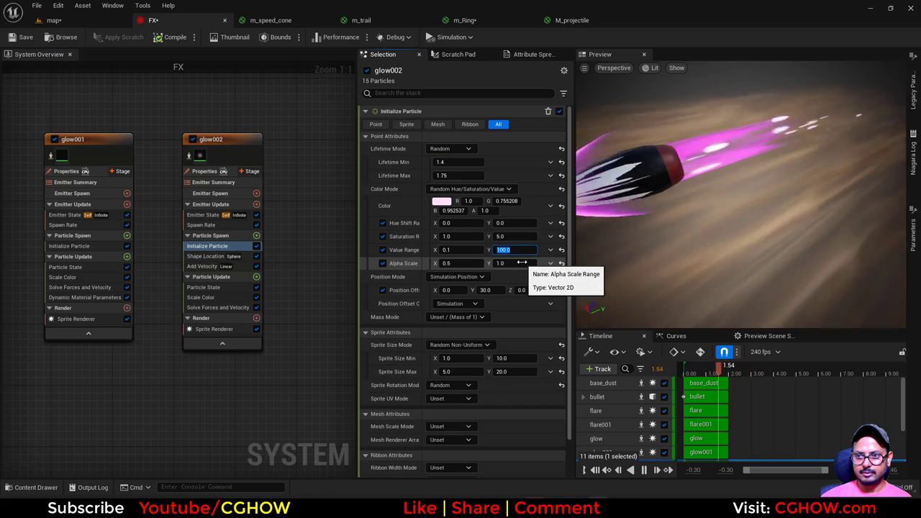
text(5)
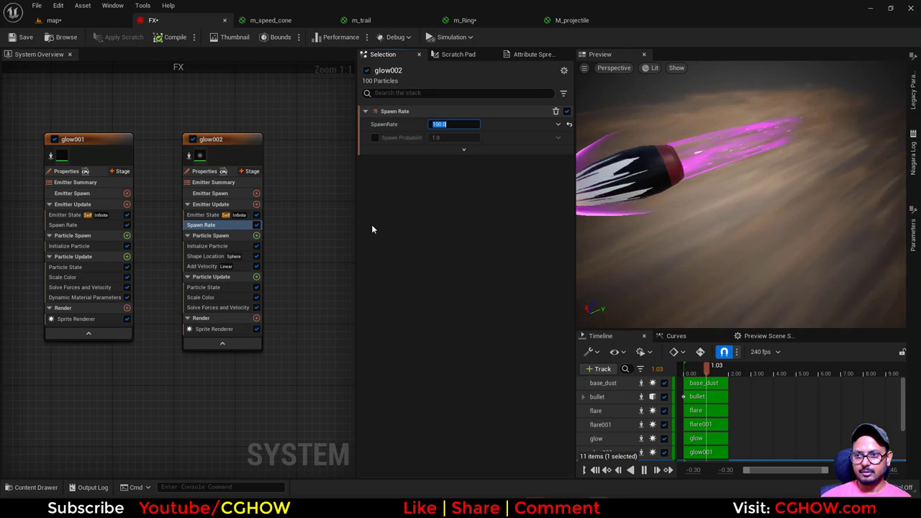
- Add a Curl Noise Force module to the emitter's Particle Update and set its noise strength to 50
click(256, 276)
text(cur)
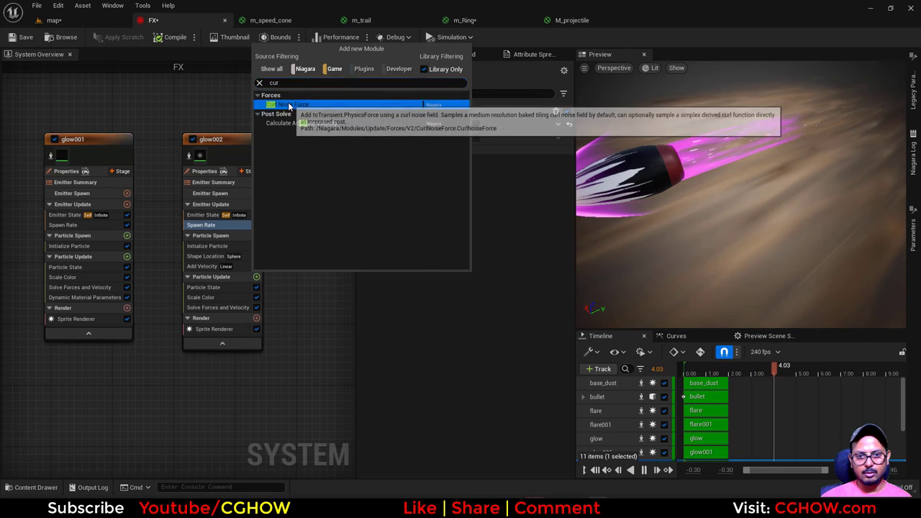
click(289, 106)
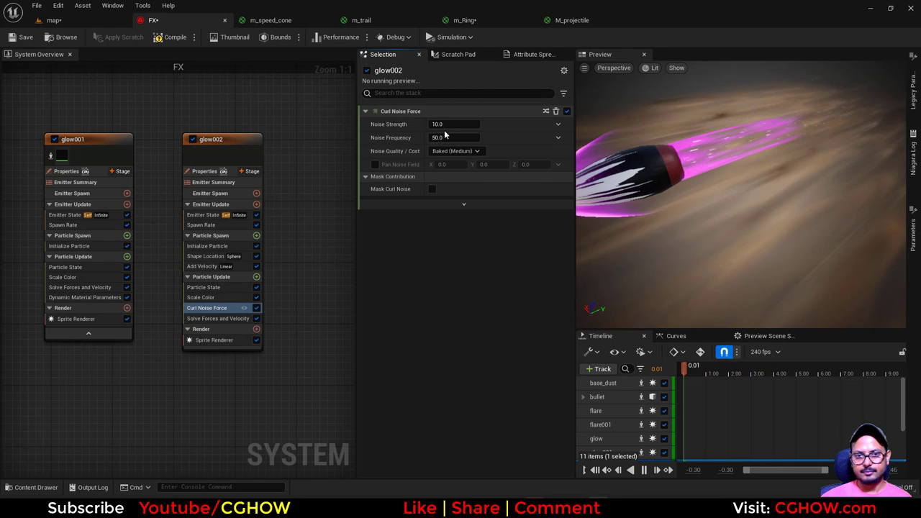
click(446, 124)
text(50)
key(Return)
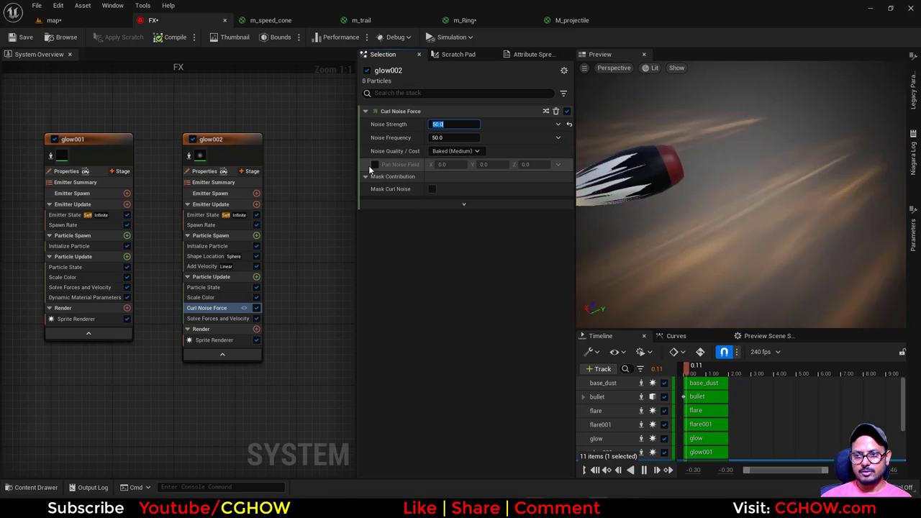
- Enable Pan Noise Field with X 0.2, Y 0.5 and Z 1, and check the particles in the map level
click(524, 165)
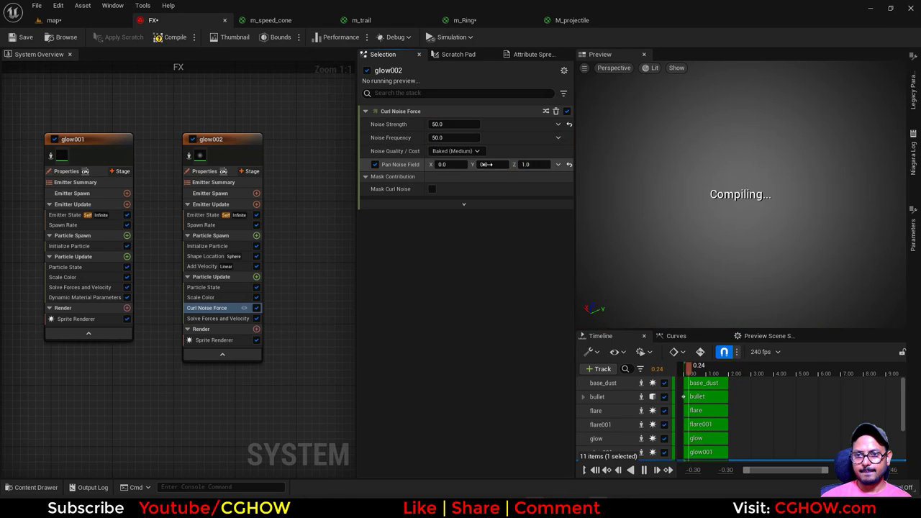
click(444, 165)
text(.2)
click(486, 164)
text(.5)
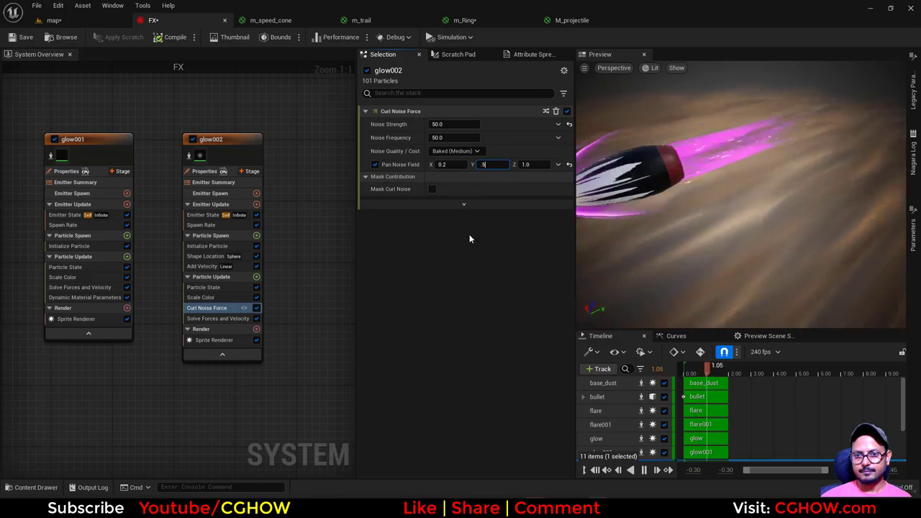
click(54, 20)
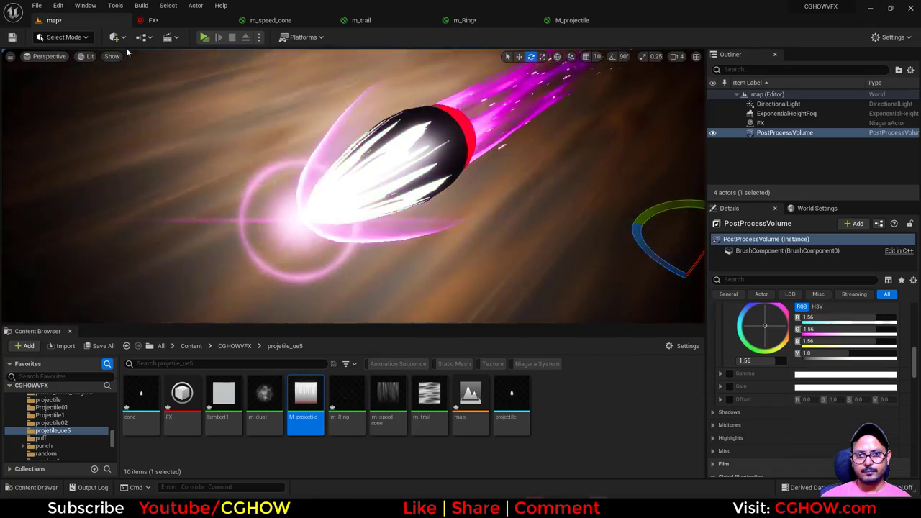
- Duplicate the glow002 emitter in the FX system and remove the Curl Noise Force module from the copy
click(152, 21)
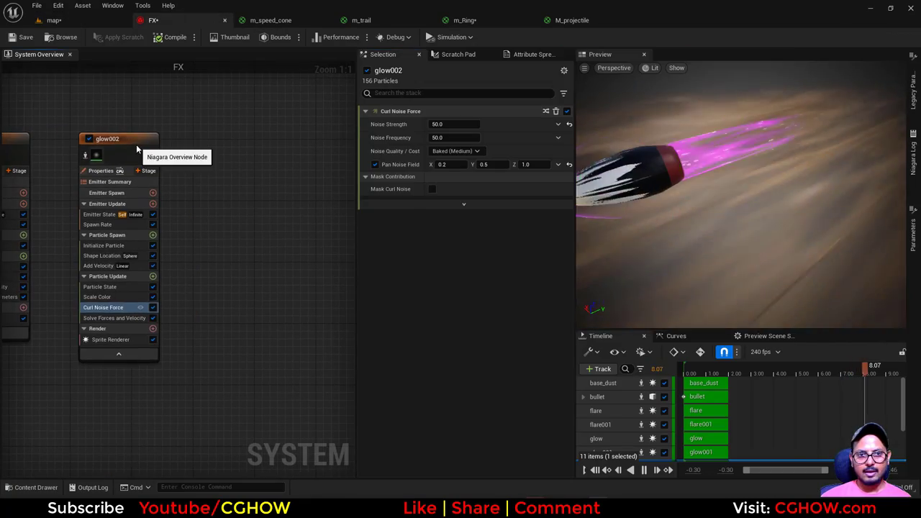
click(137, 147)
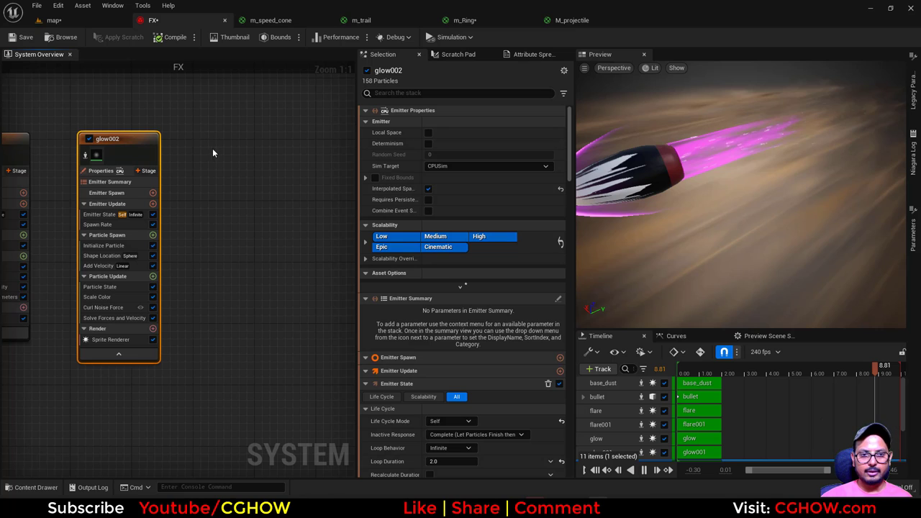
key(ctrl+d)
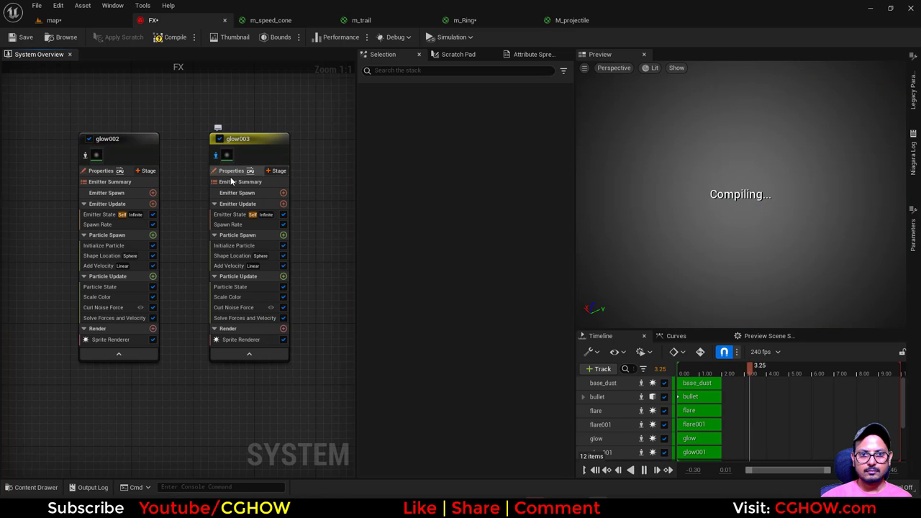
click(238, 224)
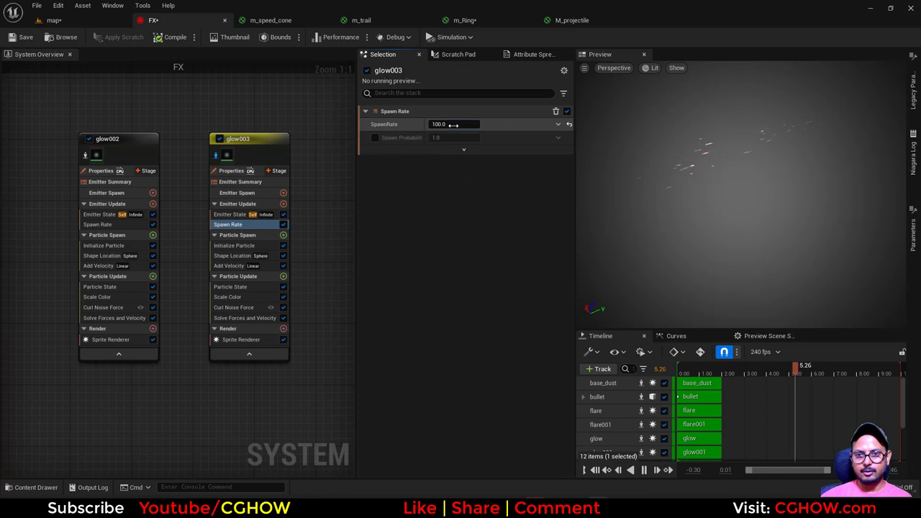
click(238, 307)
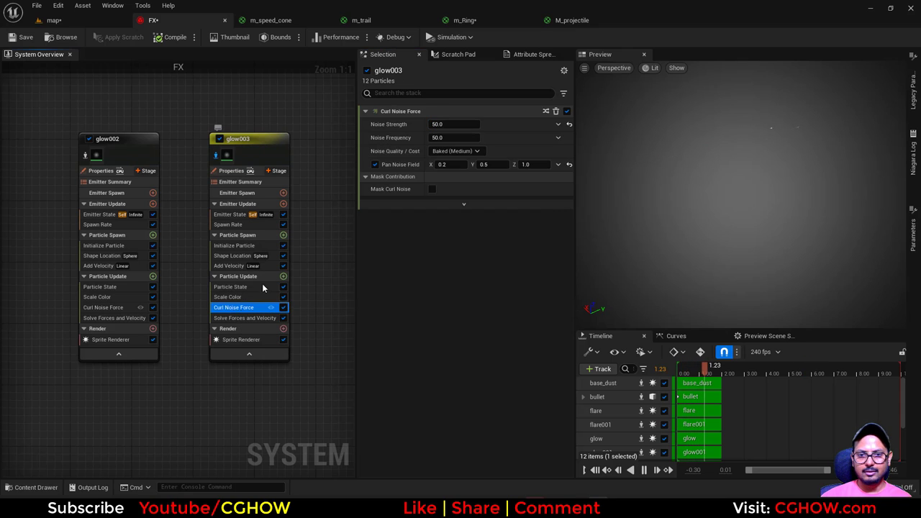
key(Delete)
- Set the copied emitter's Sprite Size Min Y to 20 and its Sprite Size Max to X 3 and Y 50
click(249, 247)
click(244, 266)
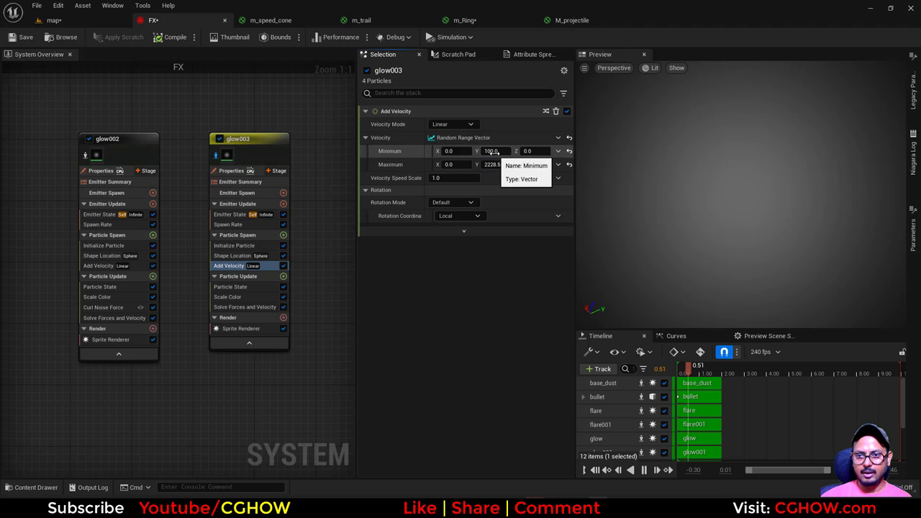
click(230, 246)
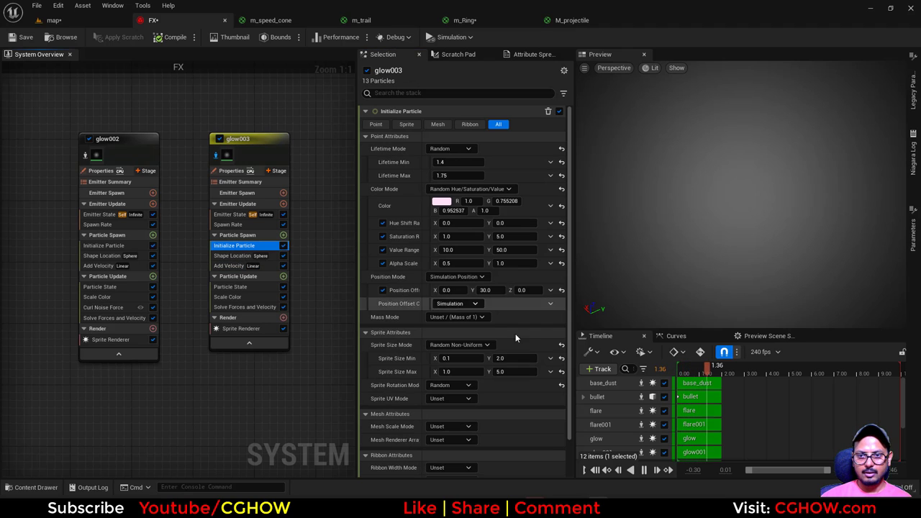
click(520, 368)
text(50)
key(Return)
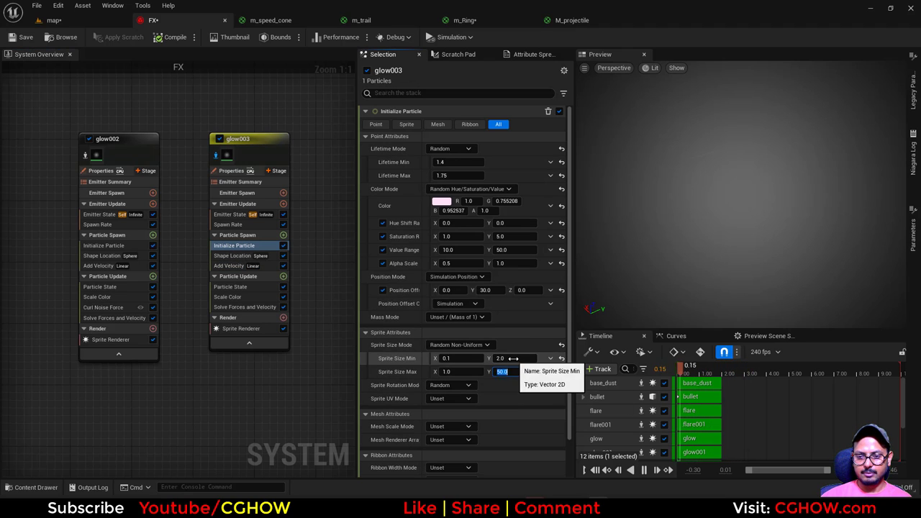
click(453, 371)
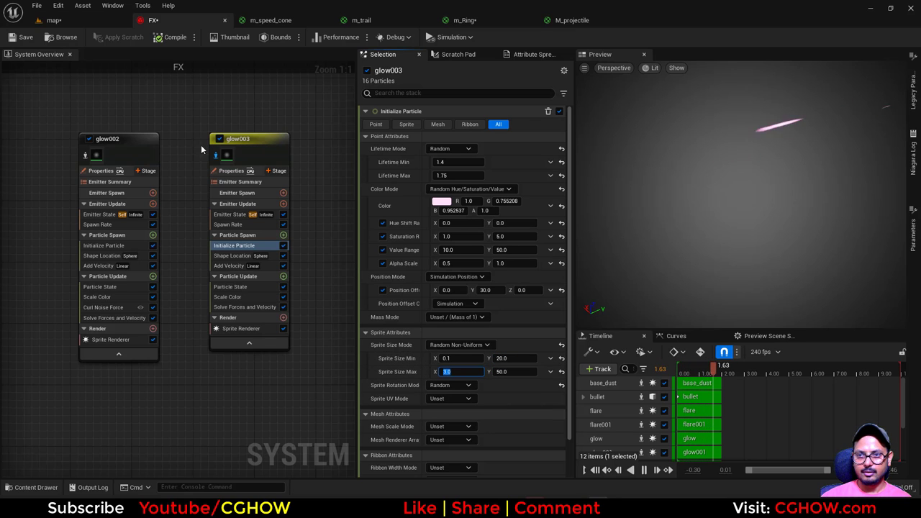
- Turn off the copied emitter's isolation and compare the effect in the map level with the reference image
click(218, 157)
click(102, 23)
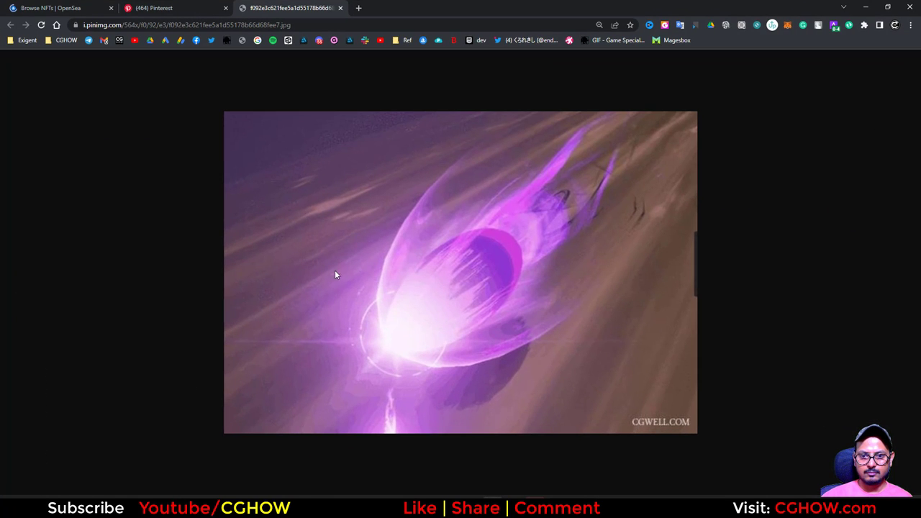
click(866, 7)
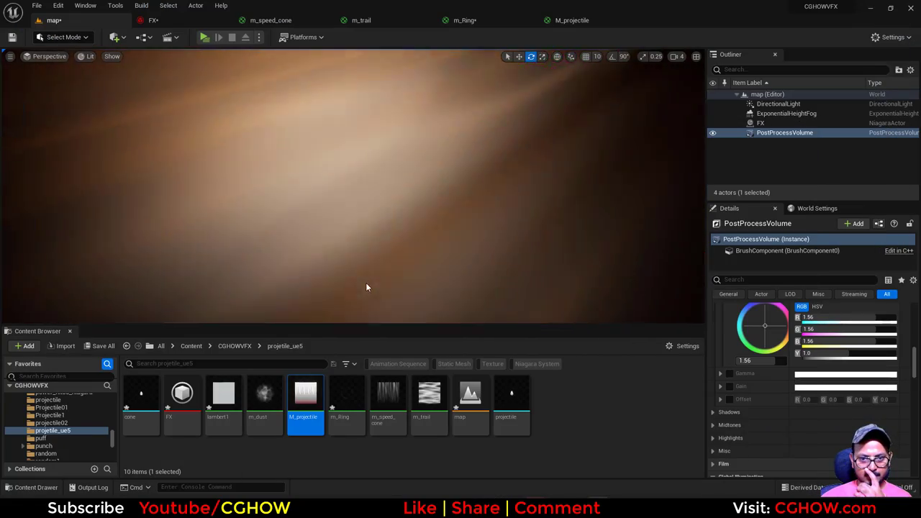
- Copy the original glow emitter in the FX system, paste it into the empty graph area below and isolate the copy
click(205, 20)
right_drag(123, 127, 351, 134)
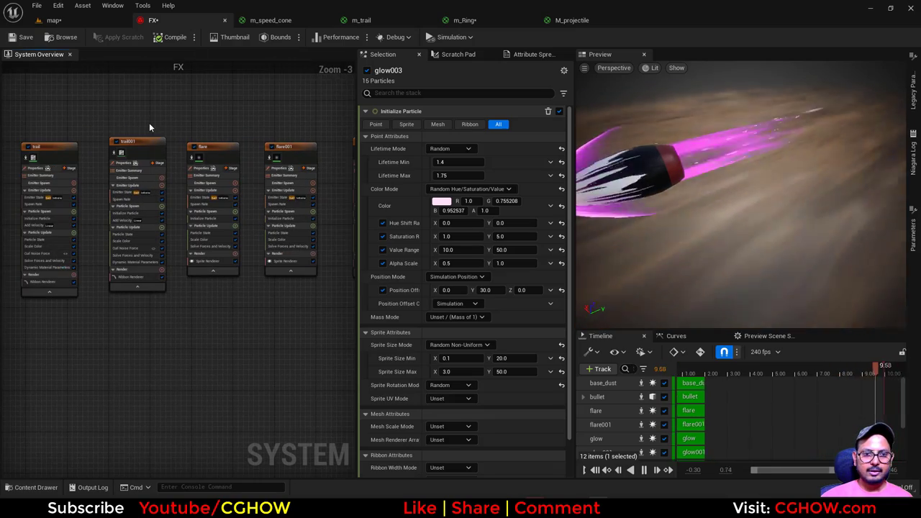
right_click(283, 109)
right_drag(283, 109, 351, 118)
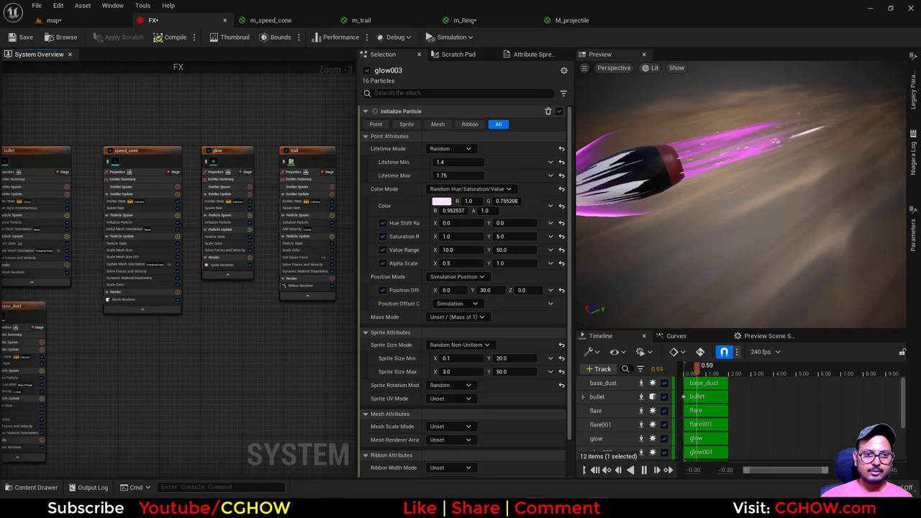
click(248, 252)
right_drag(239, 356, 241, 293)
click(212, 262)
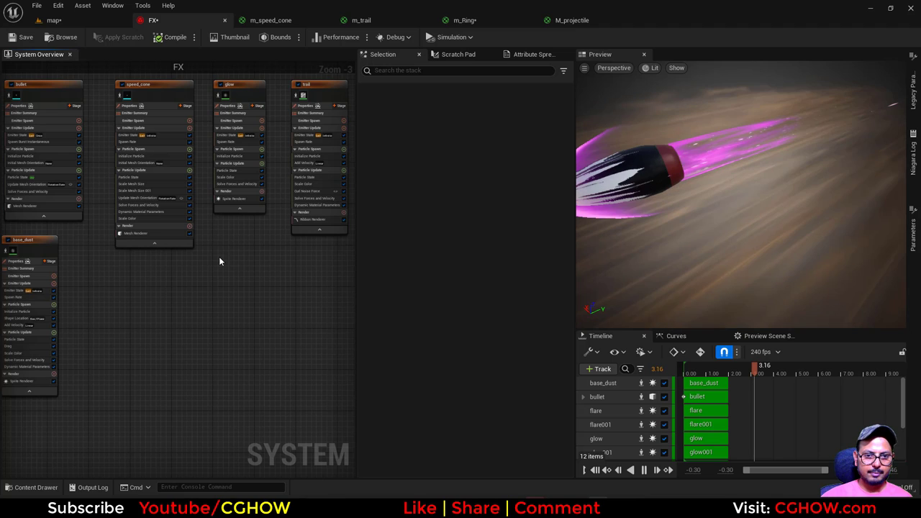
key(ctrl+v)
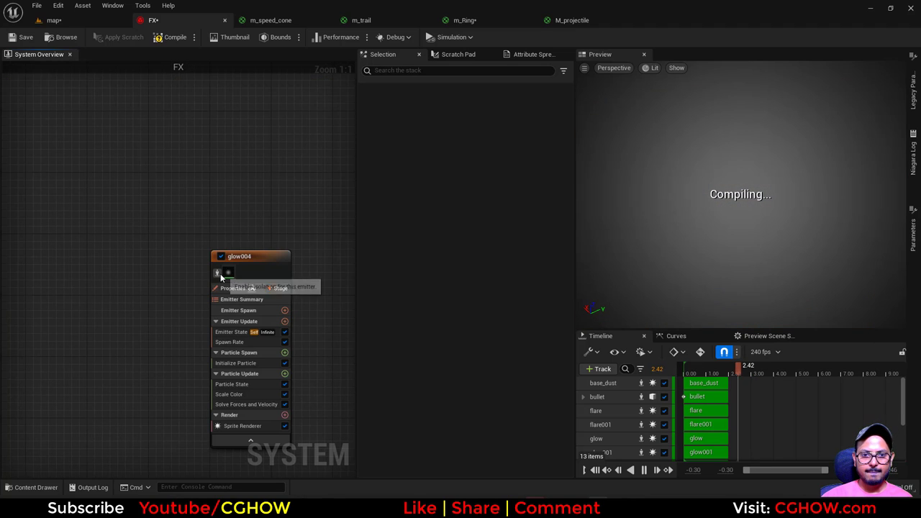
- Search for flash materials, assign m_flash01 to the new glow emitter's Sprite Renderer and open that material
right_drag(187, 306, 151, 257)
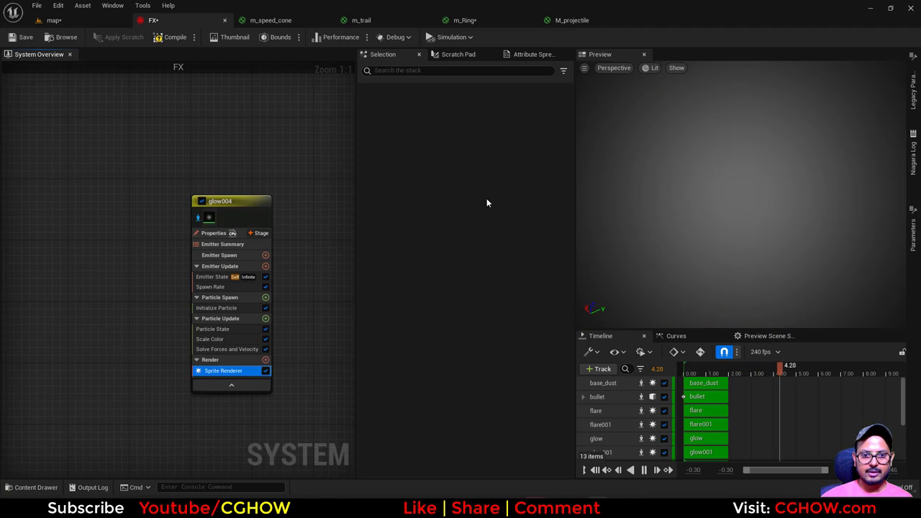
click(479, 137)
text(fla)
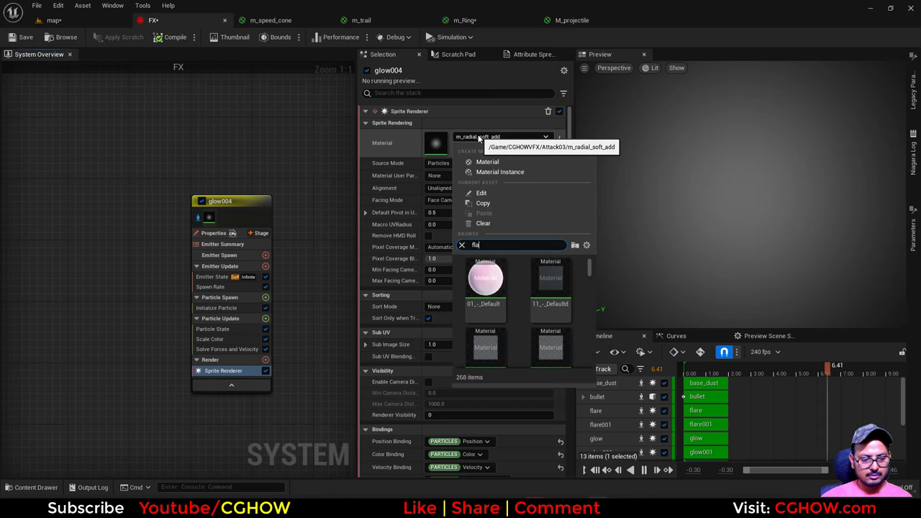
text(sh)
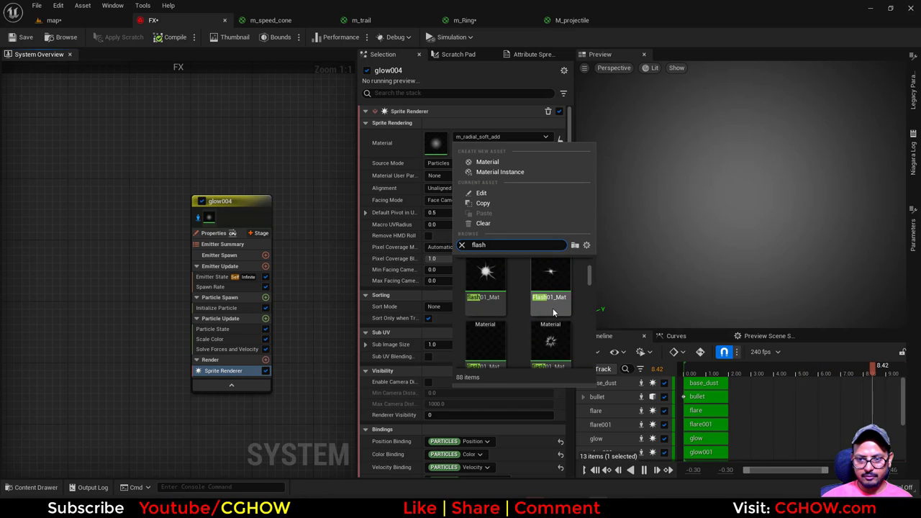
scroll(547, 306, down, 1)
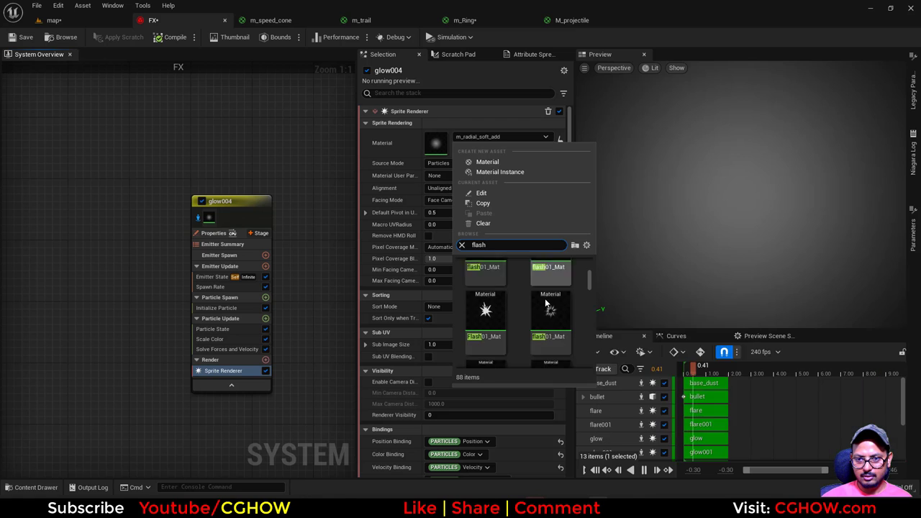
scroll(551, 313, down, 2)
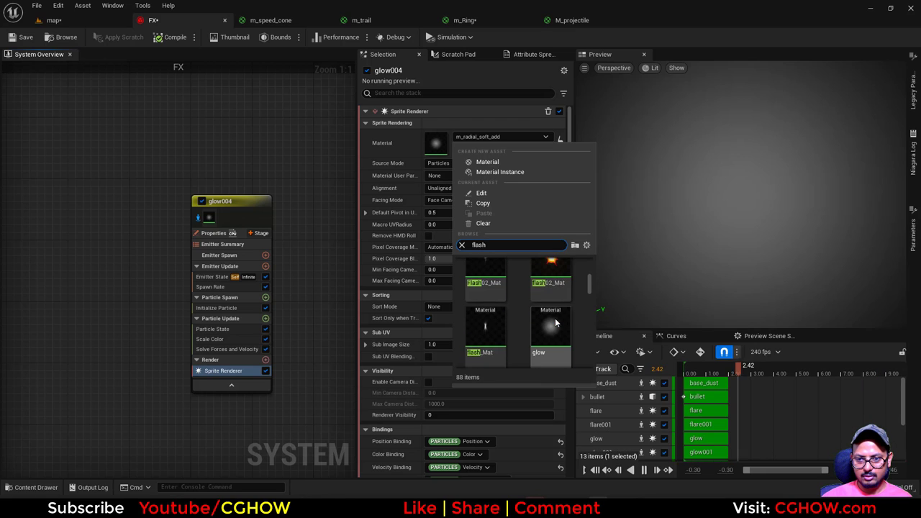
scroll(555, 319, down, 2)
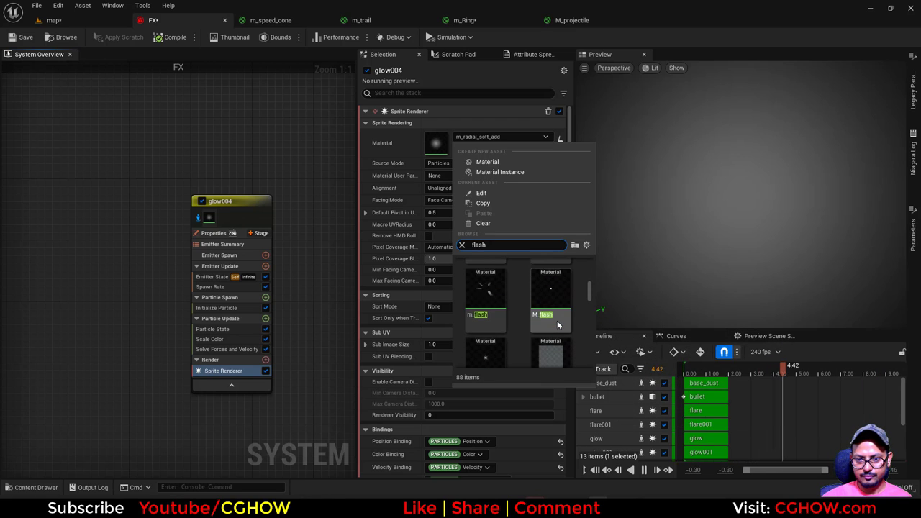
scroll(557, 321, down, 1)
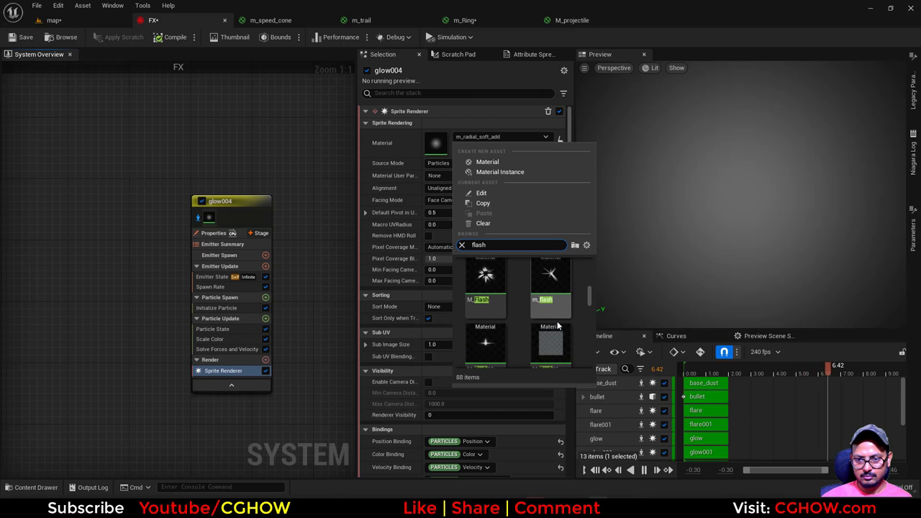
scroll(517, 304, down, 1)
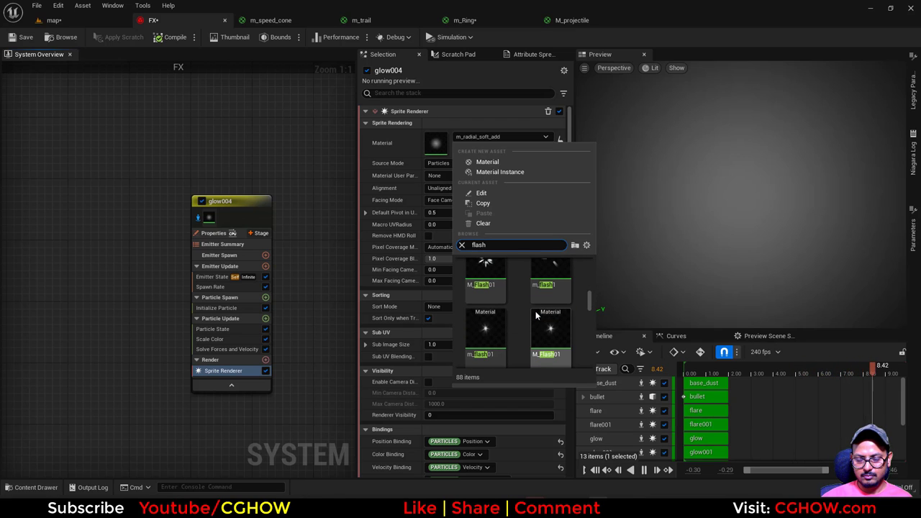
click(497, 335)
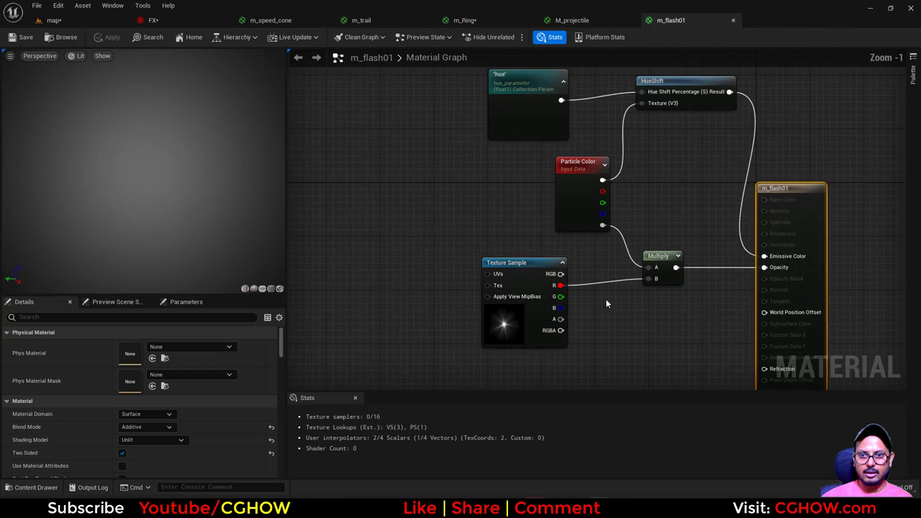
- Move the hue and HueShift nodes up in the m_flash01 graph, preview the material on a plane and return to FX
click(507, 335)
drag(508, 335, 485, 335)
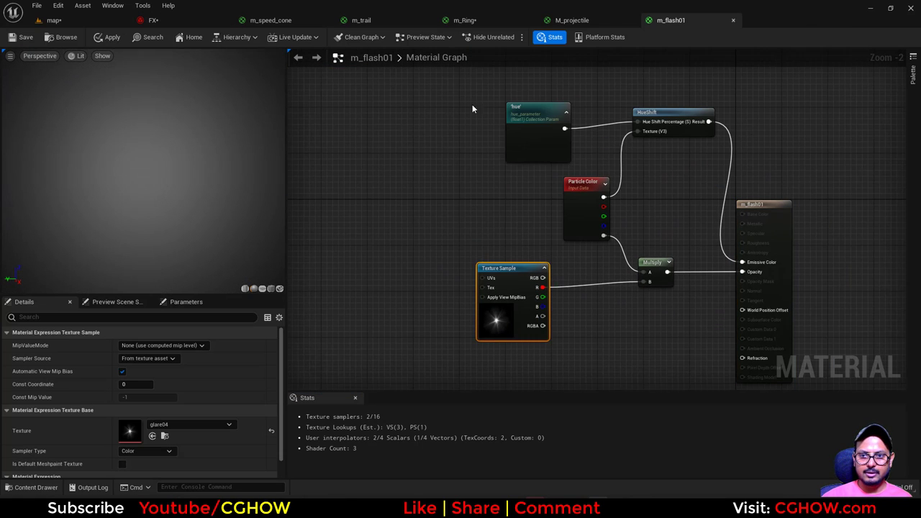
drag(504, 90, 765, 156)
drag(554, 158, 577, 98)
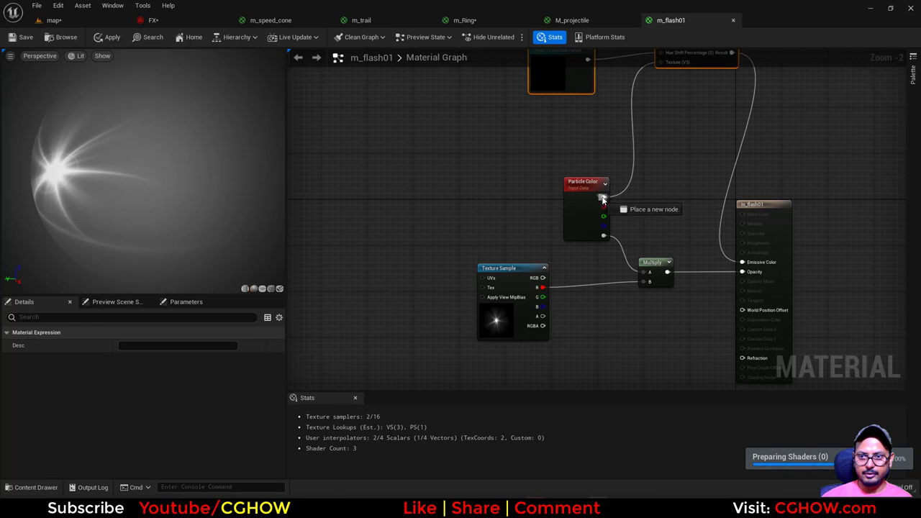
click(672, 193)
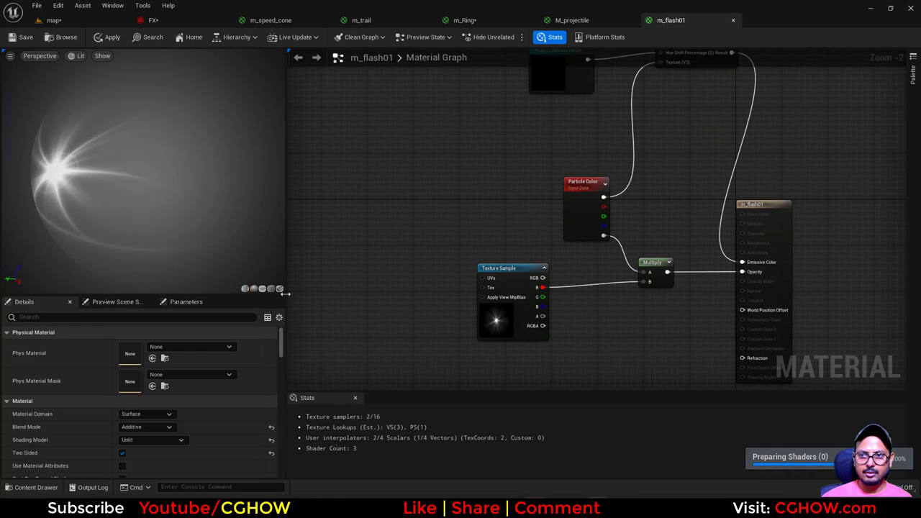
click(264, 290)
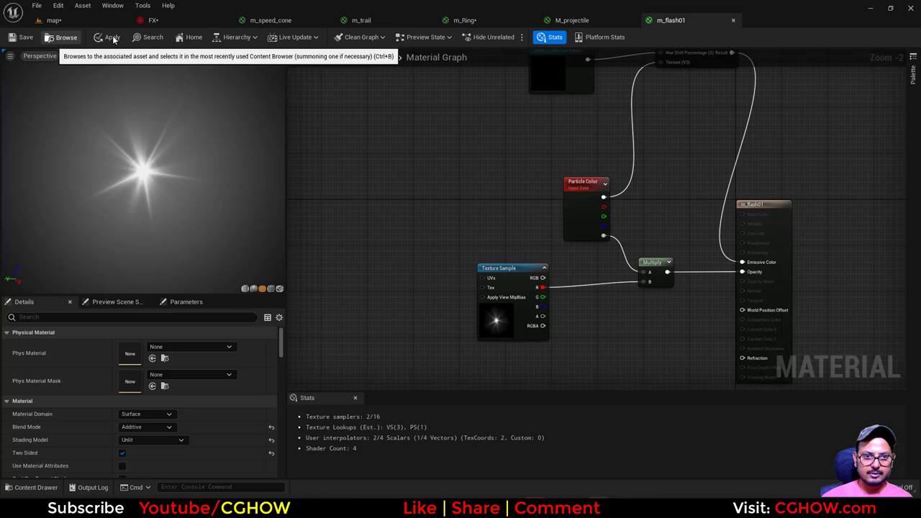
click(66, 37)
click(154, 20)
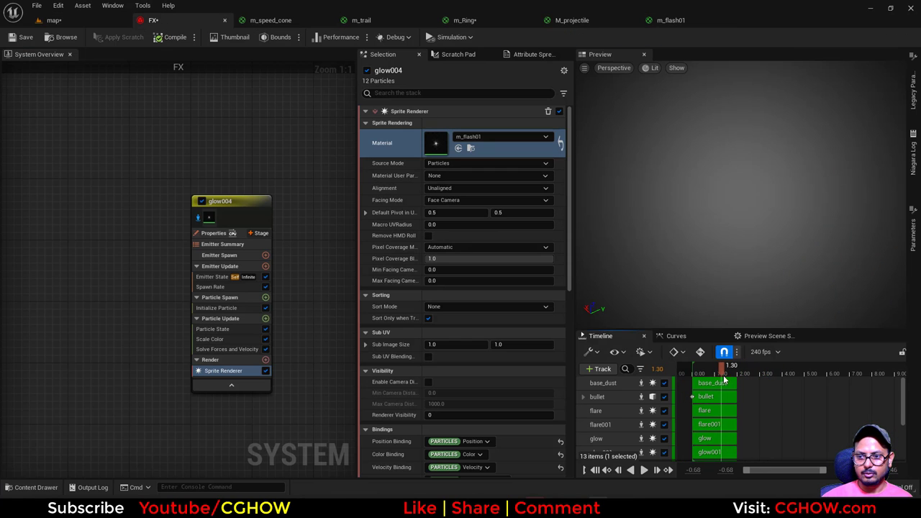
- Set the flash emitter's uniform sprite size to minimum 20 and maximum 50, and check the full effect in the map level
click(695, 221)
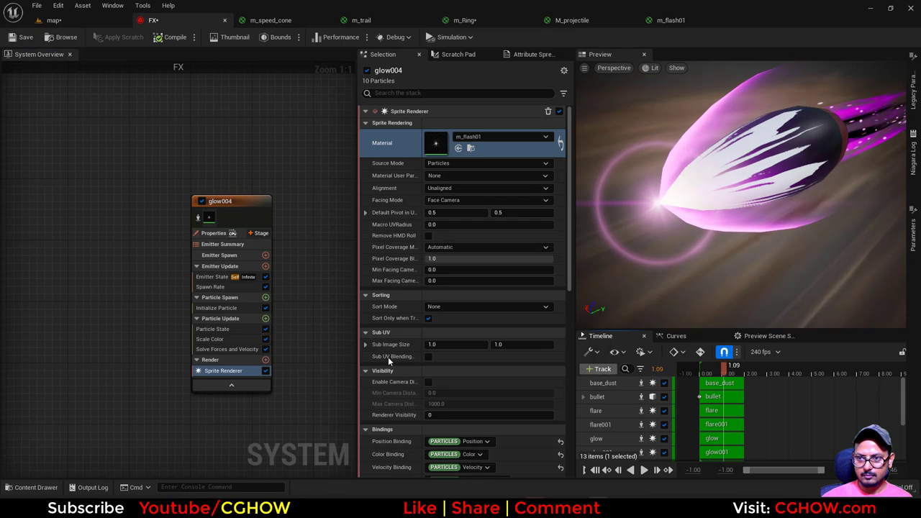
click(216, 309)
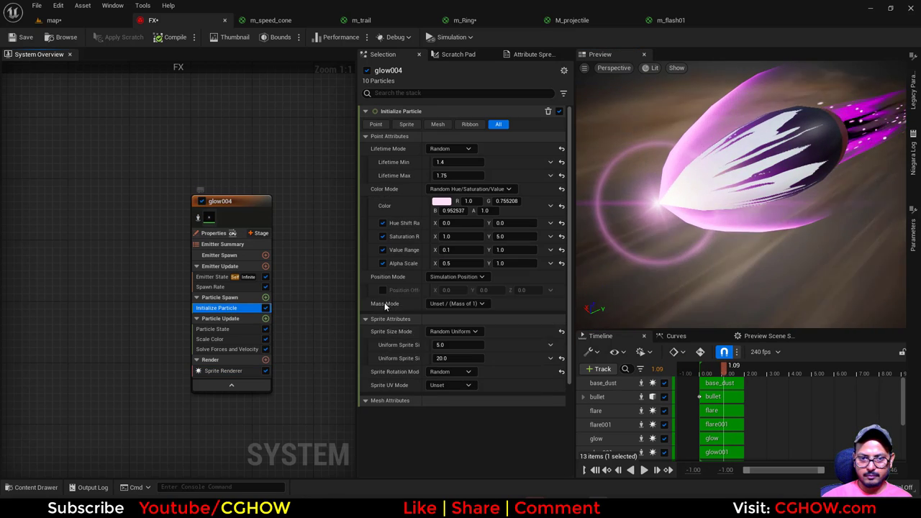
click(452, 358)
text(50)
key(Return)
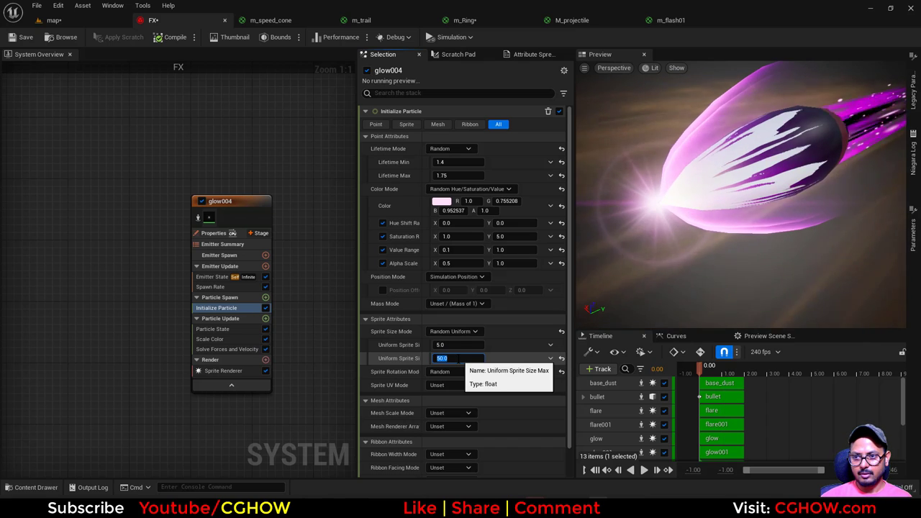
text(20)
key(Return)
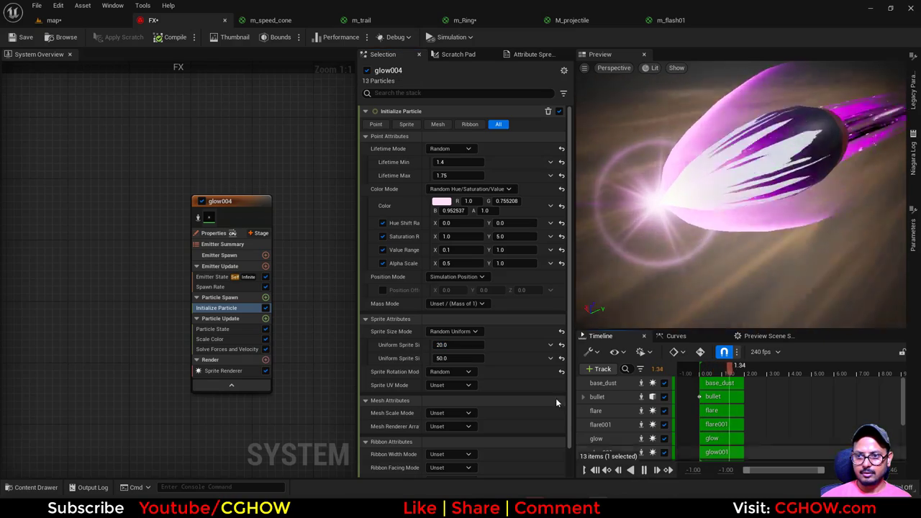
click(54, 20)
click(151, 20)
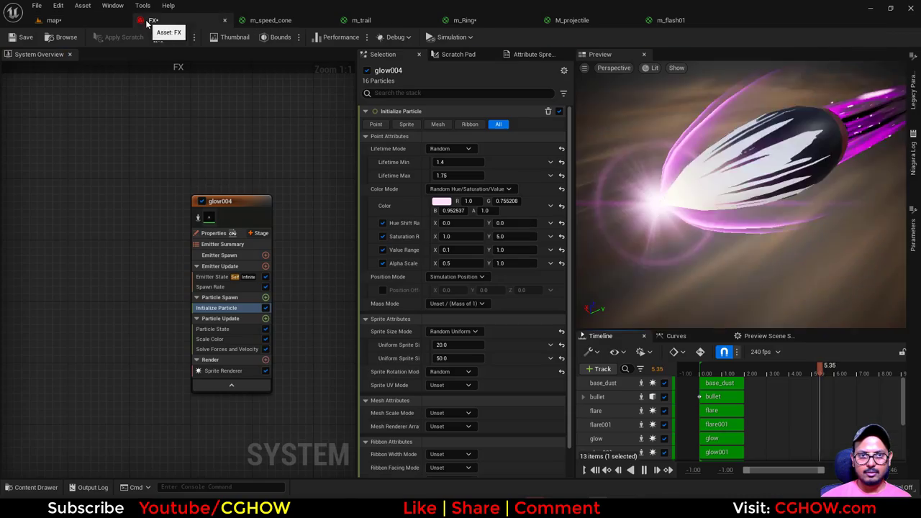
right_drag(161, 164, 250, 278)
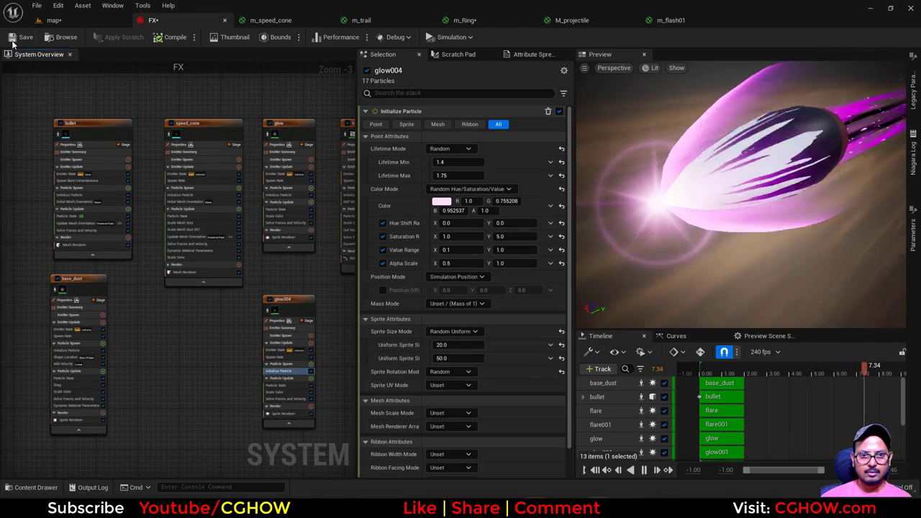
- Save the FX system and compare the effect in the map level with the reference image
click(23, 37)
click(65, 23)
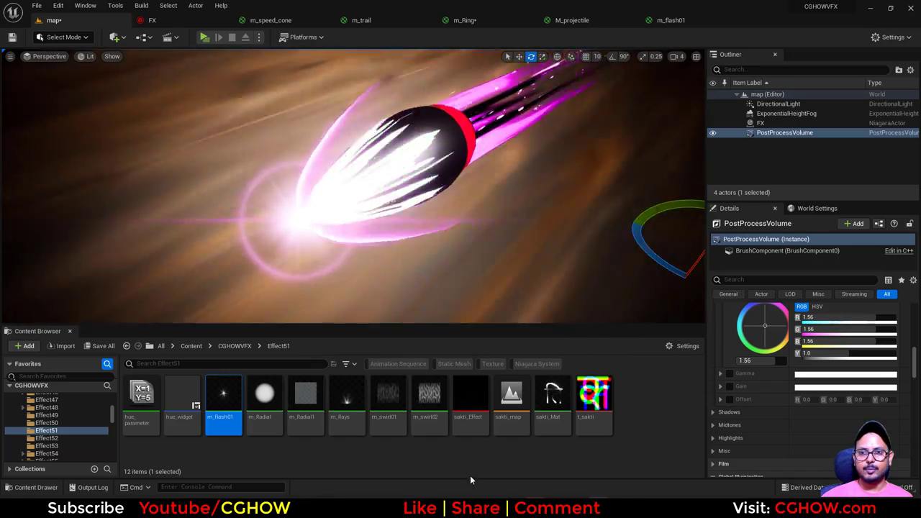
click(461, 508)
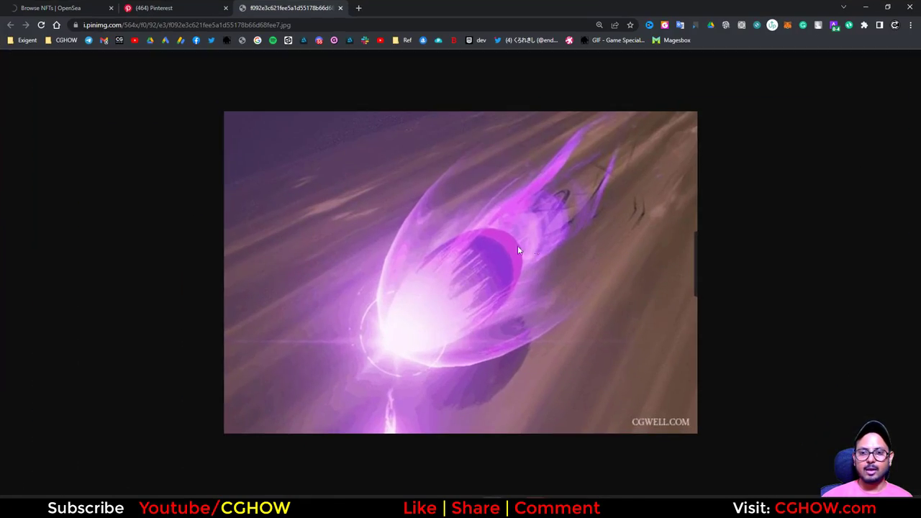
click(865, 6)
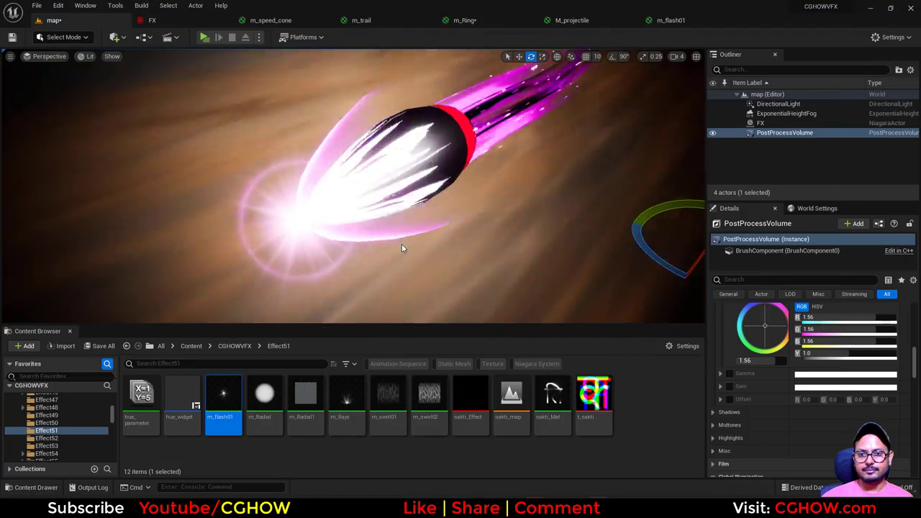
- Copy the speed_cone emitter in the FX system, paste it into the empty graph area above and isolate the copy
click(204, 25)
scroll(283, 176, up, 3)
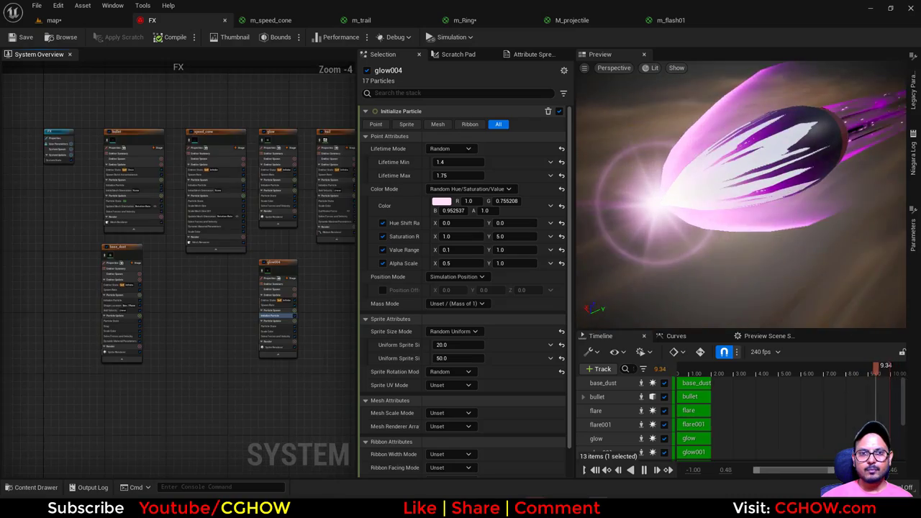
click(283, 165)
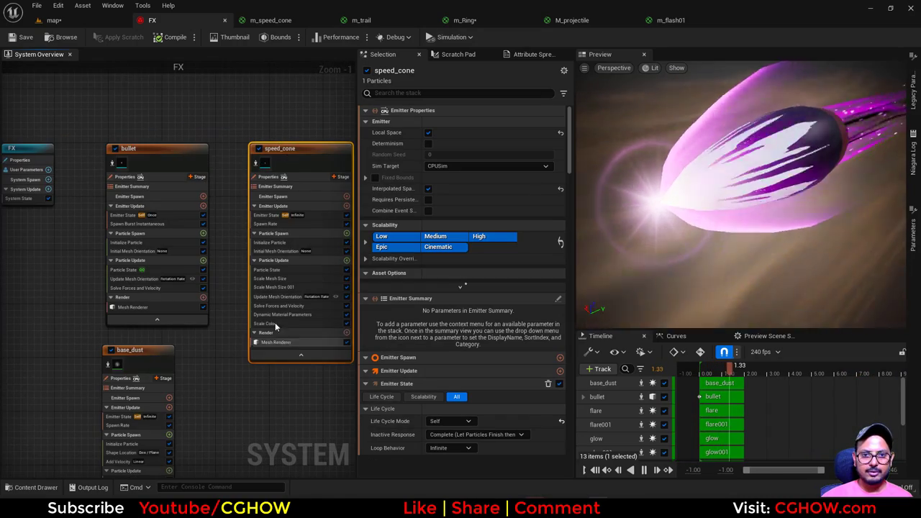
right_drag(240, 118, 208, 281)
click(221, 103)
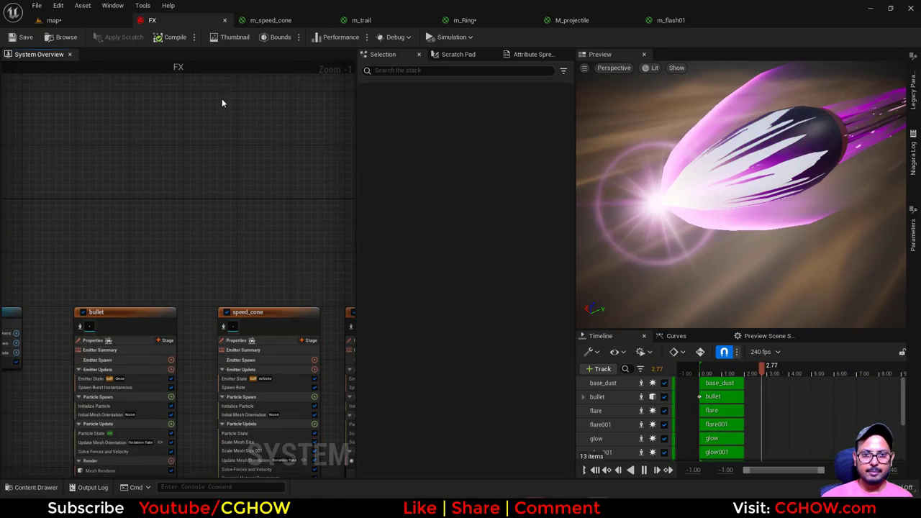
key(ctrl+v)
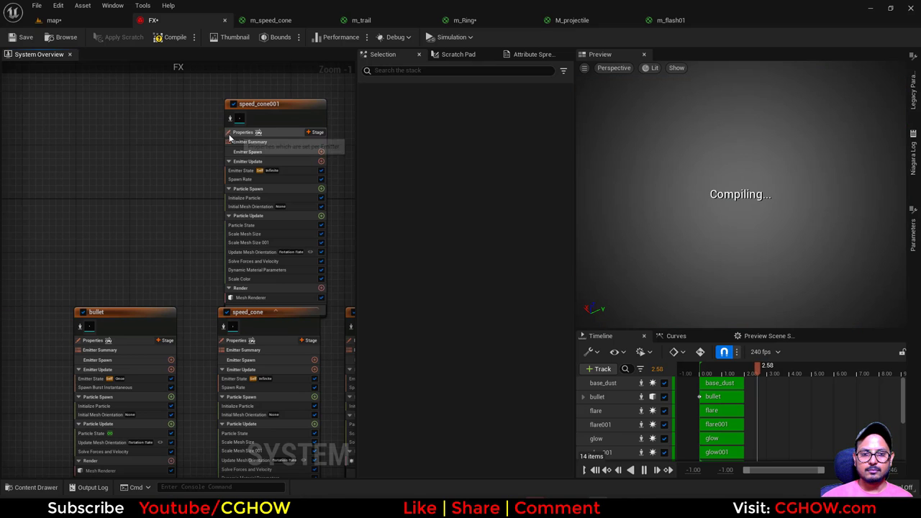
click(263, 105)
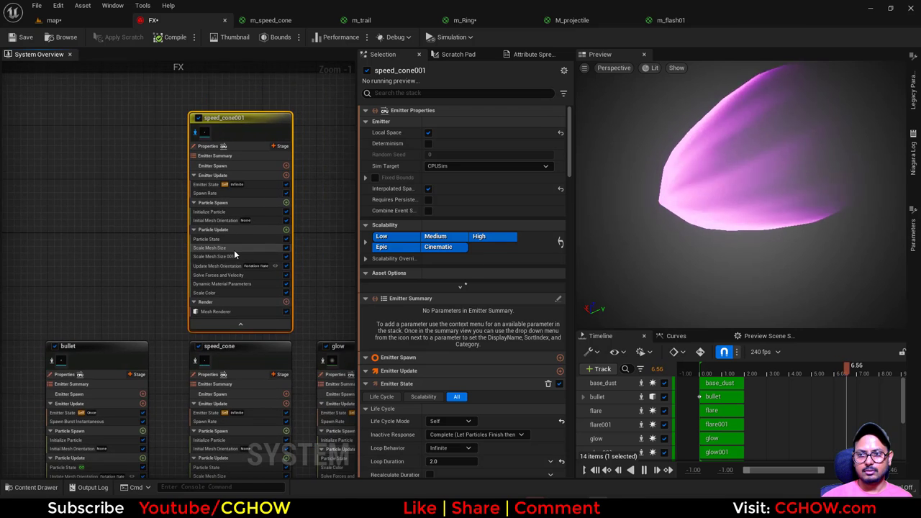
- Set the speed_cone001 emitter's maximum random mesh scale to 2.0 and its spawn rate to 10
scroll(233, 250, up, 1)
click(218, 237)
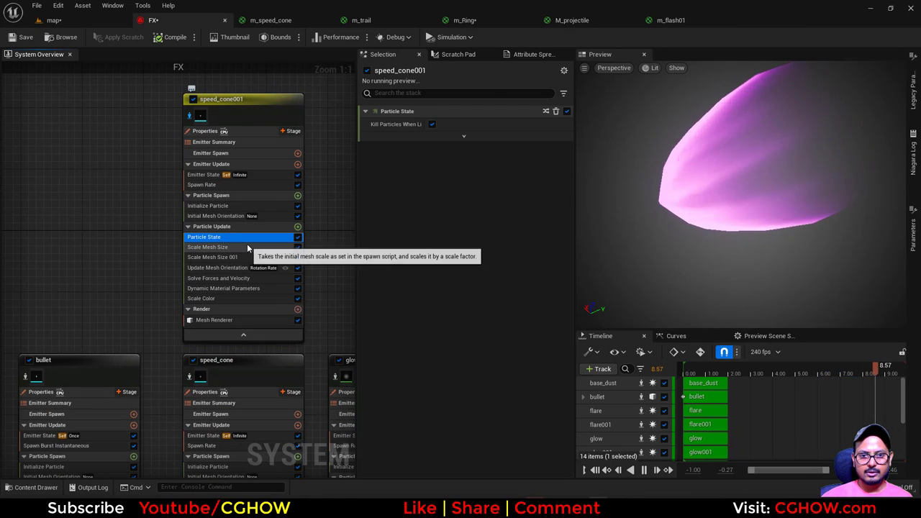
click(247, 245)
click(455, 151)
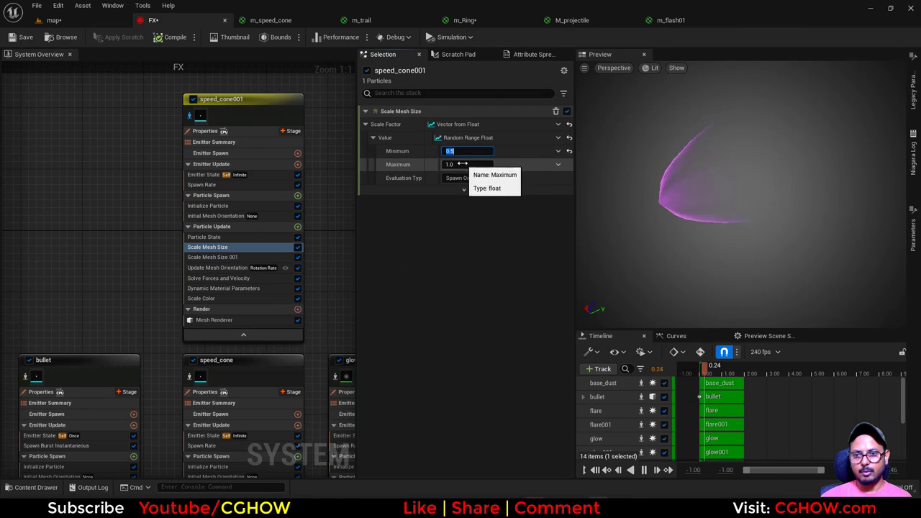
text(2)
key(Return)
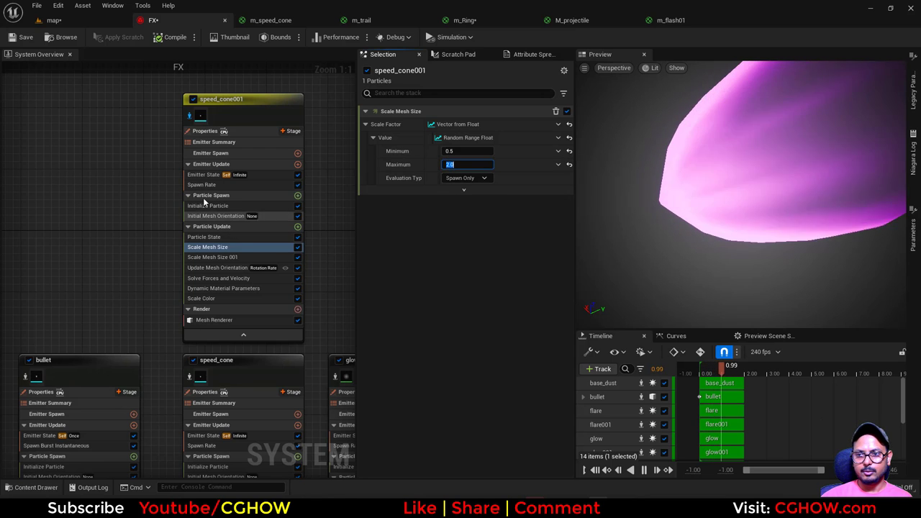
click(204, 186)
click(458, 124)
text(10)
key(Return)
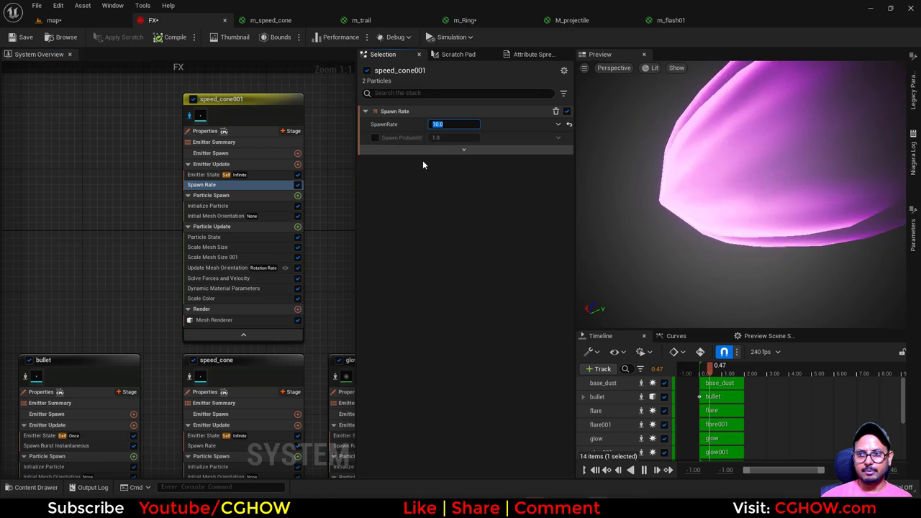
- Raise the end key of speed_cone001's Z scale curve in Scale Mesh Size 001 to 1.5
click(239, 257)
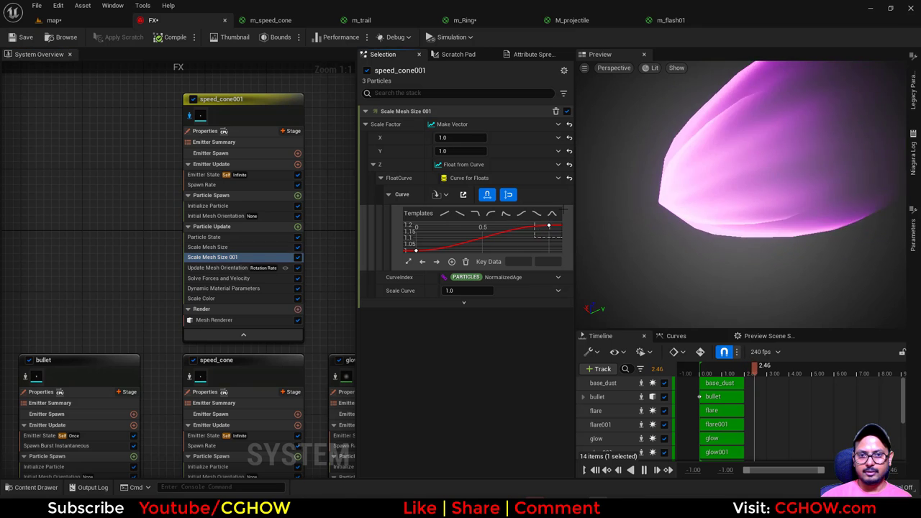
click(542, 262)
text(1.5)
key(Return)
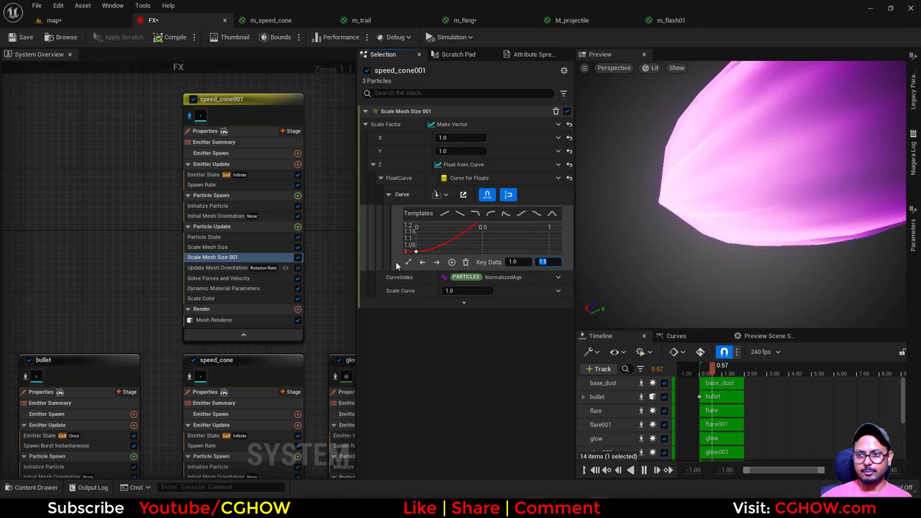
- Set speed_cone001's colour alpha to 1.0 and use Random Hue/Saturation/Value with an alpha scale of 0.1 to 0.2
click(219, 206)
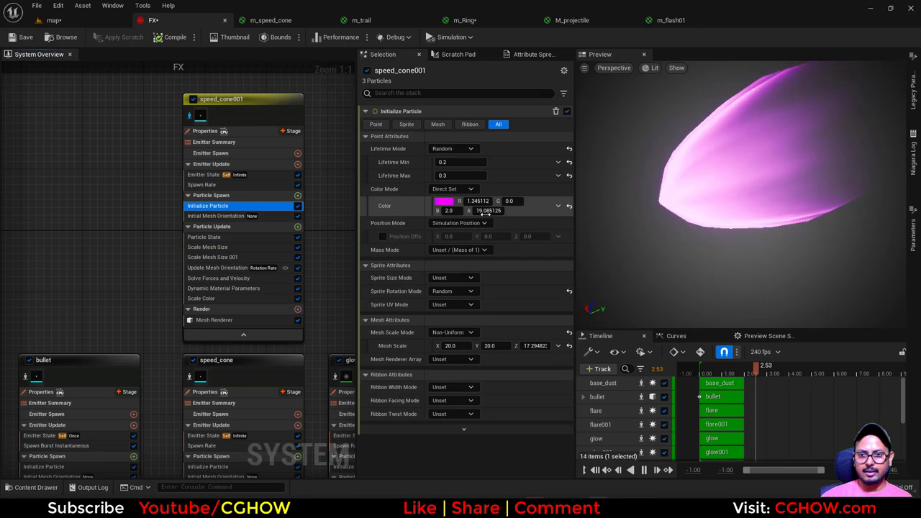
click(485, 210)
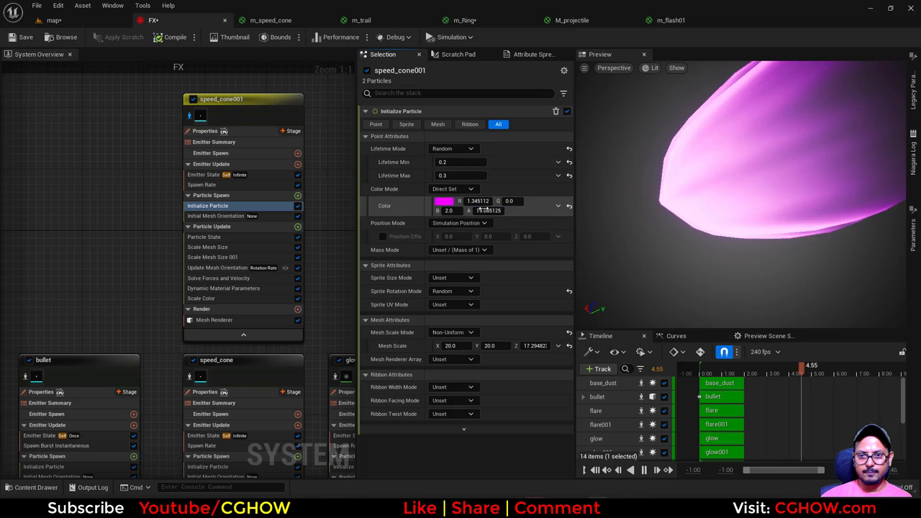
text(1)
key(Return)
click(482, 233)
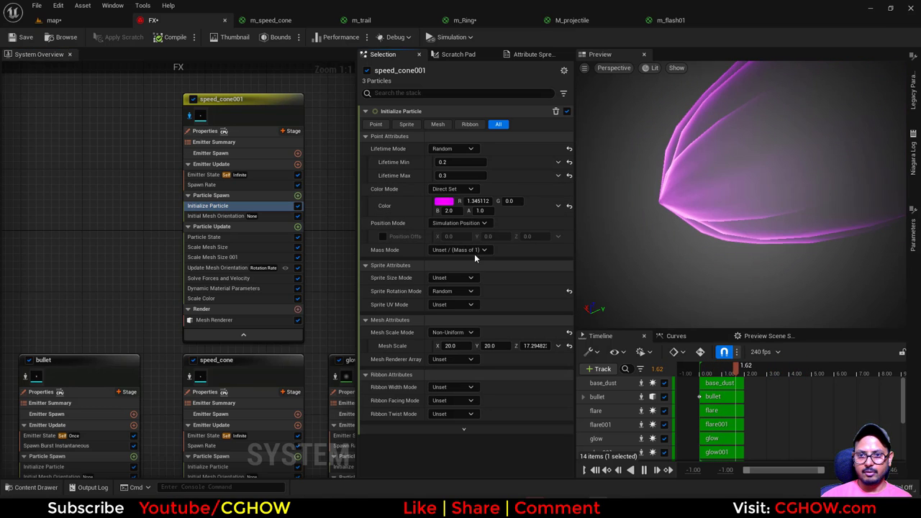
click(382, 264)
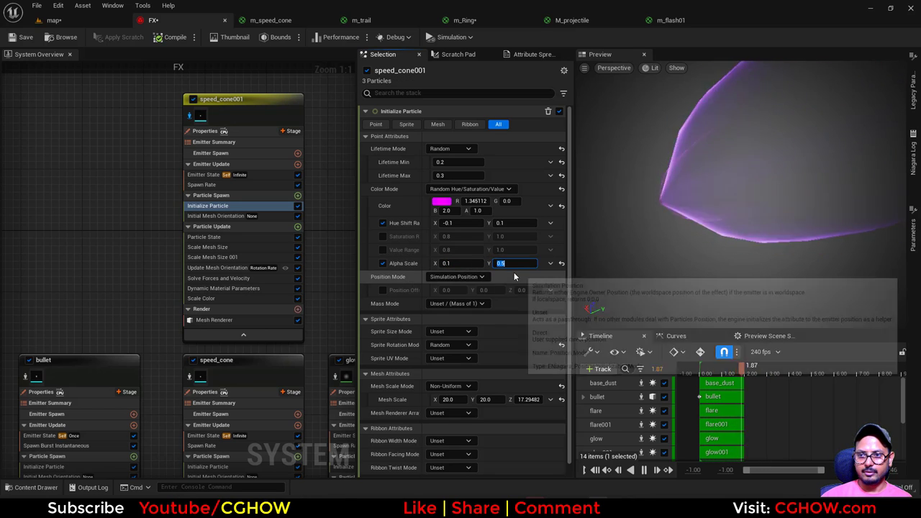
text(2)
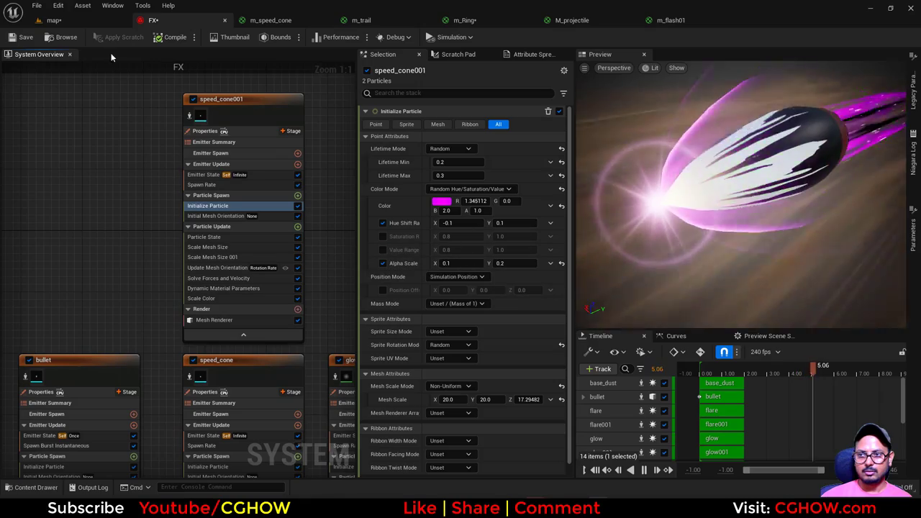
- Check the effect in the map level and set speed_cone001's fade_bottom material parameter to about 1.14
click(54, 21)
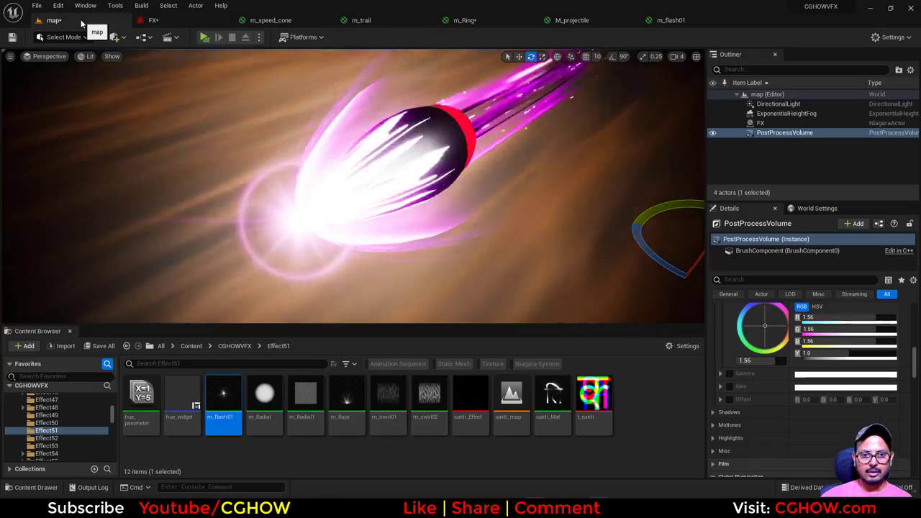
click(154, 20)
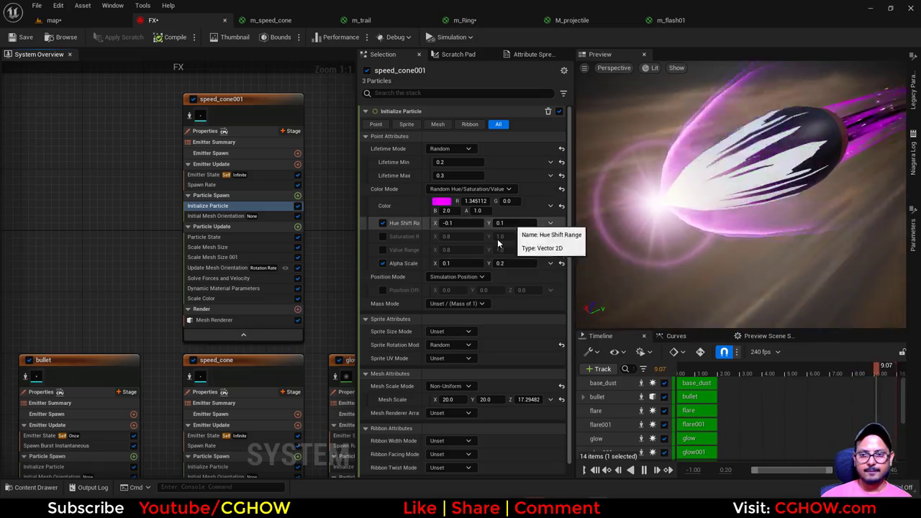
click(223, 289)
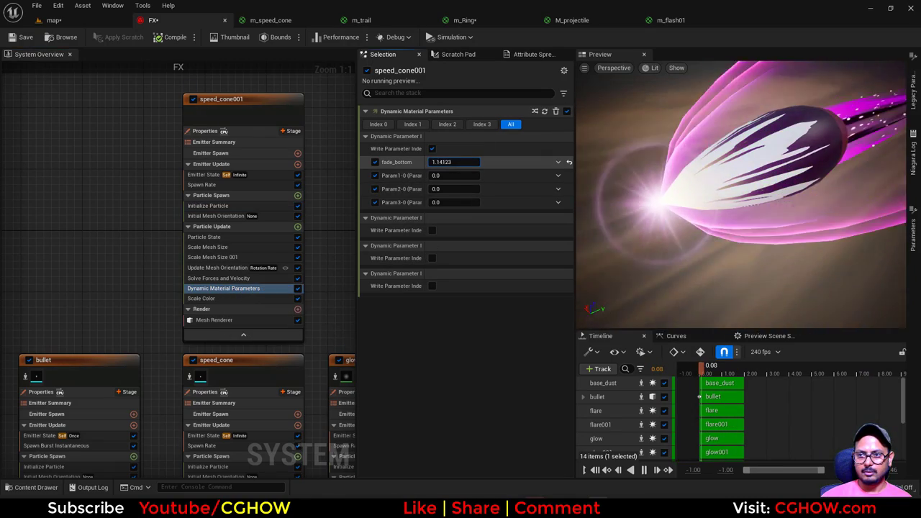
- Lower speed_cone001's alpha scale range in Initialize Particle to 0.01 minimum and 0.1 maximum
click(230, 207)
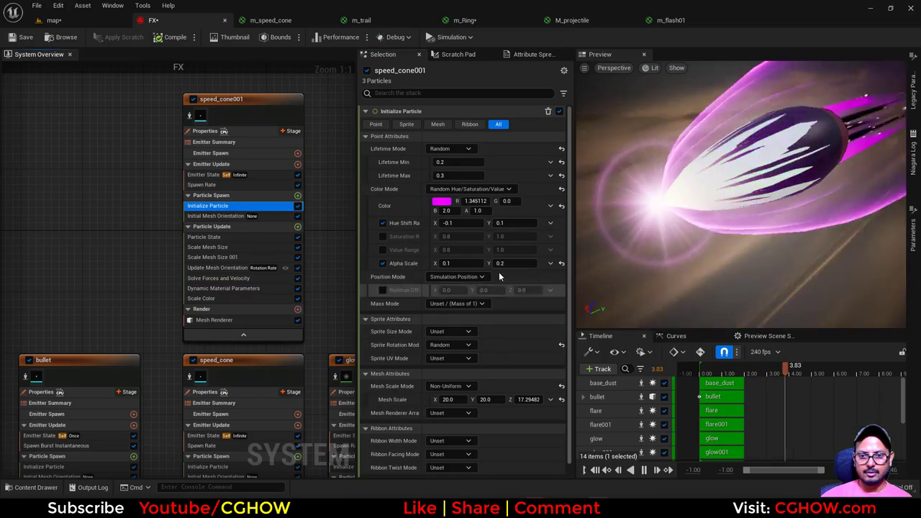
click(507, 263)
text(1)
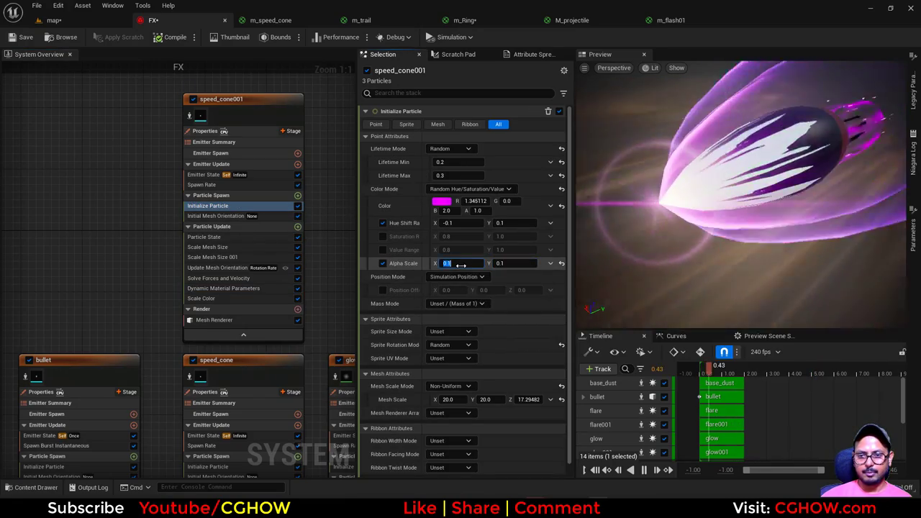
- Set speed_cone001's colour to R 0.672556, G 0.0, B 1.0 with alpha 0.1, and check the effect in the map level
click(441, 202)
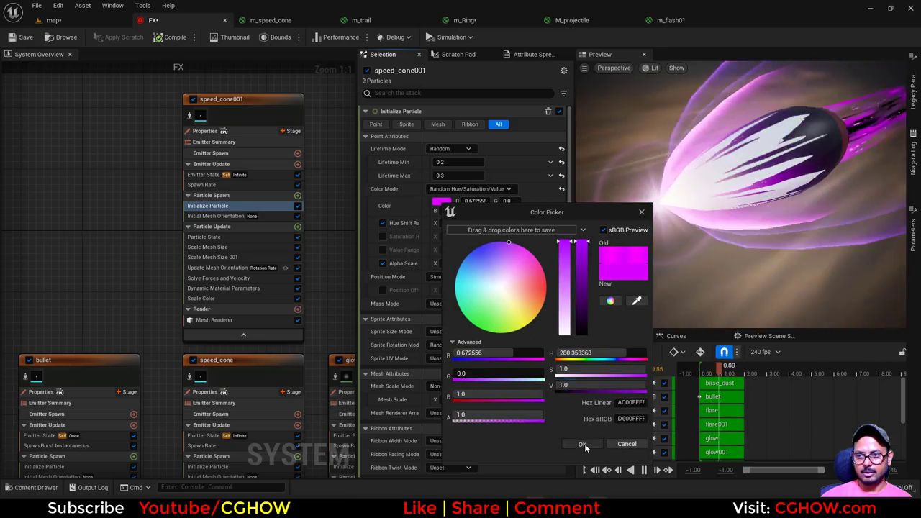
click(583, 444)
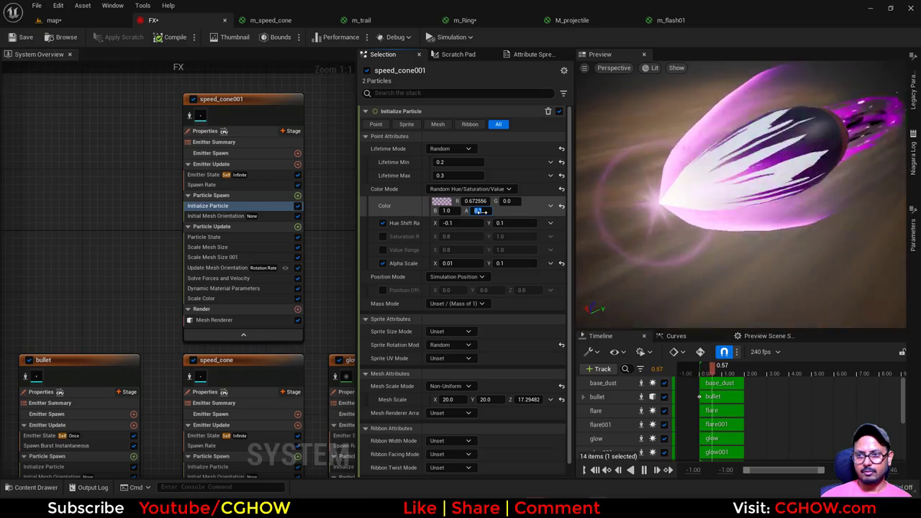
click(54, 21)
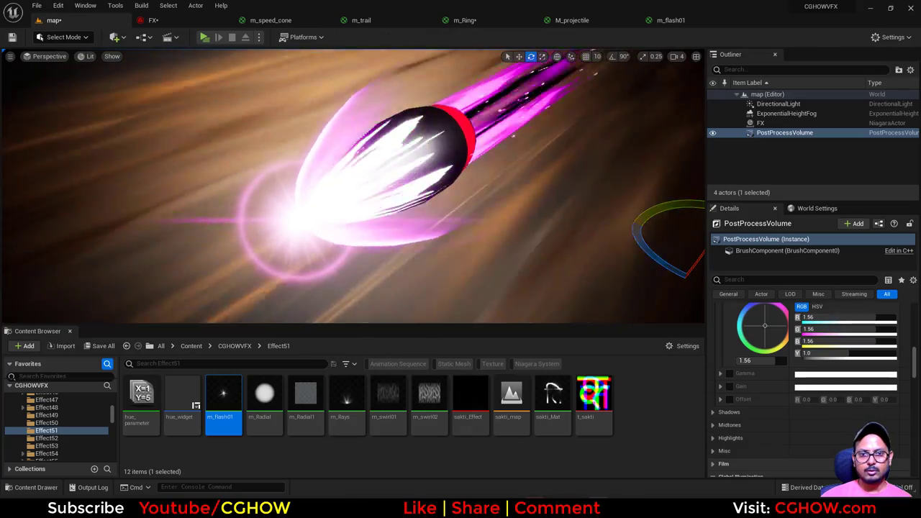
click(153, 20)
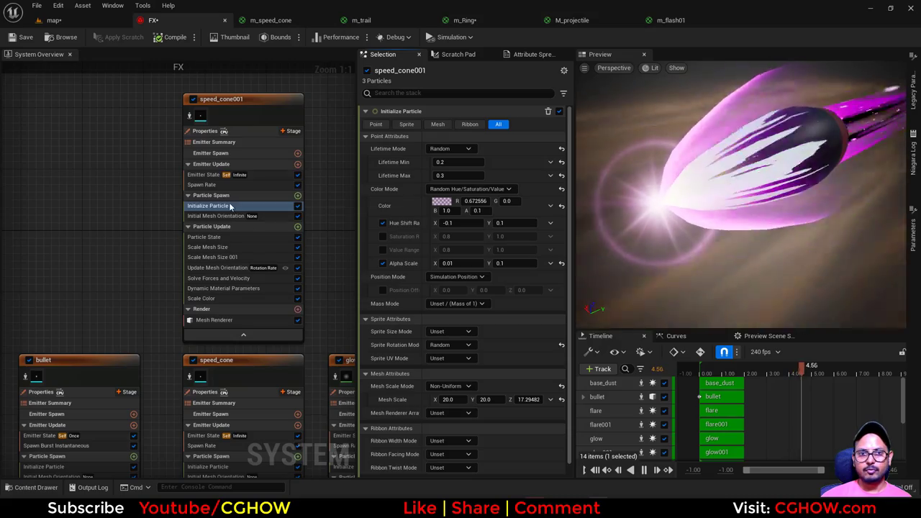
- Isolate speed_cone001, set its maximum random mesh scale to 1.0 and its spawn rate to 20
click(190, 114)
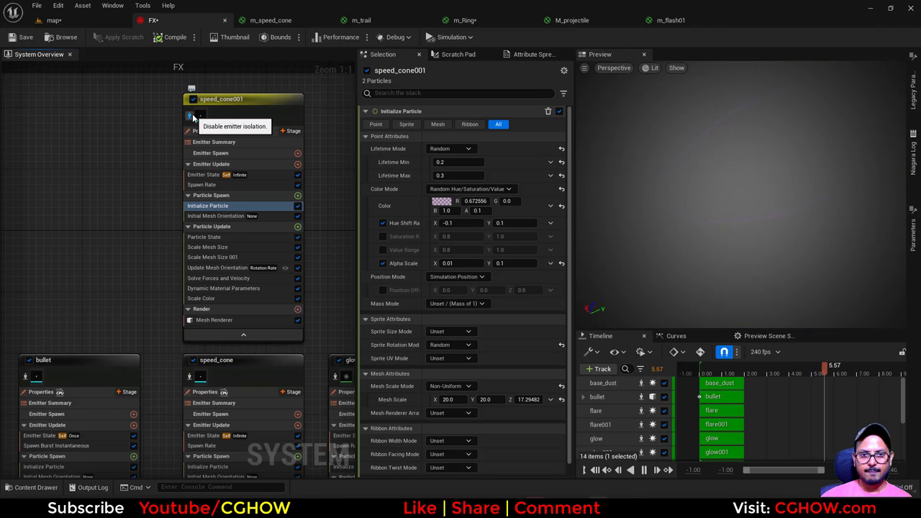
click(215, 247)
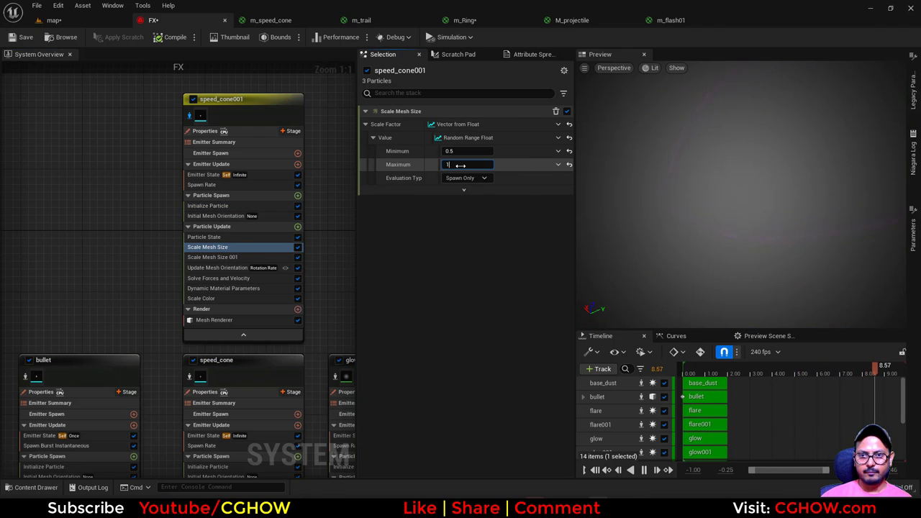
click(238, 184)
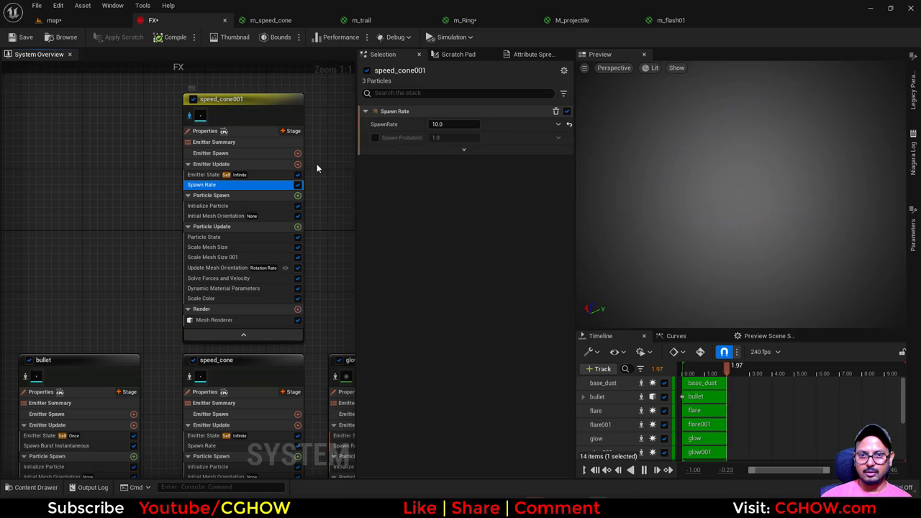
click(450, 124)
text(20)
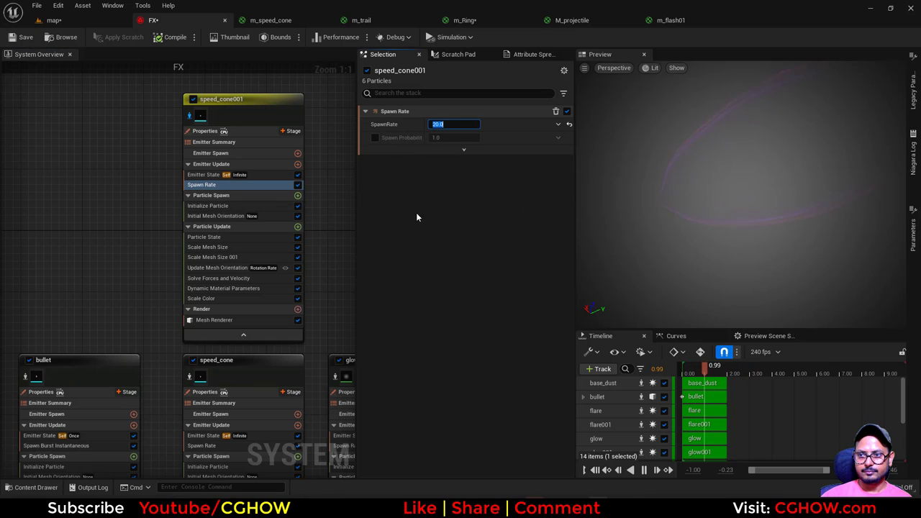
- Set speed_cone001's minimum random mesh scale to 0.1, end its isolation and check the full effect in the map level
click(241, 257)
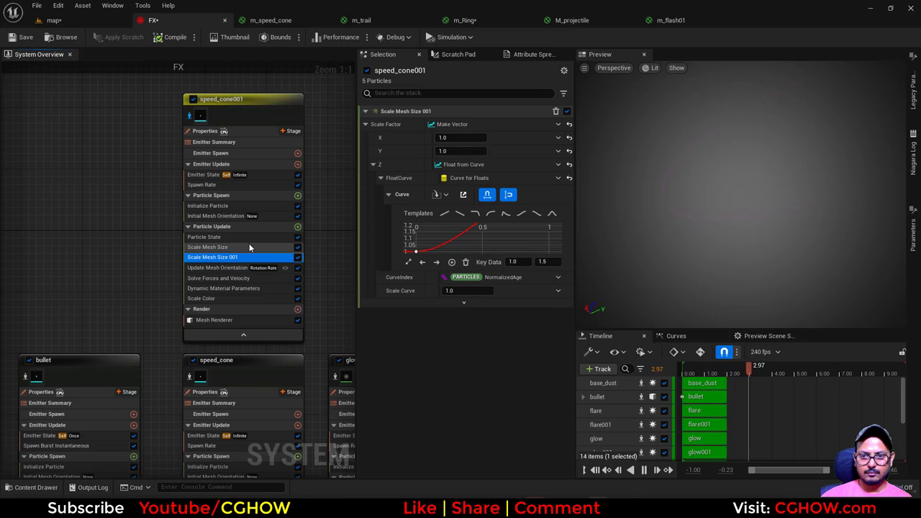
click(223, 248)
click(452, 152)
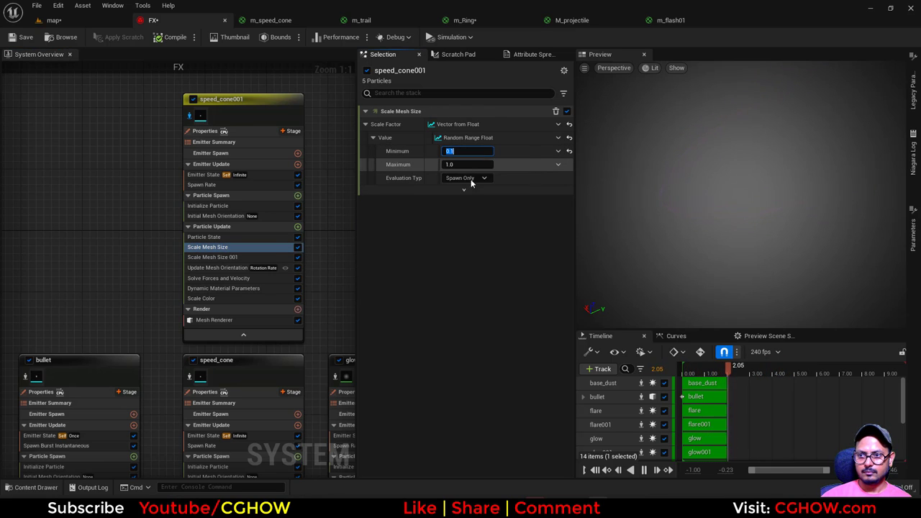
click(188, 118)
click(98, 24)
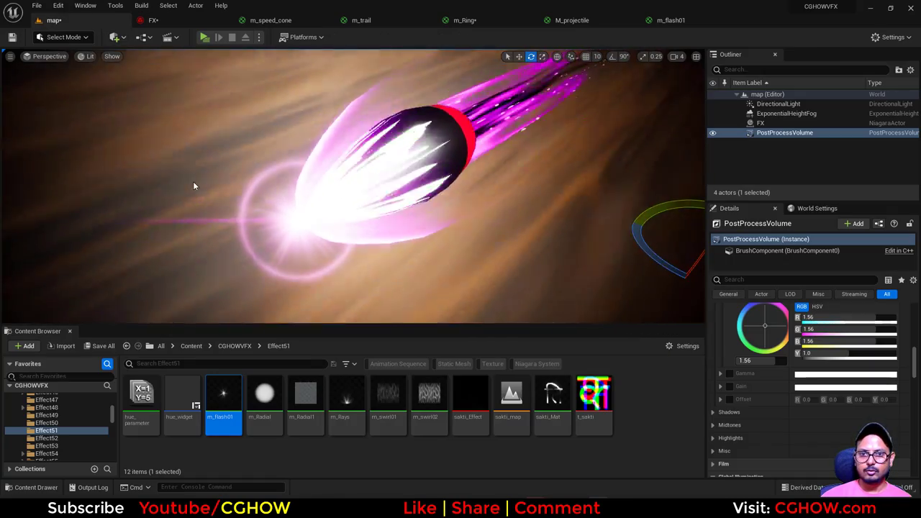
- Set speed_cone001's colour alpha to 0.5 in Initialize Particle, and view the effect in the map level with nothing selected
click(154, 20)
click(230, 206)
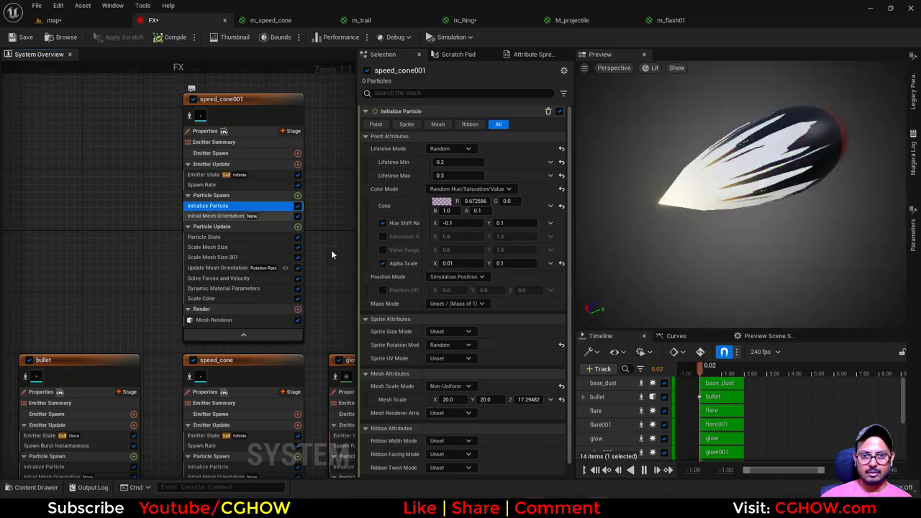
click(479, 211)
text(.5)
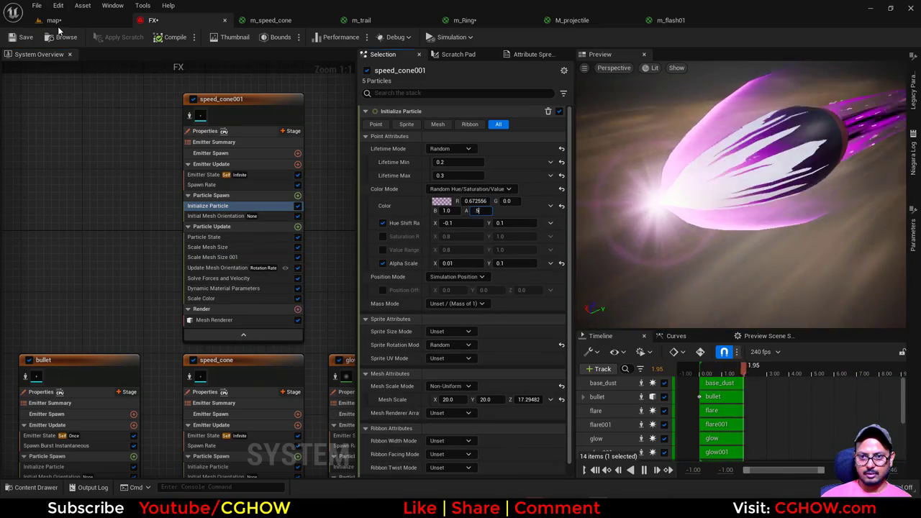
click(57, 24)
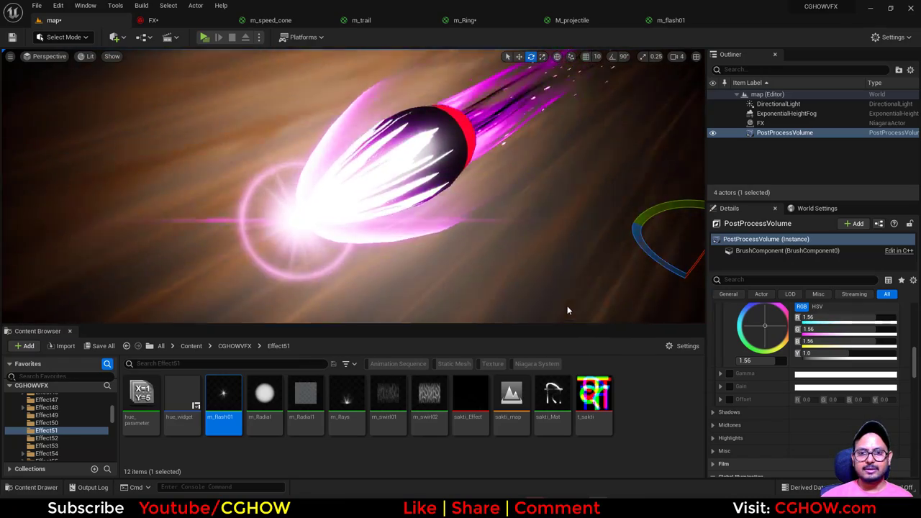
click(568, 310)
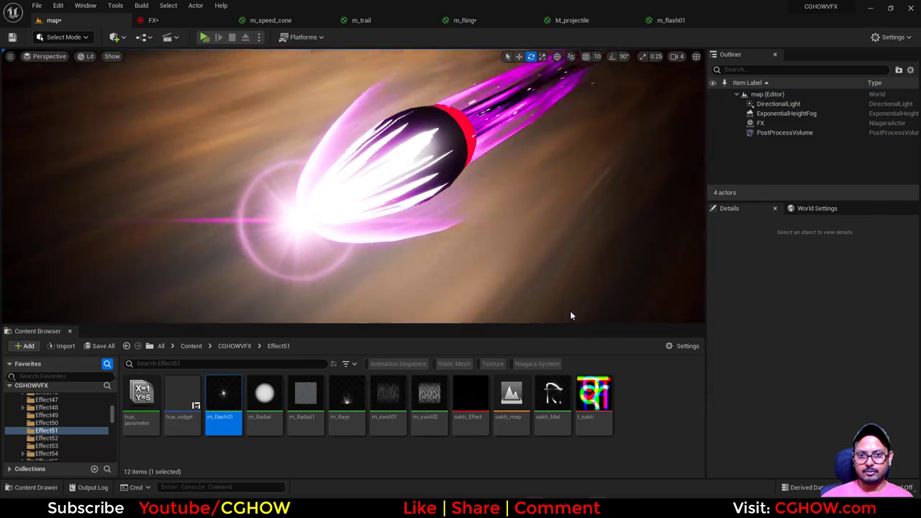